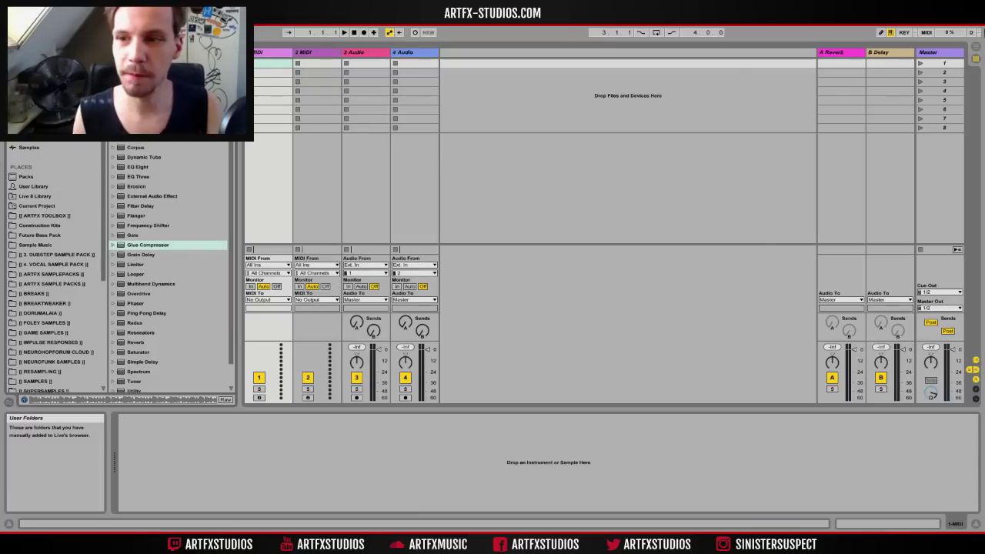
Step: Switch to the Arrangement View and turn the Master track's volume and cue volume down to -inf dB
{"action": "key", "text": "Tab"}
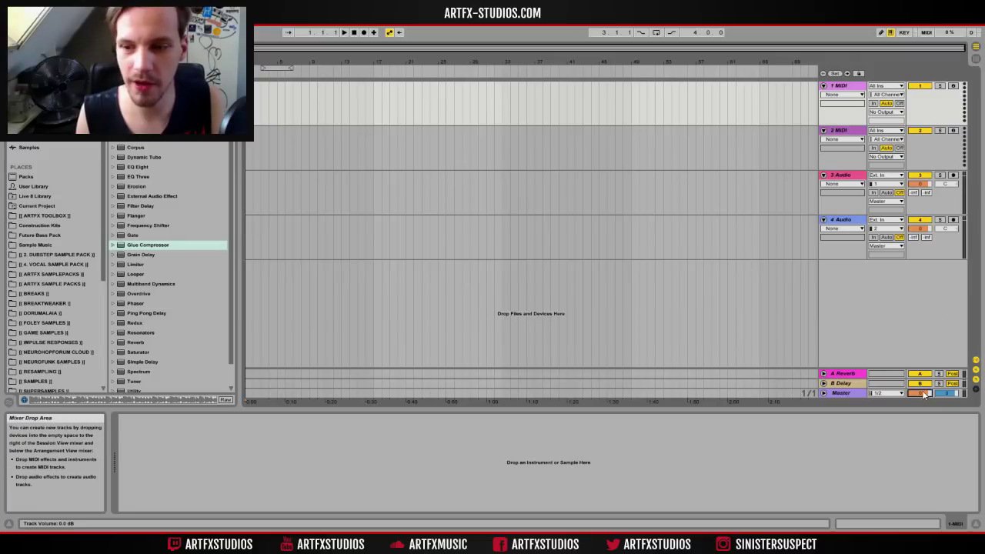
{"action": "left_click_drag", "start_coordinate": [923, 394], "coordinate": [923, 470]}
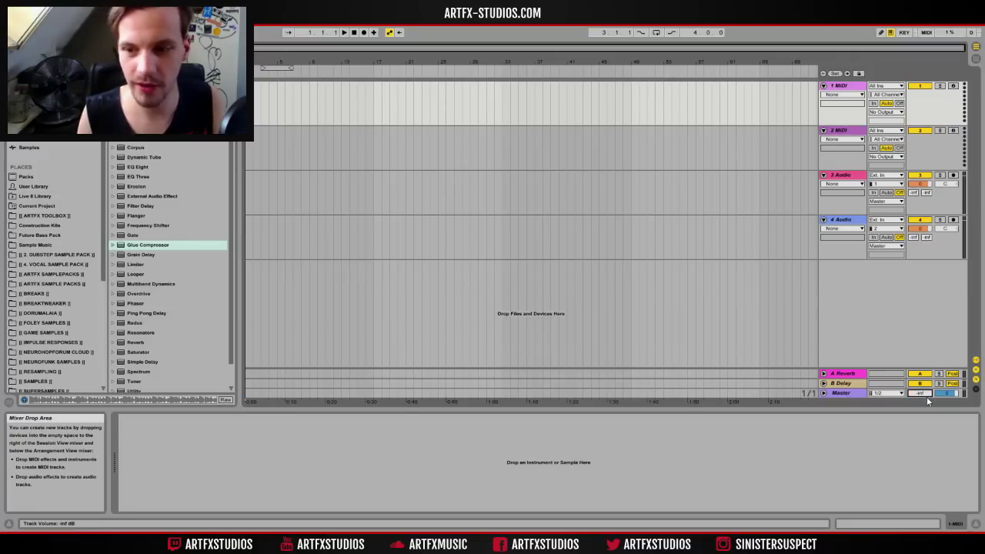
{"action": "left_click", "coordinate": [947, 394]}
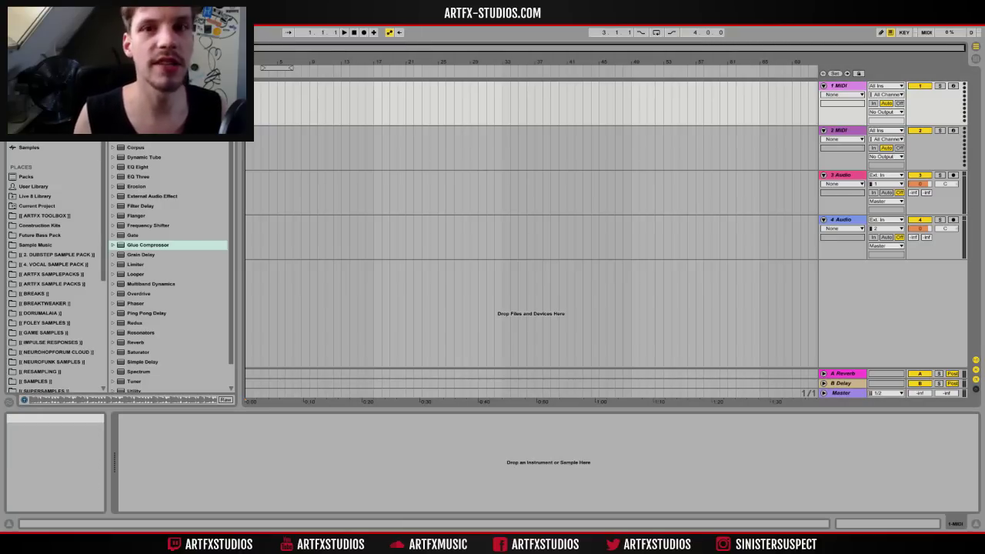
{"action": "left_click", "coordinate": [961, 73]}
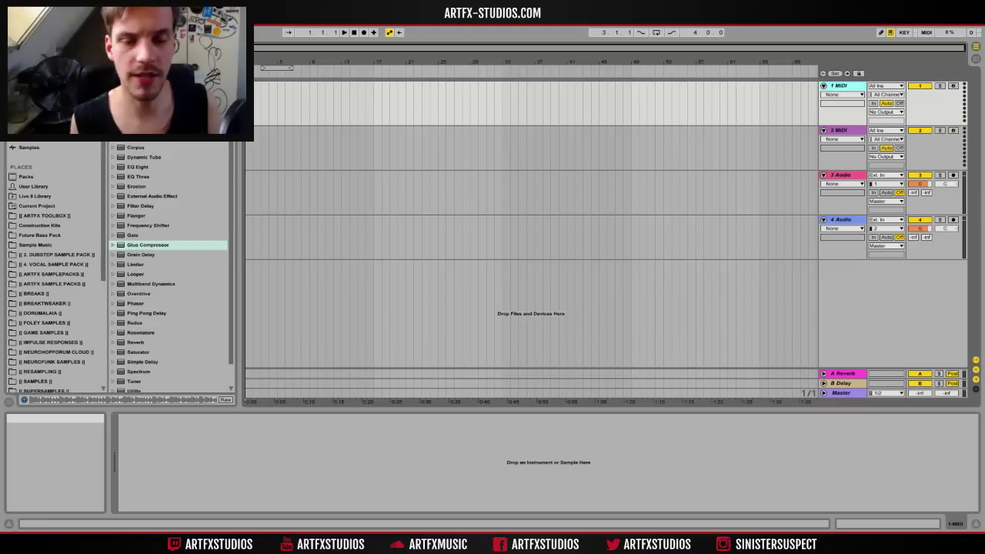
Step: Open the LTS_KICKS folder within the LTS_DRUM_HITS of LSCIA_TOTAL_SCIENCE_VOL_1 in Construction Kits
{"action": "left_click", "coordinate": [42, 225]}
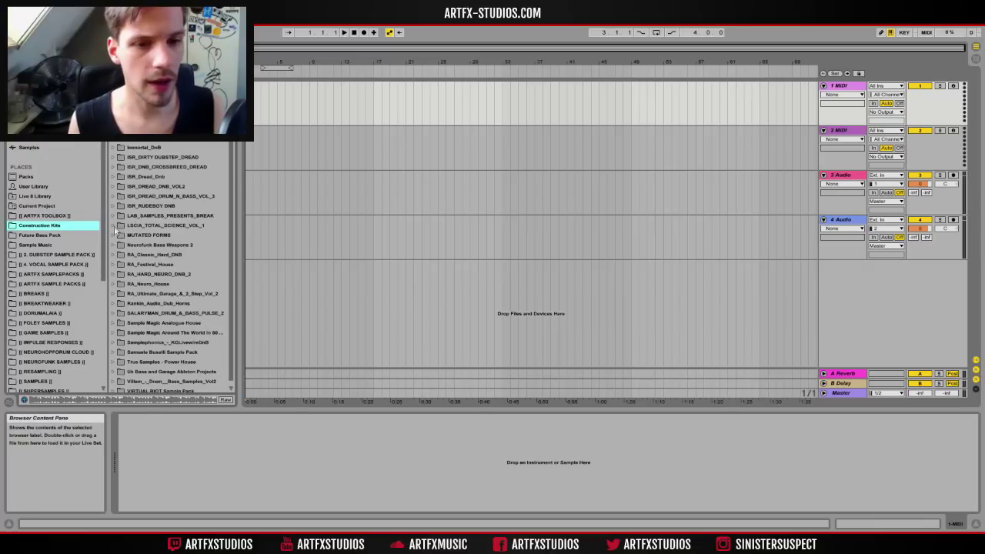
{"action": "left_click", "coordinate": [113, 226]}
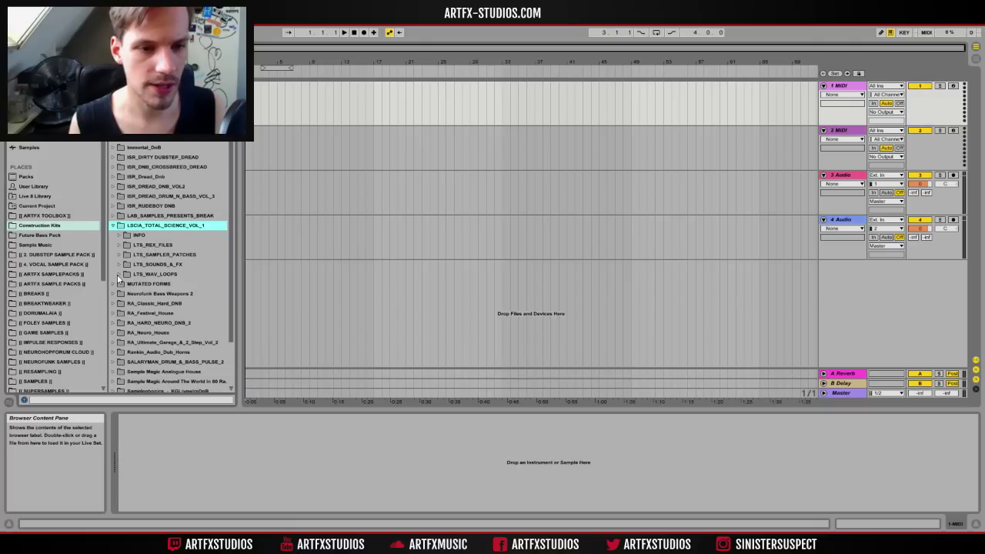
{"action": "left_click", "coordinate": [121, 264]}
{"action": "left_click", "coordinate": [125, 284]}
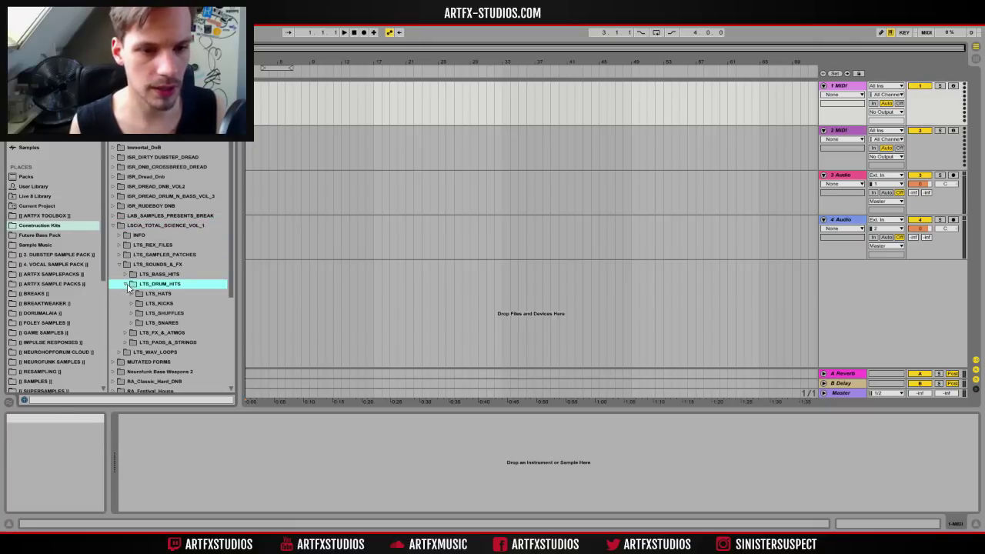
{"action": "left_click", "coordinate": [131, 303]}
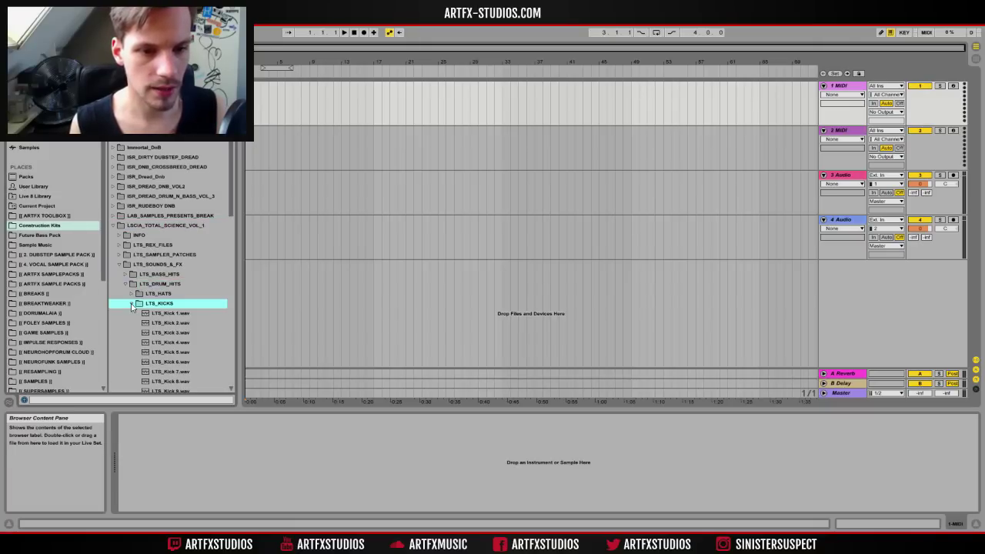
Step: Audition the kick samples in the LTS_KICKS folder from LTS_Kick 2.wav through LTS_Kick 20.wav, comparing several of them repeatedly
{"action": "scroll", "coordinate": [219, 235], "scroll_direction": "down", "scroll_amount": 4}
{"action": "left_click", "coordinate": [192, 206]}
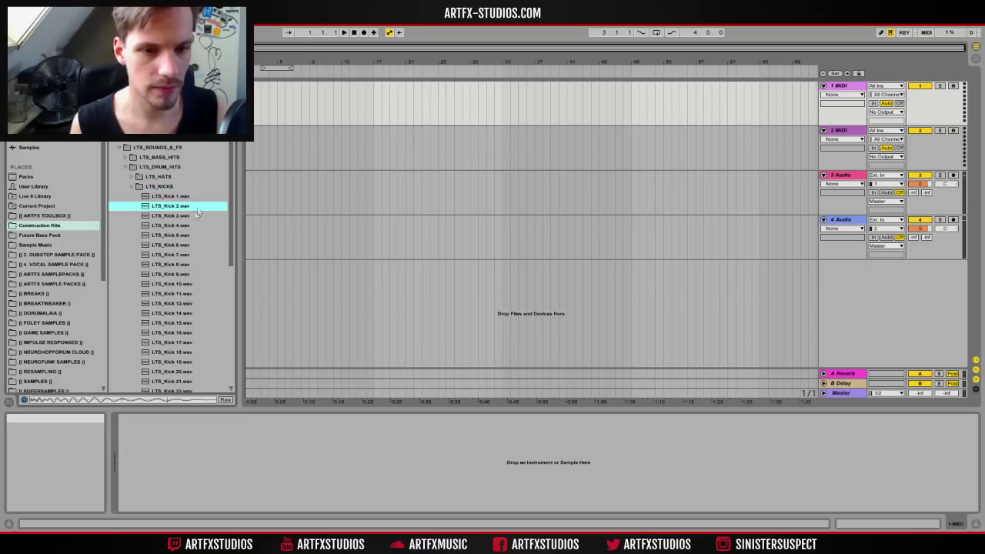
{"action": "left_click", "coordinate": [185, 225]}
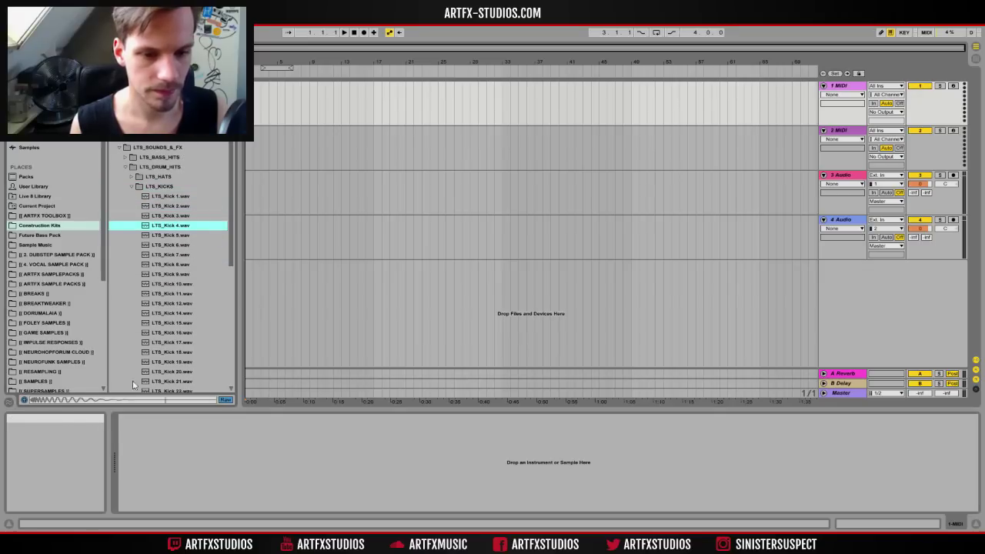
{"action": "left_click", "coordinate": [156, 246]}
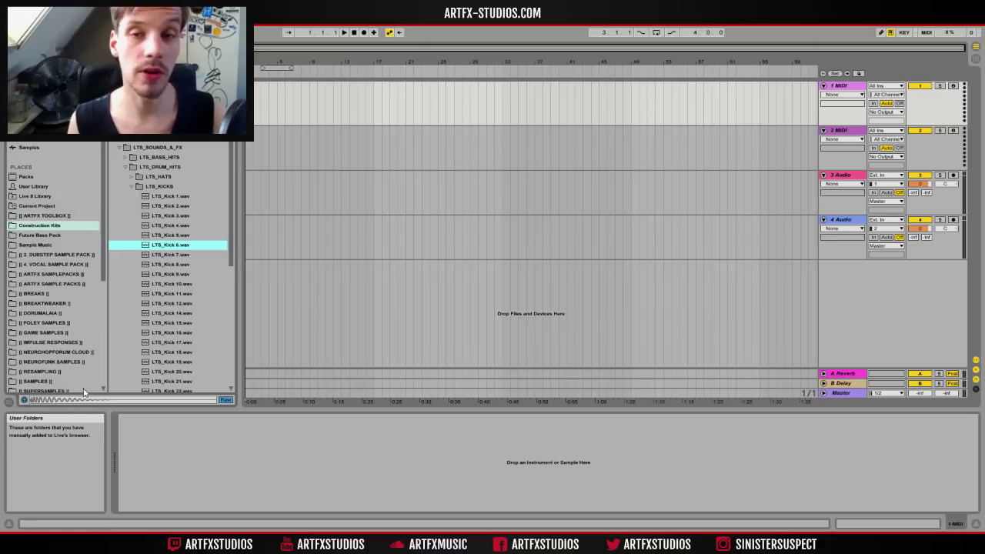
{"action": "left_click", "coordinate": [168, 264]}
{"action": "left_click", "coordinate": [169, 295]}
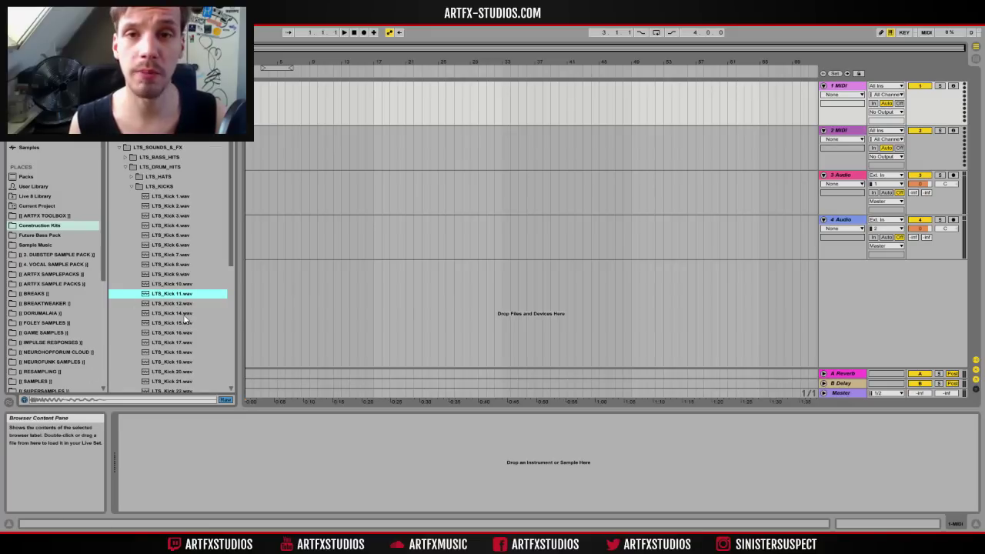
{"action": "left_click", "coordinate": [186, 304]}
{"action": "left_click", "coordinate": [186, 323]}
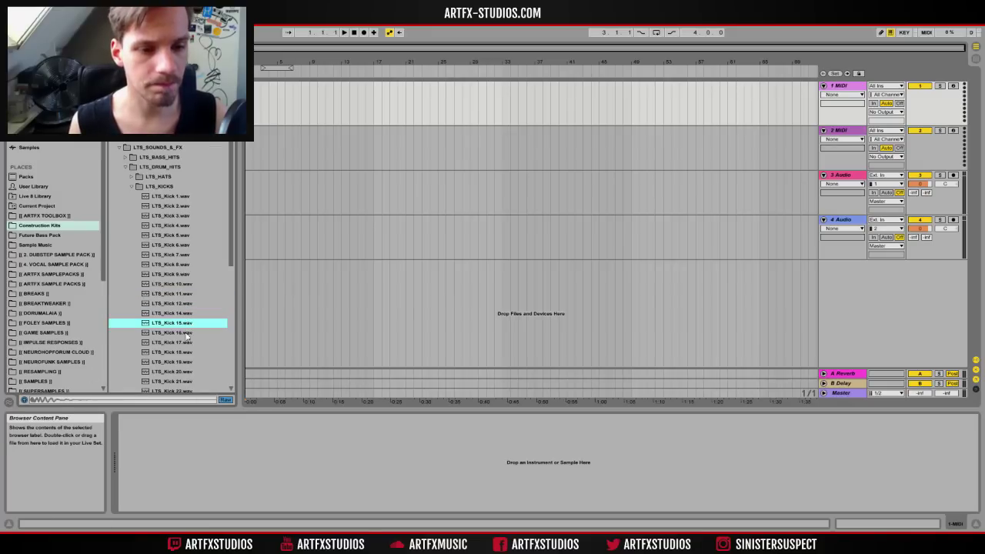
{"action": "left_click", "coordinate": [186, 333]}
{"action": "left_click", "coordinate": [186, 342]}
{"action": "left_click", "coordinate": [185, 352]}
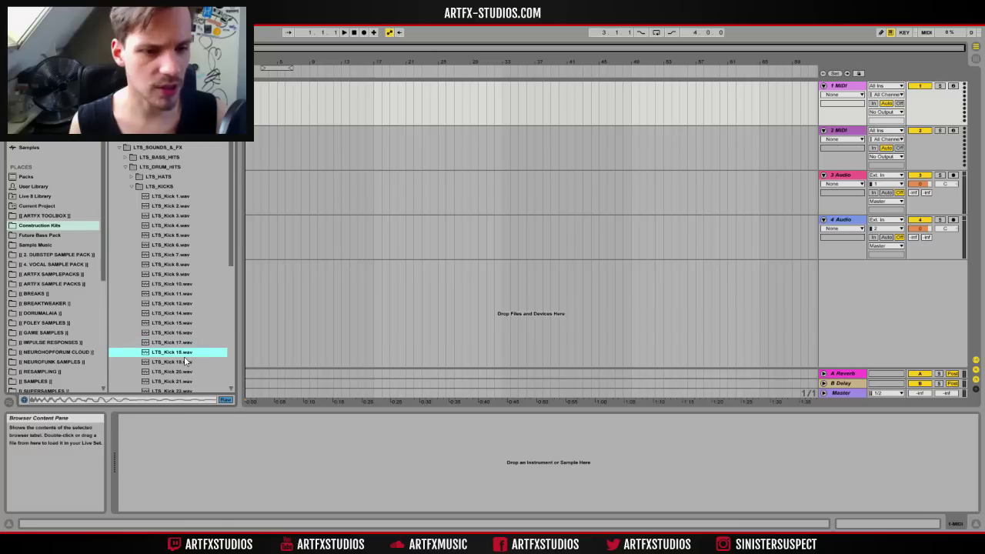
{"action": "left_click", "coordinate": [184, 361]}
{"action": "left_click", "coordinate": [183, 372]}
{"action": "left_click", "coordinate": [183, 362]}
{"action": "left_click", "coordinate": [182, 351]}
{"action": "left_click", "coordinate": [180, 343]}
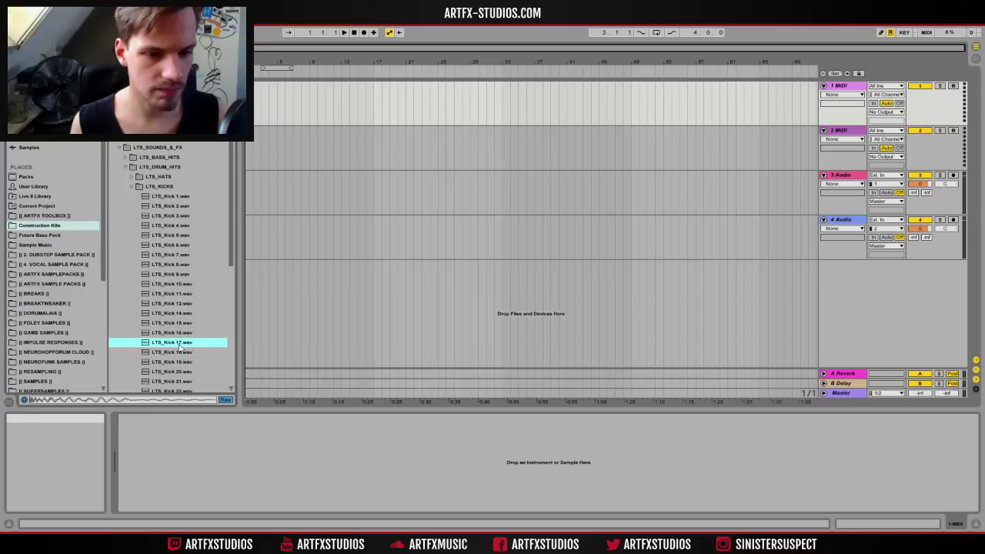
{"action": "left_click", "coordinate": [180, 352]}
{"action": "left_click", "coordinate": [180, 372]}
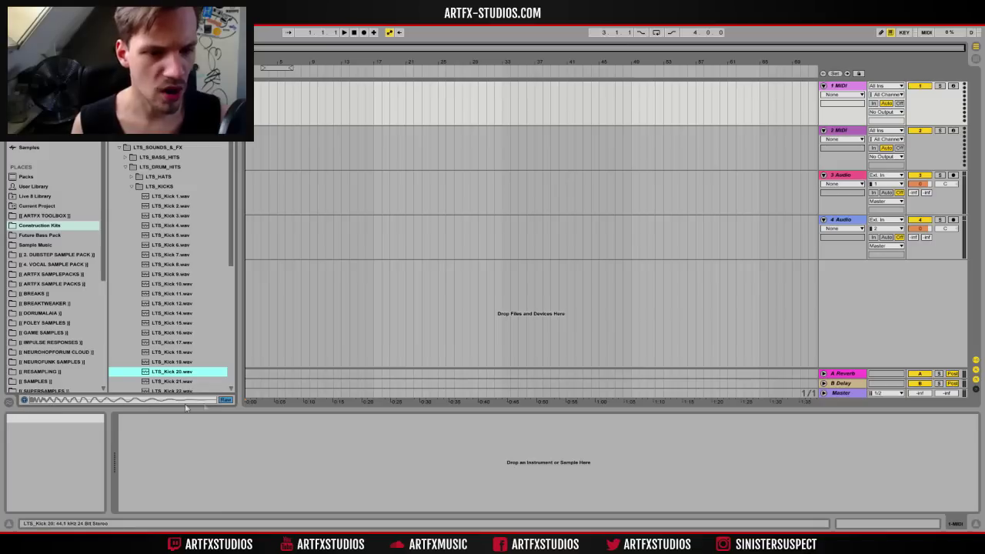
Step: Place LTS_Kick 21.wav at the very start of the first track in the arrangement
{"action": "left_click", "coordinate": [175, 381]}
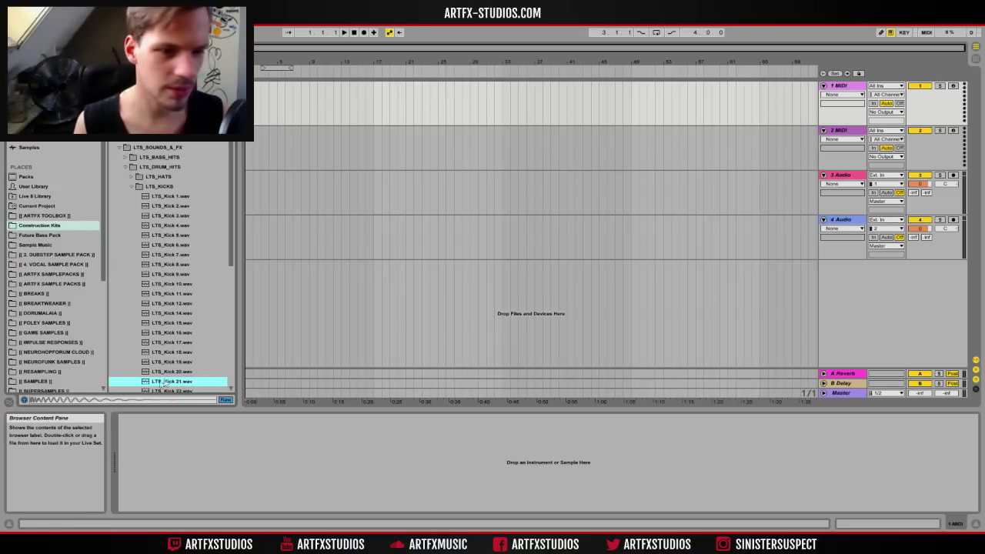
{"action": "left_click_drag", "start_coordinate": [163, 383], "coordinate": [248, 196]}
{"action": "left_click_drag", "start_coordinate": [255, 123], "coordinate": [250, 112]}
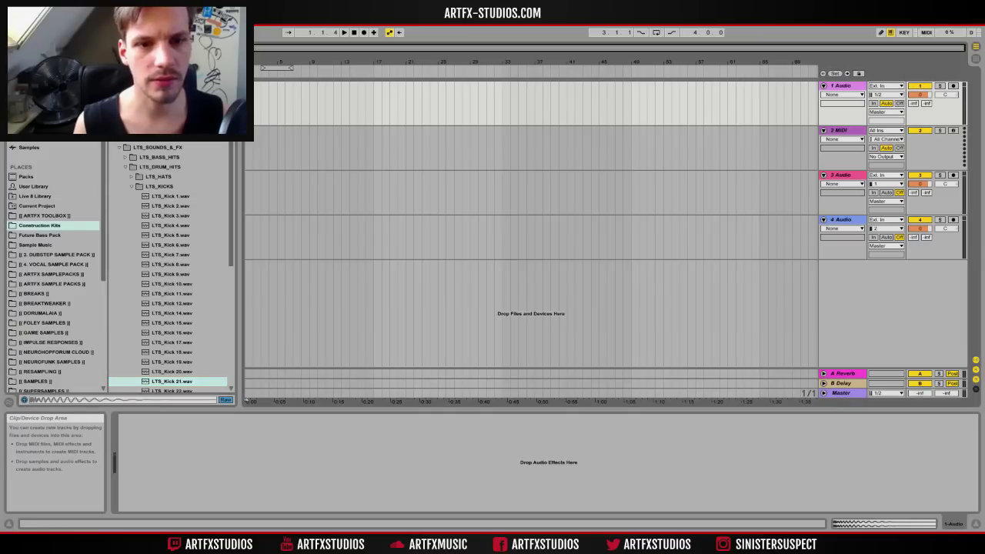
{"action": "left_click_drag", "start_coordinate": [256, 63], "coordinate": [254, 131]}
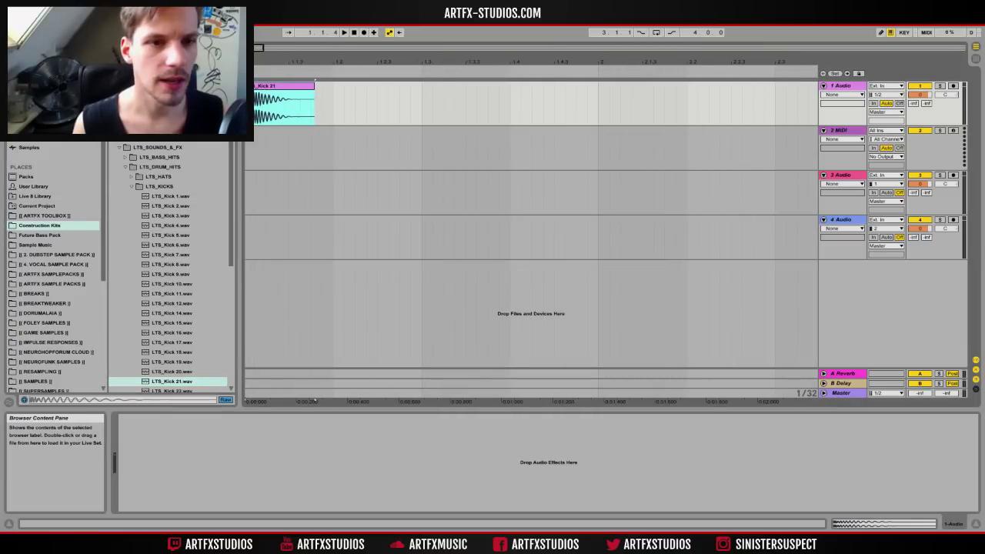
Step: Open the Visualization Tools folder among the plug-ins in the browser
{"action": "left_click", "coordinate": [30, 127]}
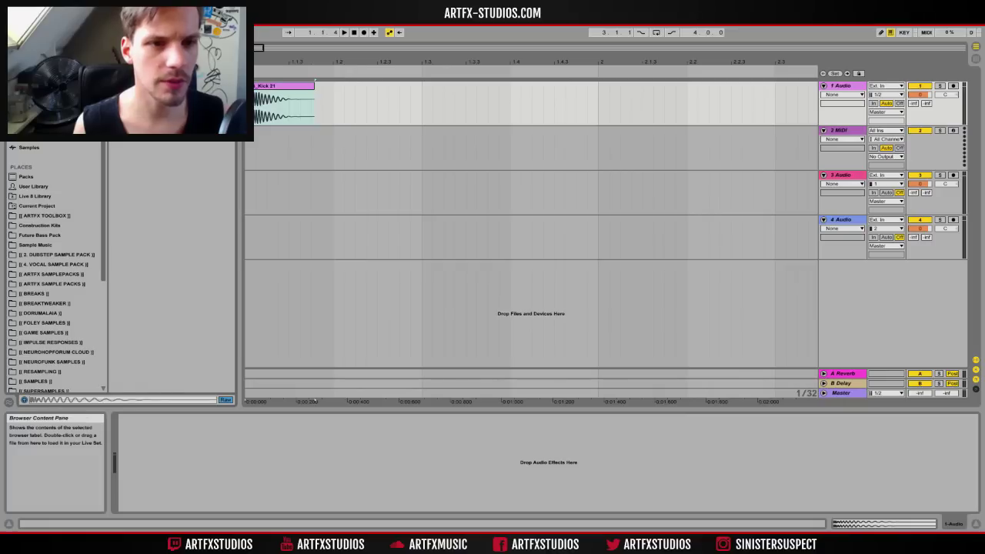
{"action": "scroll", "coordinate": [128, 360], "scroll_direction": "down", "scroll_amount": 10}
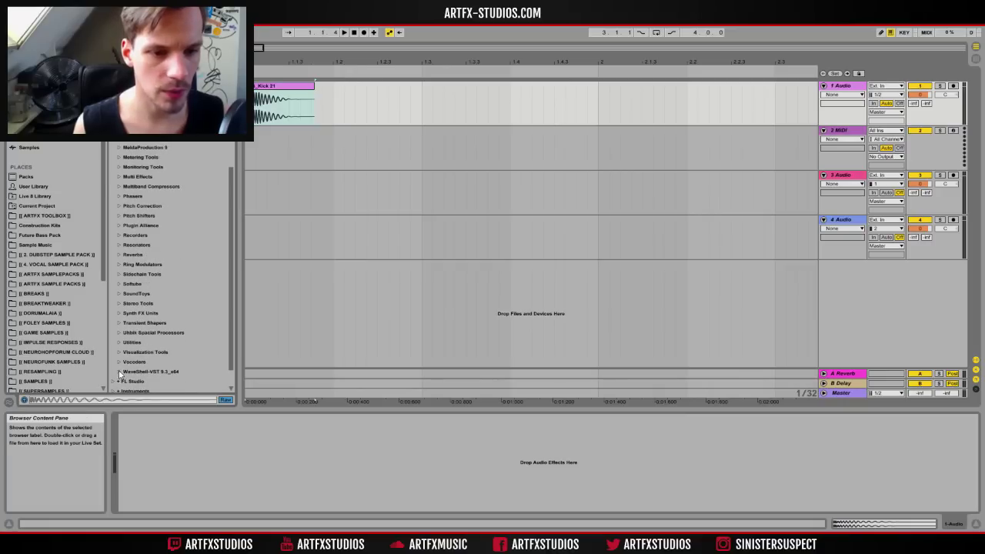
{"action": "left_click", "coordinate": [128, 352]}
{"action": "left_click", "coordinate": [120, 353]}
{"action": "scroll", "coordinate": [178, 343], "scroll_direction": "down", "scroll_amount": 3}
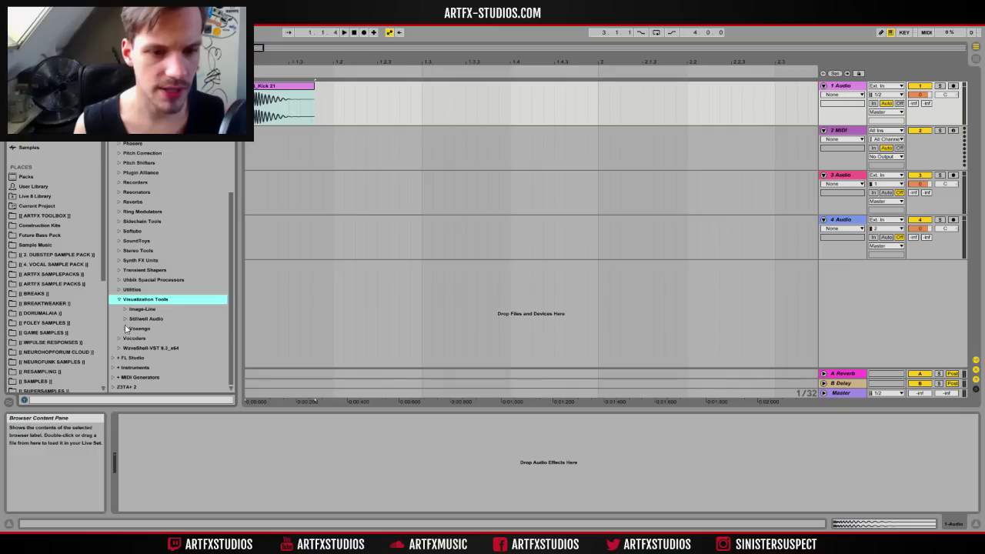
Step: Load the IL Wave Candy plug-in from the Image-Line folder onto the Master track
{"action": "left_click", "coordinate": [126, 328]}
{"action": "left_click", "coordinate": [124, 309]}
{"action": "left_click", "coordinate": [154, 328]}
{"action": "left_click_drag", "start_coordinate": [154, 329], "coordinate": [385, 468]}
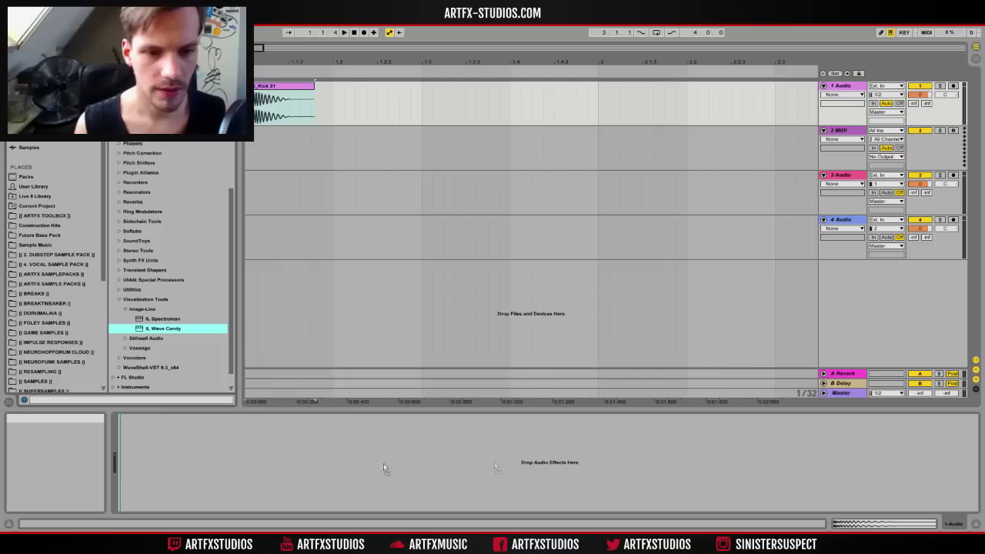
{"action": "left_click", "coordinate": [843, 393]}
{"action": "left_click_drag", "start_coordinate": [571, 443], "coordinate": [571, 443]}
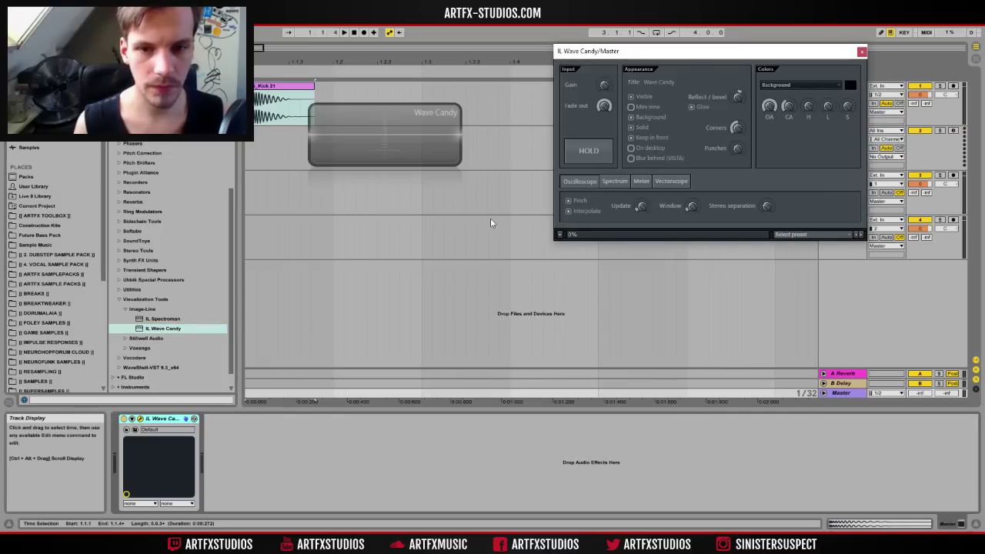
Step: Move the floating Wave Candy display over the empty end of the device area and resize it to fit there
{"action": "left_click_drag", "start_coordinate": [613, 53], "coordinate": [551, 107]}
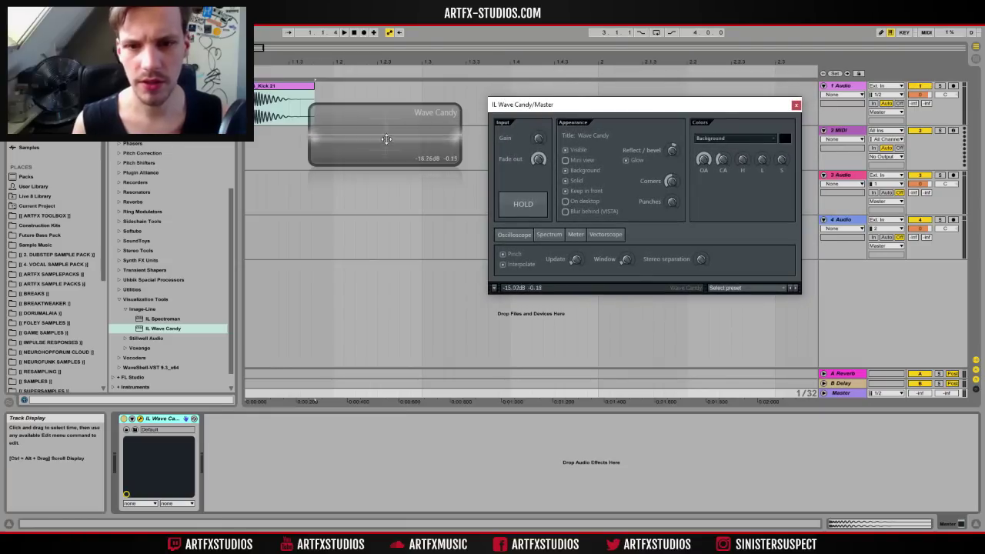
{"action": "left_click_drag", "start_coordinate": [362, 115], "coordinate": [875, 429]}
{"action": "left_click_drag", "start_coordinate": [933, 477], "coordinate": [937, 504]}
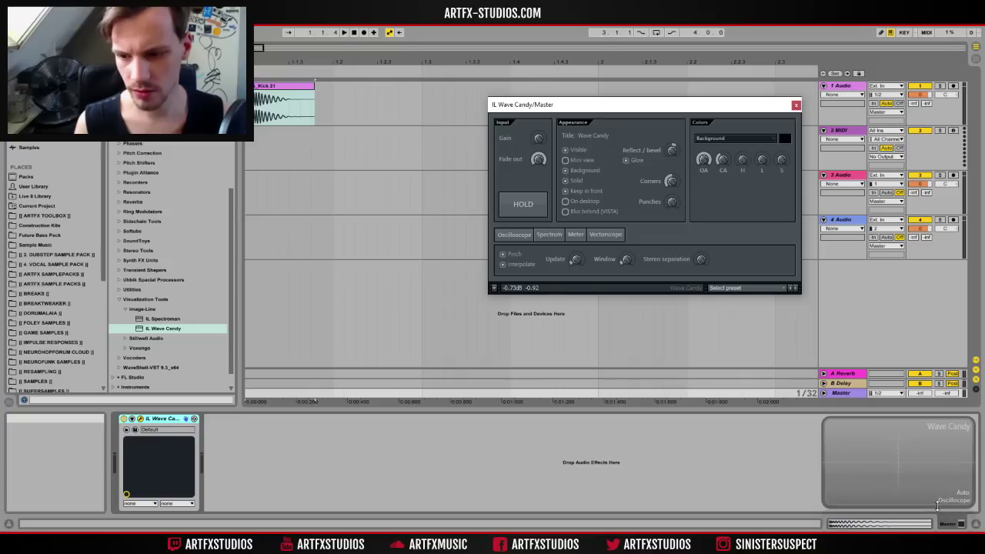
{"action": "left_click_drag", "start_coordinate": [824, 463], "coordinate": [868, 471]}
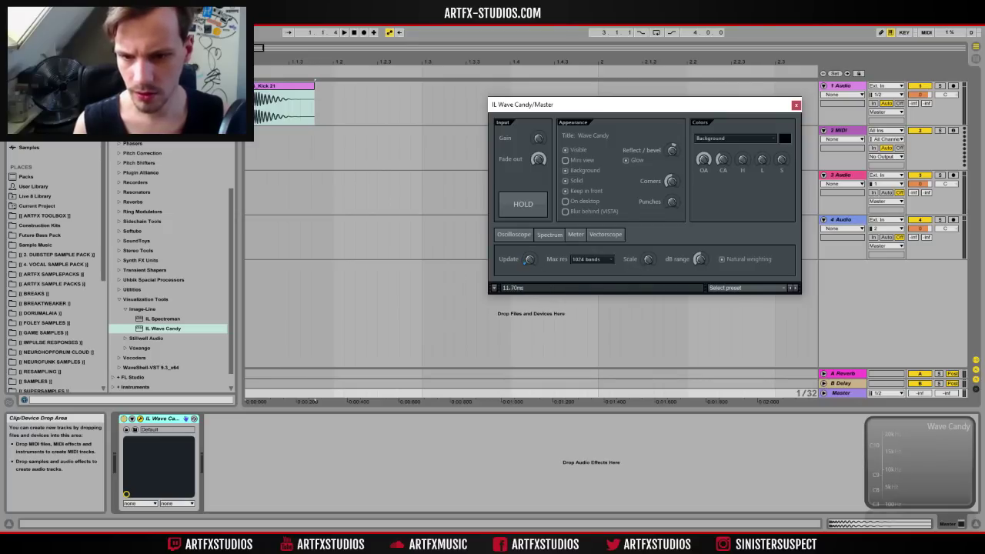
Step: Raise the Scale of Wave Candy's Spectrum display, close the plug-in settings, and play the kick through it
{"action": "left_click_drag", "start_coordinate": [645, 264], "coordinate": [645, 254]}
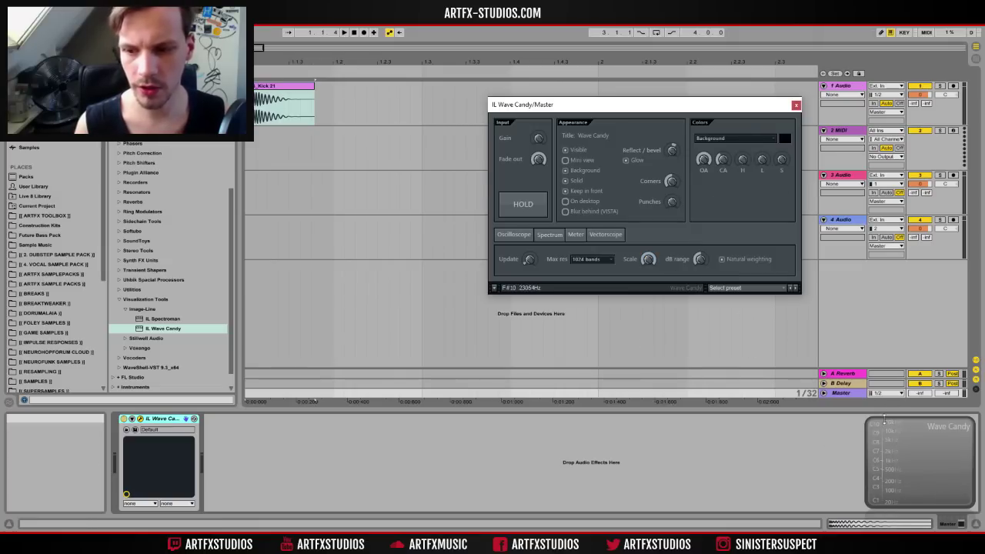
{"action": "left_click", "coordinate": [795, 103]}
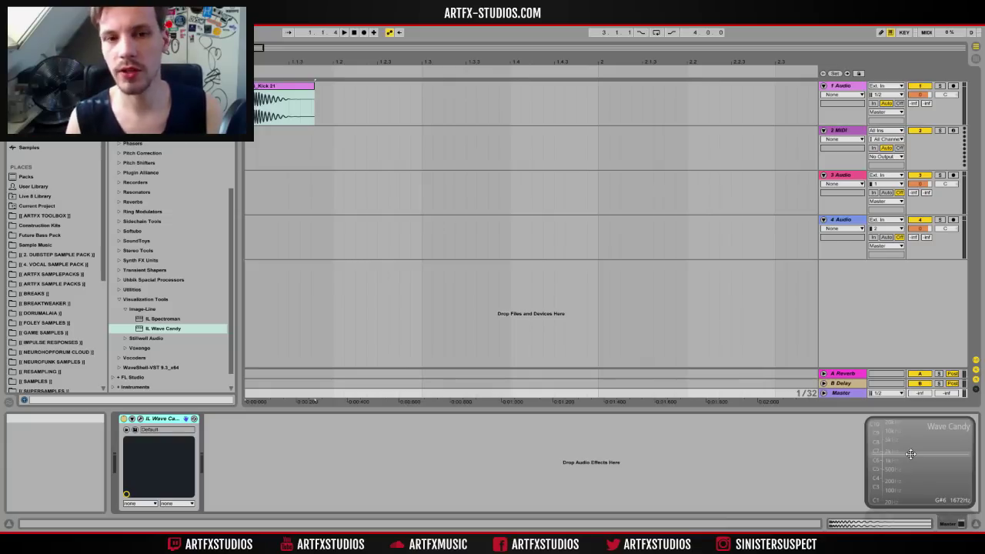
{"action": "key", "text": "space"}
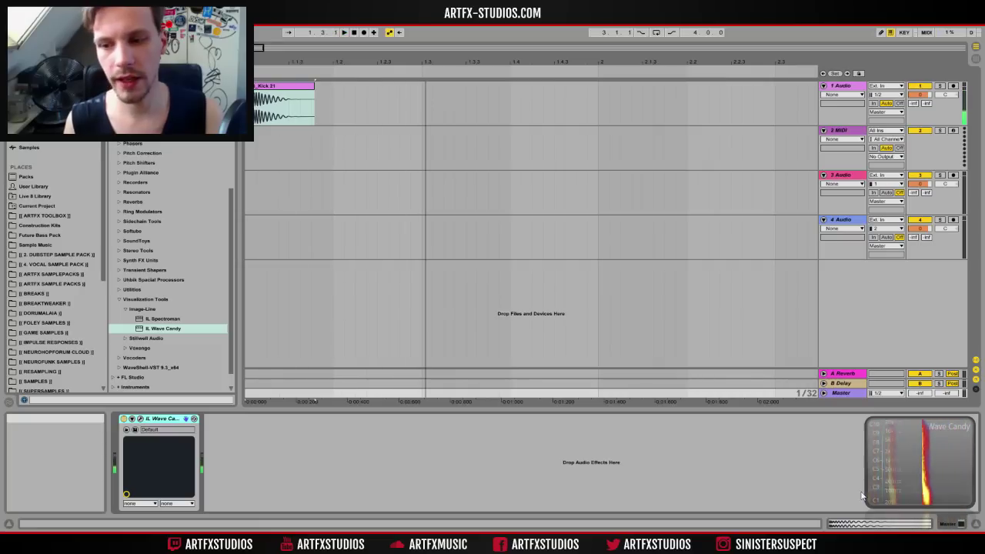
Step: Shorten the kick clip from its end, show the first track's fades, and give the clip a fade-out
{"action": "left_click_drag", "start_coordinate": [314, 81], "coordinate": [278, 83]}
{"action": "left_click", "coordinate": [834, 95]}
{"action": "left_click", "coordinate": [828, 112]}
{"action": "left_click", "coordinate": [270, 99]}
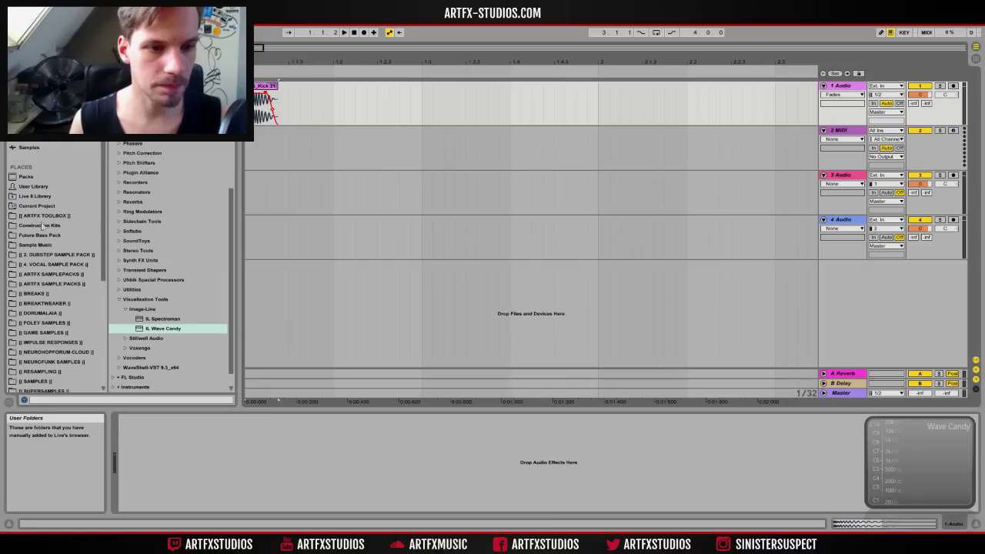
Step: Return to Construction Kits, collapse the LTS_KICKS folder and expand the LTS_SNARES folder
{"action": "left_click", "coordinate": [40, 225]}
{"action": "left_click", "coordinate": [132, 187]}
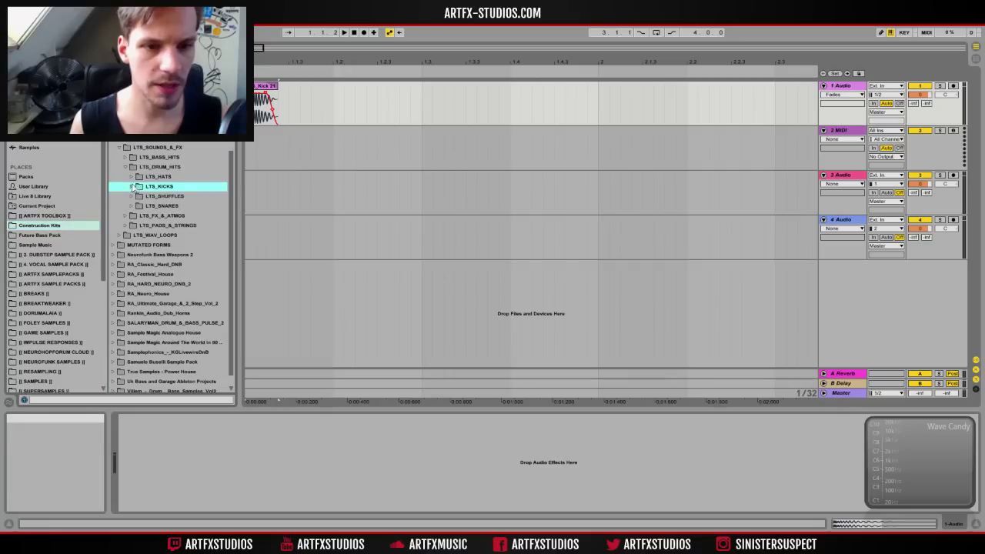
{"action": "left_click", "coordinate": [132, 206]}
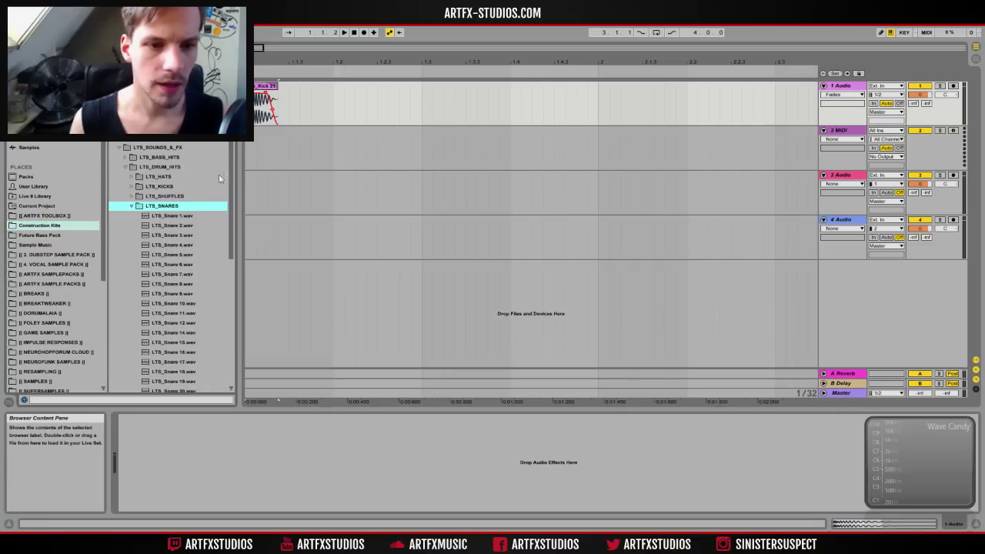
Step: Place LTS_Snare 1.wav on the second track at beat 1.2 and open the clip's sample settings
{"action": "left_click", "coordinate": [184, 216]}
{"action": "left_click_drag", "start_coordinate": [187, 219], "coordinate": [335, 158]}
{"action": "left_click", "coordinate": [353, 149]}
{"action": "left_click", "coordinate": [351, 130]}
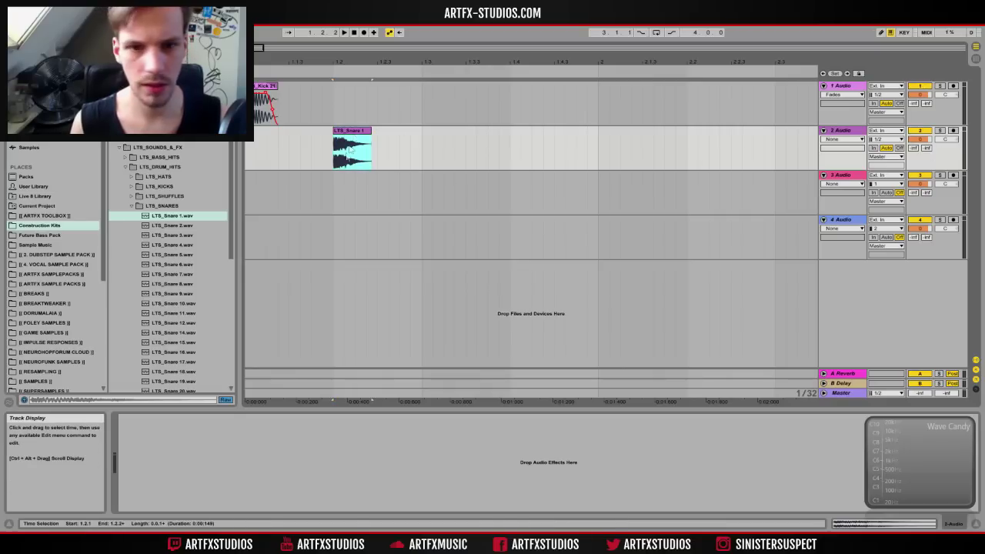
{"action": "double_click", "coordinate": [352, 144]}
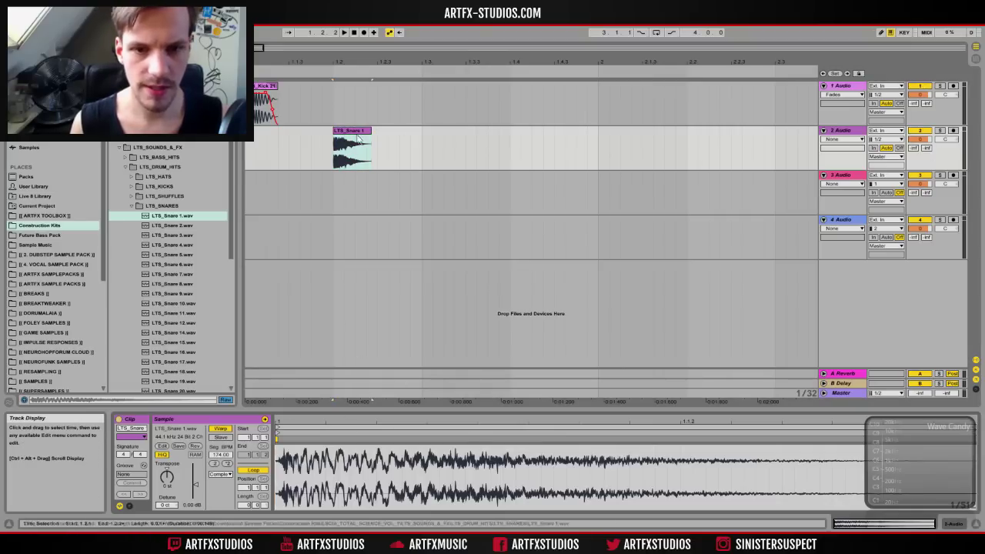
Step: Turn off warping for the snare clip, then shorten its end and give it a fade-out using the second track's fades
{"action": "left_click", "coordinate": [220, 427]}
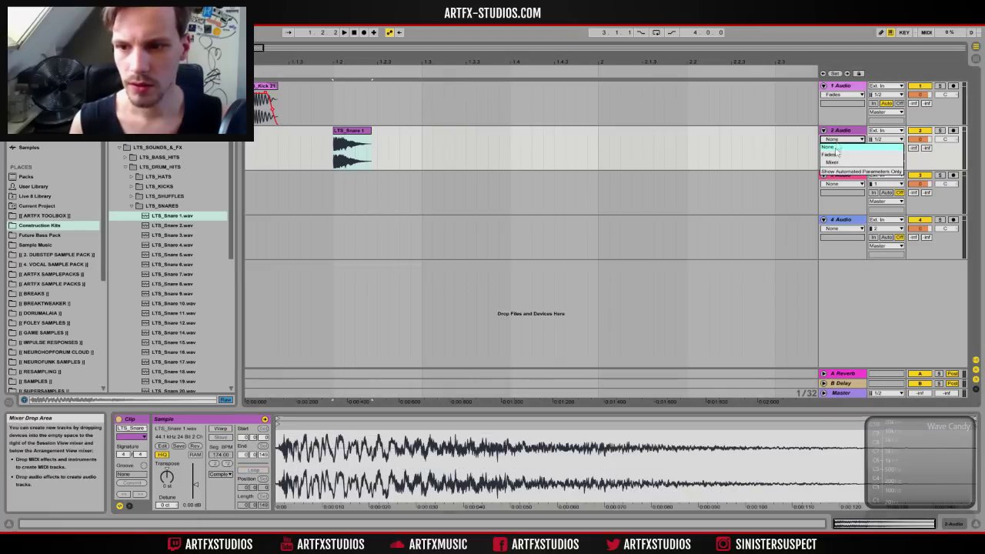
{"action": "left_click", "coordinate": [371, 141]}
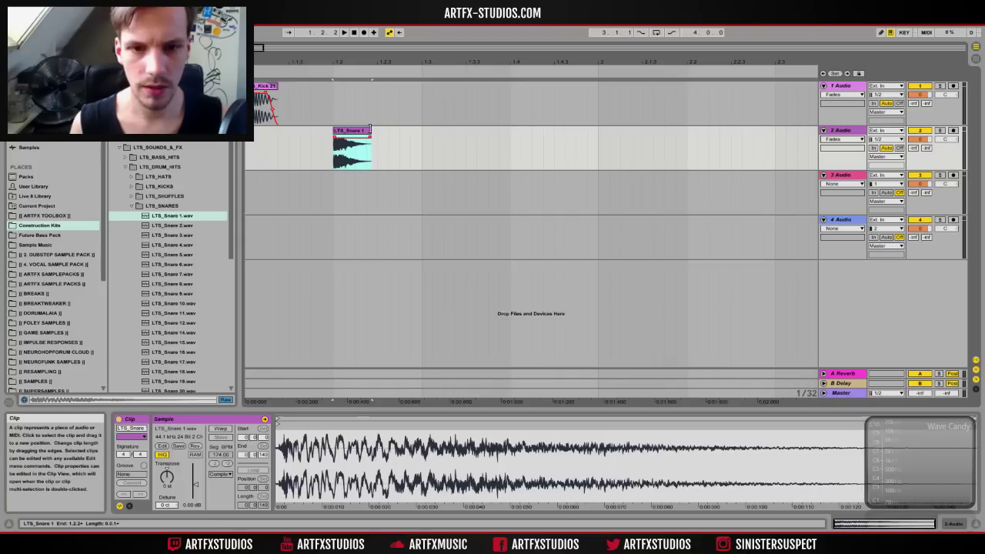
{"action": "left_click_drag", "start_coordinate": [366, 141], "coordinate": [357, 142]}
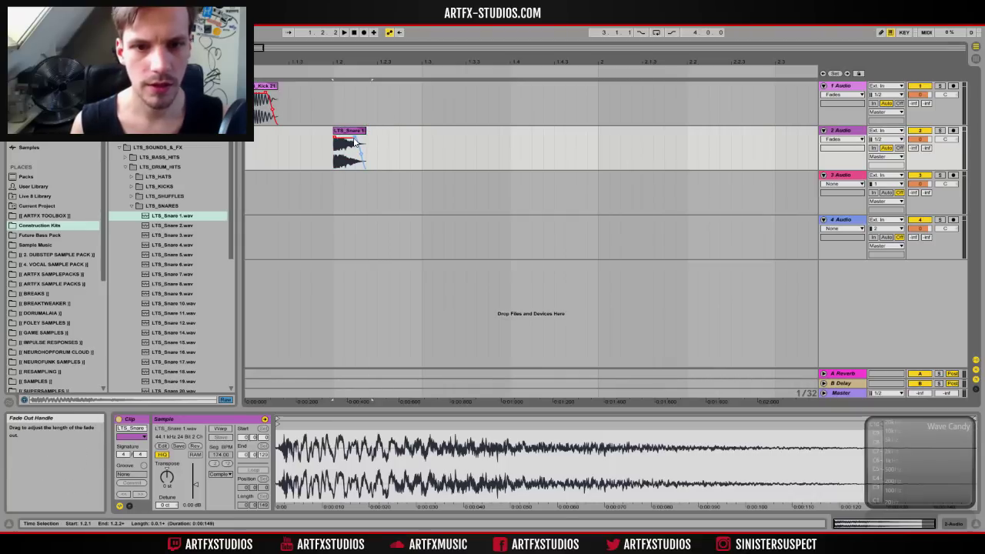
{"action": "left_click", "coordinate": [358, 133]}
Step: Color the first two audio tracks and their kick and snare clips red
{"action": "left_click", "coordinate": [841, 131]}
{"action": "left_click", "coordinate": [843, 92]}
{"action": "right_click", "coordinate": [843, 90]}
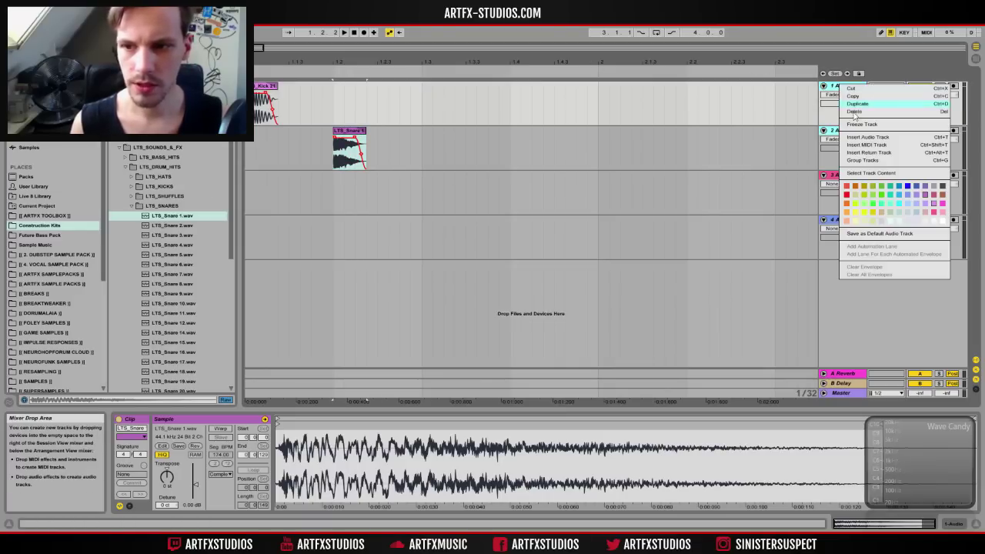
{"action": "left_click", "coordinate": [846, 194]}
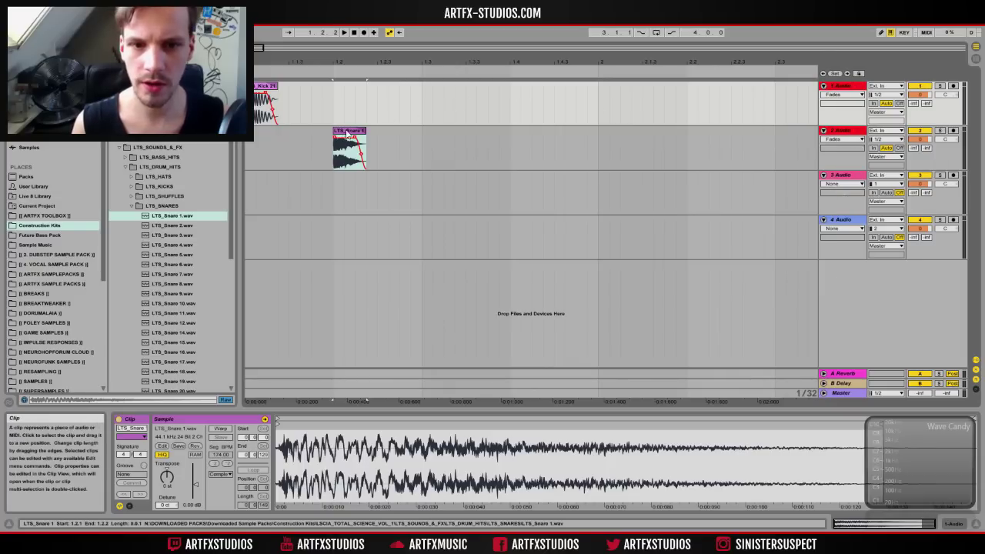
{"action": "left_click", "coordinate": [263, 85], "text": "shift"}
{"action": "right_click", "coordinate": [260, 84]}
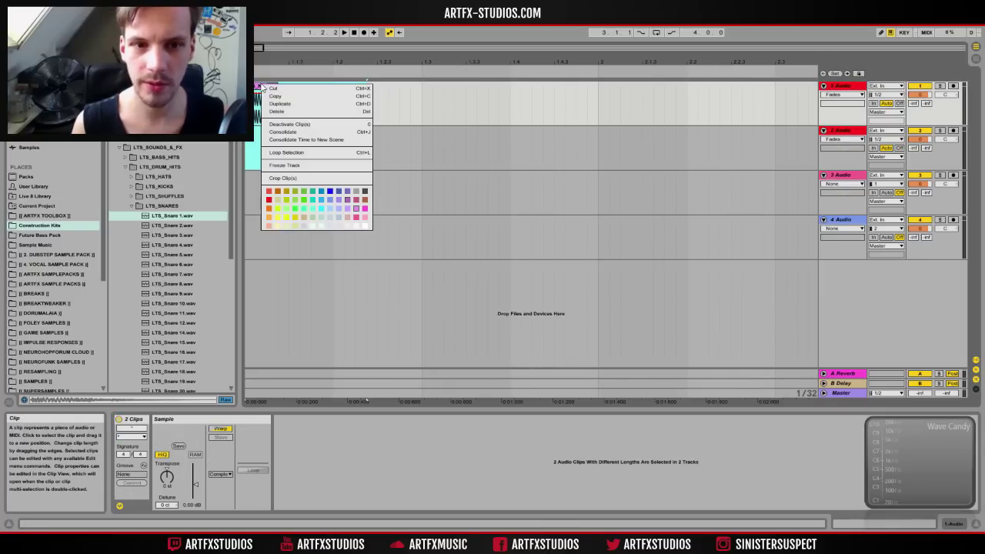
{"action": "left_click", "coordinate": [269, 202]}
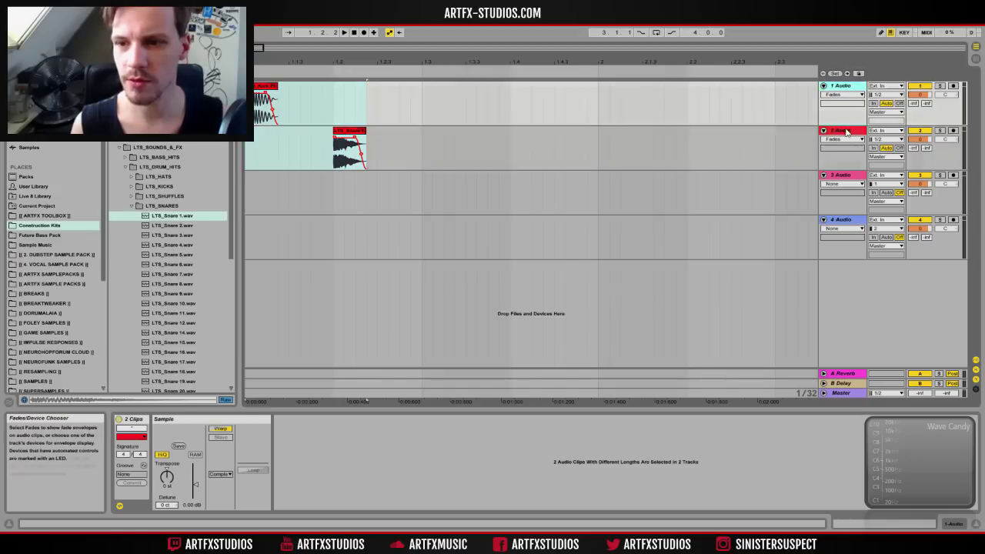
Step: Group the two red tracks and rename the group Drums
{"action": "left_click", "coordinate": [846, 132]}
{"action": "key", "text": "ctrl+g"}
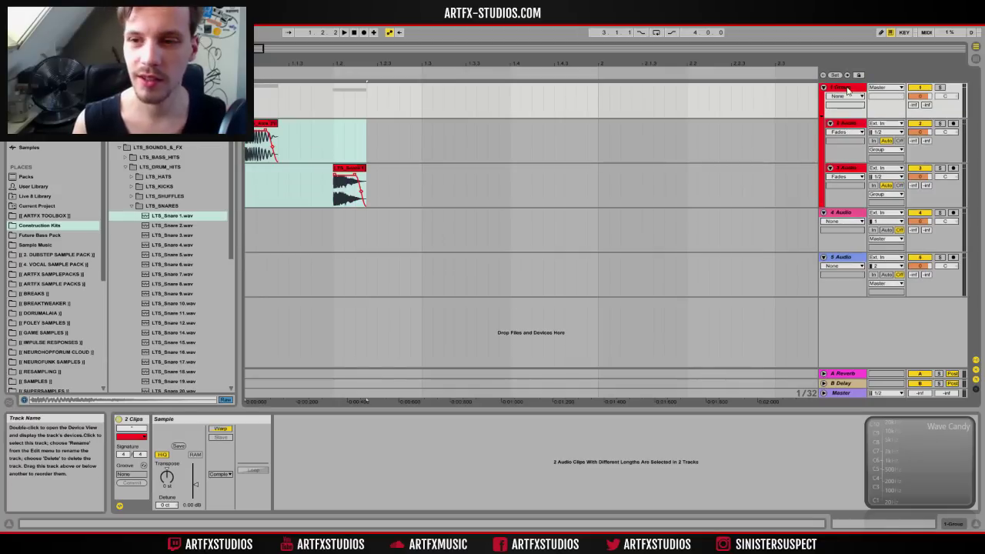
{"action": "right_click", "coordinate": [849, 87]}
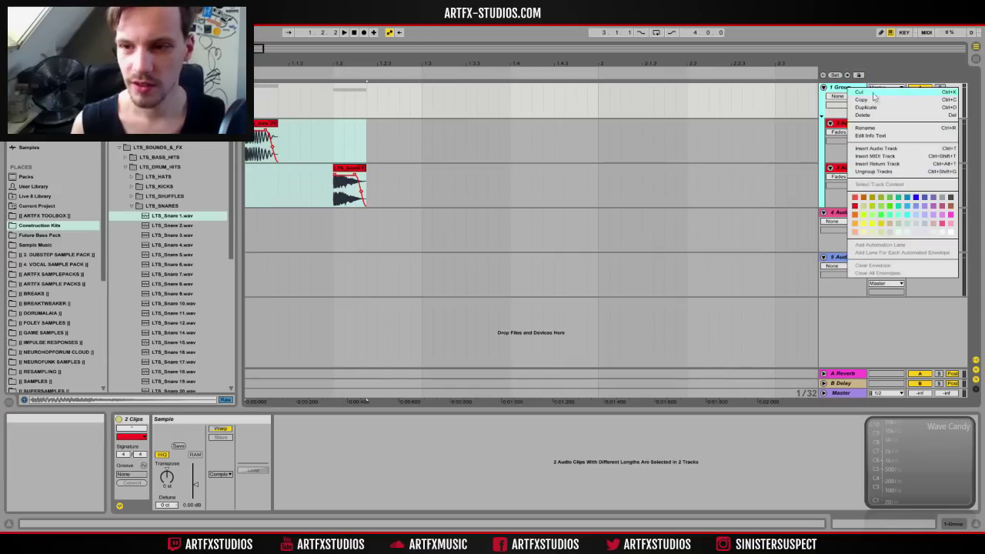
{"action": "left_click", "coordinate": [875, 129]}
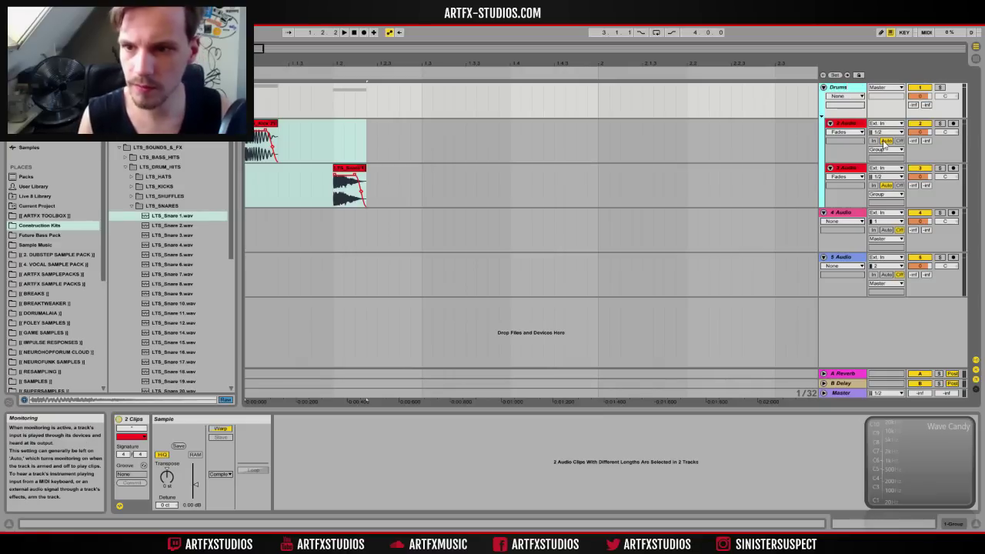
Step: Rename the two tracks inside the Drums group as Kick and Snare
{"action": "left_click", "coordinate": [847, 125]}
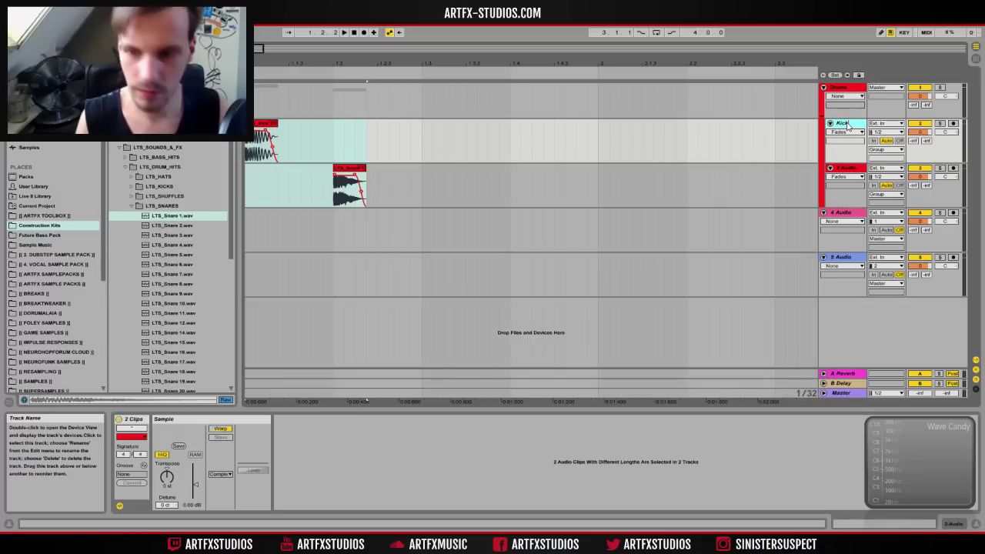
{"action": "key", "text": "ctrl+r"}
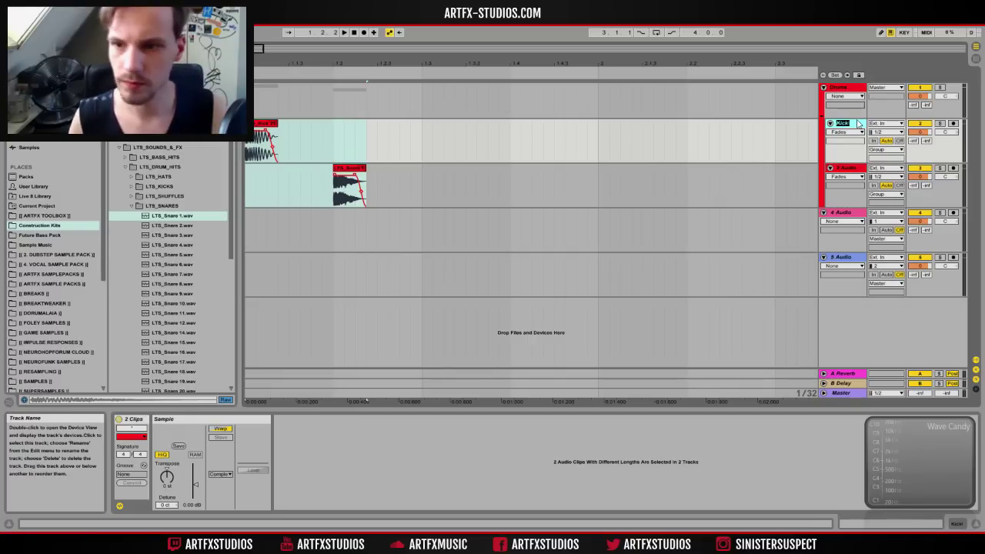
{"action": "type", "text": "Kick"}
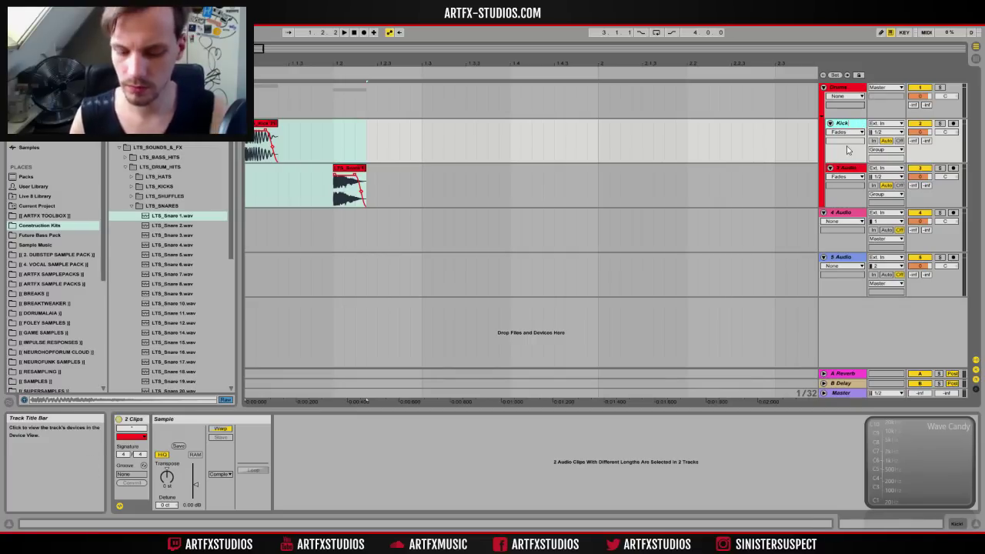
{"action": "key", "text": "Tab"}
{"action": "type", "text": "Snare"}
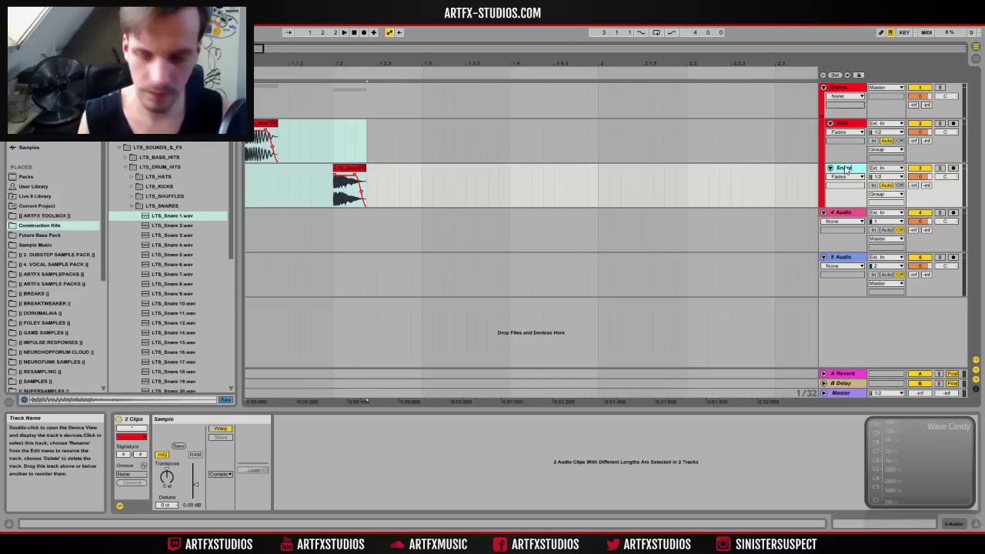
{"action": "key", "text": "Return"}
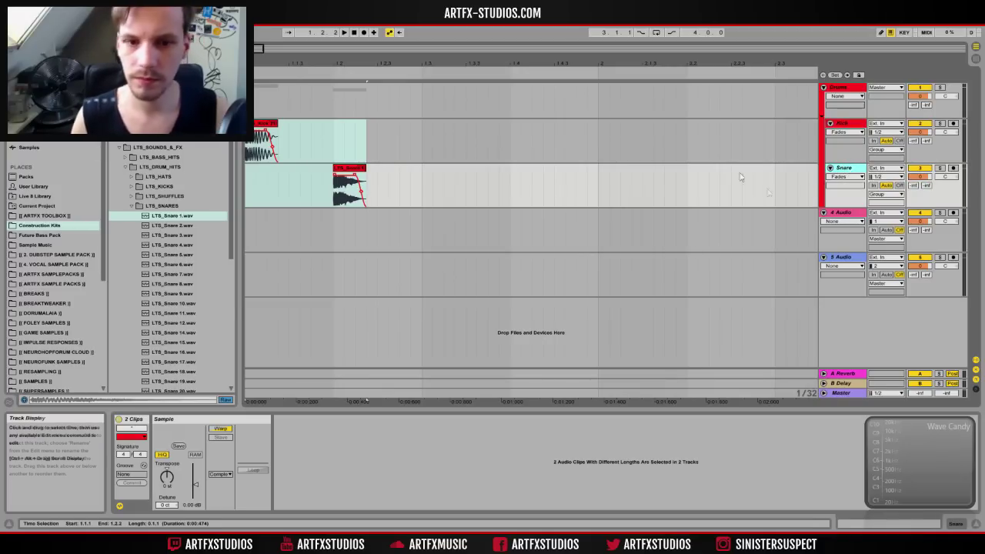
Step: Insert an audio track below Snare, and collapse the LTS_SNARES folder in favor of LTS_HATS
{"action": "right_click", "coordinate": [845, 171]}
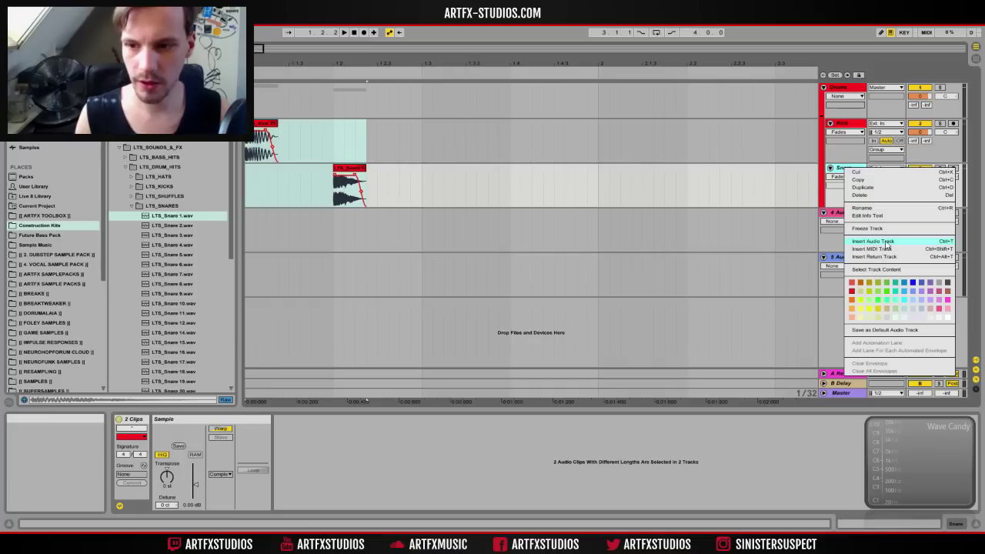
{"action": "left_click", "coordinate": [866, 242]}
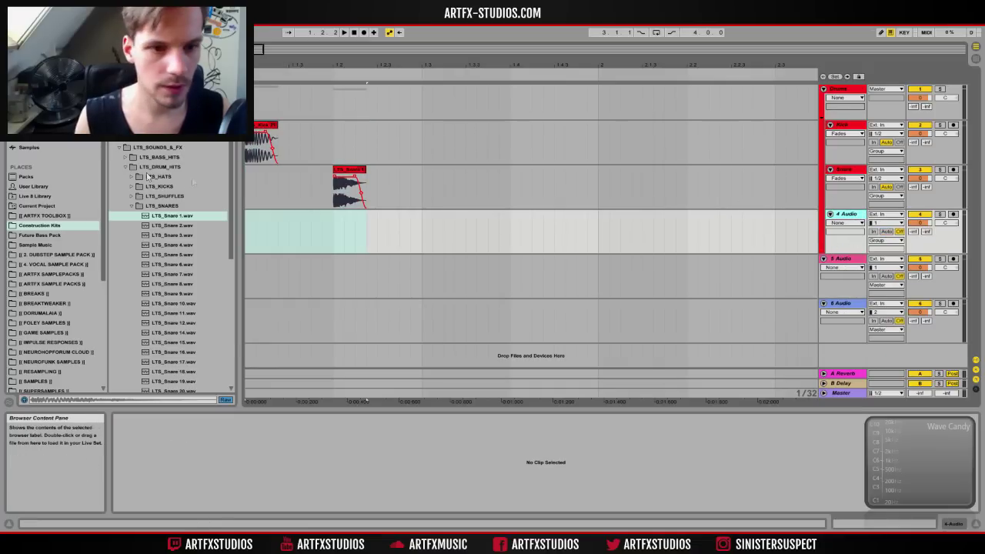
{"action": "left_click", "coordinate": [131, 206]}
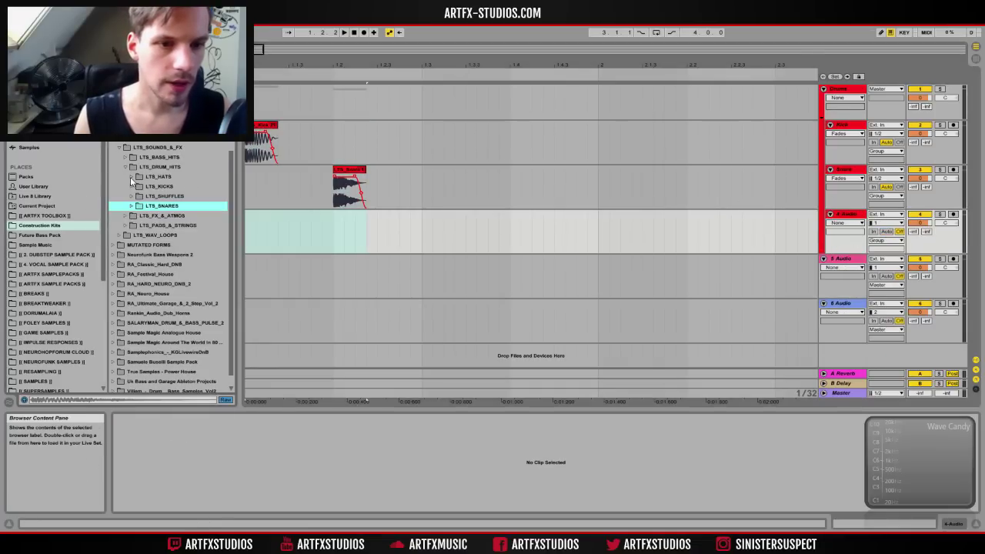
{"action": "left_click", "coordinate": [131, 177]}
Step: Audition the hats down to LTS_Hat 5.wav and place that sample at the start of the new track
{"action": "key", "text": "Down"}
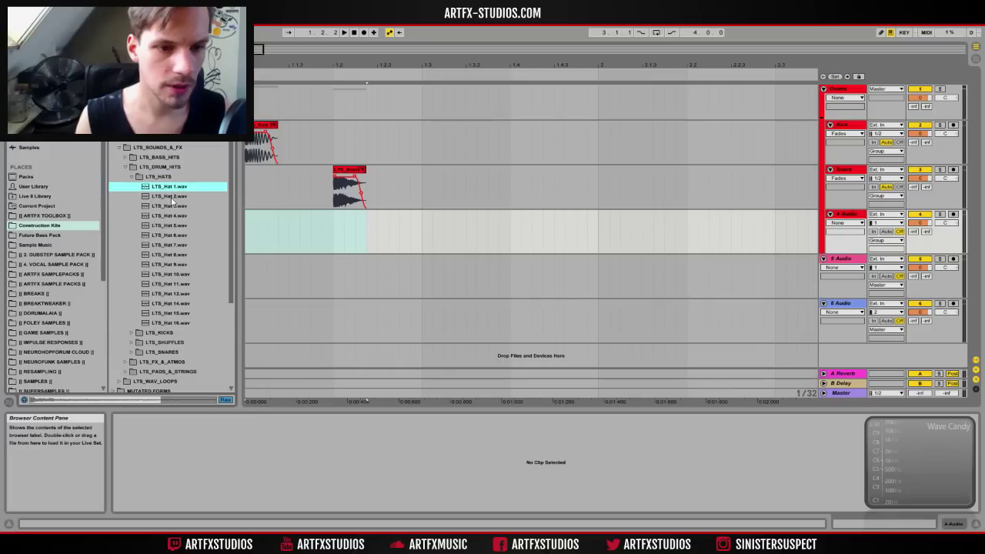
{"action": "key", "text": "Down"}
{"action": "key", "text": "Down"}
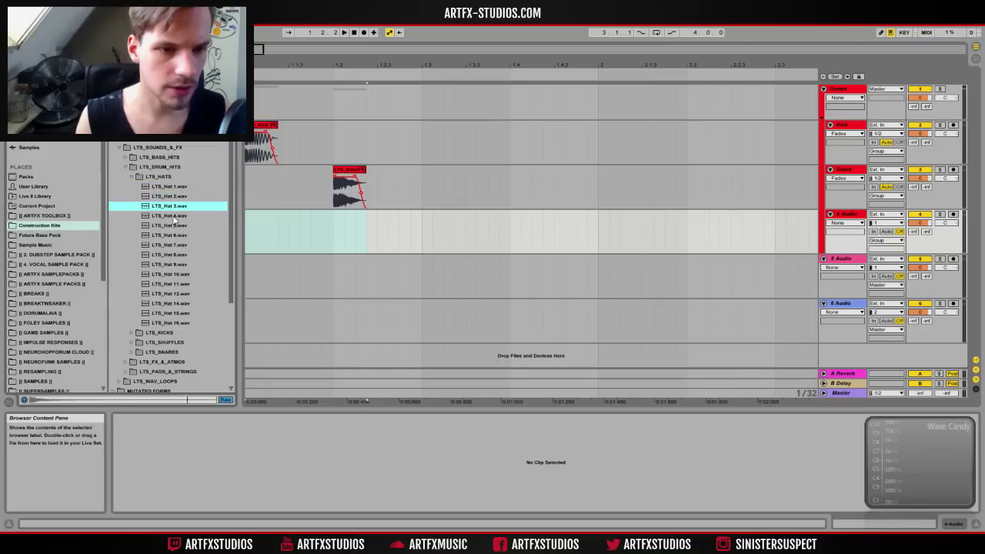
{"action": "key", "text": "Down"}
{"action": "key", "text": "Down"}
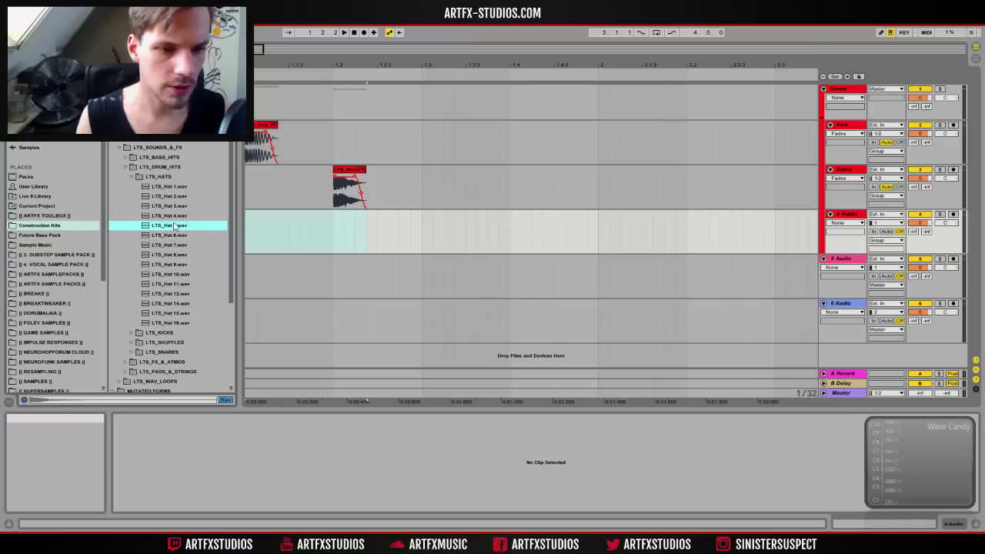
{"action": "left_click_drag", "start_coordinate": [218, 239], "coordinate": [240, 227]}
{"action": "left_click", "coordinate": [277, 235]}
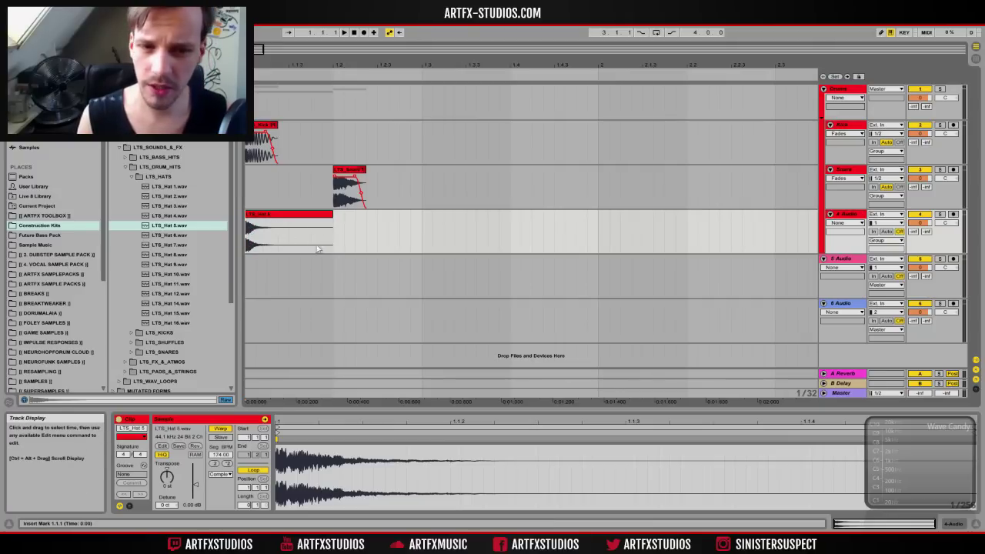
Step: Shorten the hat clip to end at 1.1.3 and give it a fade-out using its track's fades
{"action": "left_click_drag", "start_coordinate": [333, 224], "coordinate": [288, 223]}
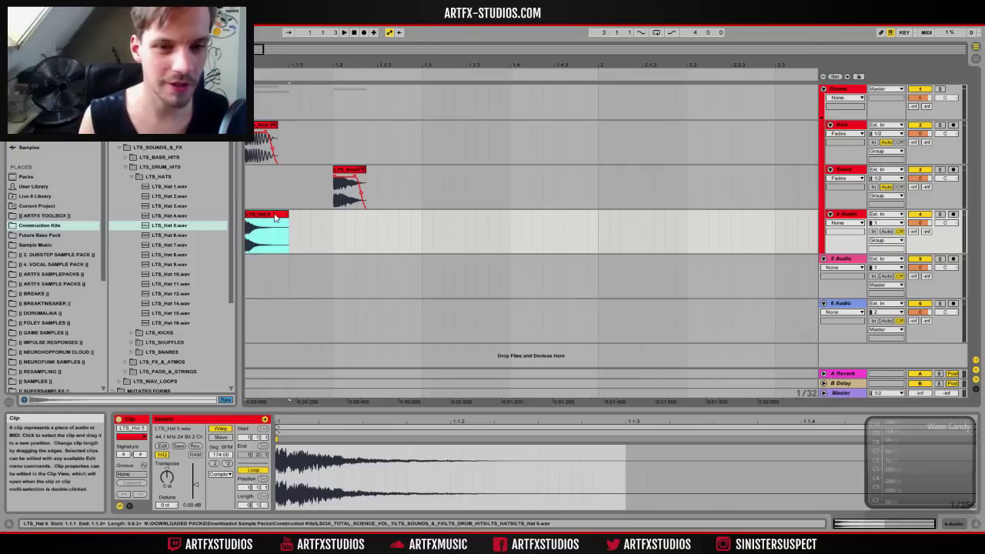
{"action": "left_click", "coordinate": [847, 223]}
{"action": "left_click", "coordinate": [847, 240]}
{"action": "left_click_drag", "start_coordinate": [288, 223], "coordinate": [267, 227]}
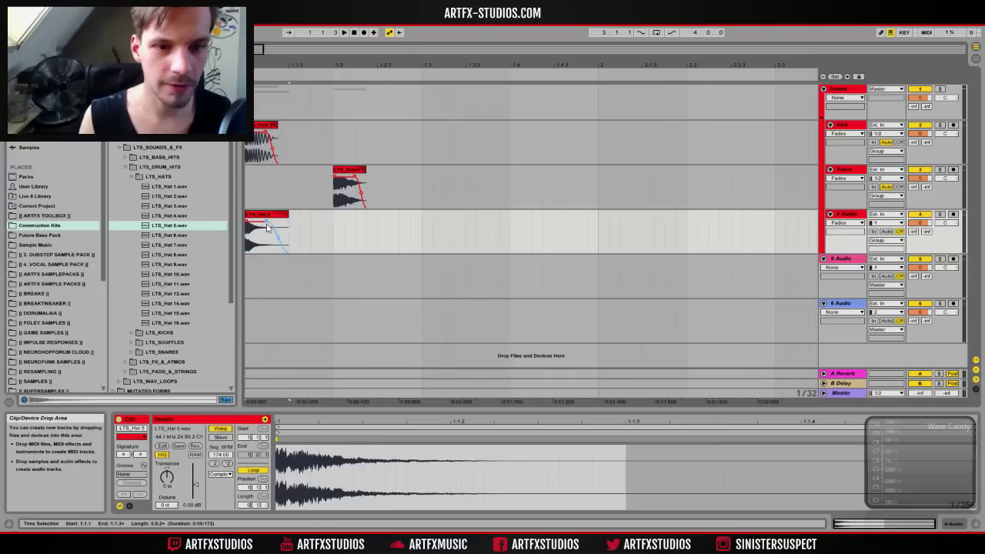
{"action": "left_click", "coordinate": [275, 215]}
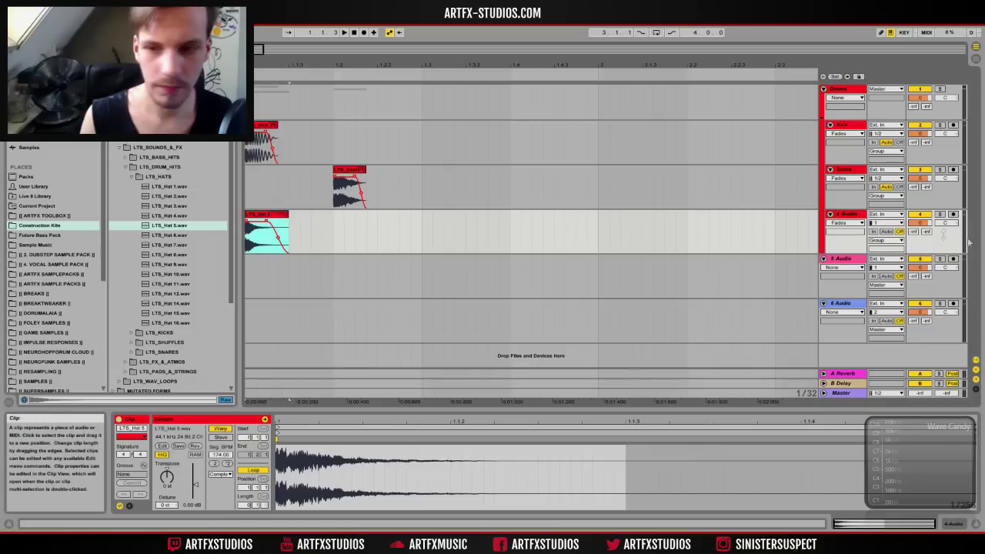
Step: Turn off warping for the hat clip and lower the hat track's volume to about -5 dB
{"action": "left_click", "coordinate": [220, 429]}
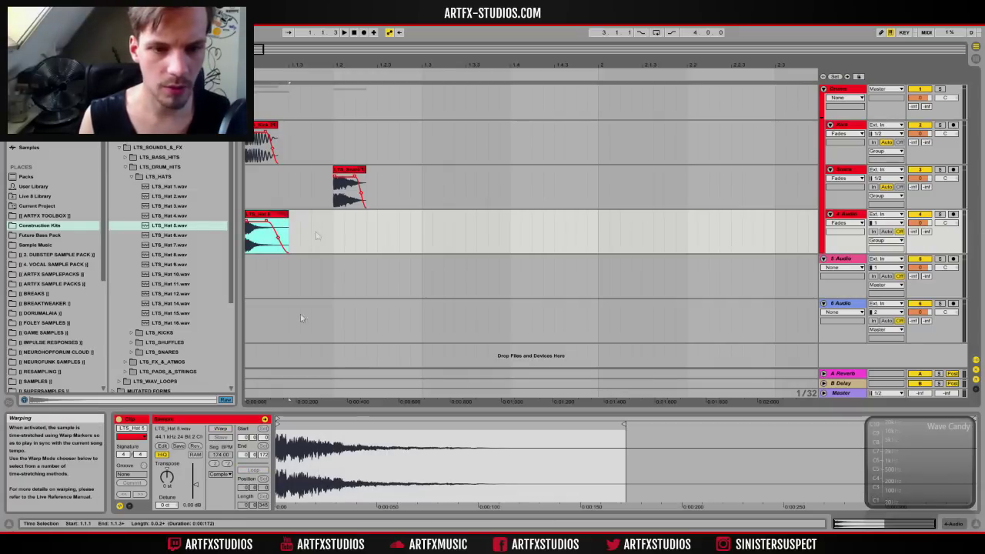
{"action": "left_click_drag", "start_coordinate": [409, 245], "coordinate": [261, 135]}
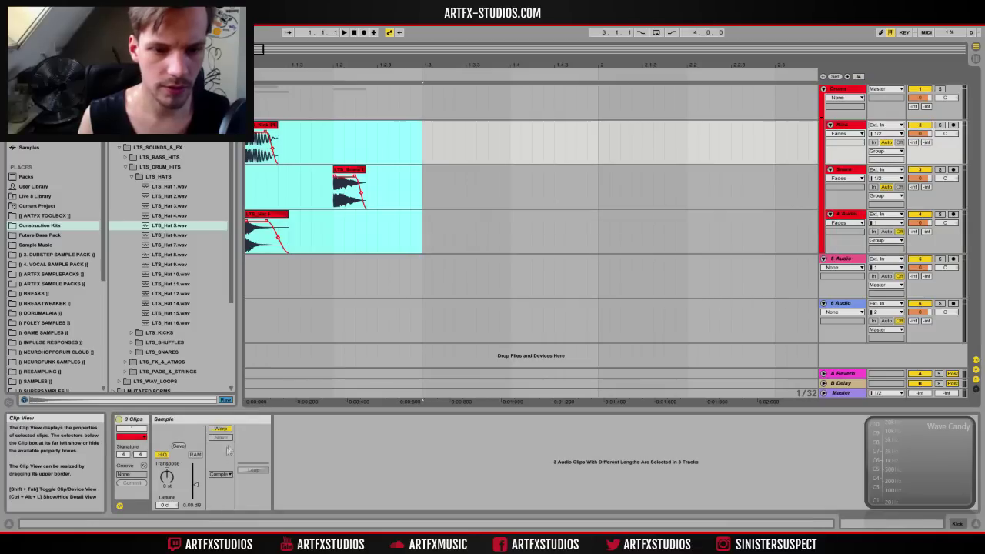
{"action": "left_click", "coordinate": [428, 222]}
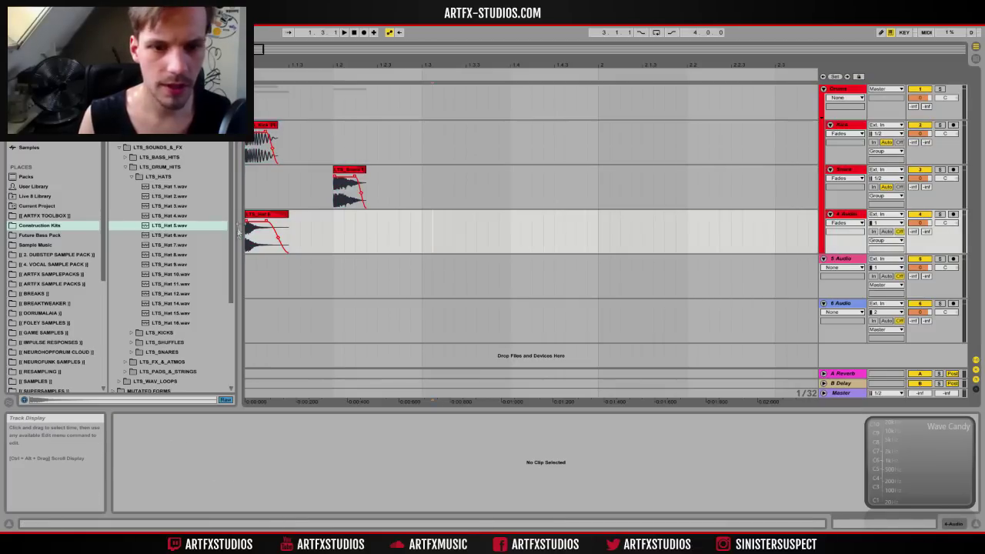
{"action": "left_click", "coordinate": [267, 229]}
{"action": "left_click_drag", "start_coordinate": [915, 224], "coordinate": [916, 351]}
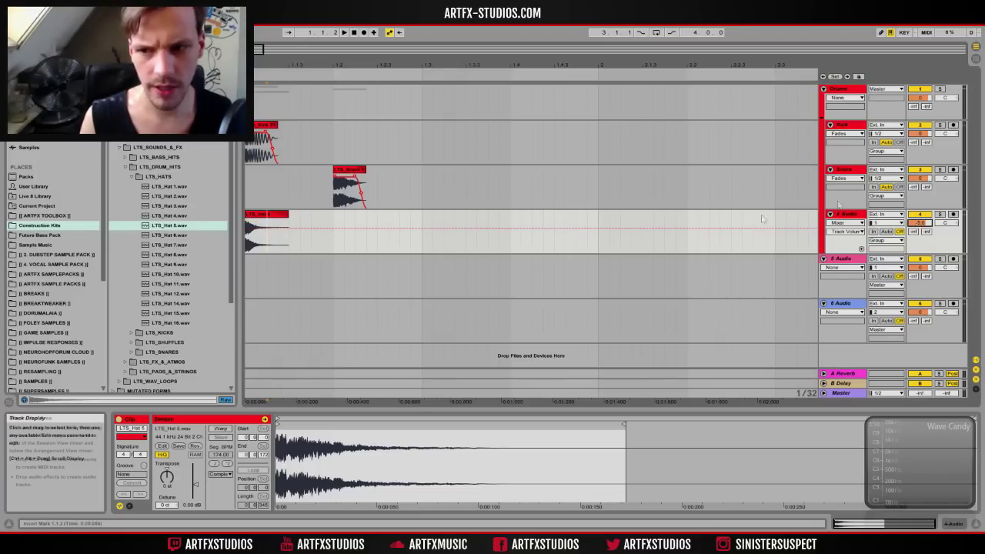
Step: Copy the hat clip to beats 1.2, 1.3 and 1.4, and the snare clip to beat 1.4
{"action": "left_click", "coordinate": [265, 220]}
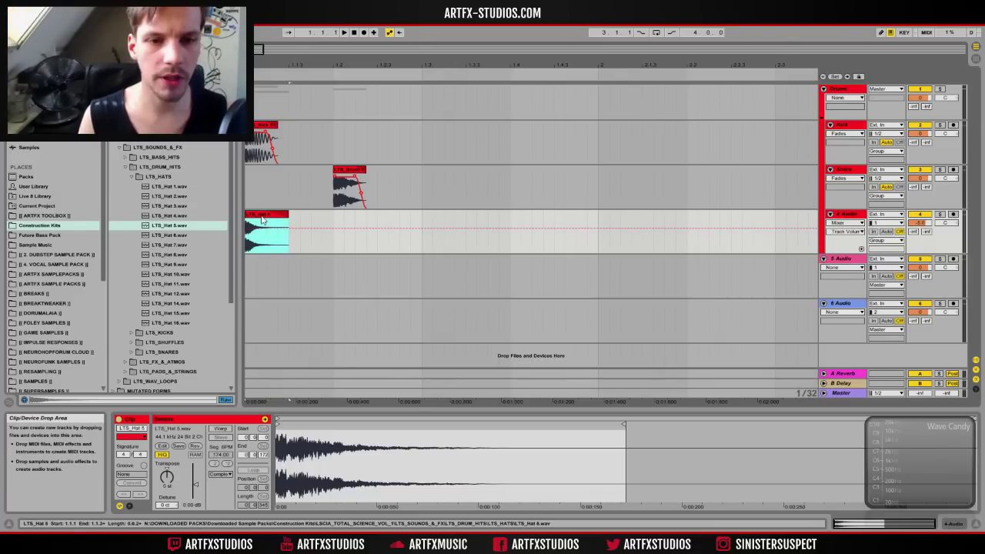
{"action": "left_click_drag", "start_coordinate": [261, 220], "coordinate": [522, 223]}
{"action": "left_click_drag", "start_coordinate": [348, 183], "coordinate": [523, 181]}
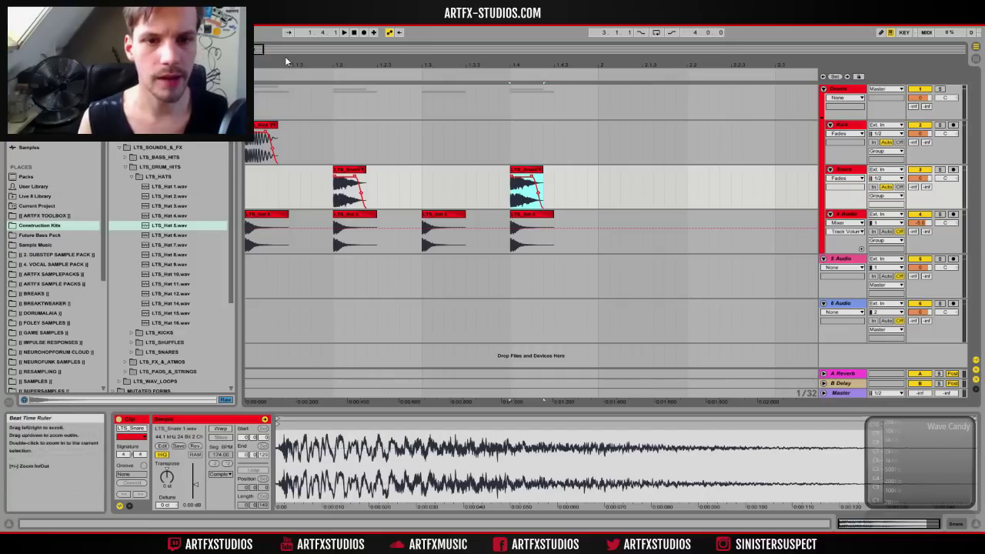
Step: Duplicate the first bar of the snare and hat tracks into bar 2
{"action": "left_click_drag", "start_coordinate": [288, 65], "coordinate": [284, 100]}
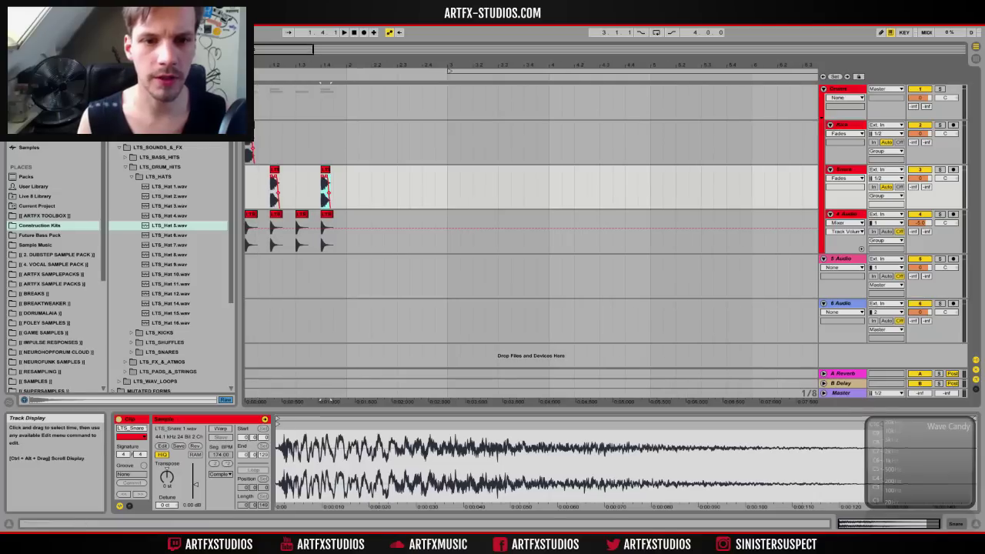
{"action": "left_click_drag", "start_coordinate": [346, 189], "coordinate": [246, 239]}
{"action": "key", "text": "ctrl+d"}
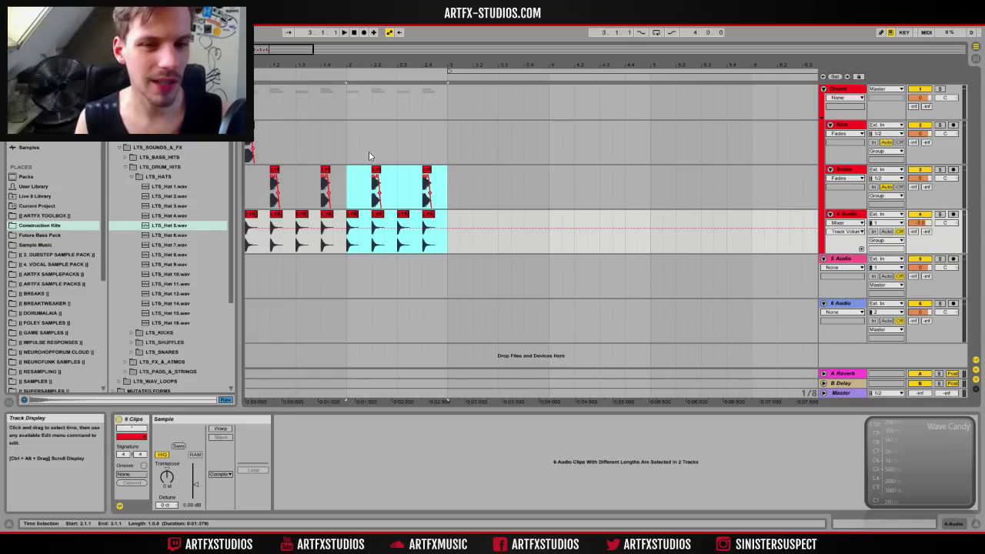
Step: Copy the kick clip to 1.3.3, 1.4.2, 2.1 and 2.3.3, and select the two-bar pattern across all three drum tracks
{"action": "mouse_move", "coordinate": [310, 67]}
{"action": "left_mouse_down"}
{"action": "mouse_move", "coordinate": [312, 83]}
{"action": "mouse_move", "coordinate": [322, 67]}
{"action": "left_mouse_up"}
{"action": "left_click_drag", "start_coordinate": [258, 124], "coordinate": [348, 137]}
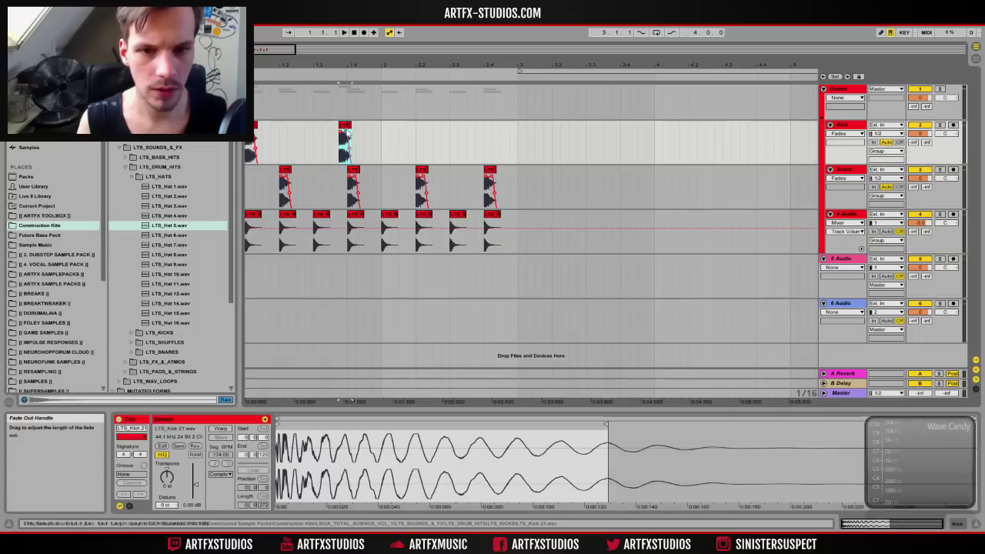
{"action": "mouse_move", "coordinate": [345, 127]}
{"action": "left_mouse_down"}
{"action": "mouse_move", "coordinate": [336, 128]}
{"action": "mouse_move", "coordinate": [360, 129]}
{"action": "left_mouse_up"}
{"action": "left_click_drag", "start_coordinate": [361, 125], "coordinate": [388, 125]}
{"action": "left_click_drag", "start_coordinate": [388, 126], "coordinate": [244, 239]}
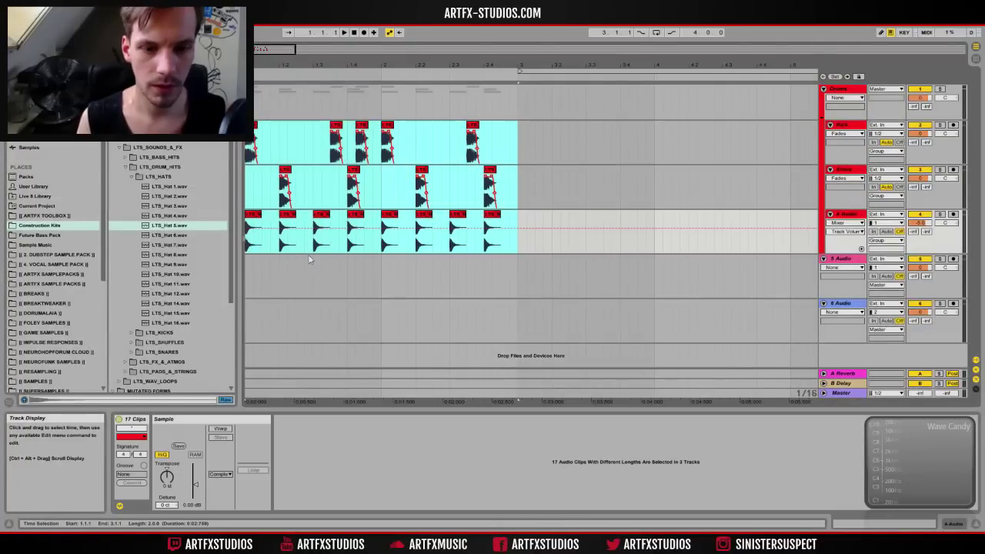
Step: Loop the selected two-bar drum pattern for playback and rename the hat track as Hat
{"action": "key", "text": "ctrl+l"}
{"action": "key", "text": "space"}
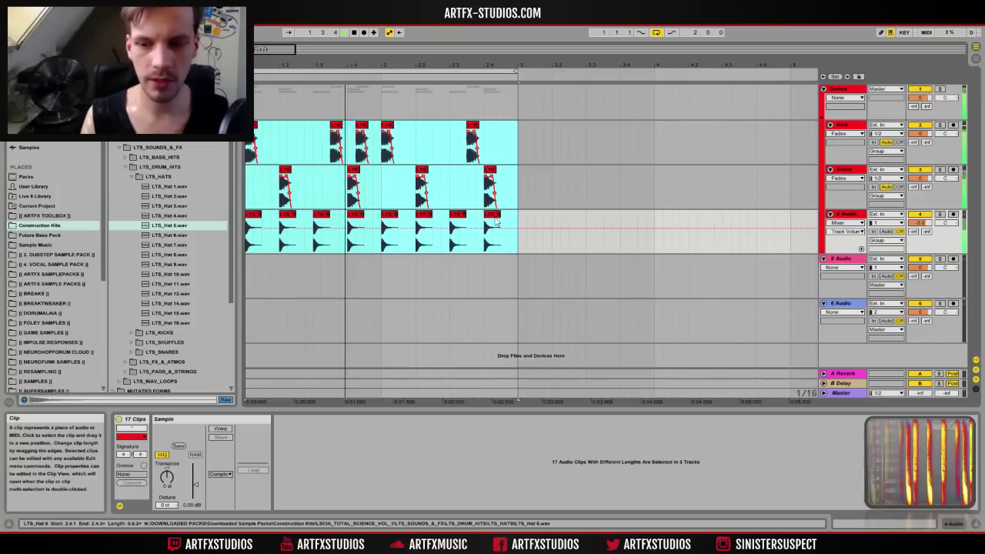
{"action": "left_click", "coordinate": [849, 215]}
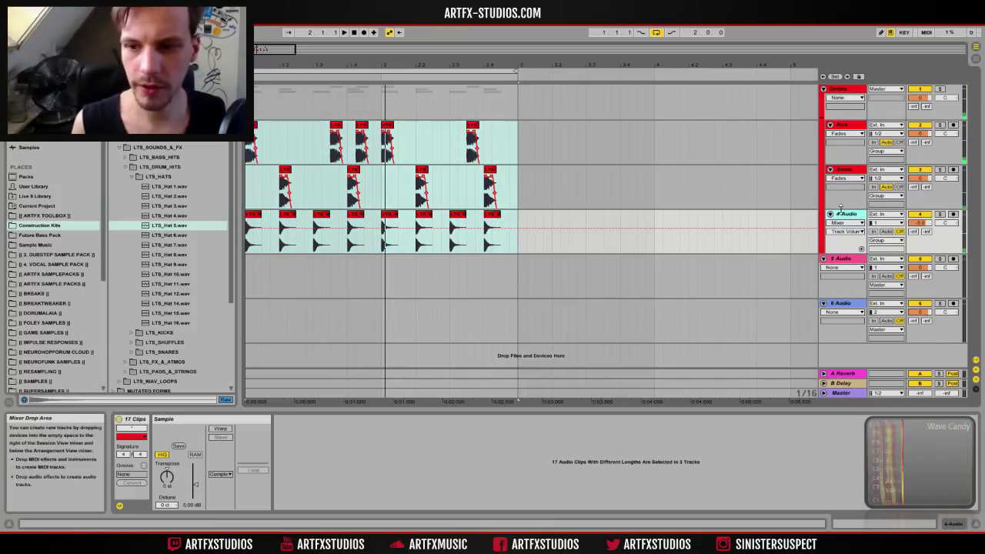
{"action": "left_click", "coordinate": [854, 126]}
{"action": "left_click", "coordinate": [846, 216]}
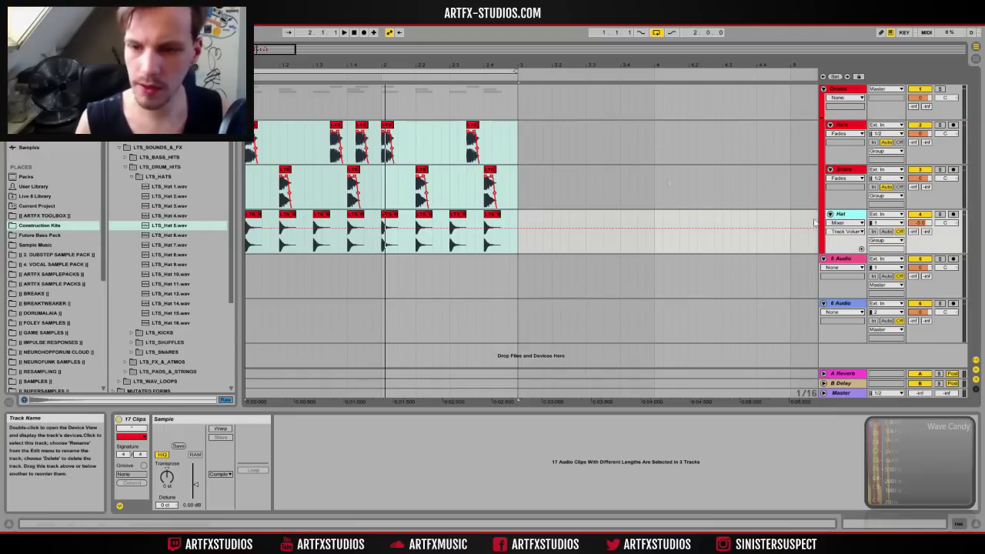
Step: Find FabFilter Pro-Q 2 among the plug-ins and add it to the Kick track's device chain
{"action": "left_click", "coordinate": [37, 99]}
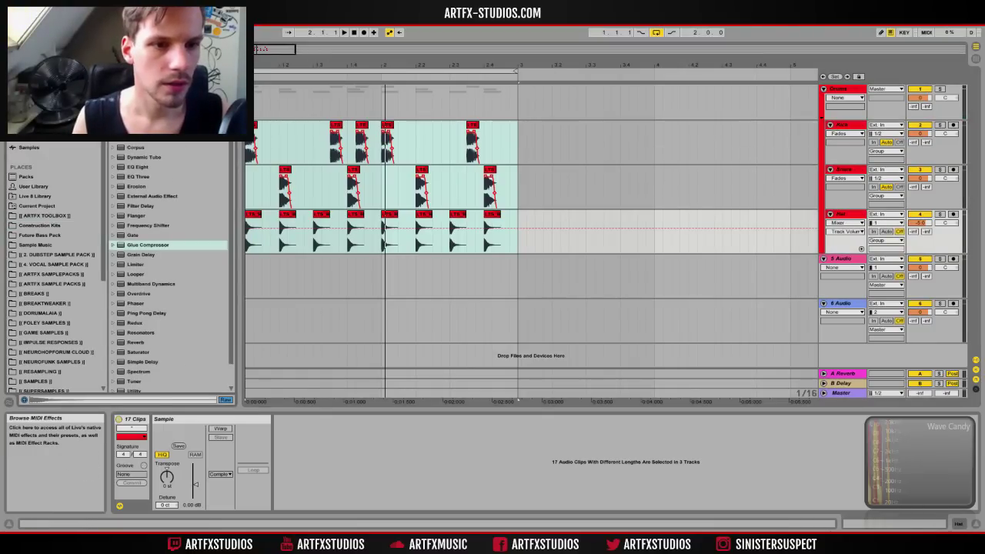
{"action": "left_click", "coordinate": [30, 128]}
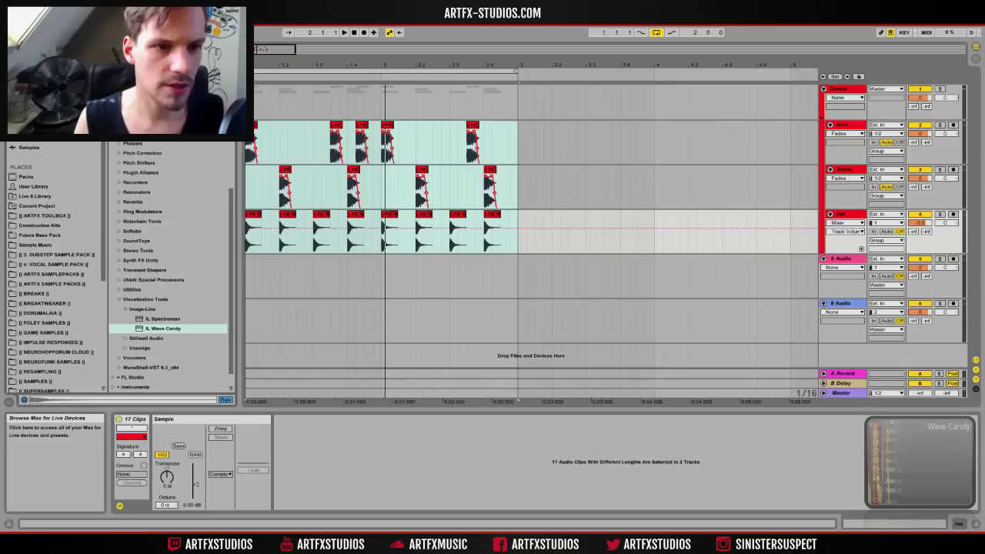
{"action": "scroll", "coordinate": [169, 269], "scroll_direction": "up", "scroll_amount": 5}
{"action": "scroll", "coordinate": [173, 265], "scroll_direction": "up", "scroll_amount": 8}
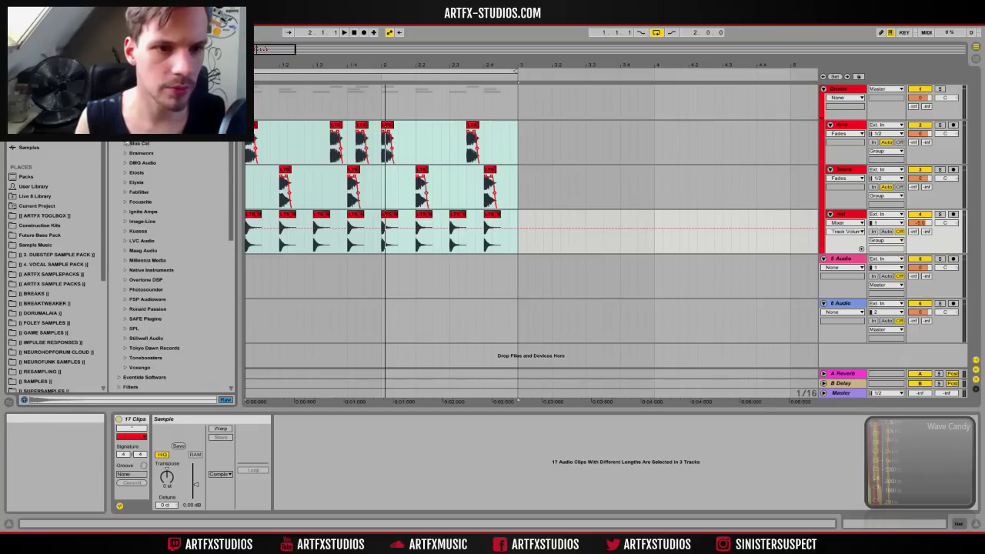
{"action": "left_click", "coordinate": [129, 193]}
{"action": "left_click", "coordinate": [154, 202]}
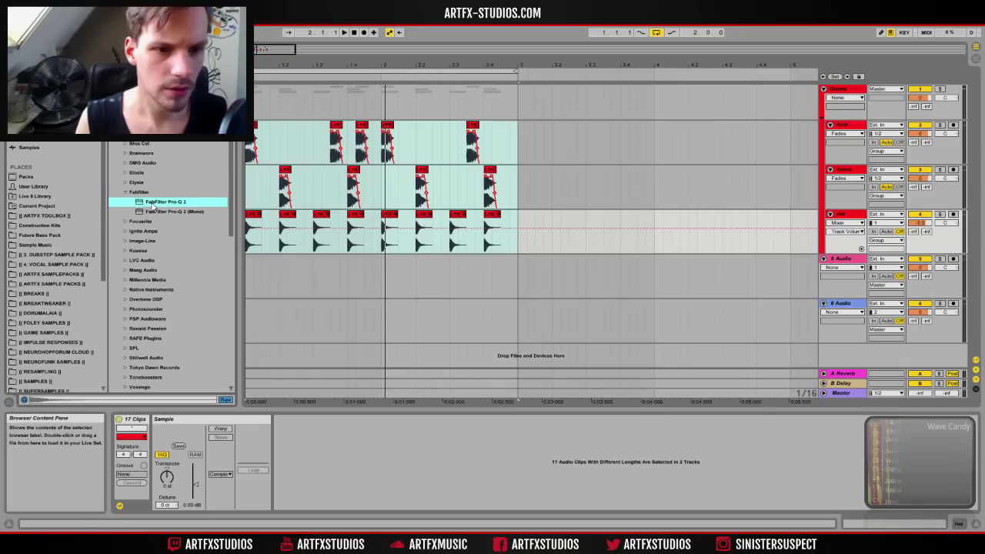
{"action": "left_click", "coordinate": [910, 127]}
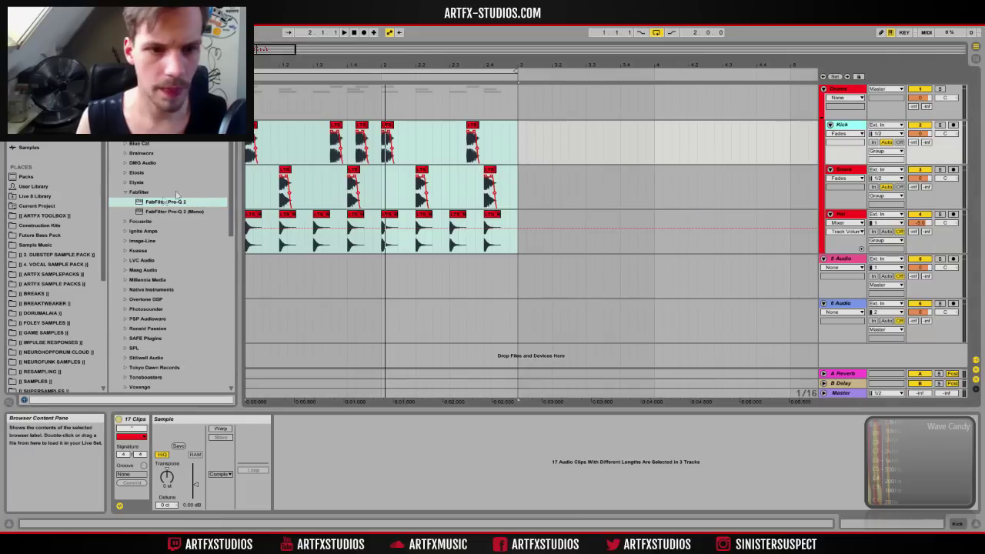
{"action": "key", "text": "shift+Tab"}
{"action": "key", "text": "shift+Tab"}
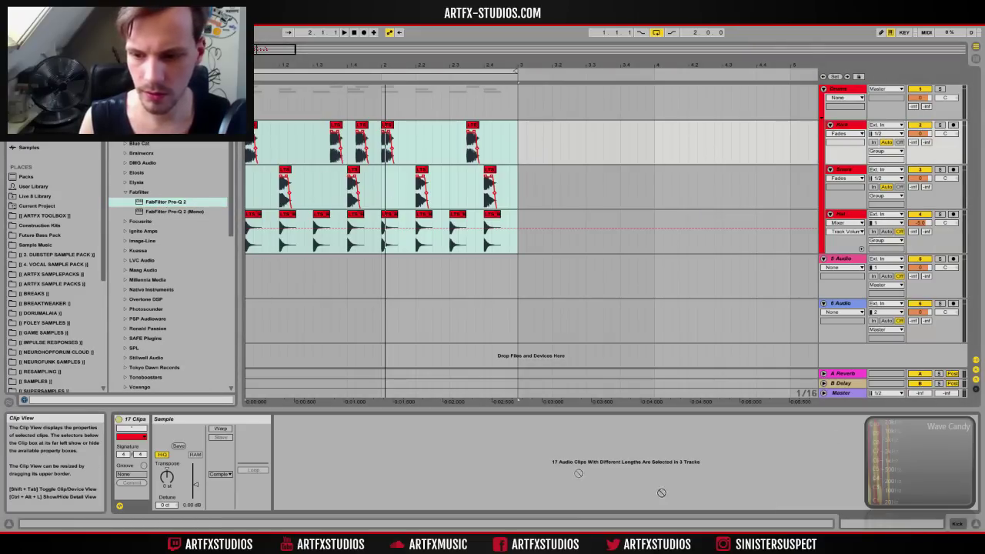
{"action": "key", "text": "shift+Tab"}
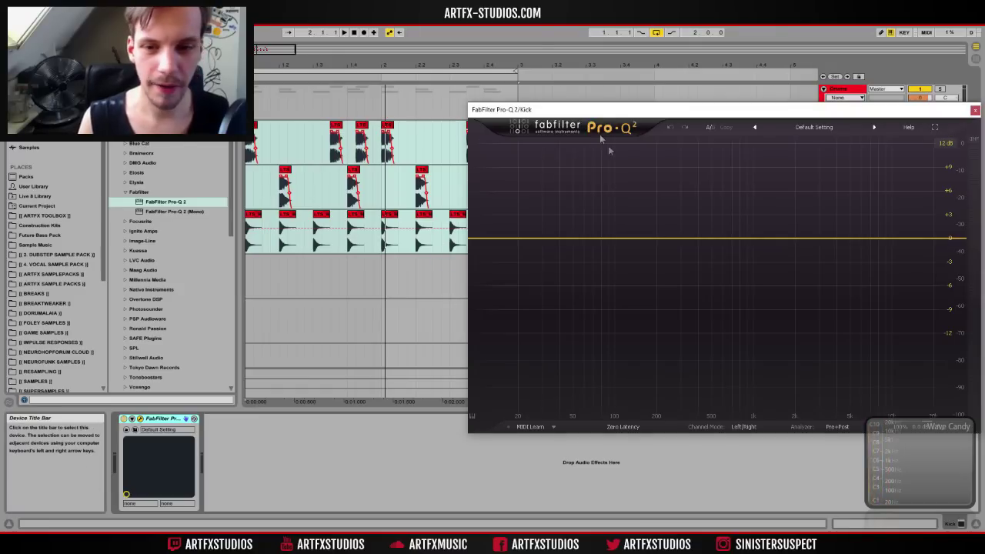
Step: Shape the kick's EQ with a bell cut of about 1.2 dB near 523 Hz and a boost of about 1 dB near 7.3 kHz
{"action": "left_click_drag", "start_coordinate": [576, 106], "coordinate": [436, 92]}
{"action": "key", "text": "space"}
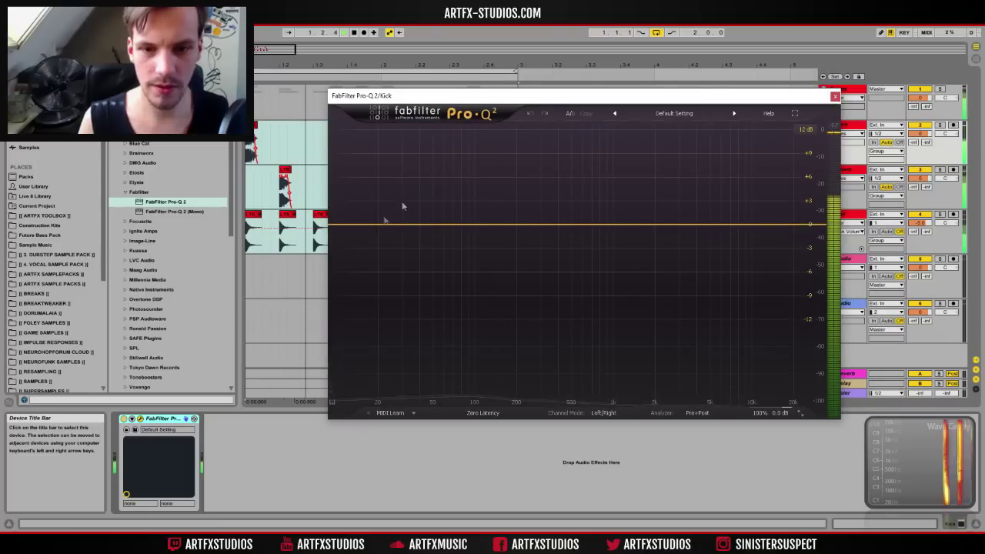
{"action": "left_click_drag", "start_coordinate": [577, 227], "coordinate": [574, 234]}
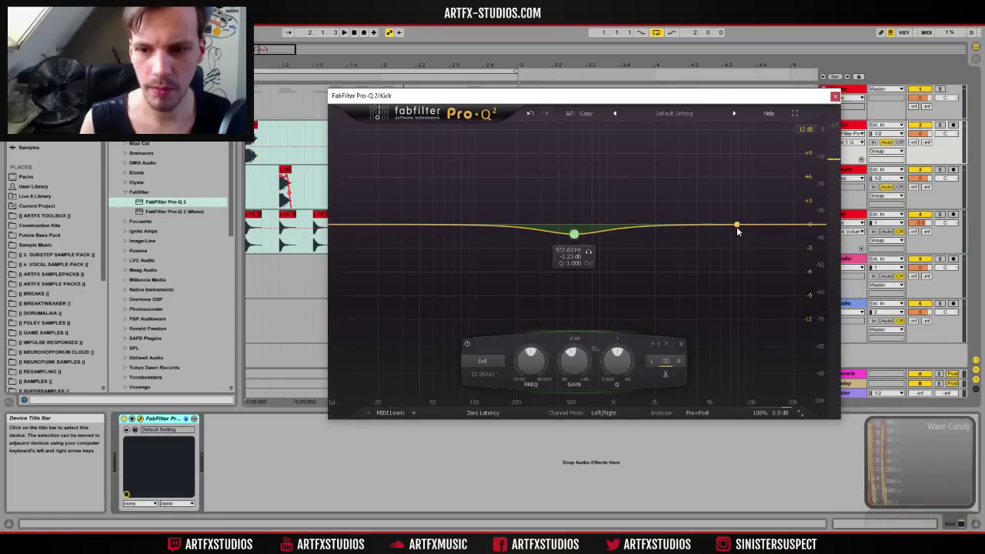
{"action": "left_click_drag", "start_coordinate": [736, 226], "coordinate": [732, 217]}
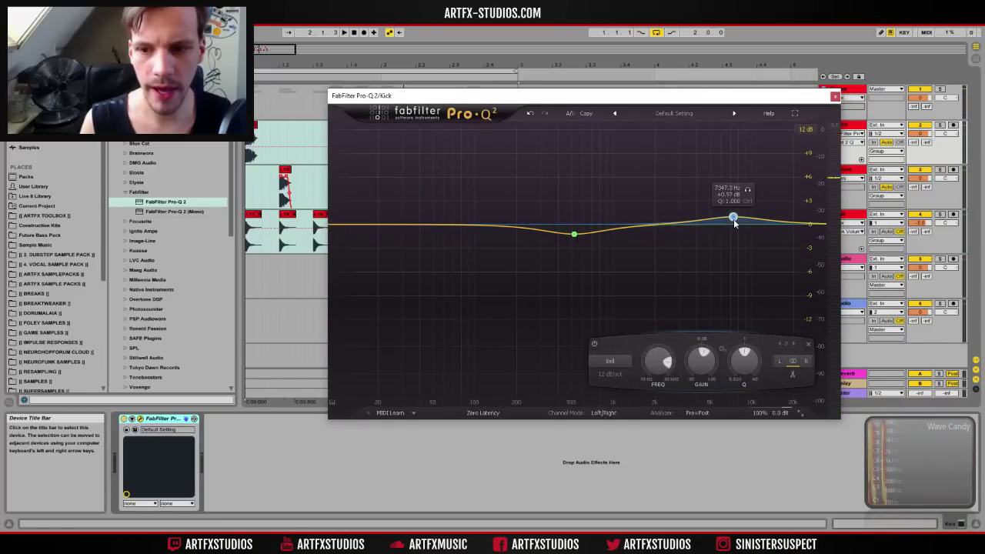
{"action": "left_click", "coordinate": [835, 97]}
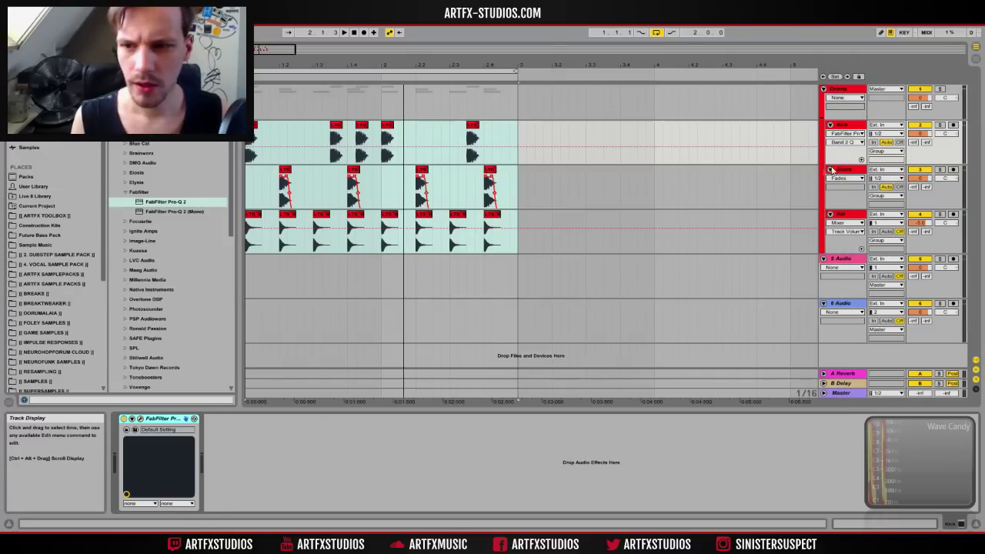
Step: Add FabFilter Pro-Q 2 to the Snare track and create a low cut at about 107 Hz
{"action": "left_click", "coordinate": [845, 169]}
{"action": "double_click", "coordinate": [163, 203]}
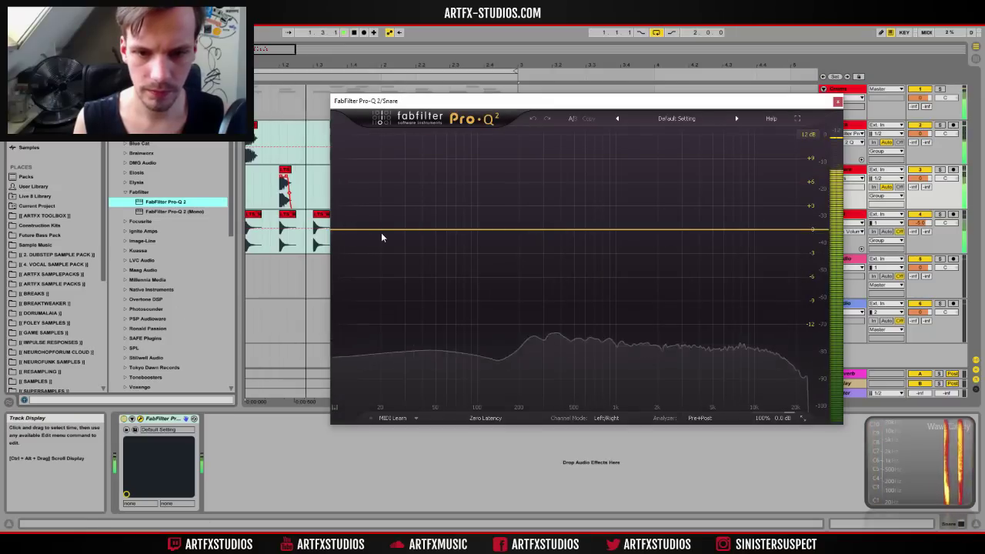
{"action": "double_click", "coordinate": [349, 231]}
{"action": "left_click_drag", "start_coordinate": [349, 231], "coordinate": [482, 228]}
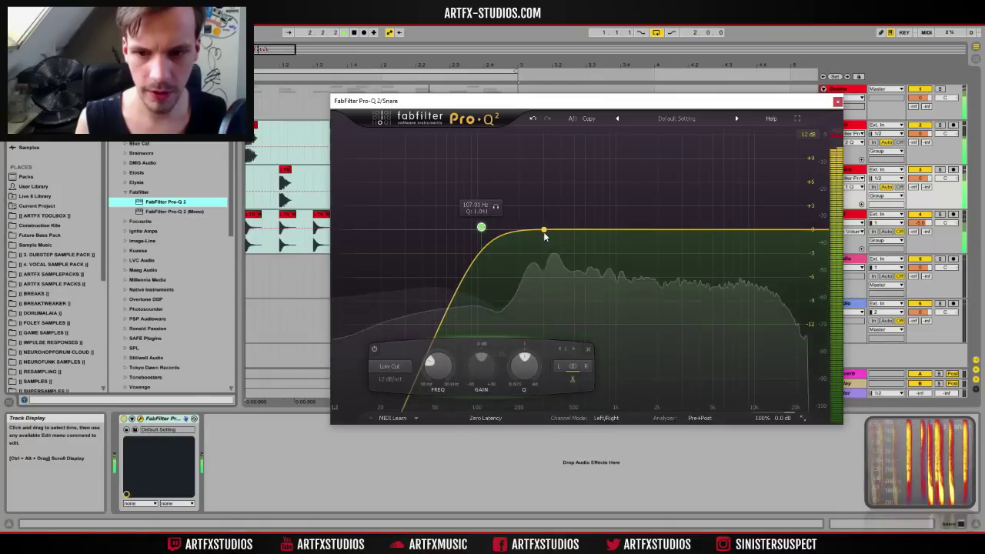
Step: Boost the snare by about 0.5 dB near 283 Hz and about 1.1 dB near 4.7 kHz, and close the equalizer
{"action": "left_click", "coordinate": [541, 227]}
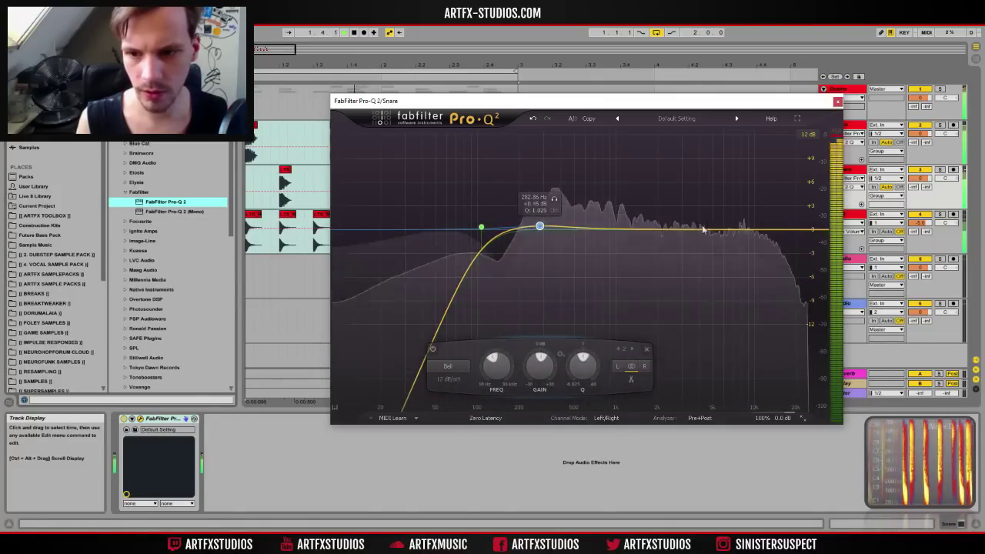
{"action": "left_click_drag", "start_coordinate": [707, 229], "coordinate": [708, 223]}
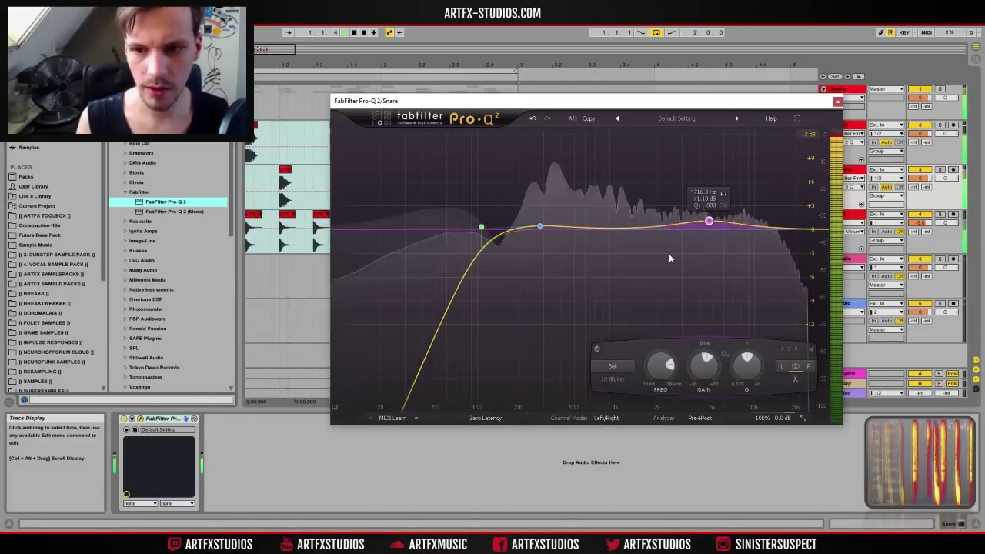
{"action": "left_click", "coordinate": [837, 101]}
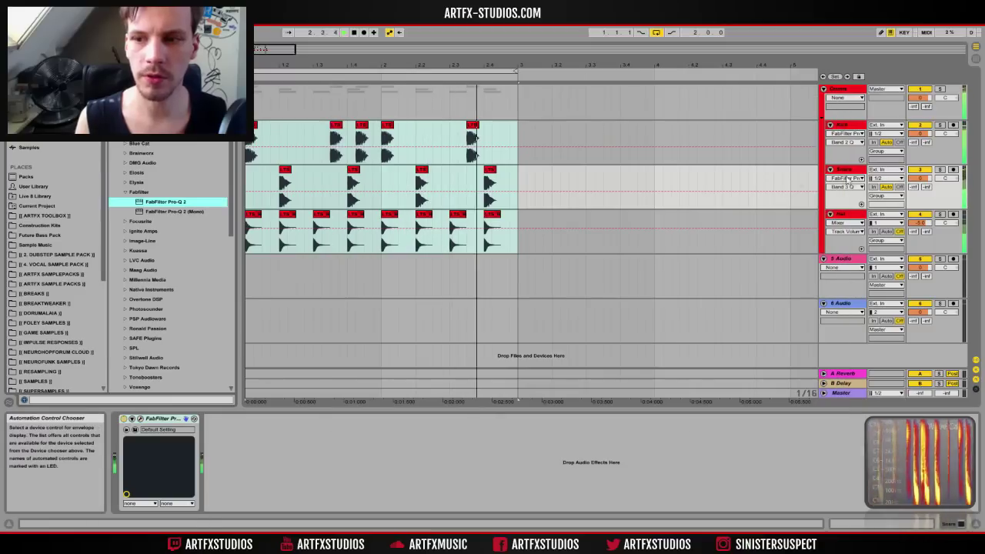
Step: Add FabFilter Pro-Q 2 to the Hat track with a low cut and a bell boost of about 1.4 dB near 2.2 kHz
{"action": "left_click", "coordinate": [841, 214]}
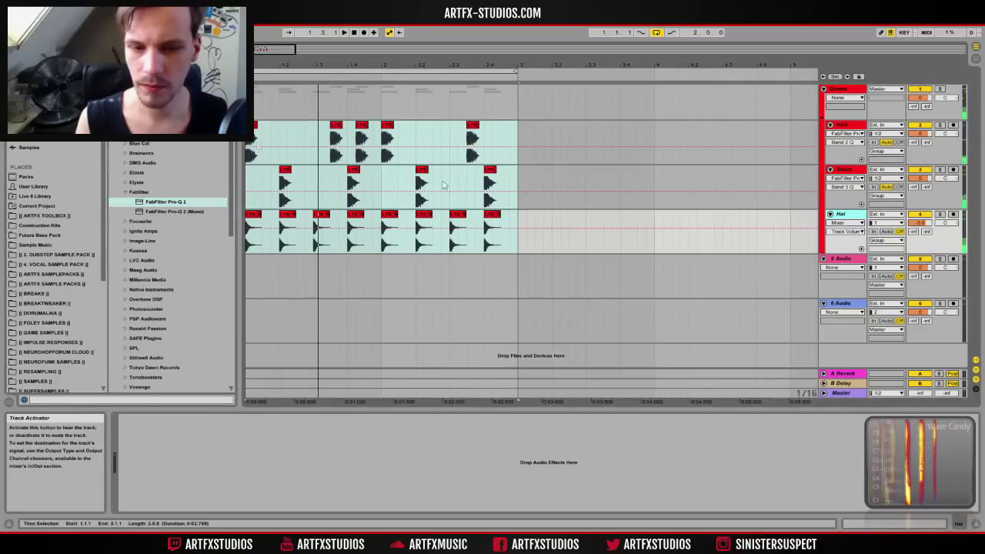
{"action": "double_click", "coordinate": [156, 203]}
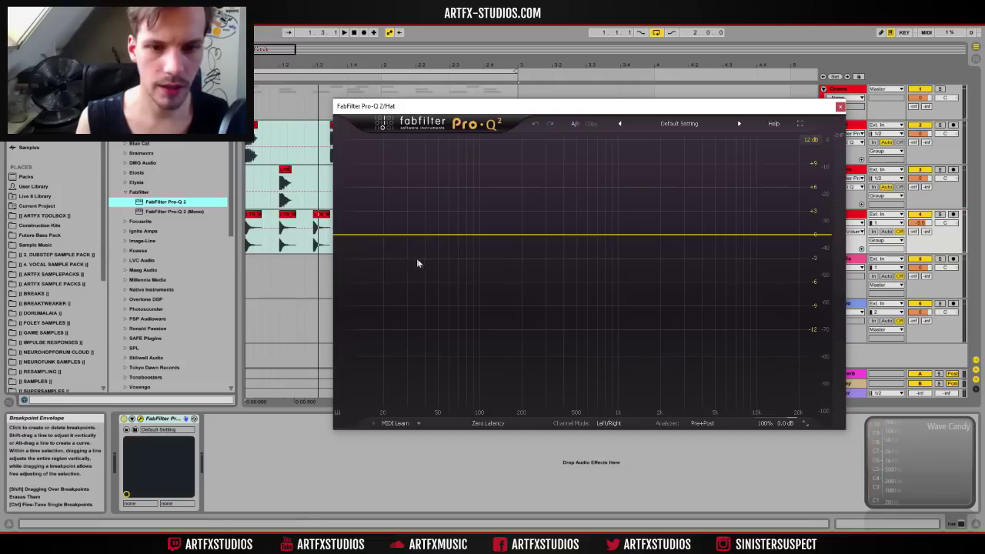
{"action": "left_click_drag", "start_coordinate": [361, 234], "coordinate": [534, 237]}
{"action": "left_click_drag", "start_coordinate": [666, 235], "coordinate": [666, 223]}
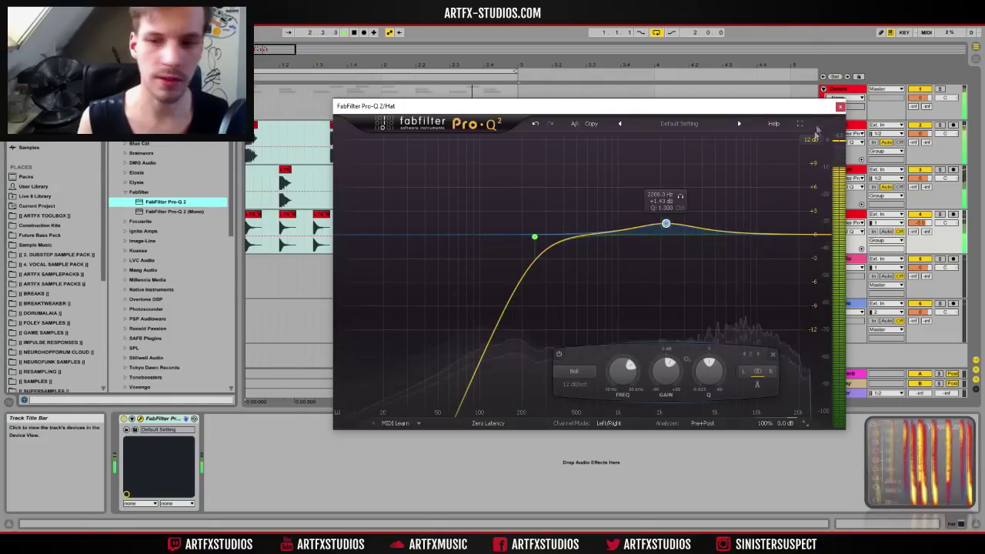
{"action": "left_click", "coordinate": [839, 105]}
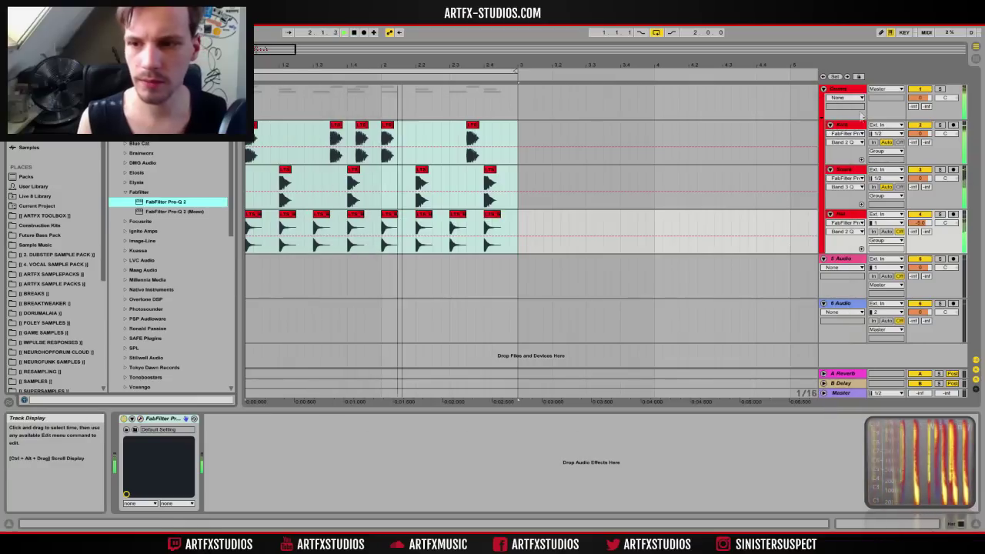
Step: Add a Glue Compressor to the Drums group track
{"action": "left_click", "coordinate": [750, 107]}
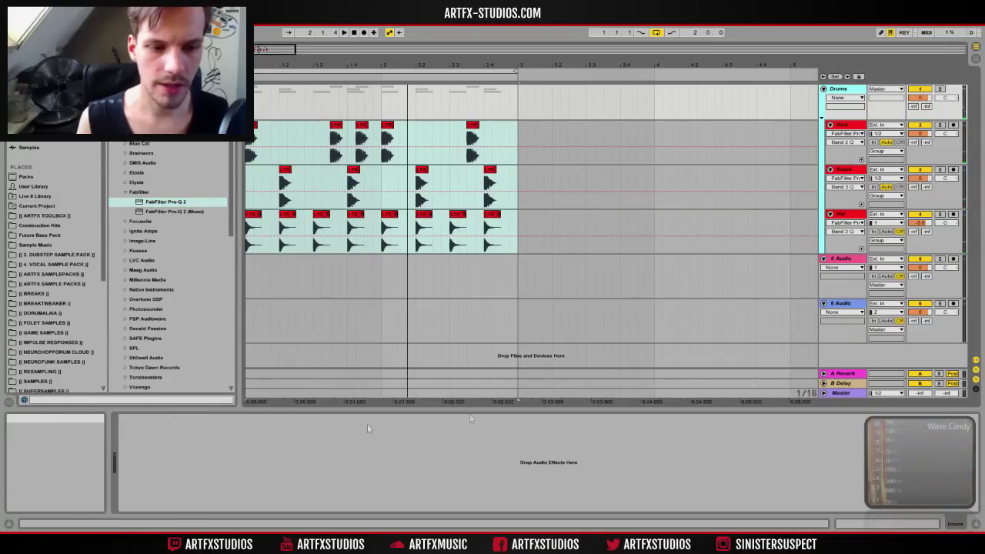
{"action": "left_click", "coordinate": [33, 108]}
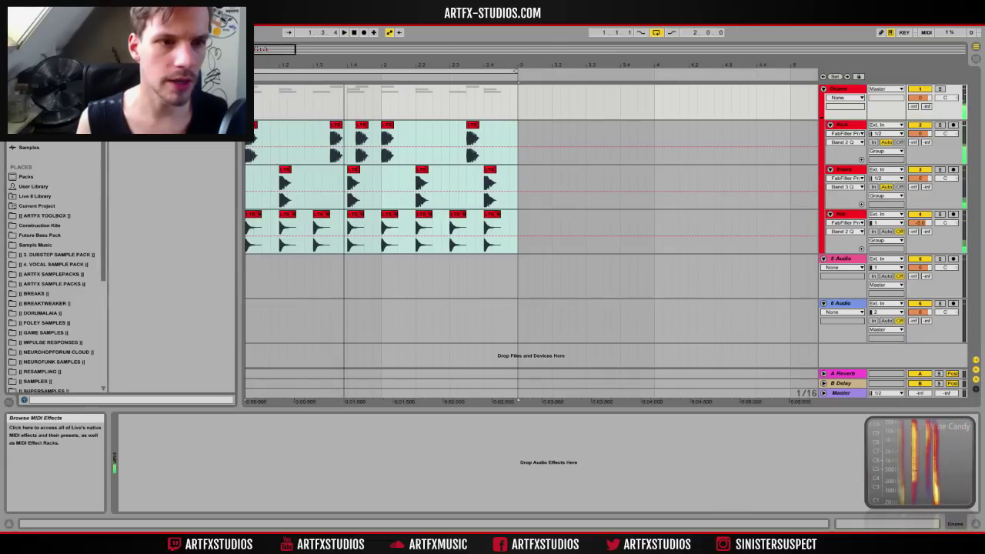
{"action": "left_click", "coordinate": [34, 98]}
{"action": "left_click", "coordinate": [142, 246]}
{"action": "key", "text": "Return"}
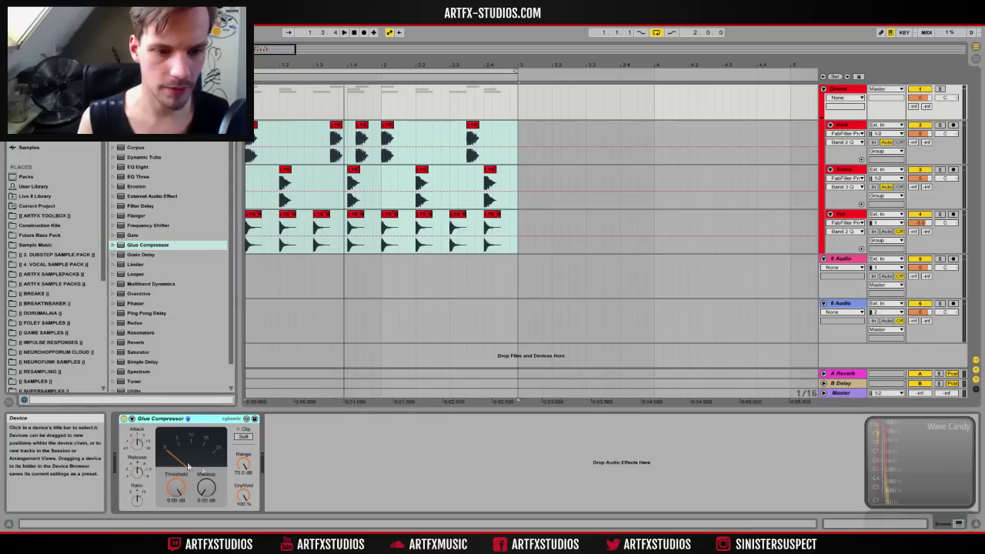
Step: Set the Glue Compressor's threshold to -10.8 dB during playback and turn on its soft clipping
{"action": "left_click_drag", "start_coordinate": [176, 487], "coordinate": [176, 523]}
{"action": "key", "text": "space"}
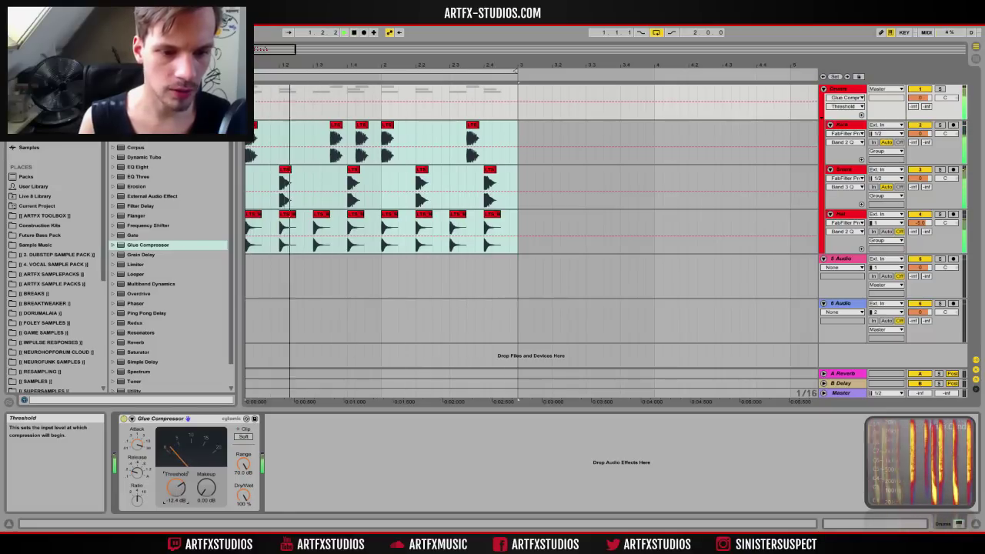
{"action": "left_click_drag", "start_coordinate": [176, 488], "coordinate": [177, 486]}
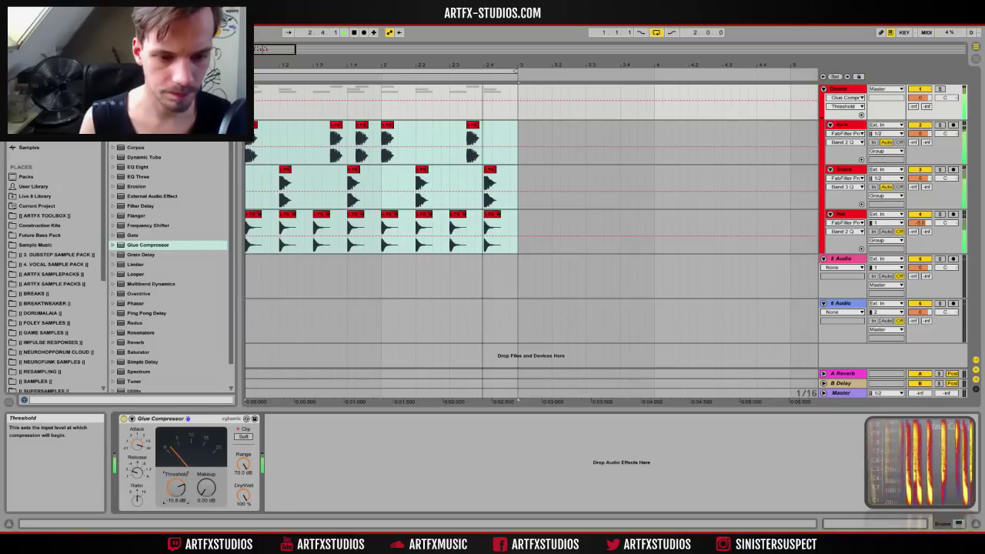
{"action": "left_click", "coordinate": [206, 488]}
{"action": "left_click", "coordinate": [242, 437]}
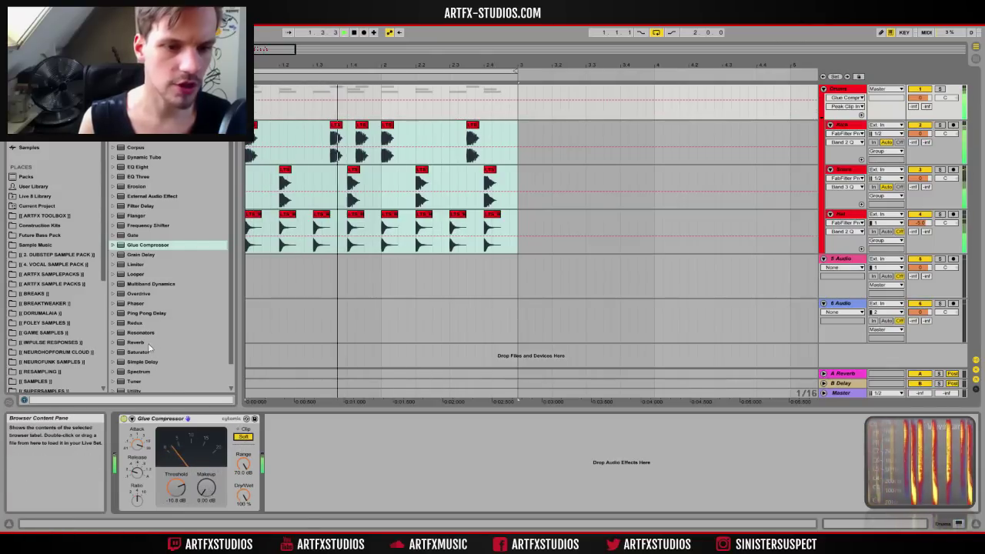
Step: Find Kazrog's KClip among the plug-ins and place it after the Glue Compressor on the Drums group
{"action": "left_click", "coordinate": [31, 128]}
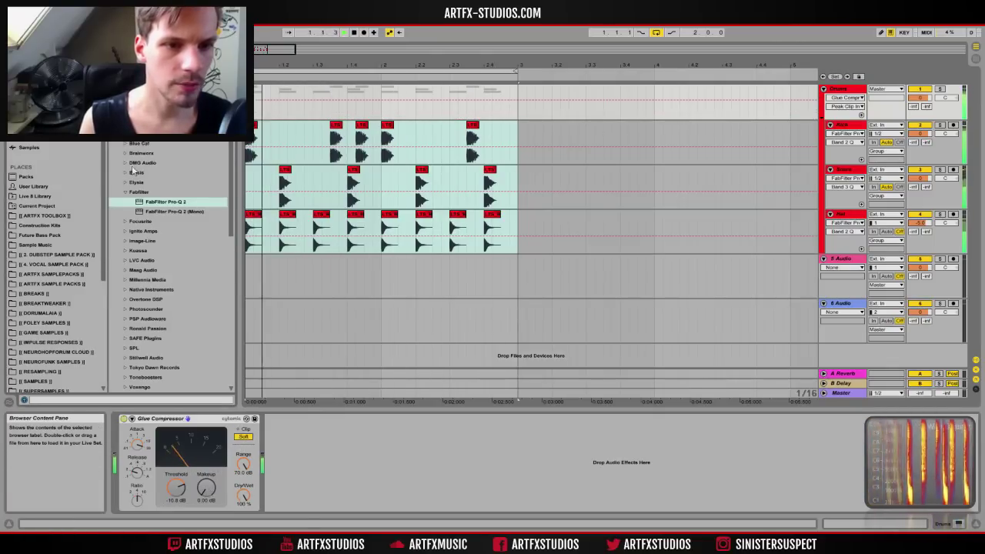
{"action": "scroll", "coordinate": [170, 269], "scroll_direction": "down", "scroll_amount": 10}
{"action": "scroll", "coordinate": [169, 269], "scroll_direction": "up", "scroll_amount": 10}
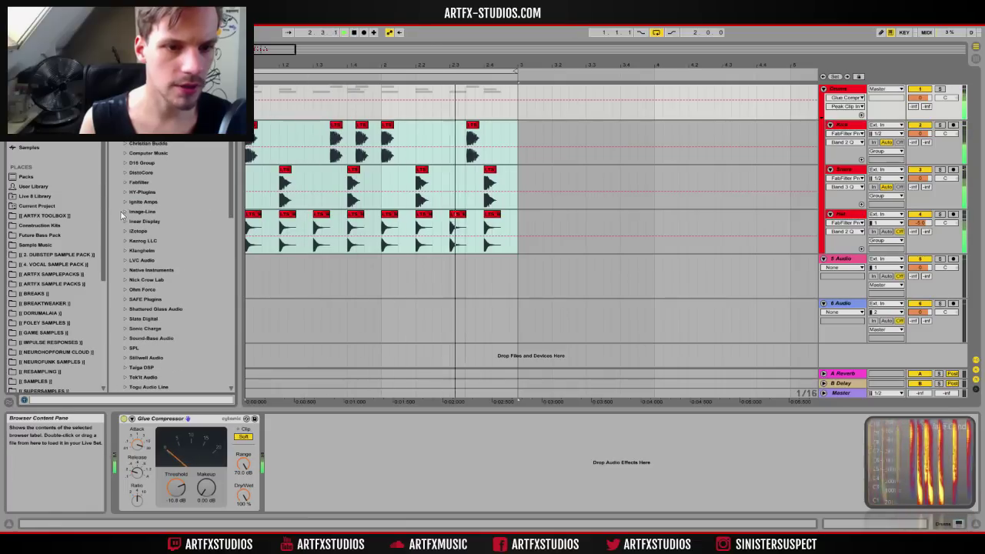
{"action": "left_click", "coordinate": [142, 240]}
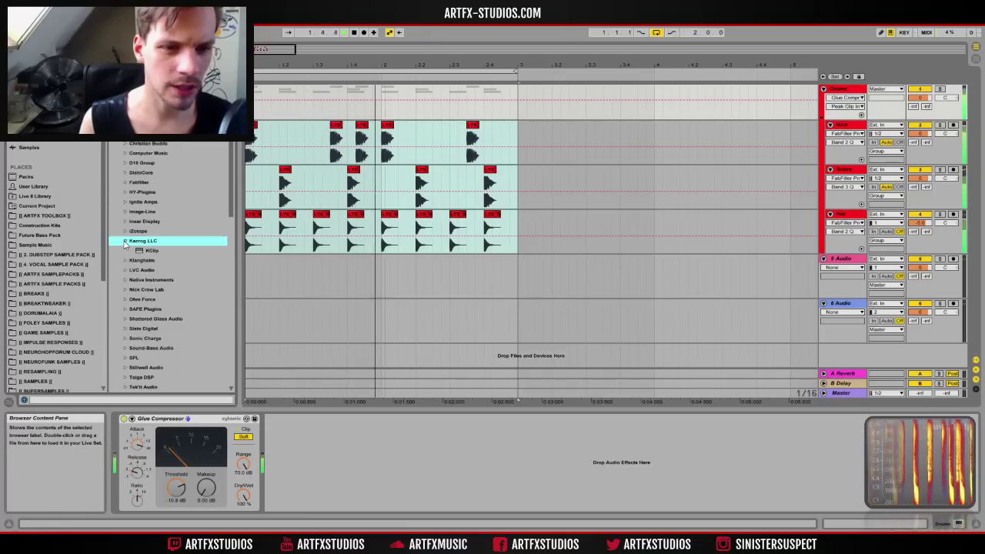
{"action": "left_click_drag", "start_coordinate": [152, 250], "coordinate": [374, 463]}
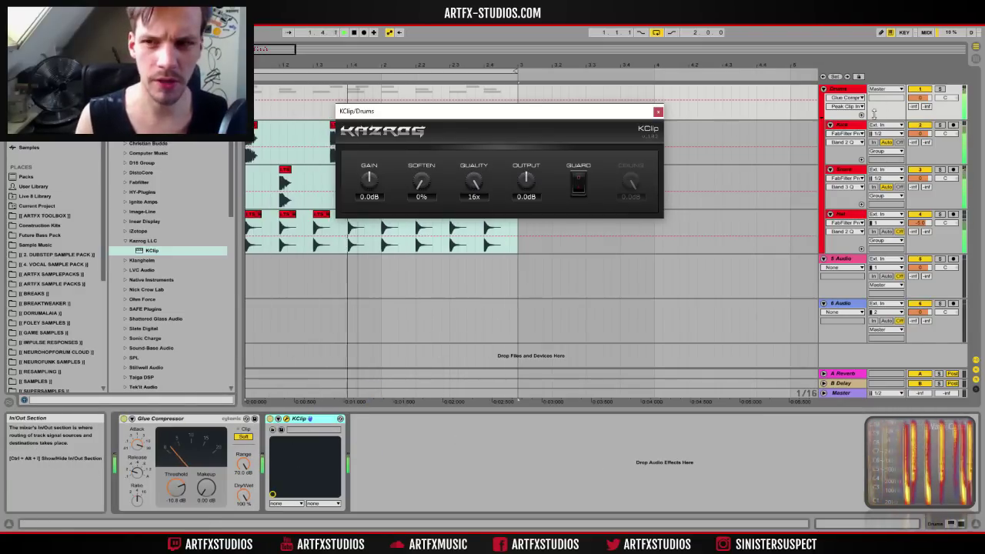
Step: Turn on Guard in KClip and set Gain to 1.5 dB and Soften to 20%
{"action": "left_click", "coordinate": [579, 188]}
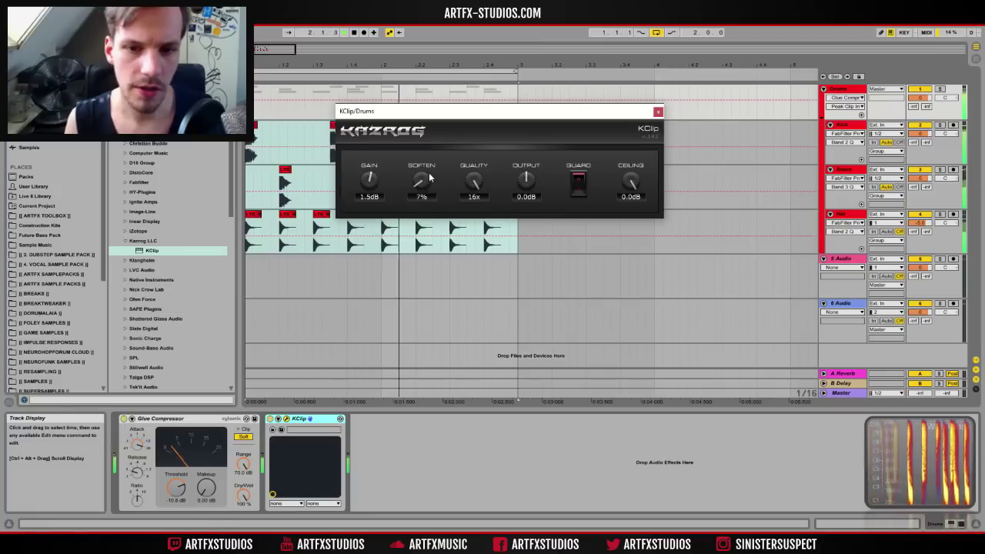
{"action": "left_click_drag", "start_coordinate": [429, 159], "coordinate": [428, 156]}
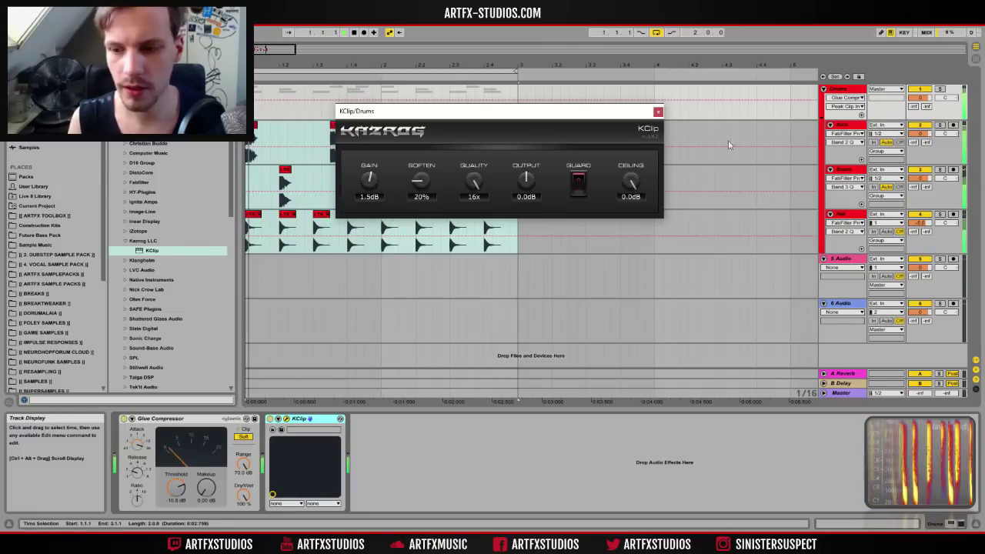
Step: Close the KClip window, insert an audio track below Hat in the Drums group, and name it Break
{"action": "left_click", "coordinate": [658, 111]}
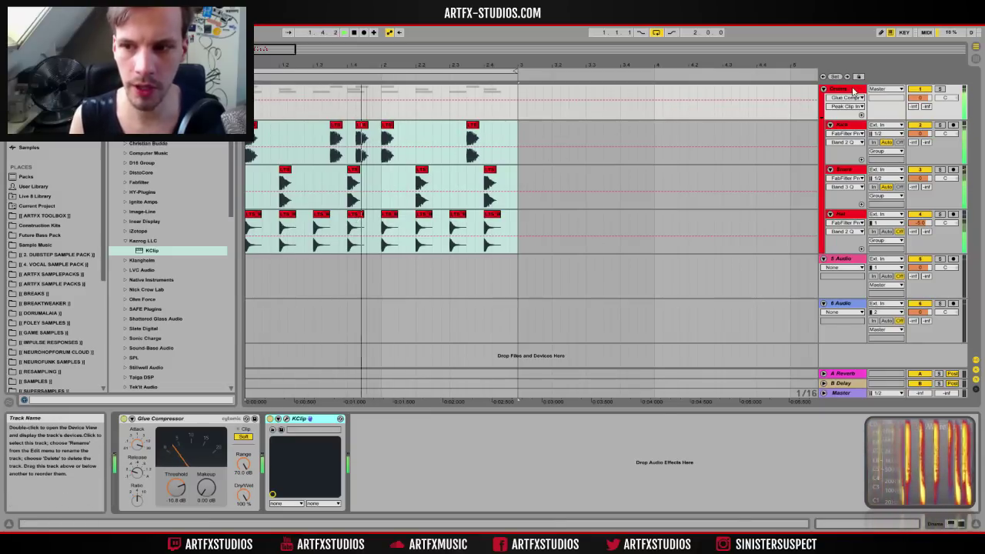
{"action": "left_click", "coordinate": [799, 147]}
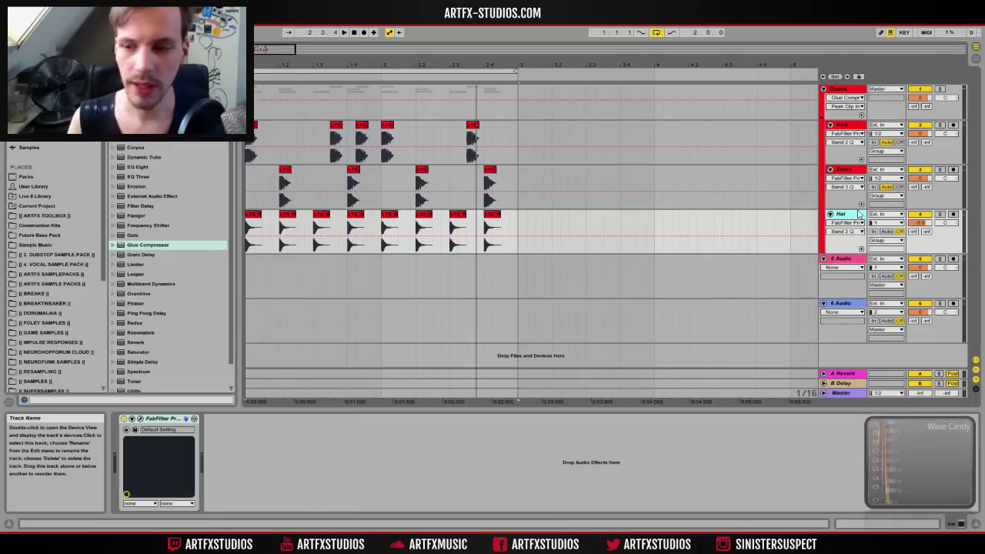
{"action": "right_click", "coordinate": [857, 210]}
{"action": "left_click", "coordinate": [896, 285]}
{"action": "key", "text": "ctrl+t"}
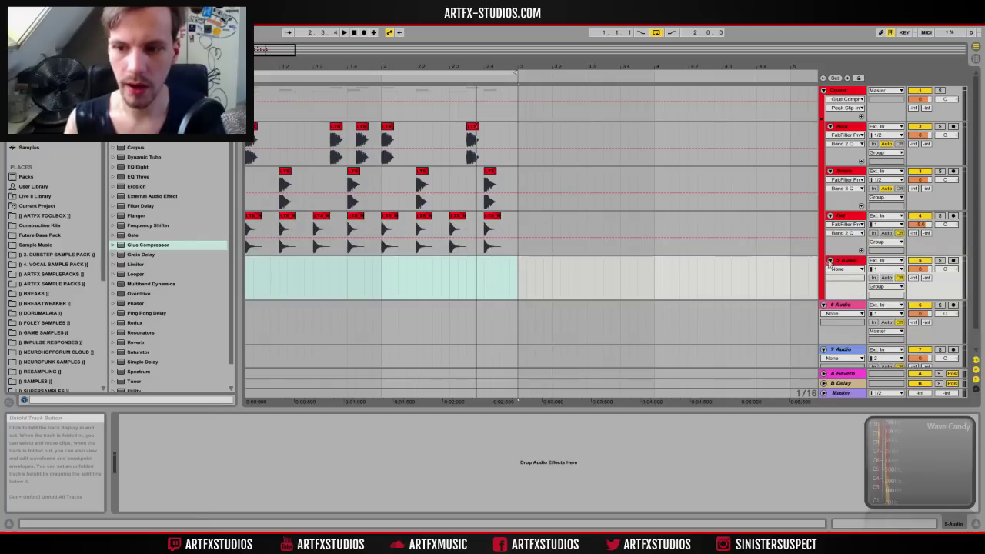
{"action": "key", "text": "ctrl+r"}
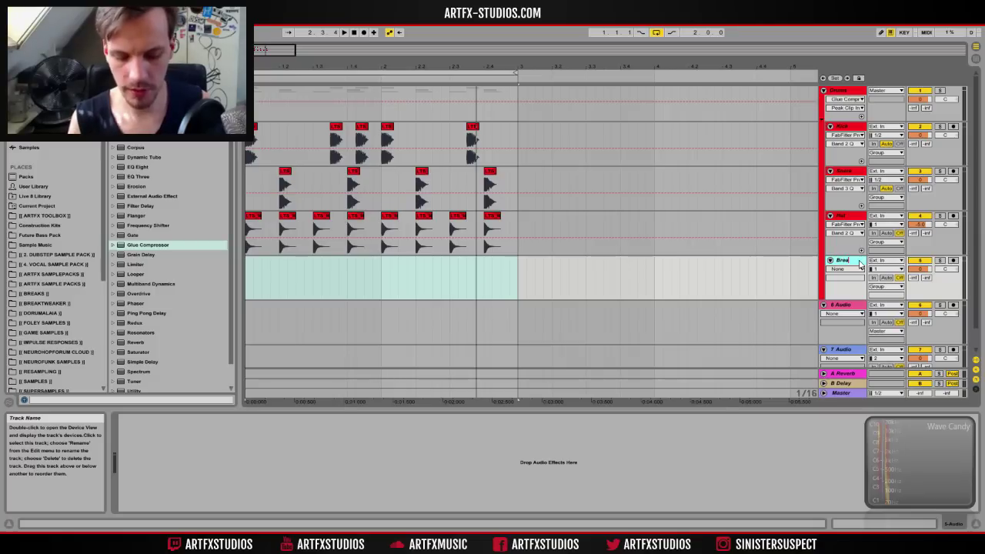
{"action": "key", "text": "Return"}
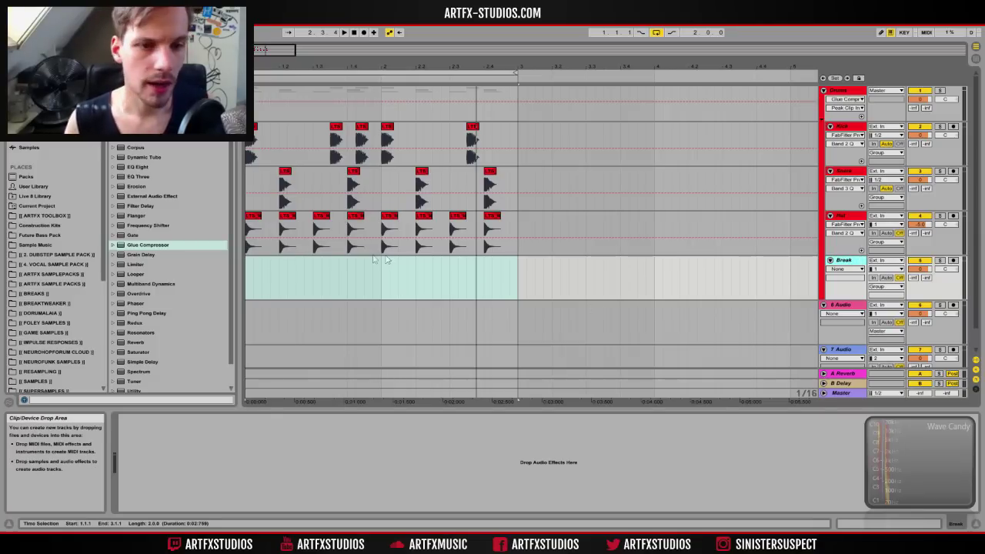
Step: Open the LTS_DRUM_LOOPS folder under LTS_WAV_LOOPS in the LSCIA_TOTAL_SCIENCE_VOL_1 construction kit
{"action": "left_click", "coordinate": [36, 224]}
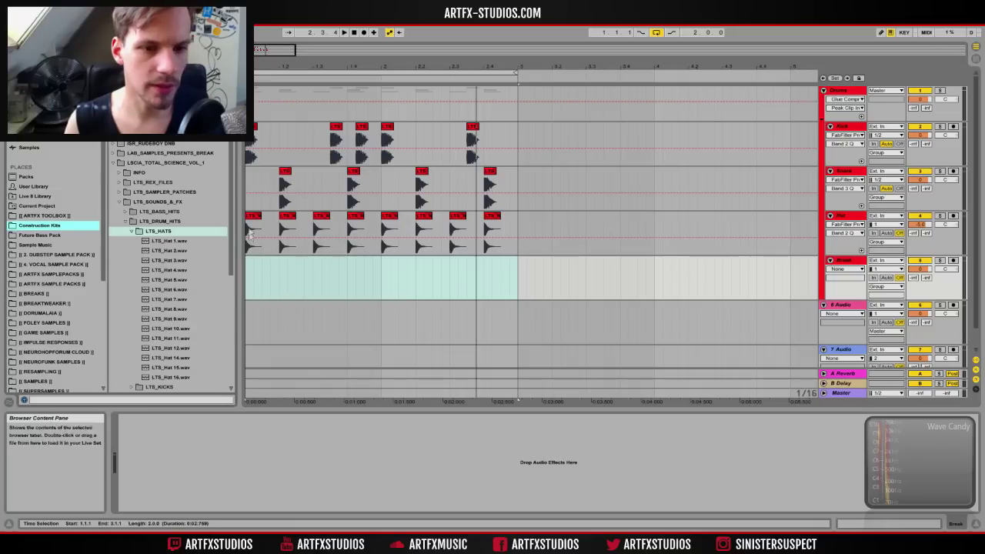
{"action": "left_click", "coordinate": [119, 201]}
{"action": "left_click", "coordinate": [119, 222]}
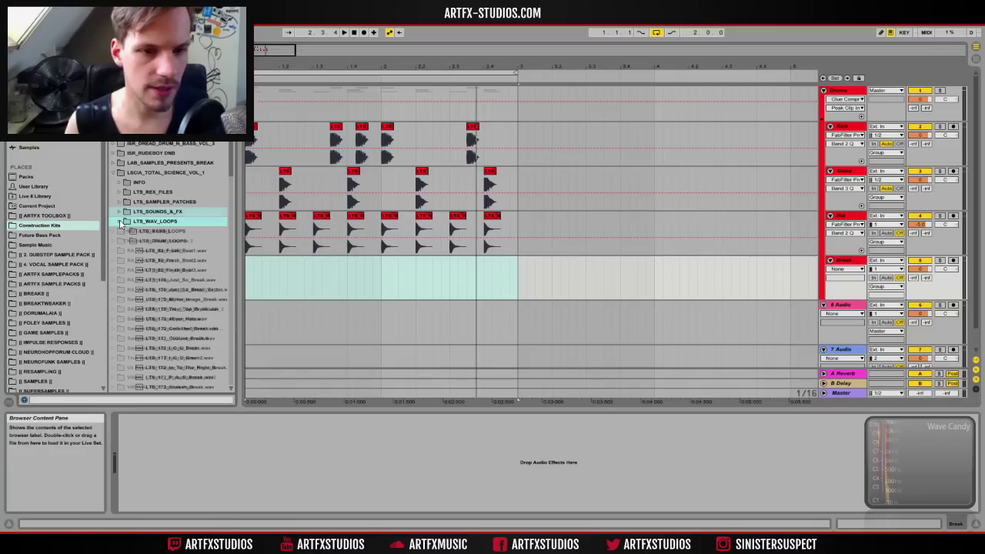
{"action": "left_click", "coordinate": [125, 241]}
{"action": "left_click", "coordinate": [126, 240]}
{"action": "scroll", "coordinate": [186, 291], "scroll_direction": "down", "scroll_amount": 4}
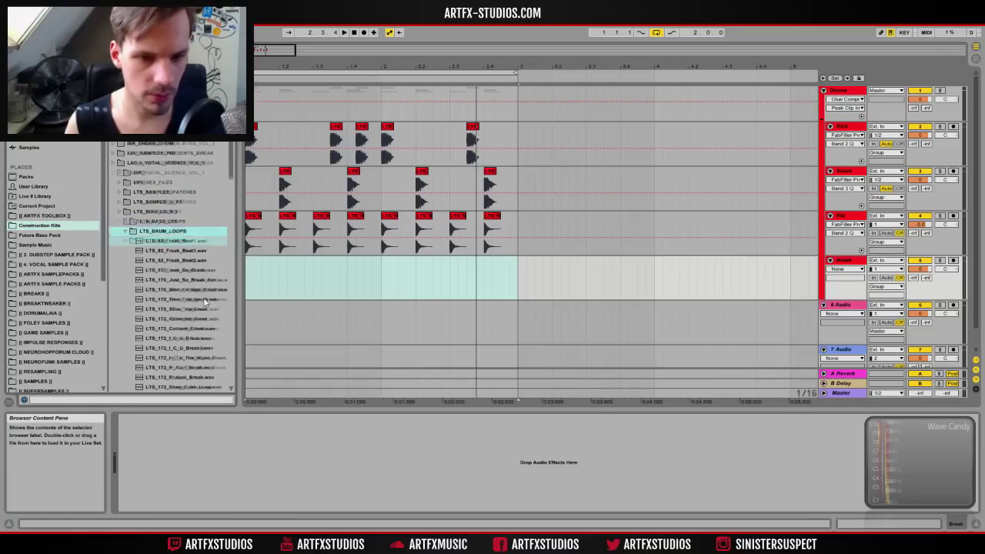
Step: Audition several LTS drum loops, including 4Ever_Hats, I_C_U_Break2, DB_Break and Dear_John_Loop
{"action": "left_click", "coordinate": [163, 231]}
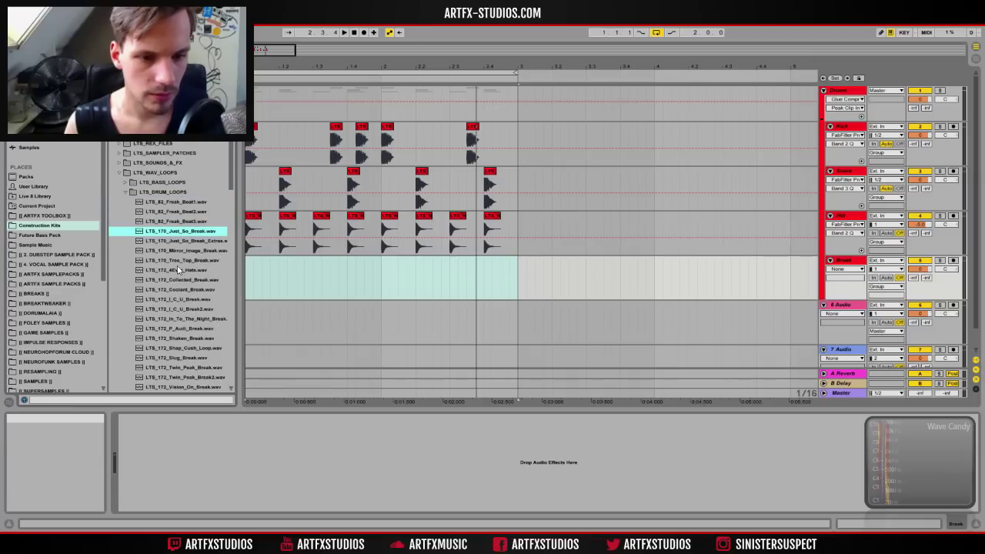
{"action": "left_click", "coordinate": [176, 269]}
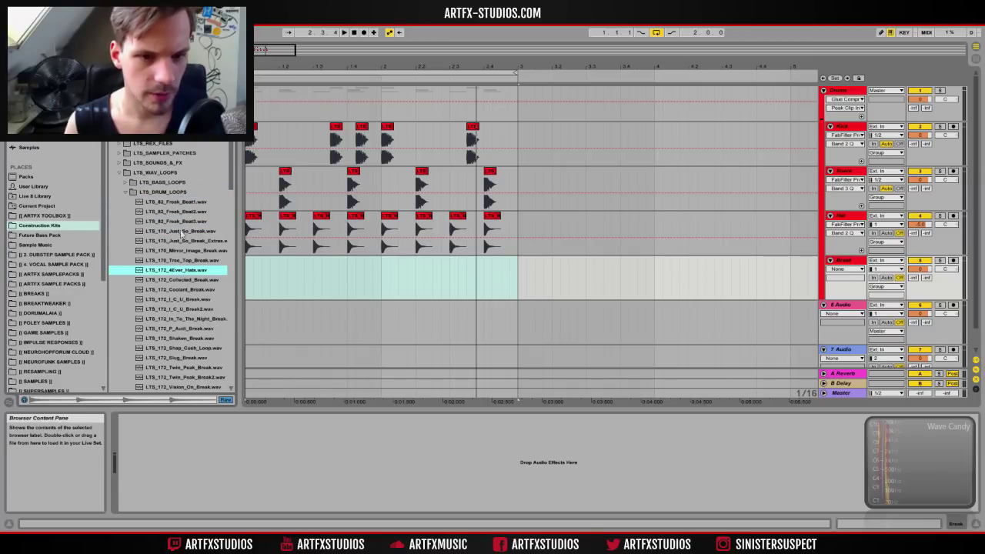
{"action": "scroll", "coordinate": [186, 288], "scroll_direction": "down", "scroll_amount": 5}
{"action": "left_click", "coordinate": [188, 260]}
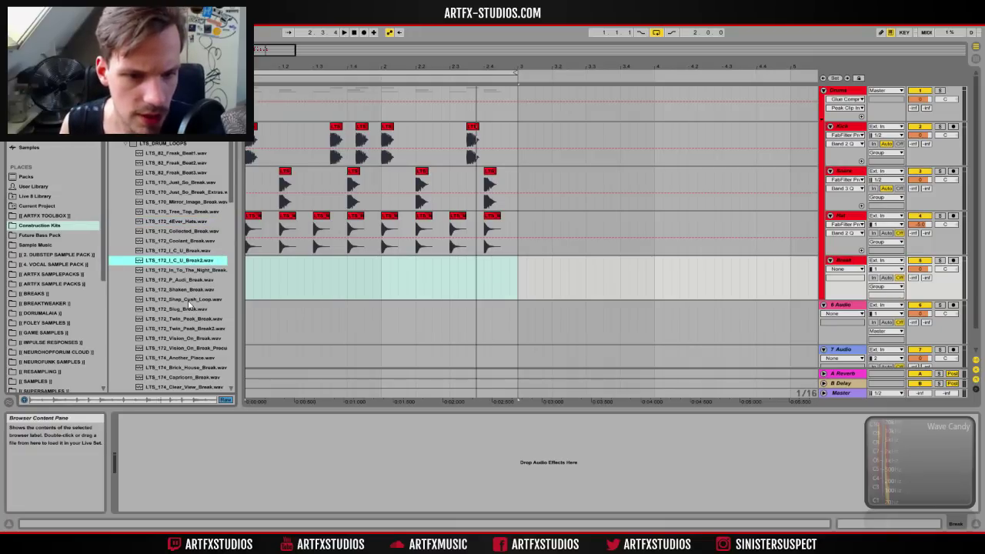
{"action": "left_click", "coordinate": [188, 300]}
{"action": "scroll", "coordinate": [198, 294], "scroll_direction": "down", "scroll_amount": 5}
{"action": "scroll", "coordinate": [201, 291], "scroll_direction": "down", "scroll_amount": 5}
{"action": "left_click", "coordinate": [182, 359]}
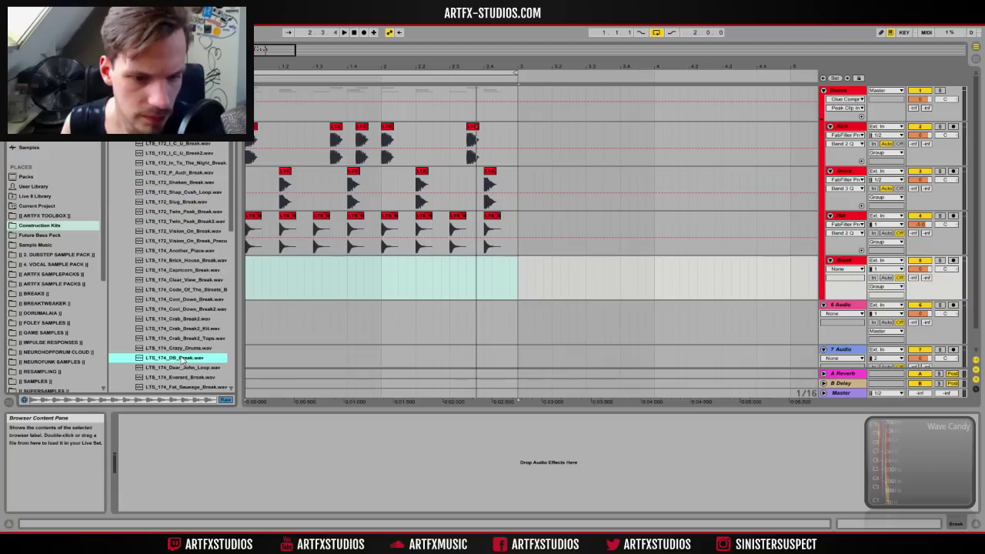
{"action": "left_click", "coordinate": [180, 367]}
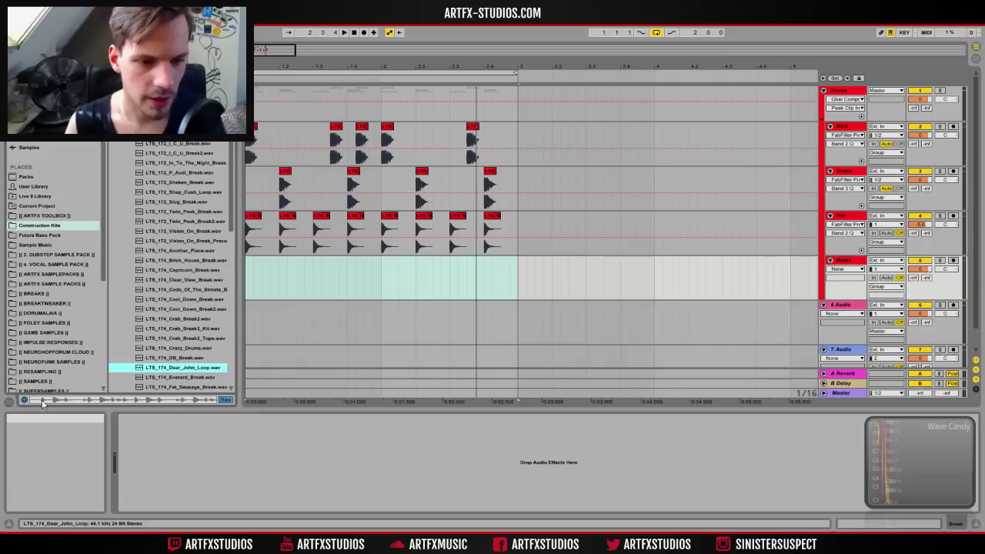
Step: Place LTS_174_Dear_John_Loop at the start of the Break track and lower the track's volume to -6.7 dB
{"action": "left_click_drag", "start_coordinate": [166, 370], "coordinate": [281, 287]}
{"action": "left_click", "coordinate": [282, 284]}
{"action": "left_click_drag", "start_coordinate": [280, 240], "coordinate": [295, 241]}
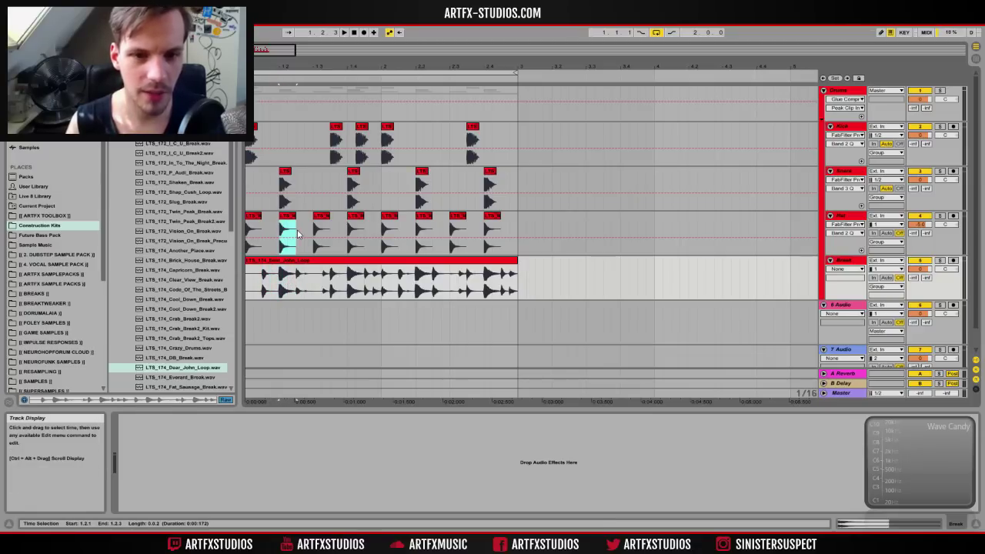
{"action": "left_click", "coordinate": [281, 274]}
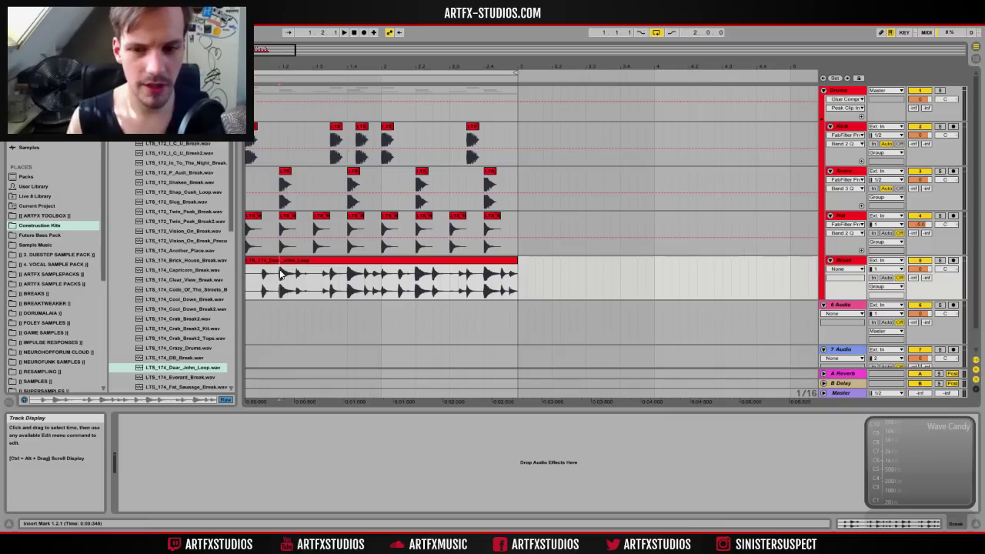
{"action": "left_click_drag", "start_coordinate": [920, 269], "coordinate": [920, 279]}
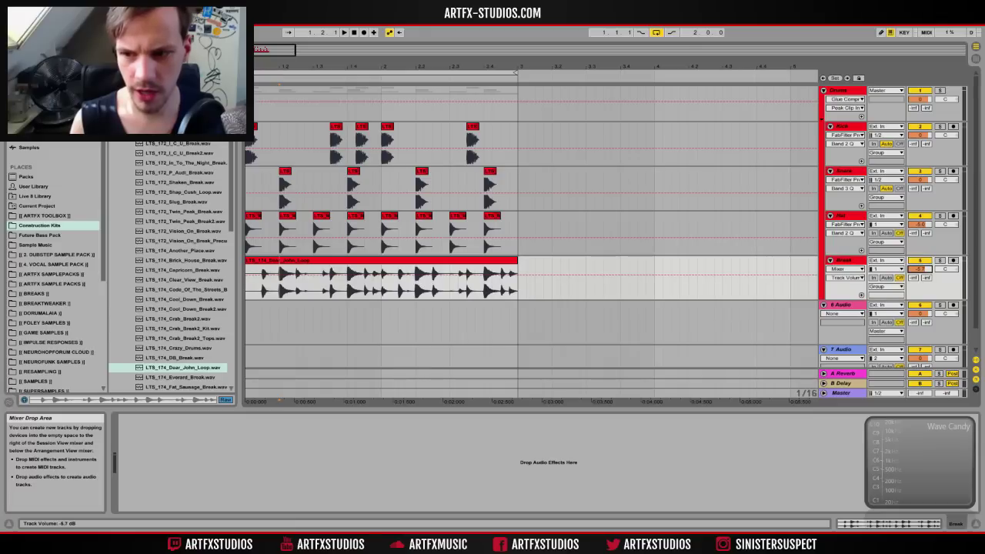
Step: Add an EQ Eight with its default preset to the Break track
{"action": "left_click", "coordinate": [849, 261]}
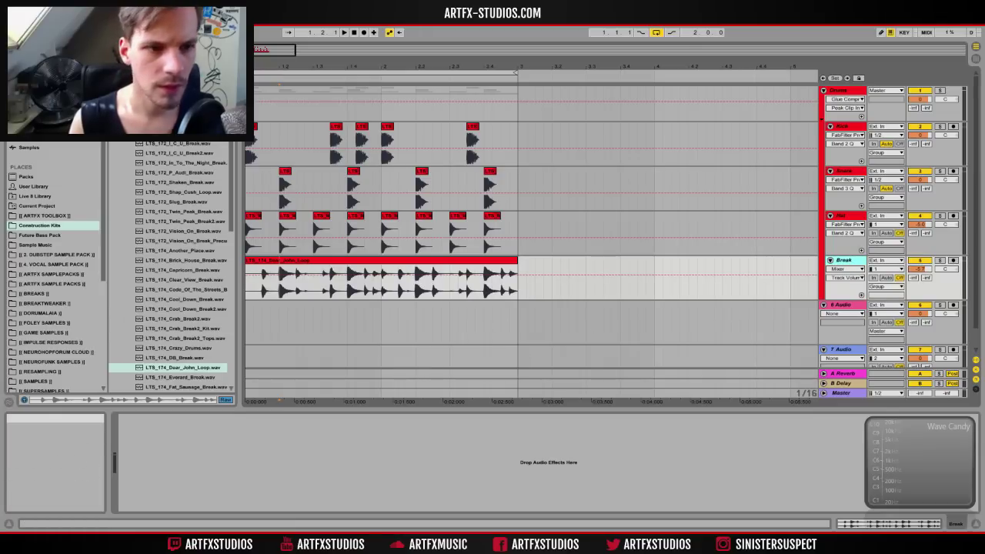
{"action": "left_click", "coordinate": [36, 98]}
{"action": "left_click_drag", "start_coordinate": [136, 169], "coordinate": [206, 375]}
{"action": "left_click_drag", "start_coordinate": [218, 464], "coordinate": [254, 459]}
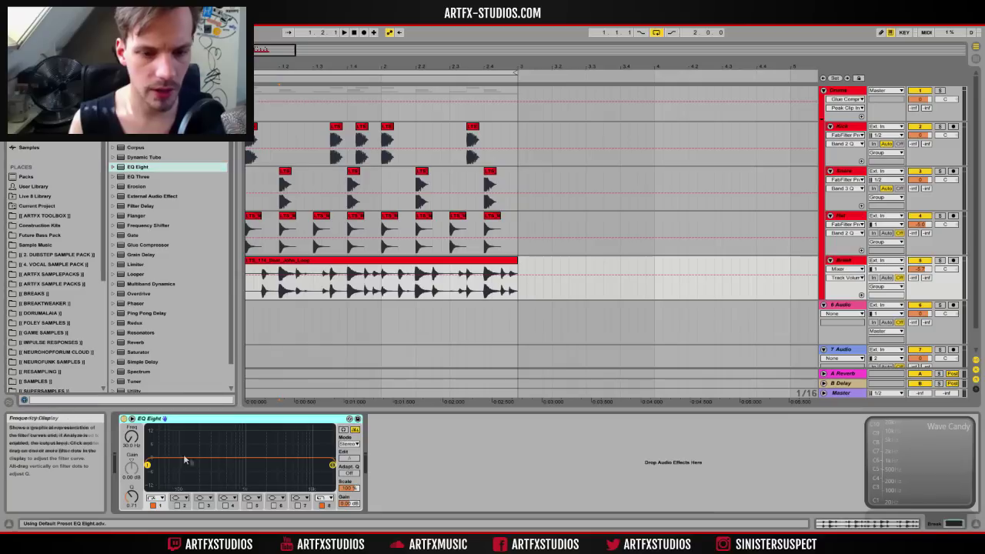
Step: Solo the Break track during playback and set EQ Eight's first band as a low cut at 374 Hz with Q 0.27
{"action": "left_click", "coordinate": [939, 260]}
{"action": "key", "text": "space"}
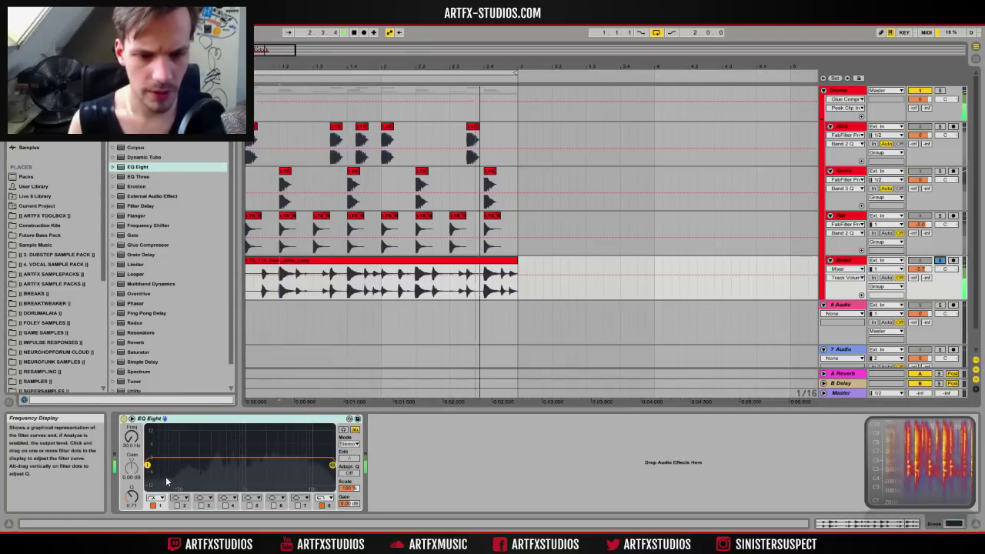
{"action": "left_click_drag", "start_coordinate": [149, 467], "coordinate": [217, 477]}
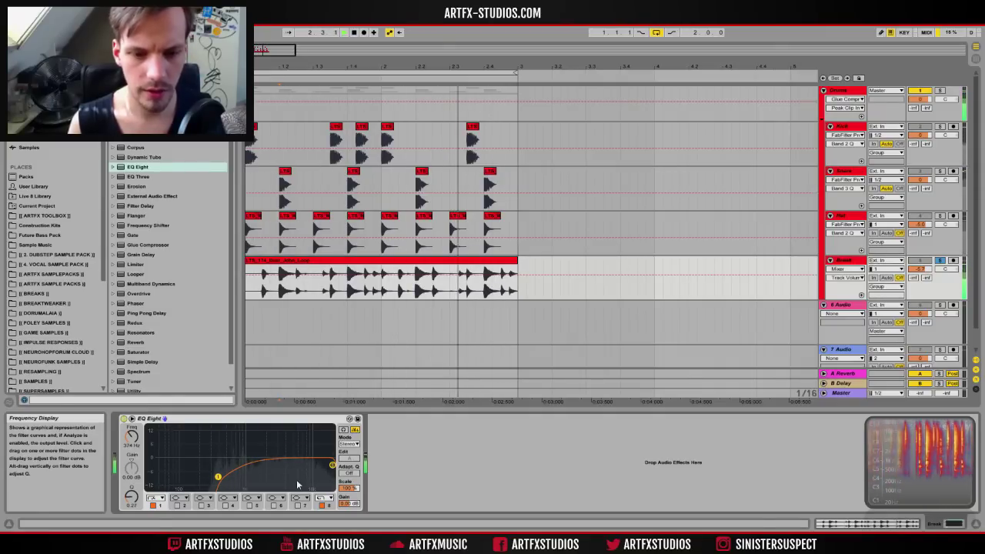
Step: Enable EQ Eight bands 6 and 7, boosting about 1.61 dB at 3.23 kHz and about 2.38 dB at 12.0 kHz
{"action": "left_click", "coordinate": [273, 505]}
{"action": "left_click_drag", "start_coordinate": [290, 447], "coordinate": [283, 444]}
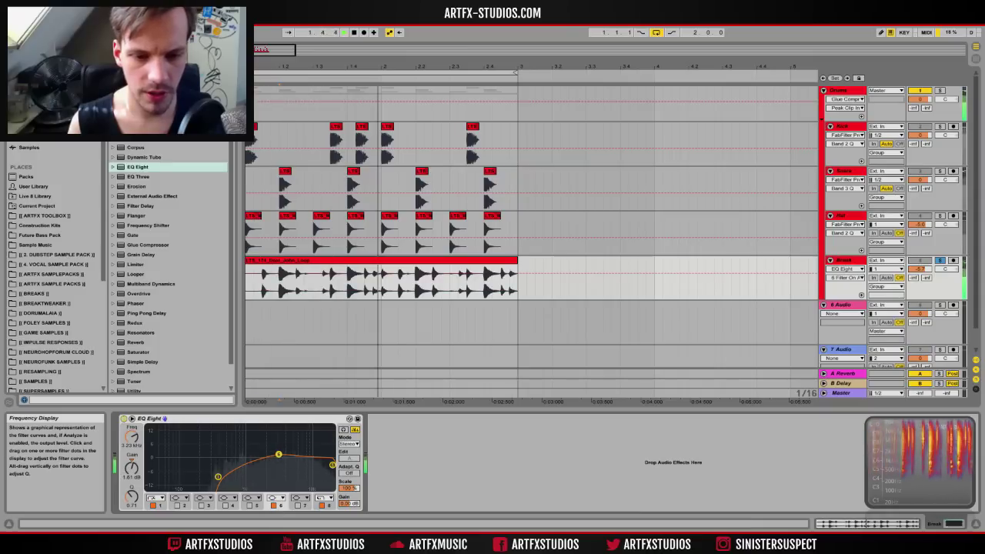
{"action": "left_click", "coordinate": [297, 505]}
{"action": "left_click_drag", "start_coordinate": [304, 458], "coordinate": [315, 452]}
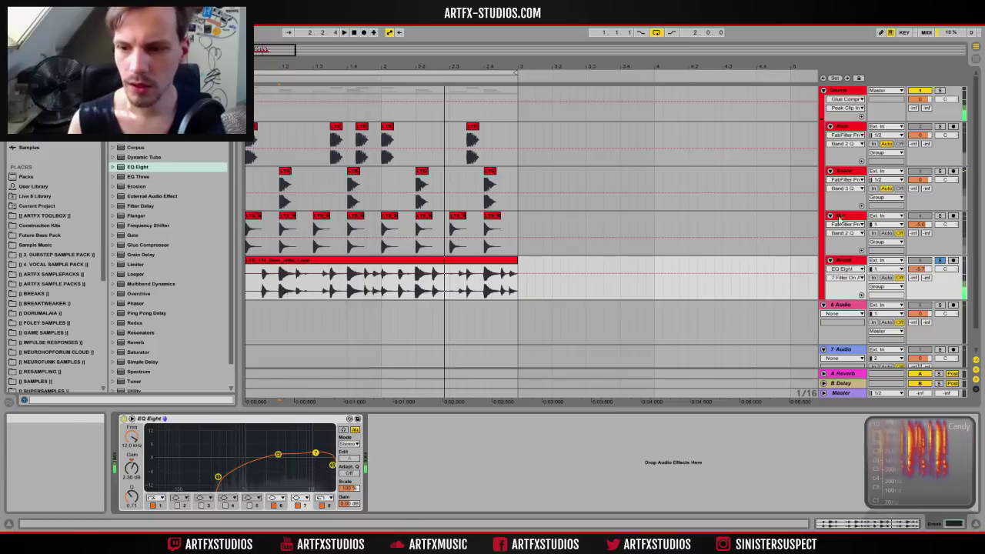
Step: Duplicate the two-bar Kick, Snare, Hat and Break clips three times to fill bars 1 through 8
{"action": "left_click", "coordinate": [845, 260]}
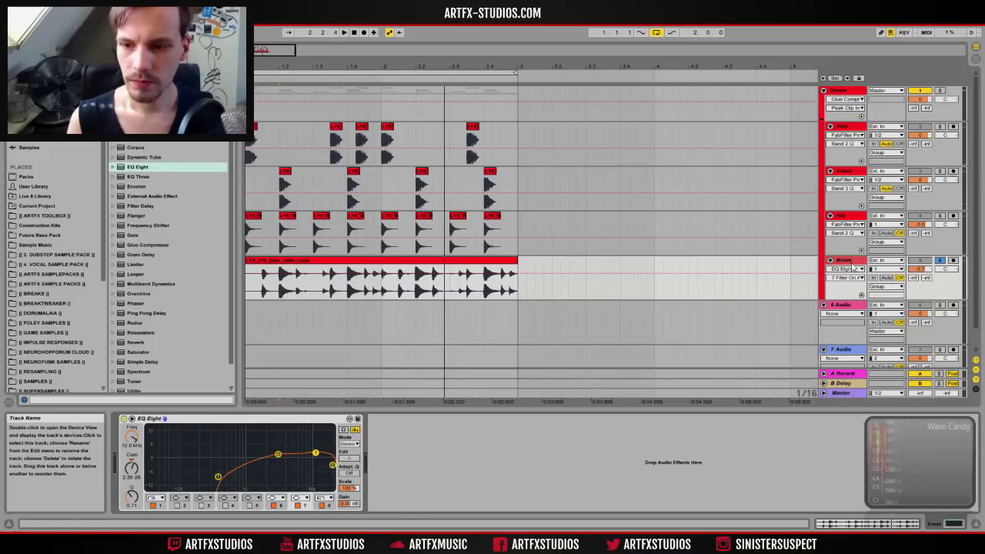
{"action": "left_click_drag", "start_coordinate": [493, 67], "coordinate": [493, 38]}
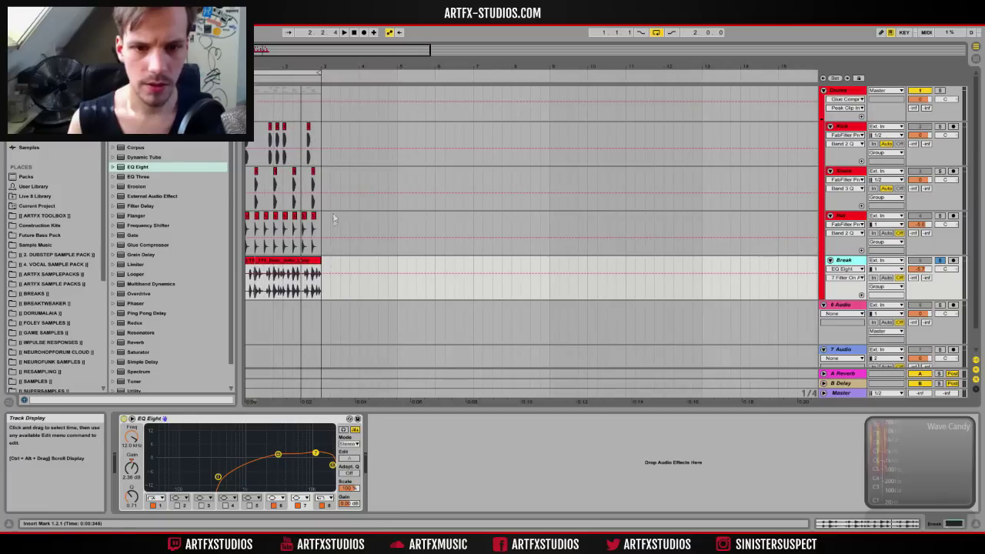
{"action": "left_click_drag", "start_coordinate": [322, 131], "coordinate": [245, 285]}
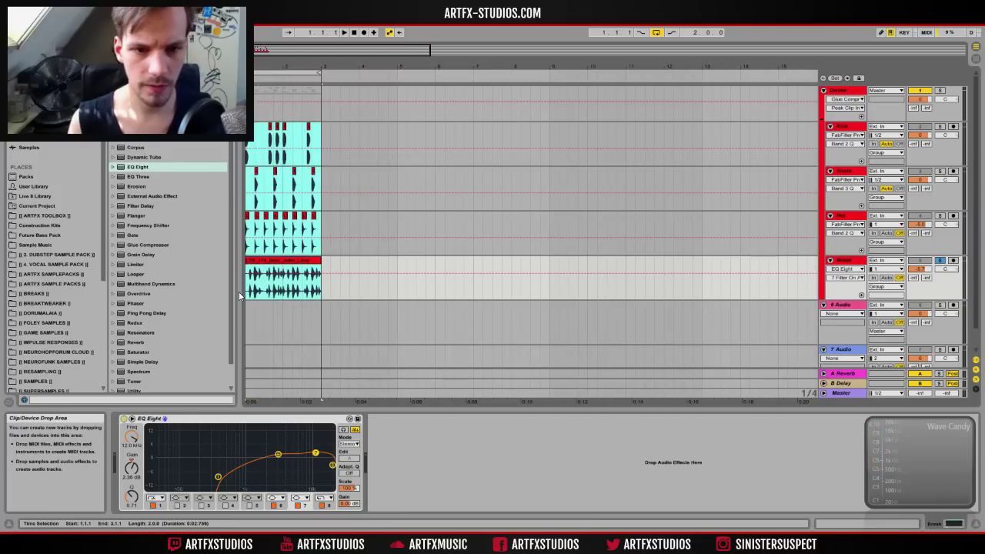
{"action": "key", "text": "ctrl+d"}
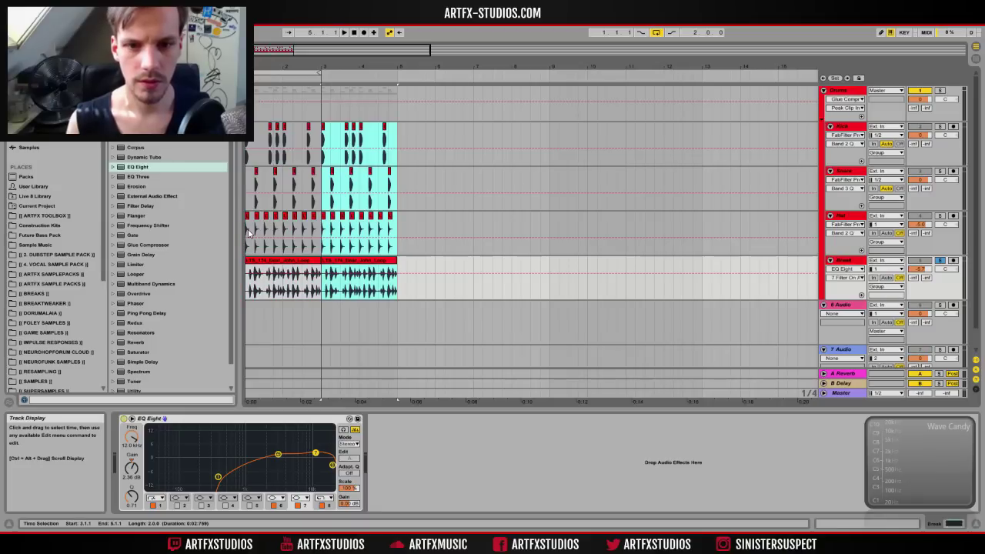
{"action": "key", "text": "ctrl+d"}
{"action": "key", "text": "ctrl+d"}
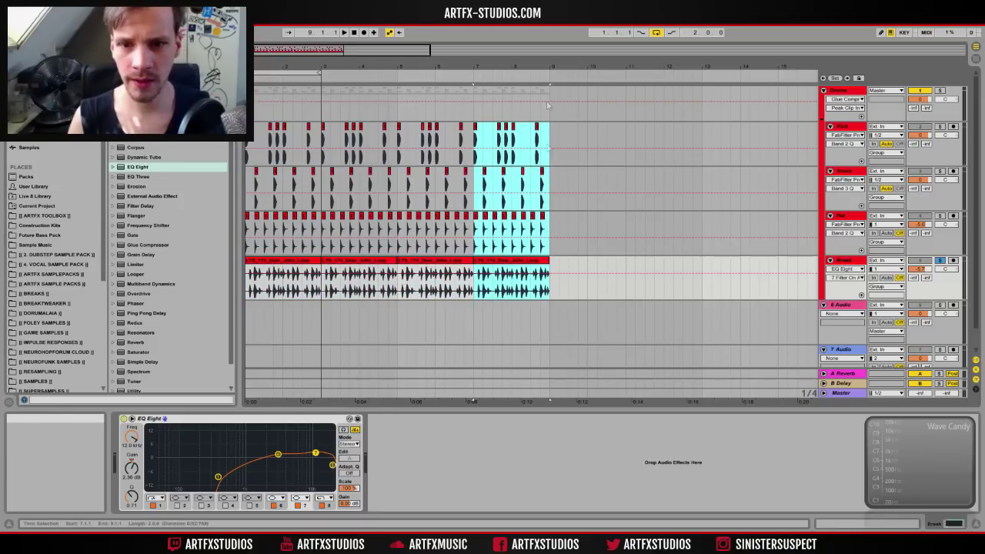
Step: Delete the Kick, Snare and Hat clips between 8.2.1 and 8.4.1, keeping the break loop over that gap
{"action": "left_click_drag", "start_coordinate": [508, 72], "coordinate": [470, 75]}
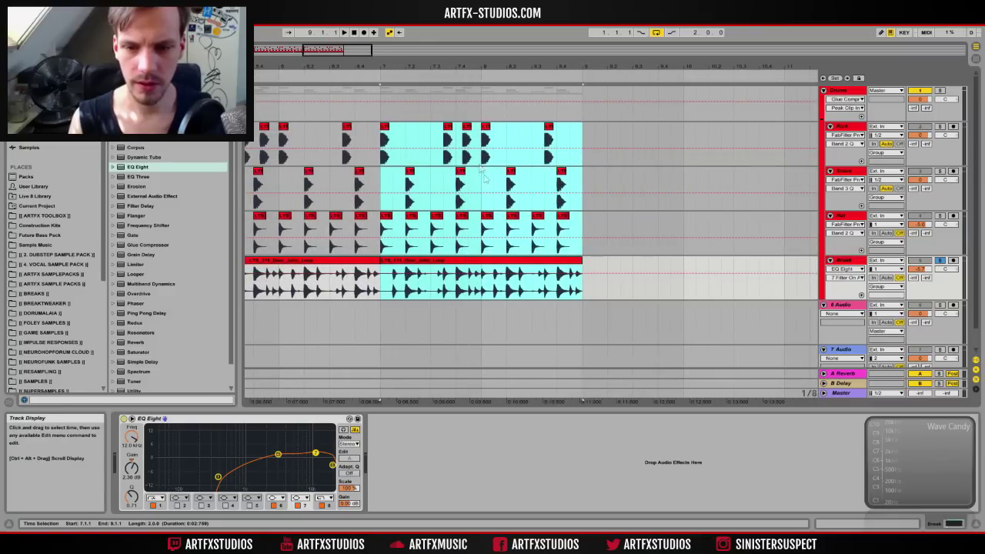
{"action": "left_click", "coordinate": [484, 140]}
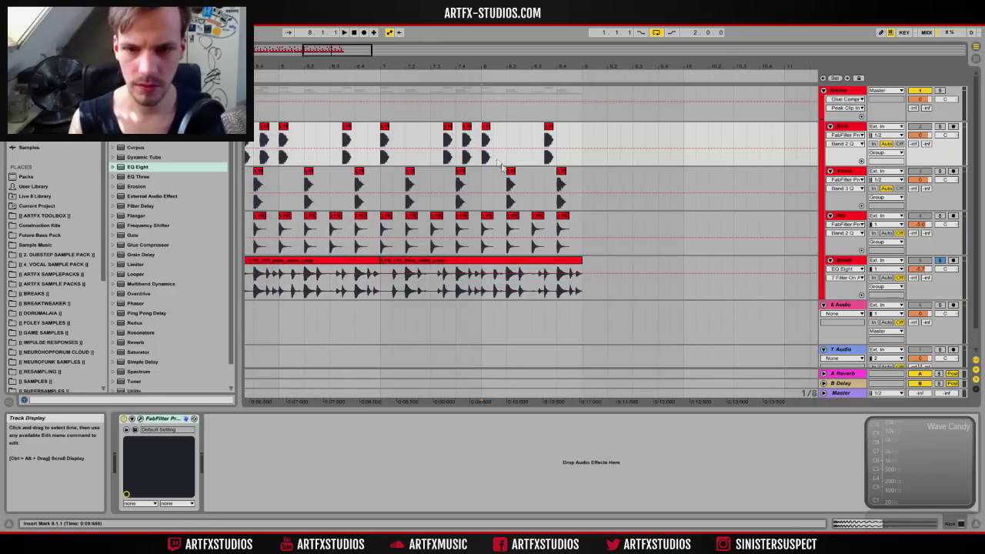
{"action": "left_click_drag", "start_coordinate": [491, 292], "coordinate": [535, 280]}
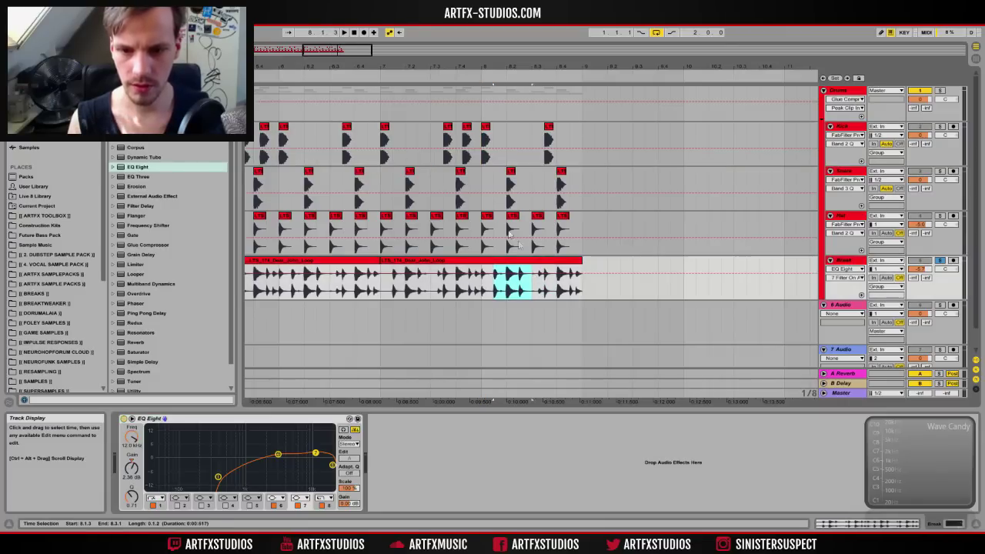
{"action": "left_click_drag", "start_coordinate": [504, 227], "coordinate": [558, 147]}
{"action": "key", "text": "End"}
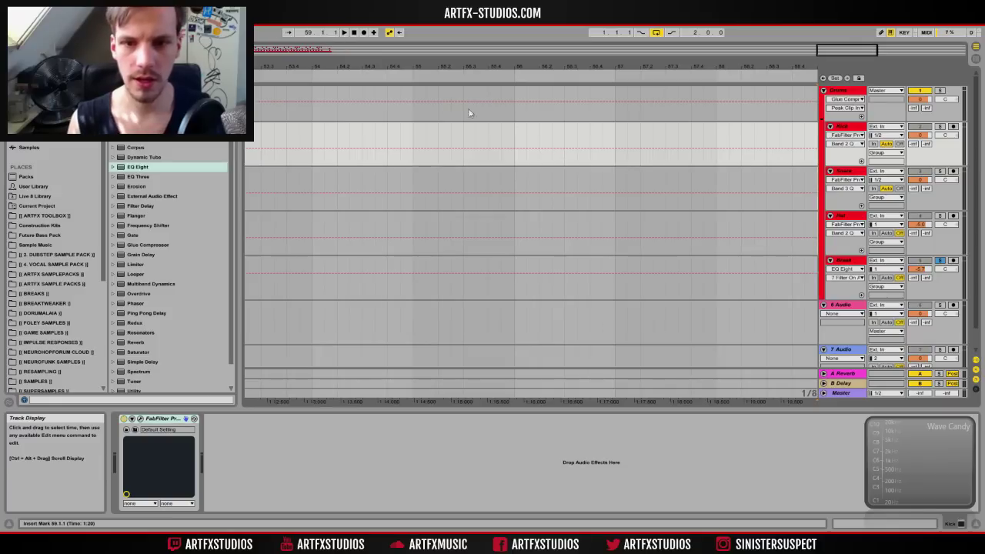
{"action": "left_click", "coordinate": [322, 50]}
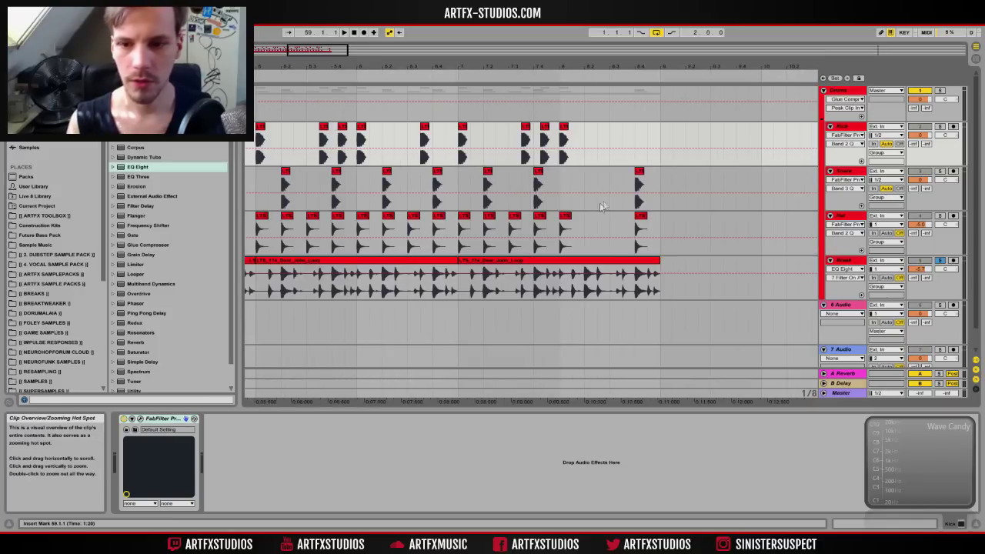
{"action": "left_click", "coordinate": [582, 147]}
{"action": "key", "text": "ctrl+v"}
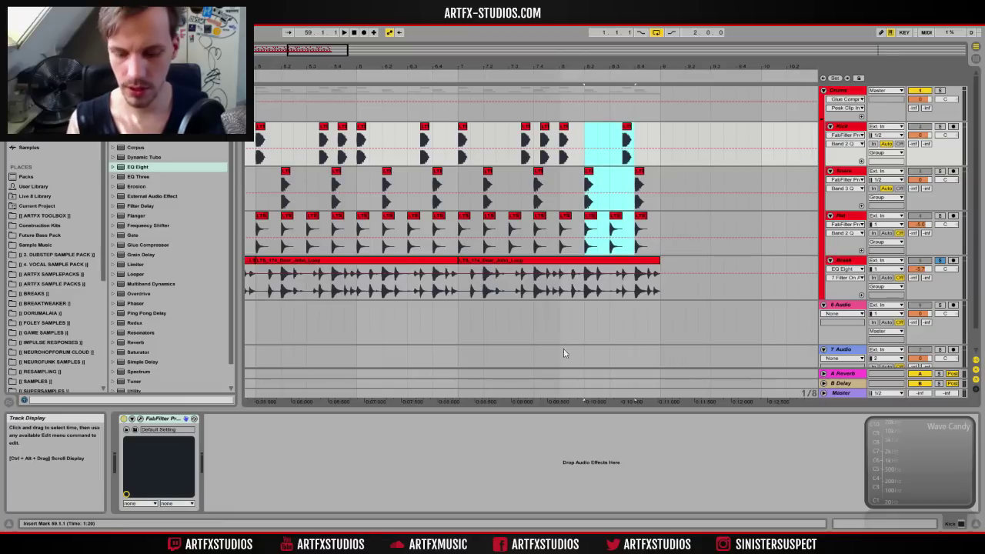
{"action": "key", "text": "Delete"}
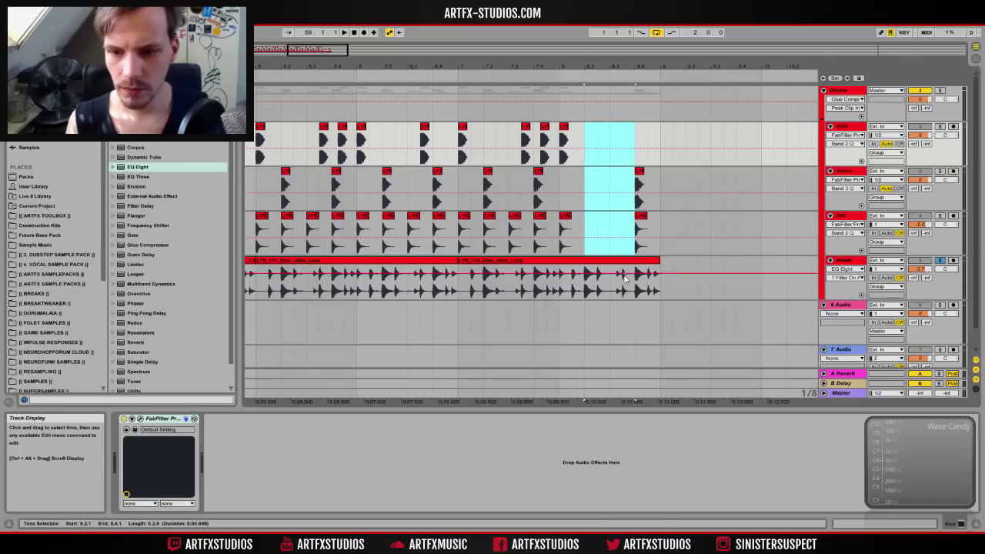
{"action": "left_click_drag", "start_coordinate": [616, 65], "coordinate": [587, 114]}
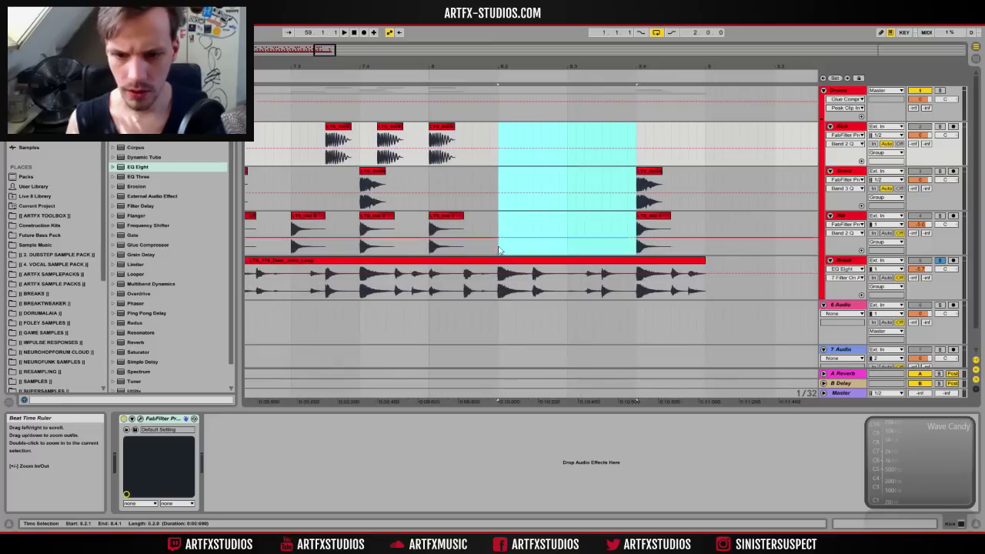
Step: Cut the section between 8.1.3 and 8.3.2 out of the break loop on the Break track
{"action": "left_click_drag", "start_coordinate": [464, 293], "coordinate": [584, 291]}
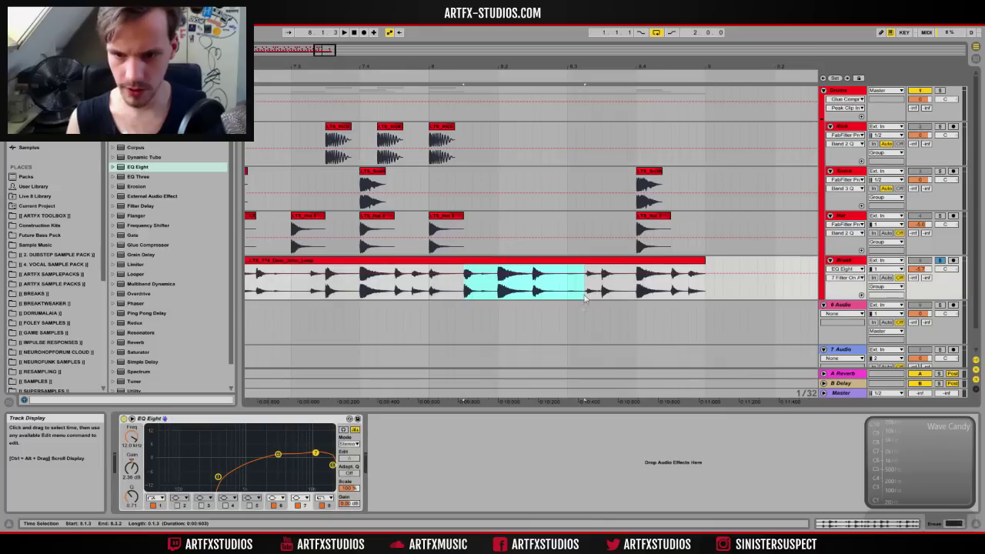
{"action": "key", "text": "Delete"}
{"action": "left_click", "coordinate": [613, 264]}
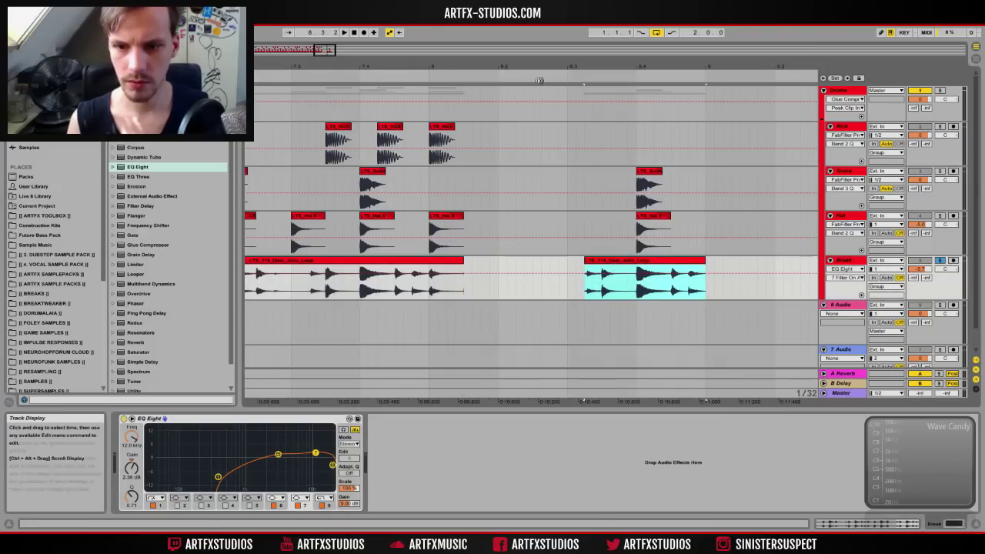
Step: Copy the kick clip from the start of bar 8 to 8.3.3 on the Kick track
{"action": "left_click", "coordinate": [445, 129]}
{"action": "left_click_drag", "start_coordinate": [444, 129], "coordinate": [603, 137]}
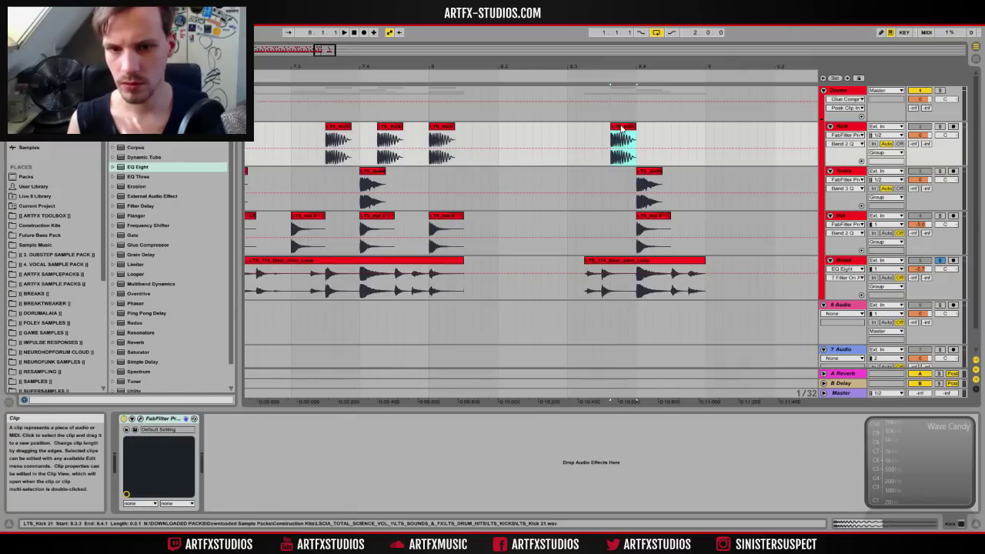
{"action": "left_click_drag", "start_coordinate": [620, 129], "coordinate": [612, 129]}
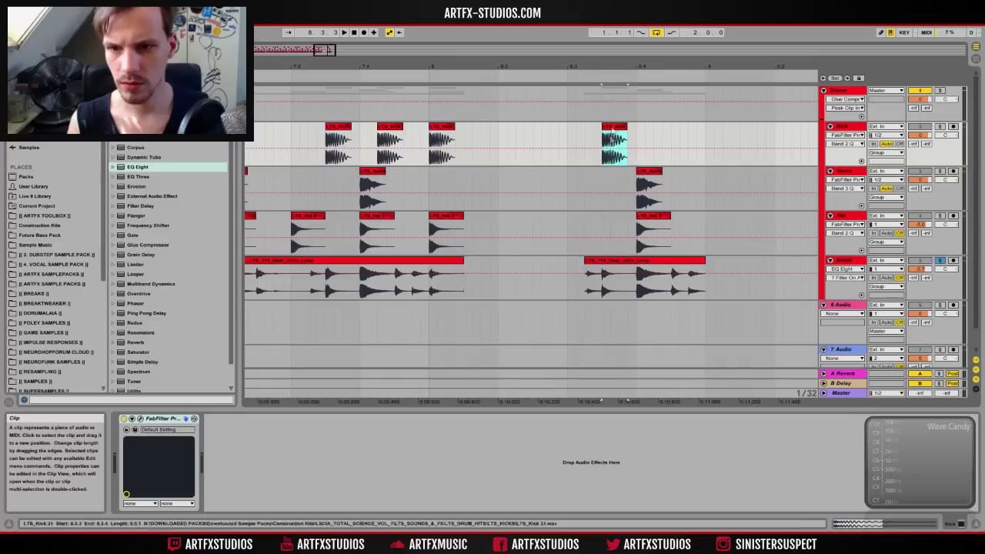
Step: Shorten the last break clip in bar 8 so it ends at 8.4.3
{"action": "left_click", "coordinate": [602, 272]}
{"action": "left_click_drag", "start_coordinate": [523, 67], "coordinate": [363, 68]}
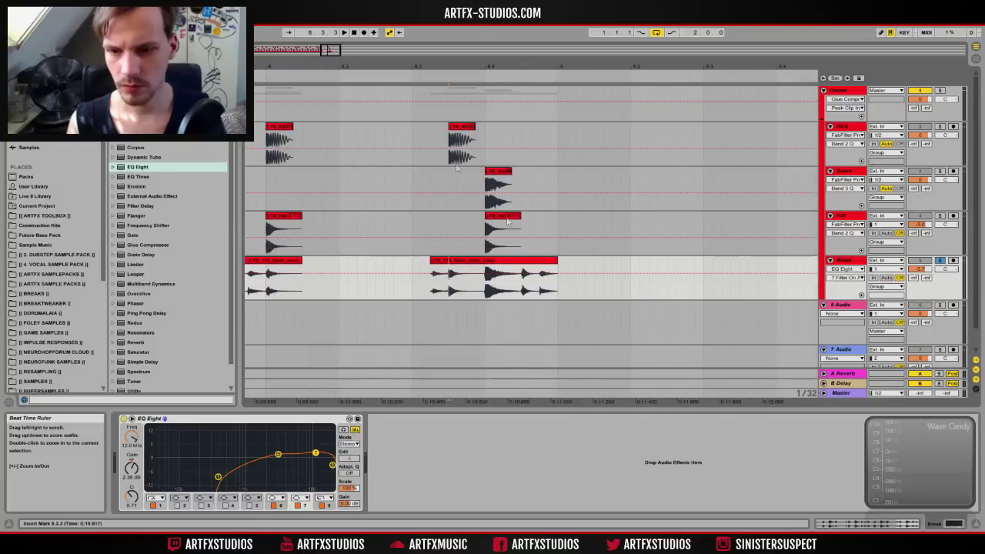
{"action": "left_click_drag", "start_coordinate": [558, 265], "coordinate": [522, 266]}
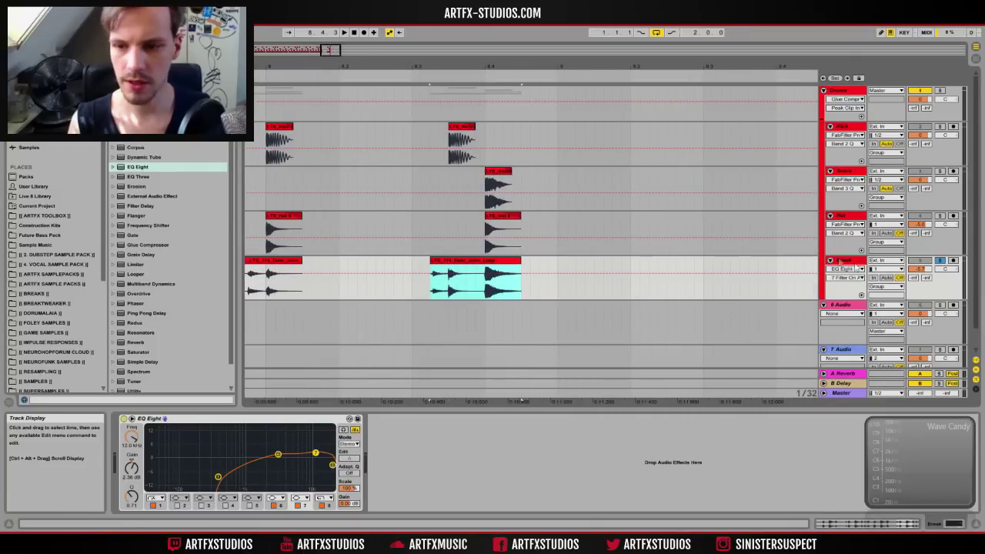
Step: Show the Break track's fades and add fade-outs to the break clips before the gap and at the end of bar 8
{"action": "left_click", "coordinate": [844, 269]}
{"action": "left_click", "coordinate": [842, 283]}
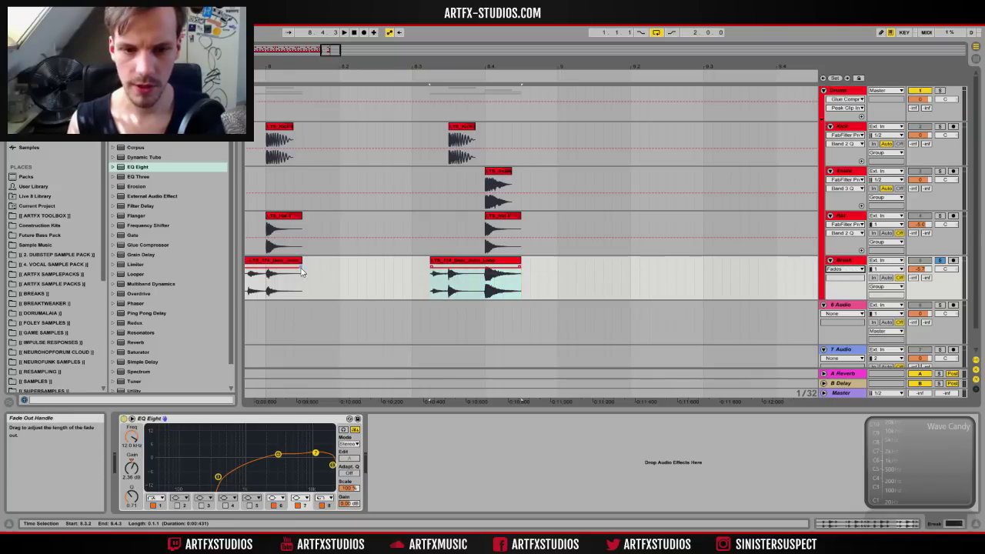
{"action": "left_click_drag", "start_coordinate": [300, 265], "coordinate": [279, 279]}
{"action": "left_click_drag", "start_coordinate": [519, 267], "coordinate": [506, 274]}
Step: Loop the soloed Drums group over bars 1 through 8 and play back the full pattern
{"action": "left_click_drag", "start_coordinate": [428, 67], "coordinate": [536, 39]}
{"action": "left_click", "coordinate": [548, 91]}
{"action": "key", "text": "space"}
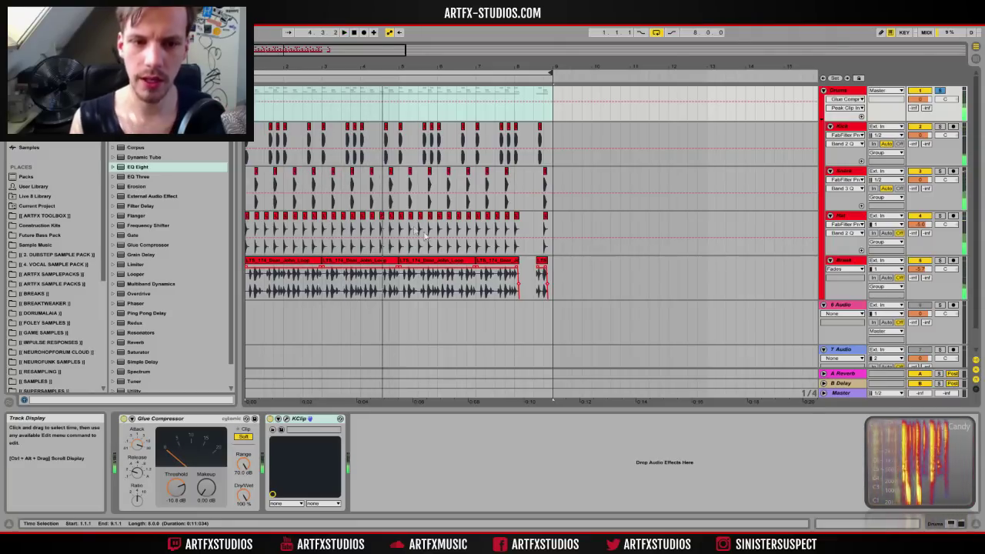
{"action": "left_click", "coordinate": [449, 183]}
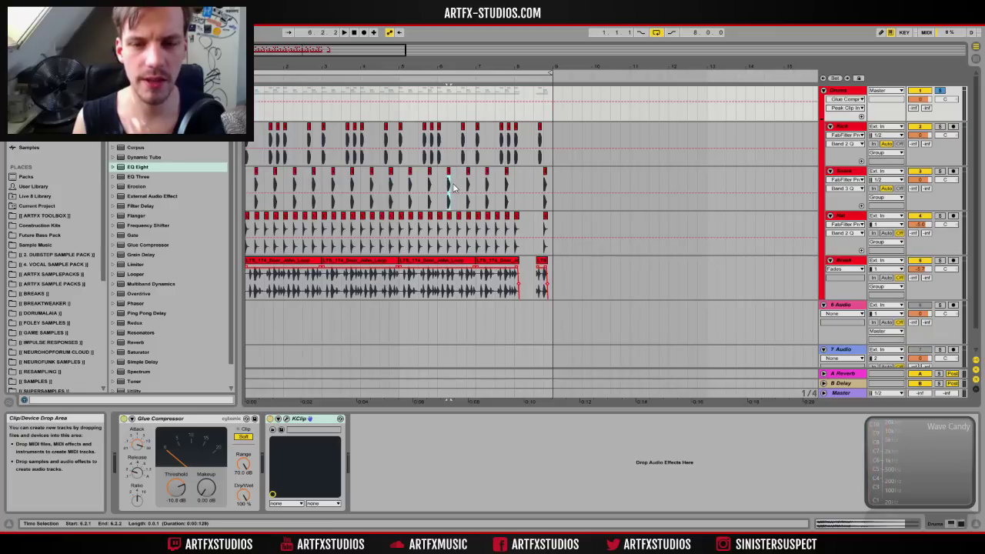
{"action": "left_click", "coordinate": [458, 184]}
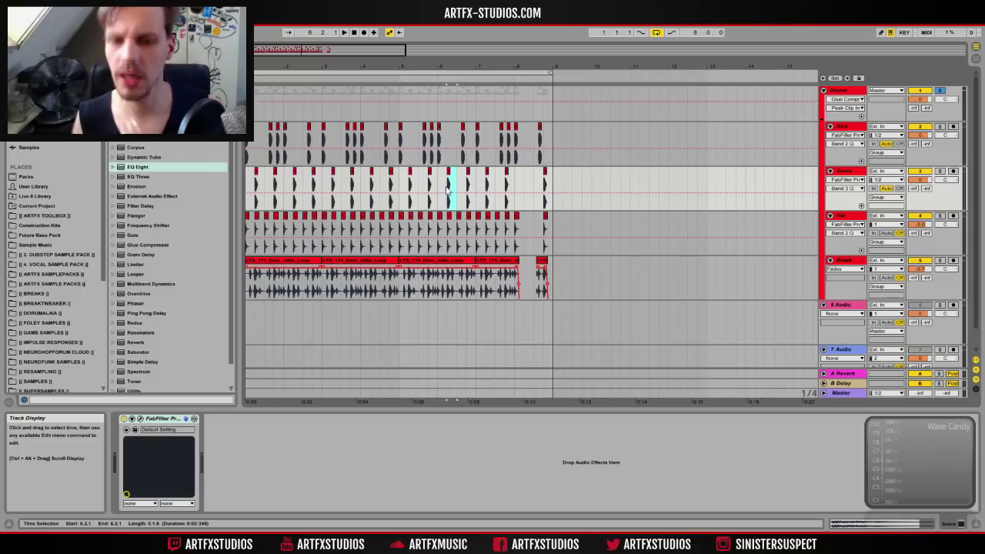
Step: Collapse the Drums group and delete the empty audio tracks 6 and 7
{"action": "left_click", "coordinate": [839, 90]}
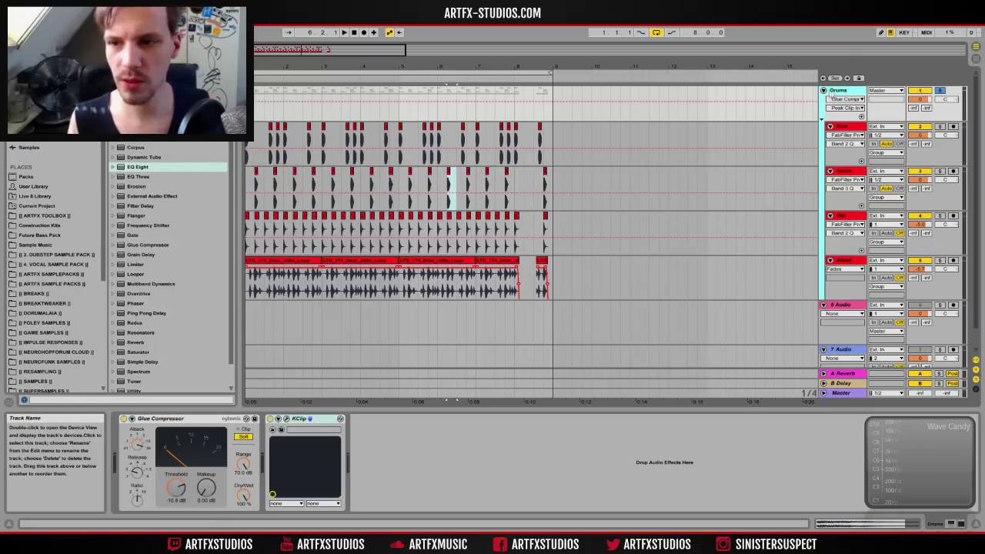
{"action": "left_click", "coordinate": [823, 91]}
{"action": "left_click", "coordinate": [840, 101]}
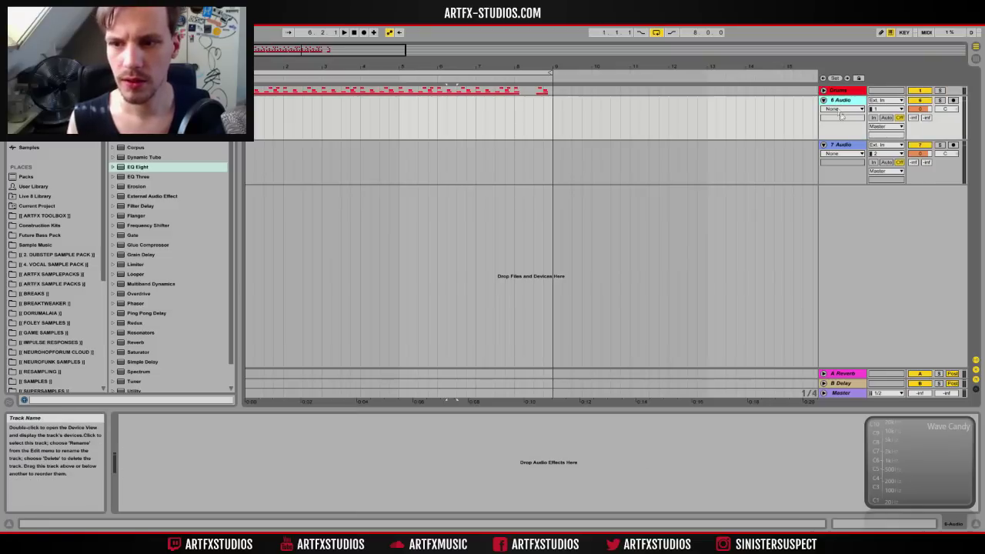
{"action": "left_click", "coordinate": [845, 145], "text": "shift"}
{"action": "key", "text": "Delete"}
Step: Insert a MIDI track below the Drums group and colour it blue
{"action": "right_click", "coordinate": [837, 113]}
{"action": "left_click", "coordinate": [864, 127]}
{"action": "right_click", "coordinate": [854, 98]}
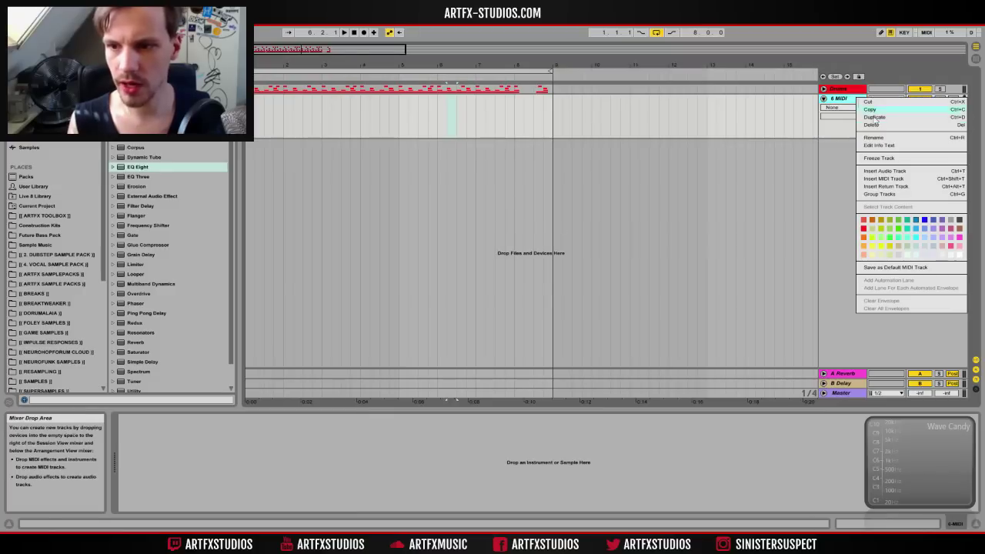
{"action": "left_click", "coordinate": [916, 229]}
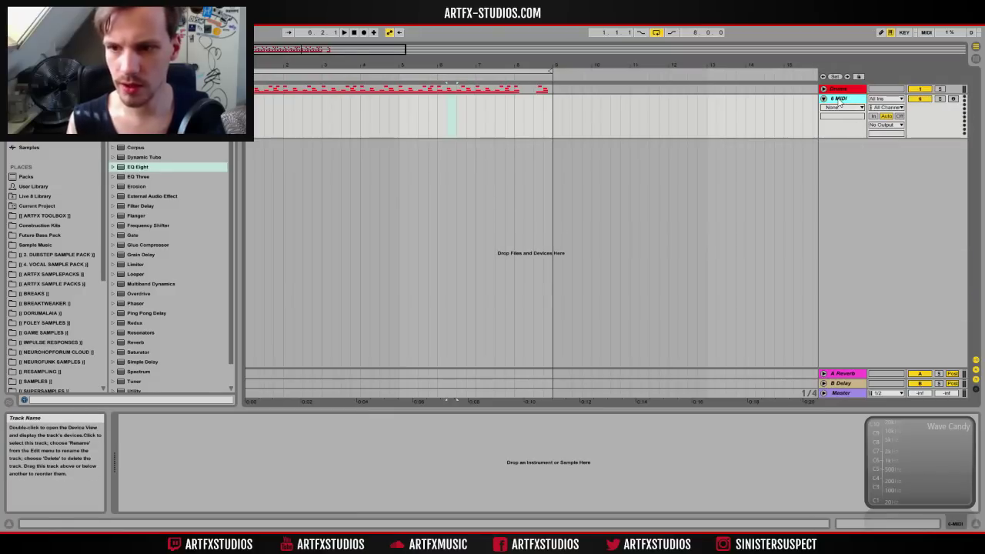
Step: Group the new MIDI track and name the group "Bass"
{"action": "key", "text": "ctrl+g"}
{"action": "key", "text": "ctrl+r"}
{"action": "type", "text": "Bass"}
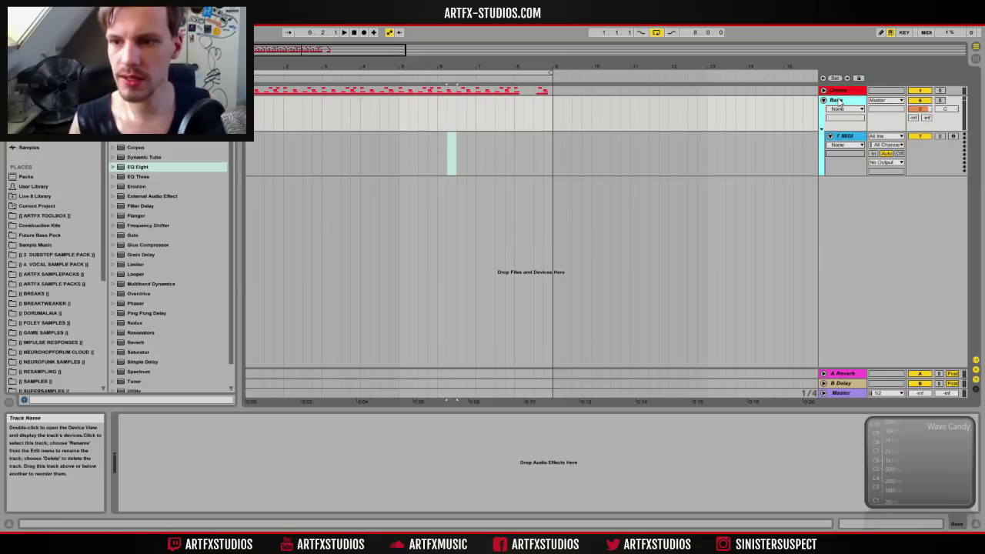
Step: Rename the MIDI track inside the Bass group "Bass 1" and colour it blue
{"action": "left_click", "coordinate": [849, 137]}
{"action": "key", "text": "ctrl+r"}
{"action": "type", "text": "Bass"}
{"action": "key", "text": "Return"}
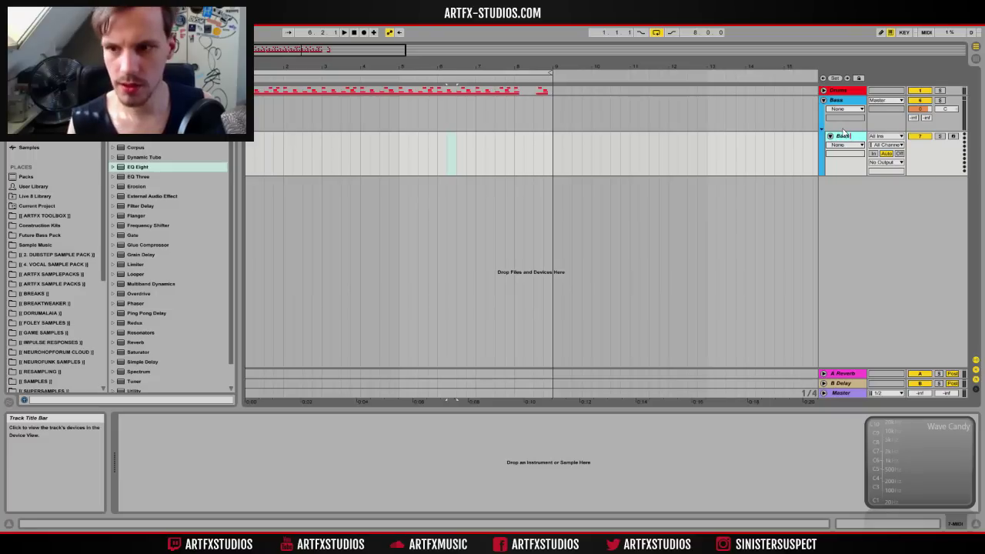
{"action": "type", "text": "1"}
{"action": "key", "text": "Return"}
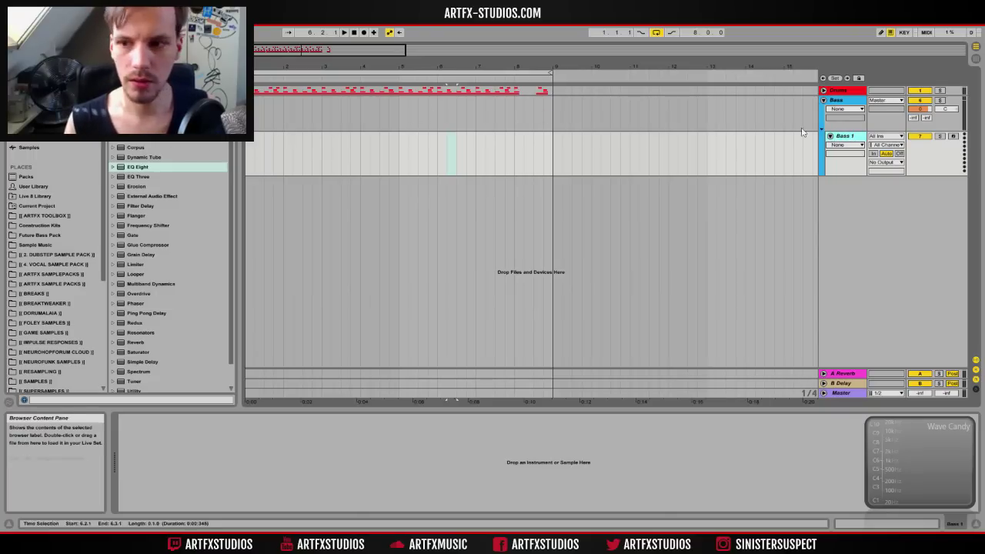
{"action": "right_click", "coordinate": [842, 137]}
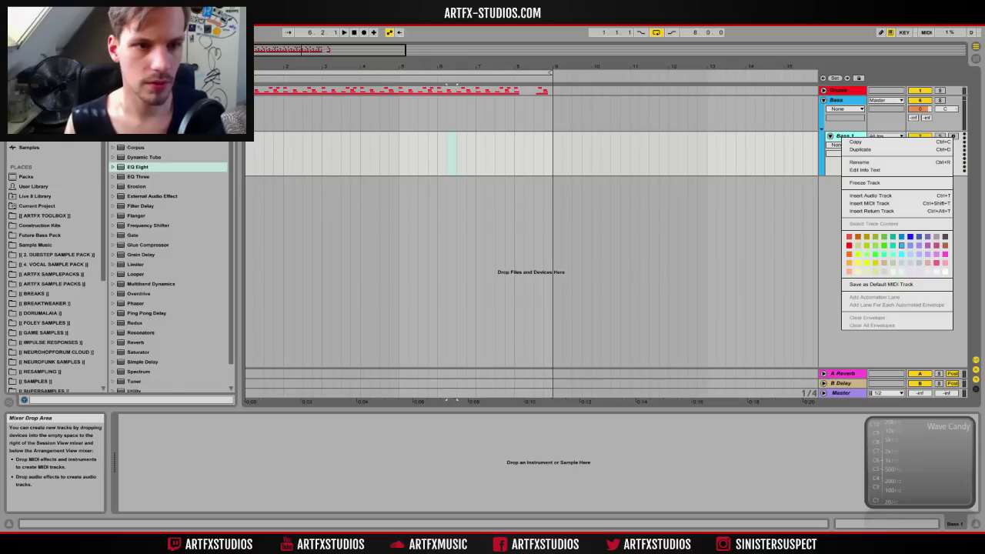
{"action": "left_click", "coordinate": [901, 245]}
Step: Load Serum_x64 from the Xfer Records synth plug-ins onto the Bass 1 track
{"action": "left_click", "coordinate": [28, 128]}
{"action": "scroll", "coordinate": [170, 242], "scroll_direction": "down", "scroll_amount": 1}
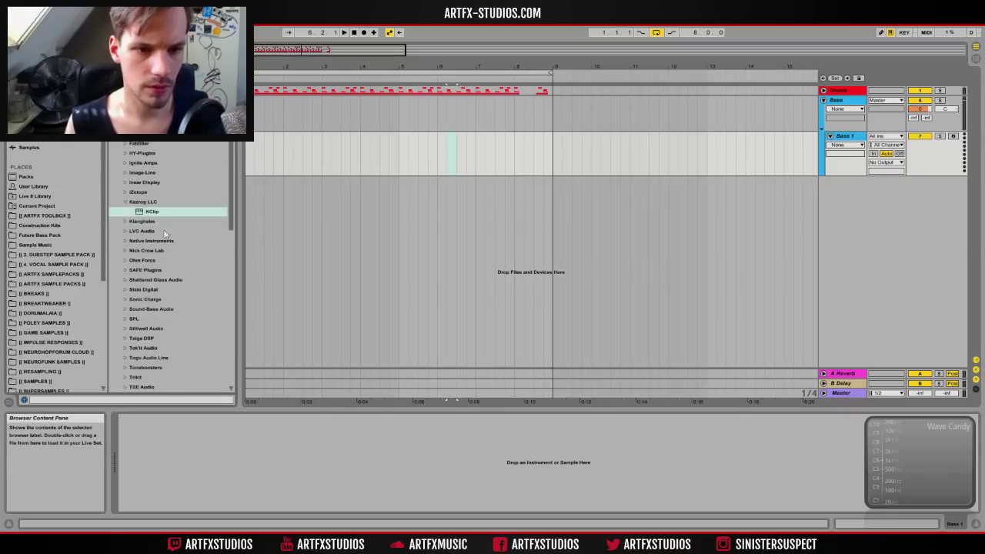
{"action": "scroll", "coordinate": [169, 242], "scroll_direction": "up", "scroll_amount": 3}
{"action": "scroll", "coordinate": [169, 241], "scroll_direction": "down", "scroll_amount": 5}
{"action": "left_click", "coordinate": [139, 157]}
{"action": "left_click", "coordinate": [28, 119]}
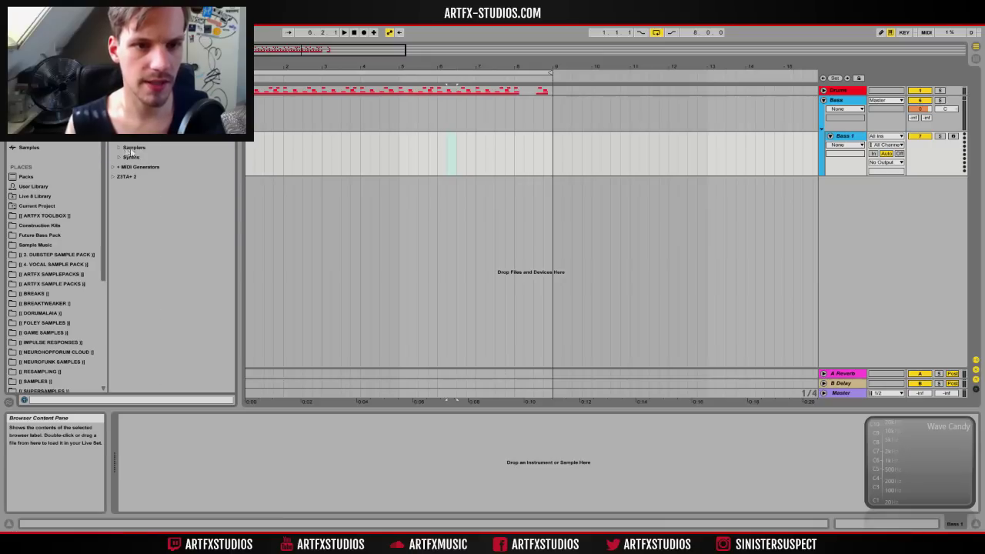
{"action": "left_click", "coordinate": [118, 157]}
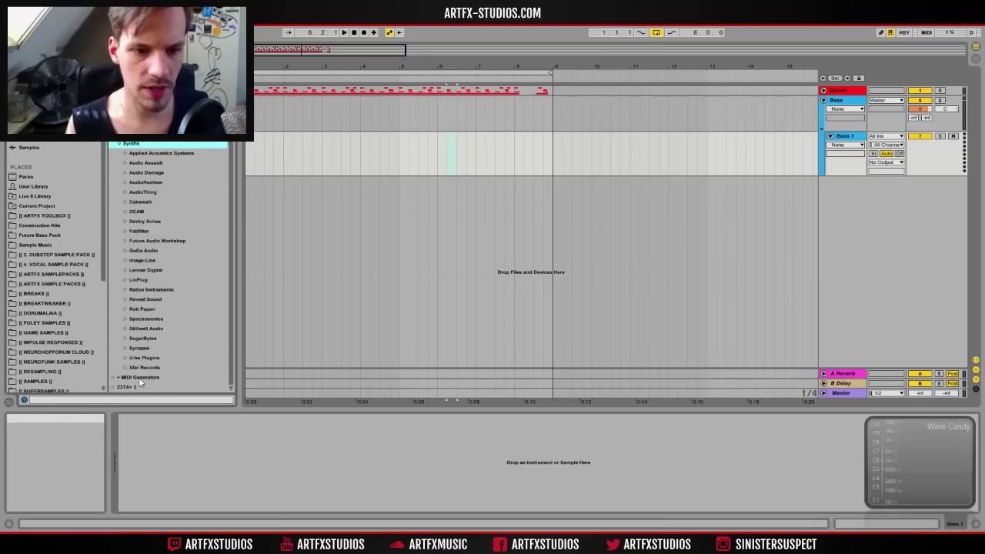
{"action": "left_click", "coordinate": [125, 368]}
{"action": "left_click_drag", "start_coordinate": [152, 359], "coordinate": [297, 154]}
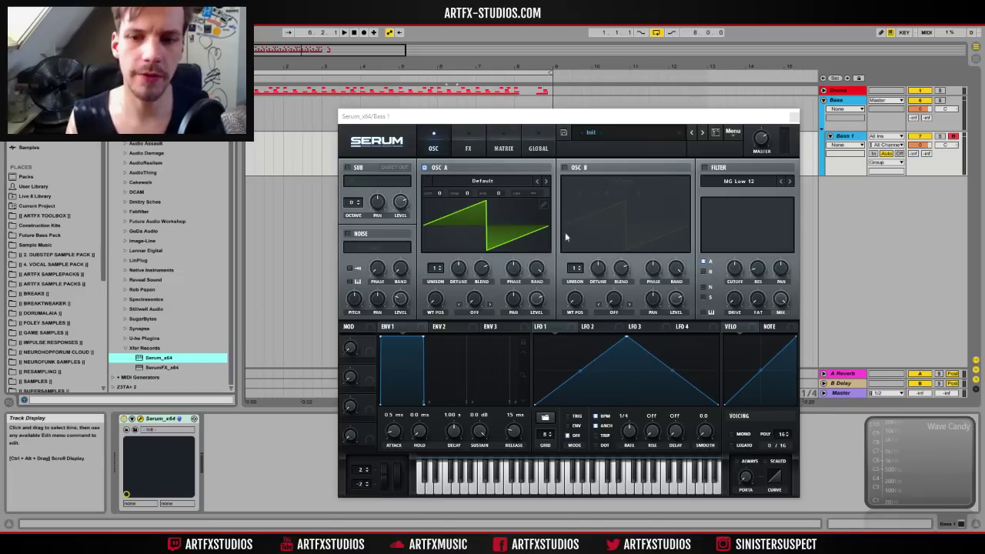
Step: Load the "Can't be more neuro than this" wavetable from ARTFX Neuro Bass Patches Vol.2 into OSC A
{"action": "left_click", "coordinate": [487, 182]}
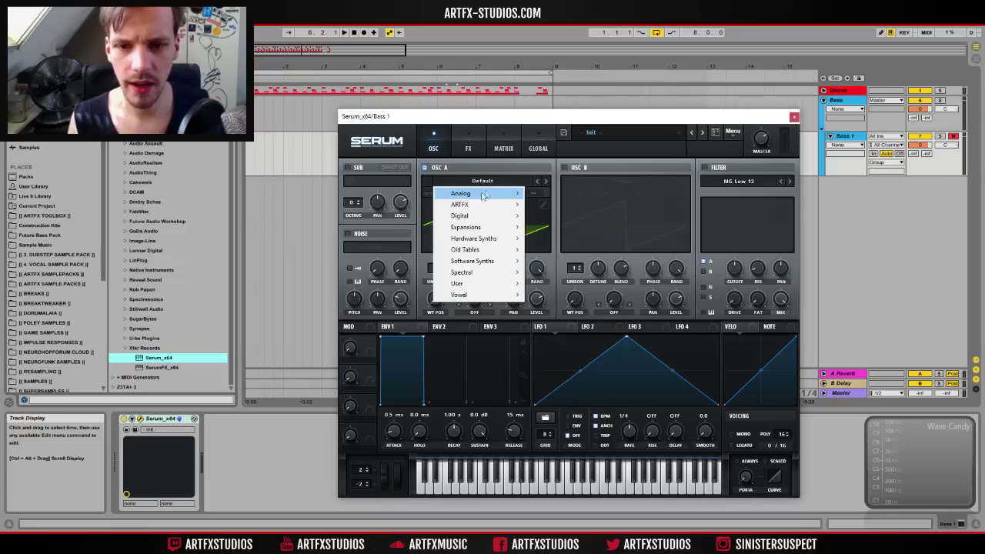
{"action": "left_click", "coordinate": [490, 182]}
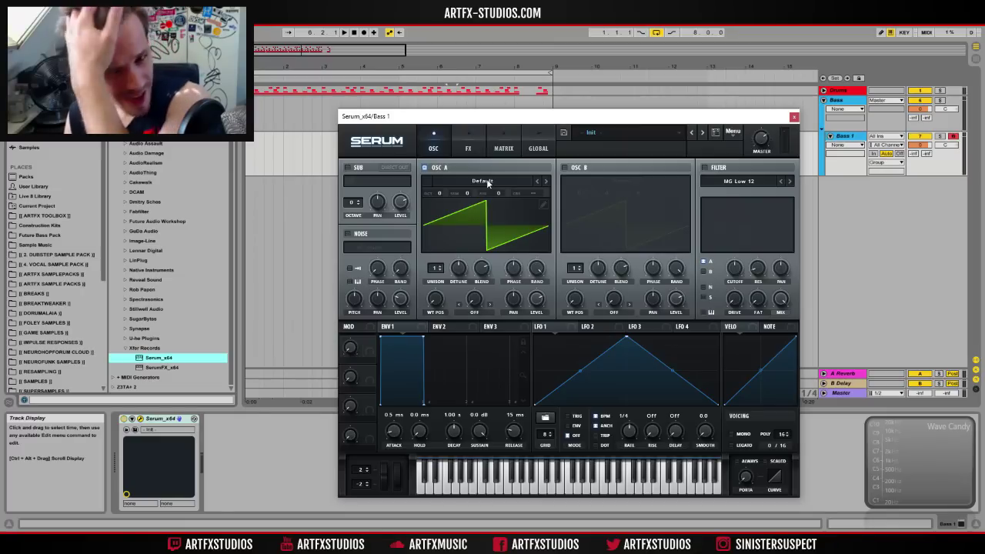
{"action": "left_click", "coordinate": [487, 183]}
{"action": "mouse_move", "coordinate": [494, 208]}
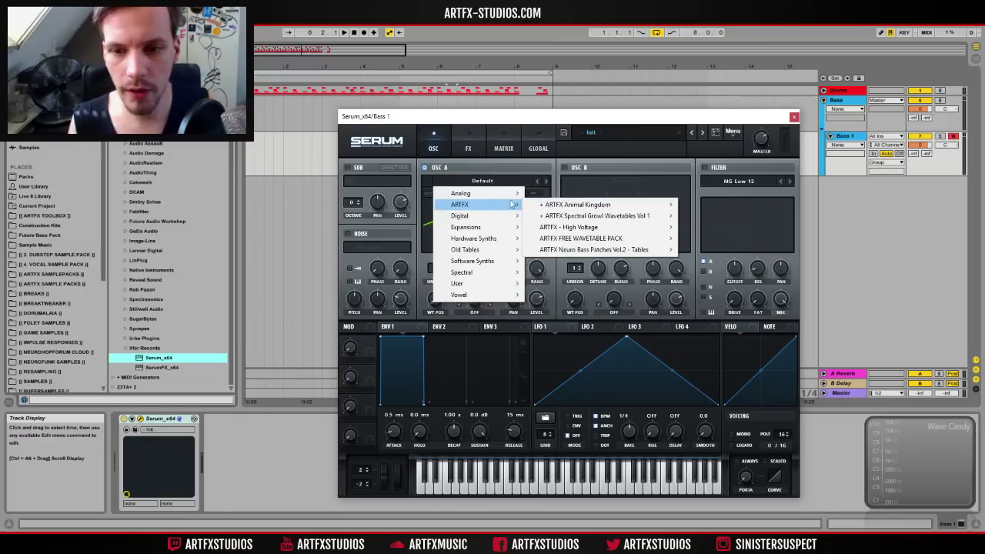
{"action": "mouse_move", "coordinate": [601, 250]}
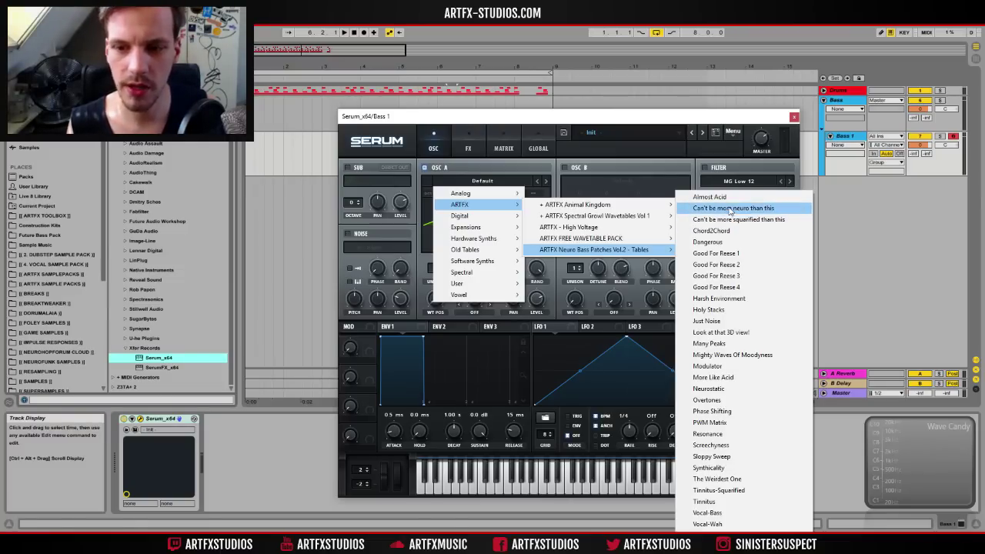
{"action": "left_click", "coordinate": [731, 208]}
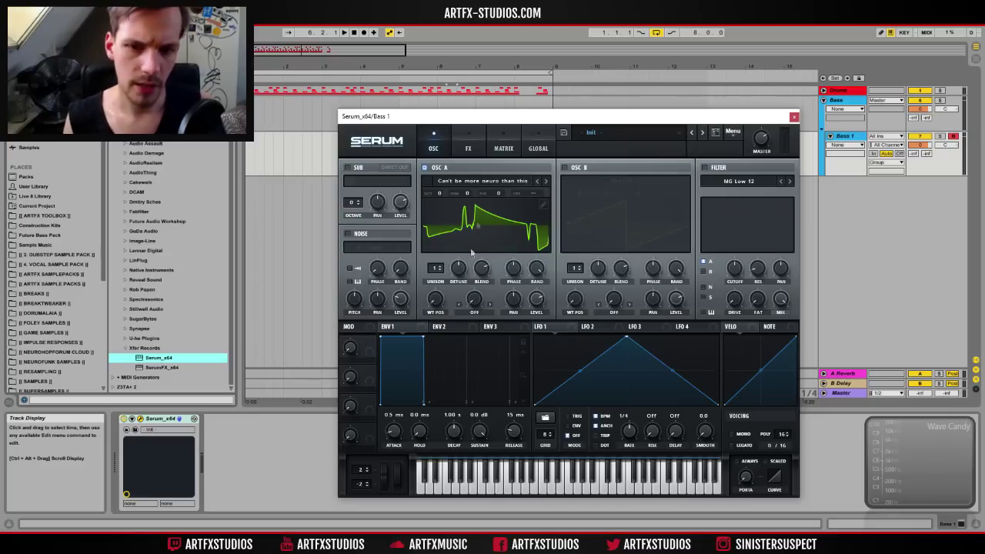
Step: Sweep OSC A's wavetable position through its frames and back to the first one
{"action": "left_click_drag", "start_coordinate": [436, 301], "coordinate": [430, 233]}
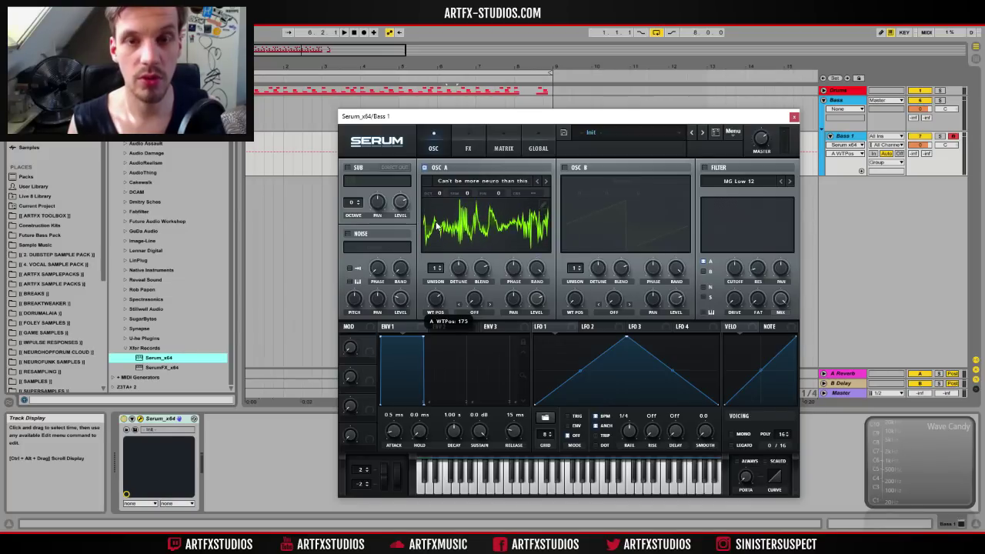
{"action": "mouse_move", "coordinate": [432, 246]}
{"action": "left_mouse_down"}
{"action": "mouse_move", "coordinate": [430, 261]}
{"action": "mouse_move", "coordinate": [428, 243]}
{"action": "left_mouse_up"}
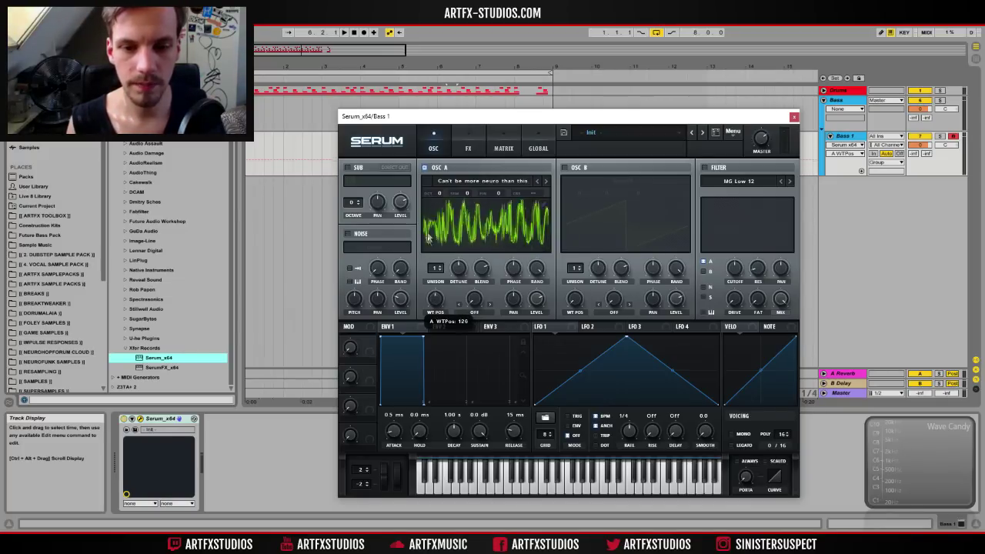
{"action": "left_click_drag", "start_coordinate": [439, 177], "coordinate": [457, 322]}
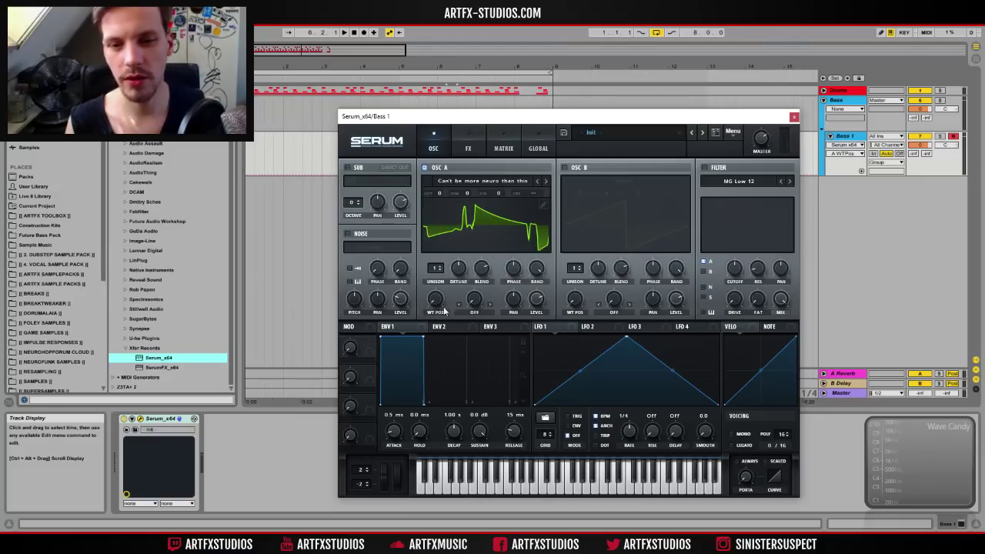
Step: Assign LFO 1 to OSC A's wavetable position and level, and set its unison to 2 voices
{"action": "left_click_drag", "start_coordinate": [538, 326], "coordinate": [431, 300]}
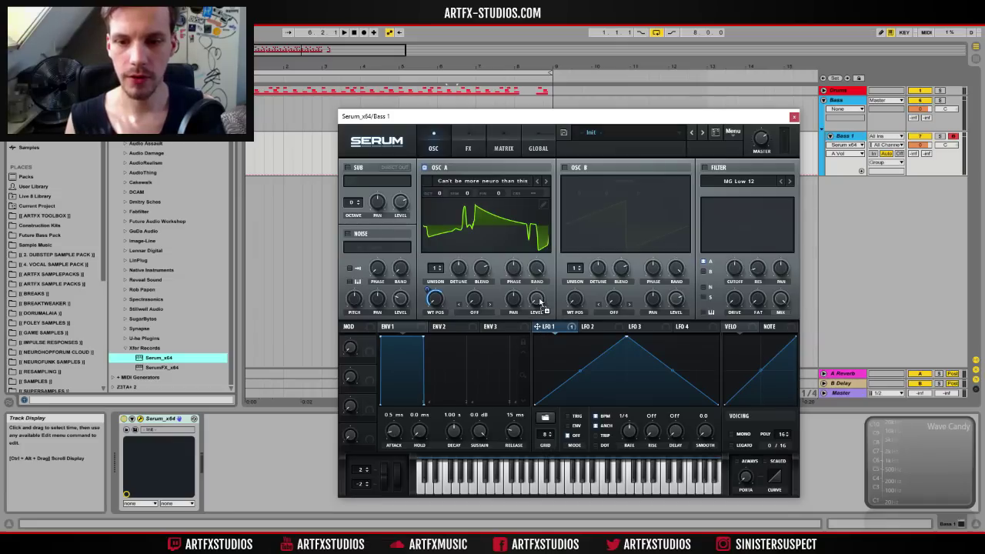
{"action": "left_click_drag", "start_coordinate": [541, 305], "coordinate": [538, 301]}
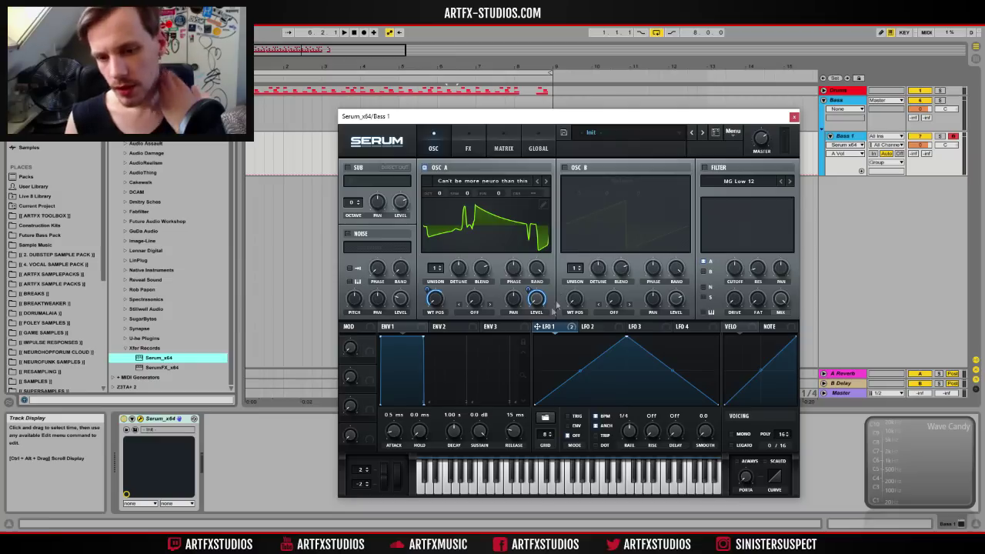
{"action": "left_click_drag", "start_coordinate": [437, 270], "coordinate": [452, 285]}
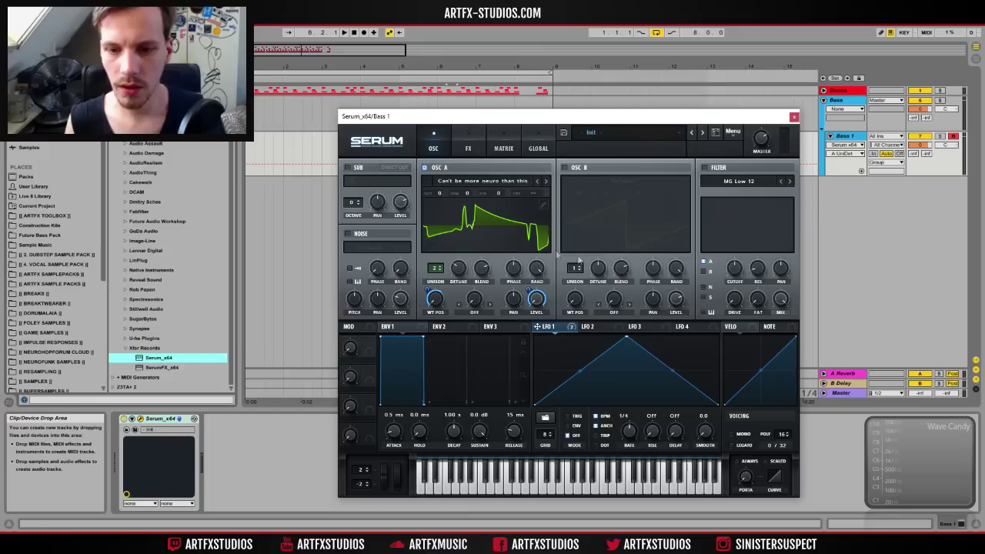
Step: Enable the Sub oscillator and route it through Direct Out
{"action": "left_click", "coordinate": [347, 167]}
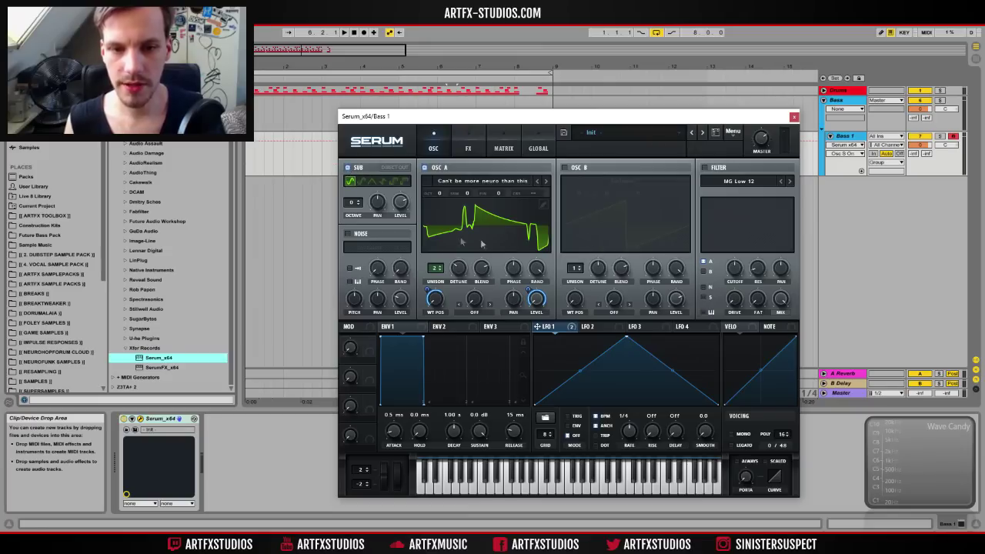
{"action": "left_click", "coordinate": [394, 168]}
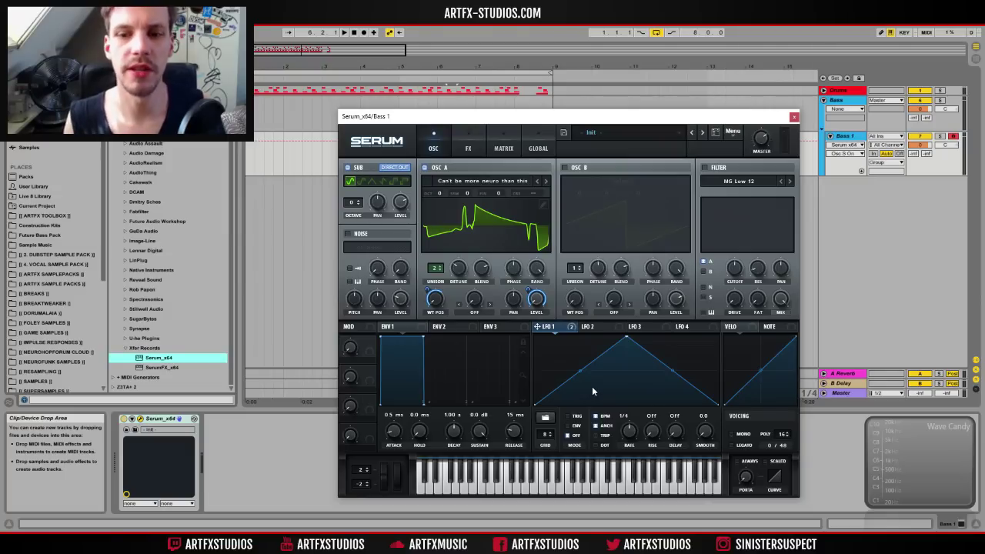
Step: Load the Project2.6 user shape into LFO 1 and set its rate to one bar
{"action": "left_click", "coordinate": [543, 418]}
{"action": "mouse_move", "coordinate": [578, 420]}
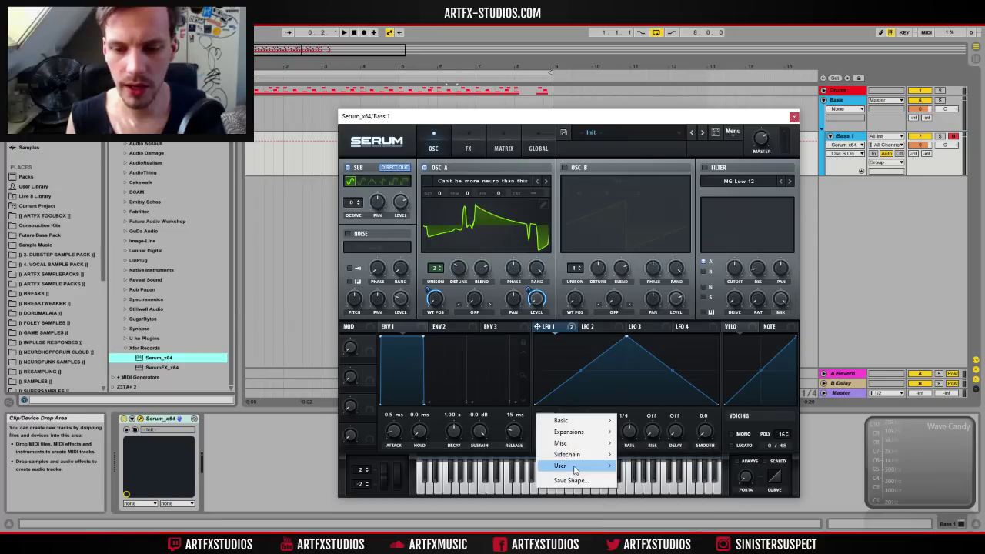
{"action": "mouse_move", "coordinate": [583, 469]}
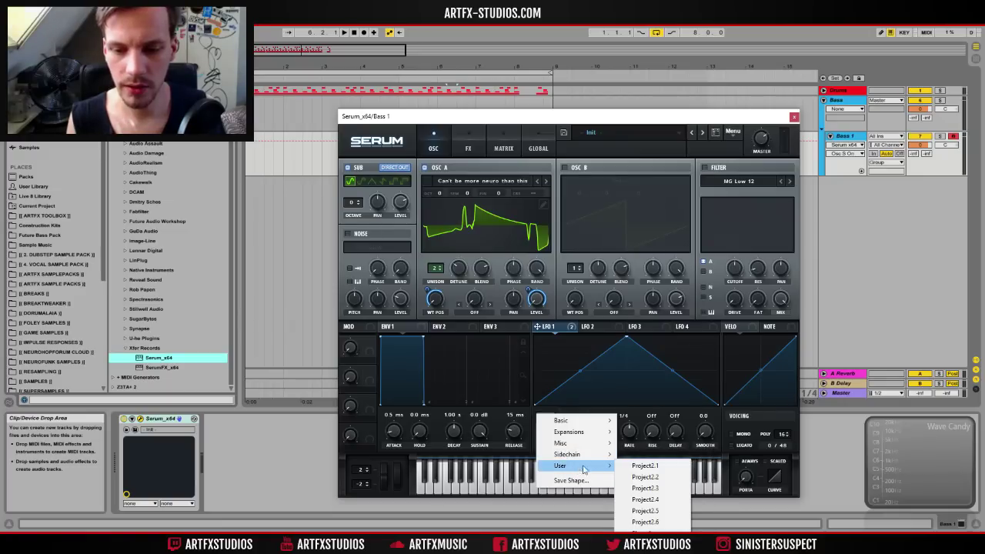
{"action": "left_click", "coordinate": [645, 521]}
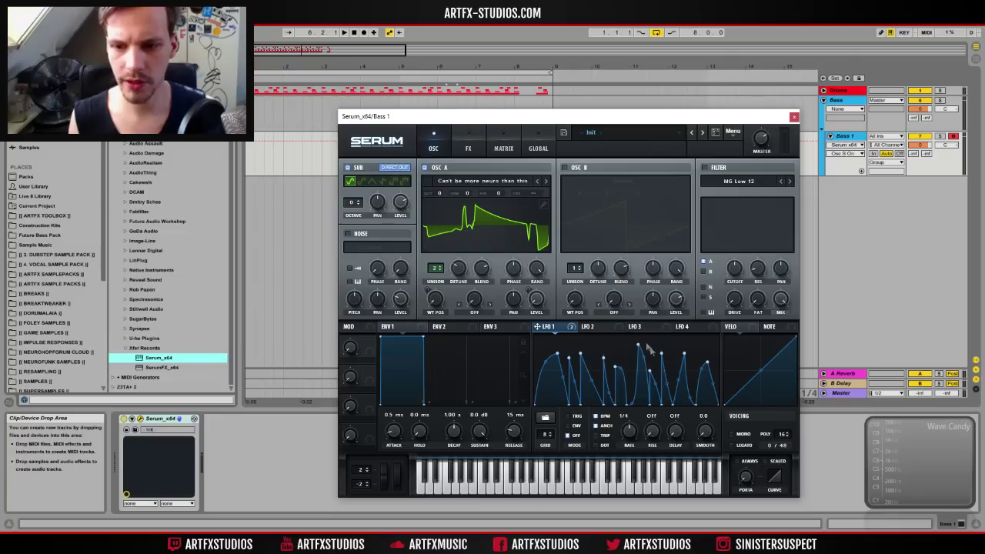
{"action": "left_click_drag", "start_coordinate": [637, 440], "coordinate": [625, 452]}
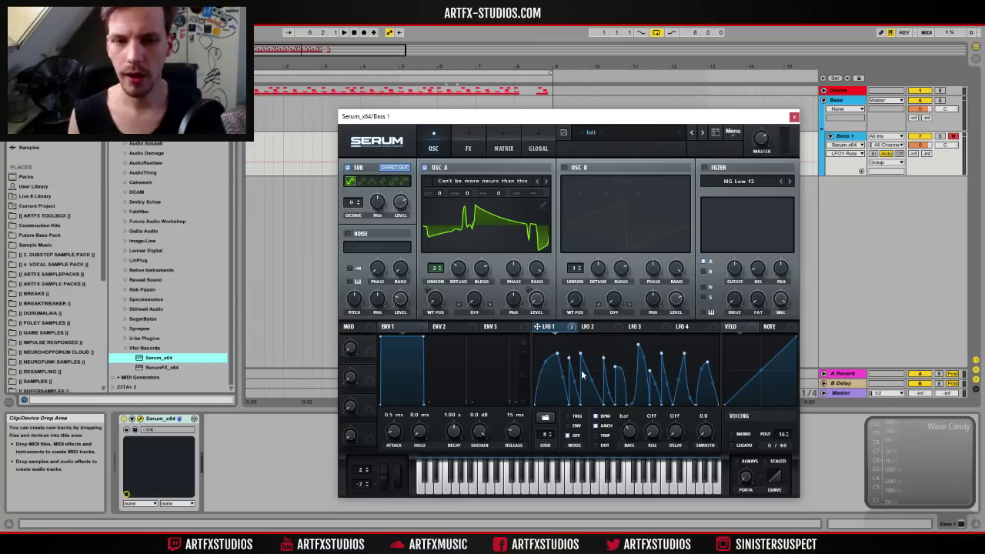
Step: Insert an empty four-bar MIDI clip at bar 1 of the Bass 1 track and open it for note editing
{"action": "left_click", "coordinate": [794, 116]}
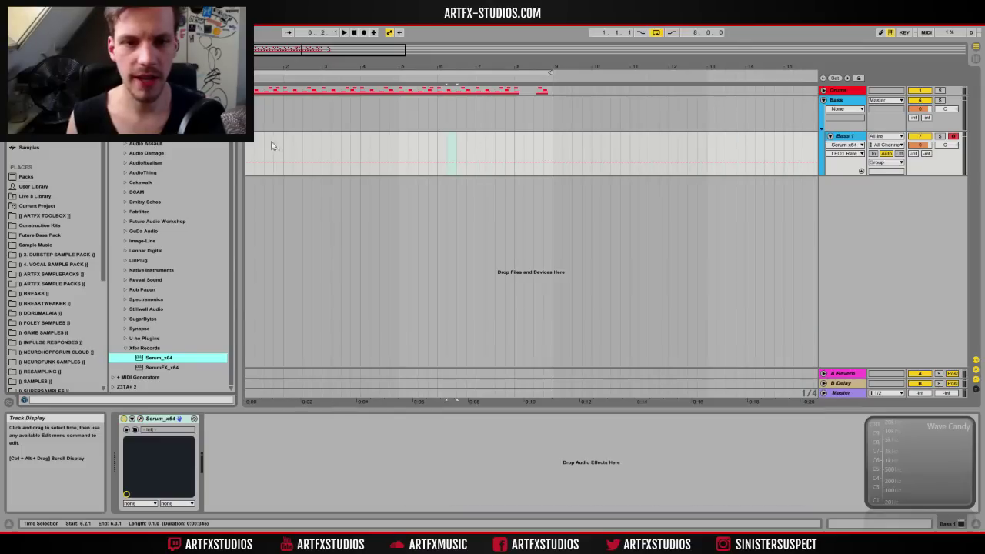
{"action": "left_click_drag", "start_coordinate": [247, 150], "coordinate": [397, 158]}
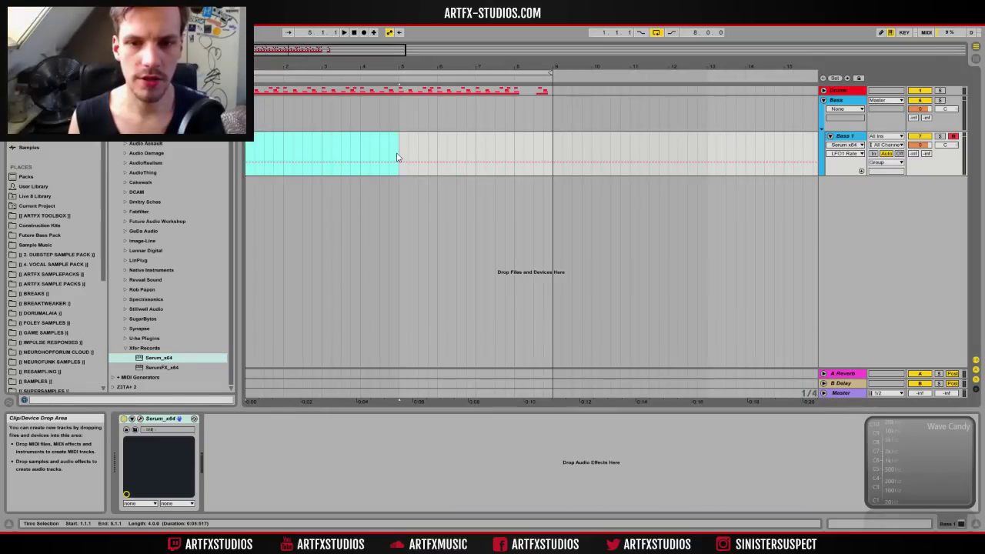
{"action": "key", "text": "ctrl+shift+m"}
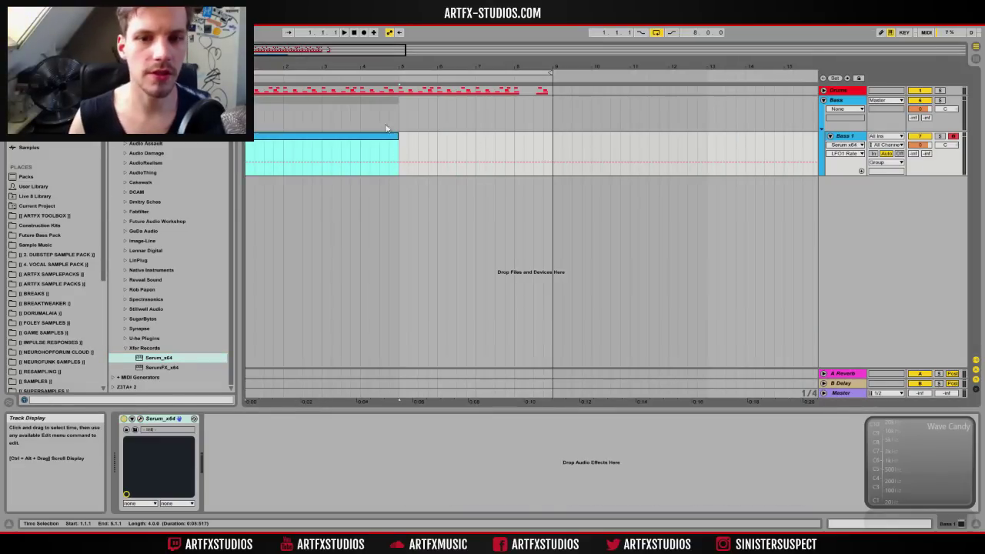
{"action": "double_click", "coordinate": [379, 138]}
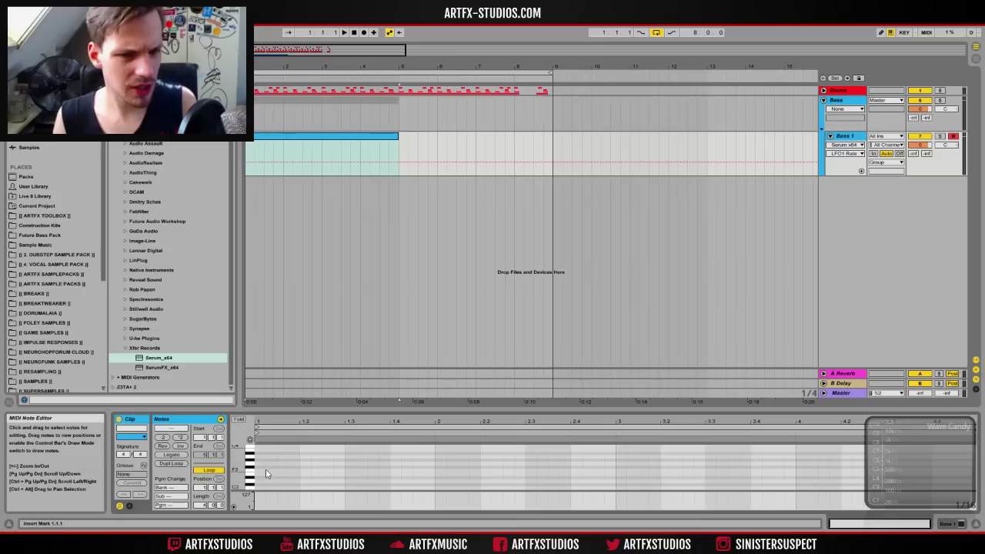
Step: Draw a three-beat E3 note at the start of each of bars 1, 2 and 3
{"action": "mouse_move", "coordinate": [257, 474]}
{"action": "left_mouse_down"}
{"action": "mouse_move", "coordinate": [373, 450]}
{"action": "mouse_move", "coordinate": [388, 430]}
{"action": "left_mouse_up"}
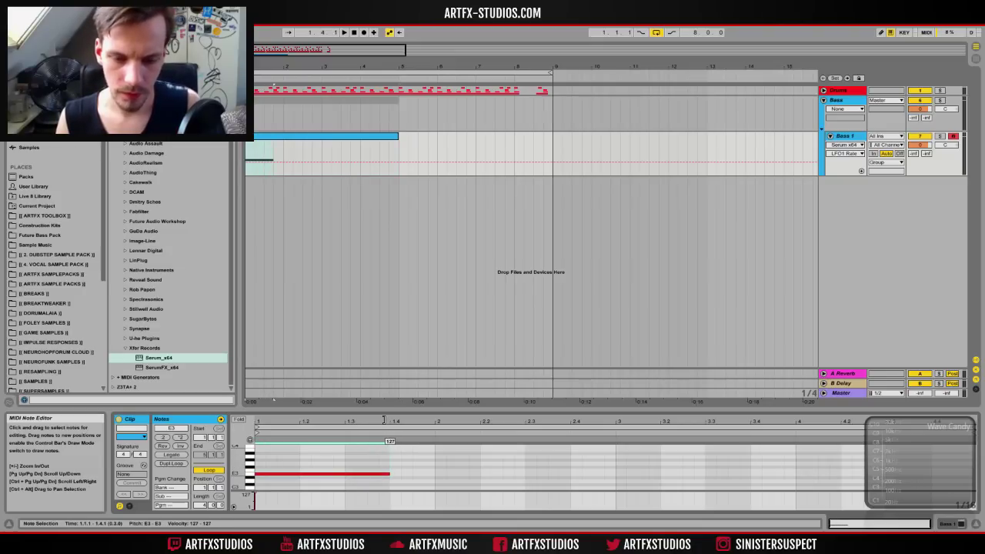
{"action": "left_click", "coordinate": [386, 421]}
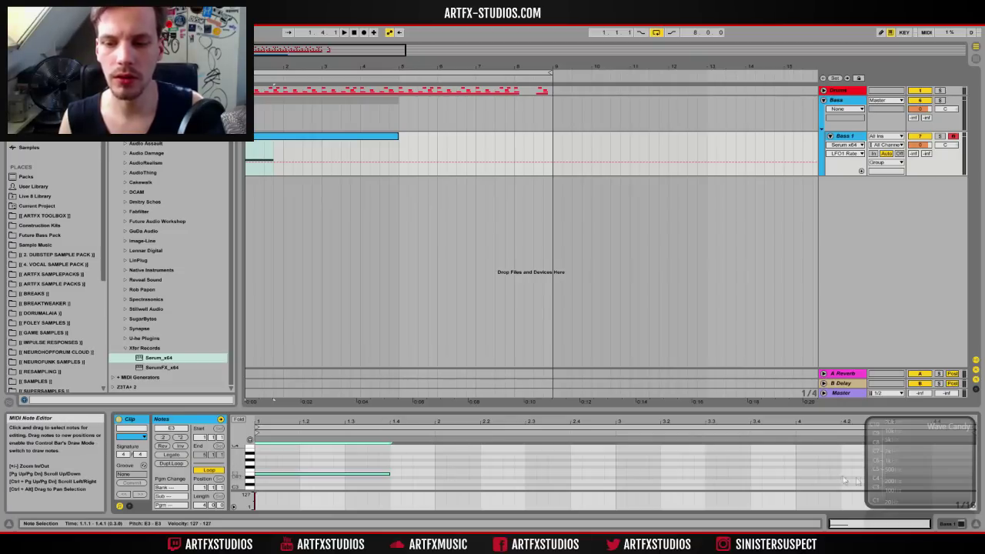
{"action": "mouse_move", "coordinate": [437, 474]}
{"action": "left_mouse_down"}
{"action": "mouse_move", "coordinate": [564, 469]}
{"action": "mouse_move", "coordinate": [570, 457]}
{"action": "left_mouse_up"}
{"action": "key", "text": "ctrl+d"}
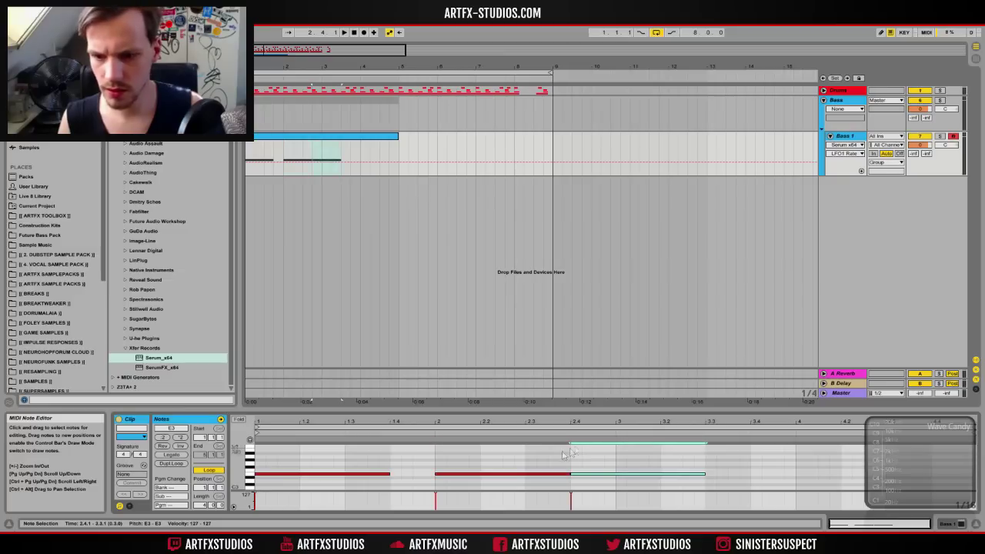
{"action": "key", "text": "Right"}
{"action": "key", "text": "Right"}
{"action": "key", "text": "Right"}
{"action": "key", "text": "Right"}
{"action": "key", "text": "Right"}
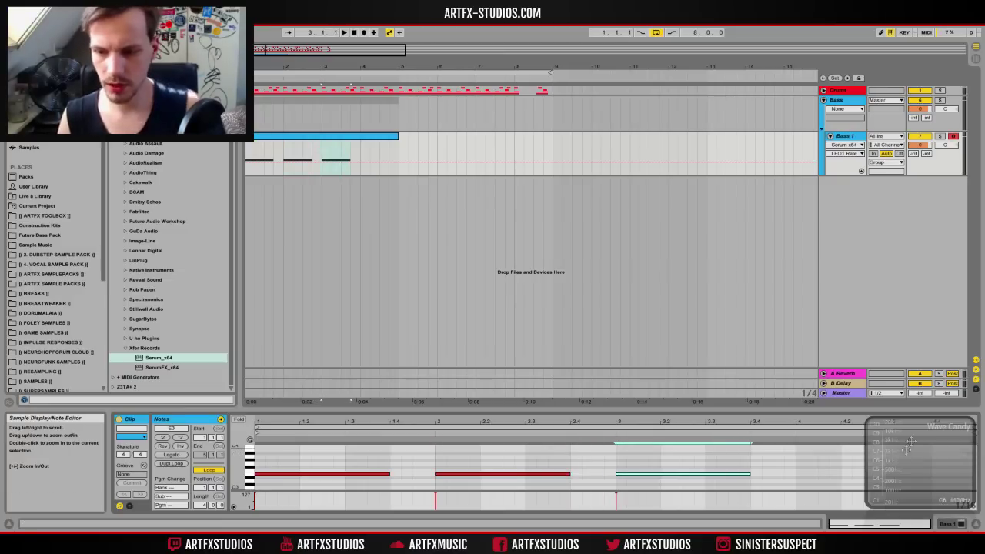
Step: In bar 4, add a three-beat E3 note plus a one-beat B3 on beat 3 and C4 on beat 4
{"action": "left_click_drag", "start_coordinate": [736, 412], "coordinate": [749, 273]}
{"action": "left_click_drag", "start_coordinate": [716, 341], "coordinate": [884, 337]}
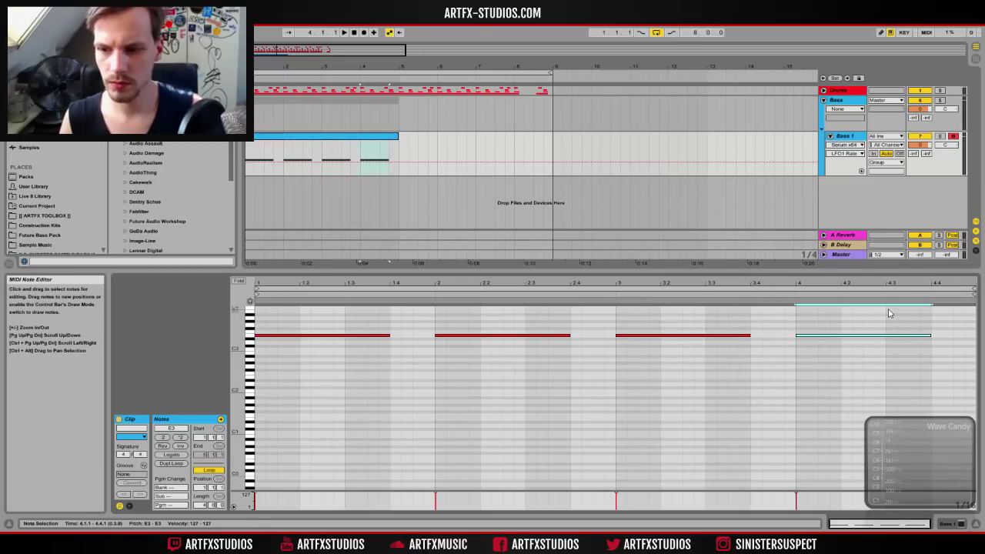
{"action": "left_click", "coordinate": [888, 311]}
{"action": "mouse_move", "coordinate": [888, 311]}
{"action": "left_mouse_down"}
{"action": "mouse_move", "coordinate": [975, 319]}
{"action": "mouse_move", "coordinate": [976, 309]}
{"action": "left_mouse_up"}
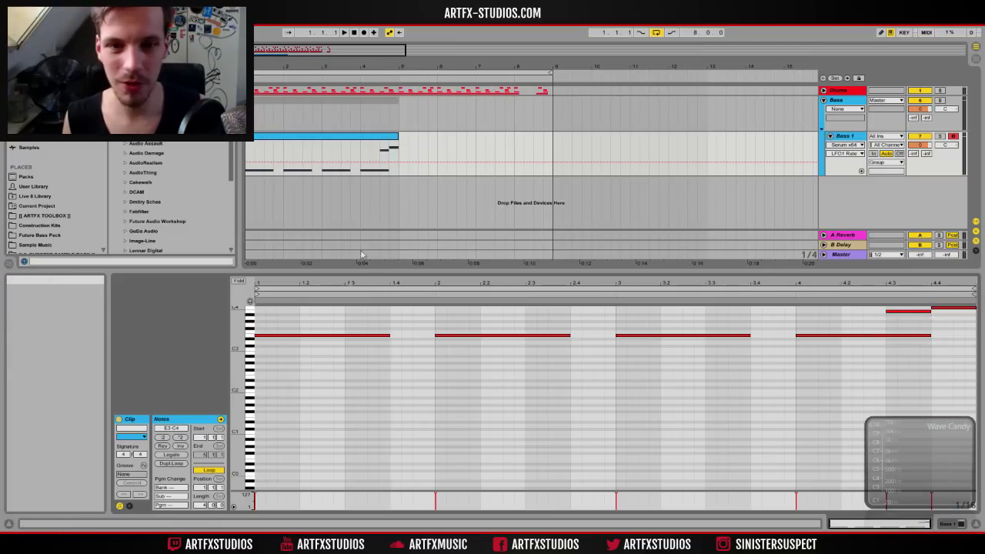
Step: Duplicate the four-bar bass clip so the copy fills bars 5 to 8
{"action": "left_click", "coordinate": [383, 134]}
{"action": "left_click", "coordinate": [383, 134]}
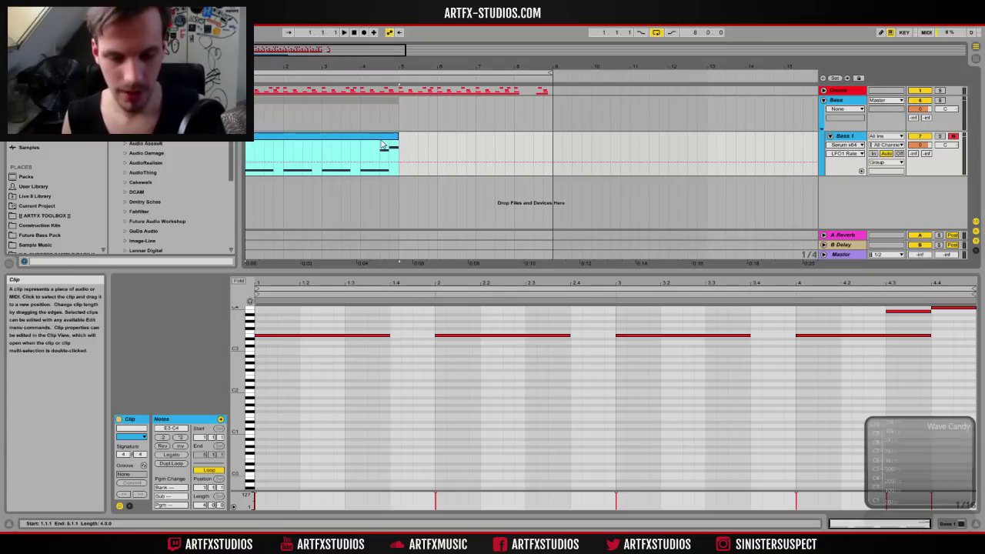
{"action": "key", "text": "ctrl+d"}
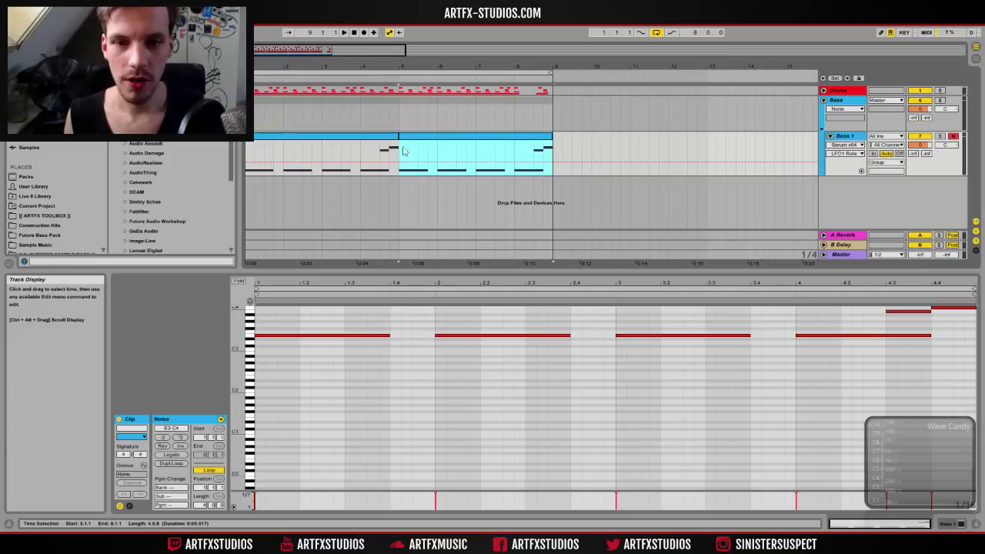
Step: Reduce the copied clip's last bar to a single three-beat B3 note, removing the other notes there
{"action": "left_click_drag", "start_coordinate": [514, 154], "coordinate": [552, 161]}
{"action": "scroll", "coordinate": [814, 356], "scroll_direction": "up", "scroll_amount": 3}
{"action": "left_click_drag", "start_coordinate": [833, 367], "coordinate": [836, 349]}
{"action": "left_click_drag", "start_coordinate": [947, 317], "coordinate": [970, 408]}
{"action": "key", "text": "Delete"}
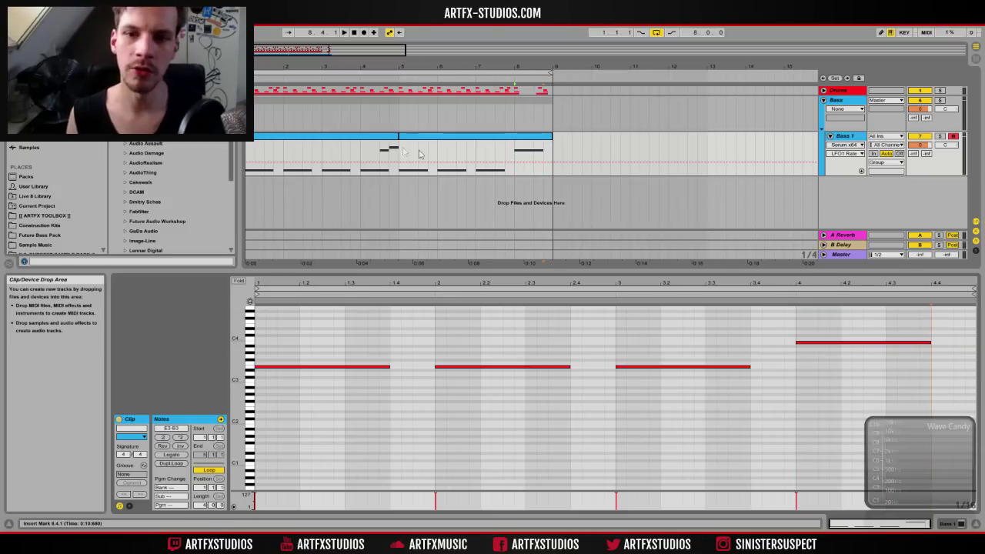
Step: Consolidate the two Bass 1 clips into one eight-bar clip
{"action": "left_click", "coordinate": [281, 137]}
{"action": "left_click", "coordinate": [431, 138], "text": "shift"}
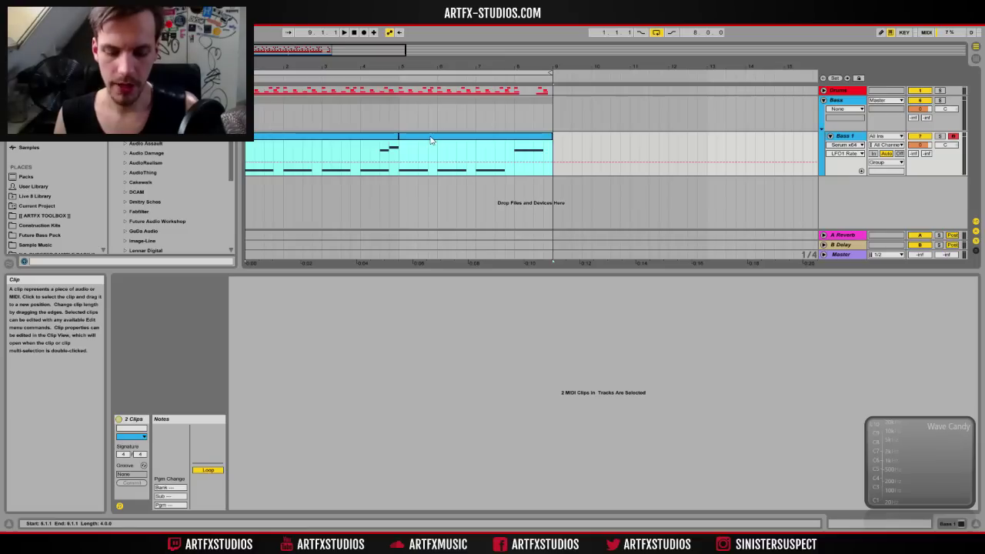
{"action": "key", "text": "ctrl+j"}
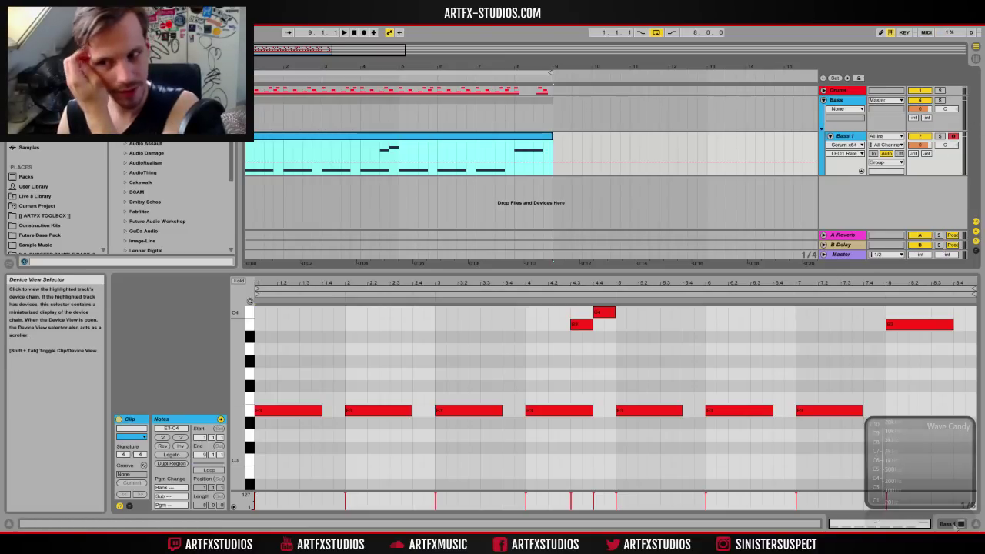
Step: Solo the Bass 1 track and play back the bass line
{"action": "left_click", "coordinate": [859, 136]}
{"action": "left_click", "coordinate": [938, 136]}
{"action": "key", "text": "space"}
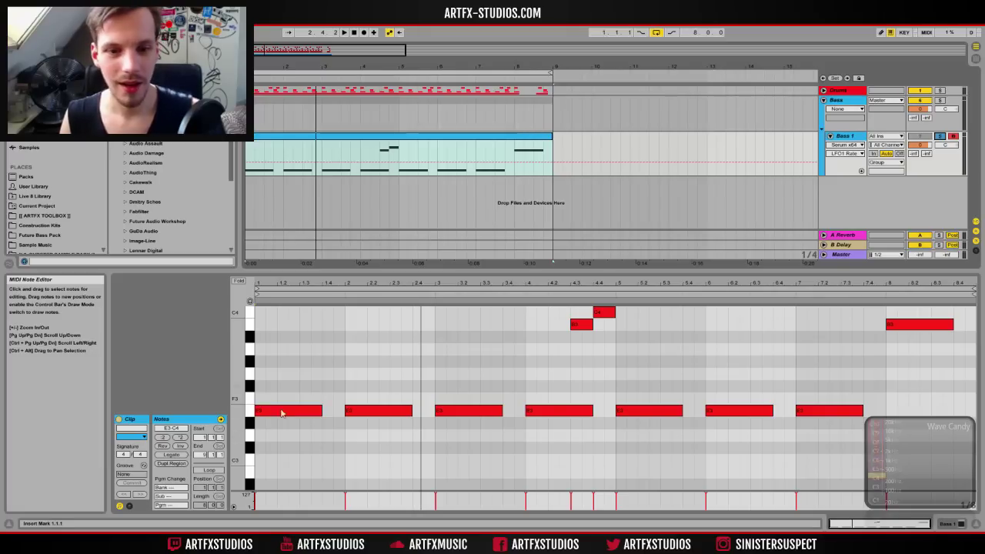
Step: Transpose all notes in the bass clip down two octaves and play it back
{"action": "left_click", "coordinate": [247, 418]}
{"action": "key", "text": "ctrl+a"}
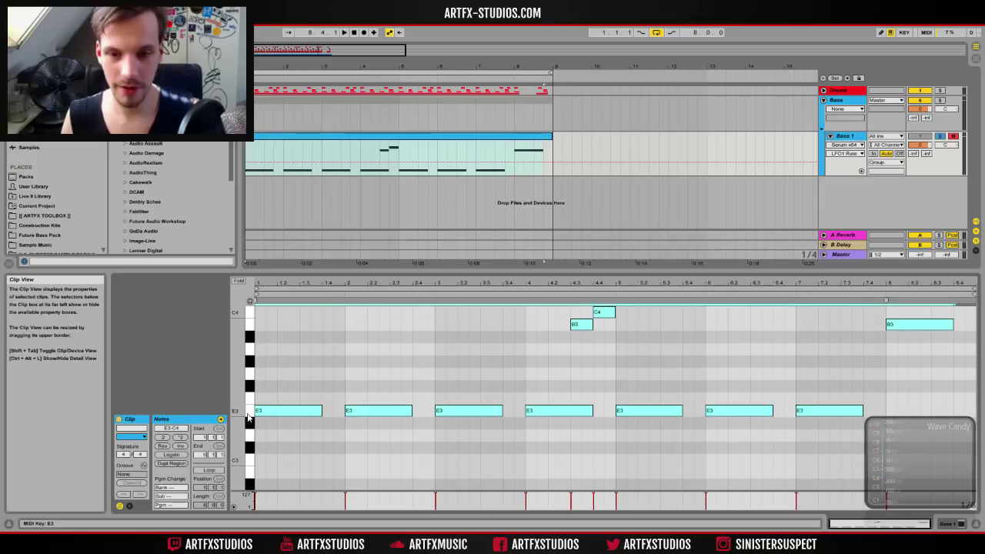
{"action": "key", "text": "shift+Down"}
{"action": "key", "text": "shift+Down"}
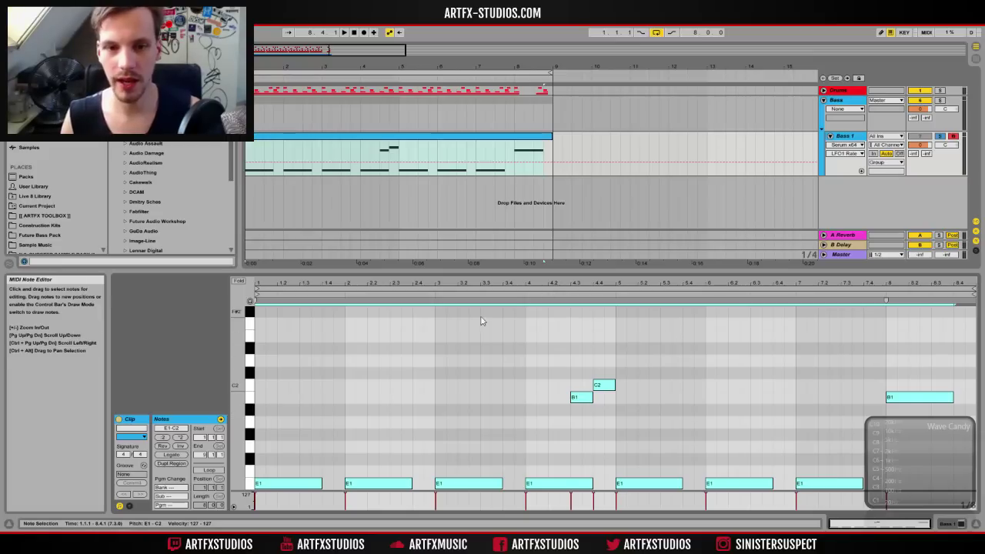
{"action": "key", "text": "space"}
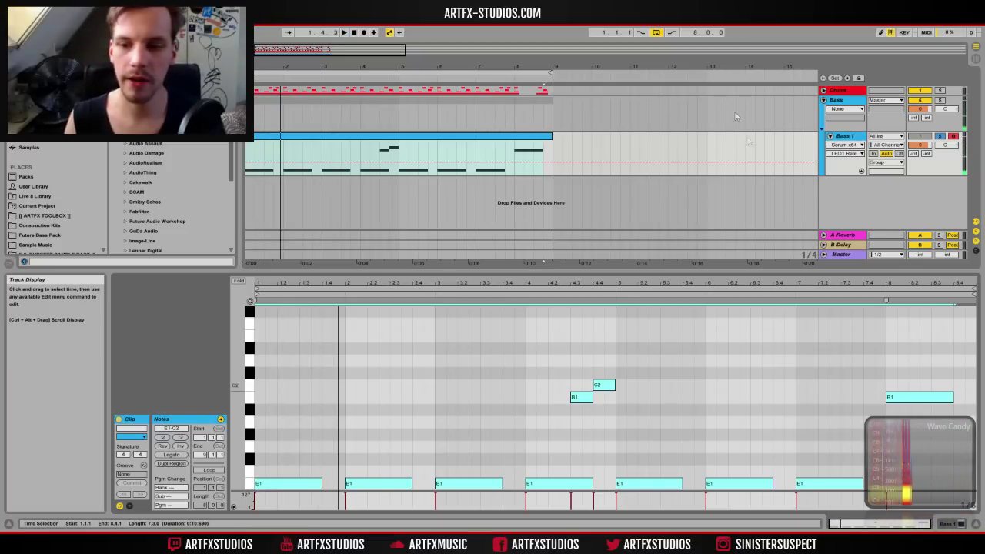
Step: Insert an audio track below Bass 1, name it Bass Fill and solo it
{"action": "right_click", "coordinate": [850, 144]}
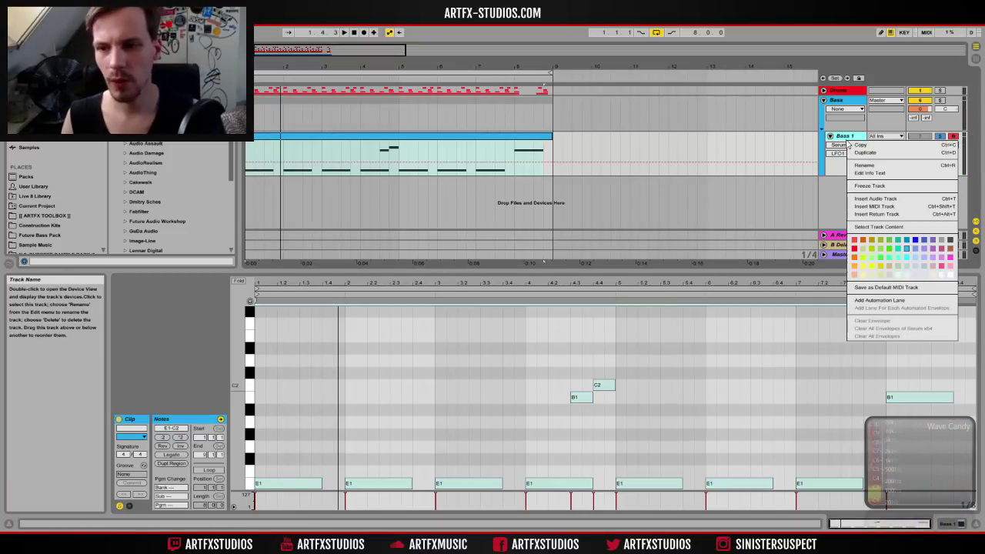
{"action": "left_click", "coordinate": [875, 198]}
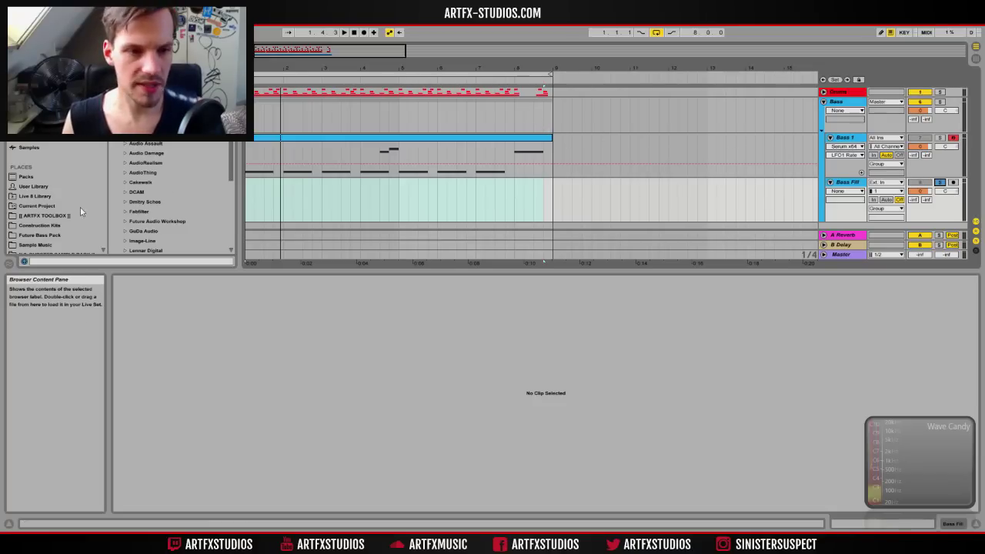
Step: Browse the bass samples in the ARTFX TOOLBOX folder for the Neuro Wide Mods files
{"action": "left_click", "coordinate": [62, 216]}
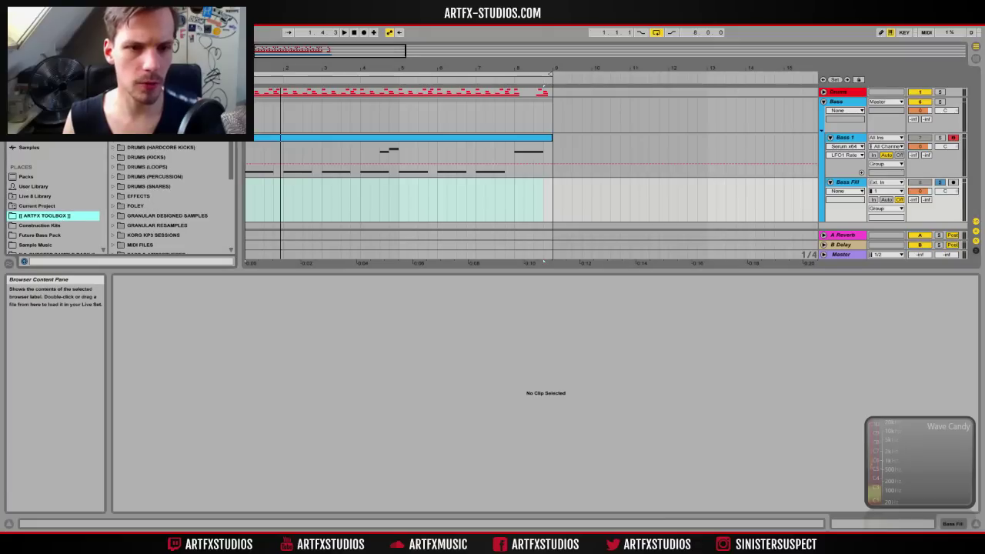
{"action": "left_click", "coordinate": [113, 89]}
{"action": "scroll", "coordinate": [178, 196], "scroll_direction": "down", "scroll_amount": 5}
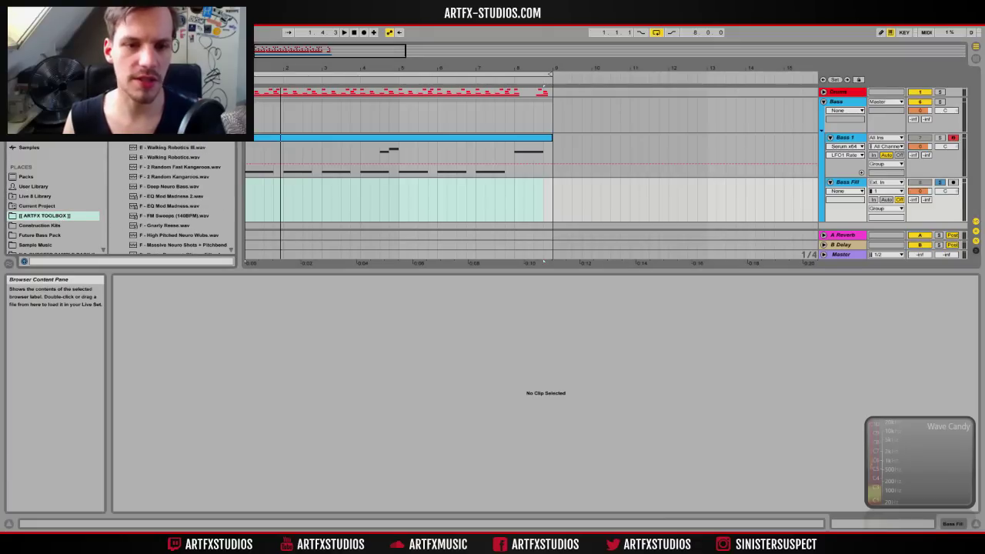
{"action": "scroll", "coordinate": [181, 198], "scroll_direction": "down", "scroll_amount": 10}
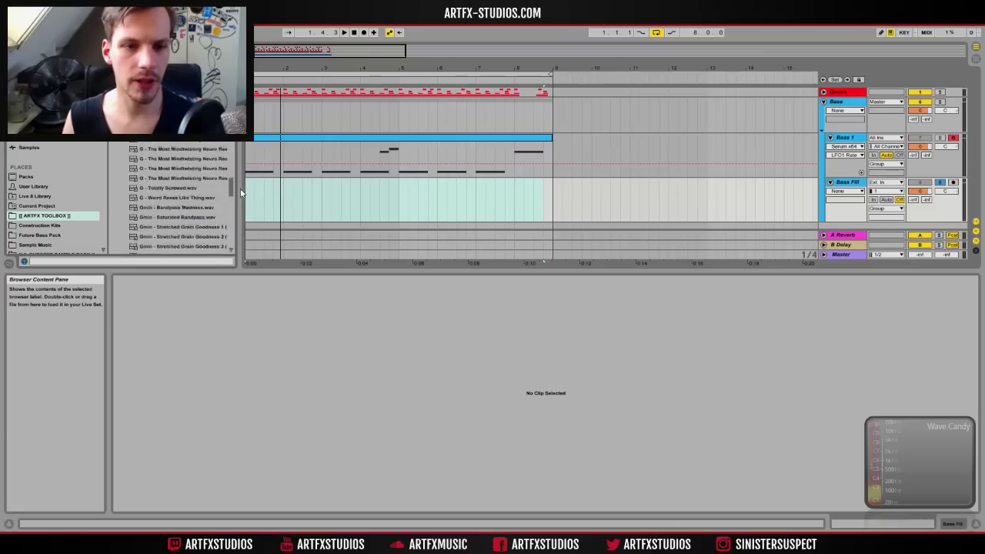
{"action": "scroll", "coordinate": [240, 188], "scroll_direction": "up", "scroll_amount": 8}
{"action": "scroll", "coordinate": [181, 199], "scroll_direction": "up", "scroll_amount": 5}
{"action": "scroll", "coordinate": [181, 198], "scroll_direction": "down", "scroll_amount": 4}
{"action": "scroll", "coordinate": [181, 200], "scroll_direction": "up", "scroll_amount": 2}
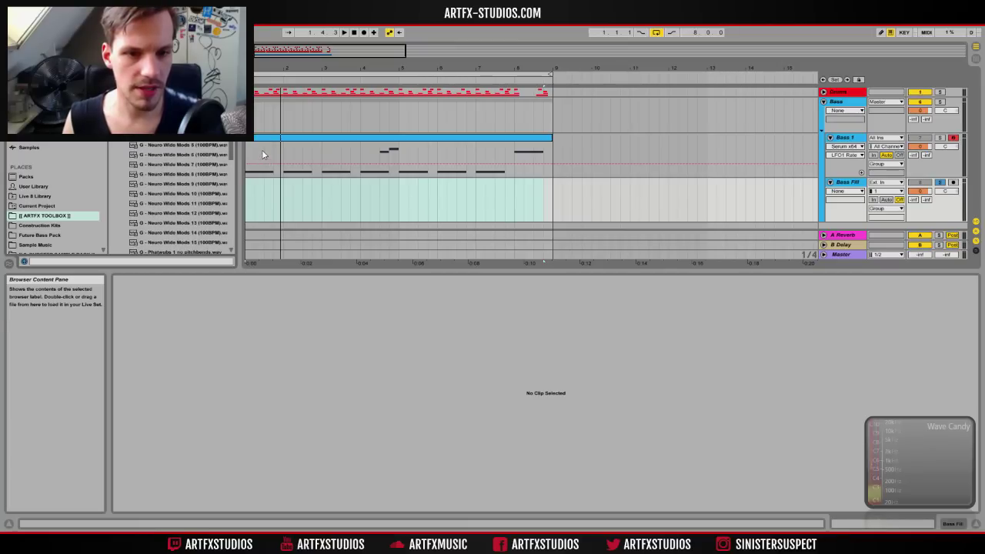
Step: Audition the Neuro Wide Mods 9, 11, 12 and 13 samples
{"action": "left_click", "coordinate": [169, 185]}
{"action": "left_click", "coordinate": [170, 204]}
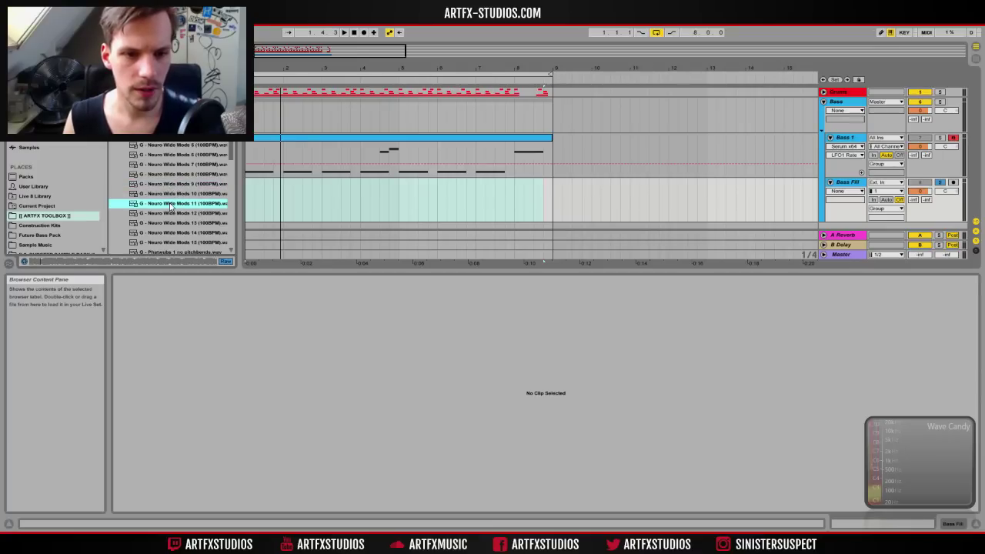
{"action": "left_click", "coordinate": [171, 213]}
{"action": "left_click", "coordinate": [171, 222]}
{"action": "scroll", "coordinate": [170, 219], "scroll_direction": "down", "scroll_amount": 3}
{"action": "scroll", "coordinate": [171, 221], "scroll_direction": "up", "scroll_amount": 3}
Step: Place the Neuro Wide Mods 10 sample at bar 1 of the Bass Fill track and turn off its warping
{"action": "left_click", "coordinate": [173, 194]}
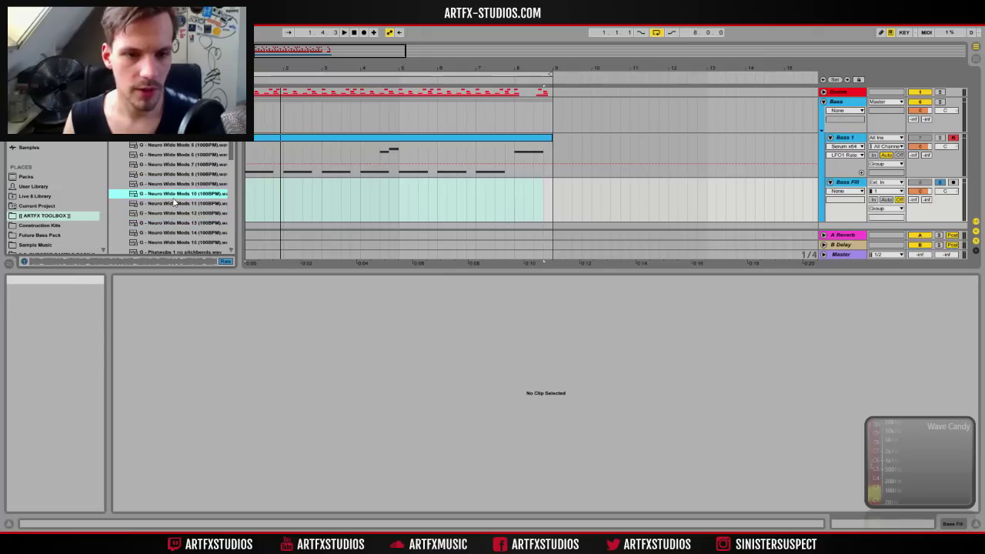
{"action": "left_click_drag", "start_coordinate": [175, 198], "coordinate": [244, 191]}
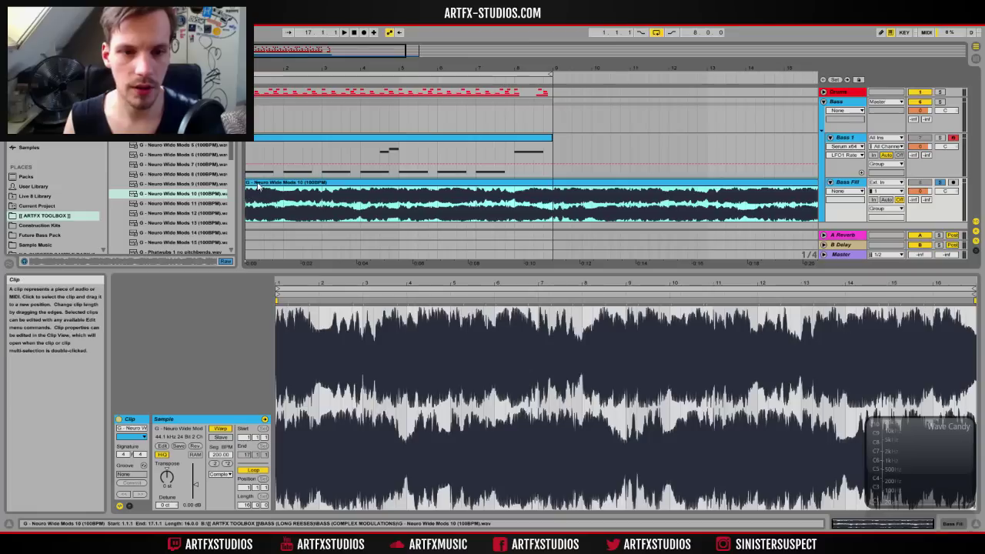
{"action": "left_click", "coordinate": [220, 427]}
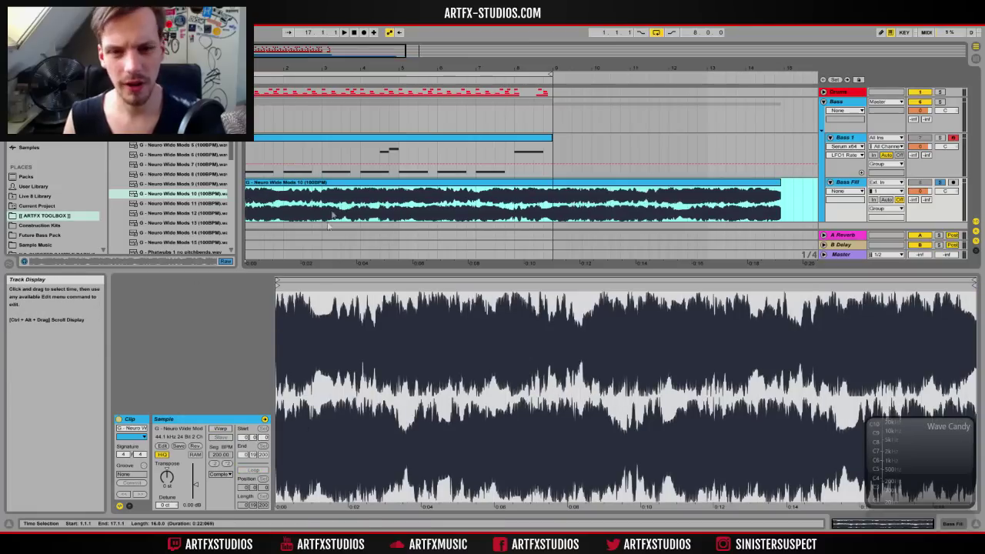
Step: Transpose the Neuro Wide Mods 10 clip down to -2 semitones
{"action": "left_click", "coordinate": [327, 193]}
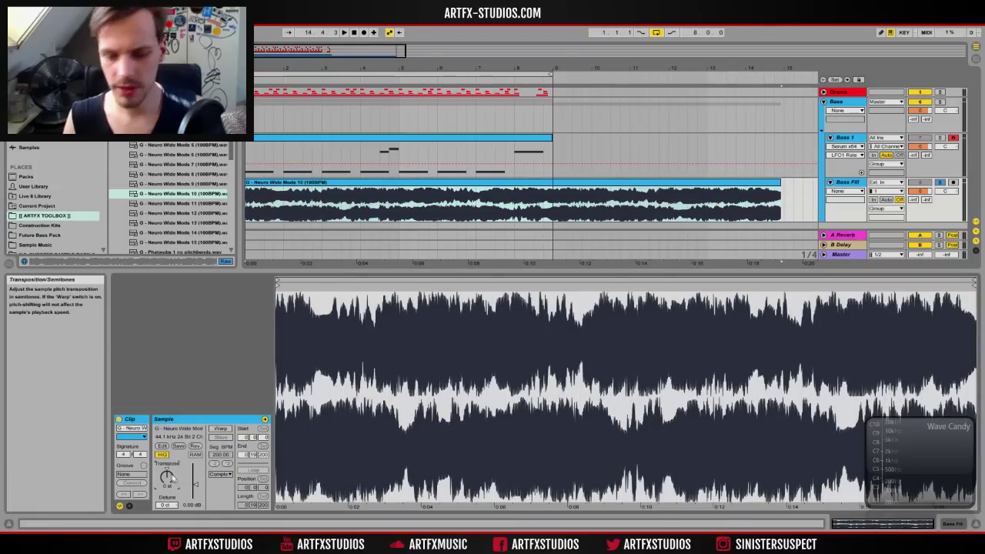
{"action": "key", "text": "Down"}
{"action": "key", "text": "Down"}
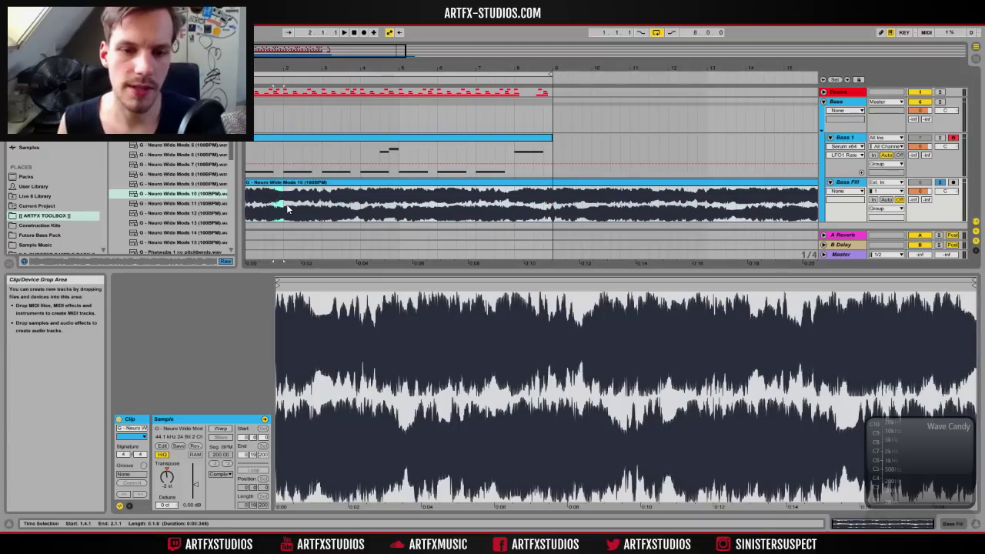
Step: Trim the Neuro Wide Mods 10 clip on Bass Fill to 1.4.1–2.1.1, deleting the audio before and after it
{"action": "left_click", "coordinate": [279, 203]}
{"action": "left_click_drag", "start_coordinate": [278, 202], "coordinate": [282, 202]}
{"action": "key", "text": "ctrl+e"}
{"action": "left_click", "coordinate": [262, 182]}
{"action": "key", "text": "Delete"}
{"action": "left_click", "coordinate": [316, 183]}
{"action": "key", "text": "Delete"}
Step: Show the fades on the Bass Fill track and give the trimmed clip a long fade-in
{"action": "left_click", "coordinate": [278, 198]}
{"action": "left_click", "coordinate": [853, 192]}
{"action": "left_click", "coordinate": [853, 207]}
{"action": "left_click_drag", "start_coordinate": [286, 68], "coordinate": [341, 195]}
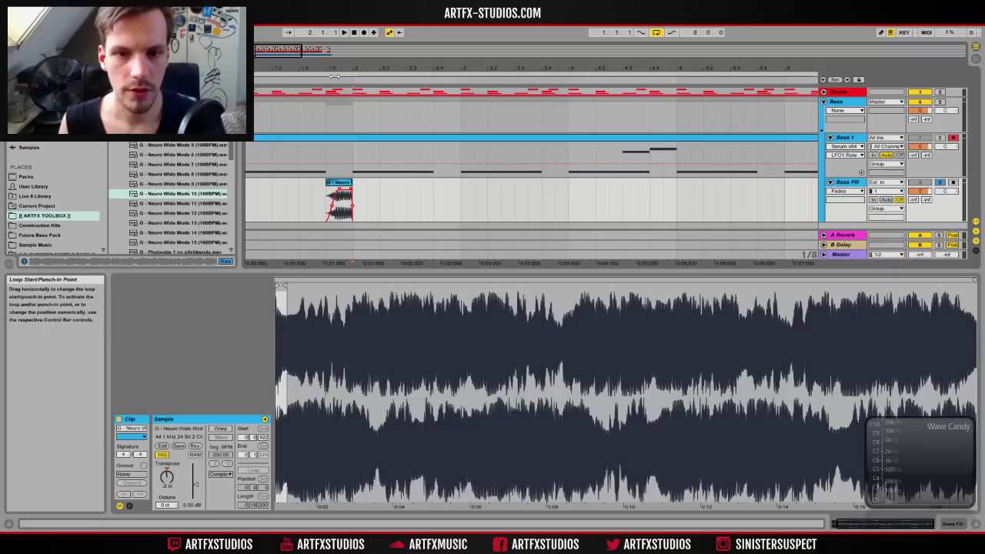
Step: Shift the trimmed clip's sample start to 0.3.453
{"action": "left_click_drag", "start_coordinate": [297, 301], "coordinate": [375, 350]}
{"action": "left_click_drag", "start_coordinate": [571, 307], "coordinate": [571, 298]}
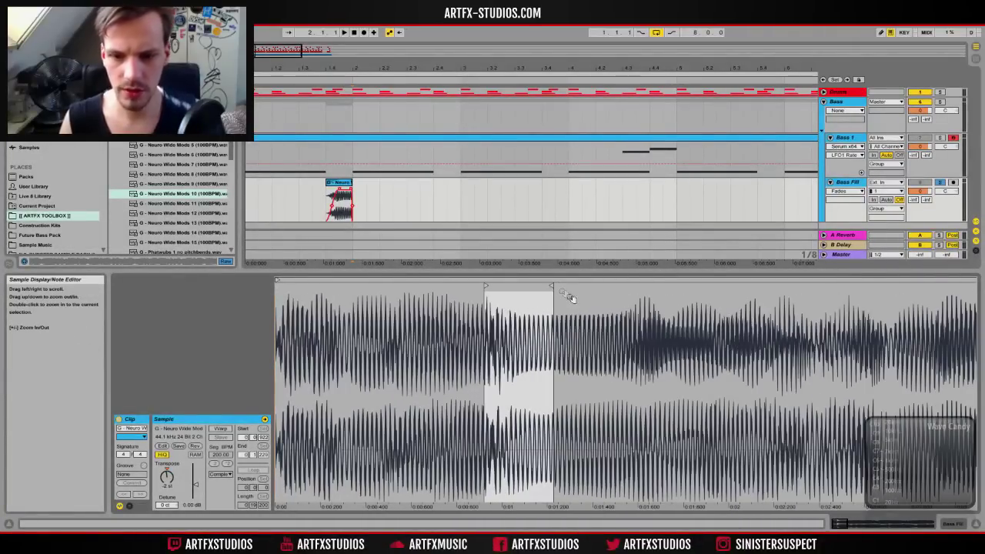
{"action": "mouse_move", "coordinate": [497, 286]}
{"action": "left_mouse_down"}
{"action": "mouse_move", "coordinate": [576, 284]}
{"action": "mouse_move", "coordinate": [584, 311]}
{"action": "mouse_move", "coordinate": [571, 311]}
{"action": "mouse_move", "coordinate": [748, 339]}
{"action": "mouse_move", "coordinate": [981, 344]}
{"action": "mouse_move", "coordinate": [596, 346]}
{"action": "left_mouse_up"}
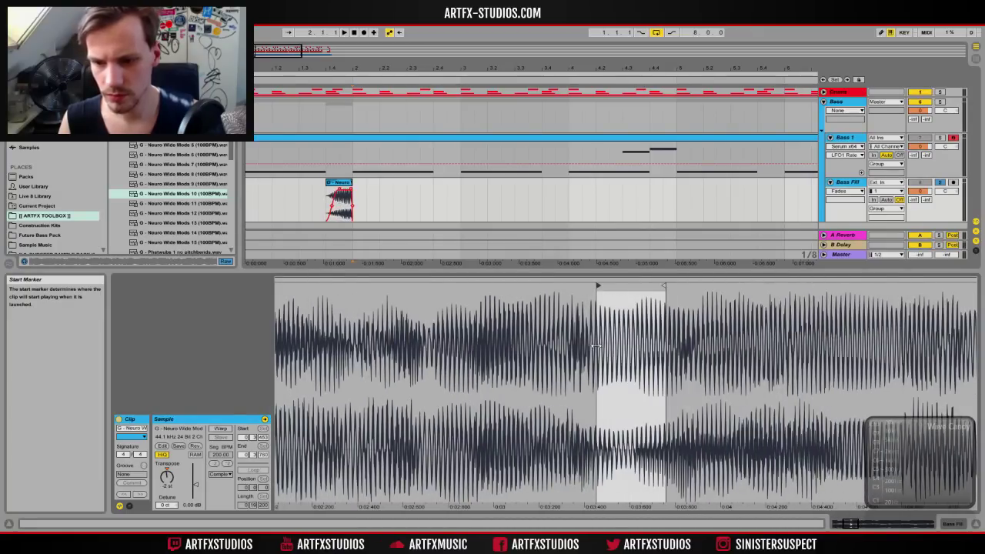
Step: Replace the clip's sample with Neuro Wide Mods 12, shift its start to 0.2.682, and reduce the clip view's height
{"action": "left_click", "coordinate": [170, 182]}
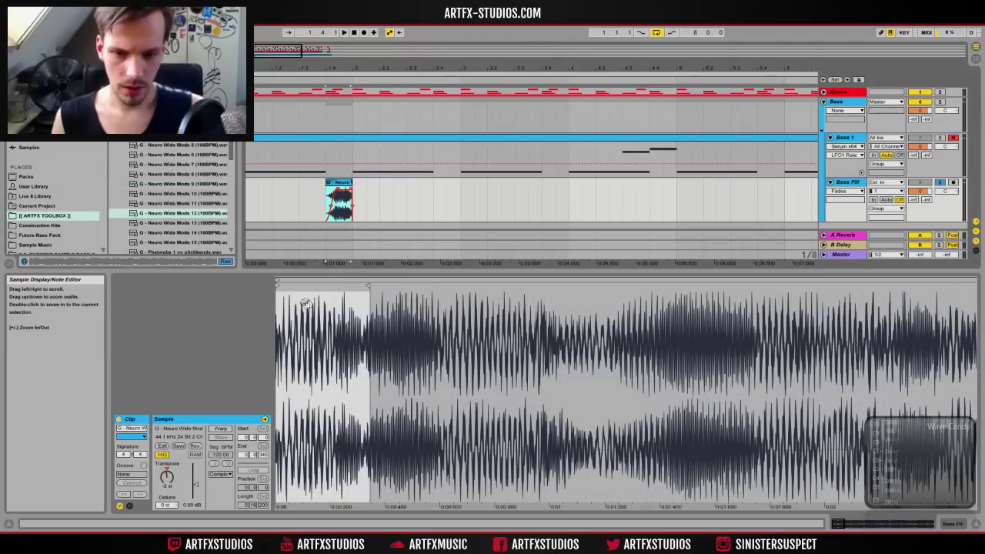
{"action": "mouse_move", "coordinate": [278, 285]}
{"action": "left_mouse_down"}
{"action": "mouse_move", "coordinate": [580, 287]}
{"action": "mouse_move", "coordinate": [814, 303]}
{"action": "mouse_move", "coordinate": [981, 339]}
{"action": "mouse_move", "coordinate": [661, 323]}
{"action": "mouse_move", "coordinate": [628, 308]}
{"action": "left_mouse_up"}
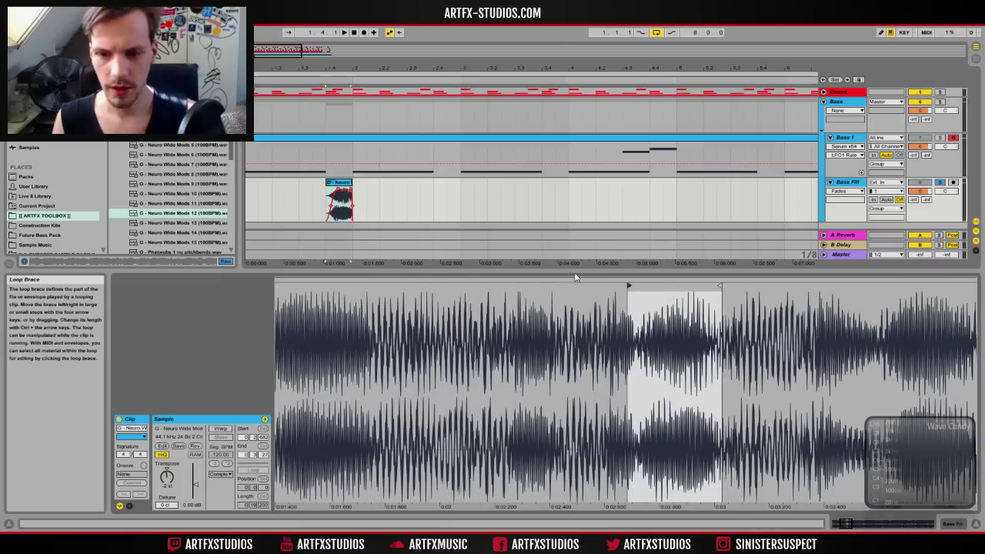
{"action": "left_click_drag", "start_coordinate": [575, 272], "coordinate": [583, 412]}
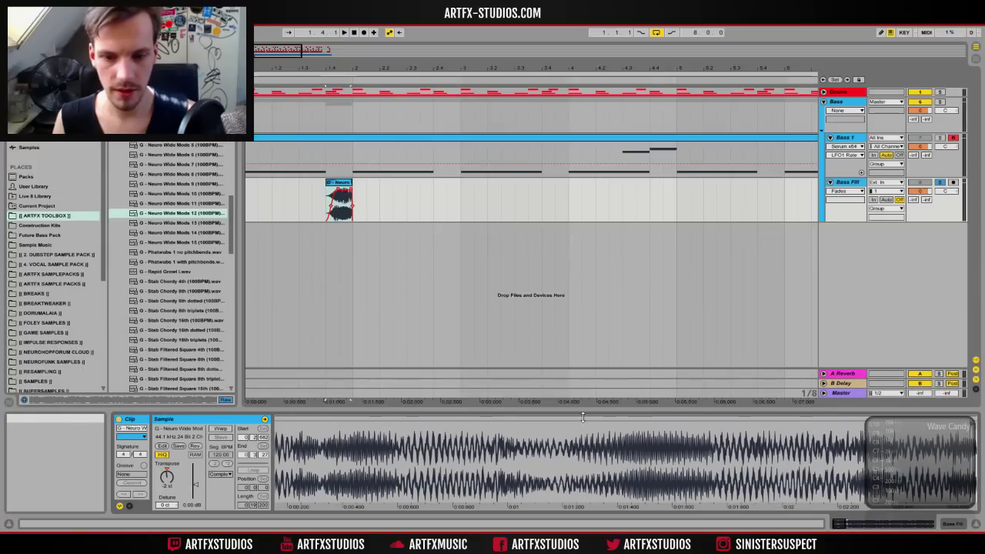
Step: Try other sample start points for the fill clip at 1.4.1, ending at 0.2.791
{"action": "left_click", "coordinate": [353, 183]}
{"action": "left_click_drag", "start_coordinate": [468, 436], "coordinate": [470, 469]}
{"action": "left_click_drag", "start_coordinate": [388, 471], "coordinate": [495, 462]}
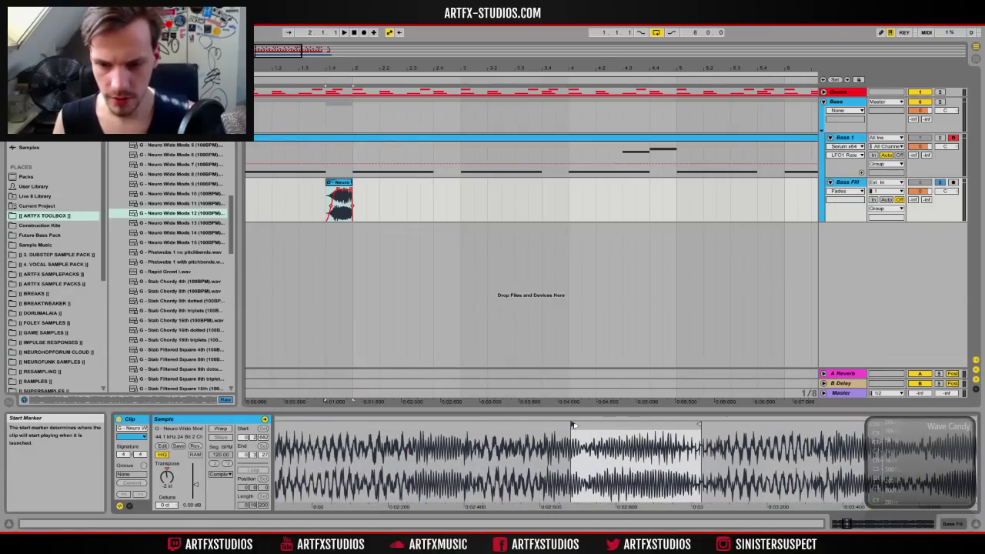
{"action": "mouse_move", "coordinate": [572, 424]}
{"action": "left_mouse_down"}
{"action": "mouse_move", "coordinate": [384, 424]}
{"action": "mouse_move", "coordinate": [405, 424]}
{"action": "left_mouse_up"}
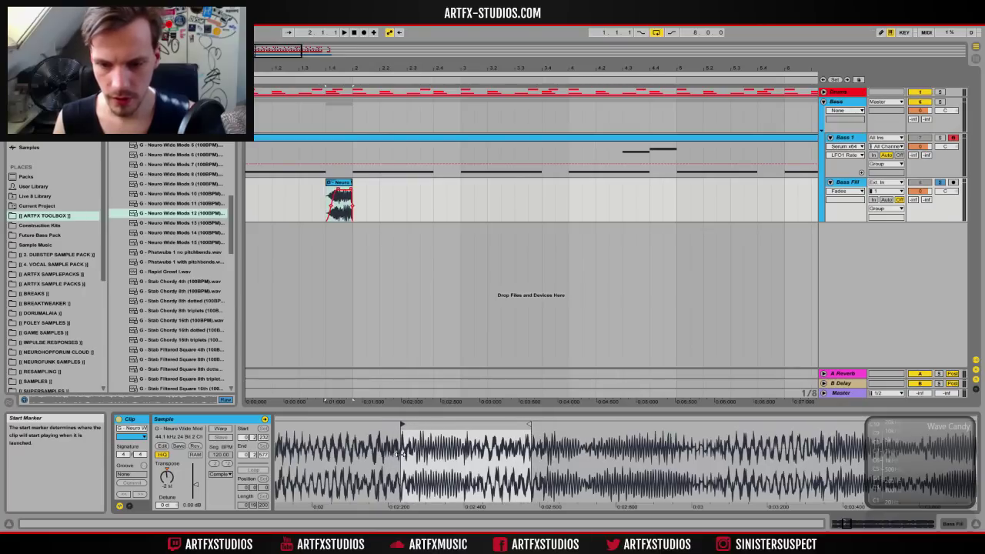
{"action": "left_click_drag", "start_coordinate": [399, 423], "coordinate": [397, 423]}
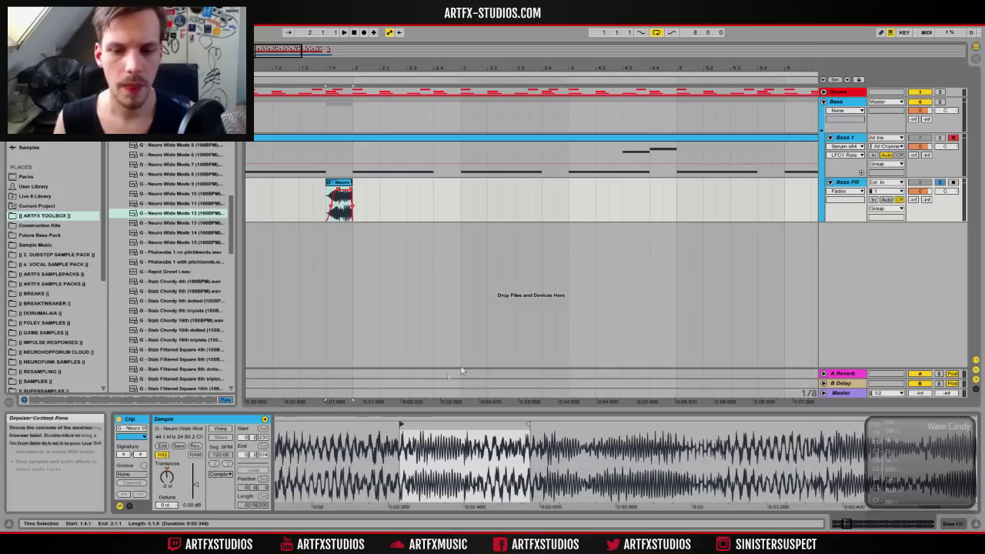
{"action": "mouse_move", "coordinate": [402, 423]}
{"action": "left_mouse_down"}
{"action": "mouse_move", "coordinate": [605, 424]}
{"action": "mouse_move", "coordinate": [594, 430]}
{"action": "mouse_move", "coordinate": [614, 433]}
{"action": "left_mouse_up"}
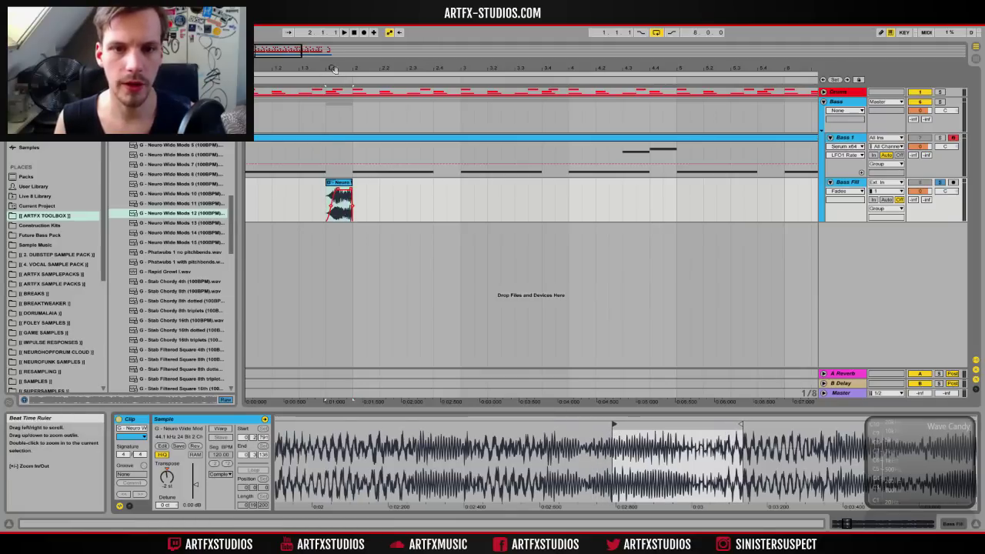
Step: Duplicate the first two bars of Bass Fill into bars 3 and 4 and delete the leftover clip sliver at 4.1.1
{"action": "left_click_drag", "start_coordinate": [332, 69], "coordinate": [331, 40]}
{"action": "left_click_drag", "start_coordinate": [312, 196], "coordinate": [269, 200]}
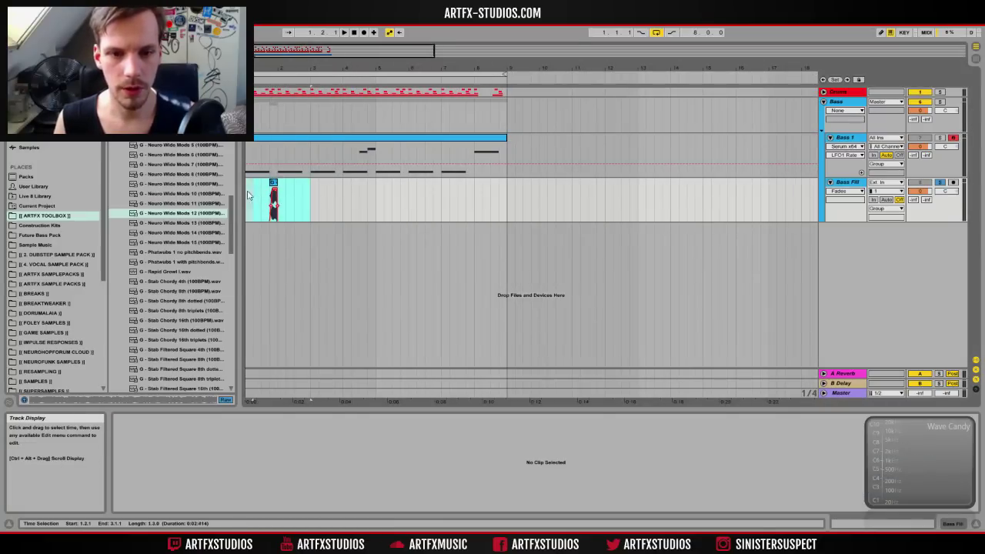
{"action": "key", "text": "ctrl+d"}
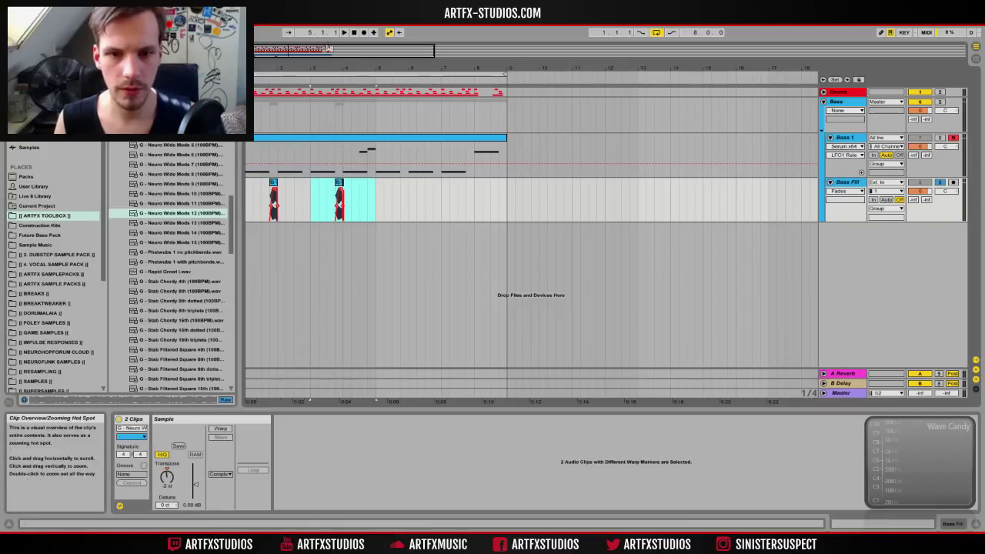
{"action": "left_click_drag", "start_coordinate": [341, 68], "coordinate": [398, 106]}
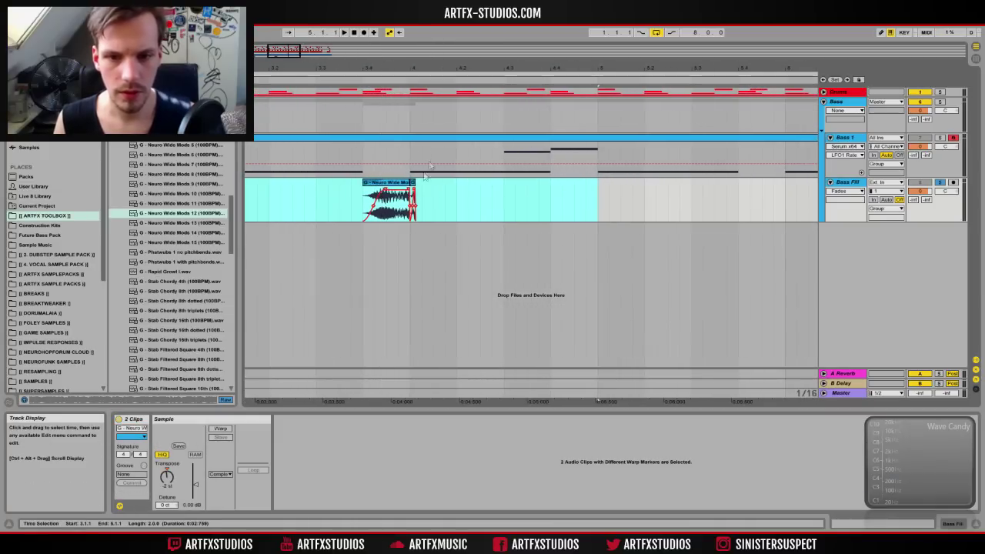
{"action": "left_click", "coordinate": [413, 183]}
{"action": "key", "text": "Delete"}
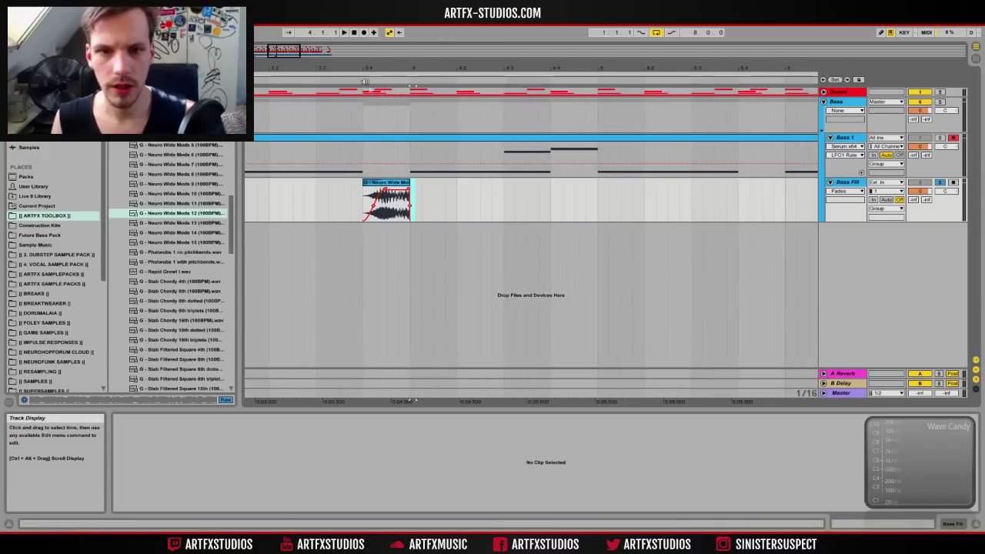
Step: Shift the sample start of the fill clip at 3.4.1 to 0.4.844
{"action": "left_click_drag", "start_coordinate": [363, 69], "coordinate": [396, 92]}
{"action": "left_click", "coordinate": [460, 184]}
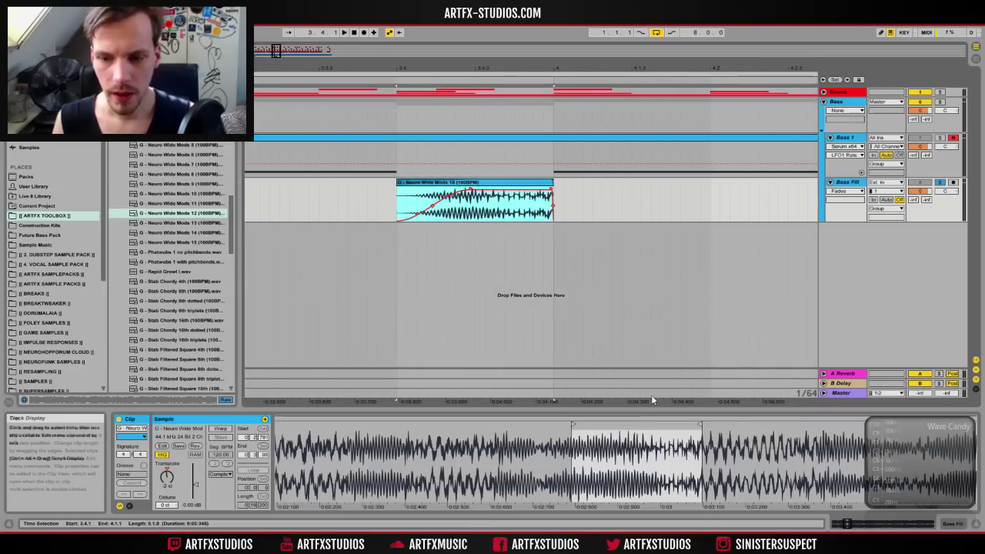
{"action": "left_click_drag", "start_coordinate": [667, 448], "coordinate": [382, 461]}
{"action": "mouse_move", "coordinate": [349, 423]}
{"action": "left_mouse_down"}
{"action": "mouse_move", "coordinate": [625, 431]}
{"action": "mouse_move", "coordinate": [795, 462]}
{"action": "left_mouse_up"}
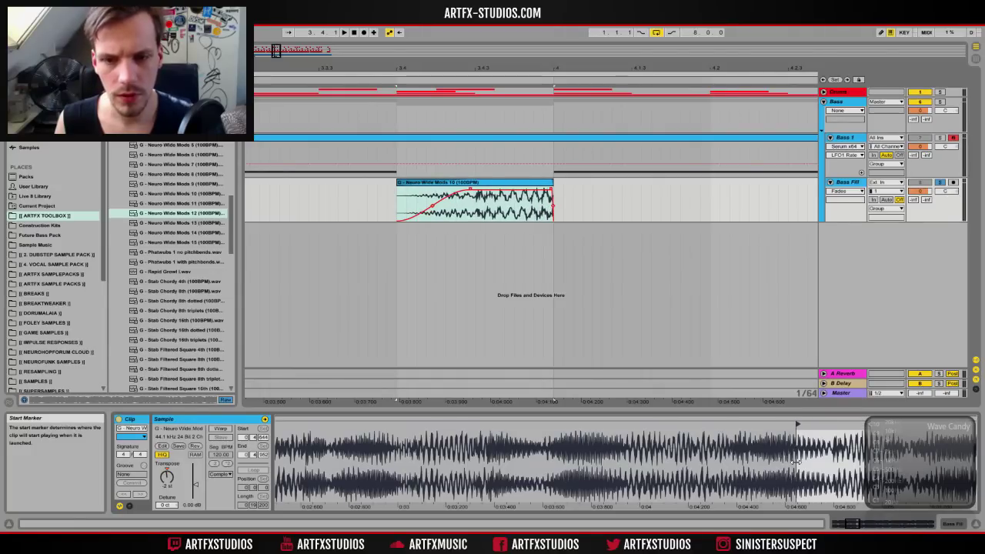
Step: Duplicate the first four bars of the Bass Fill track into bars 5 to 8
{"action": "left_click_drag", "start_coordinate": [453, 69], "coordinate": [484, 25]}
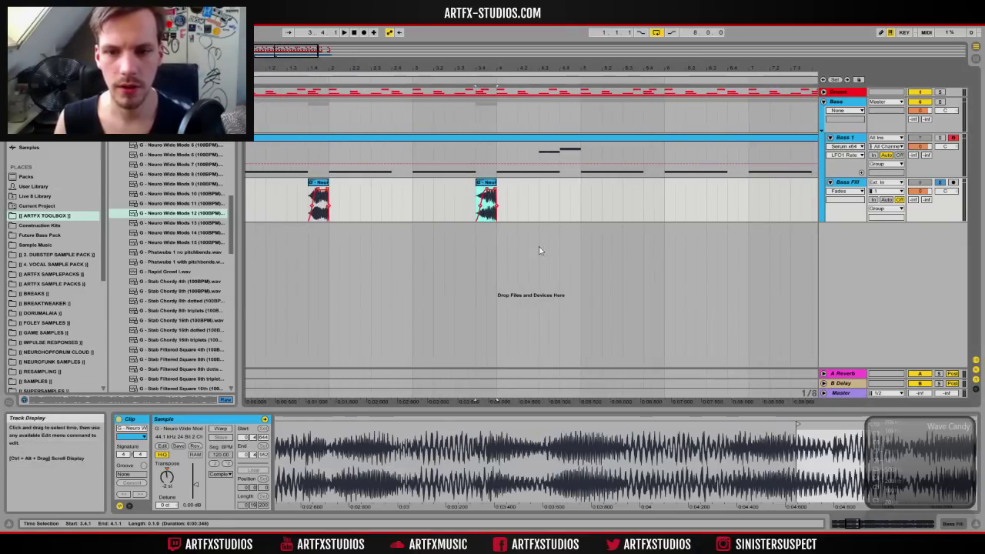
{"action": "left_click_drag", "start_coordinate": [540, 64], "coordinate": [352, 48]}
{"action": "left_click", "coordinate": [366, 209]}
{"action": "left_click_drag", "start_coordinate": [366, 210], "coordinate": [243, 221]}
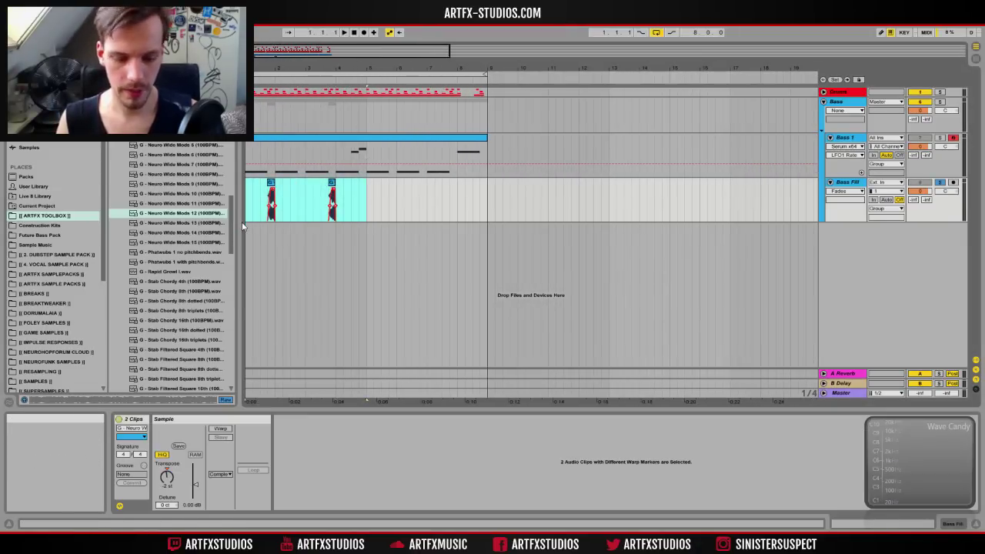
{"action": "key", "text": "ctrl+d"}
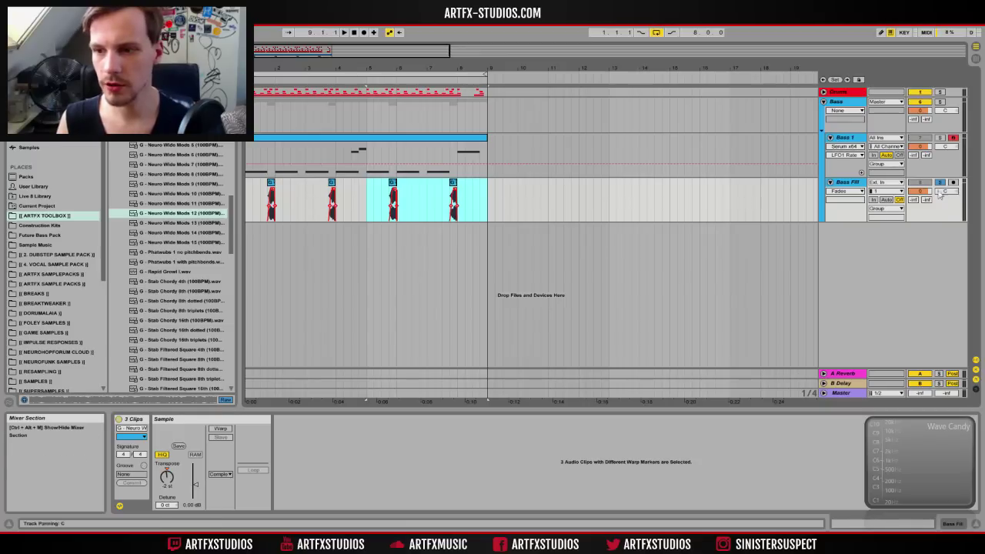
Step: Audition the fills with the loop and move the sample start of the clip at 3.4.1 to 0.4.568
{"action": "left_click", "coordinate": [271, 184]}
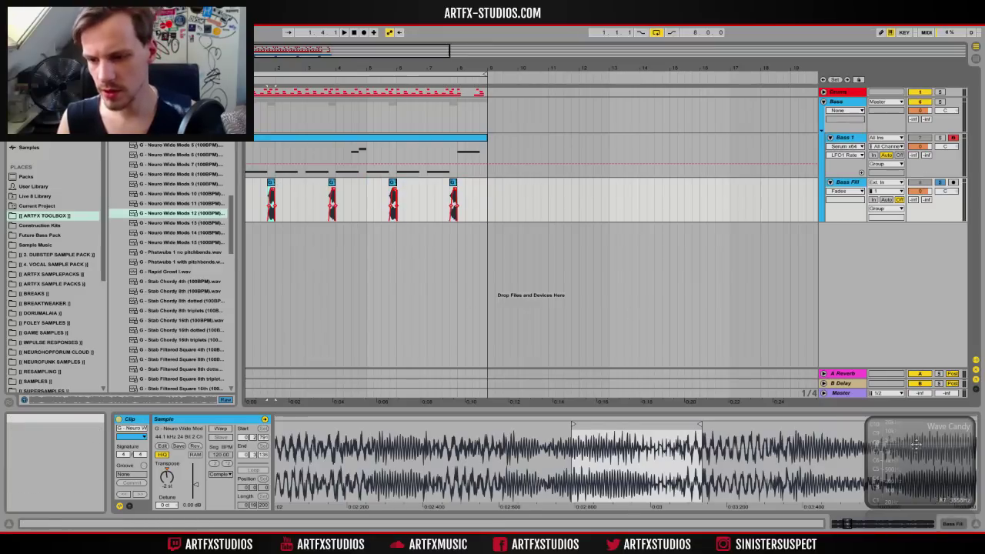
{"action": "key", "text": "shift+Tab"}
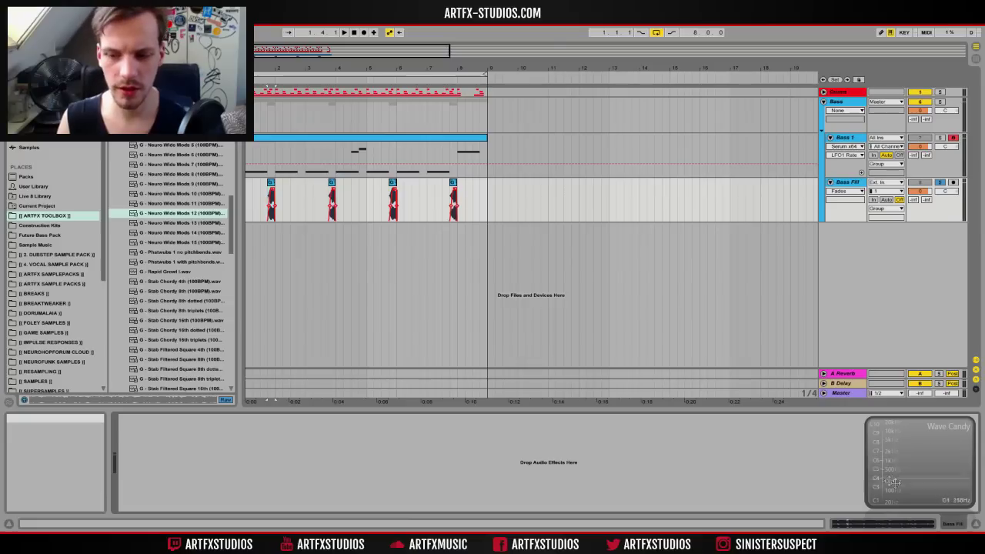
{"action": "key", "text": "space"}
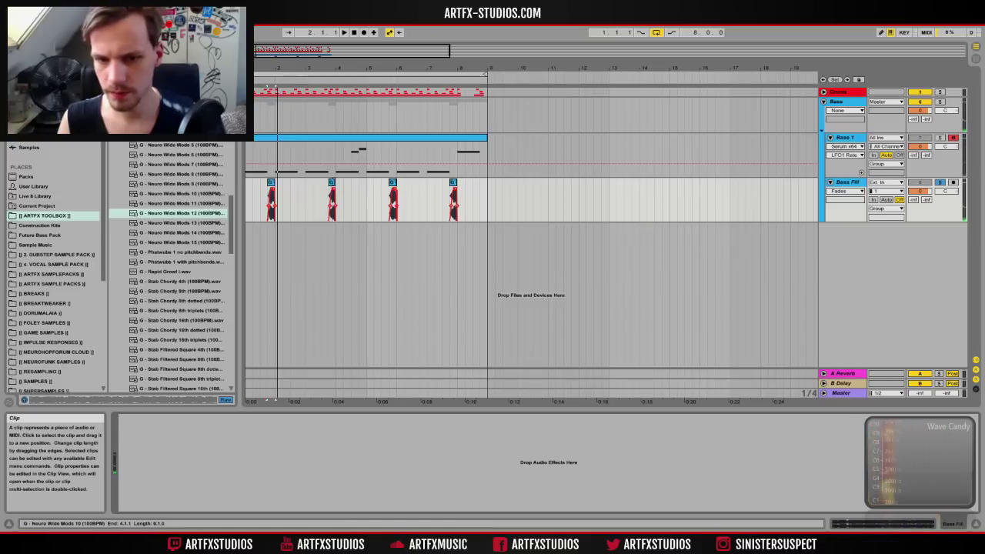
{"action": "left_click", "coordinate": [333, 184]}
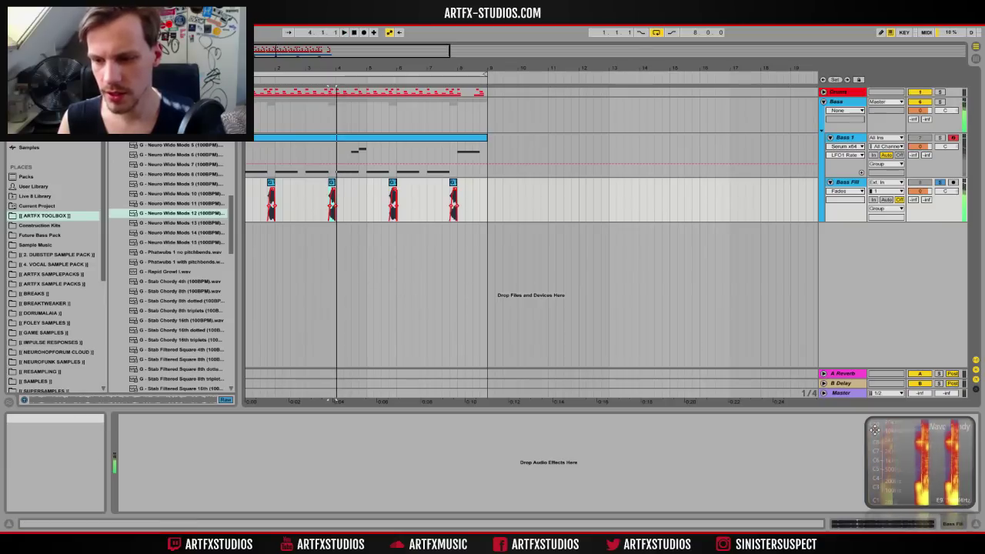
{"action": "left_click", "coordinate": [333, 185]}
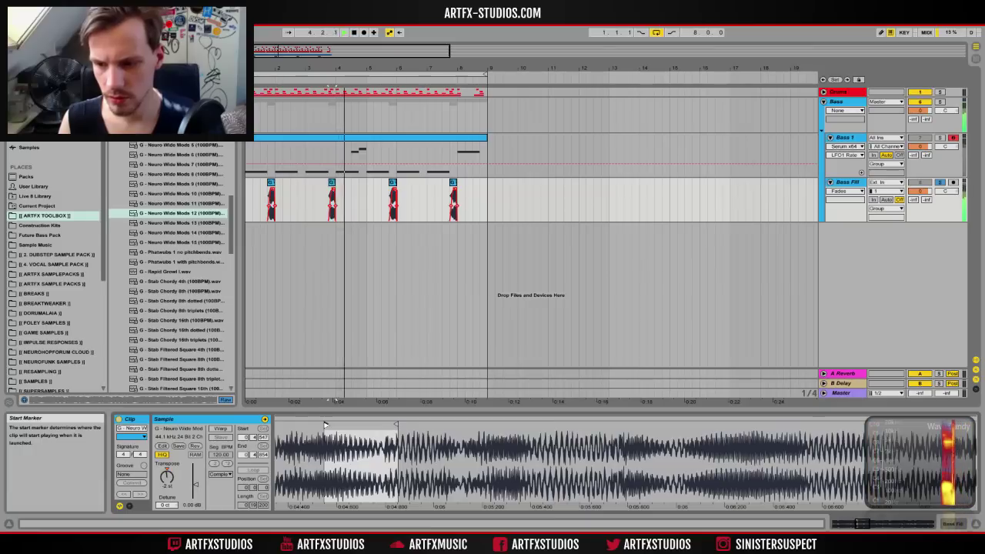
{"action": "left_click_drag", "start_coordinate": [326, 425], "coordinate": [331, 425]}
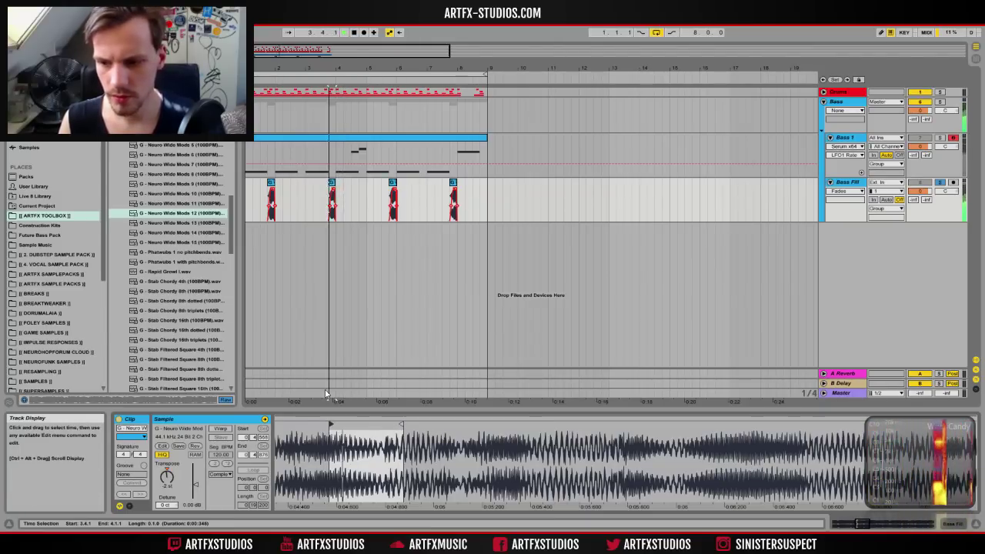
Step: Move the sample start of the first fill clip at 1.4.1 to 0.0.671, checking it by playback
{"action": "left_click", "coordinate": [270, 182]}
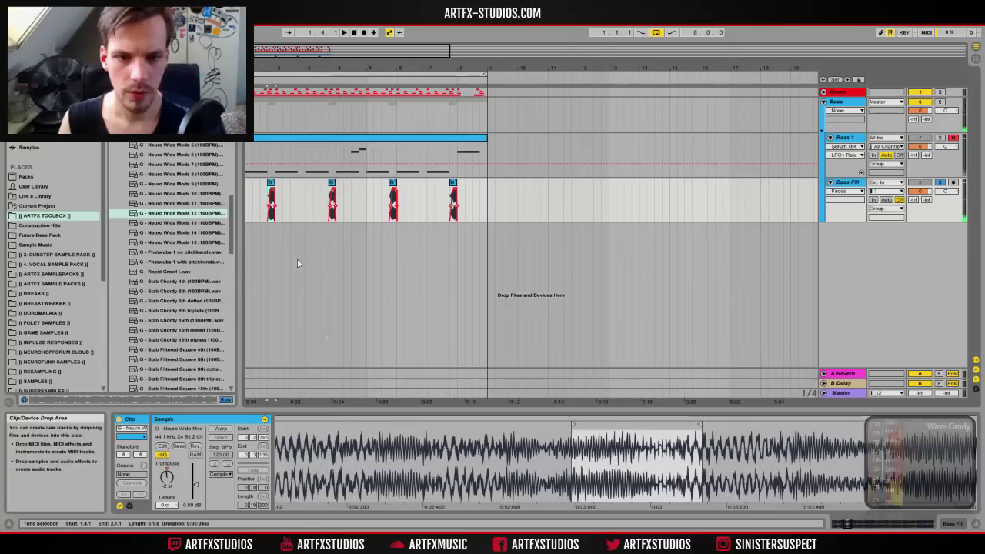
{"action": "mouse_move", "coordinate": [572, 422]}
{"action": "left_mouse_down"}
{"action": "mouse_move", "coordinate": [344, 424]}
{"action": "mouse_move", "coordinate": [288, 445]}
{"action": "mouse_move", "coordinate": [418, 446]}
{"action": "mouse_move", "coordinate": [504, 421]}
{"action": "mouse_move", "coordinate": [347, 430]}
{"action": "mouse_move", "coordinate": [329, 454]}
{"action": "left_mouse_up"}
{"action": "key", "text": "space"}
{"action": "key", "text": "space"}
{"action": "key", "text": "space"}
{"action": "key", "text": "space"}
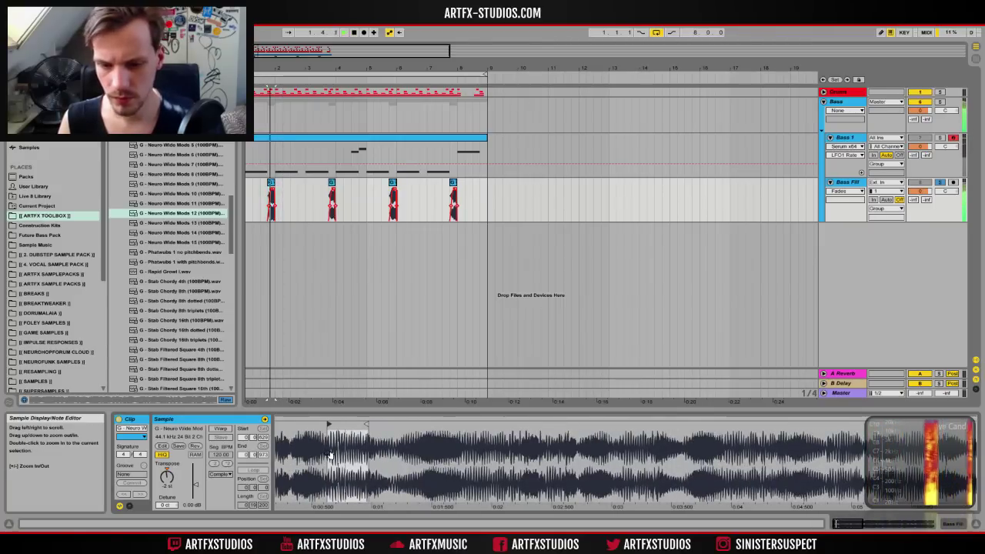
{"action": "left_click_drag", "start_coordinate": [328, 425], "coordinate": [334, 425]}
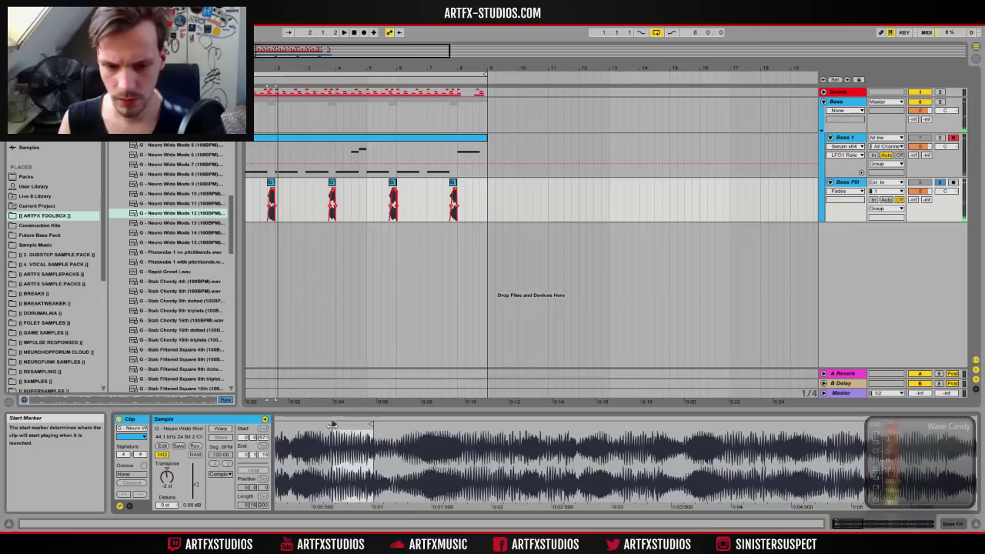
{"action": "key", "text": "space"}
{"action": "key", "text": "space"}
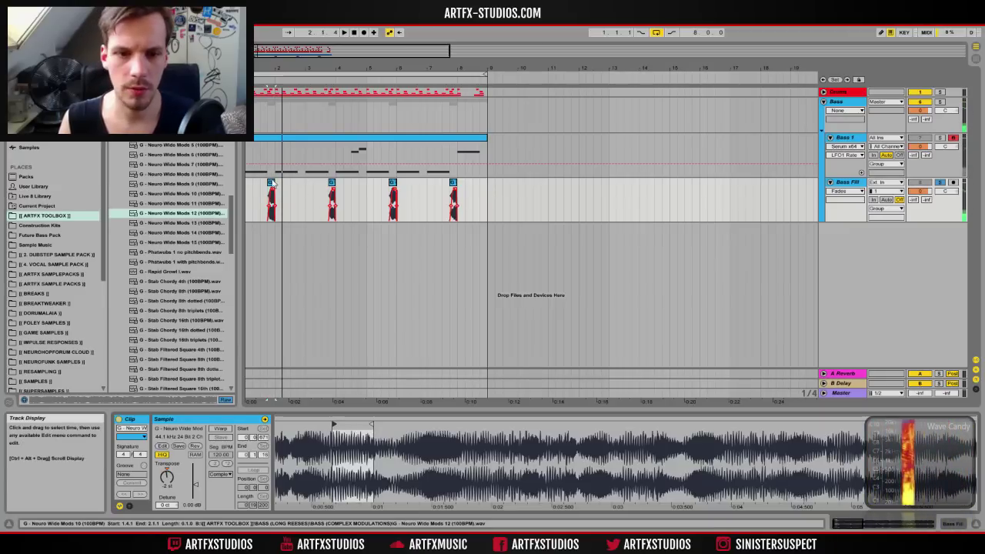
Step: Copy the first fill clip to 5.4.1 and delete the leftover clip sliver at 6.1.1
{"action": "left_click", "coordinate": [392, 192]}
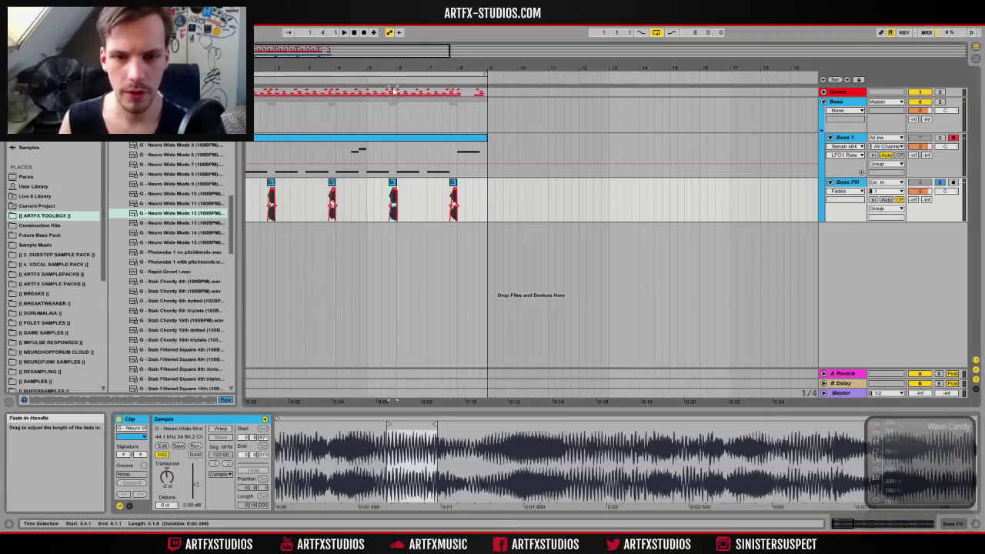
{"action": "left_click_drag", "start_coordinate": [389, 71], "coordinate": [386, 126]}
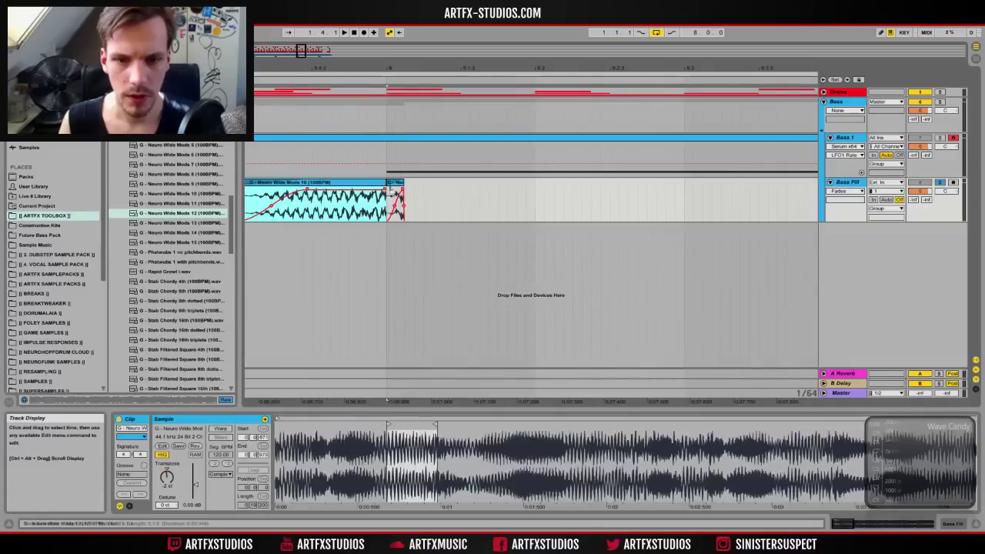
{"action": "left_click", "coordinate": [394, 183]}
{"action": "key", "text": "Delete"}
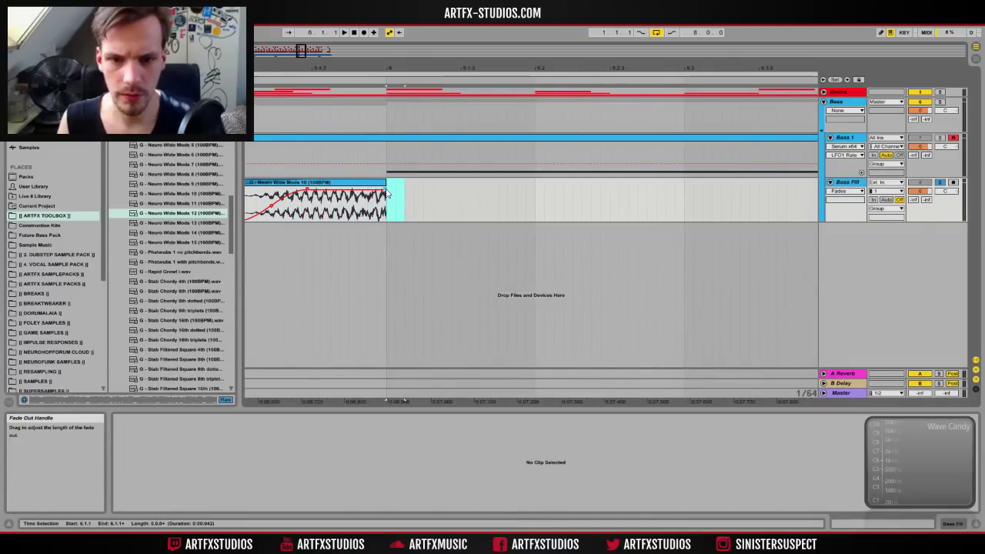
Step: Lengthen the fade-out of the fill clip that ends at 6.1.1
{"action": "left_click", "coordinate": [385, 194]}
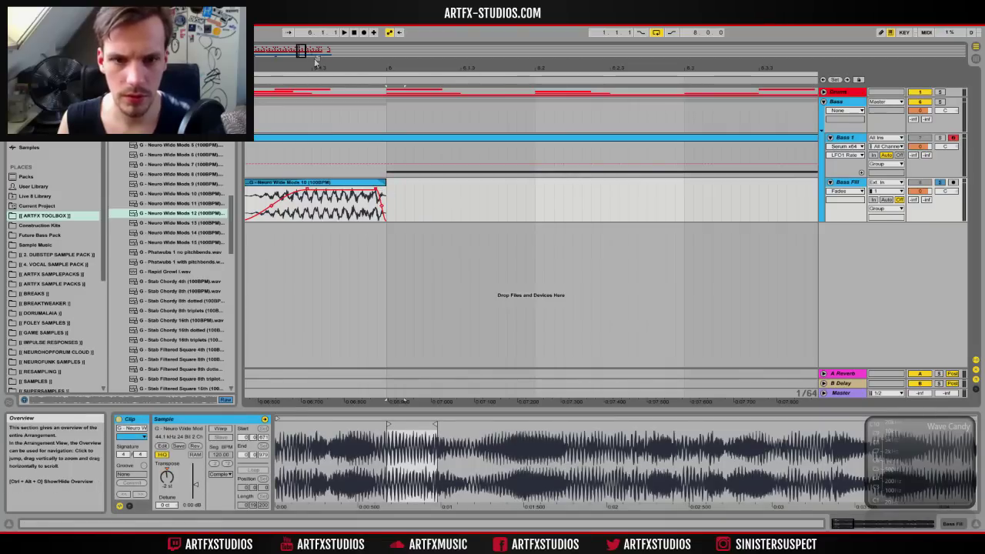
{"action": "mouse_move", "coordinate": [387, 400]}
{"action": "left_mouse_down"}
{"action": "mouse_move", "coordinate": [388, 384]}
{"action": "mouse_move", "coordinate": [389, 400]}
{"action": "left_mouse_up"}
{"action": "left_click_drag", "start_coordinate": [390, 68], "coordinate": [471, 61]}
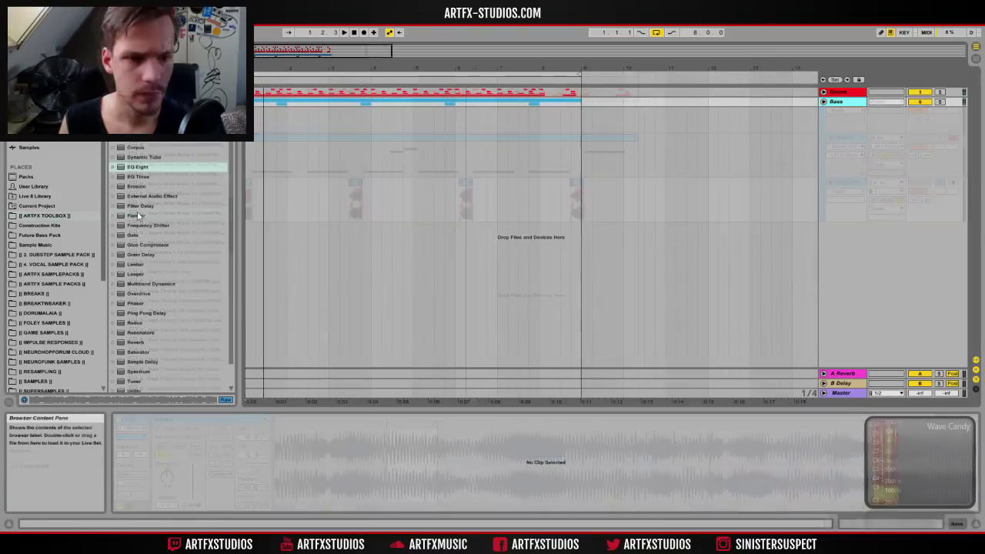
Step: Add a Glue Compressor to the Bass group's device chain
{"action": "left_click", "coordinate": [145, 246]}
{"action": "left_click_drag", "start_coordinate": [231, 425], "coordinate": [485, 403]}
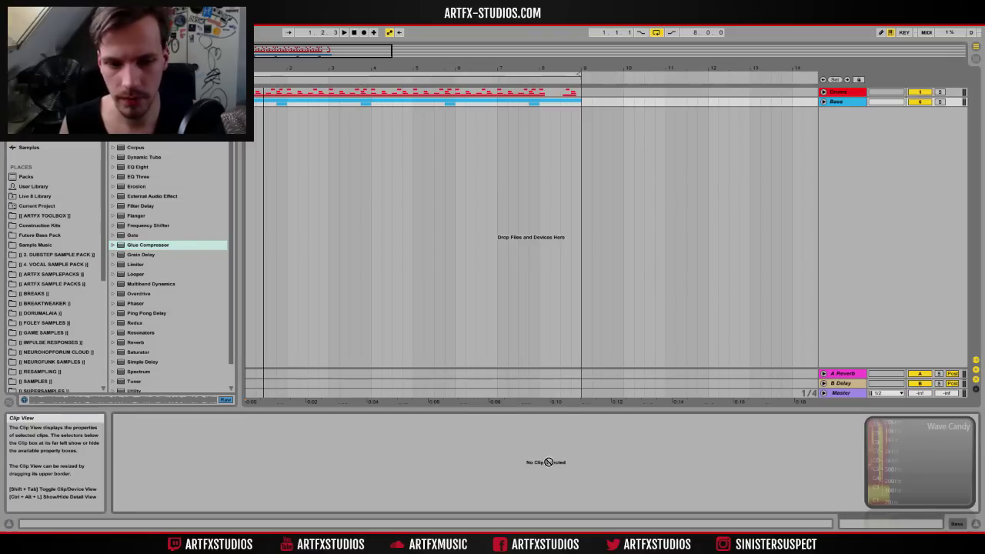
{"action": "left_click_drag", "start_coordinate": [939, 515], "coordinate": [735, 465]}
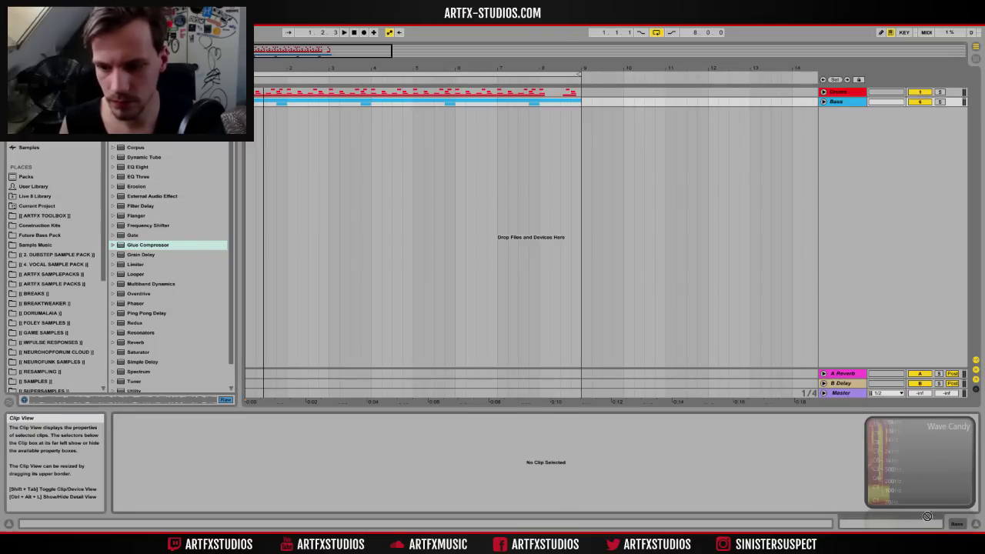
{"action": "left_click_drag", "start_coordinate": [922, 513], "coordinate": [970, 523]}
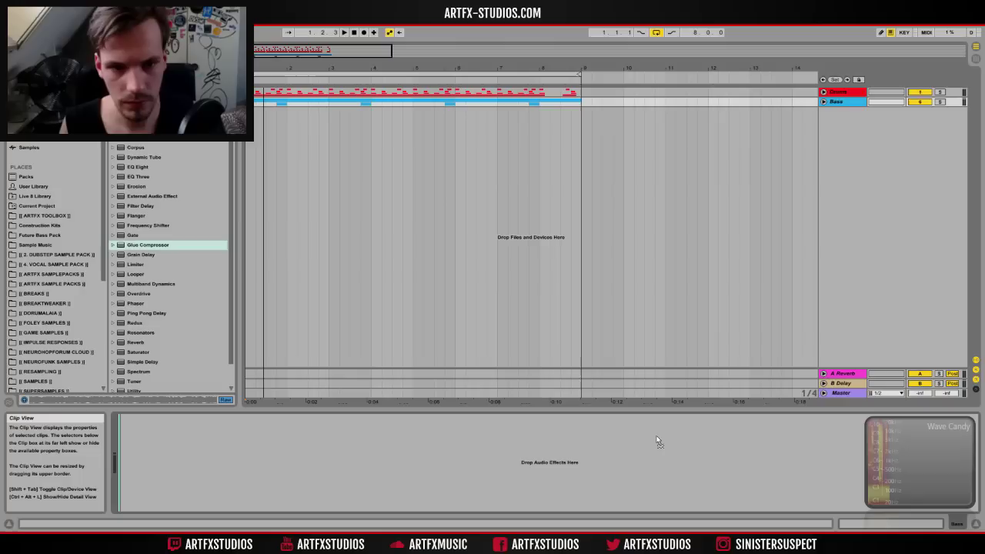
{"action": "left_click_drag", "start_coordinate": [690, 436], "coordinate": [685, 438]}
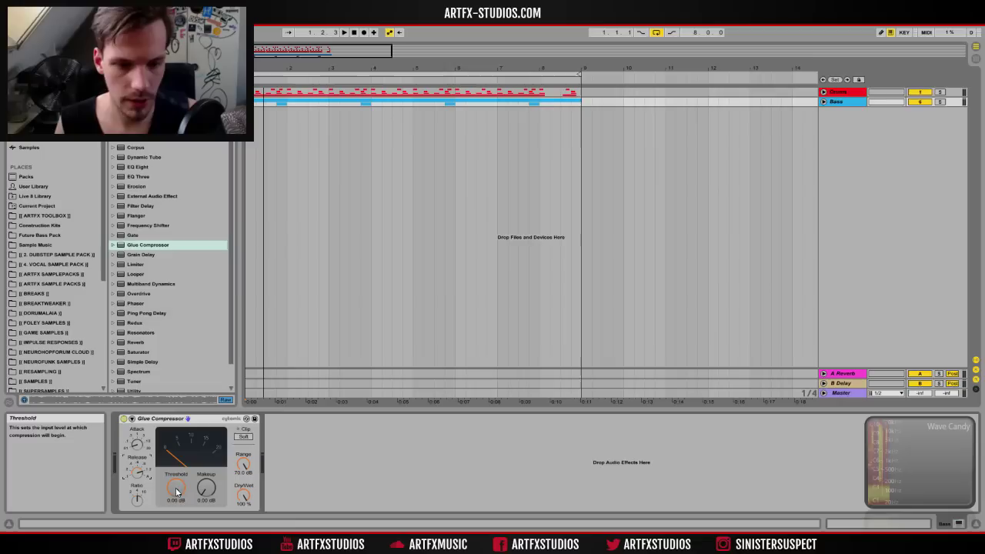
Step: Set the Bass group's Glue Compressor to -17.8 dB threshold and 11.1 dB makeup during playback, and enable its soft clipping
{"action": "left_click_drag", "start_coordinate": [176, 487], "coordinate": [176, 500]}
{"action": "key", "text": "space"}
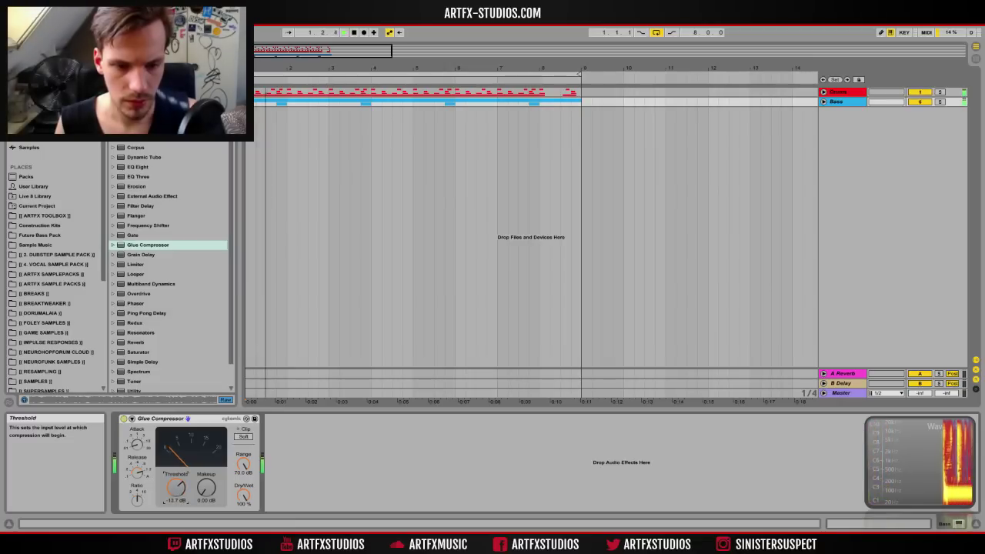
{"action": "left_click_drag", "start_coordinate": [176, 500], "coordinate": [176, 503]}
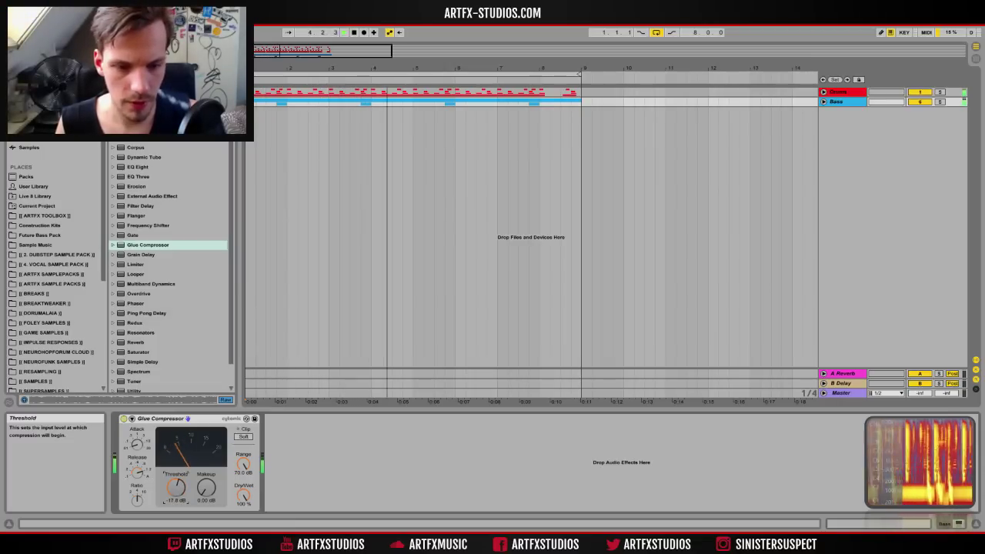
{"action": "left_click_drag", "start_coordinate": [206, 487], "coordinate": [207, 476]}
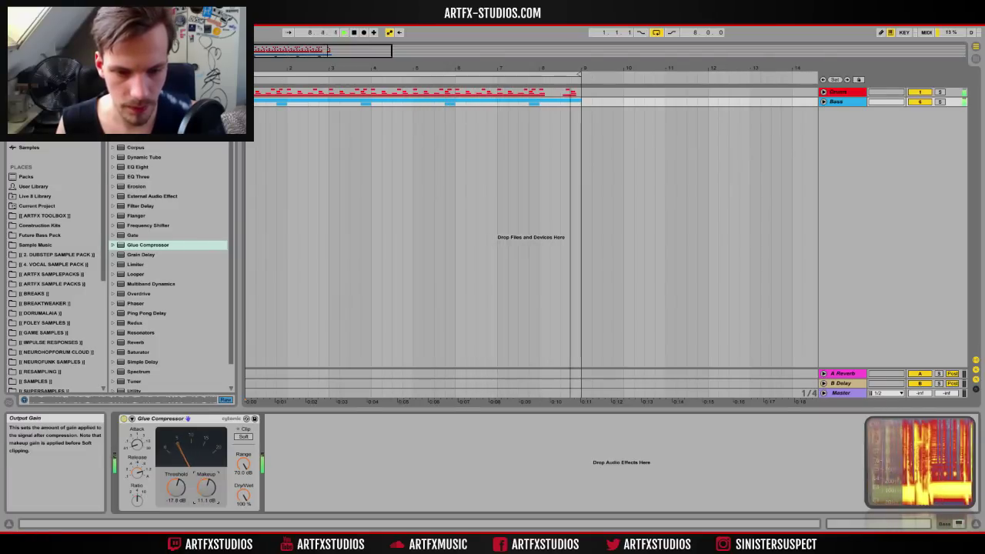
{"action": "left_click", "coordinate": [243, 436]}
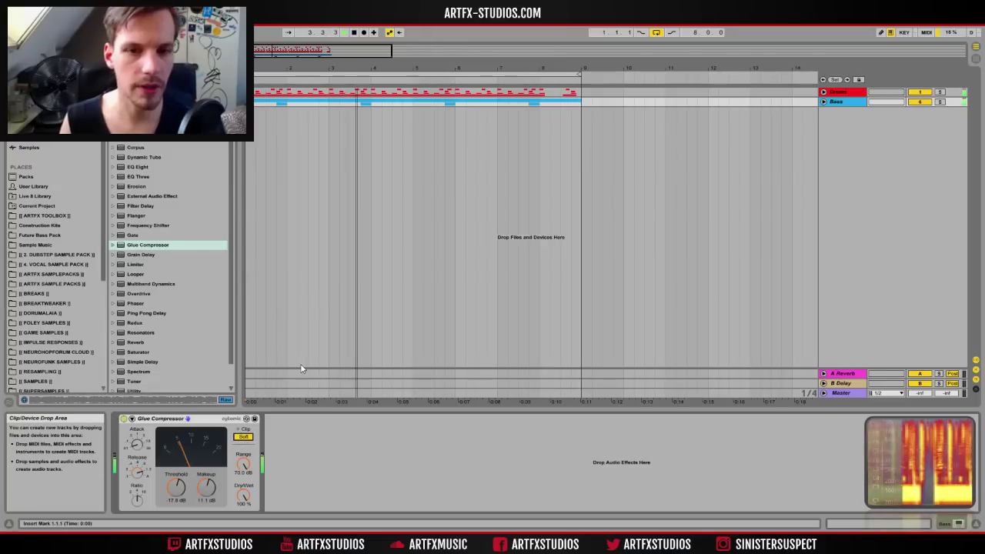
Step: Add a second Glue Compressor to the Bass group, sidechained from Kick with sidechain EQ at 858 Hz and threshold at -15.9 dB
{"action": "left_click_drag", "start_coordinate": [148, 246], "coordinate": [350, 450]}
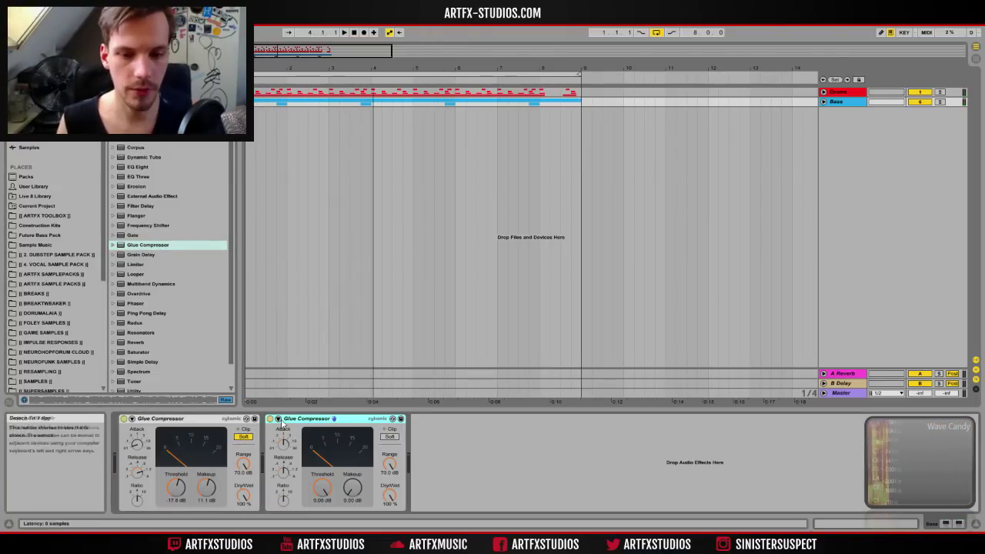
{"action": "left_click", "coordinate": [279, 419]}
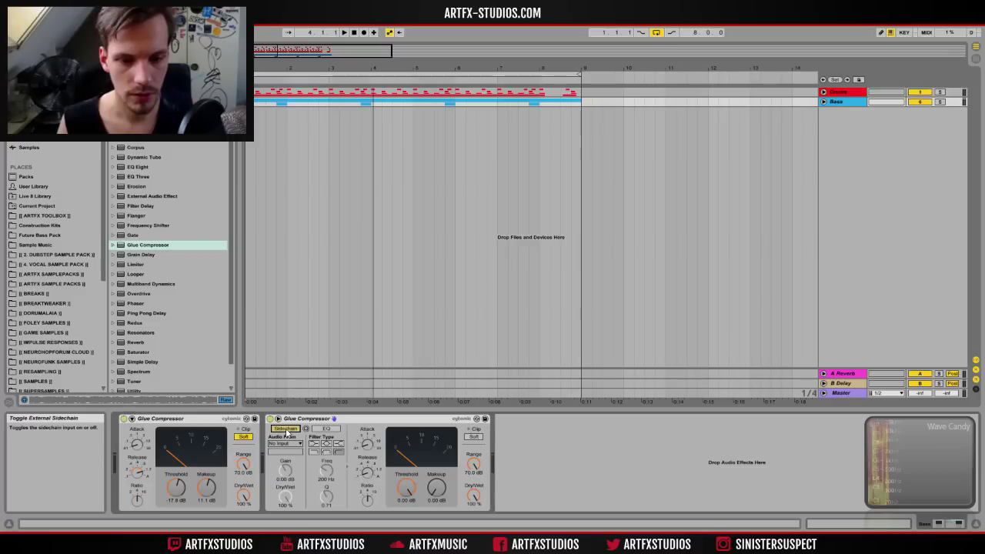
{"action": "left_click", "coordinate": [288, 444]}
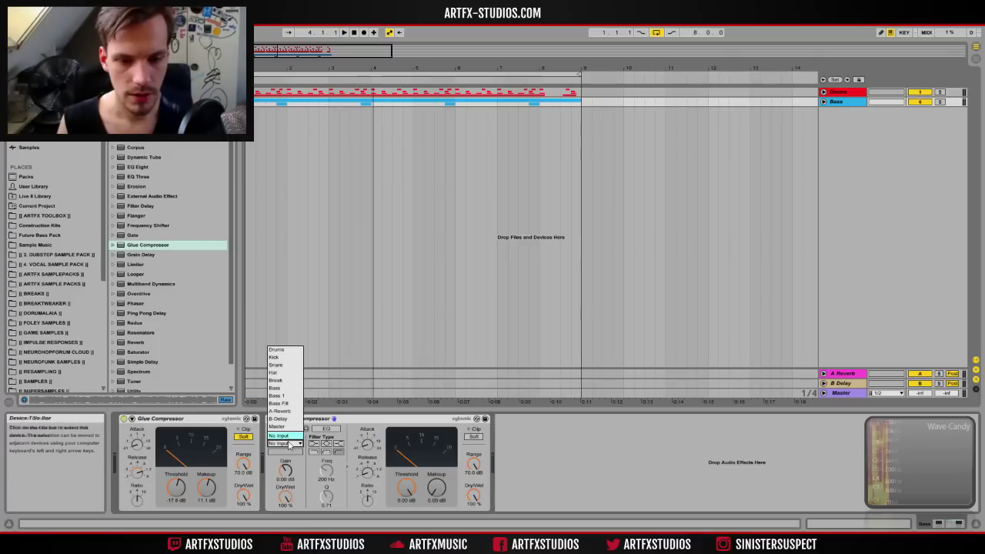
{"action": "left_click", "coordinate": [280, 359]}
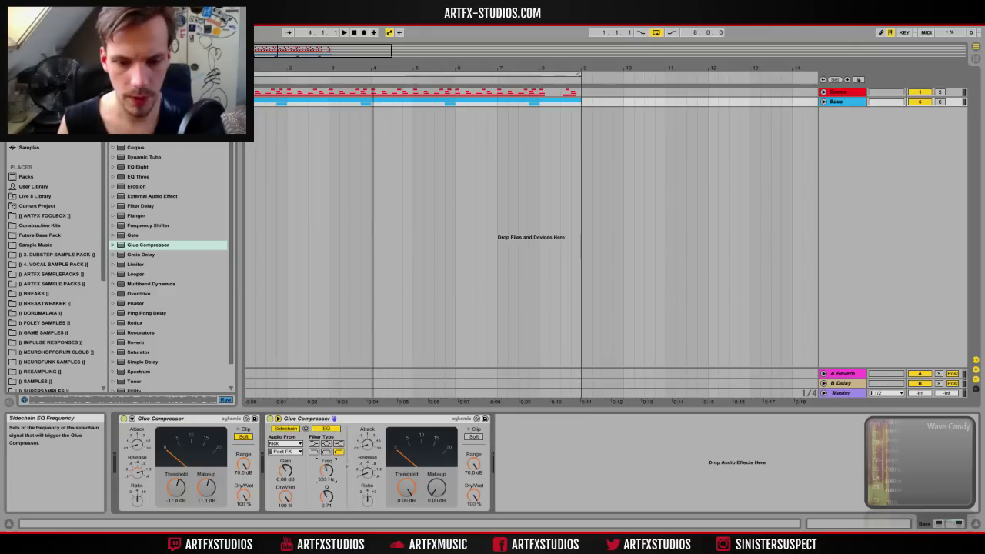
{"action": "key", "text": "space"}
{"action": "left_click_drag", "start_coordinate": [406, 486], "coordinate": [406, 506]}
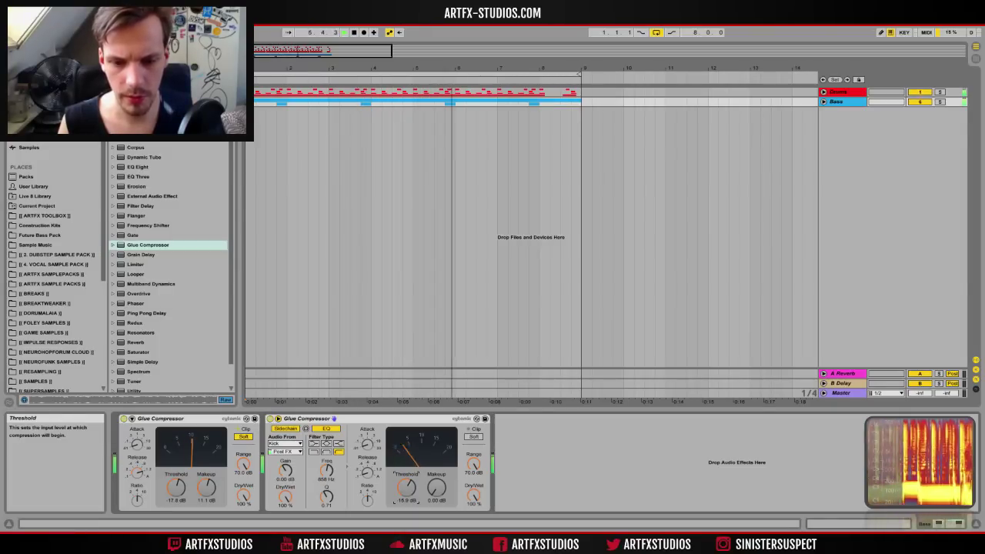
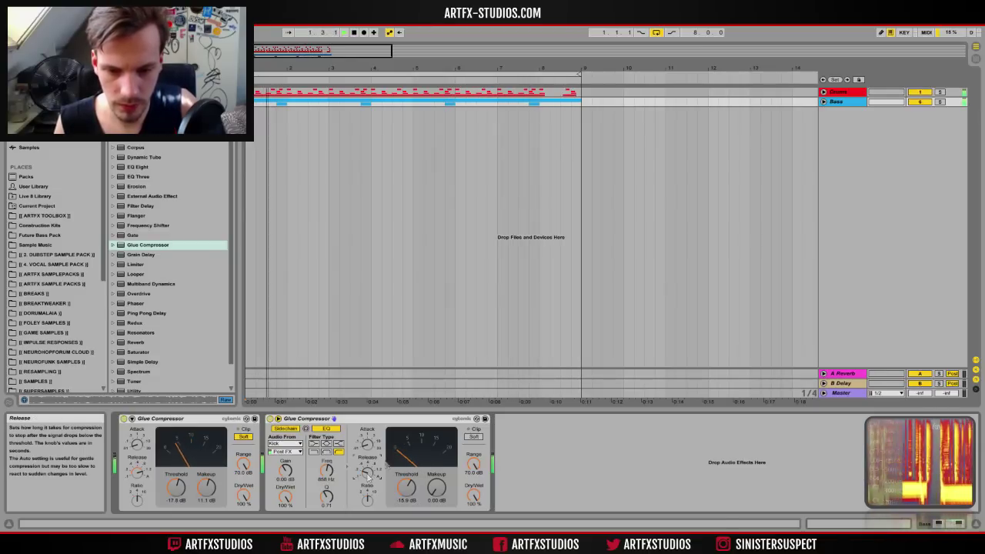
Step: Duplicate the Kick-sidechained Glue Compressor and set the copy's sidechain source to Snare
{"action": "left_click", "coordinate": [361, 419]}
{"action": "key", "text": "ctrl+d"}
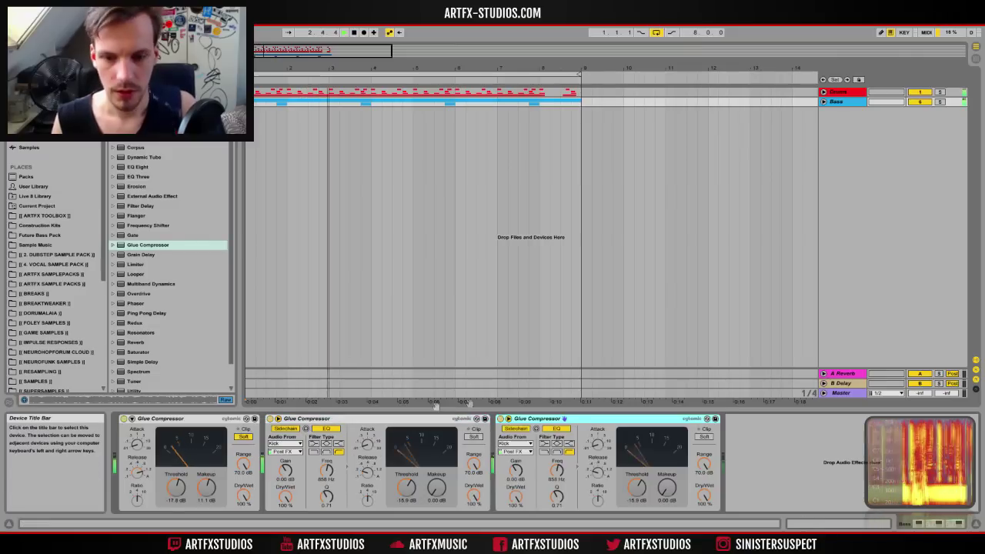
{"action": "left_click", "coordinate": [525, 444]}
{"action": "left_click", "coordinate": [516, 390]}
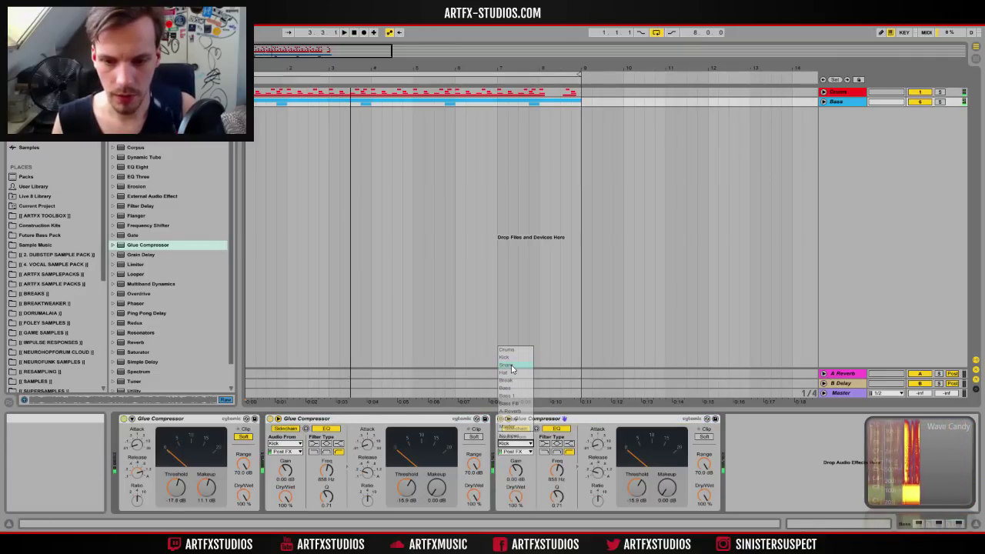
Step: Set the Snare-sidechained compressor's EQ to band-pass at 995 Hz and its threshold to -17.8 dB, checking it by playback
{"action": "left_click", "coordinate": [556, 453]}
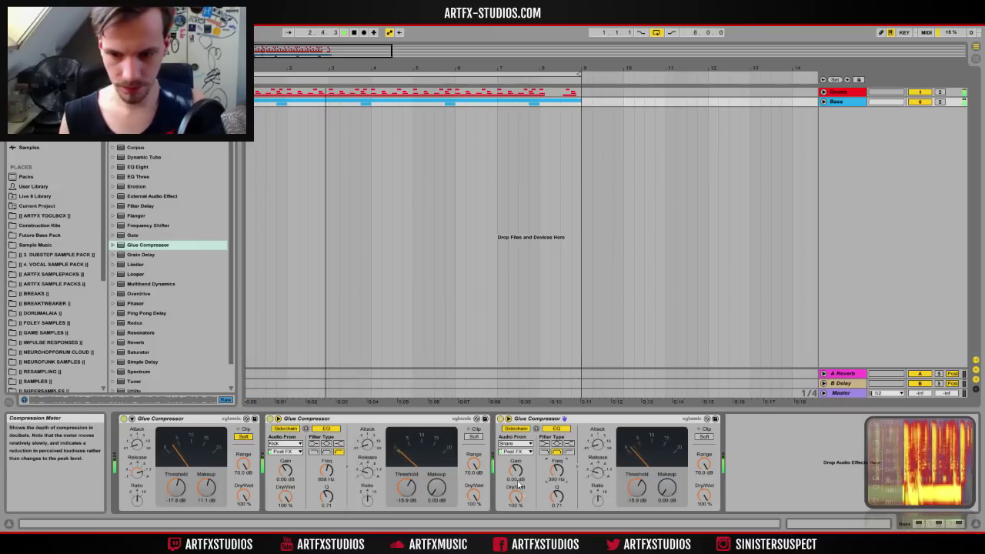
{"action": "mouse_move", "coordinate": [556, 470]}
{"action": "left_mouse_down"}
{"action": "mouse_move", "coordinate": [556, 482]}
{"action": "mouse_move", "coordinate": [556, 452]}
{"action": "left_mouse_up"}
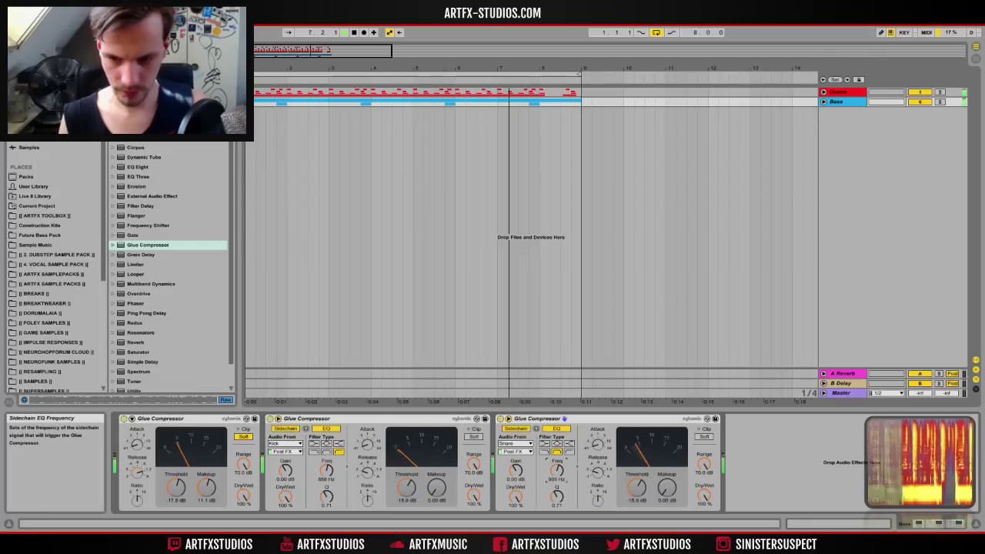
{"action": "left_click_drag", "start_coordinate": [636, 490], "coordinate": [636, 494]}
{"action": "key", "text": "space"}
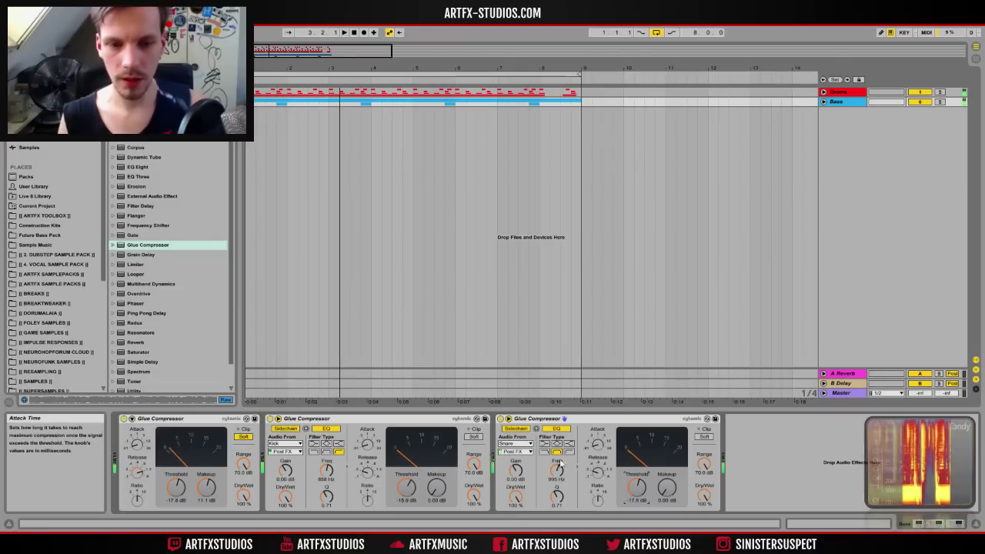
Step: Duplicate the eight-bar Drums and Bass section to 9.1.1 and move the loop onto the copy, ending at 17.1.1
{"action": "left_click", "coordinate": [846, 93]}
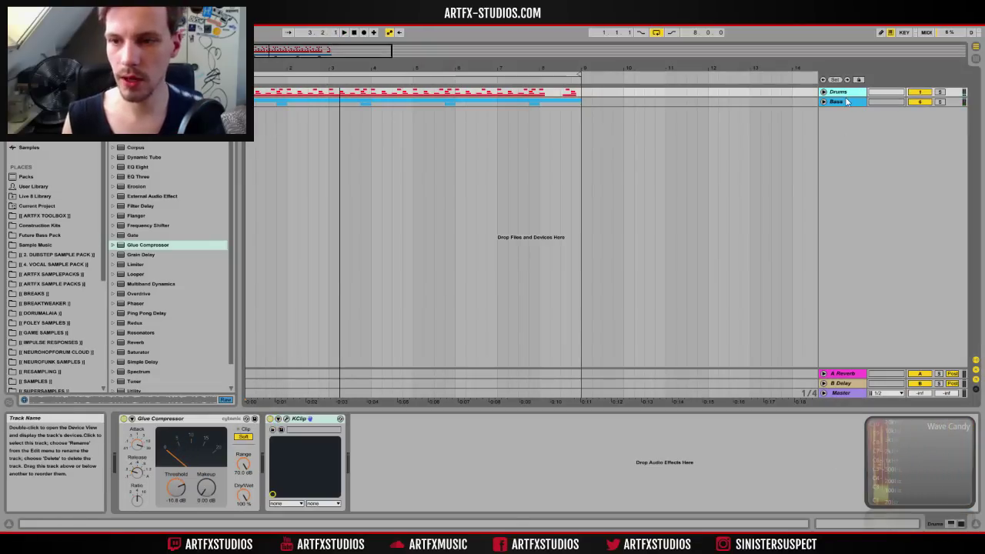
{"action": "left_click", "coordinate": [845, 102], "text": "shift"}
{"action": "left_click_drag", "start_coordinate": [570, 67], "coordinate": [569, 31]}
{"action": "left_click_drag", "start_coordinate": [337, 93], "coordinate": [246, 102]}
{"action": "key", "text": "ctrl+d"}
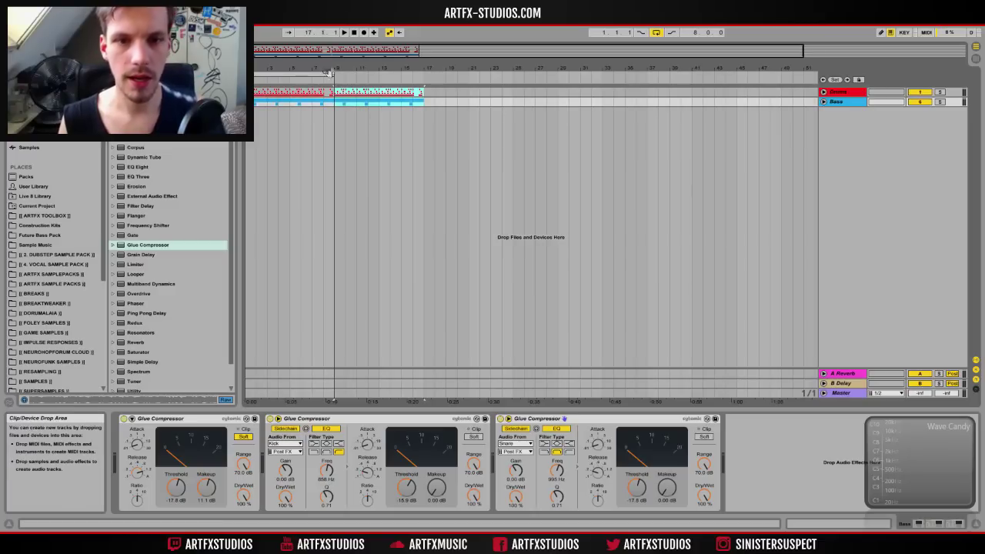
{"action": "left_click_drag", "start_coordinate": [317, 72], "coordinate": [405, 85]}
{"action": "left_click_drag", "start_coordinate": [353, 68], "coordinate": [402, 113]}
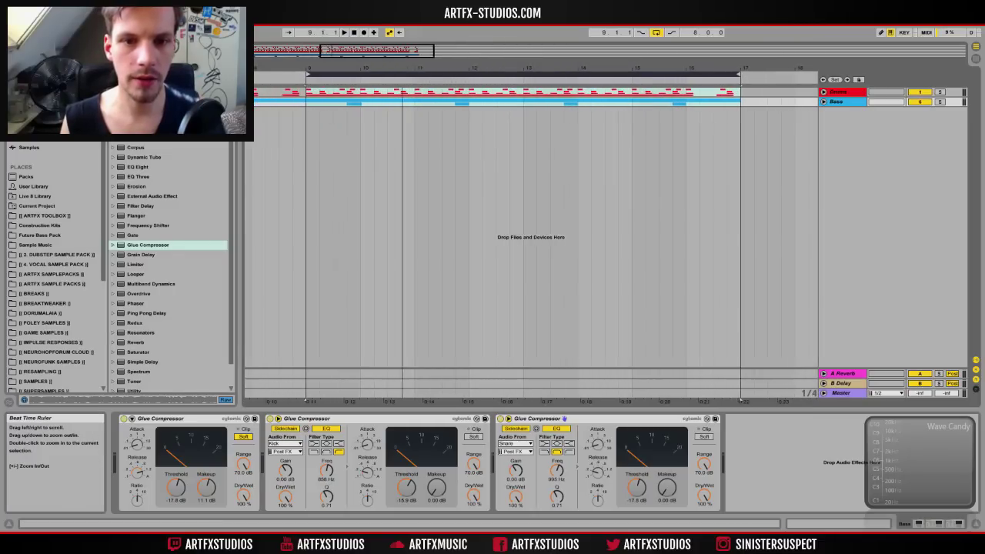
Step: Unfold the Drums group and insert an audio track named Fast Hats below Break
{"action": "left_click", "coordinate": [824, 92]}
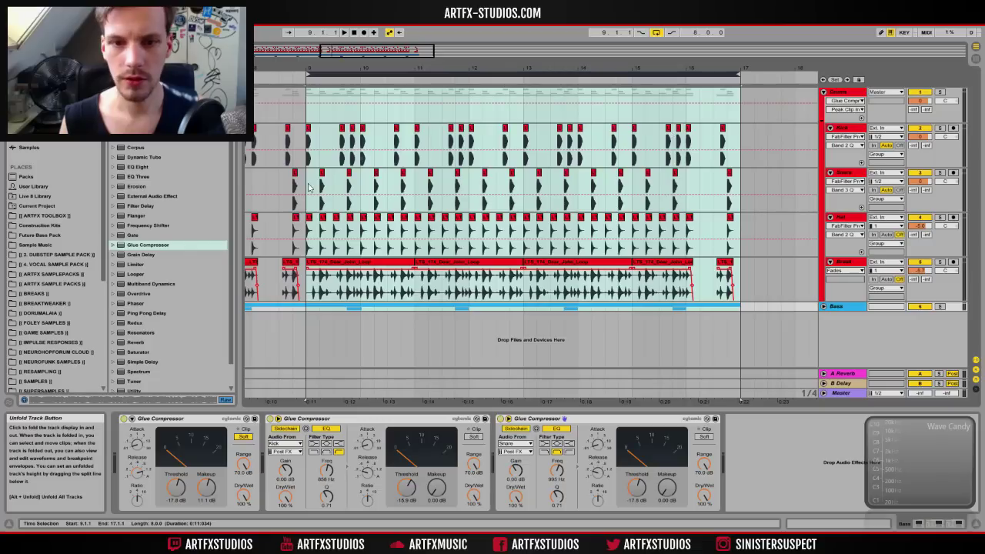
{"action": "right_click", "coordinate": [889, 264]}
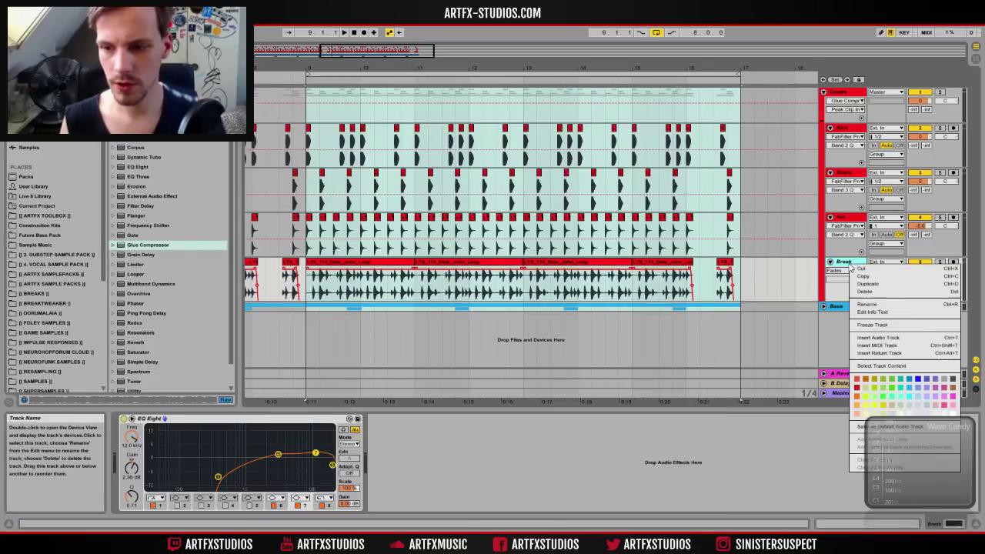
{"action": "left_click", "coordinate": [878, 338]}
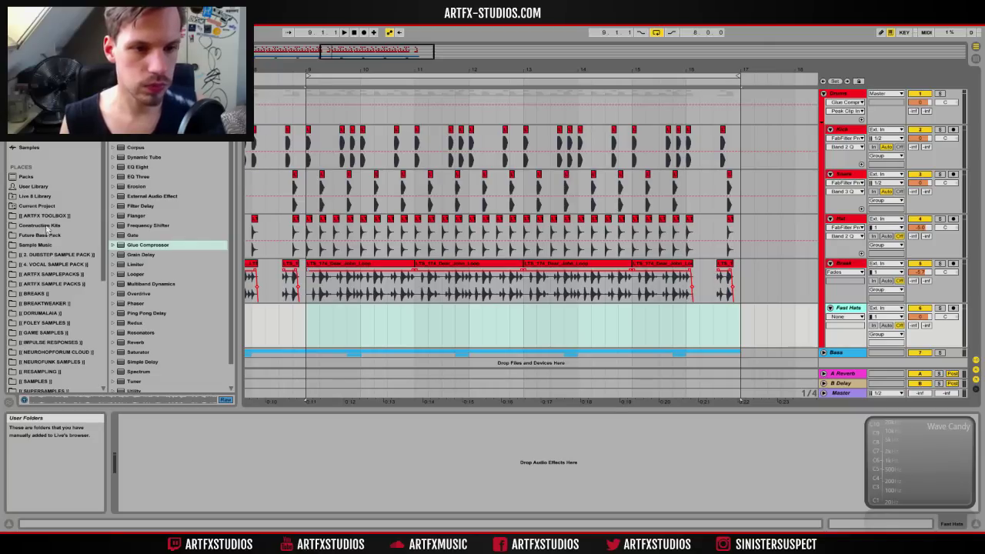
Step: Open the SL2_DRUM_LPS folder within SL2_WAV_LOOPS of SALARYMAN_DRUM_&_BASS_PULSE_2 in Construction Kits
{"action": "left_click", "coordinate": [80, 224]}
{"action": "left_click_drag", "start_coordinate": [232, 218], "coordinate": [223, 375]}
{"action": "left_click", "coordinate": [122, 309]}
{"action": "left_click", "coordinate": [123, 358]}
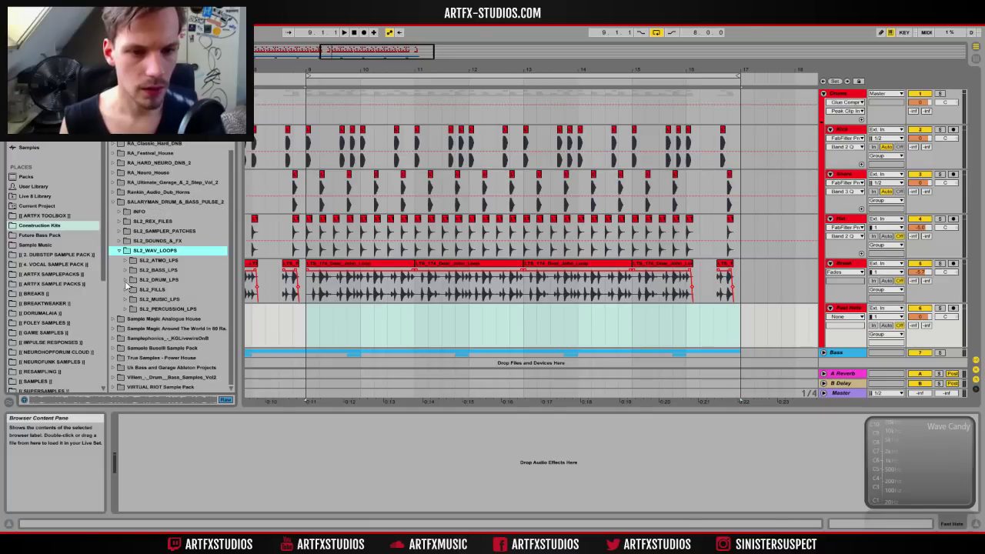
{"action": "left_click", "coordinate": [125, 280]}
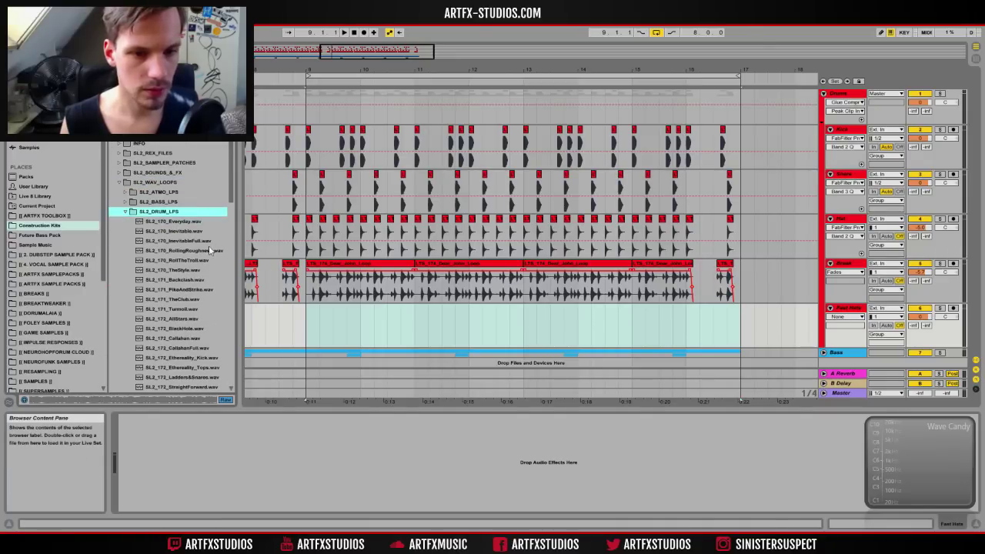
Step: Audition the 174 BPM loops in the SL2_DRUM_LPS folder and place SL2_174_ToughEnoughFull.wav at 9.1.1 on the Fast Hats track
{"action": "scroll", "coordinate": [210, 247], "scroll_direction": "down", "scroll_amount": 3}
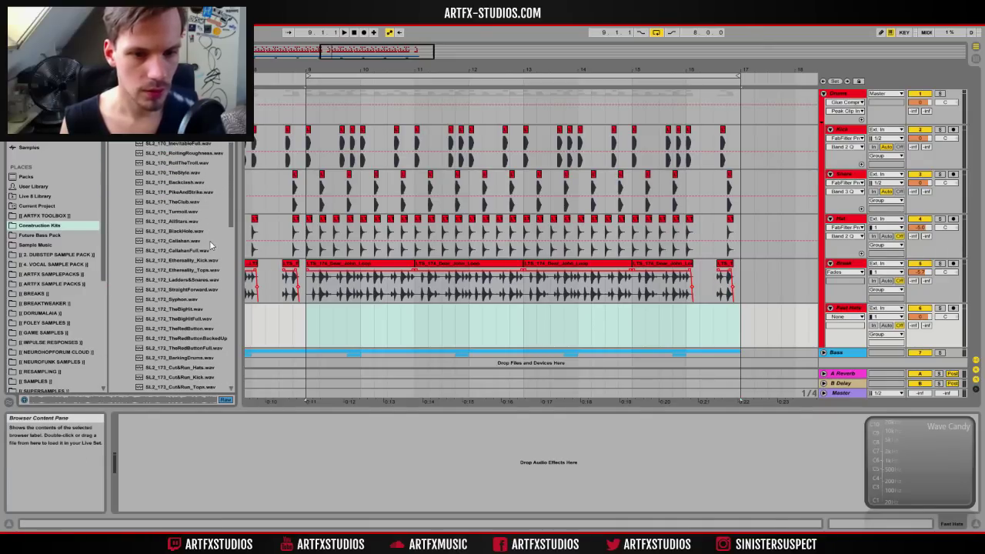
{"action": "scroll", "coordinate": [213, 226], "scroll_direction": "down", "scroll_amount": 3}
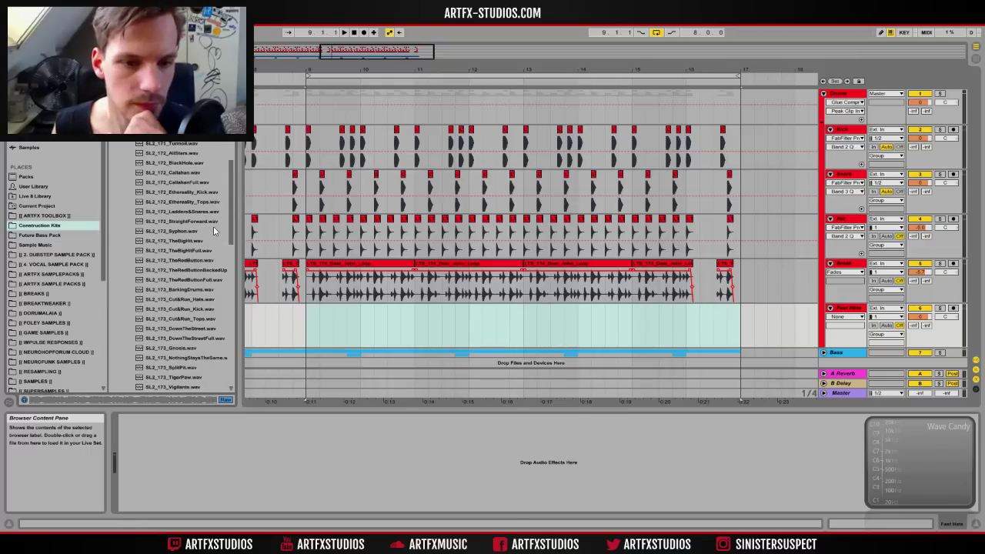
{"action": "scroll", "coordinate": [213, 226], "scroll_direction": "down", "scroll_amount": 4}
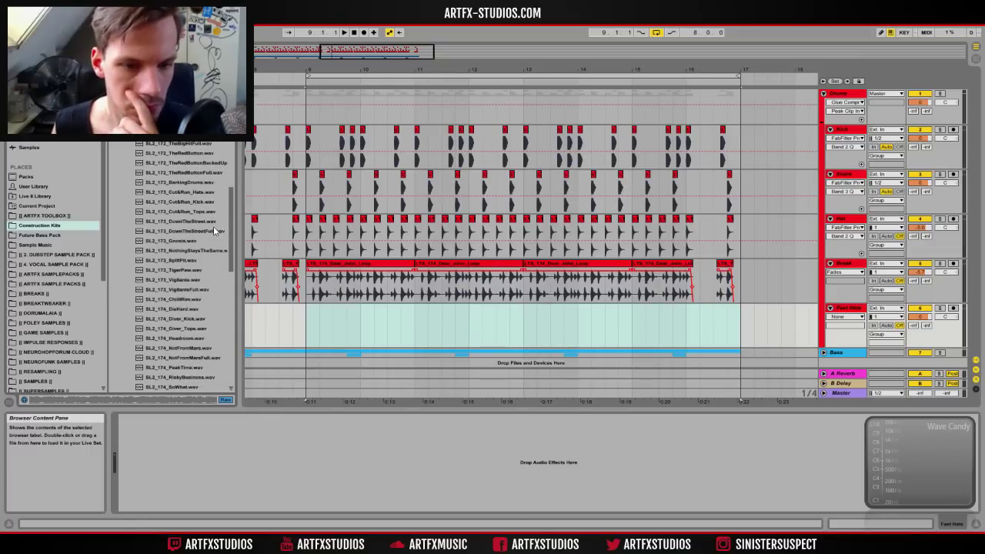
{"action": "scroll", "coordinate": [213, 226], "scroll_direction": "down", "scroll_amount": 3}
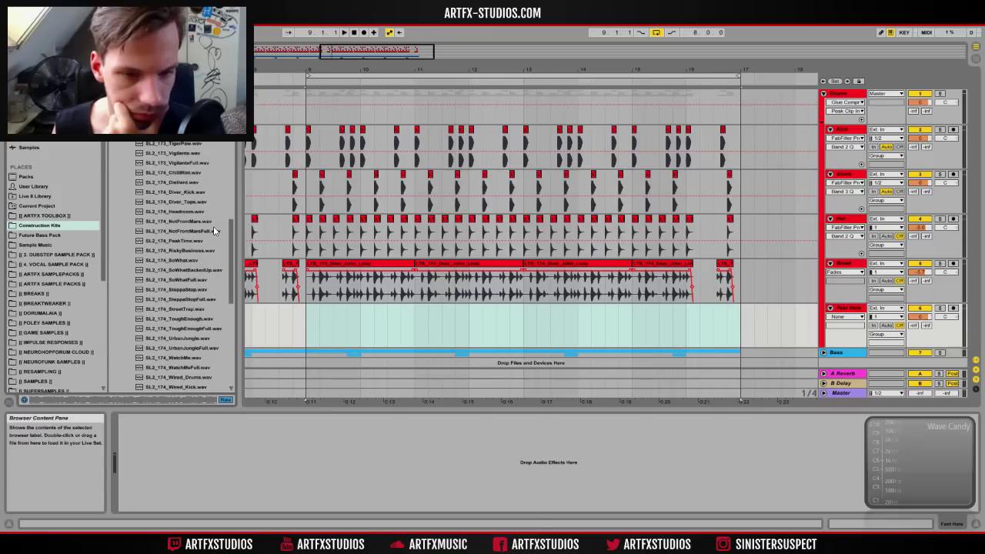
{"action": "left_click", "coordinate": [199, 318]}
{"action": "left_click", "coordinate": [196, 289]}
{"action": "left_click", "coordinate": [196, 211]}
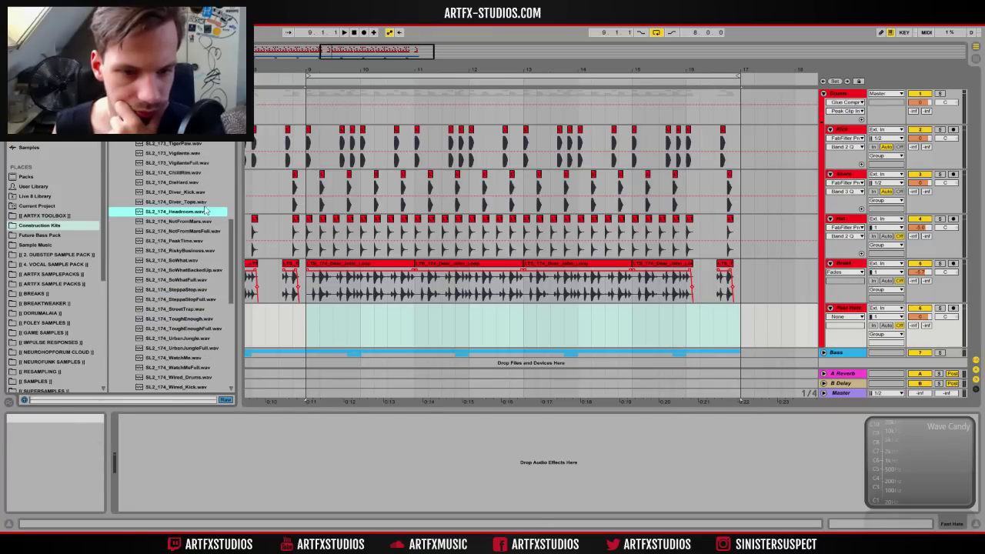
{"action": "left_click", "coordinate": [195, 144]}
{"action": "left_click", "coordinate": [214, 290]}
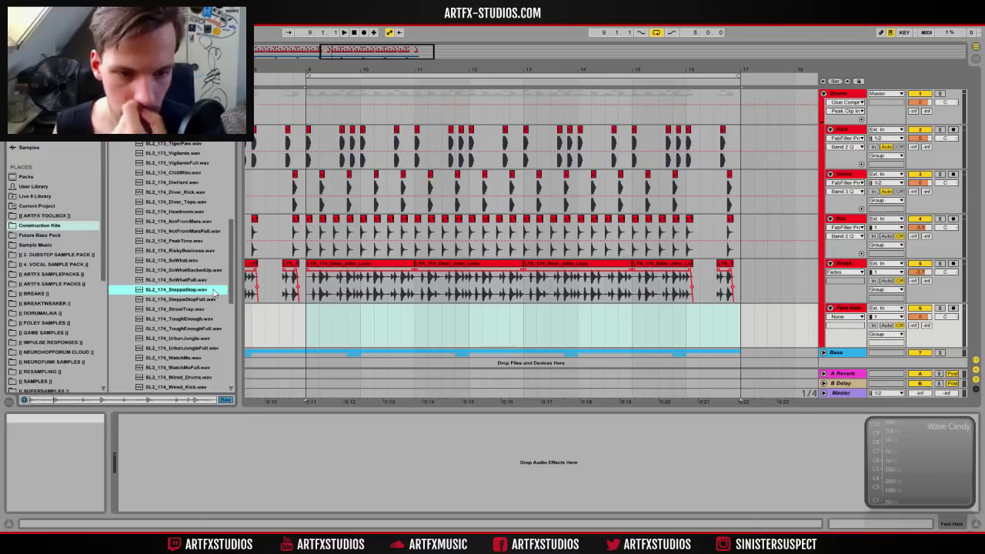
{"action": "left_click", "coordinate": [197, 222]}
{"action": "left_click", "coordinate": [199, 280]}
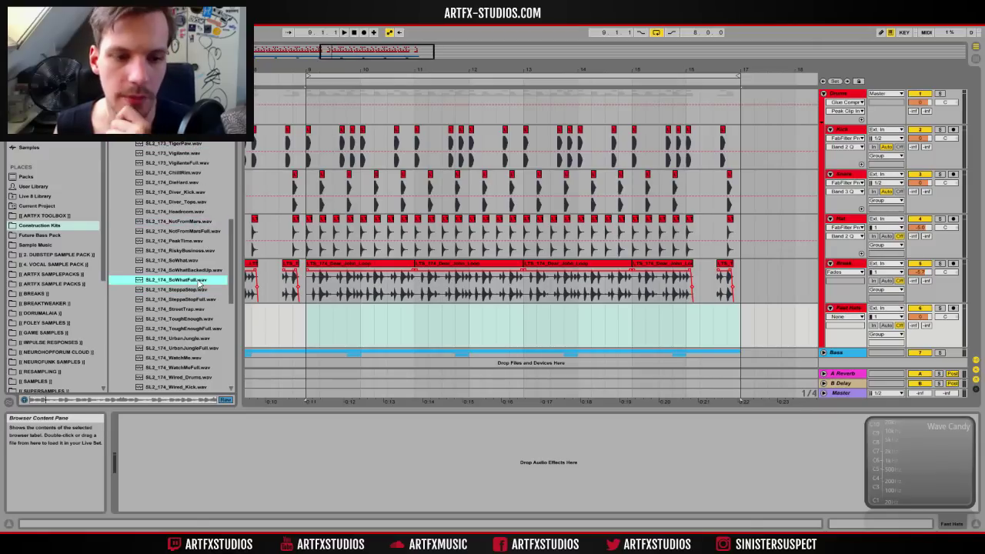
{"action": "left_click", "coordinate": [199, 318]}
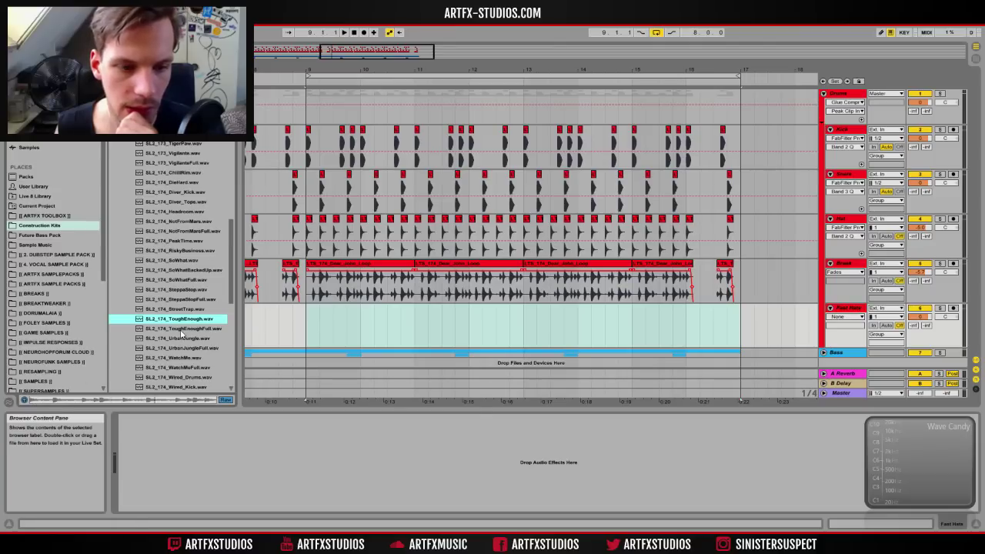
{"action": "left_click", "coordinate": [183, 330]}
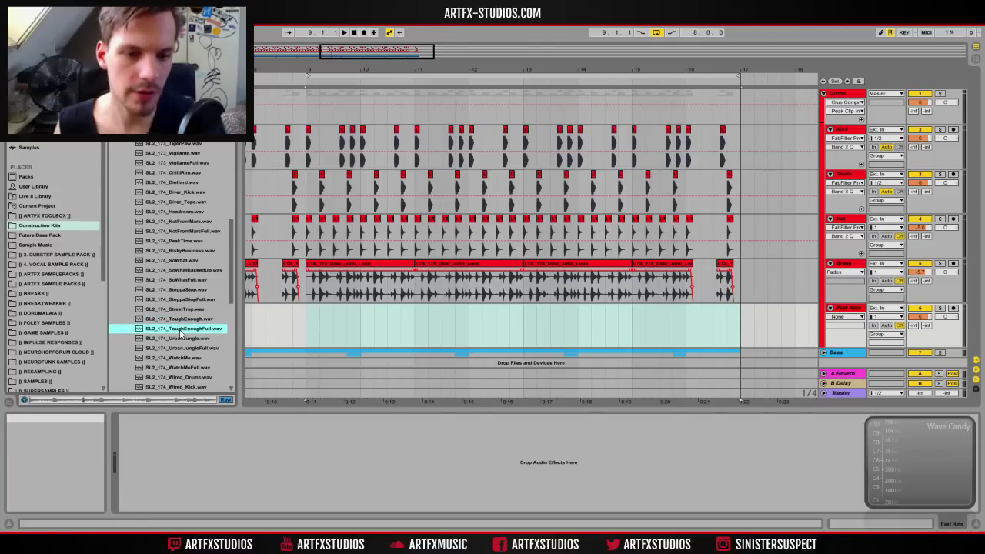
{"action": "left_click_drag", "start_coordinate": [219, 331], "coordinate": [311, 327]}
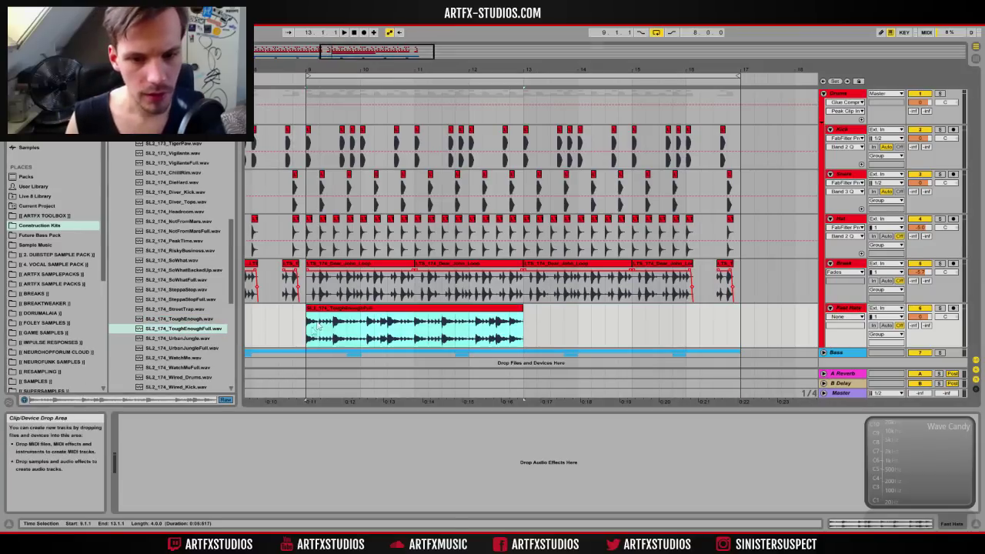
Step: Isolate the beat from 9.2.1 to 9.3.1 of the ToughEnoughFull clip, delete the rest, and move the slice to 9.1.1
{"action": "left_click_drag", "start_coordinate": [310, 69], "coordinate": [372, 70]}
{"action": "left_click", "coordinate": [367, 337]}
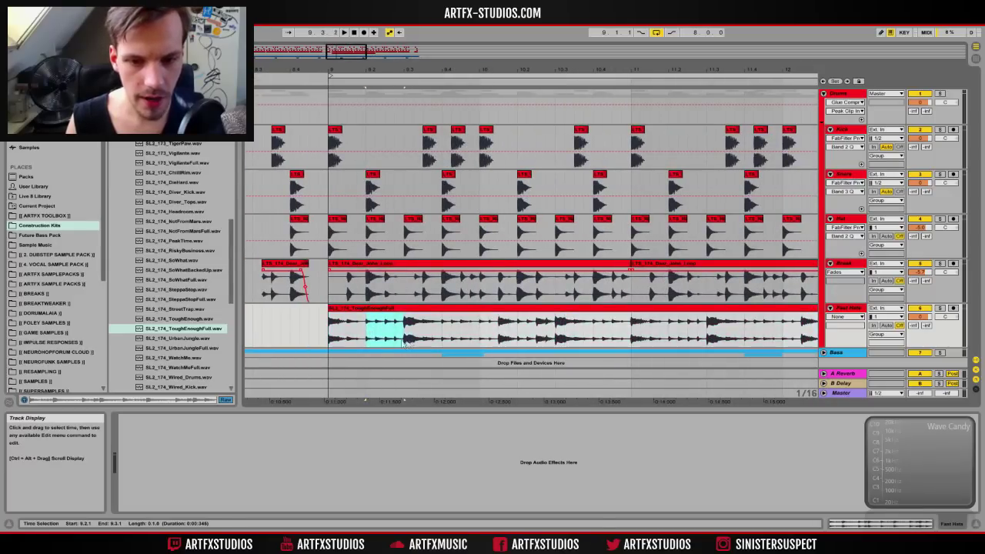
{"action": "key", "text": "ctrl+e"}
{"action": "left_click", "coordinate": [344, 309]}
{"action": "key", "text": "Delete"}
{"action": "left_click", "coordinate": [437, 310]}
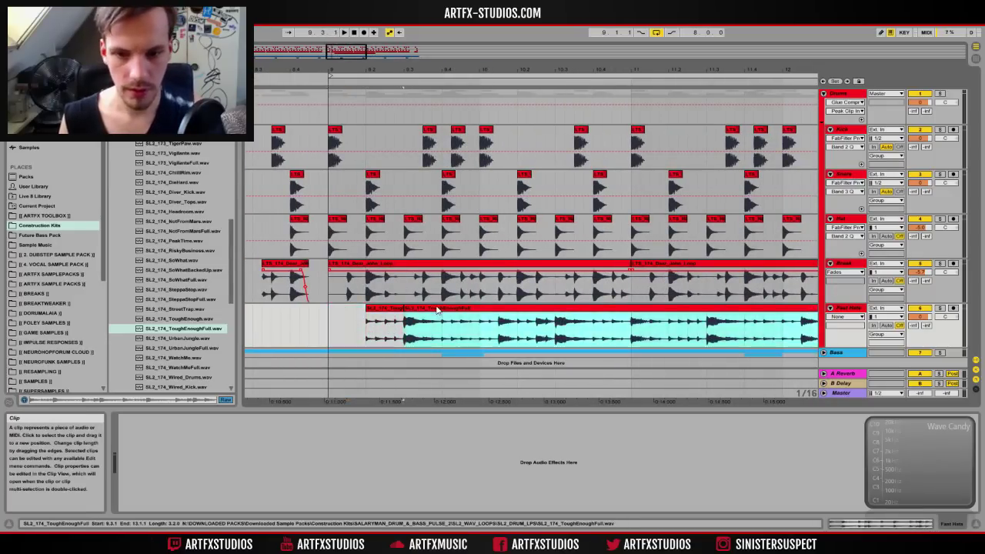
{"action": "key", "text": "Delete"}
{"action": "left_click_drag", "start_coordinate": [381, 309], "coordinate": [343, 310]}
Step: Show the fades on Fast Hats, give the one-beat slice a very short fade-out, and solo the track
{"action": "left_click", "coordinate": [846, 316]}
{"action": "left_click", "coordinate": [851, 333]}
{"action": "left_click_drag", "start_coordinate": [366, 320], "coordinate": [362, 320]}
{"action": "left_click", "coordinate": [939, 309]}
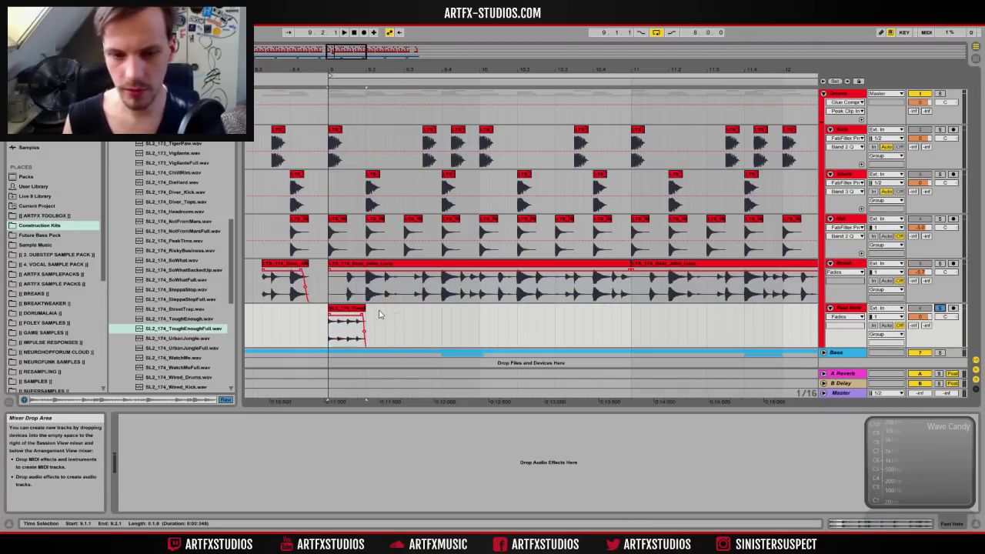
{"action": "left_click", "coordinate": [358, 309]}
{"action": "left_click", "coordinate": [362, 318]}
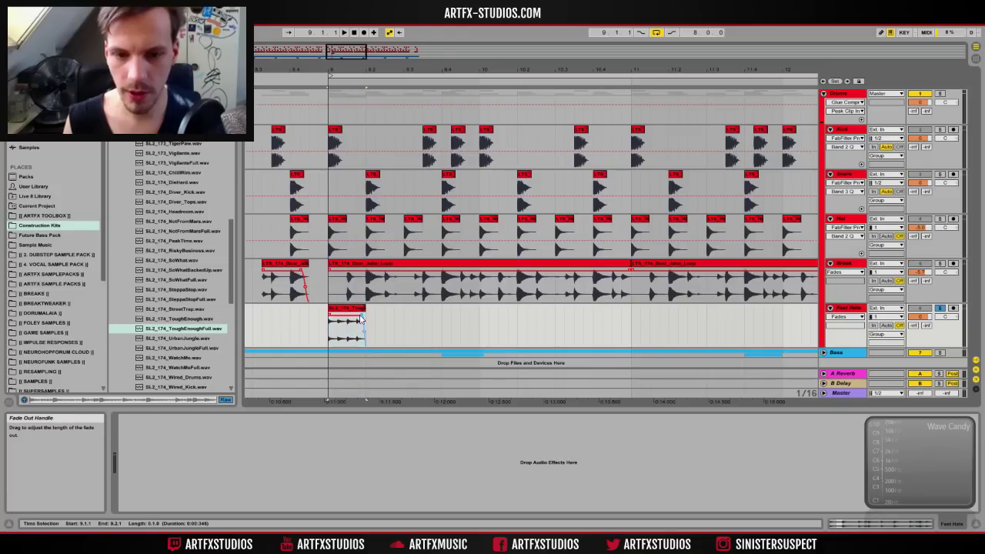
{"action": "left_click", "coordinate": [359, 308]}
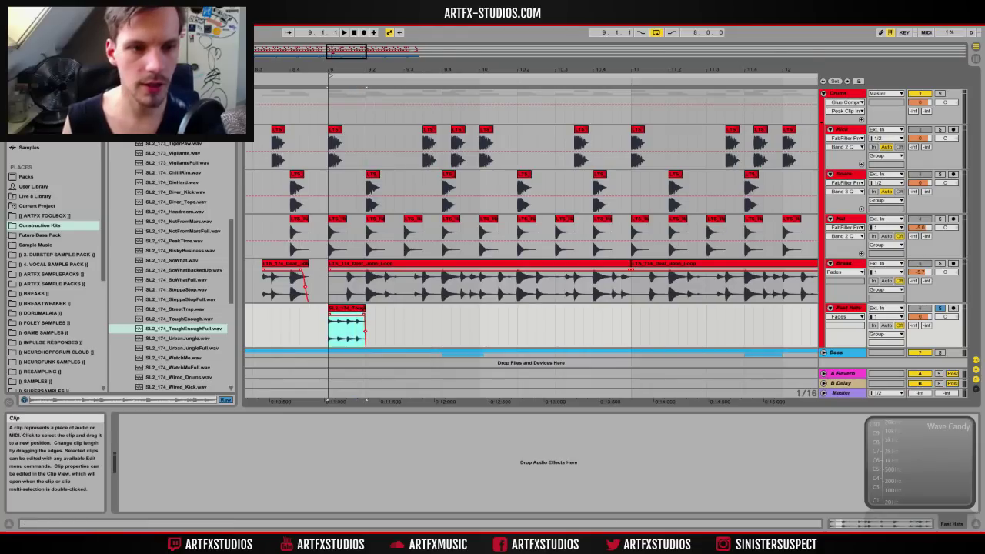
Step: Add EQ Eight to Fast Hats with a low cut and a boost of about 2.9 dB at 6.47 kHz, and set the track volume to -5.4 dB
{"action": "left_click", "coordinate": [37, 99]}
{"action": "left_click", "coordinate": [138, 167]}
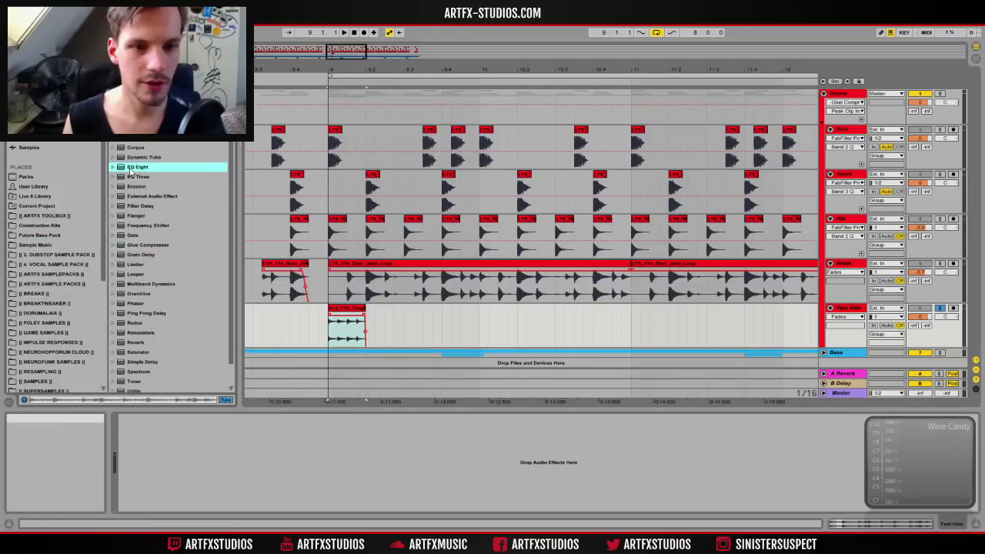
{"action": "key", "text": "space"}
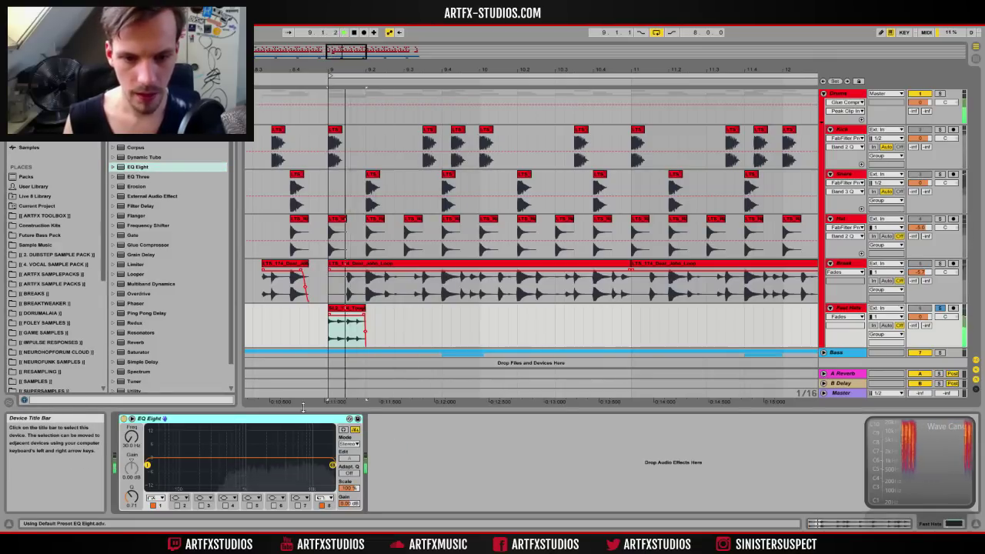
{"action": "left_click_drag", "start_coordinate": [231, 460], "coordinate": [234, 465]}
{"action": "left_click", "coordinate": [297, 505]}
{"action": "left_click_drag", "start_coordinate": [298, 459], "coordinate": [298, 451]}
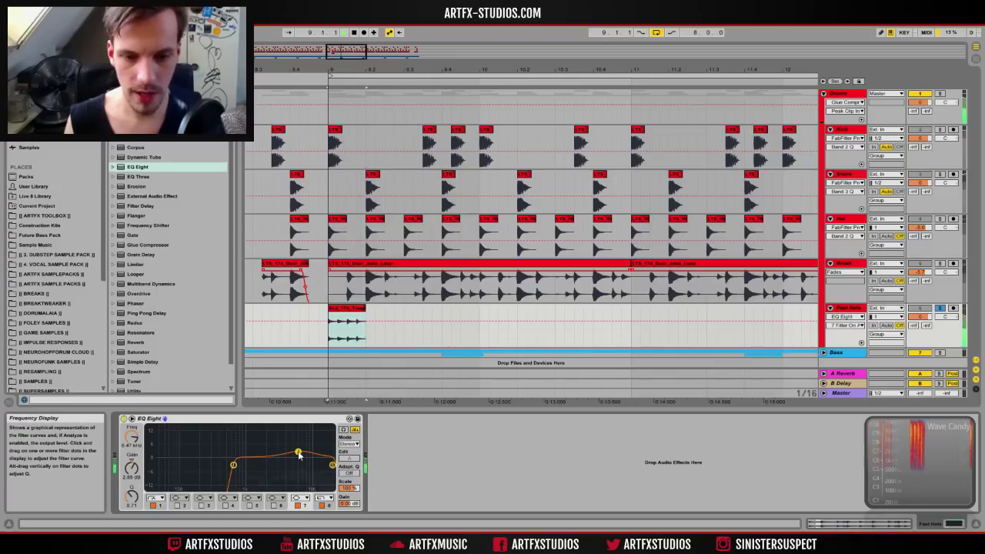
{"action": "left_click_drag", "start_coordinate": [928, 321], "coordinate": [928, 339]}
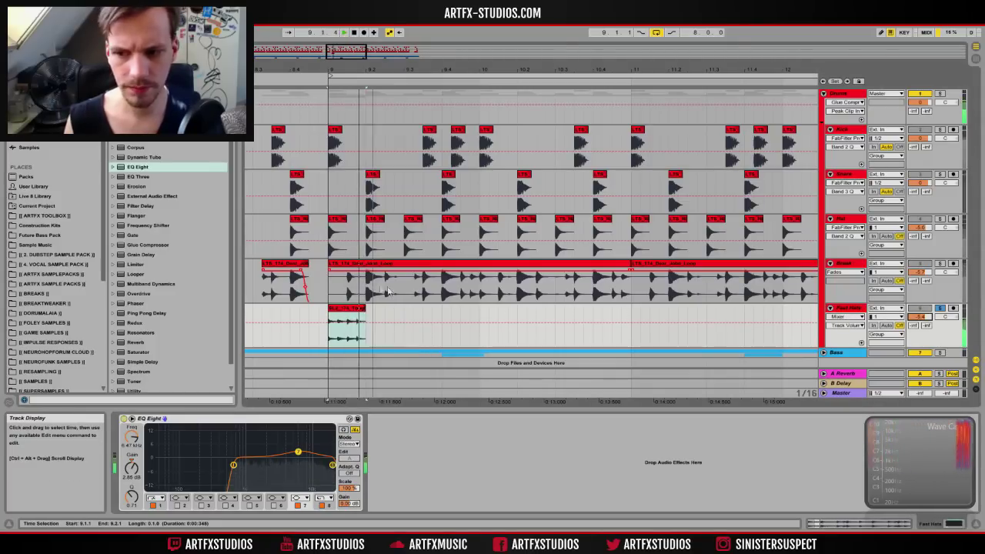
Step: Duplicate the one-beat hat slice three times to fill bar 9 and consolidate the four slices into one clip
{"action": "left_click", "coordinate": [348, 307]}
{"action": "key", "text": "ctrl+d"}
{"action": "key", "text": "ctrl+d"}
{"action": "key", "text": "ctrl+d"}
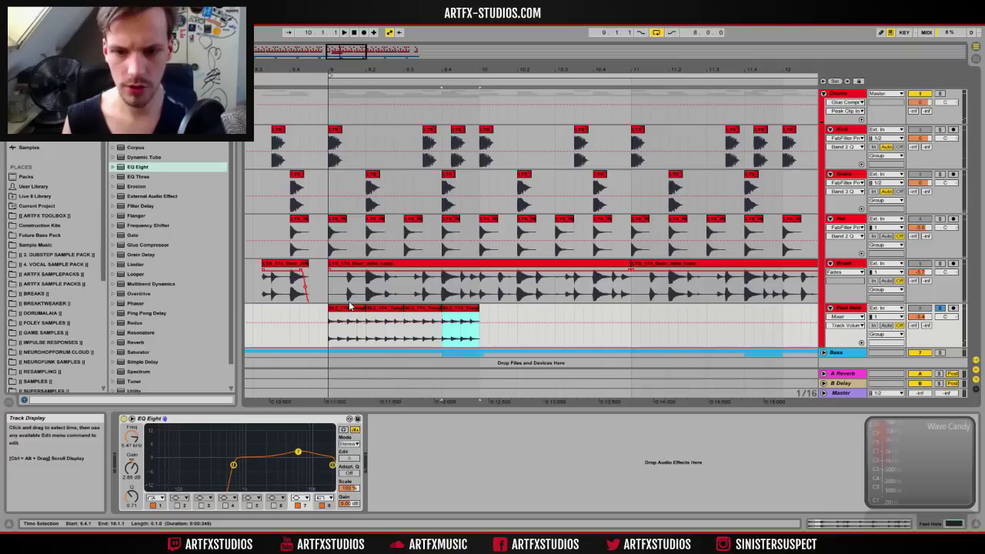
{"action": "left_click", "coordinate": [356, 313], "text": "shift"}
{"action": "key", "text": "ctrl+j"}
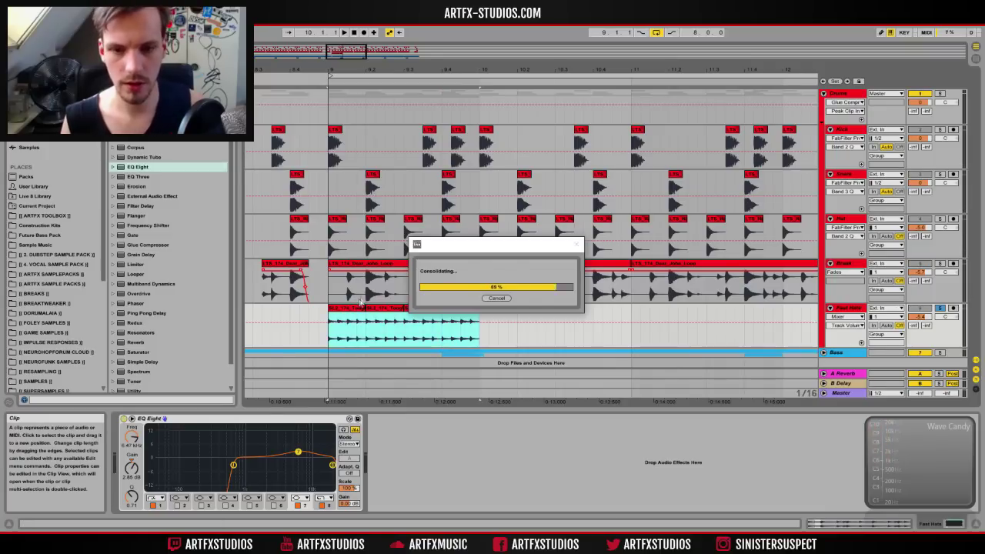
Step: Turn on looping for the consolidated Fast Hats clip and extend it to 17.1.1
{"action": "double_click", "coordinate": [471, 316]}
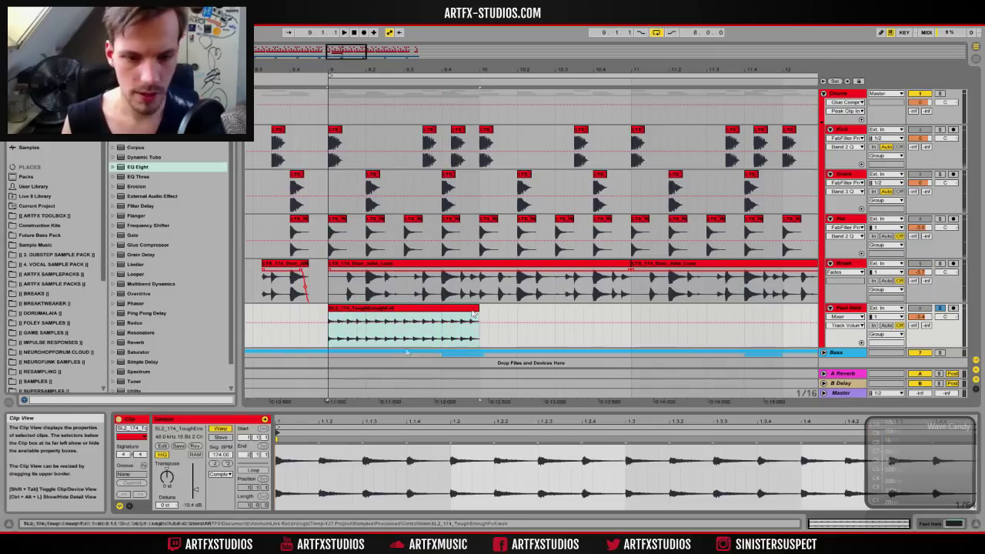
{"action": "left_click_drag", "start_coordinate": [424, 68], "coordinate": [372, 44]}
{"action": "left_click_drag", "start_coordinate": [362, 323], "coordinate": [555, 323]}
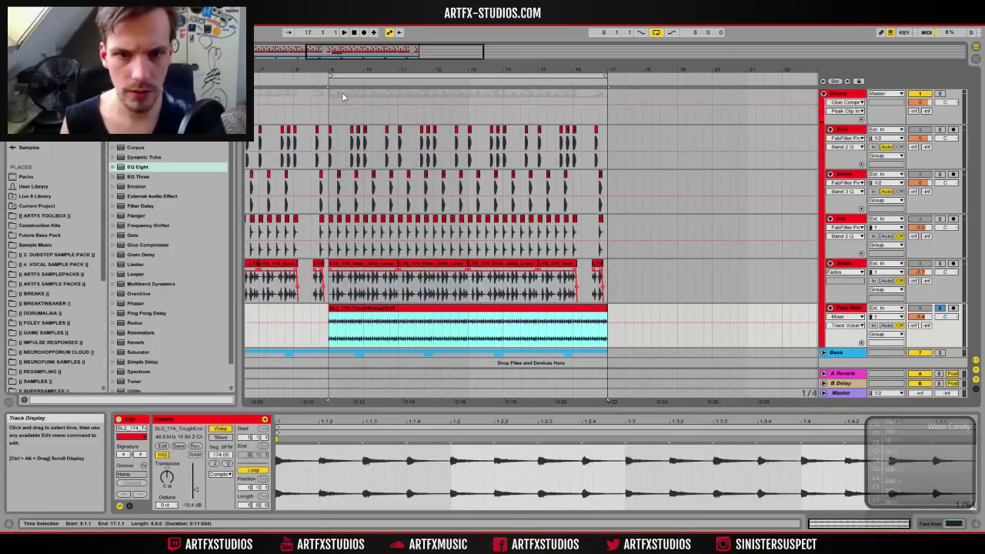
Step: Delete the end of the Fast Hats clip from 16.1.2 onward and give its new ending a short fade-out
{"action": "left_click_drag", "start_coordinate": [364, 71], "coordinate": [107, 98]}
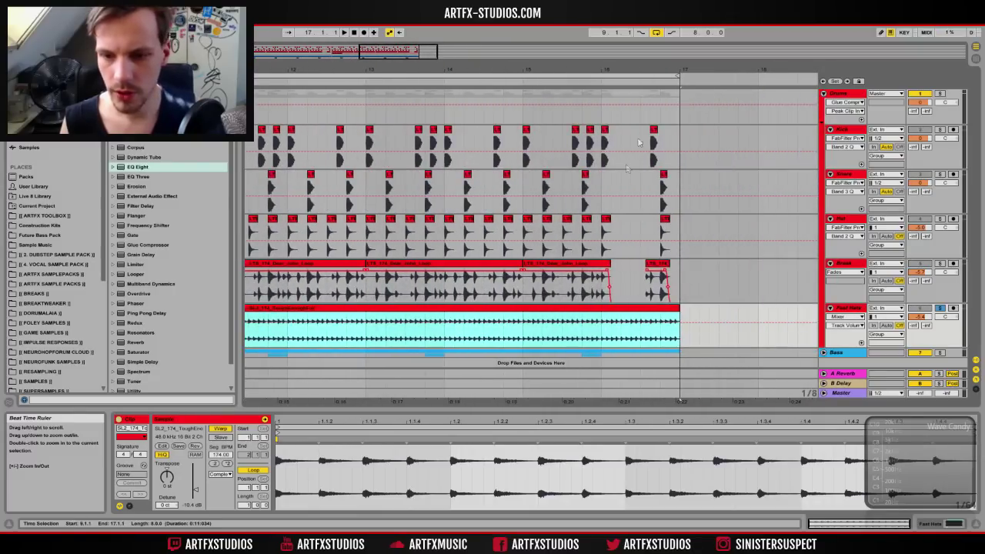
{"action": "left_click_drag", "start_coordinate": [655, 71], "coordinate": [504, 196]}
{"action": "left_click_drag", "start_coordinate": [377, 340], "coordinate": [715, 328]}
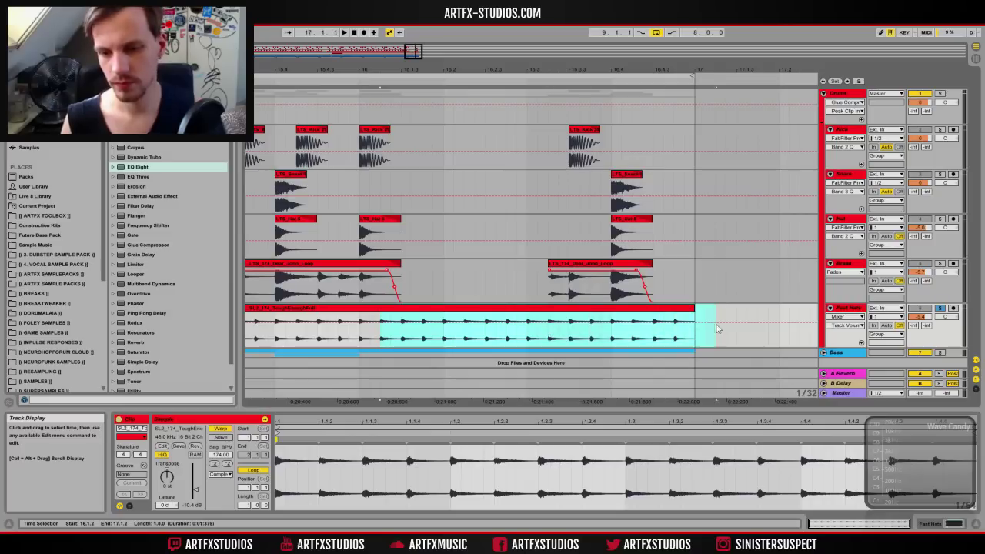
{"action": "left_click", "coordinate": [846, 316]}
{"action": "left_click", "coordinate": [838, 332]}
{"action": "left_click_drag", "start_coordinate": [377, 320], "coordinate": [367, 317]}
Step: Play the moved section briefly from bar 47 and unfold the Drums group
{"action": "left_click_drag", "start_coordinate": [367, 73], "coordinate": [463, 22]}
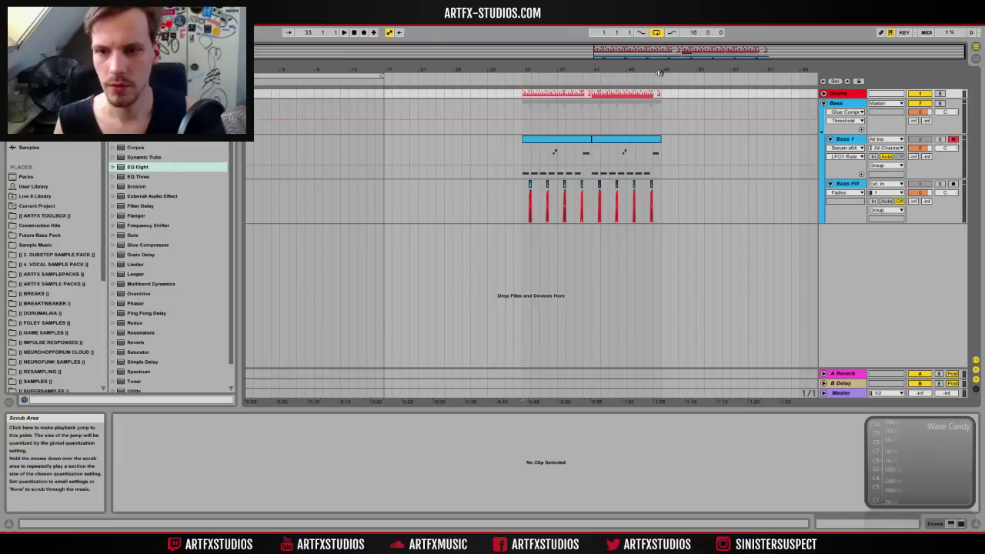
{"action": "left_click_drag", "start_coordinate": [660, 73], "coordinate": [689, 65]}
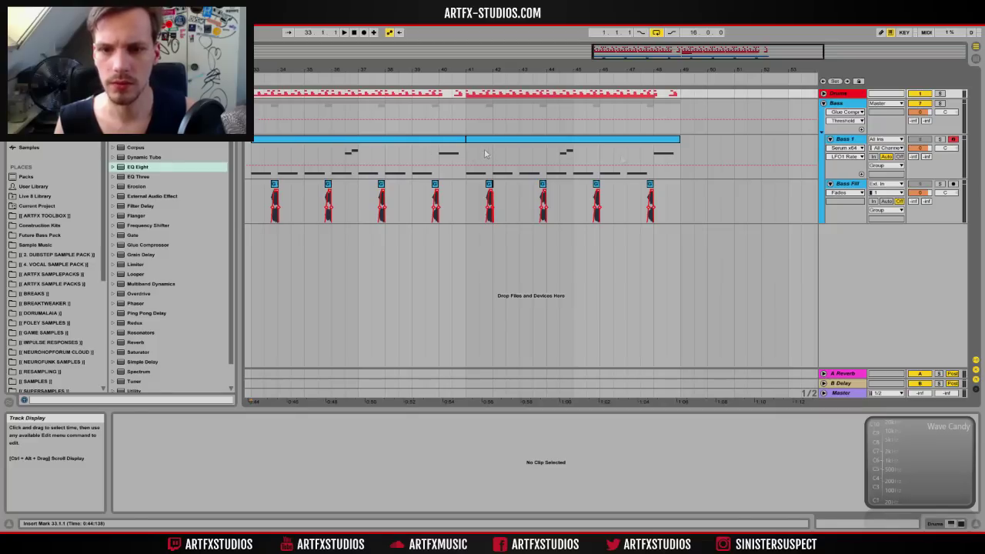
{"action": "left_click", "coordinate": [630, 157]}
{"action": "key", "text": "space"}
{"action": "key", "text": "space"}
{"action": "left_click_drag", "start_coordinate": [646, 69], "coordinate": [645, 115]}
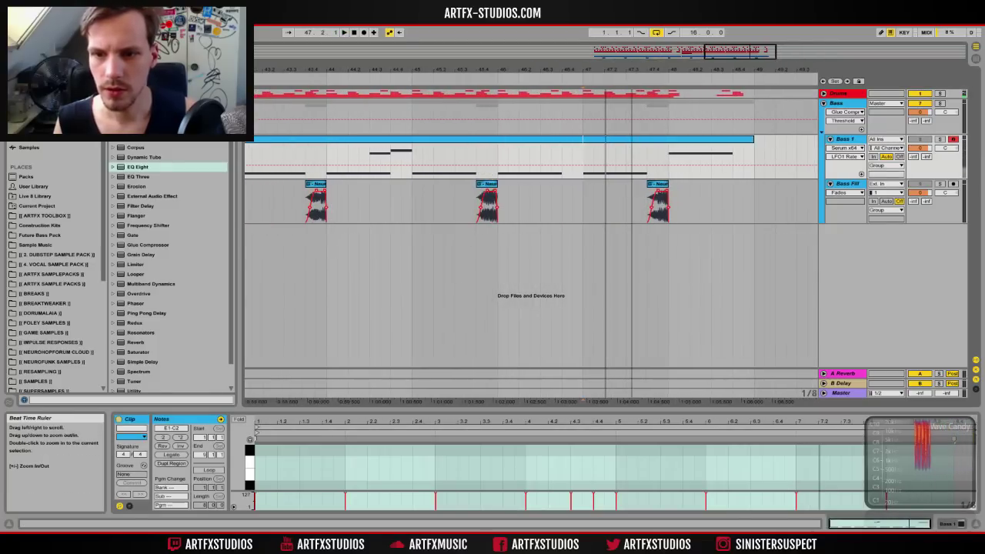
{"action": "left_click", "coordinate": [823, 93]}
Step: Delete the Break loop between 47.1.1 and 47.2.1 and check the gap by playback
{"action": "left_click_drag", "start_coordinate": [644, 70], "coordinate": [546, 94]}
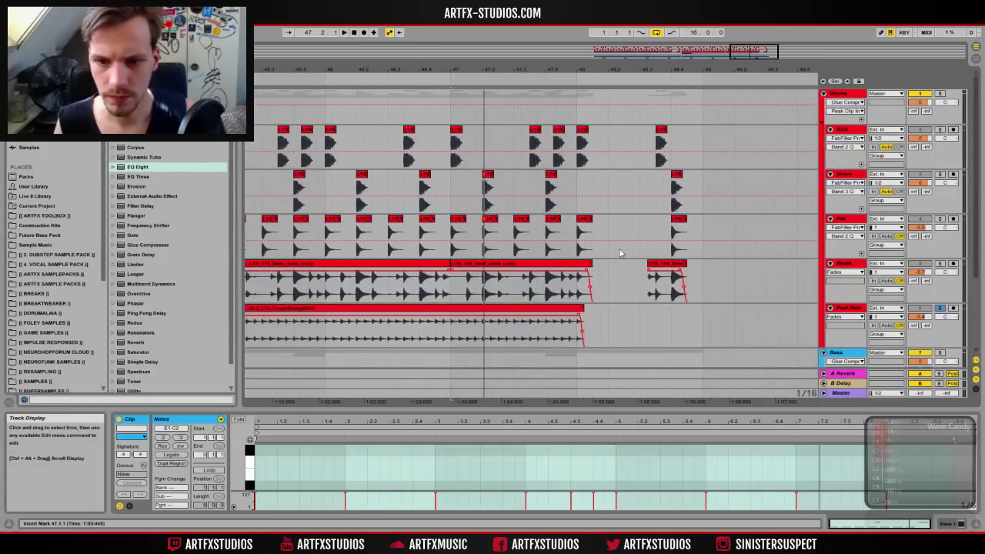
{"action": "left_click", "coordinate": [454, 144]}
{"action": "left_click_drag", "start_coordinate": [460, 285], "coordinate": [483, 290]}
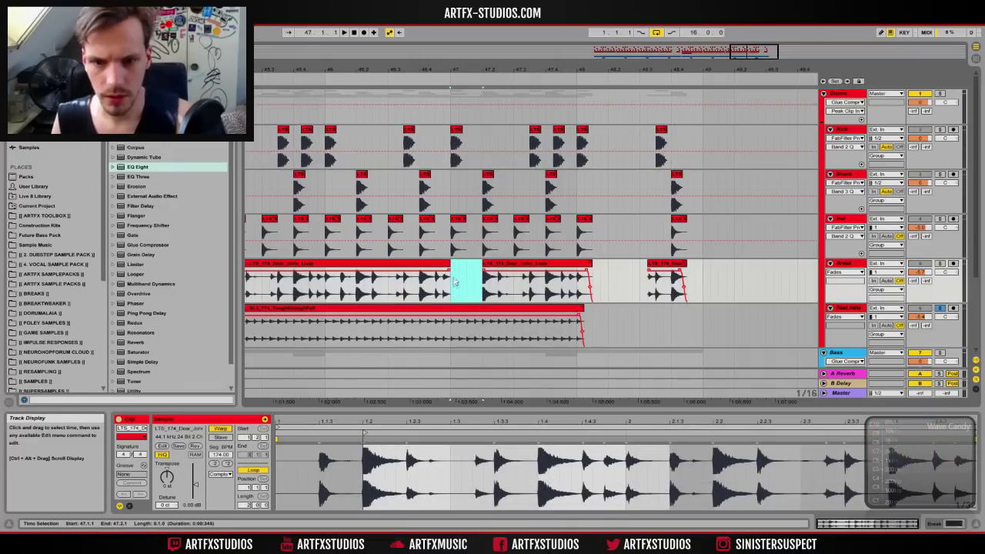
{"action": "key", "text": "Delete"}
{"action": "key", "text": "space"}
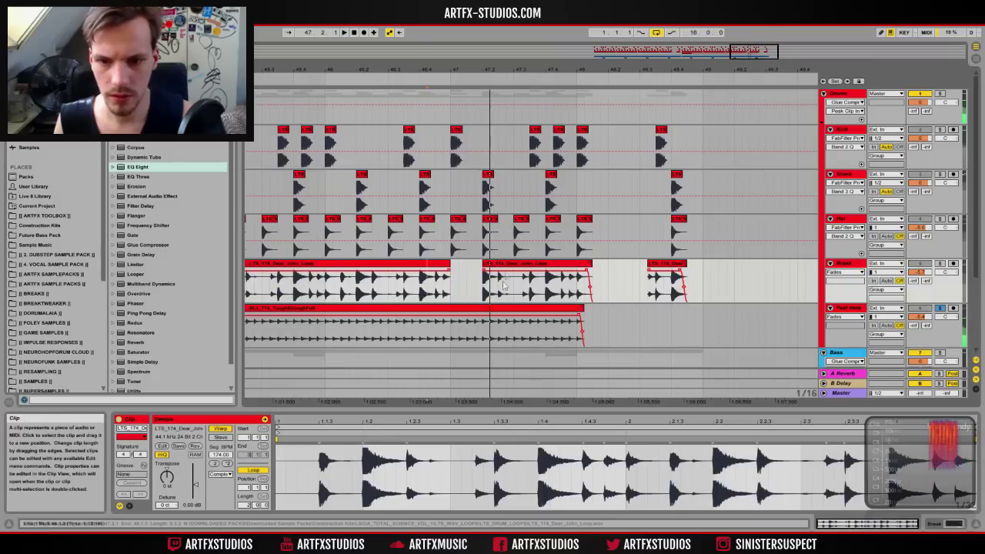
{"action": "key", "text": "space"}
Step: Delete the Fast Hats audio between 47.1.2 and 47.2.1 and adjust the short fades at the gap
{"action": "left_click", "coordinate": [452, 336]}
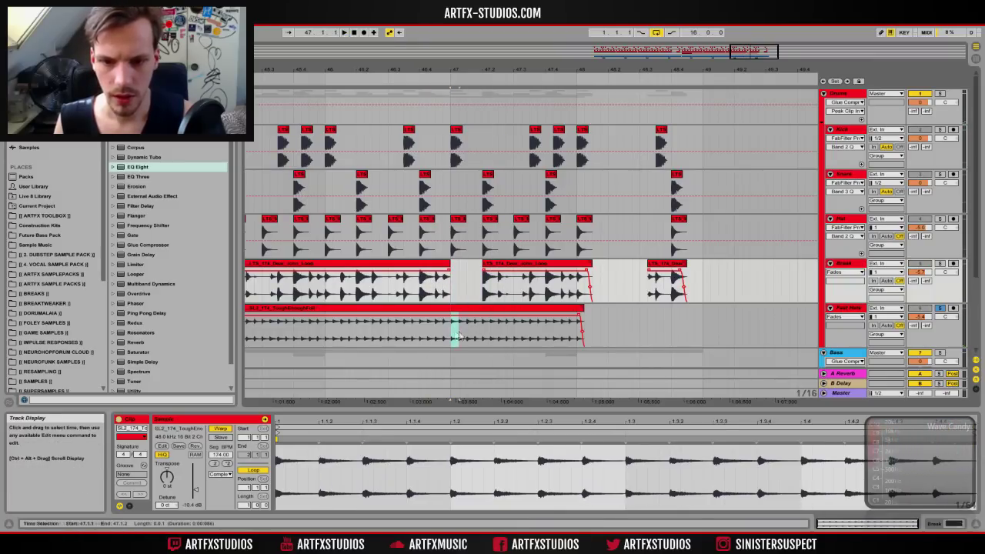
{"action": "left_click", "coordinate": [478, 335]}
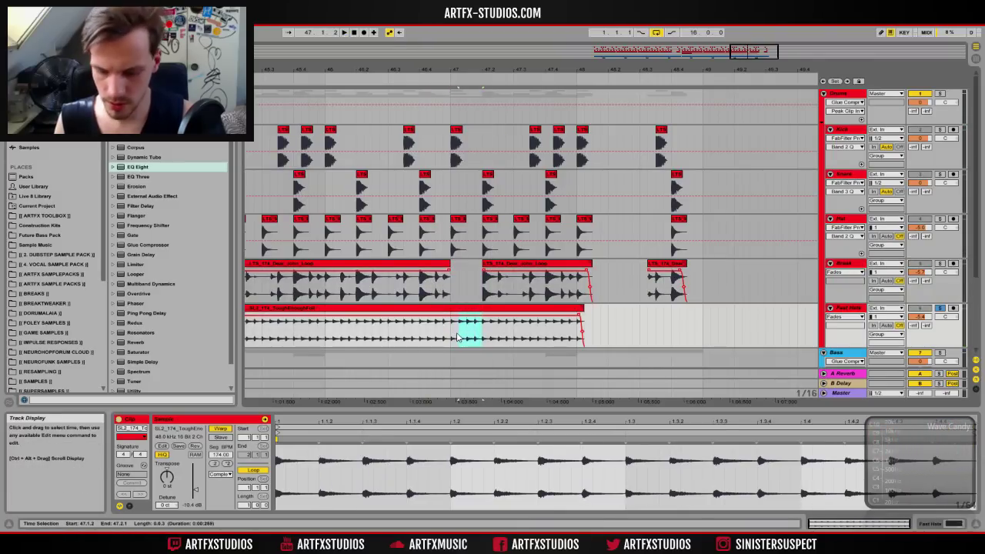
{"action": "key", "text": "Delete"}
{"action": "left_click", "coordinate": [454, 320]}
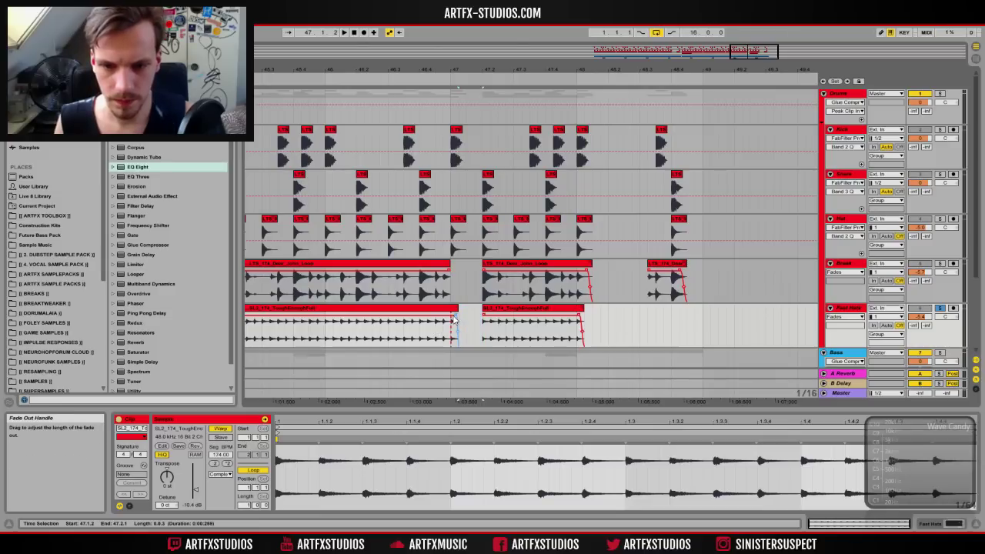
{"action": "left_click", "coordinate": [484, 330]}
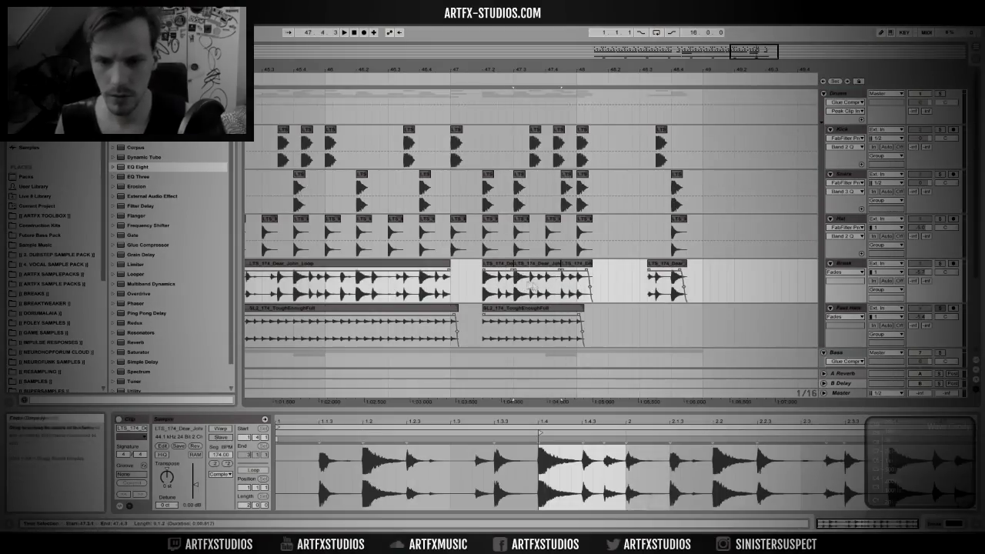
Step: Rearrange the bar 47 fill, moving snares with matching Break slices to 47.3.3 and 47.4.3 and a kick to 48.1.1
{"action": "left_click", "coordinate": [520, 179]}
{"action": "left_click_drag", "start_coordinate": [520, 175], "coordinate": [536, 176]}
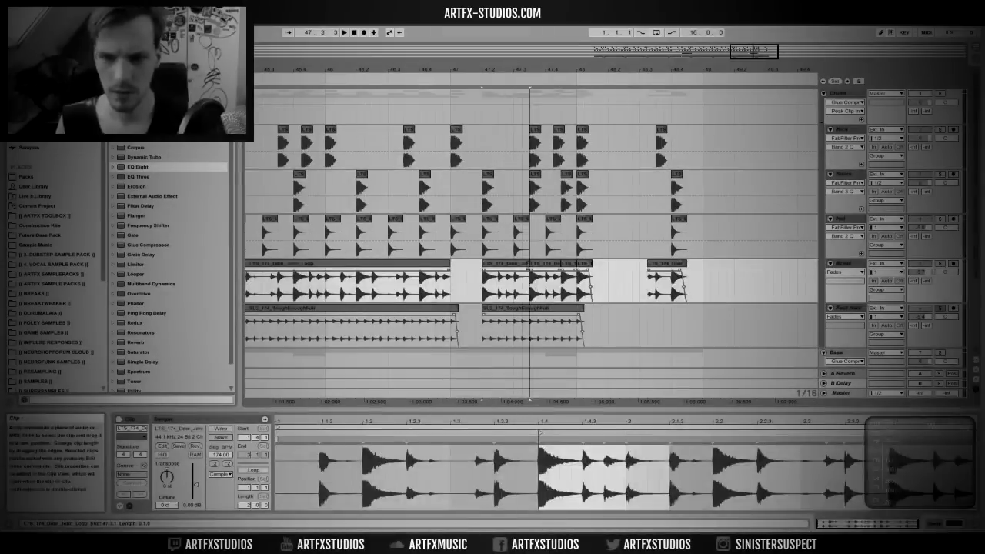
{"action": "left_click", "coordinate": [604, 138]}
{"action": "left_click_drag", "start_coordinate": [604, 138], "coordinate": [617, 137]}
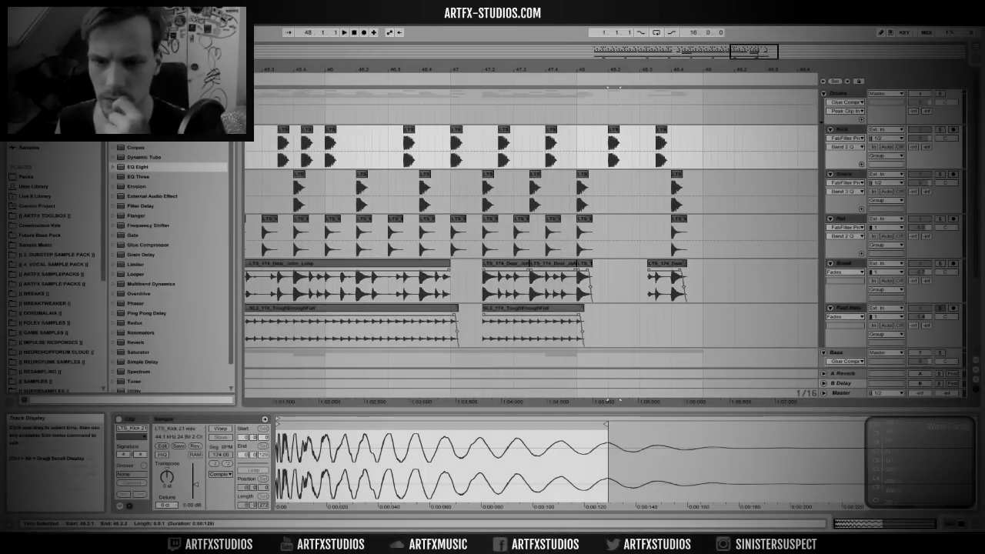
{"action": "left_click_drag", "start_coordinate": [582, 175], "coordinate": [567, 175]}
{"action": "left_click_drag", "start_coordinate": [583, 263], "coordinate": [567, 263]}
{"action": "left_click_drag", "start_coordinate": [613, 131], "coordinate": [583, 135]}
Step: Delete the leftover drum clips between 48.3.1 and 49.1.1, plus the extra kicks and the last snare in bar 47
{"action": "left_click_drag", "start_coordinate": [640, 147], "coordinate": [702, 281]}
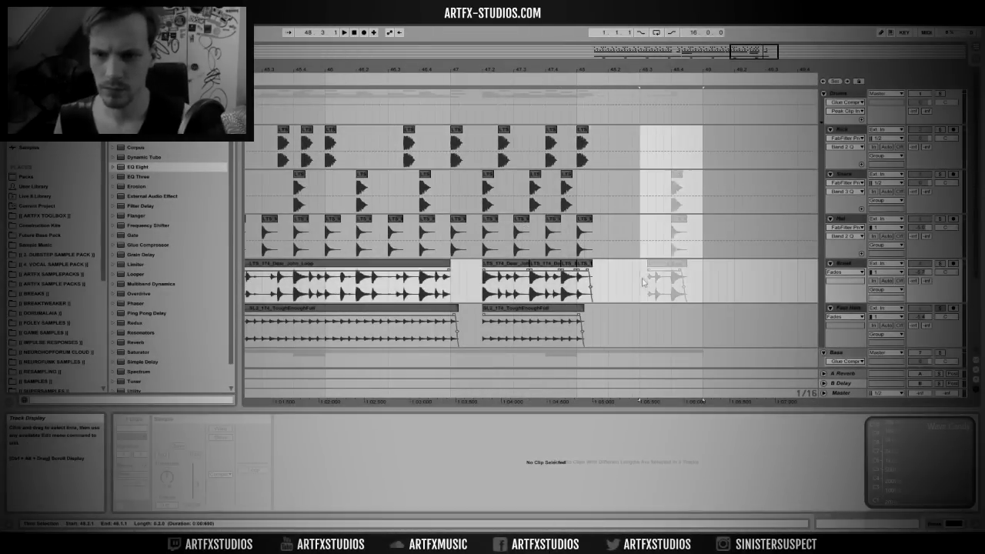
{"action": "key", "text": "Delete"}
{"action": "left_click", "coordinate": [577, 189]}
{"action": "left_click", "coordinate": [504, 129]}
{"action": "key", "text": "Delete"}
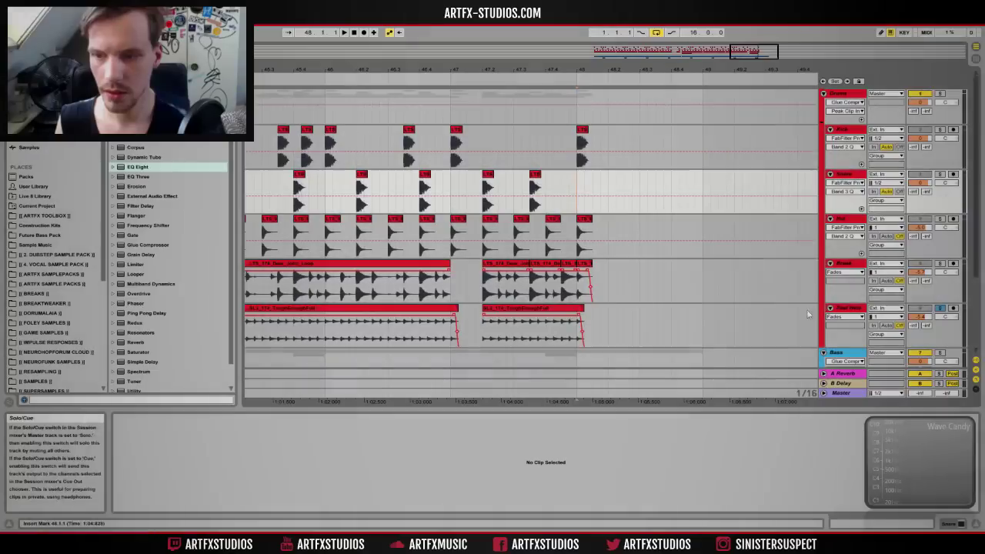
Step: Insert an audio track below Fast Hats and show the samples in the BREAKS folder
{"action": "right_click", "coordinate": [852, 309]}
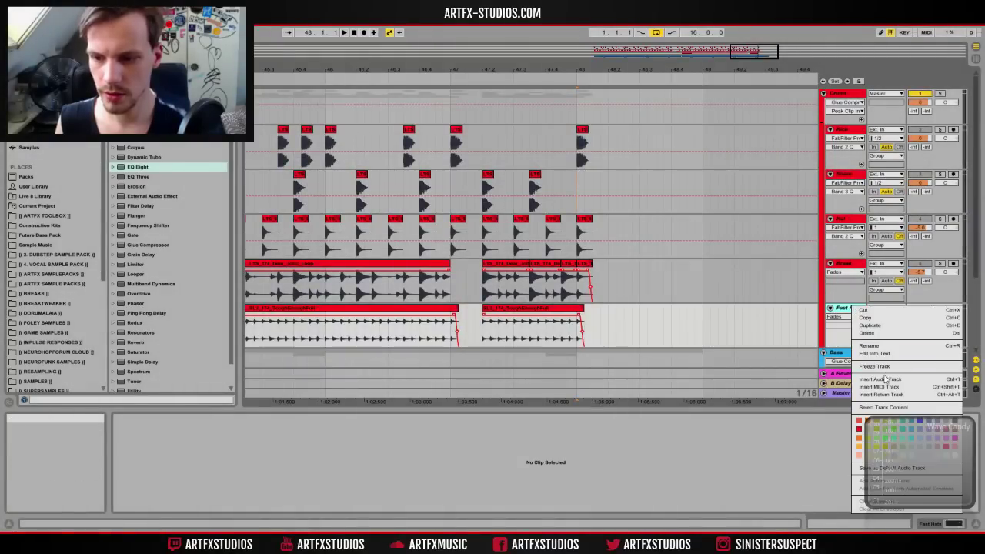
{"action": "key", "text": "Escape"}
{"action": "right_click", "coordinate": [847, 309]}
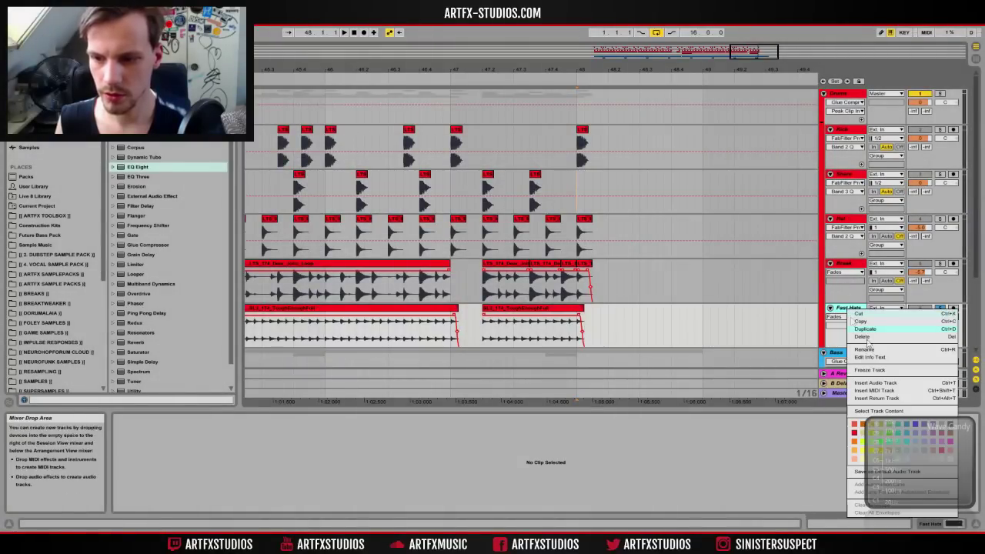
{"action": "left_click", "coordinate": [876, 382]}
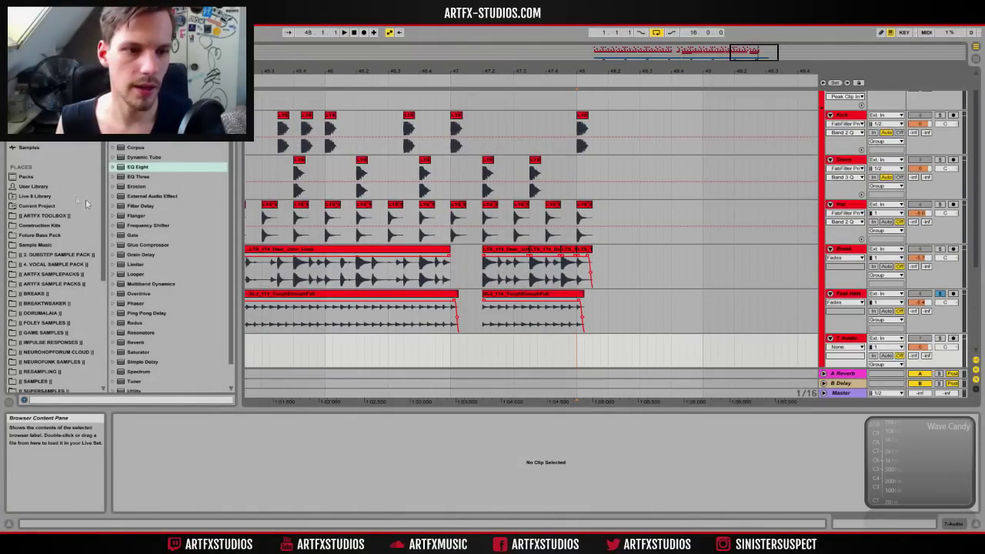
{"action": "left_click", "coordinate": [42, 296]}
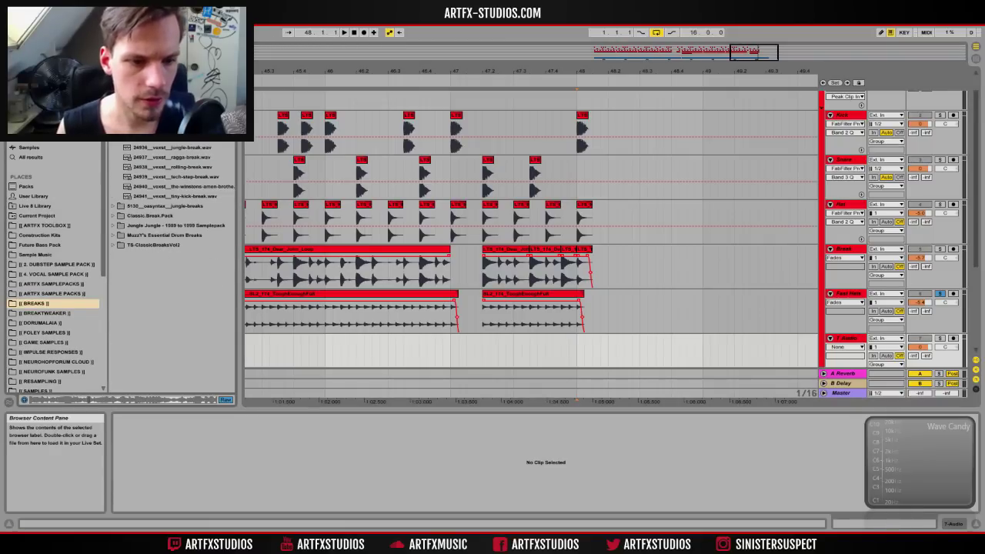
Step: Place the 24931 voxst break on the new audio track at 47.1.1 and audition it from 48.1.1
{"action": "key", "text": "Down"}
{"action": "left_click_drag", "start_coordinate": [171, 98], "coordinate": [471, 348]}
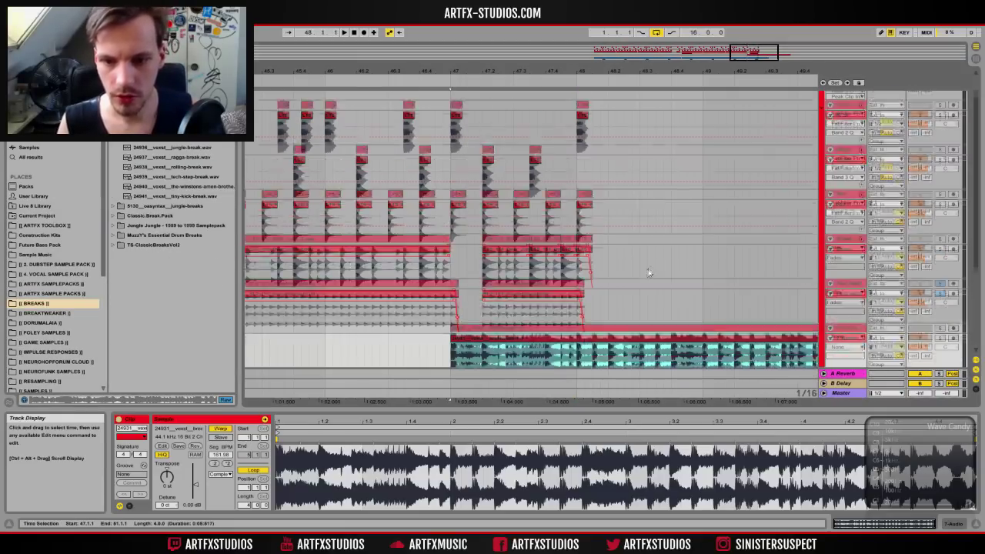
{"action": "scroll", "coordinate": [632, 258], "scroll_direction": "down", "scroll_amount": 3}
{"action": "left_click", "coordinate": [573, 233]}
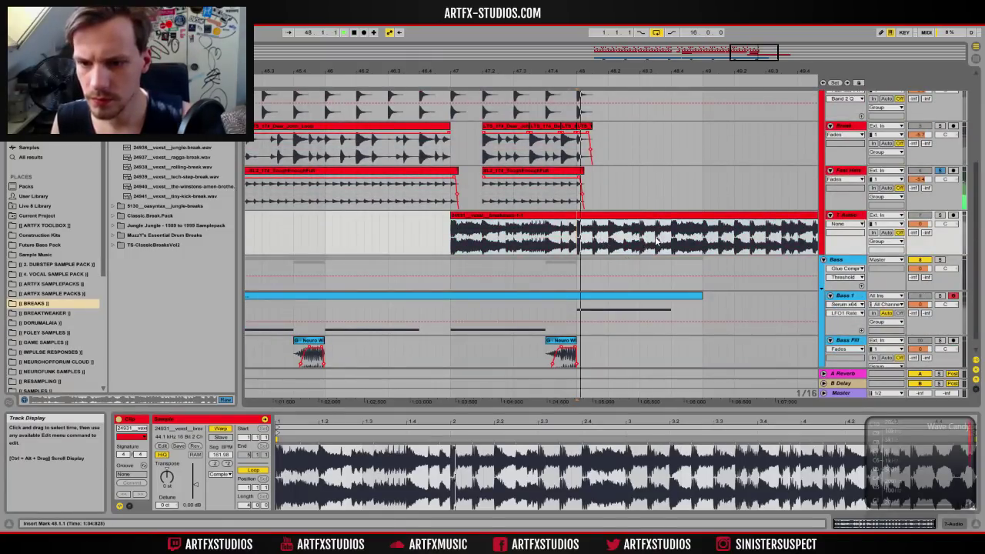
{"action": "left_click_drag", "start_coordinate": [660, 73], "coordinate": [415, 58]}
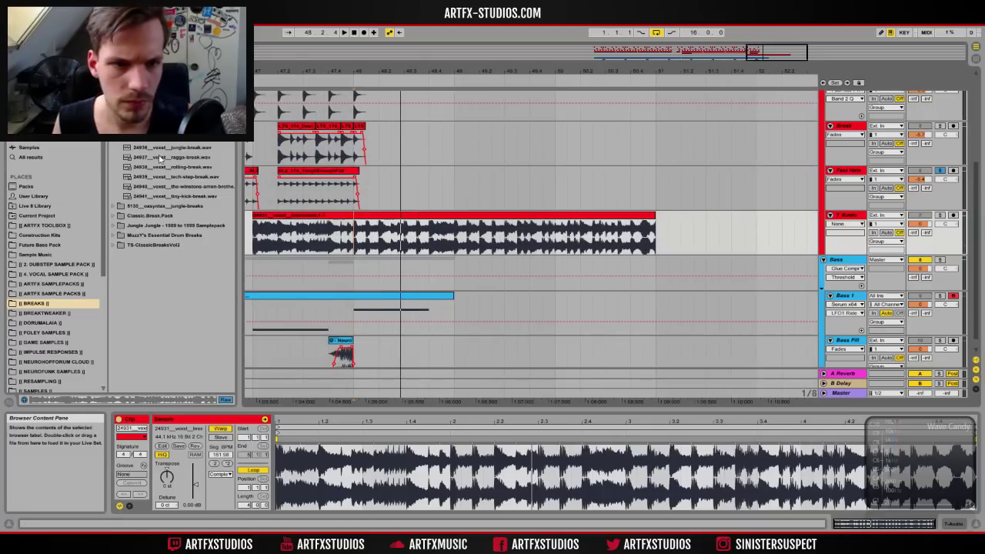
Step: Replace the break on the new track with 24937__voxst__ragga-break.wav at 47.1.1 and play it from there
{"action": "left_click_drag", "start_coordinate": [163, 156], "coordinate": [264, 245]}
{"action": "left_click", "coordinate": [259, 236]}
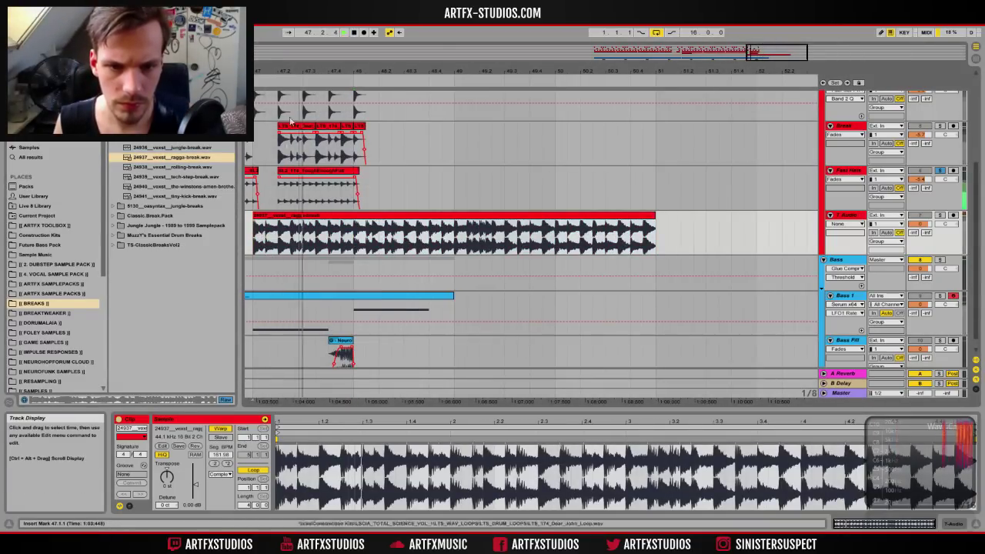
{"action": "left_click_drag", "start_coordinate": [465, 71], "coordinate": [490, 94]}
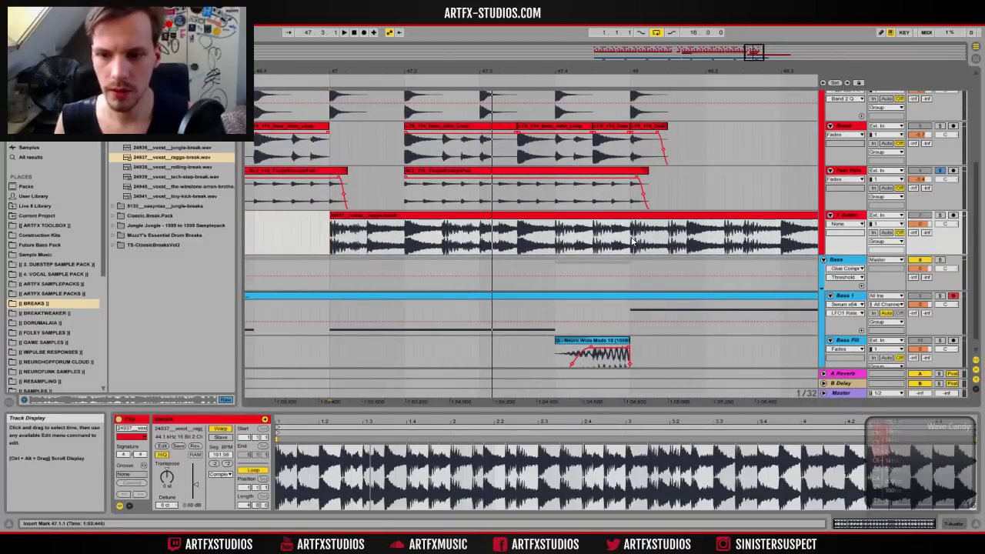
Step: Trim the ragga break so that only the part from 47.2.1 to 48.1.1 is kept
{"action": "left_click_drag", "start_coordinate": [663, 242], "coordinate": [742, 242]}
{"action": "key", "text": "Delete"}
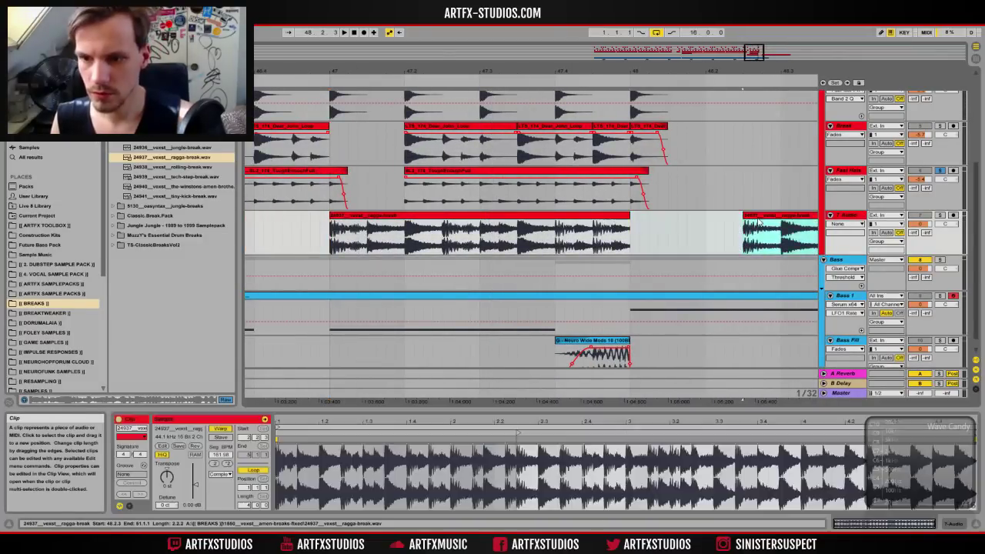
{"action": "left_click", "coordinate": [763, 216]}
{"action": "key", "text": "Delete"}
{"action": "left_click_drag", "start_coordinate": [330, 234], "coordinate": [403, 219]}
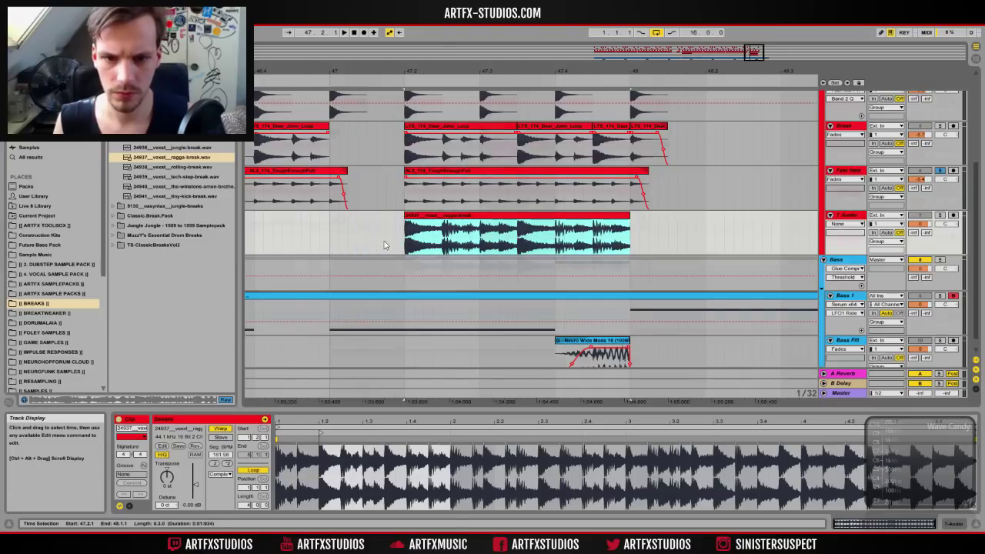
Step: Solo the new audio track and play the trimmed ragga break from 47.2.1
{"action": "scroll", "coordinate": [385, 245], "scroll_direction": "up", "scroll_amount": 2}
{"action": "left_click", "coordinate": [405, 300]}
{"action": "left_click", "coordinate": [939, 276]}
{"action": "key", "text": "space"}
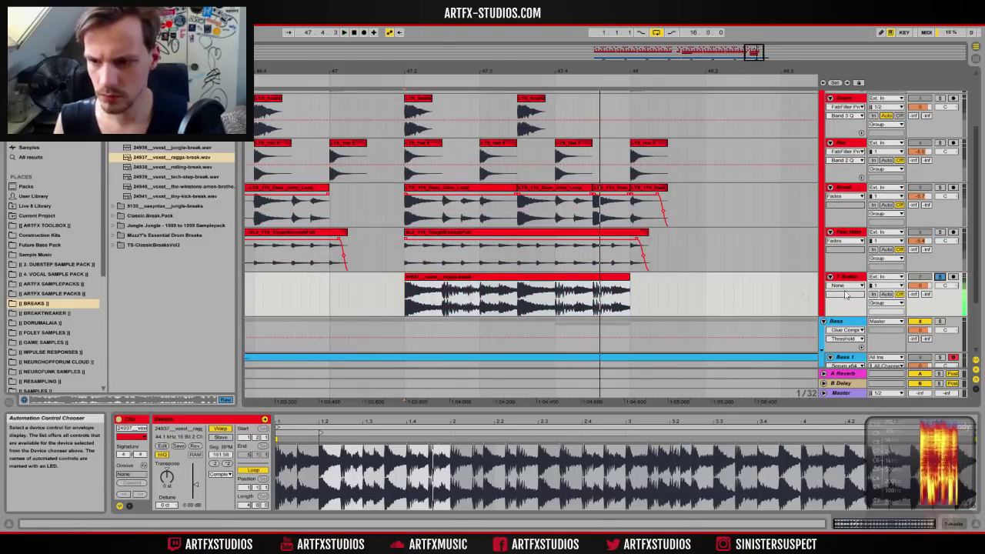
Step: Extend the ragga break's start back to 47.1.1 and delete the part between 47.1.3 and 47.2.1
{"action": "left_click", "coordinate": [449, 277]}
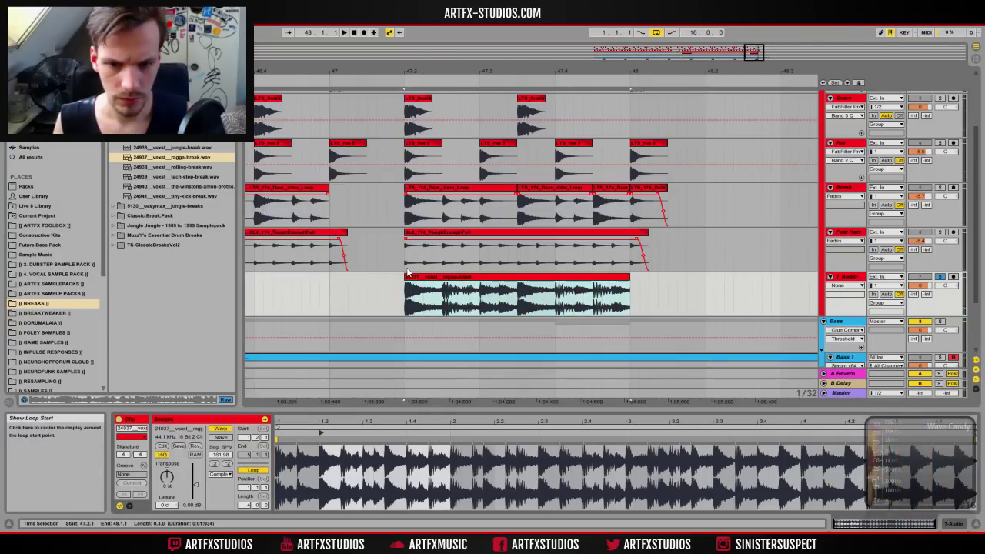
{"action": "mouse_move", "coordinate": [405, 292]}
{"action": "left_mouse_down"}
{"action": "mouse_move", "coordinate": [320, 293]}
{"action": "mouse_move", "coordinate": [330, 279]}
{"action": "mouse_move", "coordinate": [406, 302]}
{"action": "left_mouse_up"}
{"action": "key", "text": "Delete"}
Step: Set the warp mode of both ragga break clips to Beats
{"action": "left_click", "coordinate": [353, 278]}
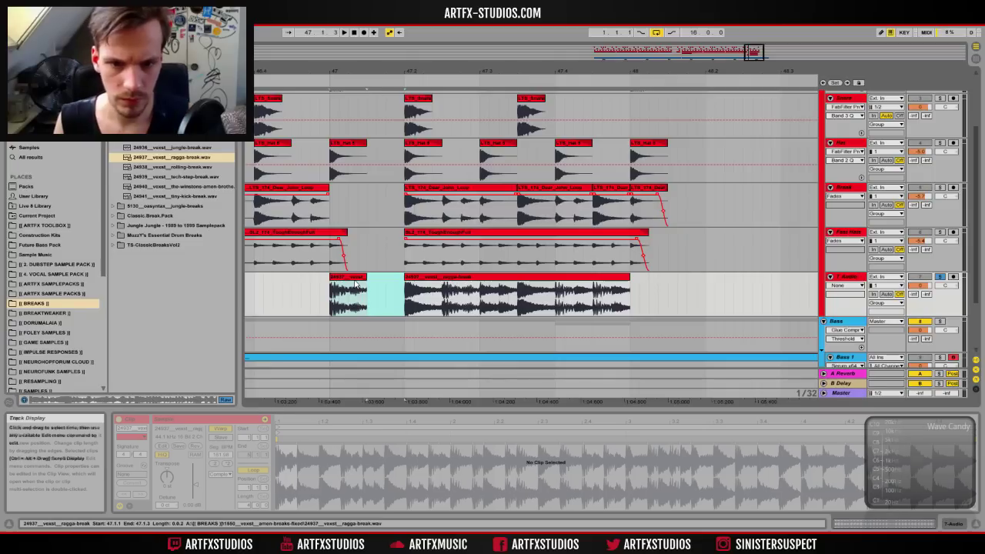
{"action": "left_click", "coordinate": [221, 474]}
{"action": "left_click", "coordinate": [222, 480]}
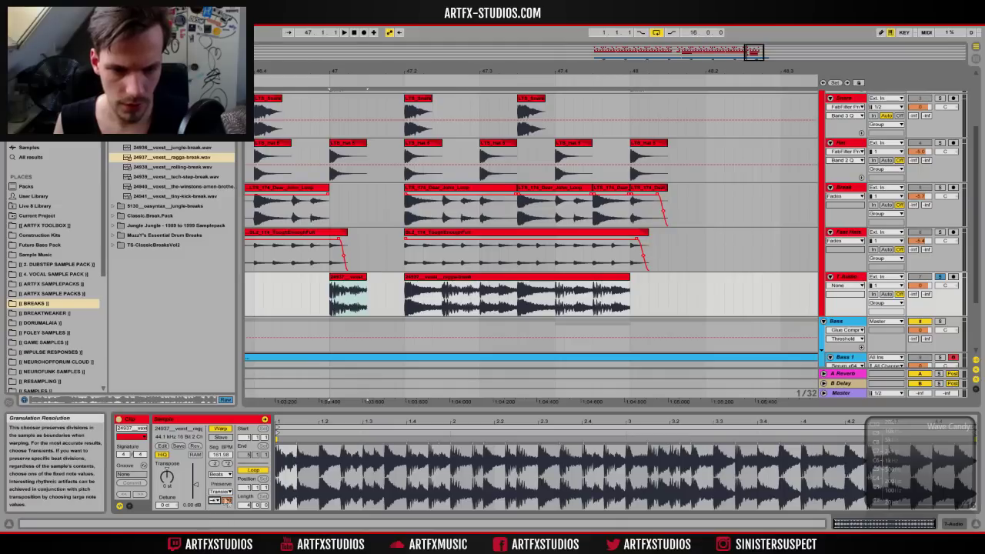
{"action": "left_click", "coordinate": [451, 278], "text": "shift"}
{"action": "left_click", "coordinate": [221, 474]}
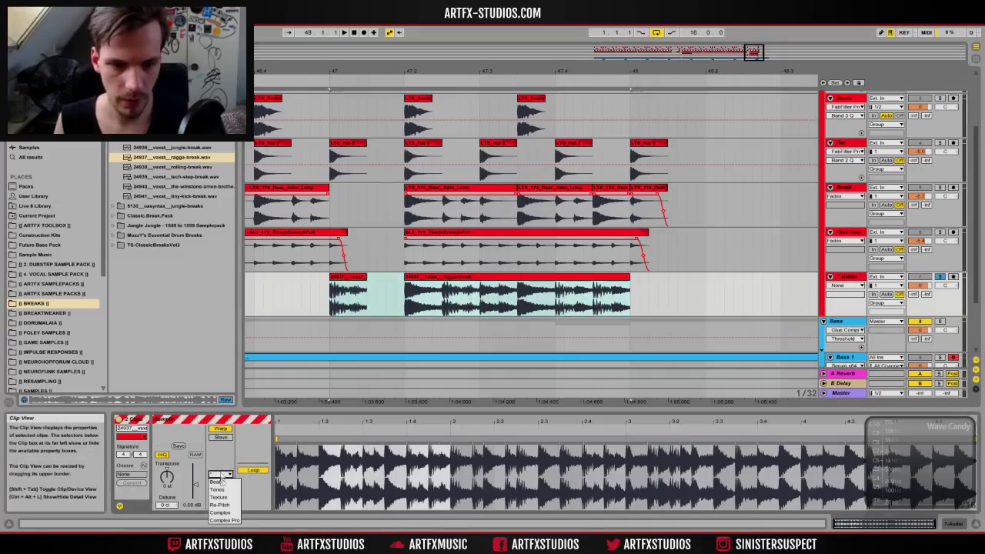
{"action": "left_click", "coordinate": [222, 481]}
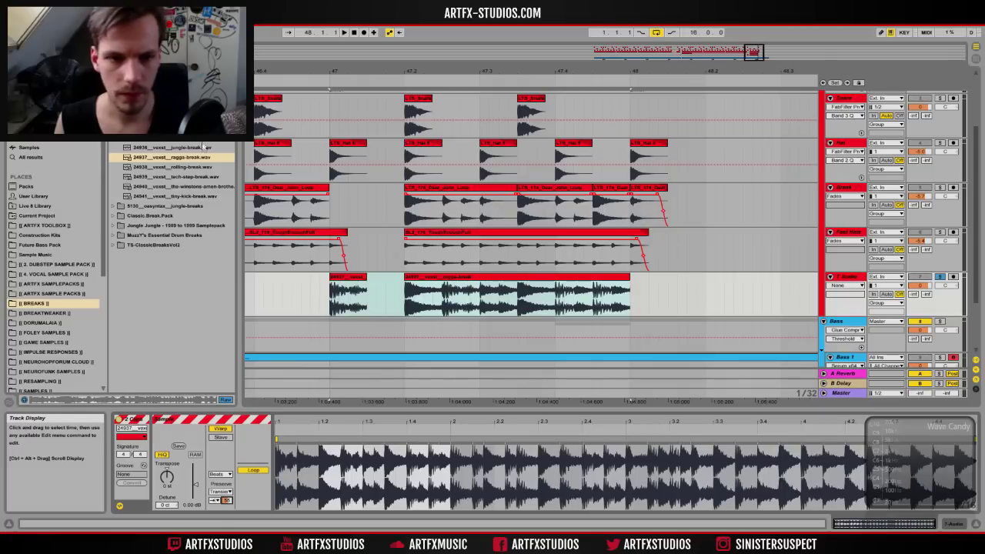
Step: Add EQ Eight to the break track and set its low-cut band to 417 Hz with Q 0.31 during playback
{"action": "left_click", "coordinate": [35, 98]}
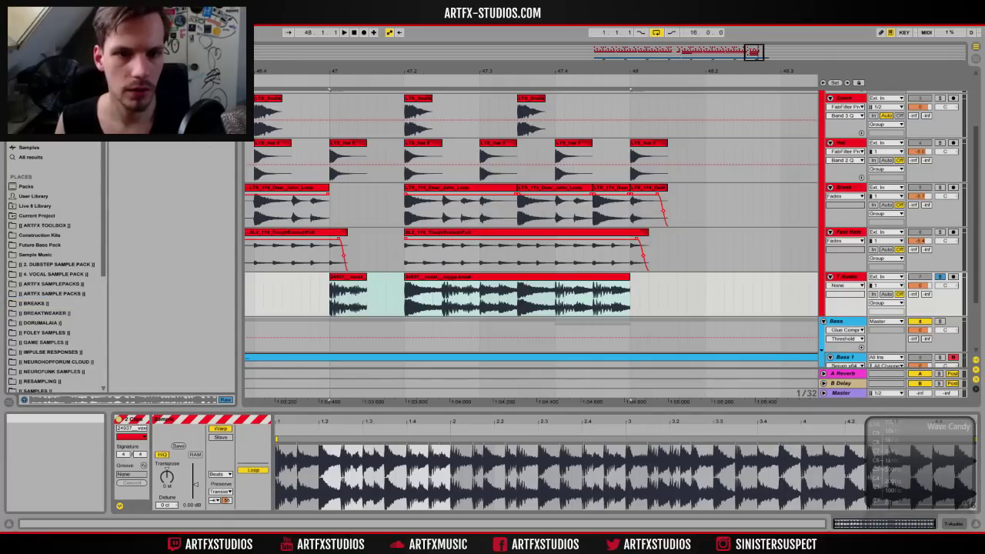
{"action": "double_click", "coordinate": [137, 167]}
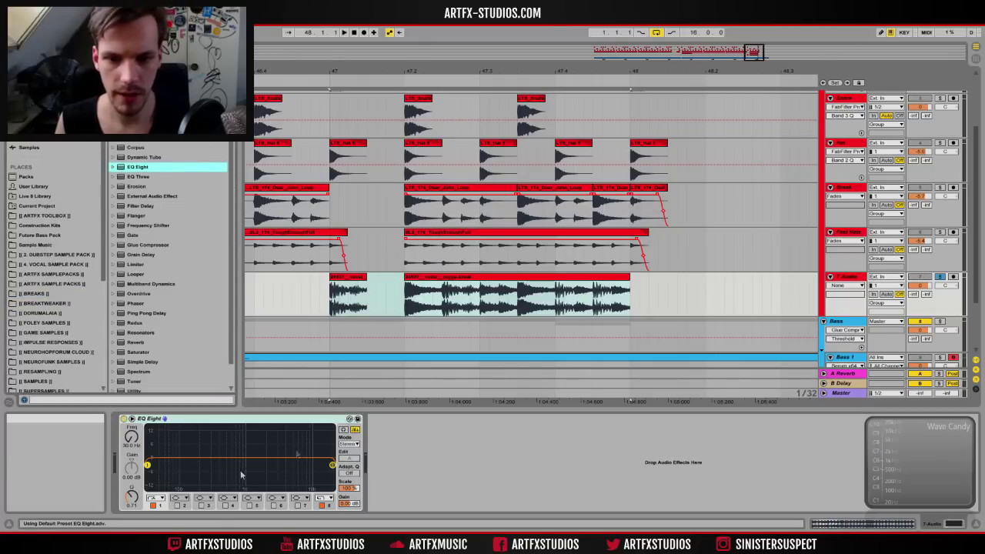
{"action": "key", "text": "space"}
{"action": "left_click_drag", "start_coordinate": [147, 465], "coordinate": [221, 475]}
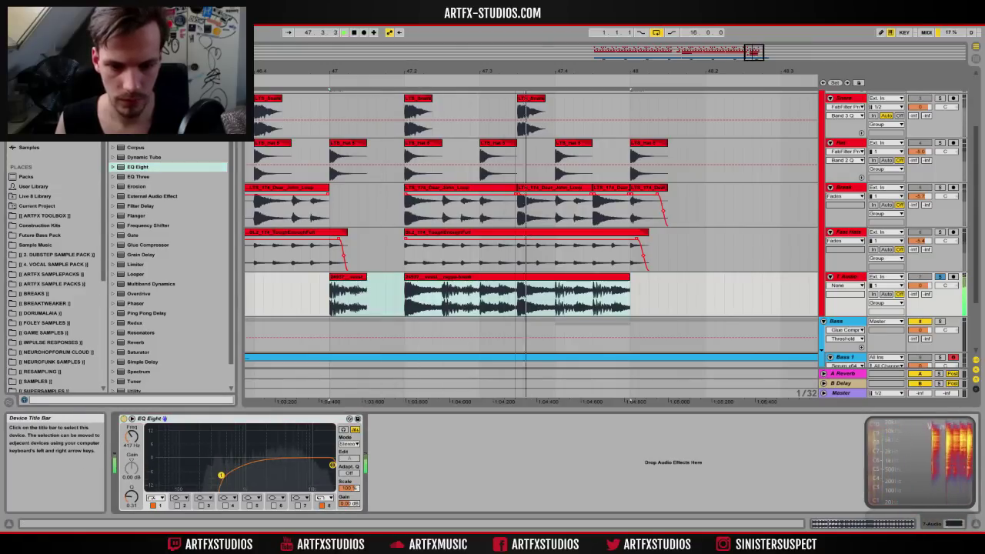
{"action": "key", "text": "space"}
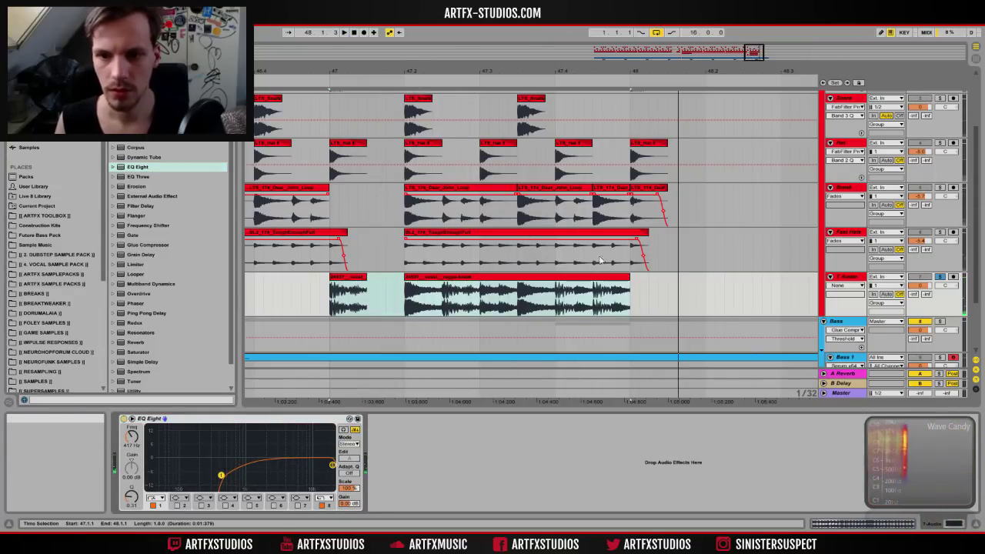
Step: Copy the section's first kick to 32.4.3 so that it ends right at 33.1.1
{"action": "left_click_drag", "start_coordinate": [535, 71], "coordinate": [550, 38]}
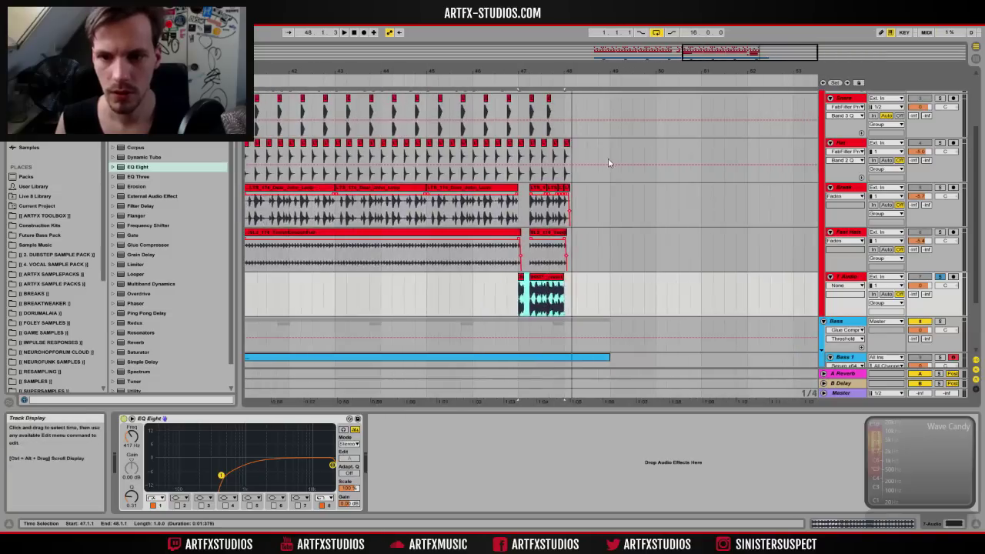
{"action": "scroll", "coordinate": [597, 169], "scroll_direction": "up", "scroll_amount": 2}
{"action": "scroll", "coordinate": [596, 170], "scroll_direction": "up", "scroll_amount": 1}
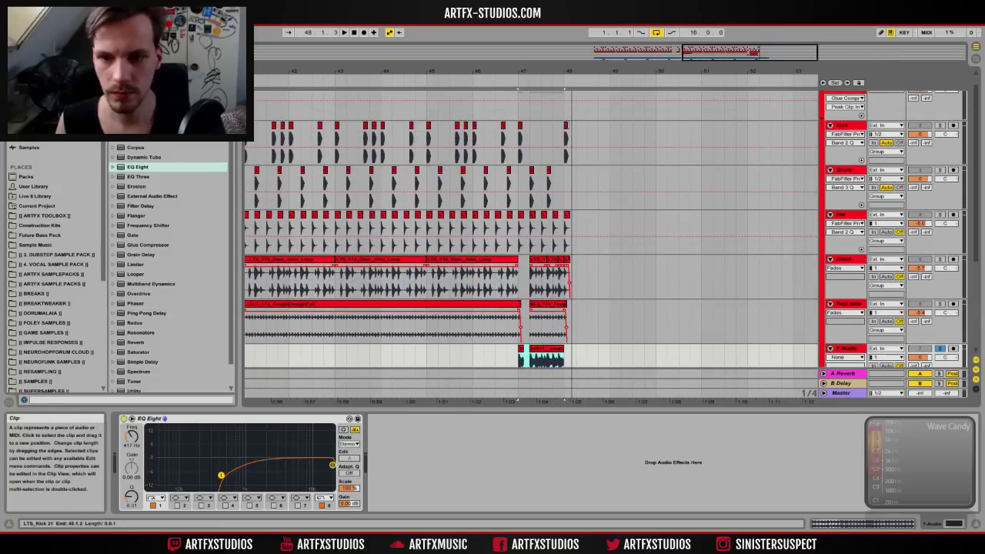
{"action": "left_click_drag", "start_coordinate": [381, 71], "coordinate": [382, 71]}
{"action": "left_click_drag", "start_coordinate": [579, 71], "coordinate": [579, 63]}
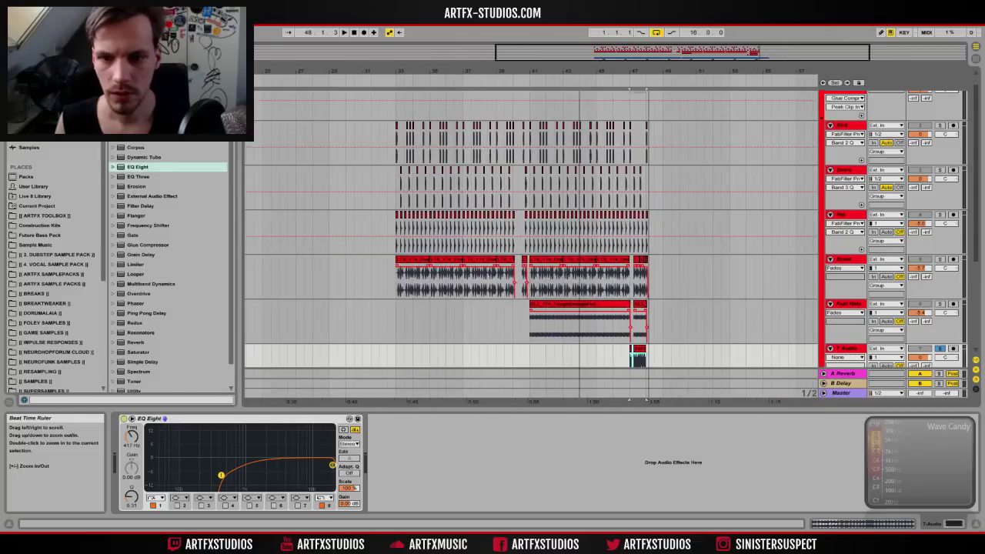
{"action": "left_click_drag", "start_coordinate": [398, 127], "coordinate": [389, 127]}
{"action": "left_click_drag", "start_coordinate": [389, 74], "coordinate": [408, 129]}
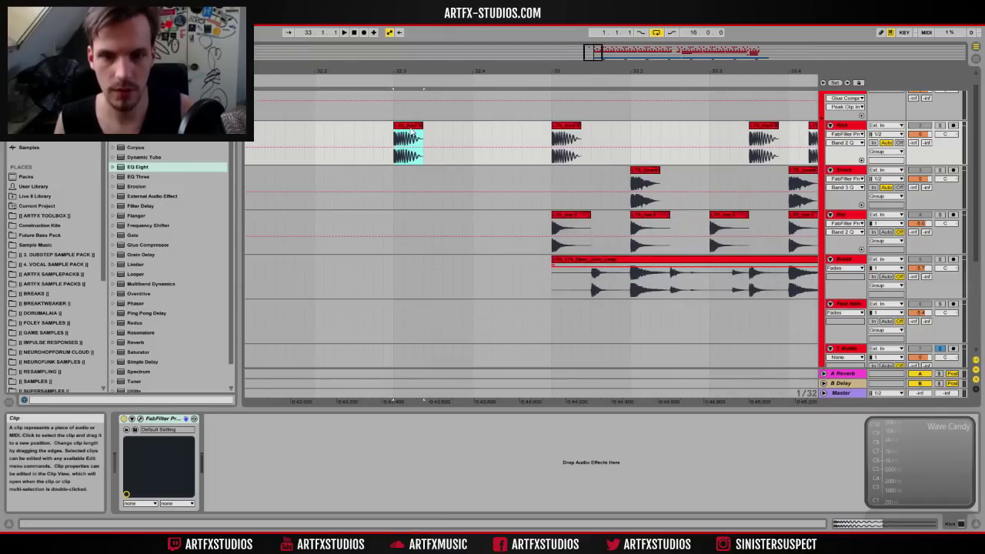
{"action": "left_click_drag", "start_coordinate": [412, 133], "coordinate": [539, 130]}
Step: Reverse the kick before 33.1.1 and shape it with a curved full-length fade-in and a clip gain of -2.70 dB
{"action": "double_click", "coordinate": [539, 127]}
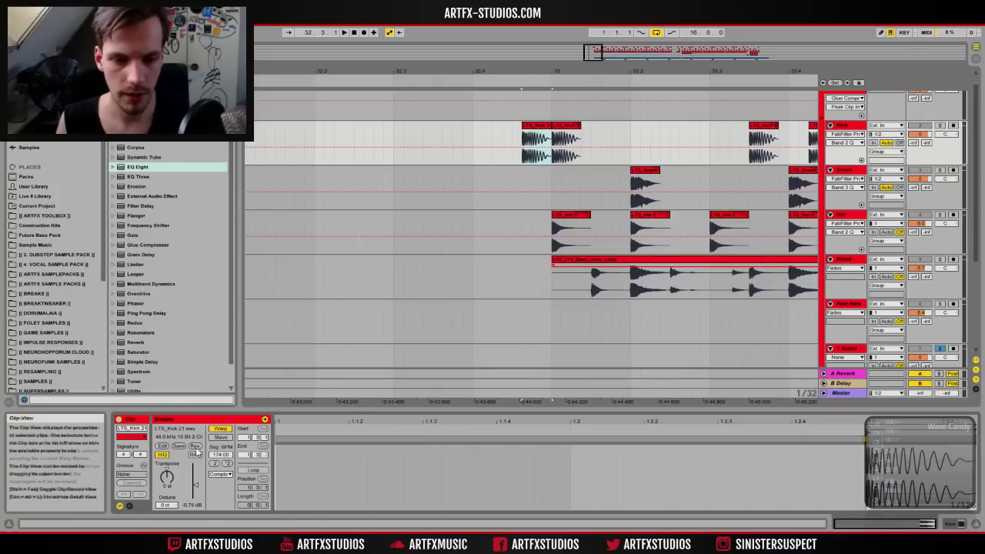
{"action": "left_click", "coordinate": [846, 133]}
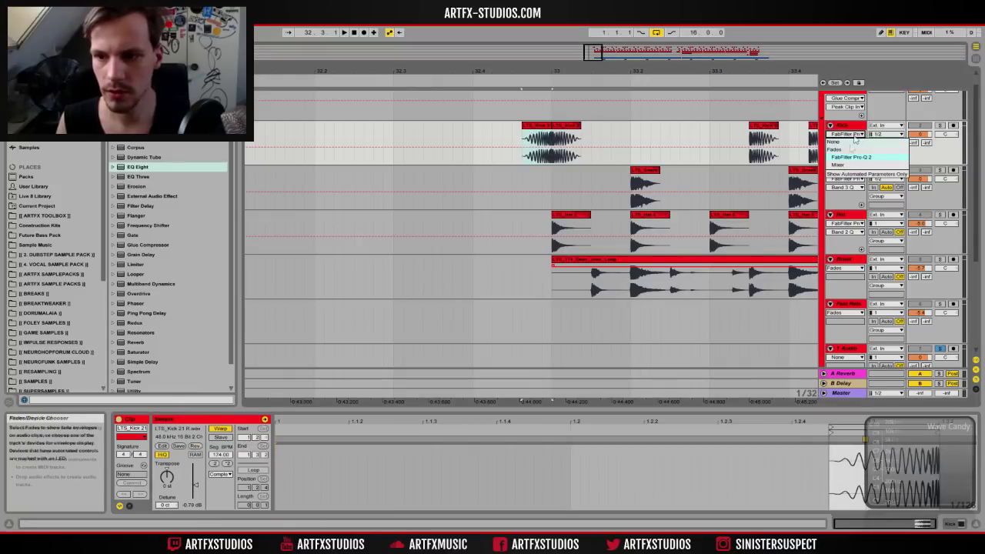
{"action": "left_click", "coordinate": [845, 158]}
{"action": "left_click_drag", "start_coordinate": [524, 133], "coordinate": [593, 136]}
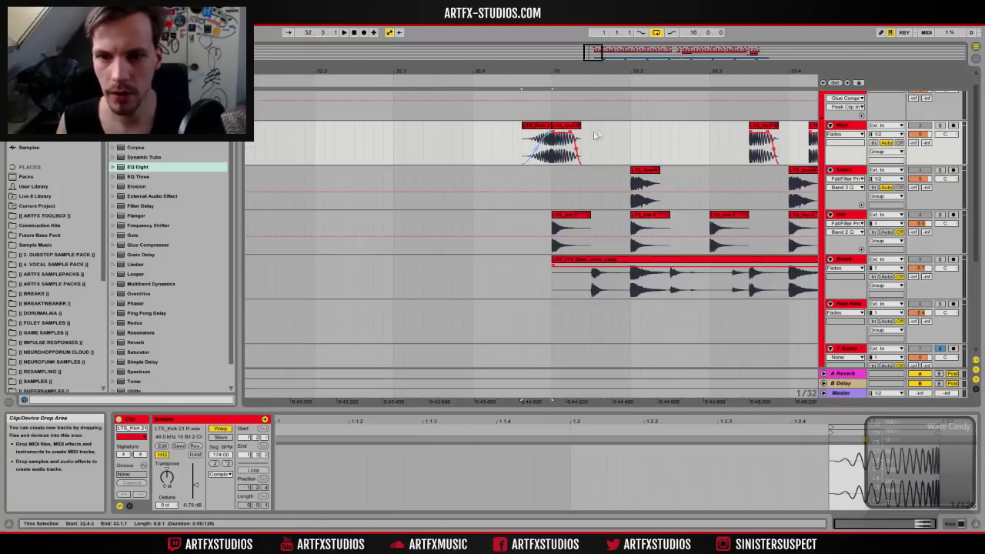
{"action": "left_click_drag", "start_coordinate": [538, 156], "coordinate": [537, 158]}
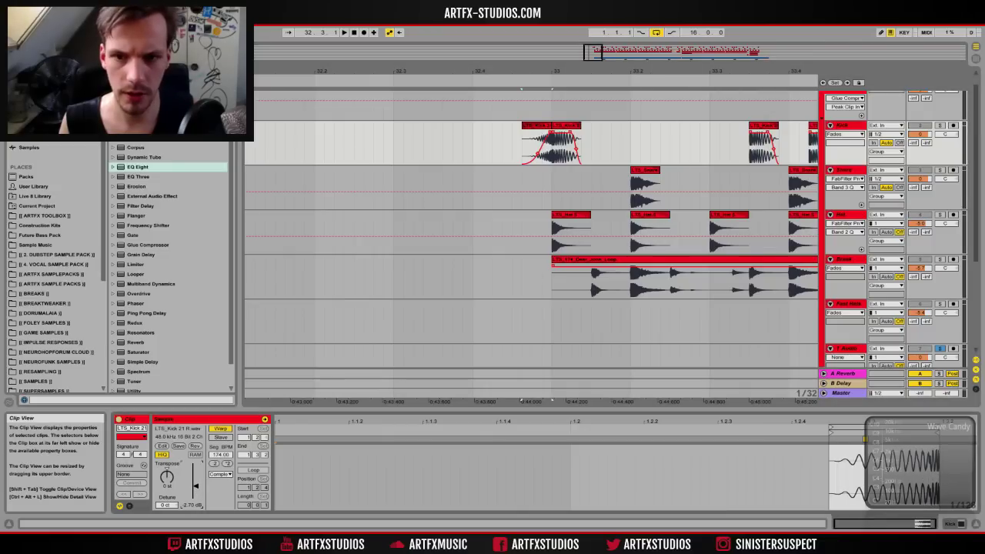
Step: Fold the Drums and Bass group tracks in the arrangement
{"action": "mouse_move", "coordinate": [590, 70]}
{"action": "left_mouse_down"}
{"action": "mouse_move", "coordinate": [589, 62]}
{"action": "mouse_move", "coordinate": [404, 35]}
{"action": "mouse_move", "coordinate": [401, 19]}
{"action": "mouse_move", "coordinate": [354, 19]}
{"action": "mouse_move", "coordinate": [394, 13]}
{"action": "left_mouse_up"}
{"action": "left_click", "coordinate": [390, 125]}
{"action": "left_click_drag", "start_coordinate": [391, 125], "coordinate": [763, 152]}
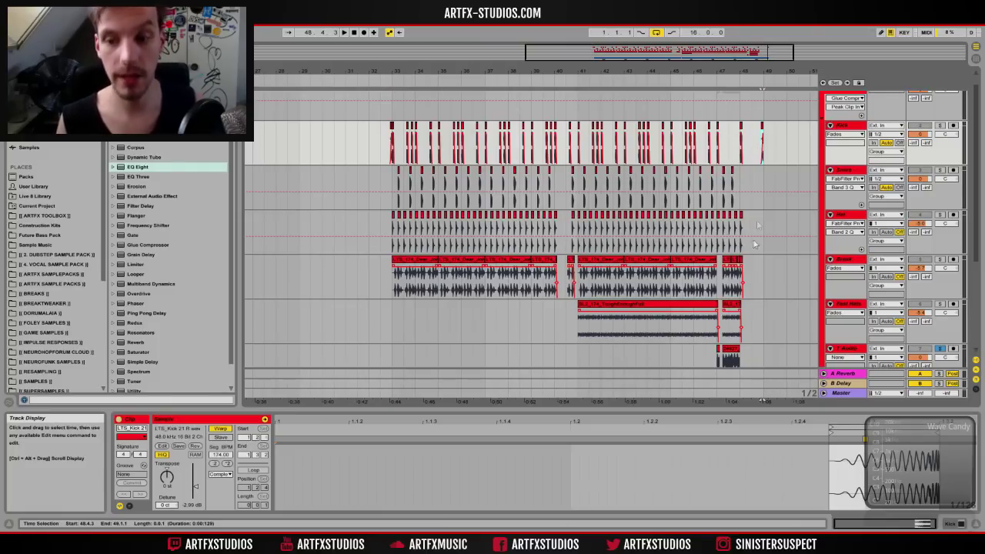
{"action": "scroll", "coordinate": [764, 203], "scroll_direction": "down", "scroll_amount": 2}
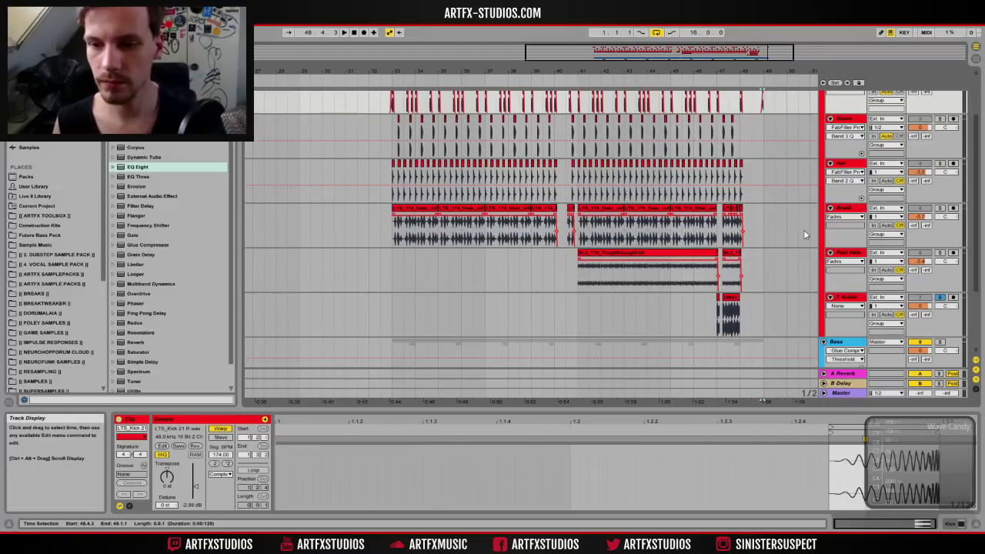
{"action": "left_click", "coordinate": [852, 296]}
{"action": "scroll", "coordinate": [846, 231], "scroll_direction": "up", "scroll_amount": 2}
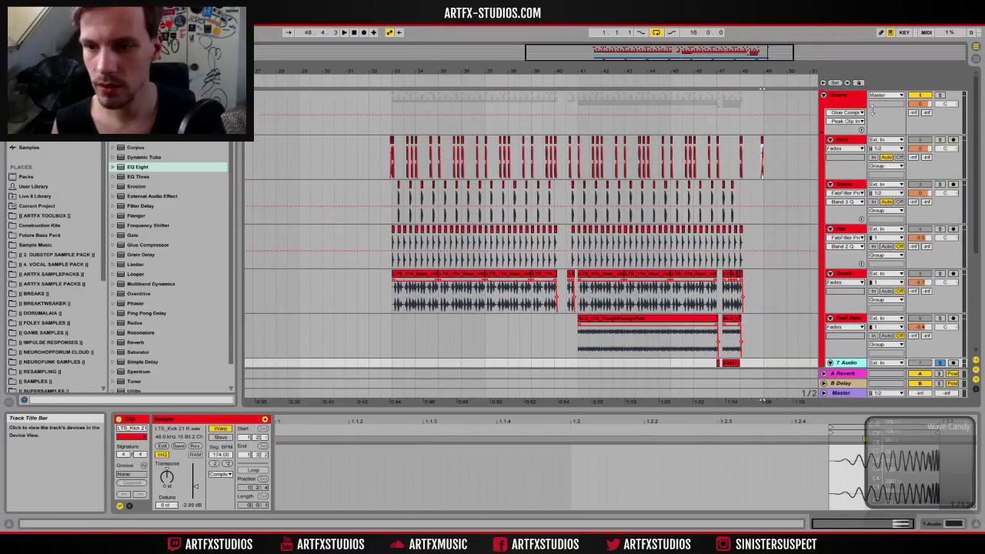
{"action": "left_click", "coordinate": [823, 95]}
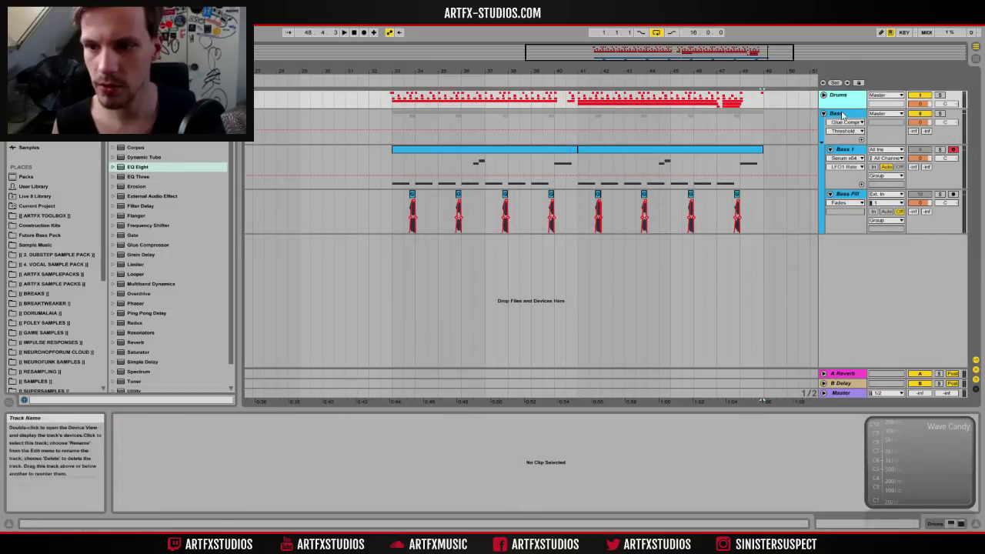
{"action": "left_click", "coordinate": [834, 114]}
{"action": "left_click", "coordinate": [824, 113]}
Step: Duplicate the 16-bar drum and bass section from bar 33 to 49 directly after itself, and unfold the Bass group
{"action": "left_click_drag", "start_coordinate": [659, 69], "coordinate": [660, 31]}
{"action": "left_click_drag", "start_coordinate": [491, 96], "coordinate": [647, 124]}
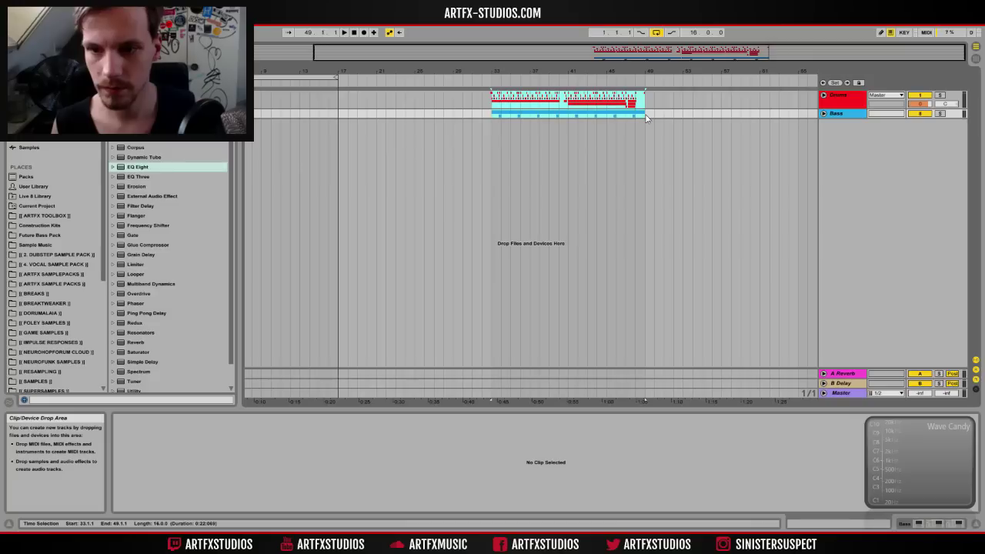
{"action": "key", "text": "ctrl+d"}
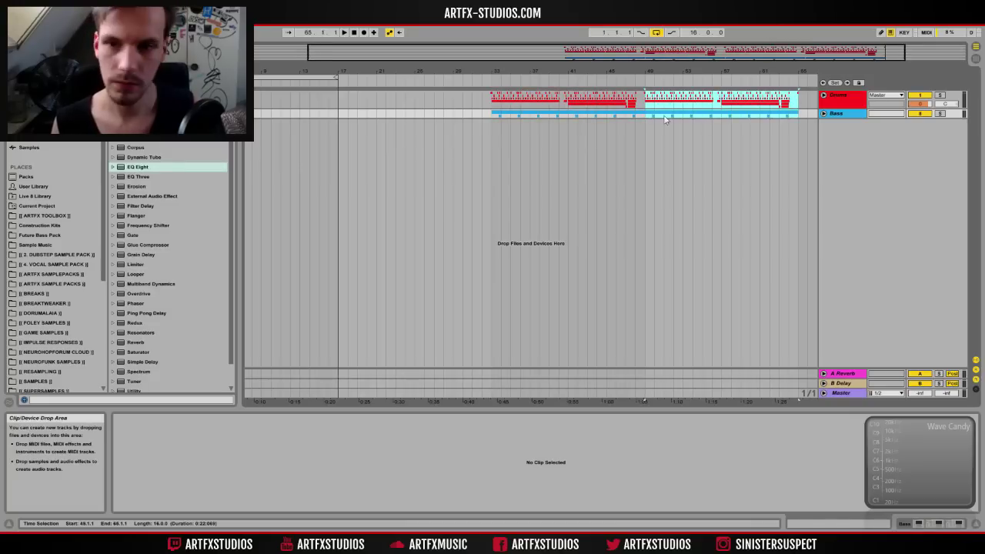
{"action": "left_click", "coordinate": [823, 113]}
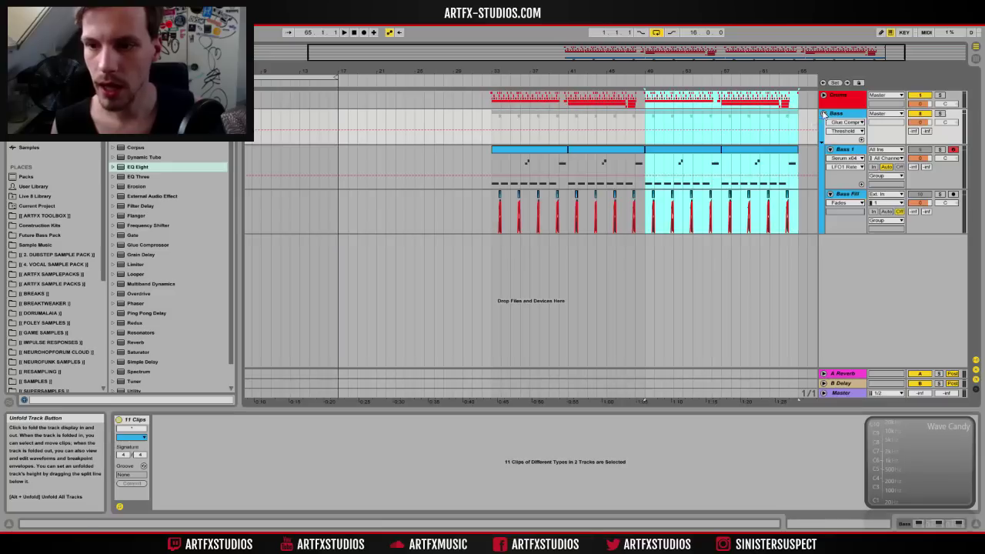
Step: Duplicate the Bass 1 track and delete the copy's two clips before bar 49
{"action": "left_click", "coordinate": [835, 151]}
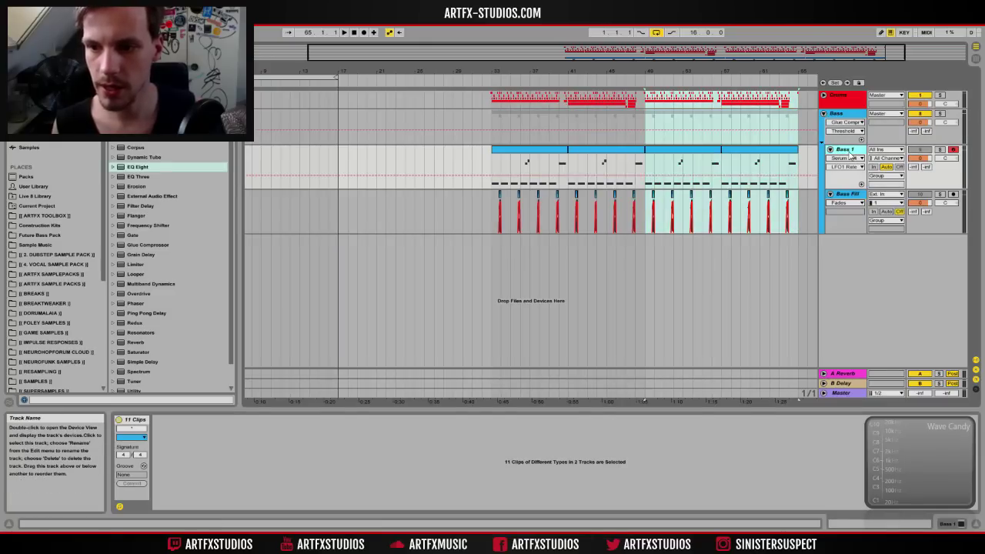
{"action": "left_click", "coordinate": [846, 150]}
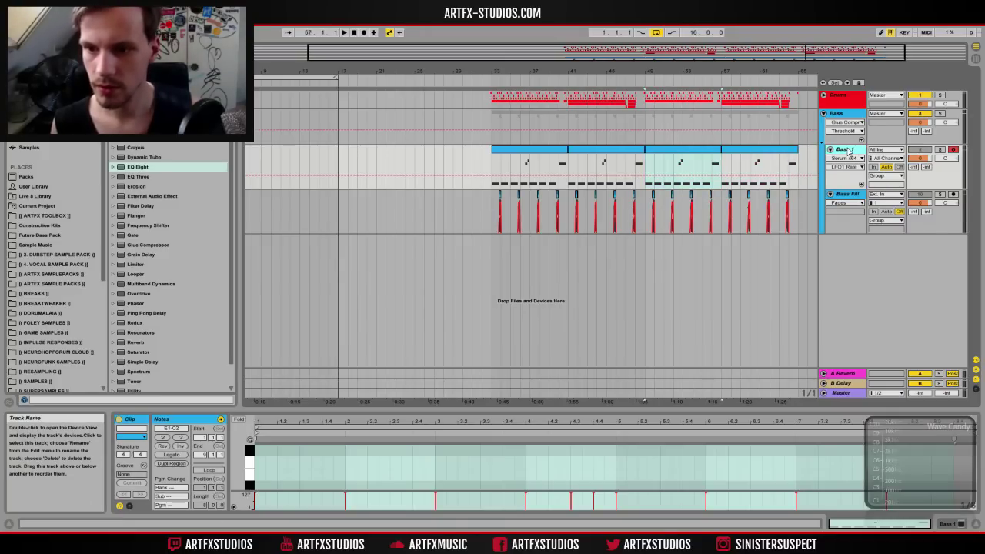
{"action": "key", "text": "ctrl+d"}
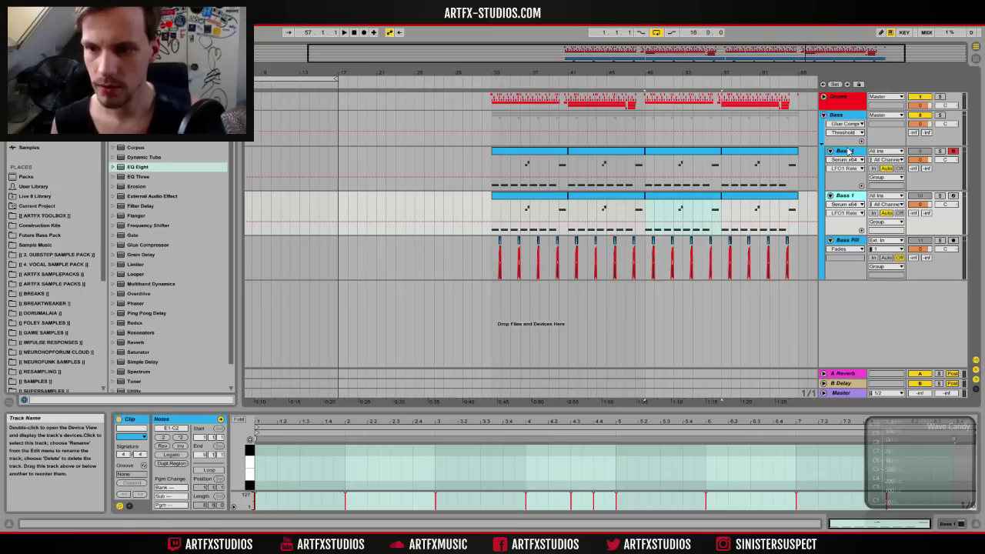
{"action": "left_click", "coordinate": [543, 197]}
{"action": "left_click", "coordinate": [606, 204], "text": "shift"}
{"action": "key", "text": "Delete"}
Step: Delete the two clips from bar 49 to 65 on the original Bass 1 track
{"action": "left_click", "coordinate": [667, 162]}
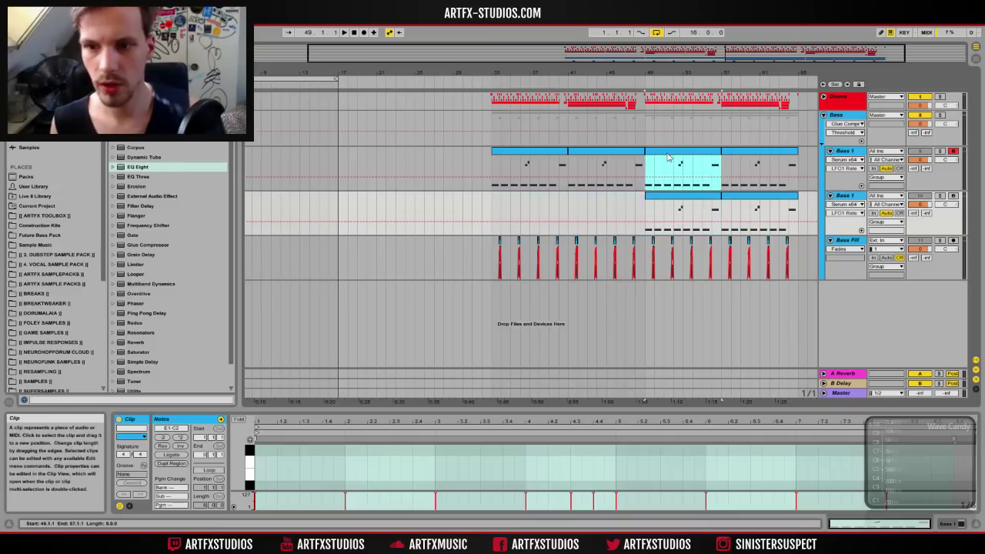
{"action": "left_click", "coordinate": [766, 155], "text": "shift"}
{"action": "key", "text": "Delete"}
Step: Delete the duplicated Bass 1 track together with its remaining clips
{"action": "left_click", "coordinate": [701, 197]}
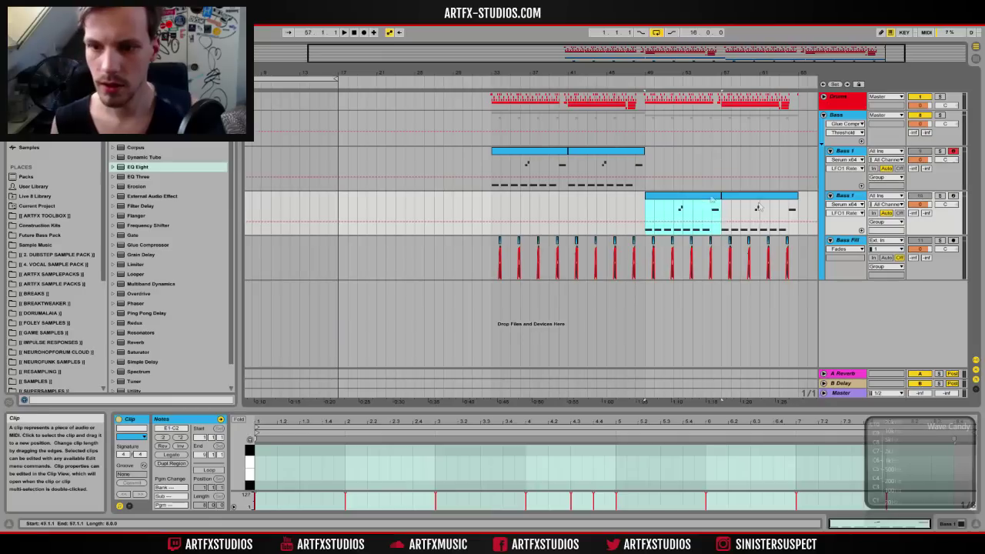
{"action": "left_click", "coordinate": [950, 524]}
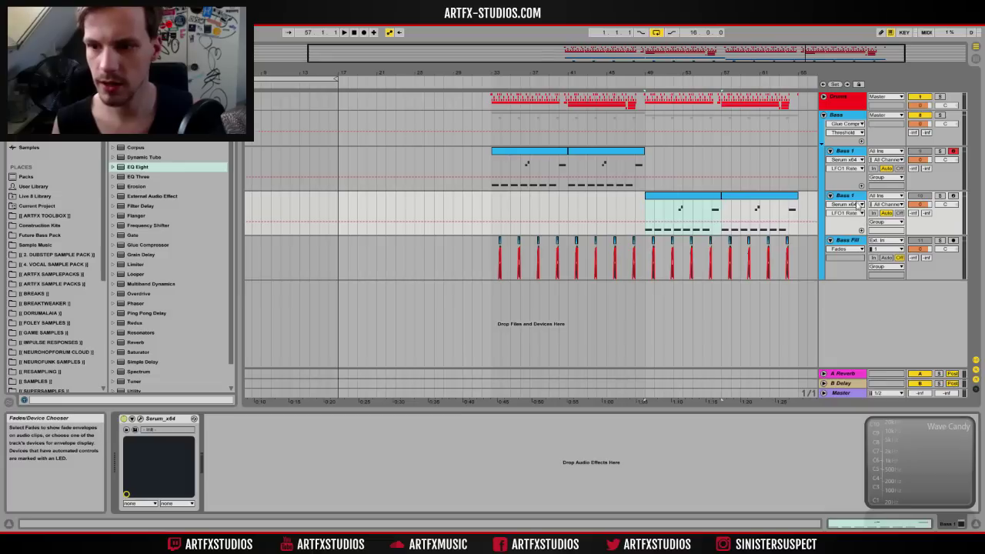
{"action": "key", "text": "Delete"}
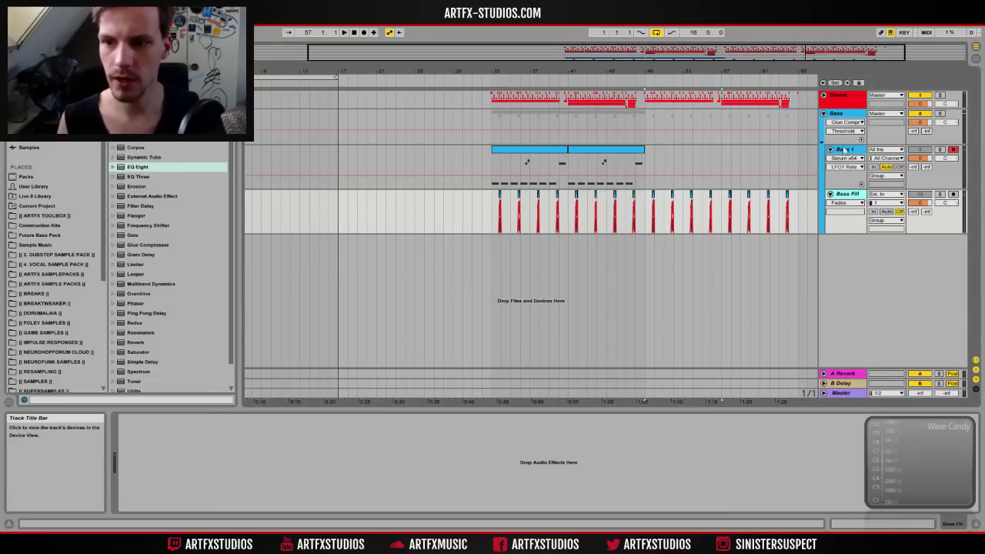
Step: Open Serum on the Bass 1 track, enable its Hyper/Dimension effect and set the Hyper mix to about 25%
{"action": "left_click", "coordinate": [846, 150]}
{"action": "left_click", "coordinate": [141, 420]}
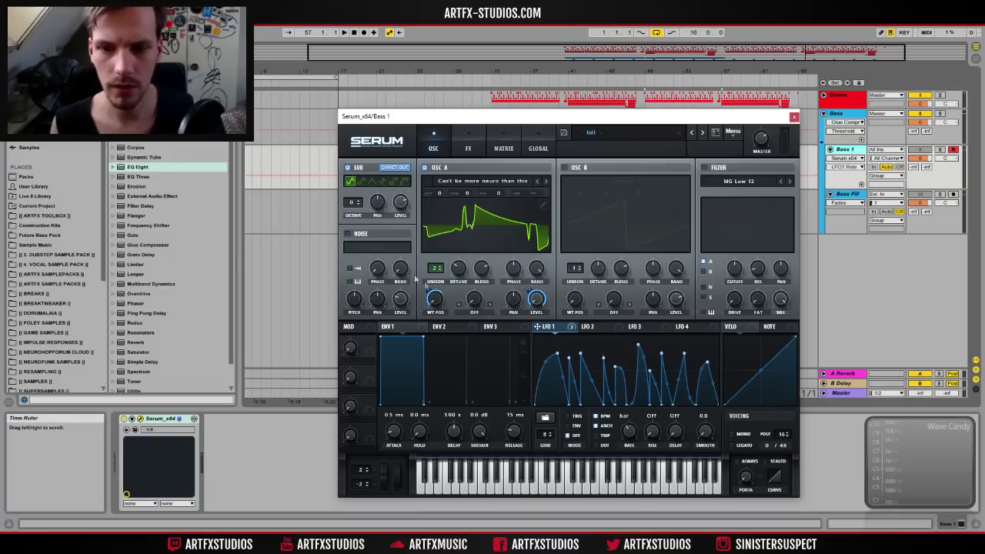
{"action": "left_click", "coordinate": [468, 148]}
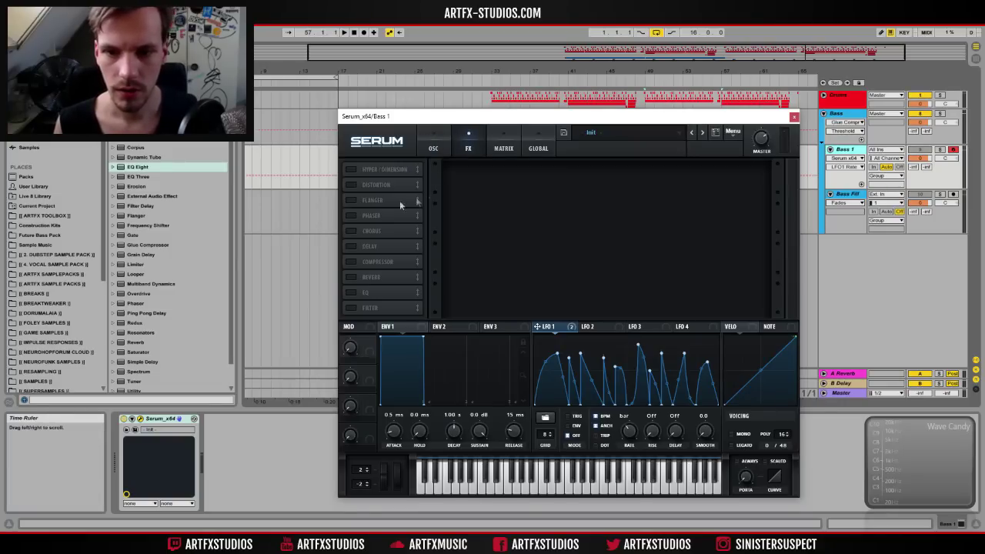
{"action": "left_click", "coordinate": [350, 169]}
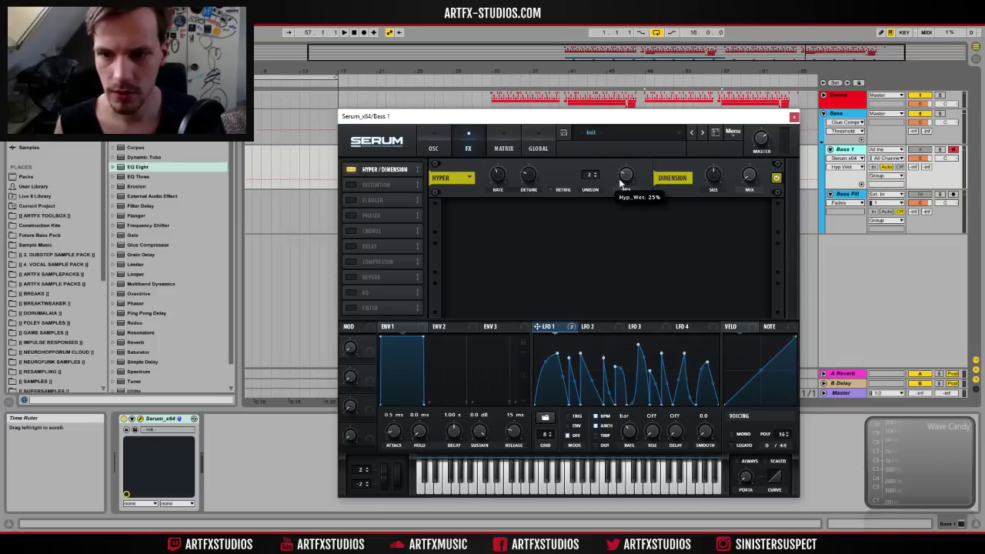
Step: Enable Serum's filter with the Notch 12 type and adjust its cutoff
{"action": "left_click", "coordinate": [434, 141]}
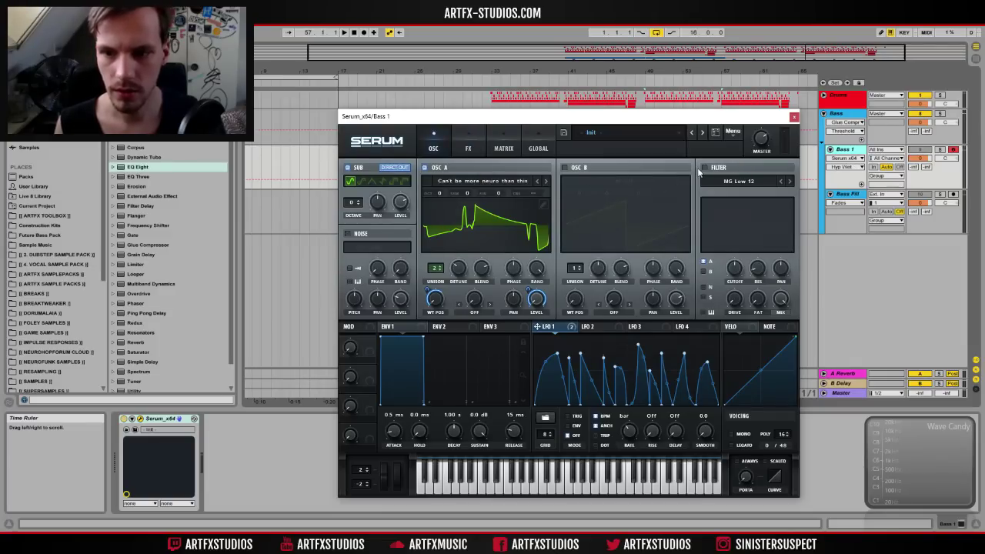
{"action": "left_click", "coordinate": [705, 167]}
{"action": "left_click", "coordinate": [737, 182]}
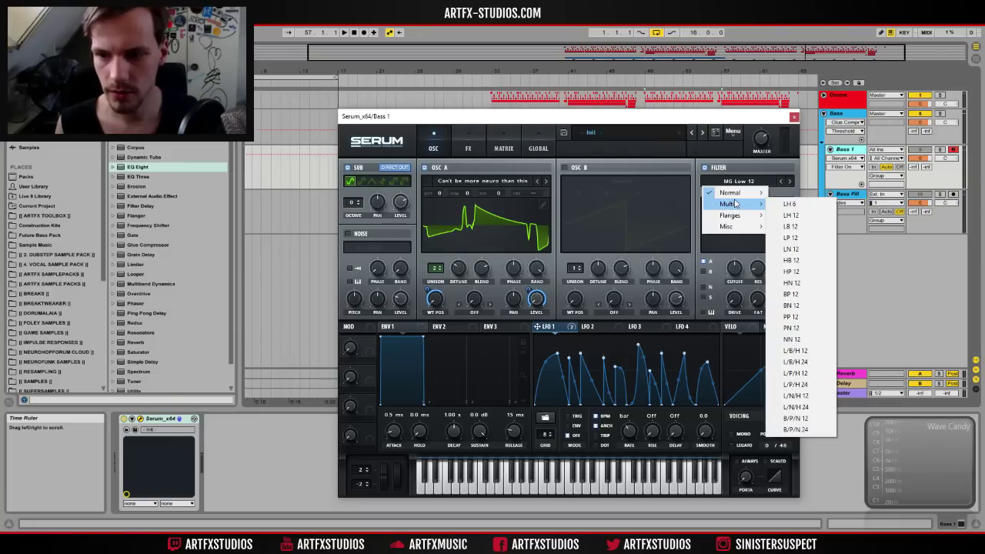
{"action": "mouse_move", "coordinate": [735, 192]}
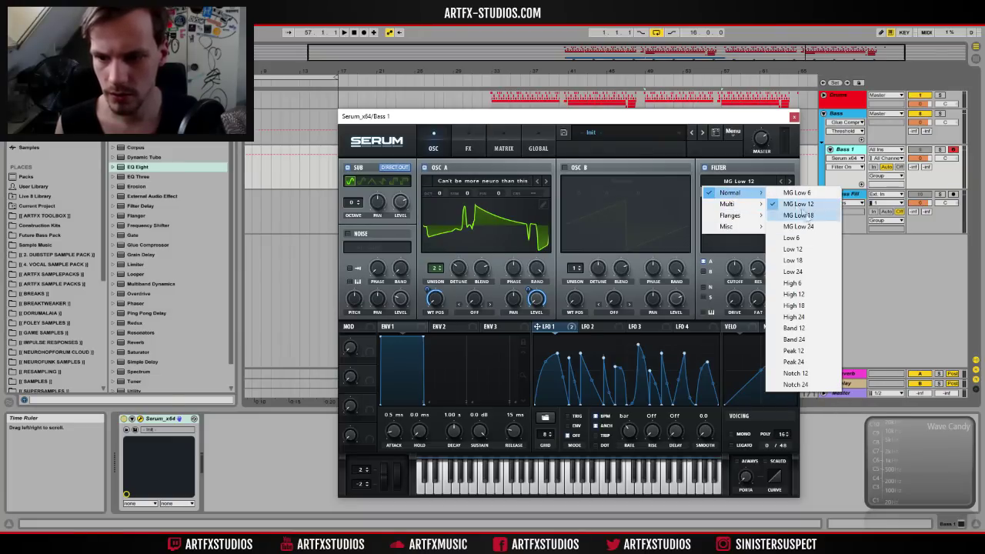
{"action": "left_click", "coordinate": [800, 373]}
{"action": "left_click_drag", "start_coordinate": [727, 278], "coordinate": [733, 291]}
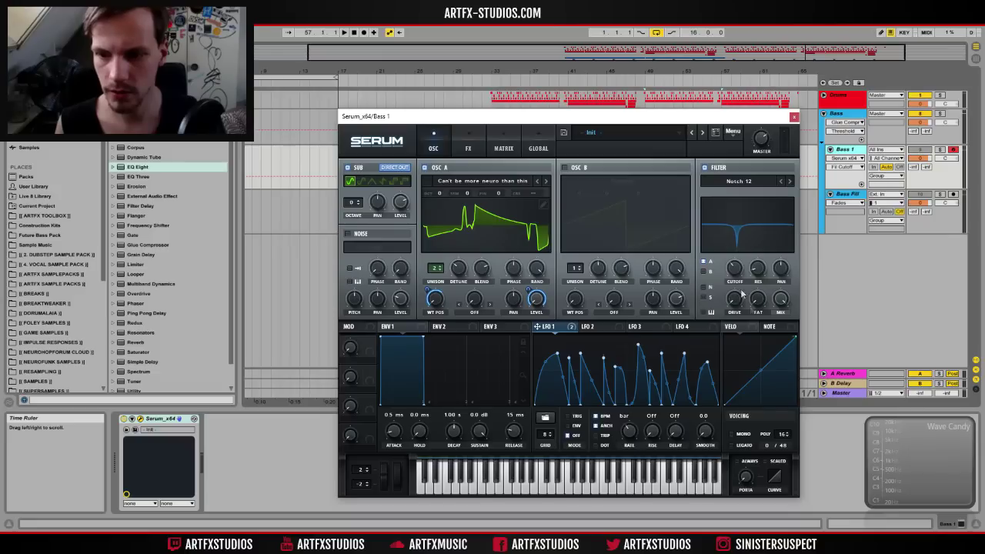
Step: Set LFO 2's rate to 1/2 and modulate the filter cutoff with it by about -88, with the base cutoff near 17949 Hz
{"action": "left_click", "coordinate": [590, 327]}
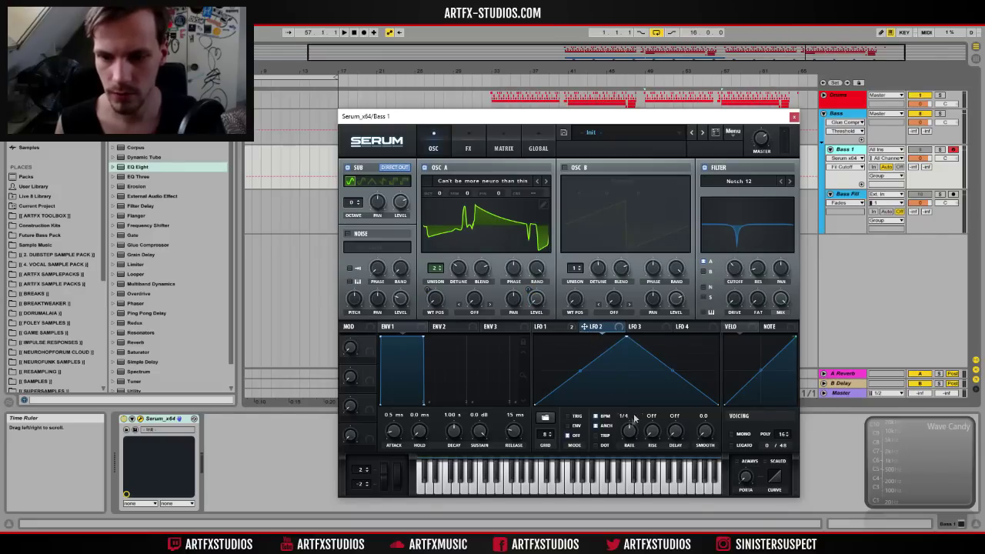
{"action": "left_click_drag", "start_coordinate": [629, 438], "coordinate": [630, 445]}
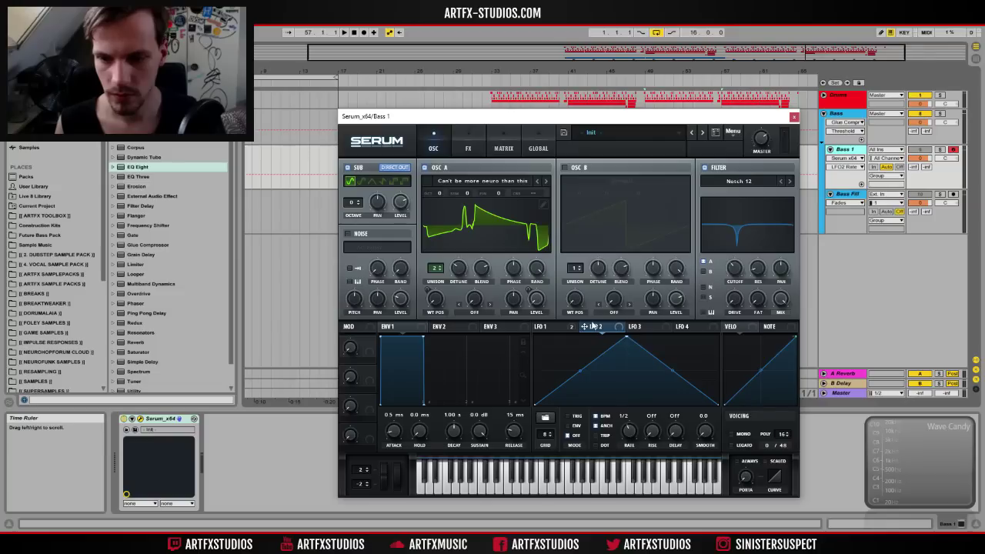
{"action": "left_click_drag", "start_coordinate": [726, 262], "coordinate": [750, 221]}
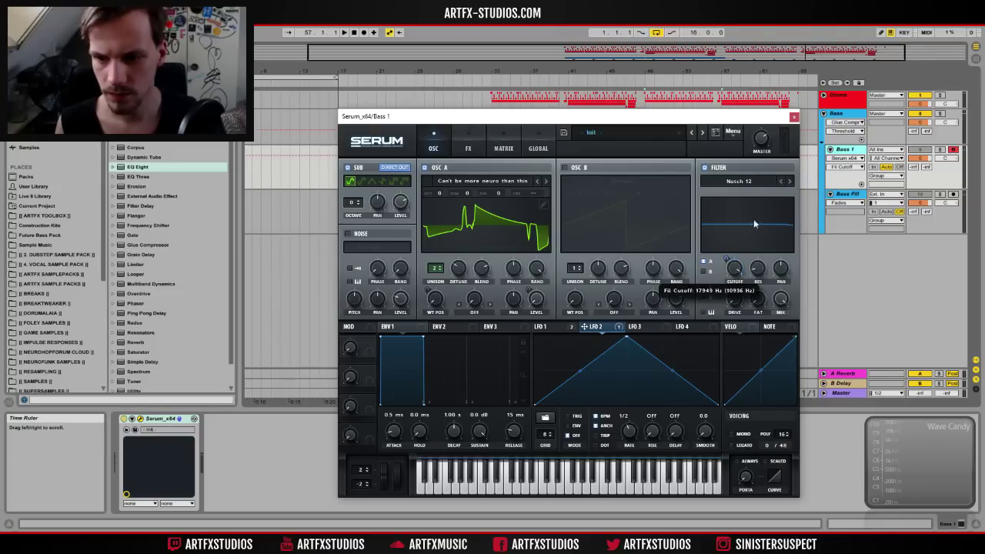
{"action": "left_click_drag", "start_coordinate": [725, 260], "coordinate": [710, 296]}
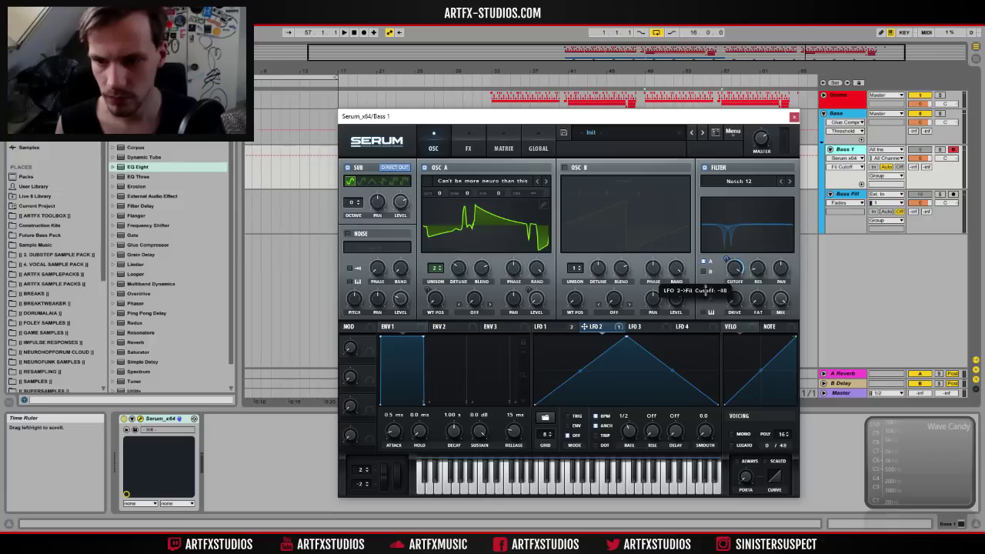
Step: Change the filter type to NN 12 and set its resonance to about 34%
{"action": "left_click", "coordinate": [758, 183]}
{"action": "mouse_move", "coordinate": [725, 204]}
{"action": "left_click", "coordinate": [803, 340]}
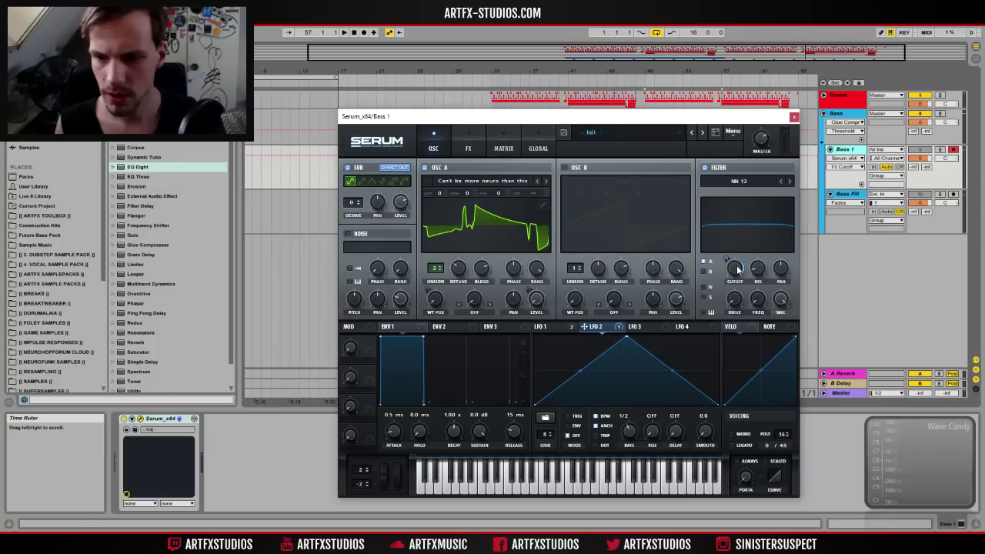
{"action": "left_click", "coordinate": [760, 271]}
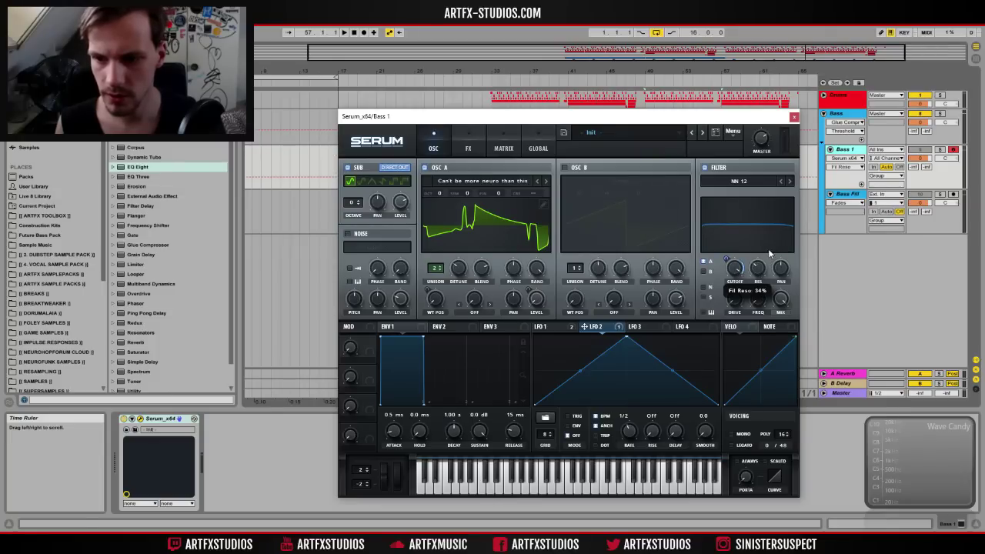
Step: Raise the filter's second notch frequency, modulate it with LFO 2 by about 16, and increase the filter drive
{"action": "left_click_drag", "start_coordinate": [758, 300], "coordinate": [767, 266]}
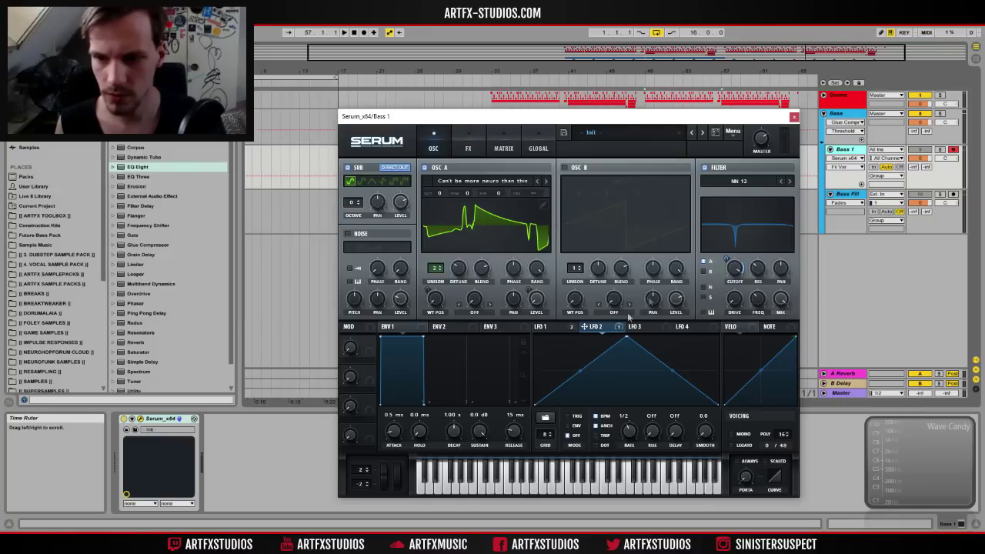
{"action": "left_click_drag", "start_coordinate": [756, 297], "coordinate": [747, 307]}
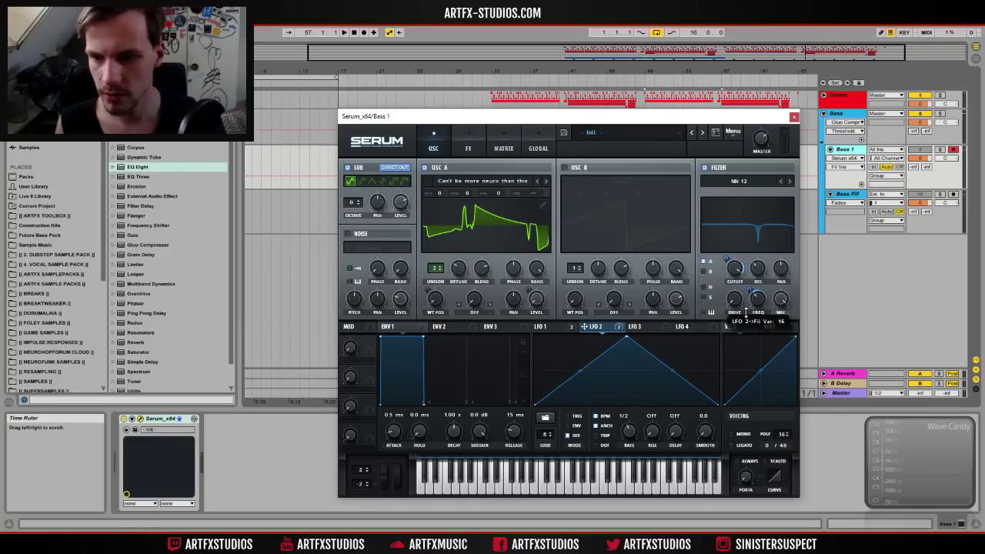
{"action": "left_click_drag", "start_coordinate": [734, 301], "coordinate": [733, 289]}
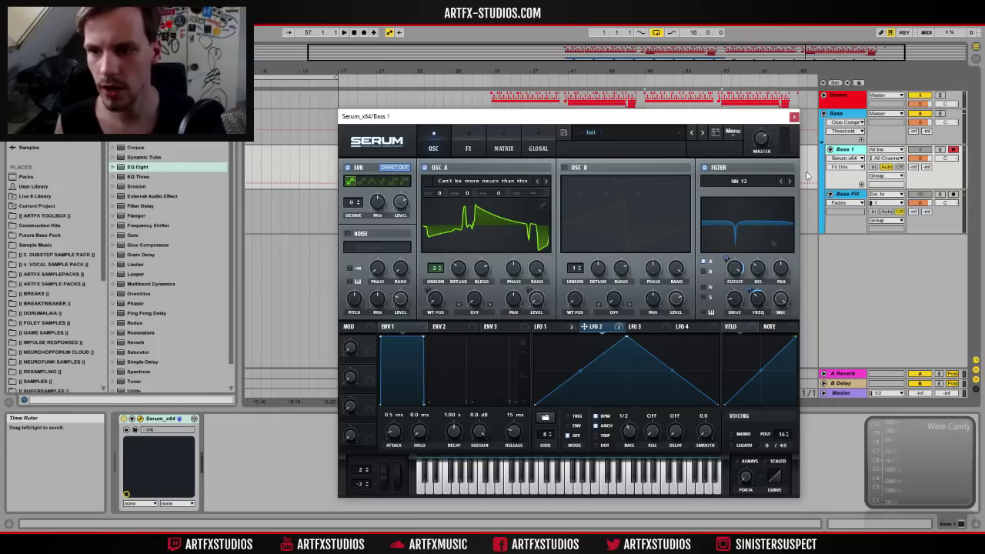
Step: Reset the makeup gain of the Bass group's first Glue Compressor to 0.00 dB
{"action": "left_click", "coordinate": [915, 85]}
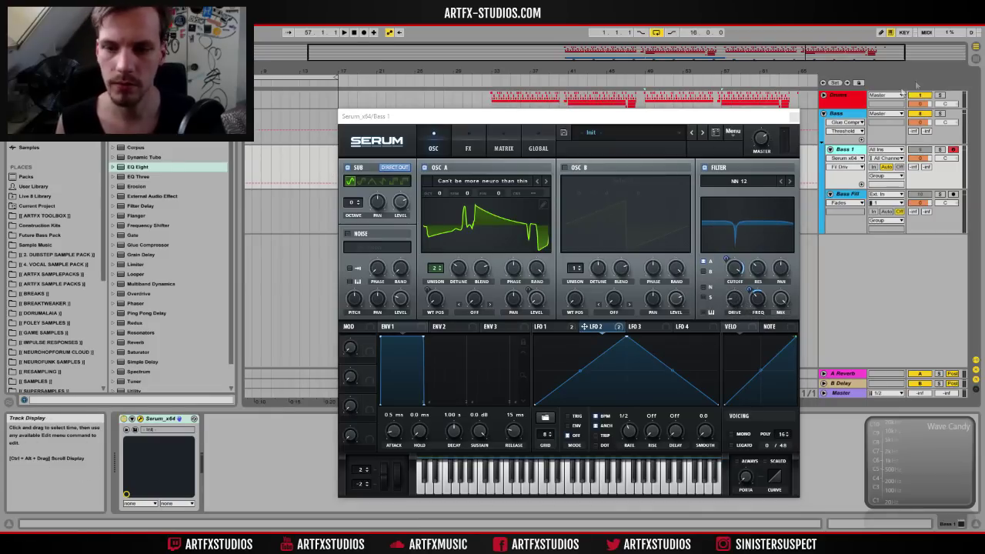
{"action": "left_click", "coordinate": [842, 114]}
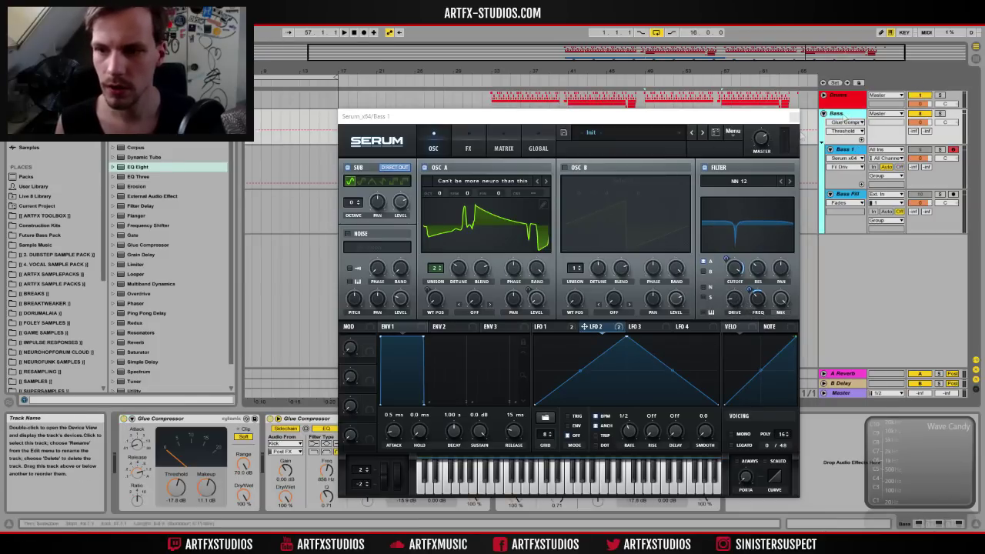
{"action": "left_click", "coordinate": [124, 419]}
{"action": "left_click", "coordinate": [124, 418]}
{"action": "left_click", "coordinate": [208, 488]}
{"action": "key", "text": "Delete"}
Step: With Bass 1 soloed and playback running, set the threshold of the Bass group's first Glue Compressor to -16.2 dB
{"action": "key", "text": "space"}
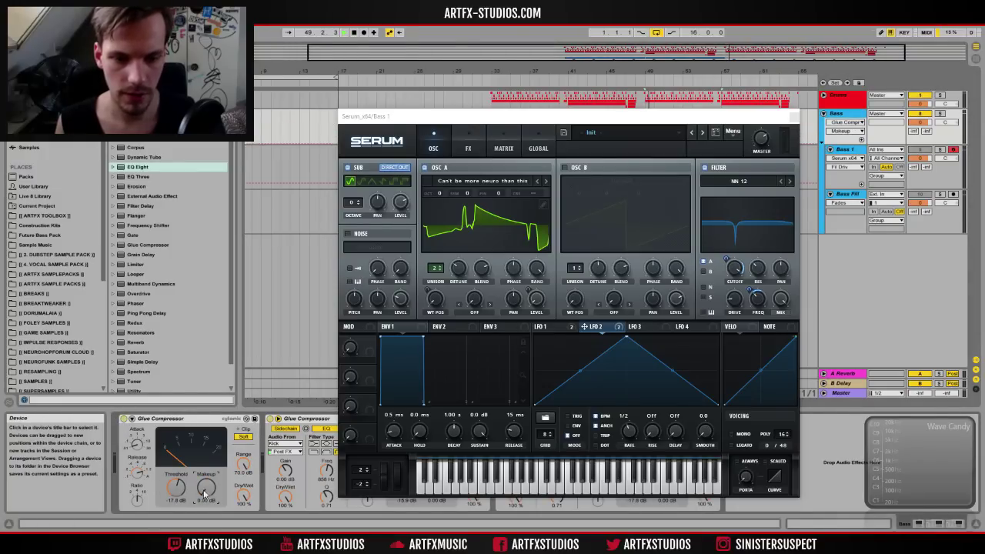
{"action": "left_click_drag", "start_coordinate": [540, 117], "coordinate": [545, 268]}
{"action": "left_click", "coordinate": [497, 165]}
{"action": "key", "text": "space"}
{"action": "left_click", "coordinate": [846, 122]}
{"action": "left_click", "coordinate": [844, 116]}
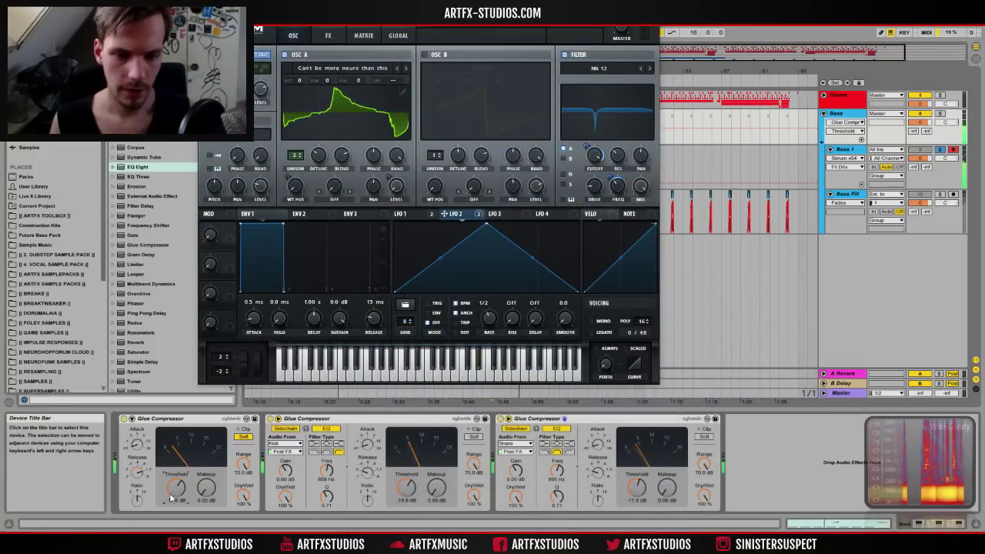
{"action": "left_click_drag", "start_coordinate": [185, 485], "coordinate": [185, 486]}
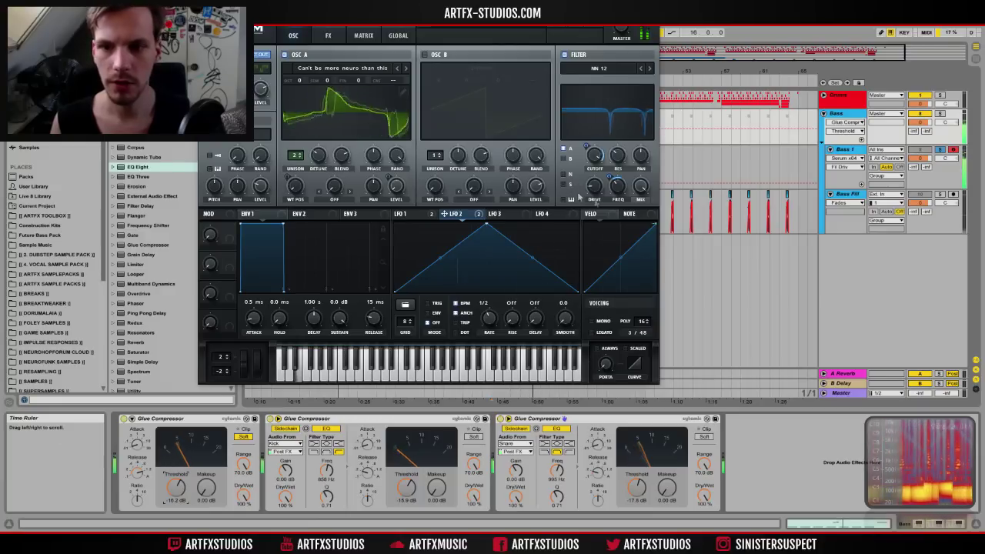
Step: Enable Tube distortion and a chorus in Bass 1's Serum effects and adjust the distortion drive and chorus depth
{"action": "left_click", "coordinate": [328, 36]}
{"action": "left_click", "coordinate": [272, 102]}
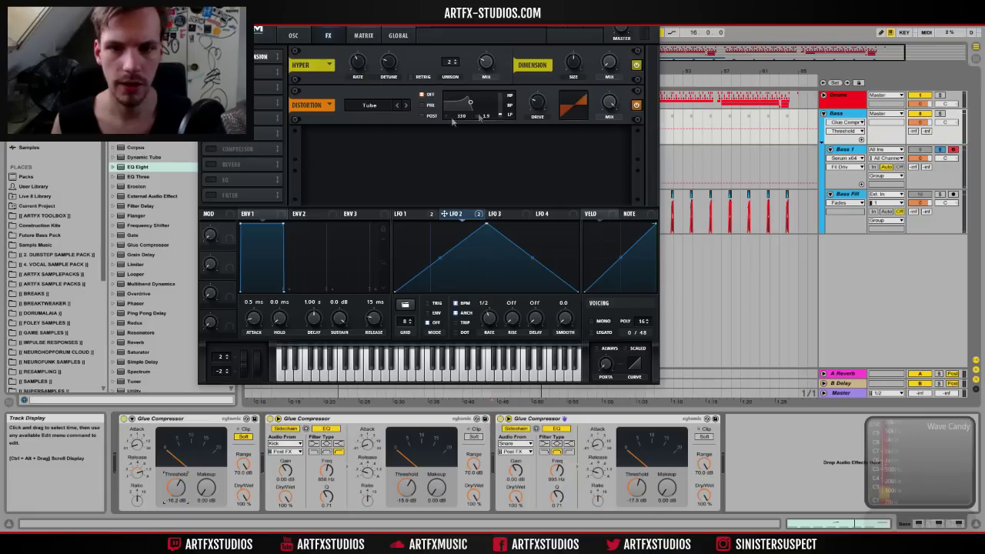
{"action": "left_click_drag", "start_coordinate": [537, 102], "coordinate": [549, 48]}
{"action": "left_click_drag", "start_coordinate": [608, 103], "coordinate": [606, 184]}
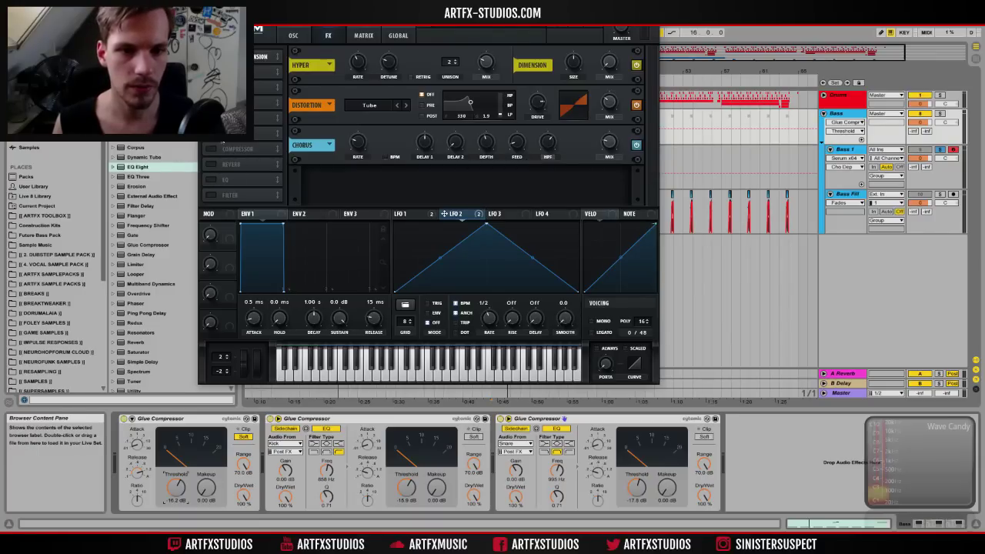
Step: Enable Serum's compressor and lower its threshold to about -25 dB
{"action": "left_click", "coordinate": [212, 149]}
{"action": "left_click", "coordinate": [356, 184]}
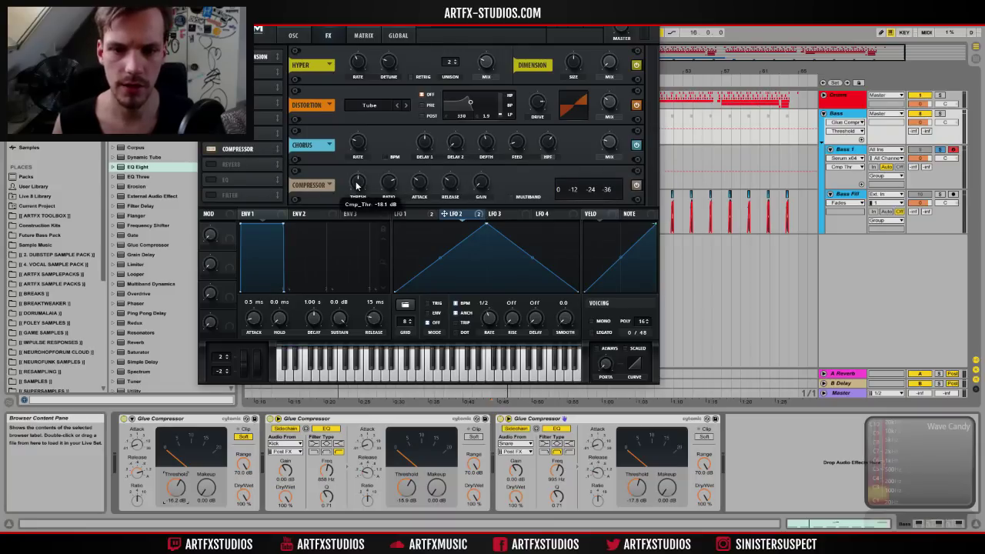
{"action": "left_click_drag", "start_coordinate": [356, 183], "coordinate": [353, 169]}
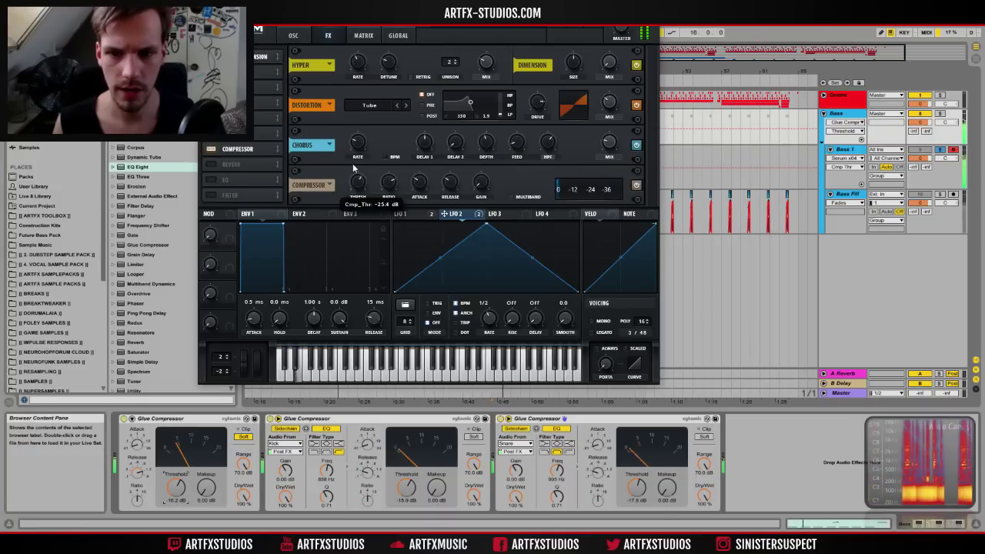
{"action": "left_click_drag", "start_coordinate": [352, 169], "coordinate": [352, 166]}
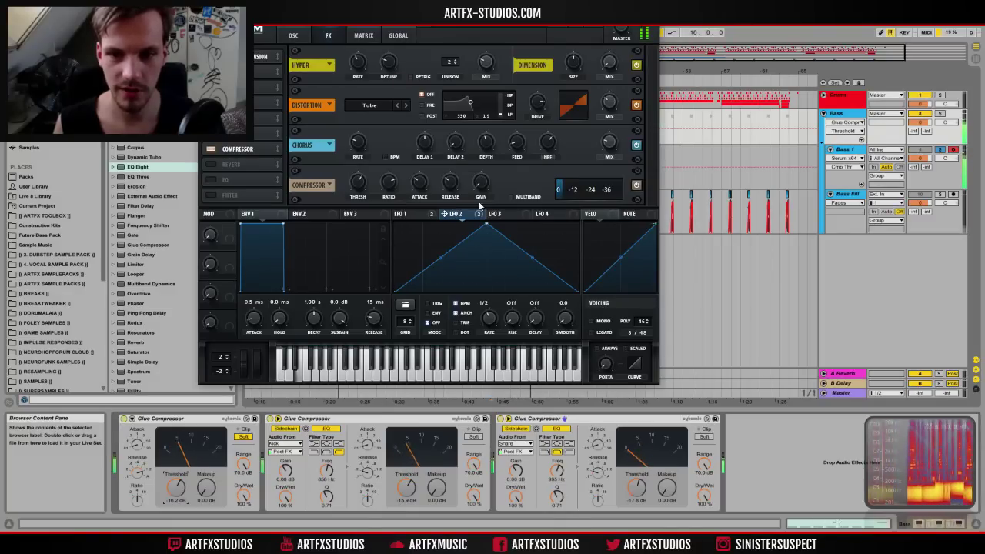
Step: Adjust the Serum compressor's release to about 121 ms and try out its multiband mode
{"action": "left_click", "coordinate": [453, 185]}
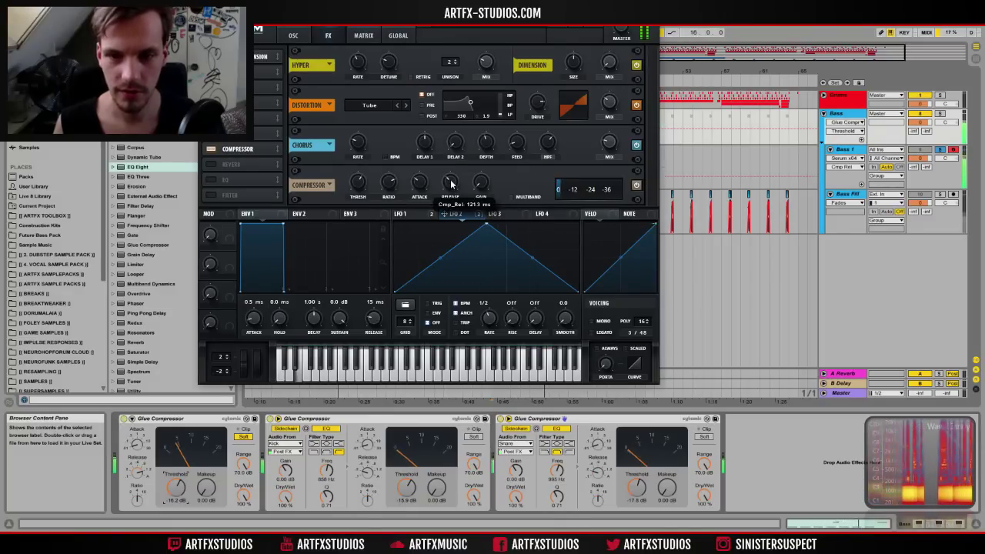
{"action": "left_click_drag", "start_coordinate": [451, 185], "coordinate": [451, 187]}
{"action": "left_click", "coordinate": [361, 191]}
{"action": "left_click", "coordinate": [514, 199]}
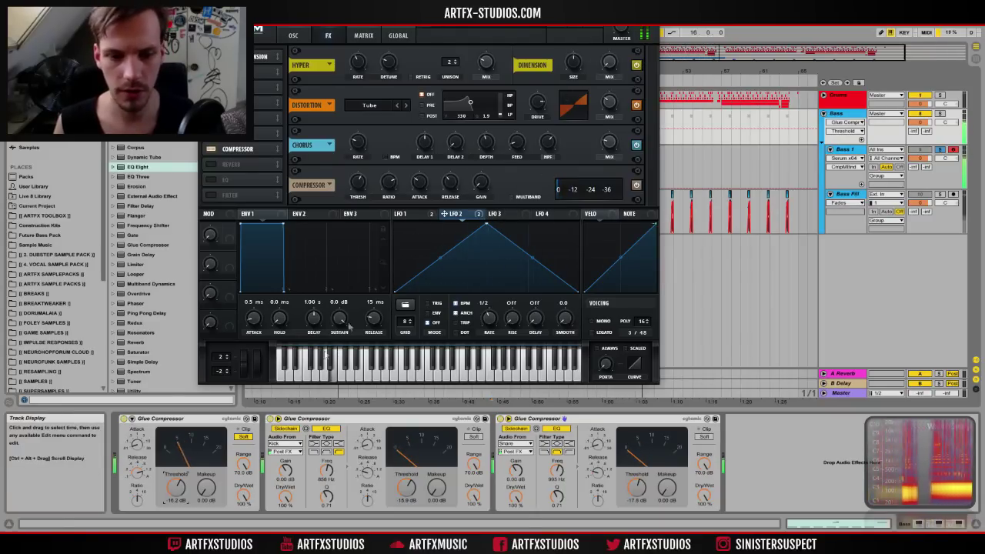
Step: Raise the makeup gain of the Bass group's first Glue Compressor to 10.2 dB and close the Serum window
{"action": "left_click_drag", "start_coordinate": [206, 493], "coordinate": [206, 468]}
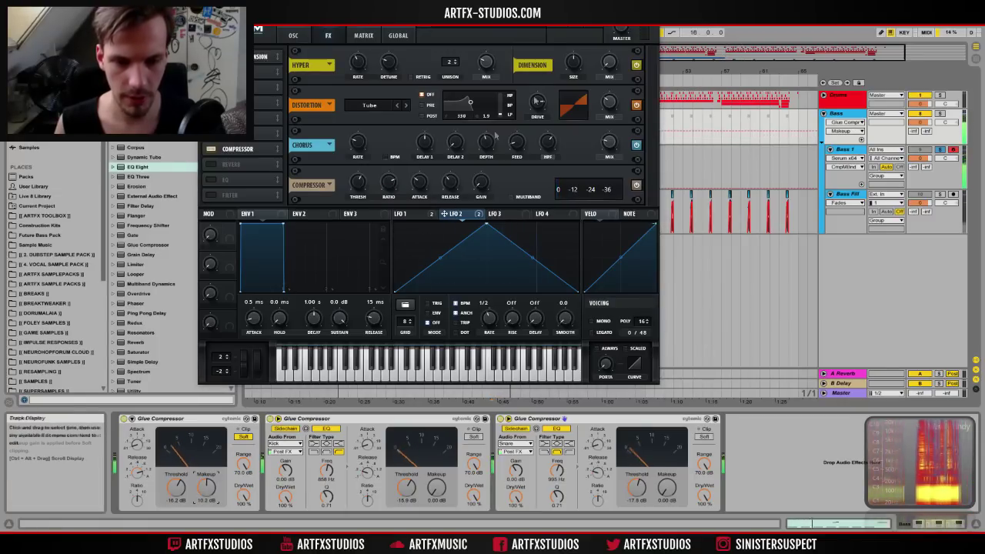
{"action": "left_click", "coordinate": [649, 15]}
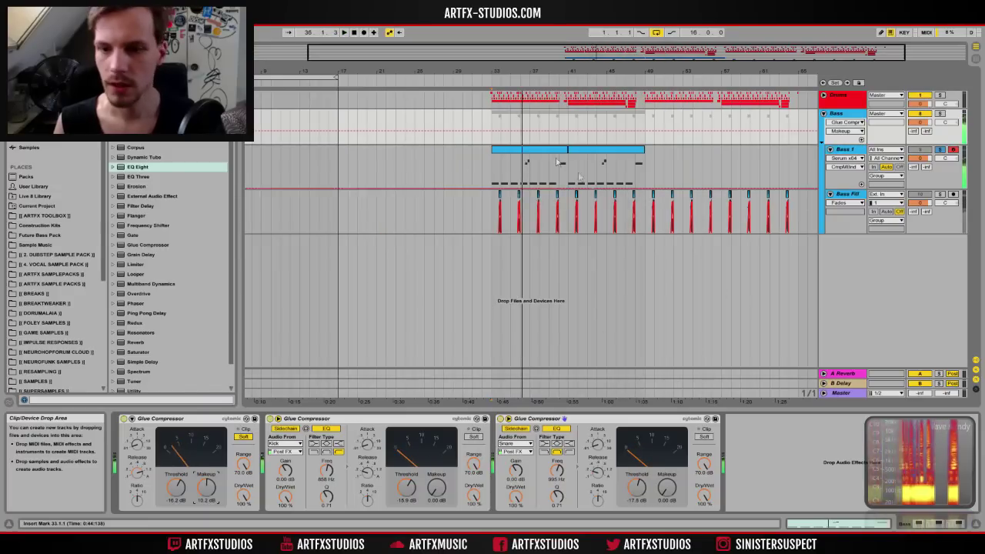
Step: Duplicate the Bass 1 track and move both of the copy's clips to start at bar 49
{"action": "left_click", "coordinate": [850, 150]}
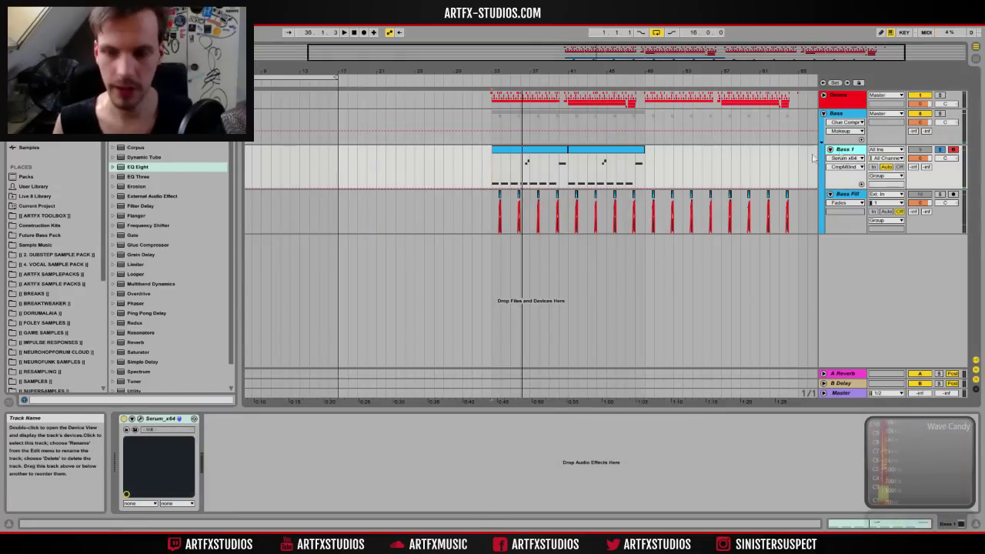
{"action": "key", "text": "ctrl+d"}
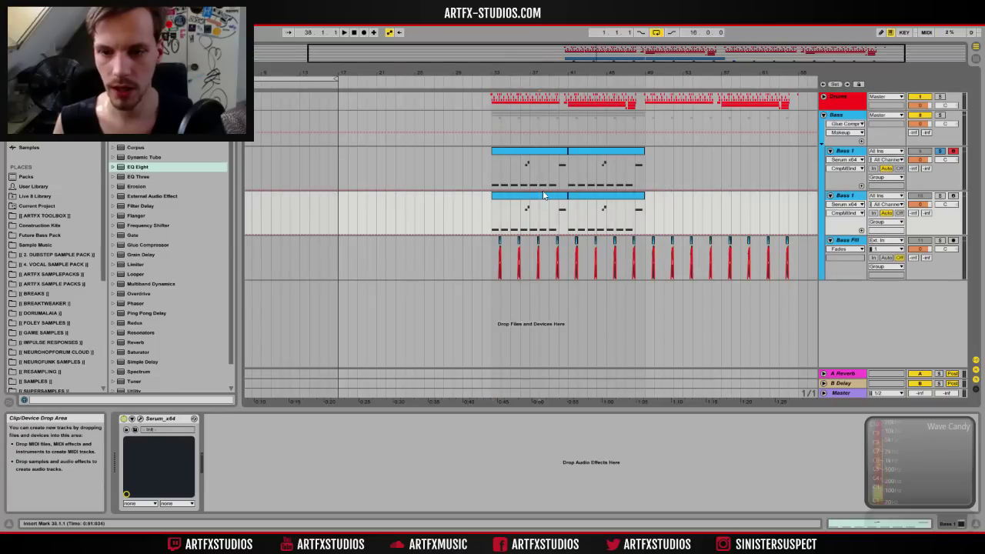
{"action": "left_click", "coordinate": [545, 200]}
{"action": "left_click", "coordinate": [506, 199]}
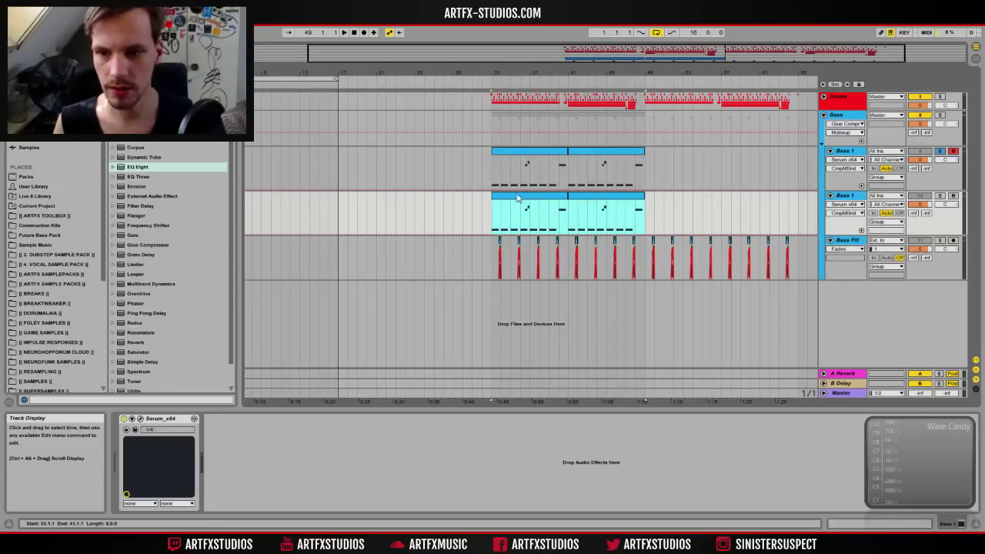
{"action": "left_click_drag", "start_coordinate": [657, 213], "coordinate": [659, 212]}
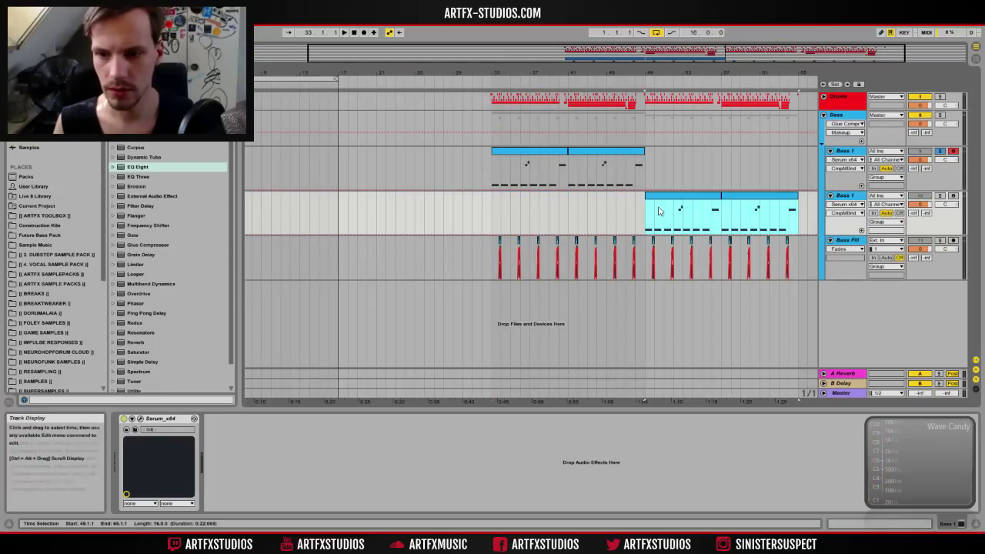
Step: Shorten the last clip of each Bass 1 track by one bar, ending them at bars 48 and 64
{"action": "left_click_drag", "start_coordinate": [648, 61], "coordinate": [715, 65]}
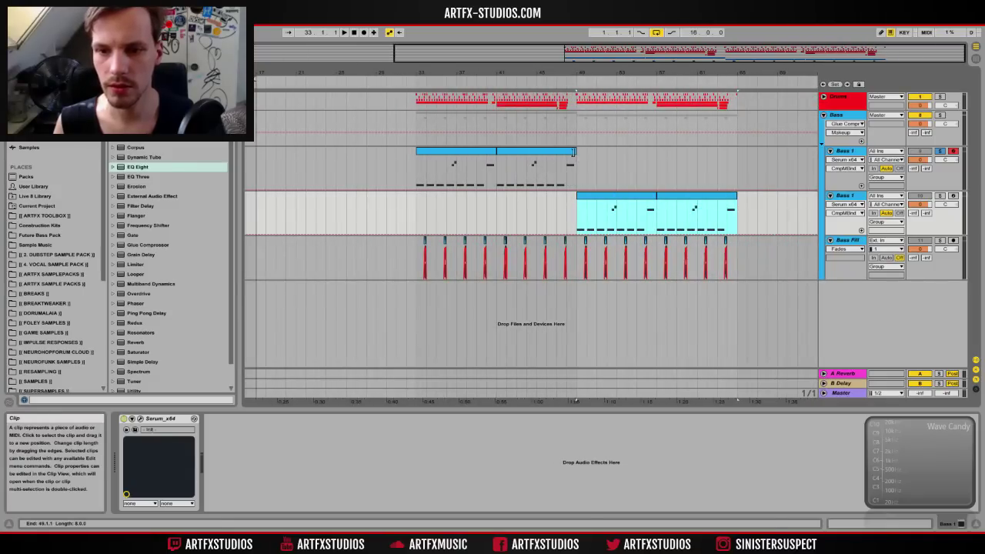
{"action": "left_click_drag", "start_coordinate": [576, 170], "coordinate": [566, 170]}
{"action": "left_click_drag", "start_coordinate": [735, 196], "coordinate": [727, 197]}
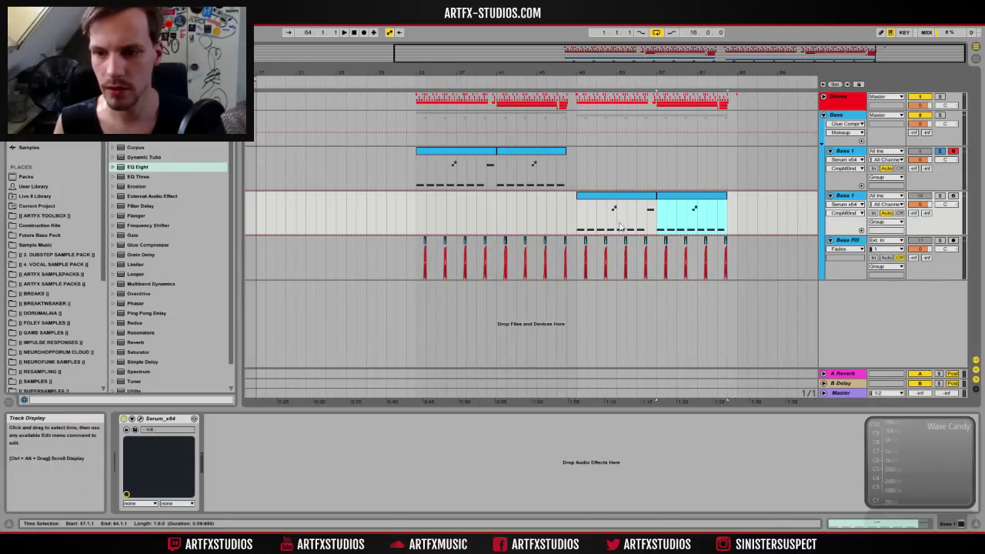
Step: In the duplicate track's Serum, set LFO 1's rate to 2 bar and its mode to Trig
{"action": "left_click", "coordinate": [578, 219]}
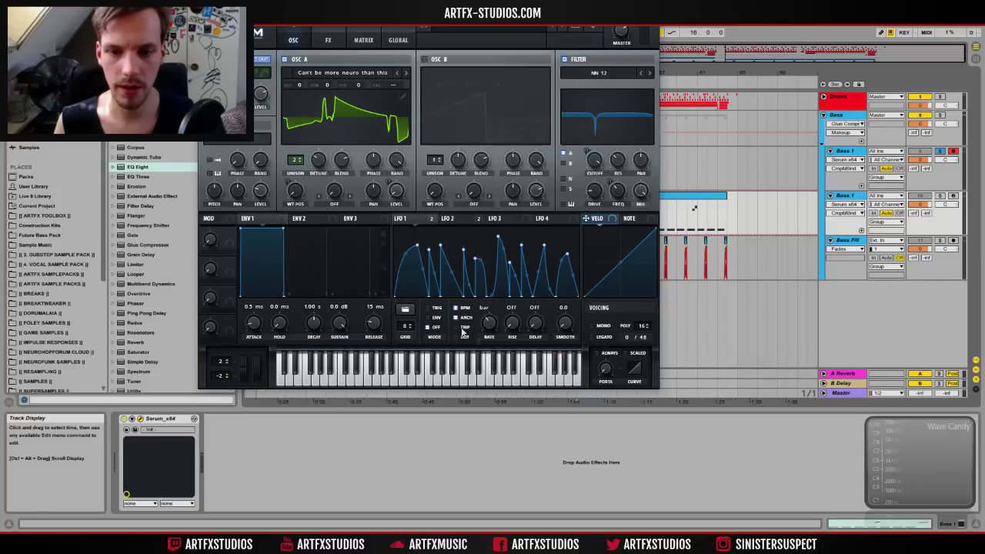
{"action": "left_click", "coordinate": [490, 329]}
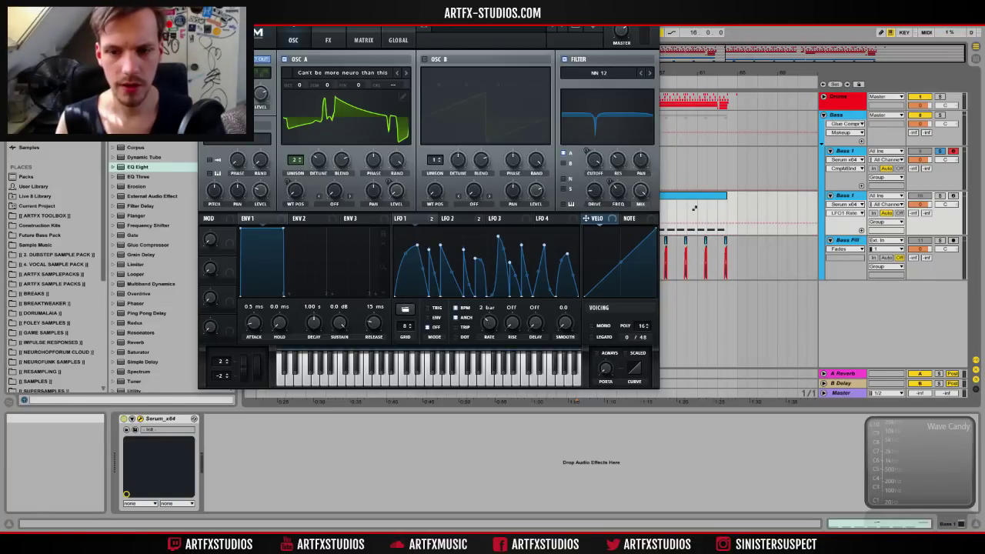
{"action": "left_click", "coordinate": [650, 19]}
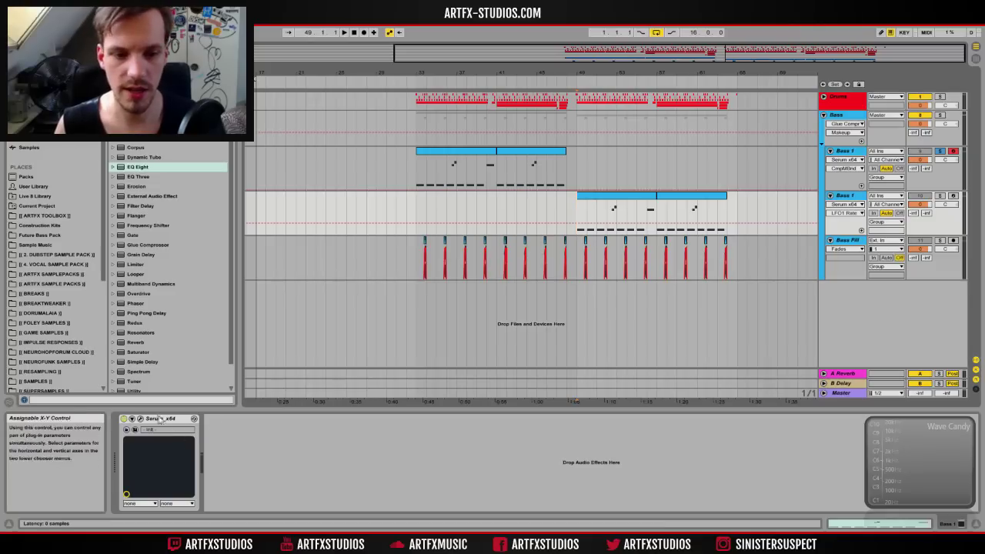
{"action": "left_click", "coordinate": [140, 418]}
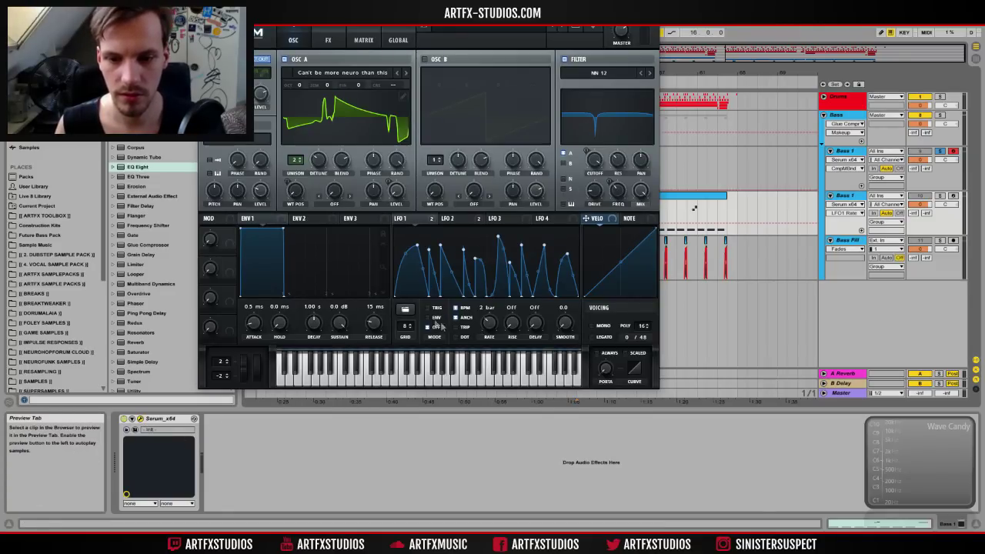
{"action": "left_click_drag", "start_coordinate": [494, 9], "coordinate": [450, 68]}
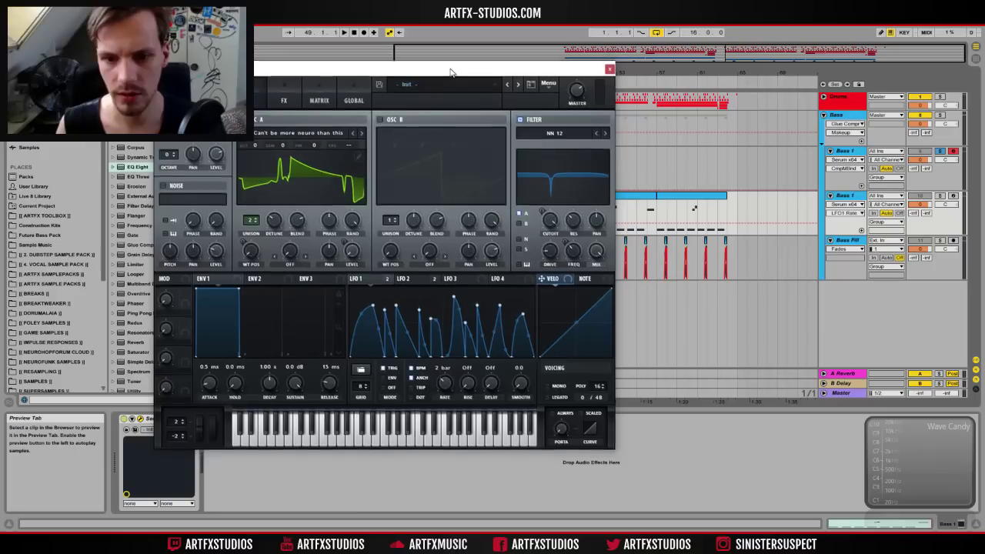
{"action": "left_click", "coordinate": [608, 68]}
{"action": "left_click", "coordinate": [594, 208]}
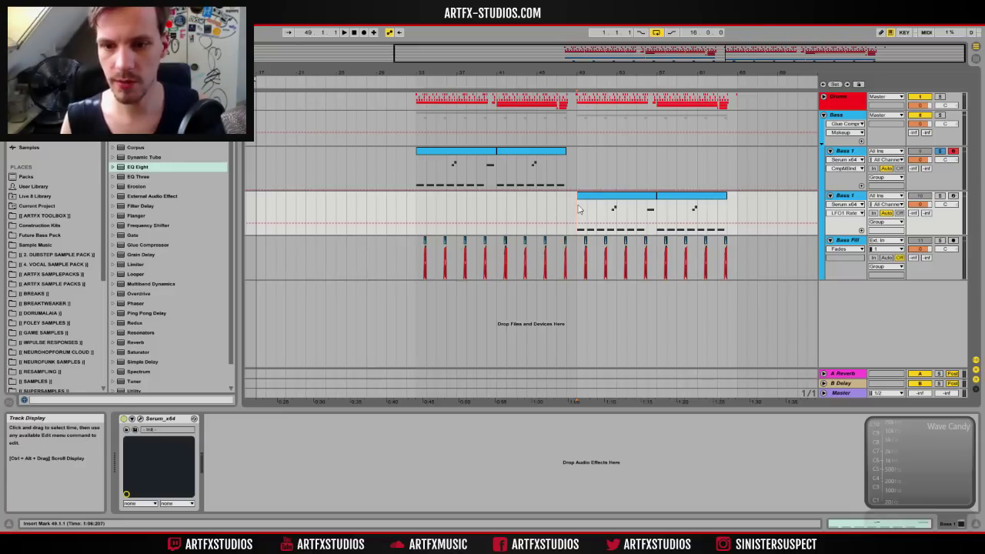
Step: Rename the duplicated track Bass 2 and insert a new MIDI track below it
{"action": "right_click", "coordinate": [843, 197]}
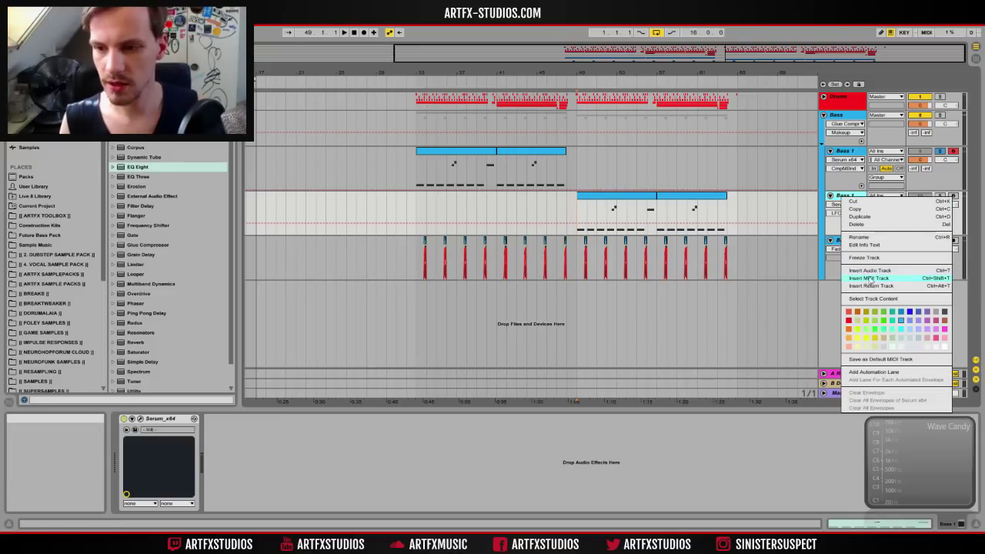
{"action": "left_click", "coordinate": [877, 238]}
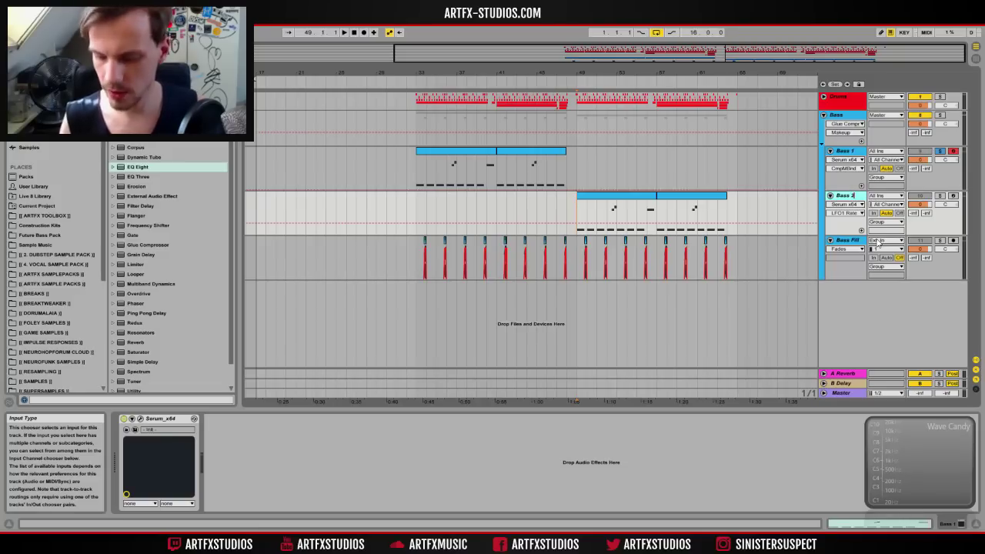
{"action": "right_click", "coordinate": [854, 197]}
{"action": "left_click", "coordinate": [877, 278]}
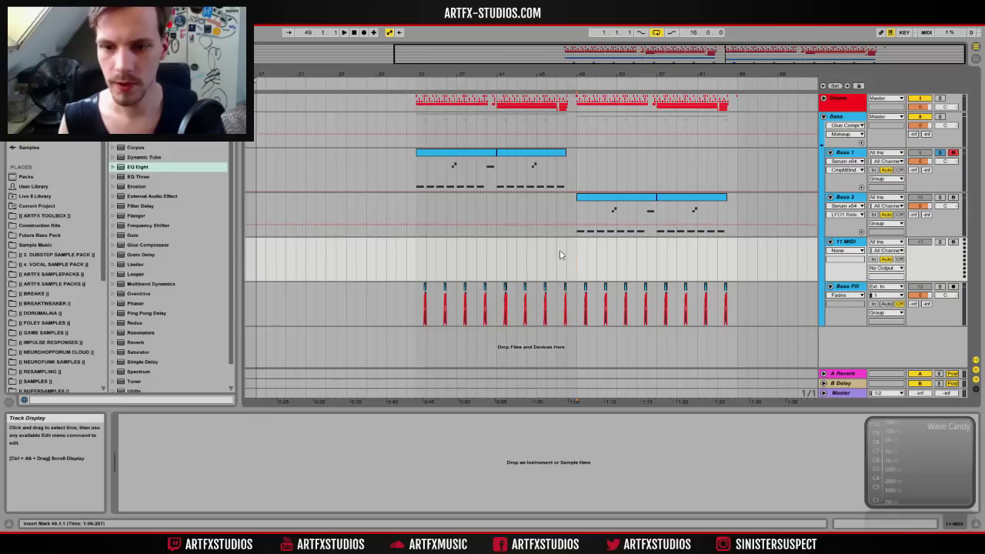
Step: Browse the ARTFX TOOLBOX folder and audition its F and G bass samples, including the GranularSumo Reese files
{"action": "left_click", "coordinate": [28, 216]}
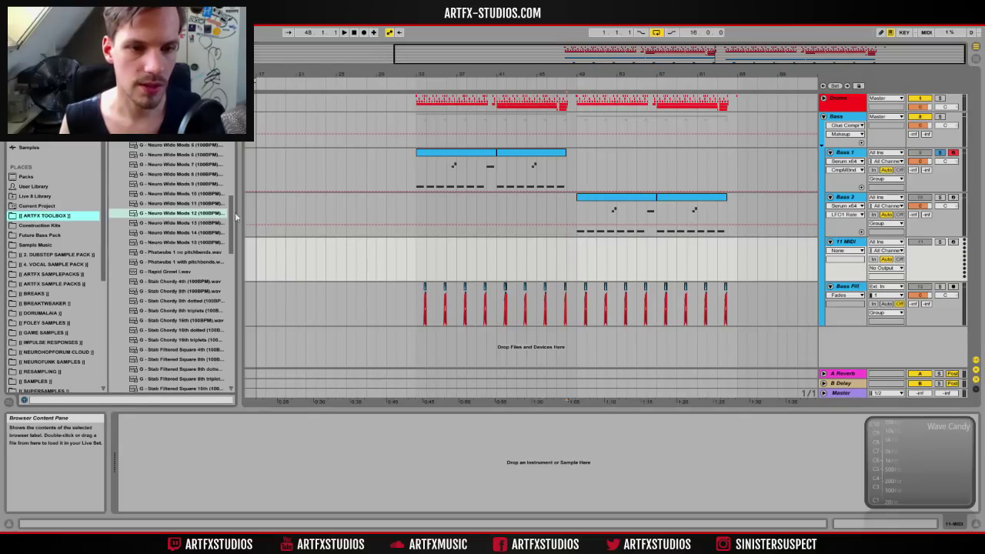
{"action": "scroll", "coordinate": [232, 215], "scroll_direction": "up", "scroll_amount": 10}
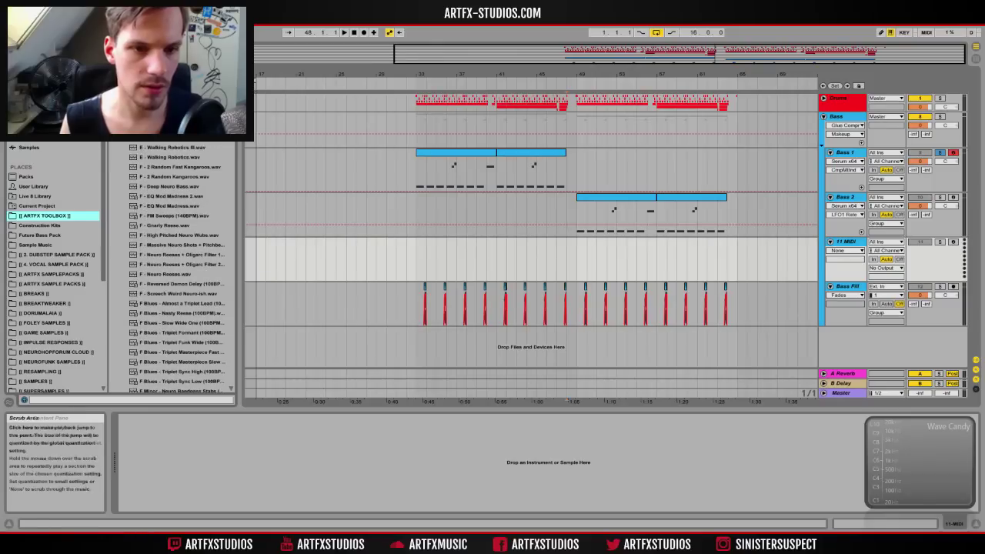
{"action": "scroll", "coordinate": [197, 241], "scroll_direction": "down", "scroll_amount": 5}
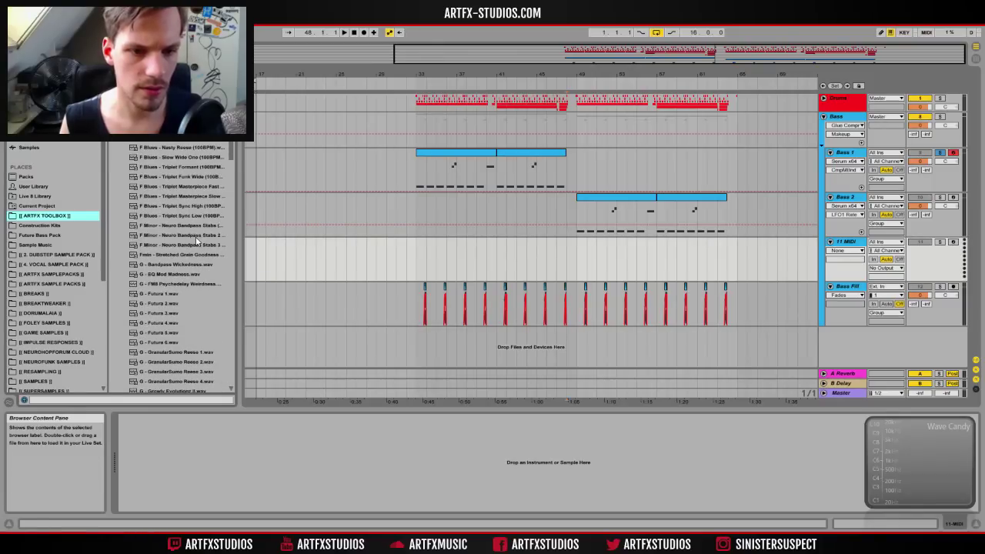
{"action": "scroll", "coordinate": [195, 237], "scroll_direction": "down", "scroll_amount": 4}
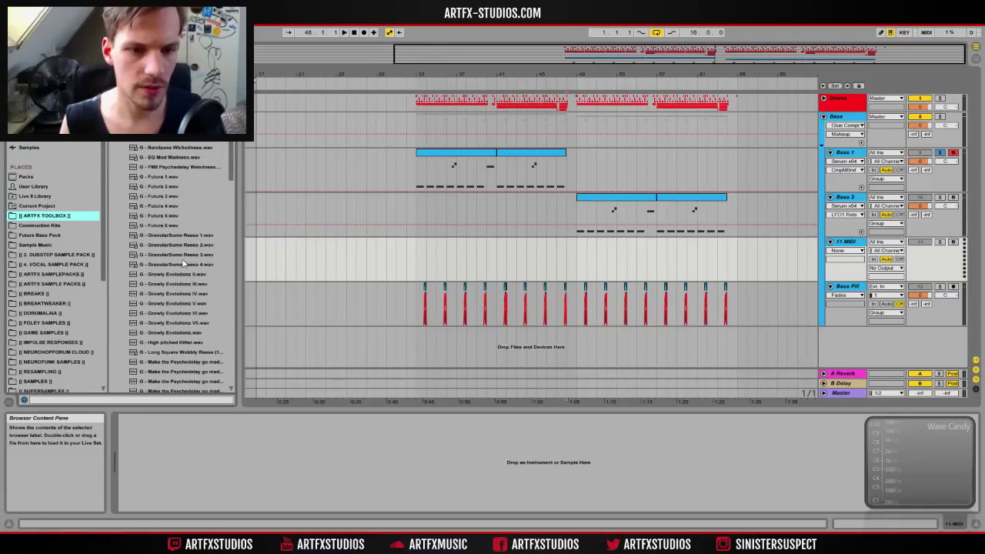
{"action": "left_click", "coordinate": [181, 255]}
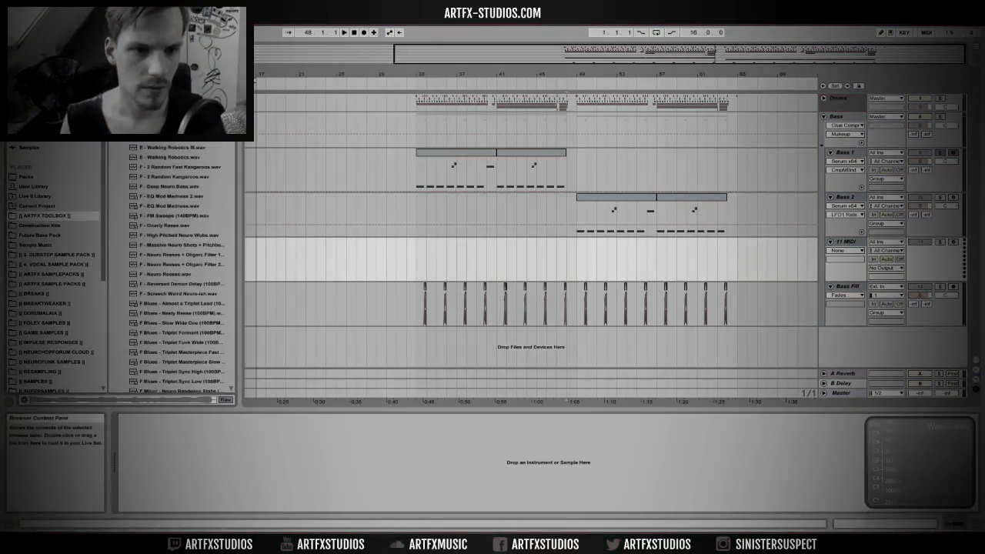
{"action": "scroll", "coordinate": [167, 237], "scroll_direction": "down", "scroll_amount": 10}
{"action": "left_click", "coordinate": [167, 157]}
{"action": "left_click", "coordinate": [167, 235]}
{"action": "left_click", "coordinate": [167, 216]}
{"action": "left_click", "coordinate": [167, 255]}
{"action": "left_click", "coordinate": [167, 245]}
{"action": "left_click", "coordinate": [167, 236]}
{"action": "scroll", "coordinate": [167, 236], "scroll_direction": "down", "scroll_amount": 3}
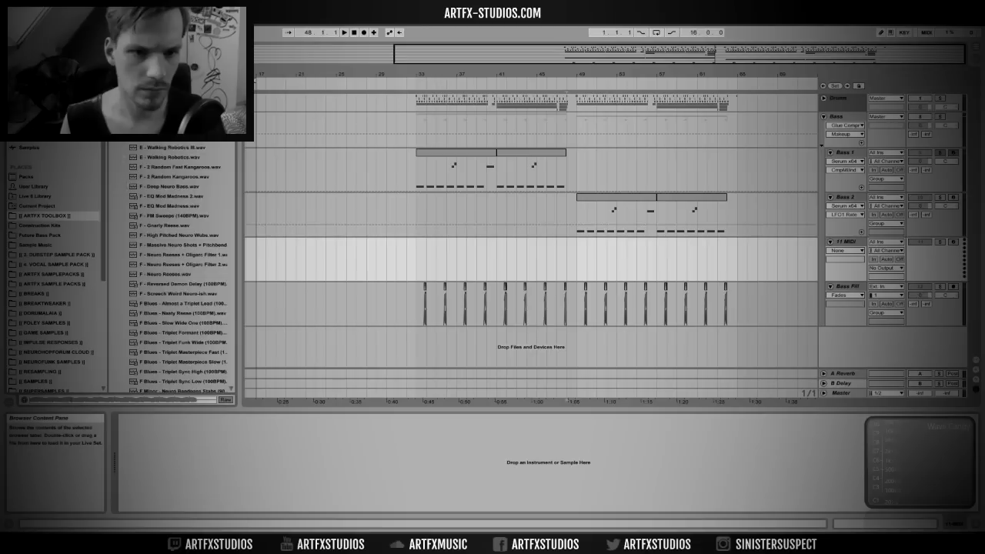
{"action": "scroll", "coordinate": [182, 312], "scroll_direction": "down", "scroll_amount": 8}
{"action": "left_click", "coordinate": [182, 313]}
{"action": "left_click", "coordinate": [182, 294]}
{"action": "left_click", "coordinate": [182, 314]}
{"action": "left_click", "coordinate": [182, 323]}
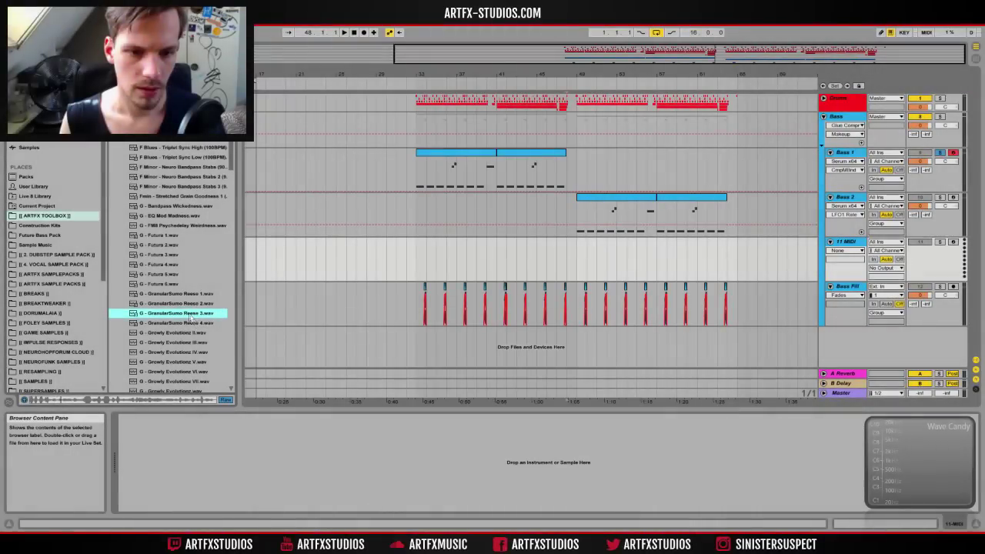
Step: Load G - GranularSumo Reese 3.wav onto the new MIDI track as a Sampler instrument and lower its root key
{"action": "mouse_move", "coordinate": [192, 317]}
{"action": "left_mouse_down"}
{"action": "mouse_move", "coordinate": [607, 261]}
{"action": "mouse_move", "coordinate": [186, 315]}
{"action": "left_mouse_up"}
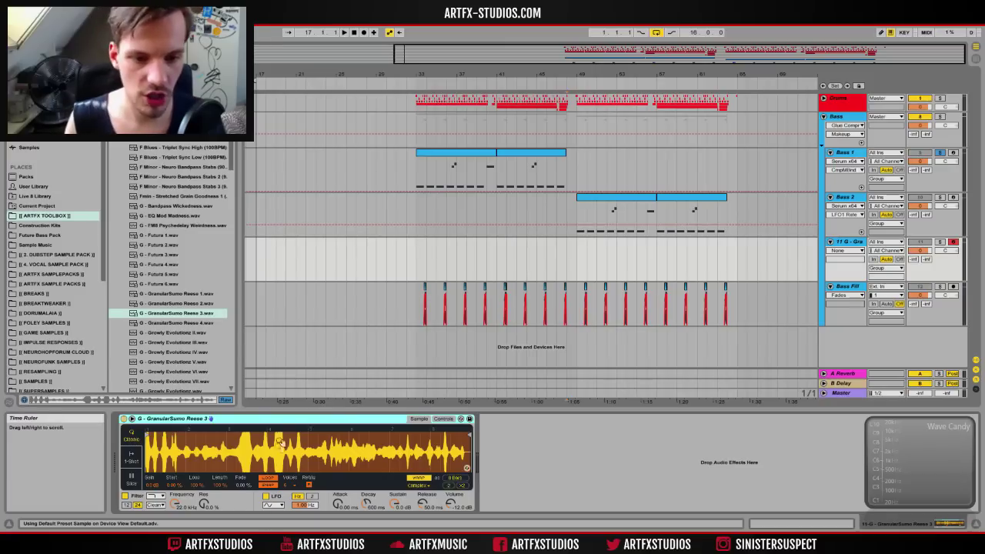
{"action": "right_click", "coordinate": [281, 420]}
{"action": "left_click", "coordinate": [298, 417]}
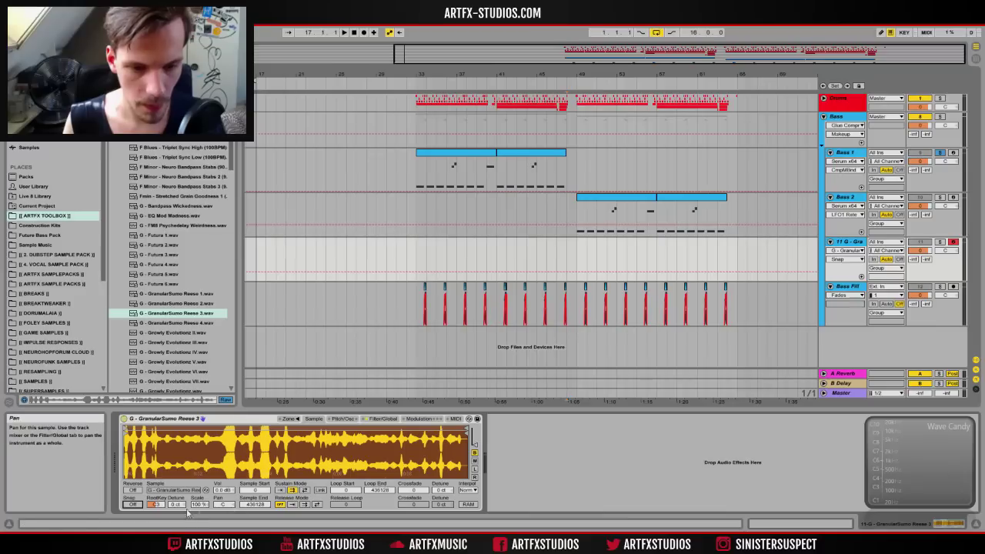
{"action": "left_click_drag", "start_coordinate": [156, 507], "coordinate": [156, 516]}
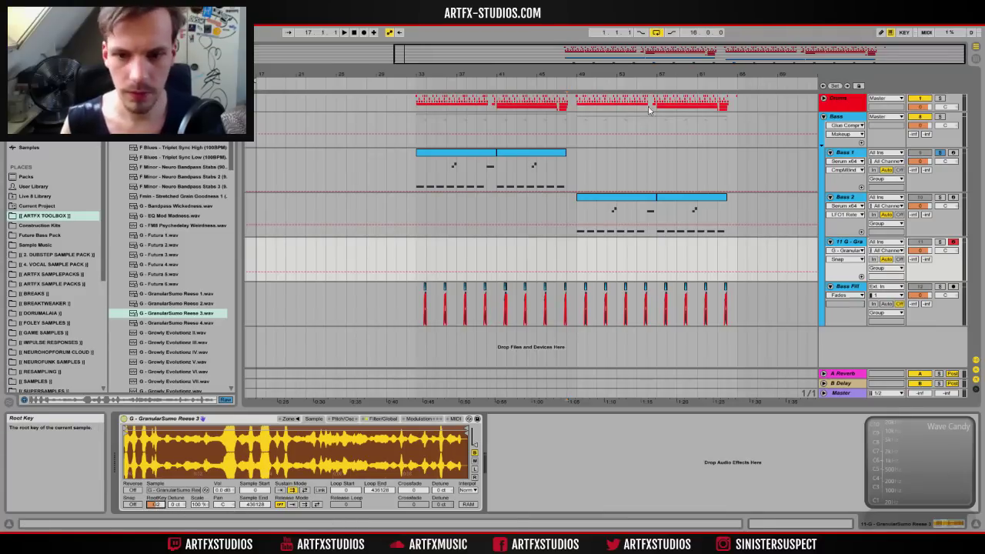
Step: Create a one-bar MIDI clip on the GranularSumo Reese track between bars 48 and 49 and open it for editing
{"action": "left_click_drag", "start_coordinate": [574, 73], "coordinate": [466, 343]}
{"action": "left_click_drag", "start_coordinate": [466, 245], "coordinate": [512, 257]}
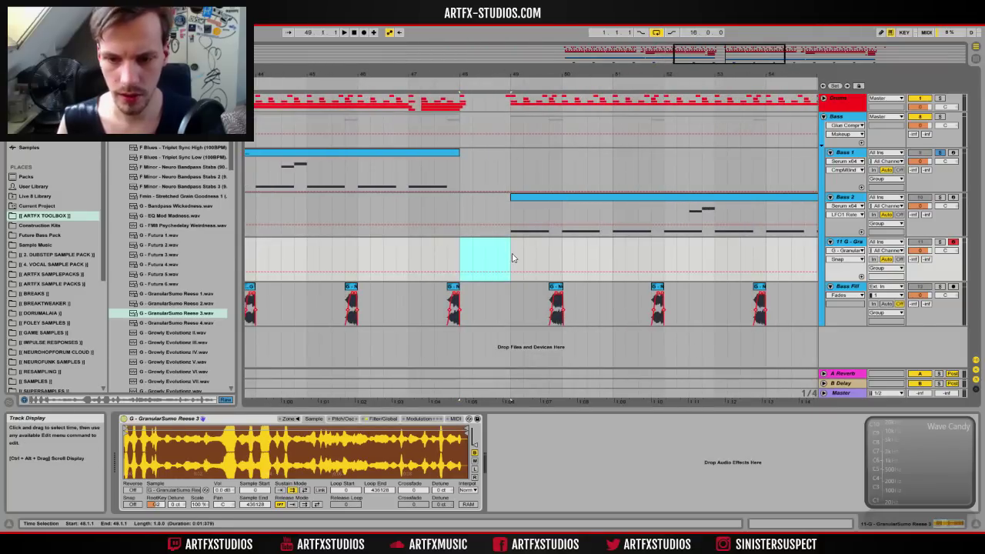
{"action": "key", "text": "ctrl+shift+m"}
{"action": "double_click", "coordinate": [487, 248]}
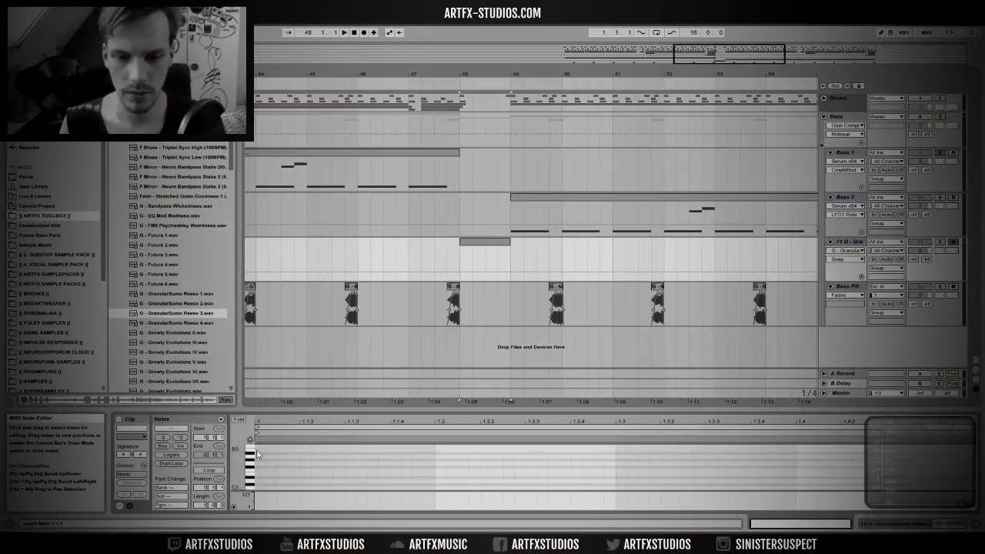
Step: Enter a one-beat opening note, a low note from beat 2, and an overlapping high note from 1.2.3, both held to the bar's end
{"action": "double_click", "coordinate": [257, 452]}
{"action": "left_click_drag", "start_coordinate": [258, 452], "coordinate": [345, 448]}
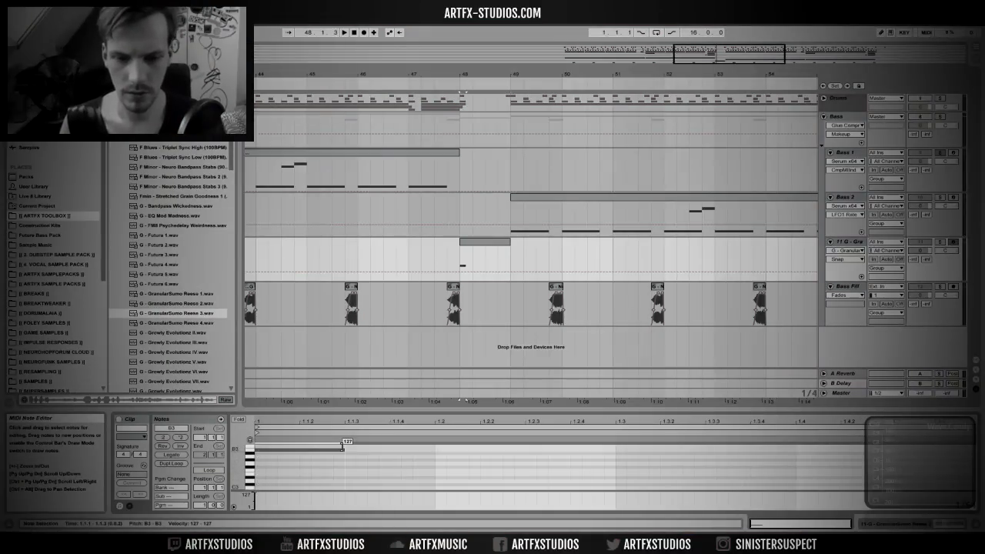
{"action": "scroll", "coordinate": [341, 472], "scroll_direction": "up", "scroll_amount": 3}
{"action": "left_click_drag", "start_coordinate": [241, 480], "coordinate": [241, 452]}
{"action": "double_click", "coordinate": [508, 473]}
{"action": "left_click_drag", "start_coordinate": [508, 473], "coordinate": [508, 482]}
{"action": "left_click_drag", "start_coordinate": [344, 459], "coordinate": [431, 473]}
{"action": "left_click_drag", "start_coordinate": [524, 482], "coordinate": [974, 482]}
{"action": "left_click_drag", "start_coordinate": [920, 461], "coordinate": [908, 113]}
{"action": "left_click_drag", "start_coordinate": [470, 409], "coordinate": [471, 252]}
{"action": "scroll", "coordinate": [492, 366], "scroll_direction": "up", "scroll_amount": 1}
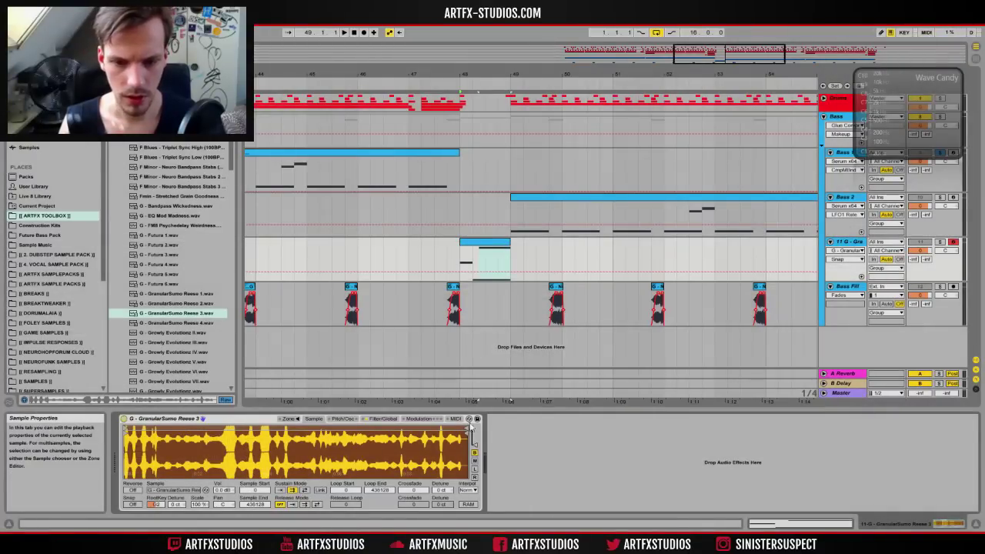
Step: Configure the Sampler with a pitch bend range of 12, 0% velocity influence on volume and a single voice
{"action": "left_click", "coordinate": [456, 419]}
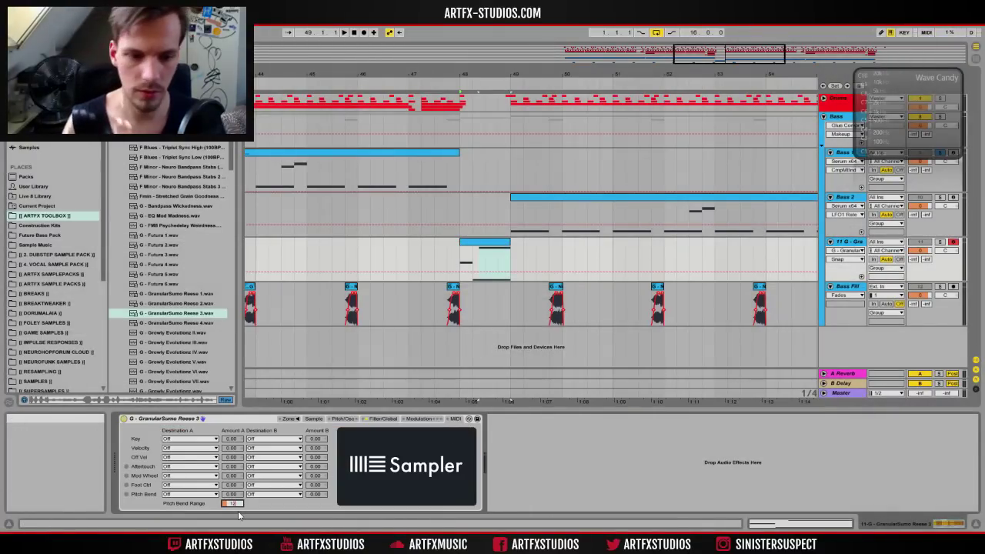
{"action": "left_click", "coordinate": [475, 259]}
{"action": "left_click", "coordinate": [382, 418]}
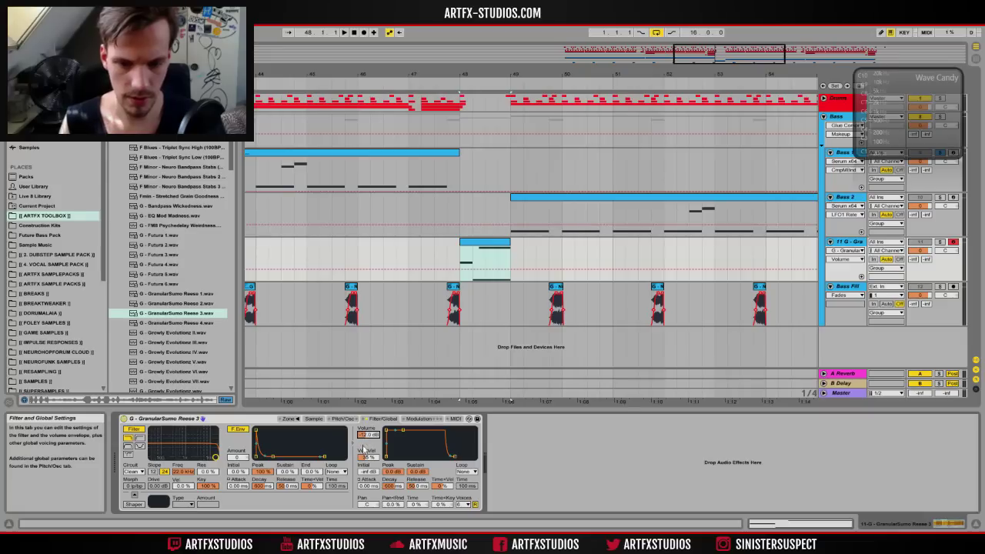
{"action": "left_click_drag", "start_coordinate": [370, 458], "coordinate": [371, 492]}
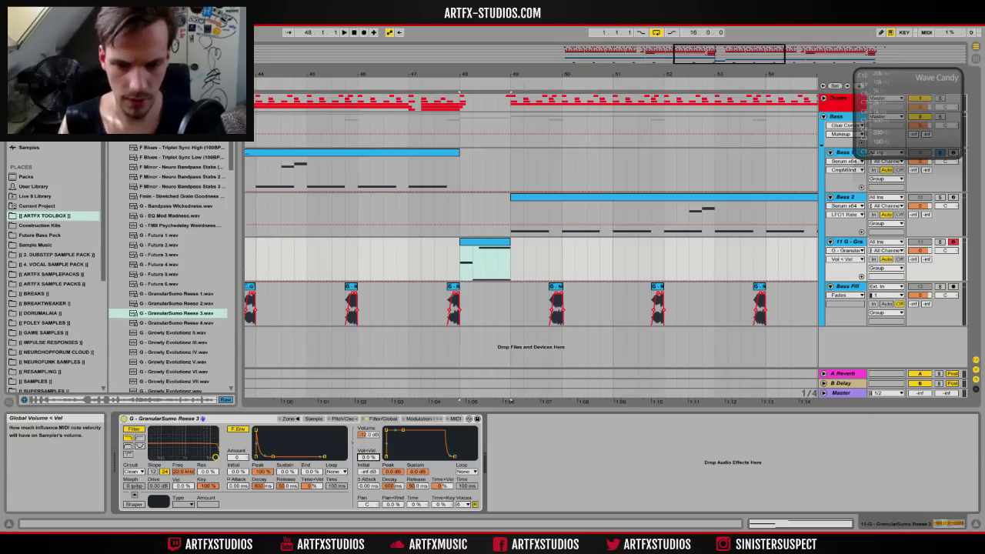
{"action": "left_click", "coordinate": [463, 505]}
{"action": "left_click", "coordinate": [460, 396]}
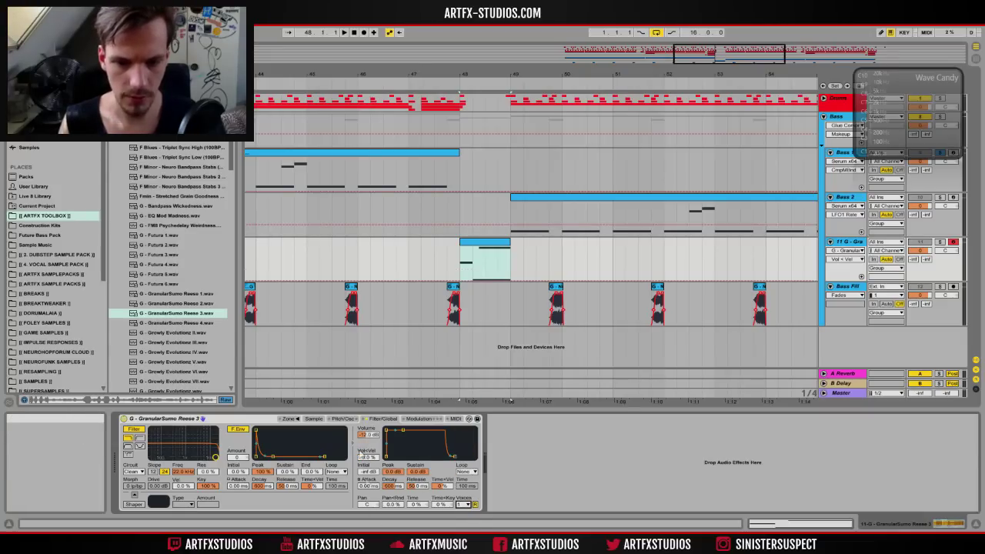
Step: Set the Sampler's glide mode to Glide and fine-tune the glide time
{"action": "left_click", "coordinate": [343, 419]}
{"action": "left_click", "coordinate": [428, 498]}
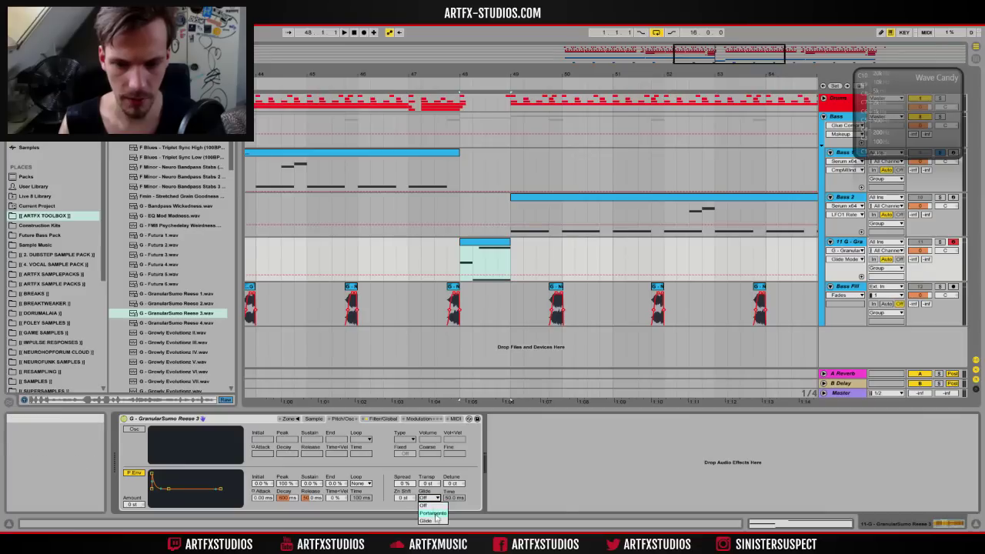
{"action": "left_click", "coordinate": [426, 521]}
{"action": "left_click", "coordinate": [453, 498]}
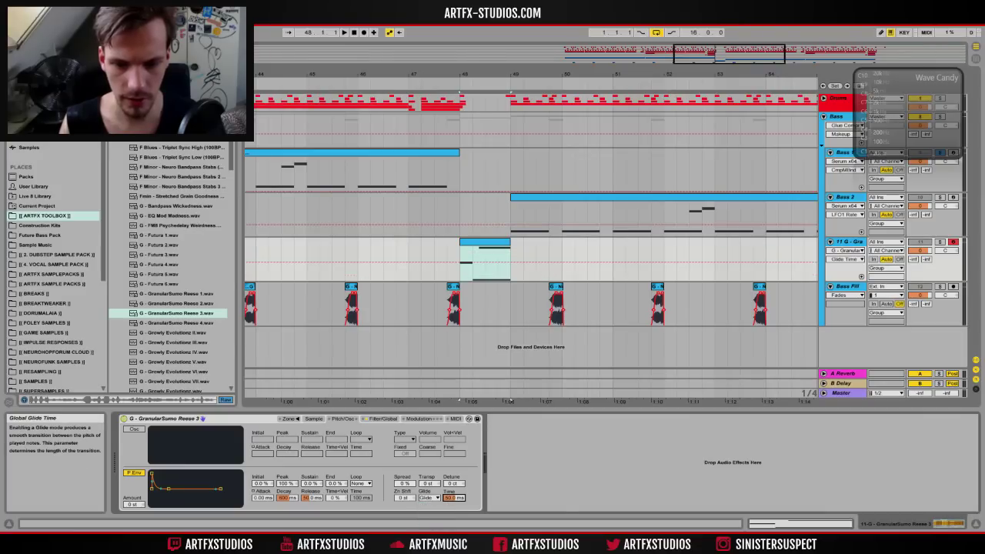
{"action": "left_click_drag", "start_coordinate": [453, 497], "coordinate": [454, 495]}
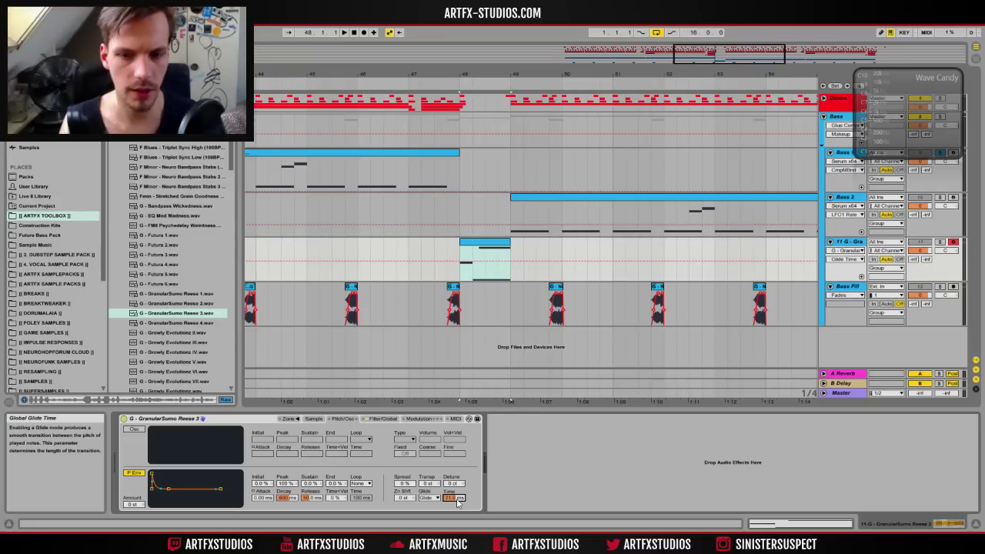
Step: Loop the reese sample from about 130300 to 142000, set its sample start to about 123300, and play back the fill
{"action": "left_click", "coordinate": [313, 419]}
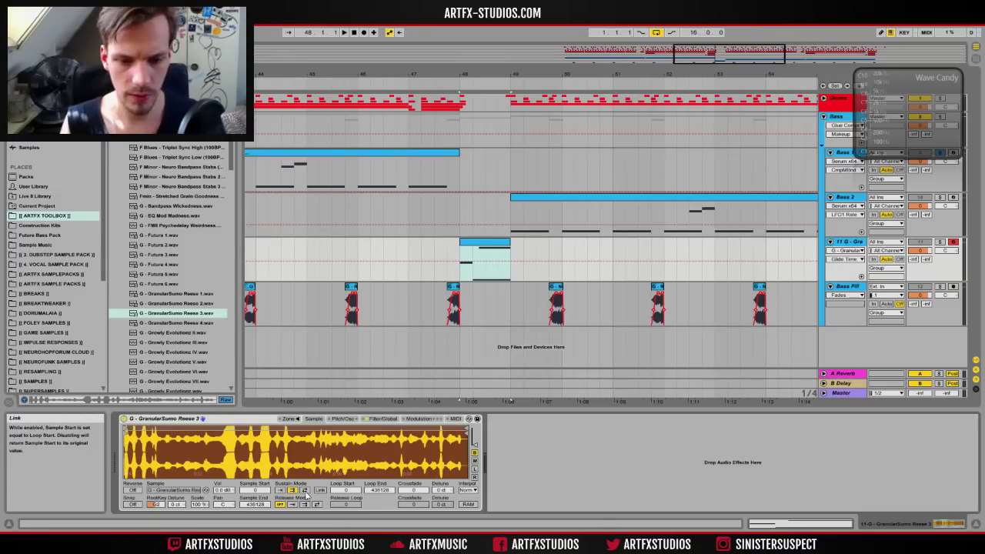
{"action": "mouse_move", "coordinate": [471, 432]}
{"action": "left_mouse_down"}
{"action": "mouse_move", "coordinate": [128, 442]}
{"action": "mouse_move", "coordinate": [150, 463]}
{"action": "left_mouse_up"}
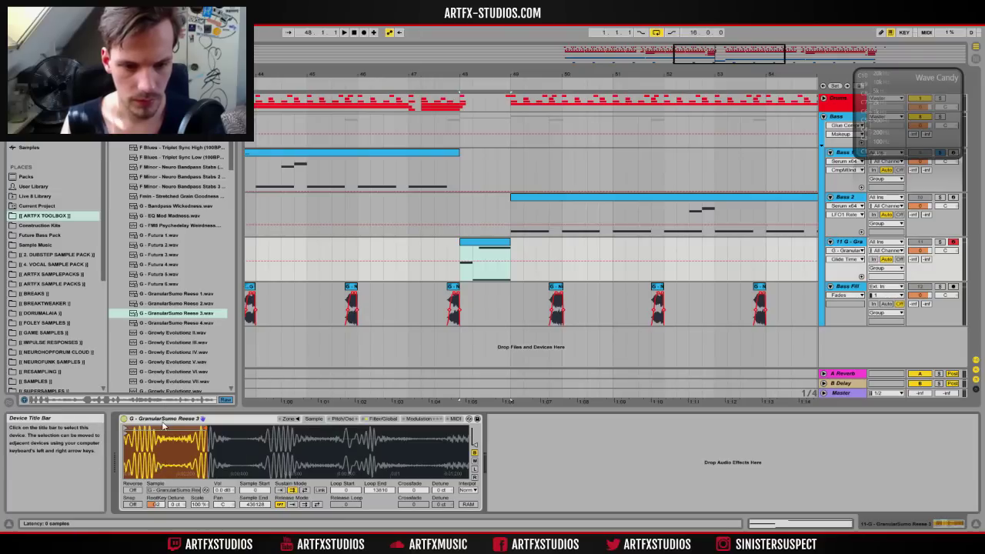
{"action": "left_click_drag", "start_coordinate": [164, 428], "coordinate": [271, 435]}
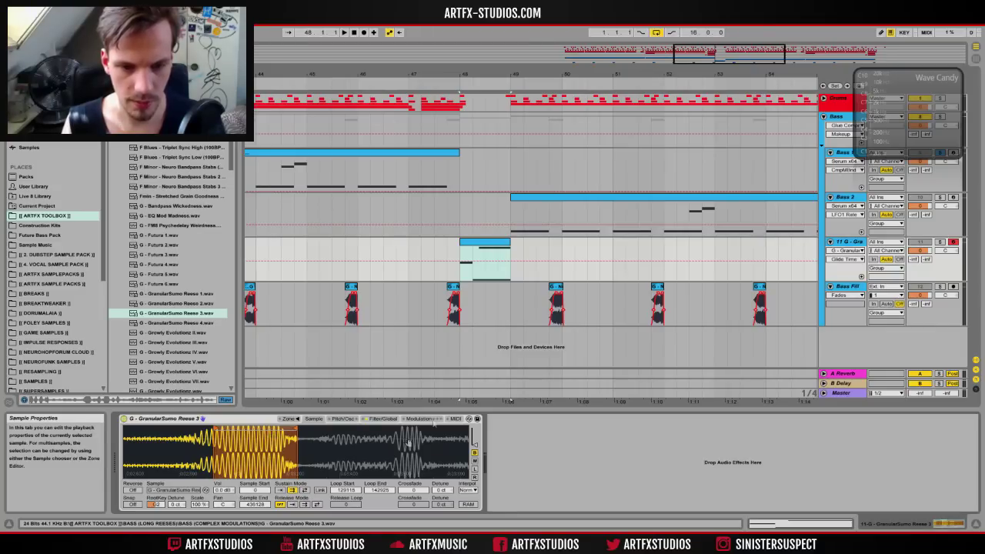
{"action": "left_click_drag", "start_coordinate": [253, 466], "coordinate": [212, 456]}
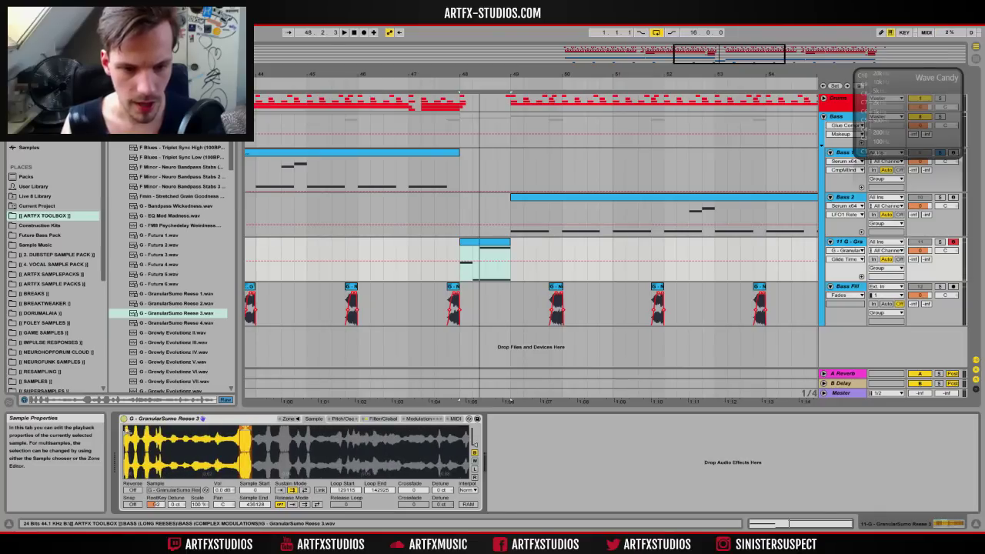
{"action": "left_click_drag", "start_coordinate": [132, 434], "coordinate": [234, 441]}
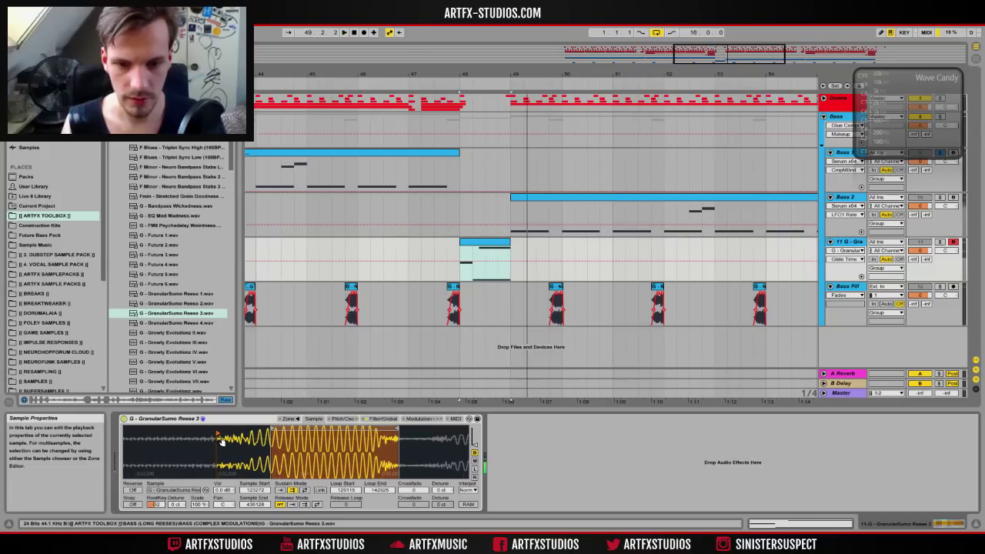
{"action": "key", "text": "space"}
{"action": "left_click_drag", "start_coordinate": [271, 425], "coordinate": [279, 425]}
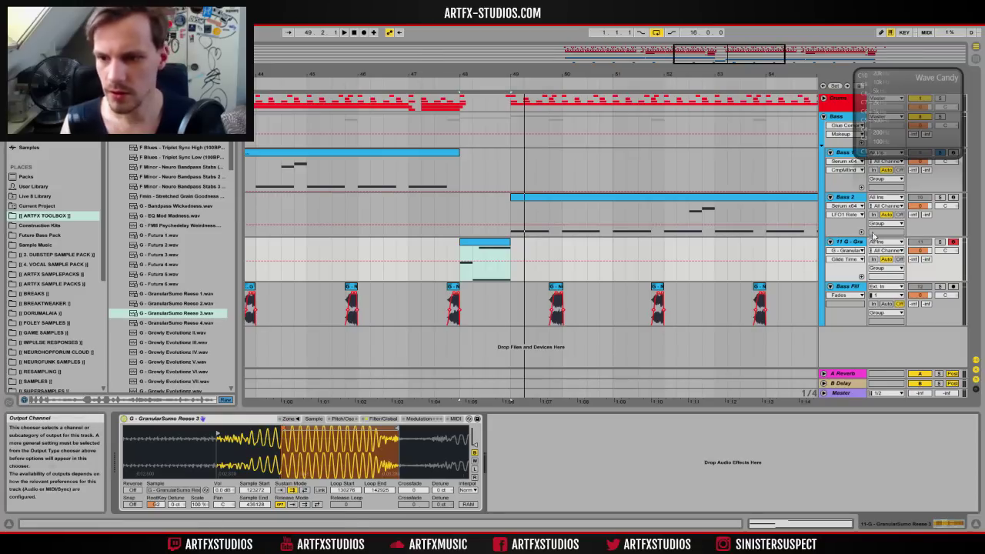
Step: Insert an audio track below the Sampler track with Resampling input, arm it, and record the soloed reese fill
{"action": "right_click", "coordinate": [851, 243]}
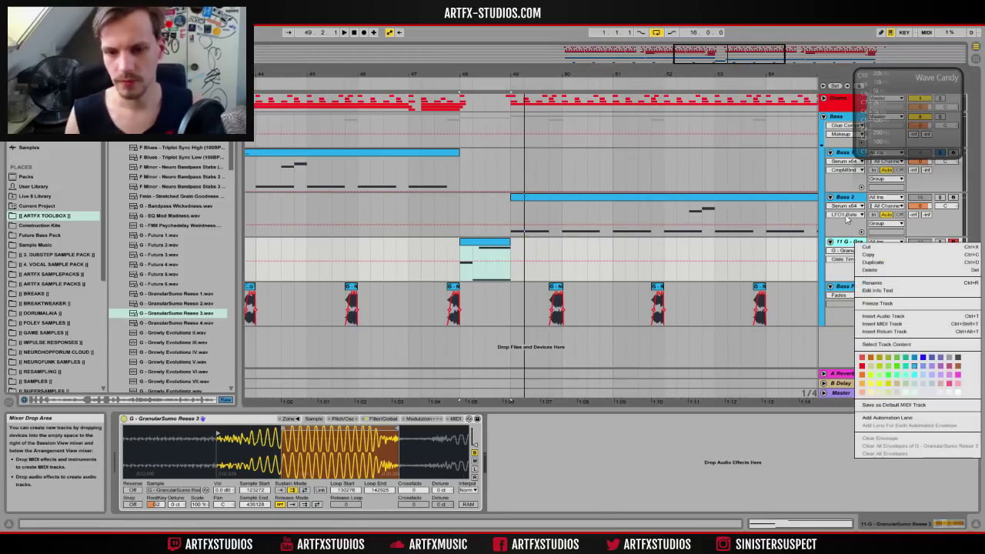
{"action": "left_click", "coordinate": [899, 317]}
{"action": "left_click", "coordinate": [884, 275]}
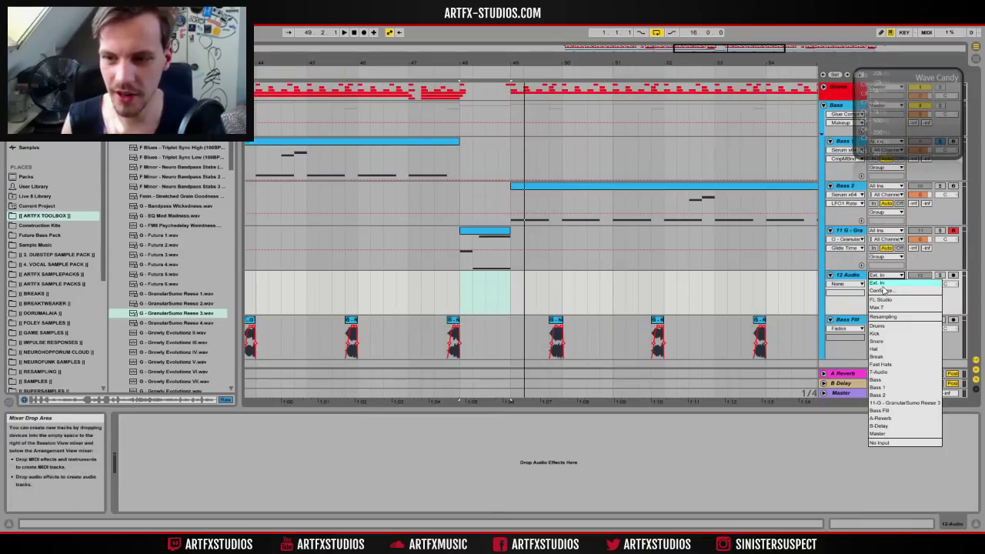
{"action": "left_click", "coordinate": [883, 316]}
{"action": "left_click", "coordinate": [954, 276]}
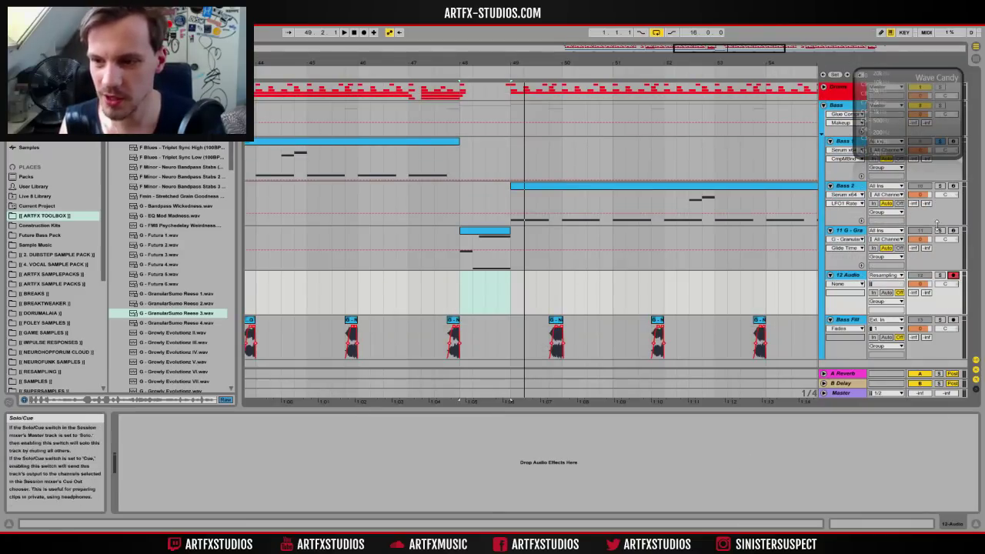
{"action": "left_click", "coordinate": [362, 33]}
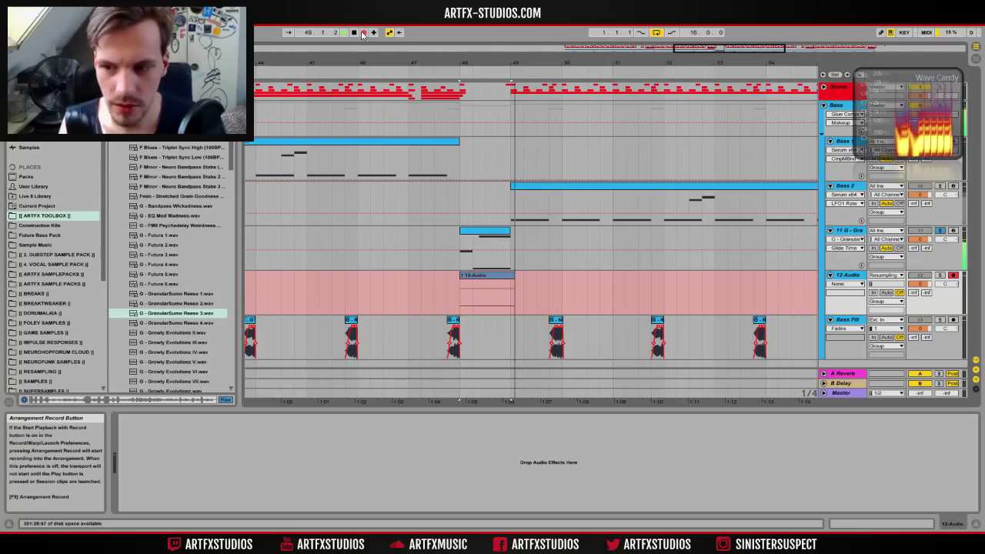
{"action": "left_click", "coordinate": [362, 33]}
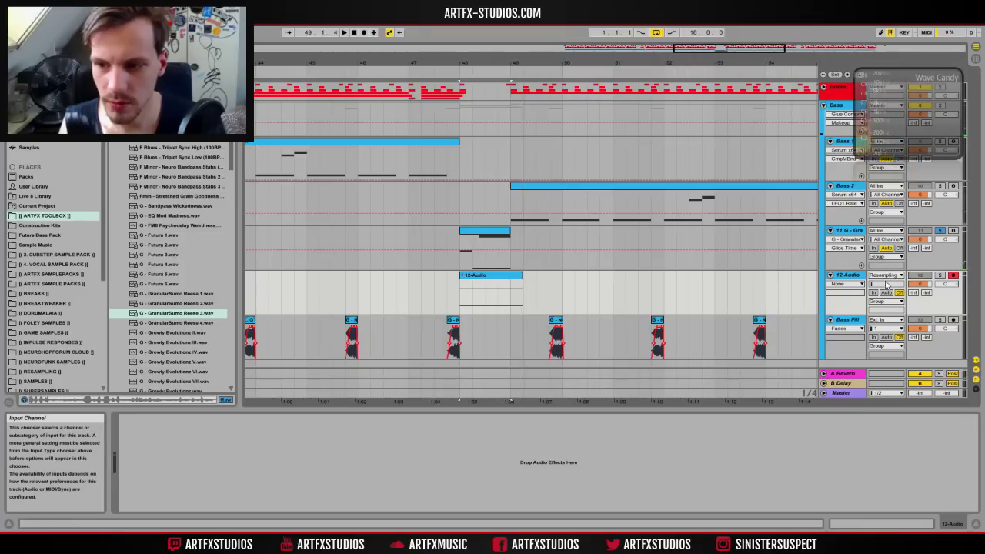
Step: Freeze the Sampler track, copy its frozen clip over the recording on 12 Audio, and remove the leftover recording after bar 49
{"action": "right_click", "coordinate": [851, 234]}
{"action": "left_click", "coordinate": [882, 293]}
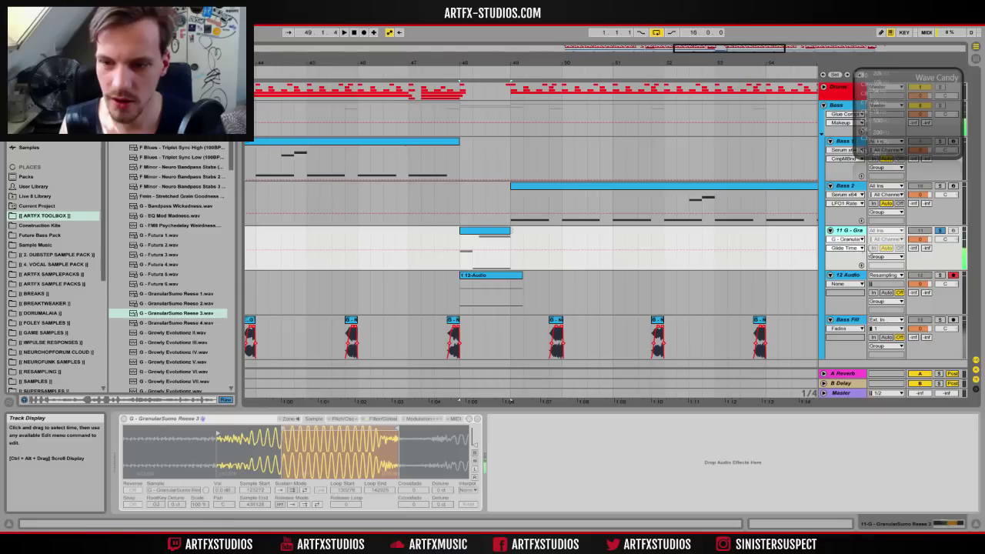
{"action": "left_click_drag", "start_coordinate": [486, 240], "coordinate": [492, 296]}
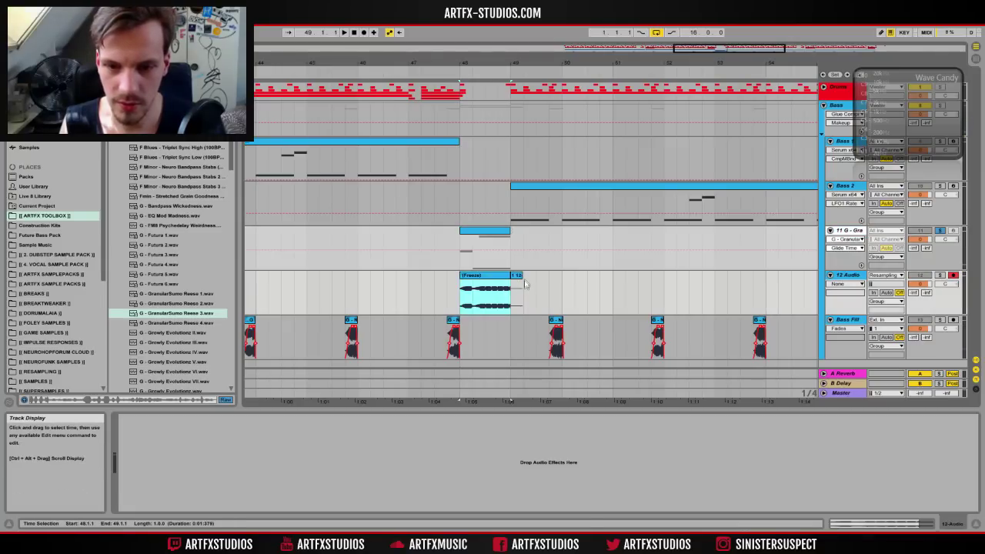
{"action": "left_click_drag", "start_coordinate": [475, 68], "coordinate": [475, 91]}
{"action": "left_click_drag", "start_coordinate": [391, 62], "coordinate": [390, 52]}
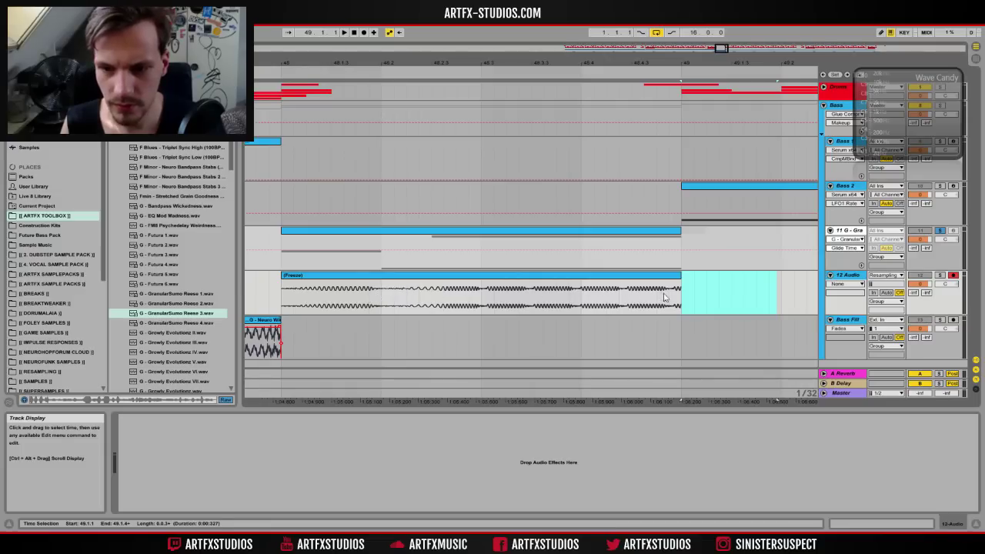
{"action": "left_click", "coordinate": [590, 275]}
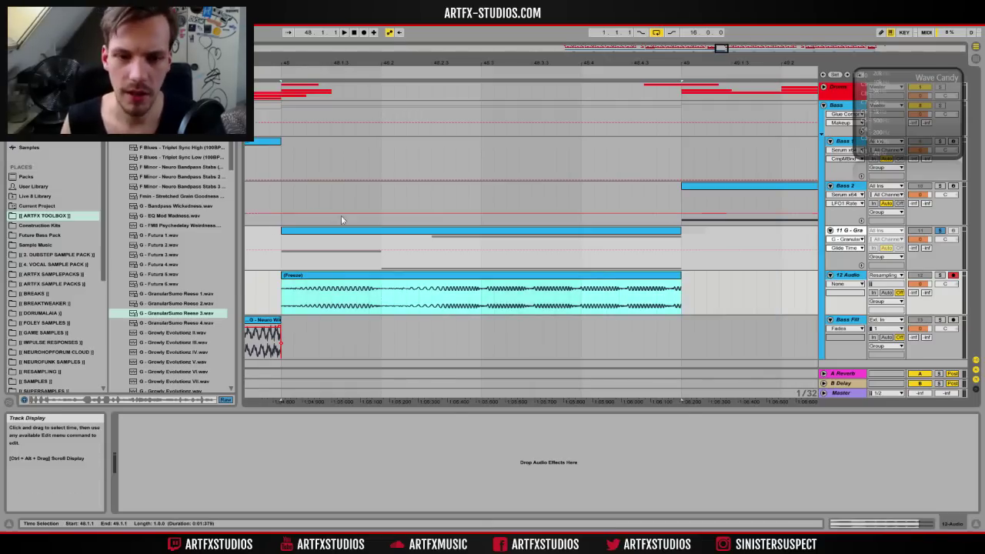
Step: Unfreeze the Sampler track and move the sample's loop start to about 135400 and its sample start to about 130800
{"action": "left_click", "coordinate": [850, 230]}
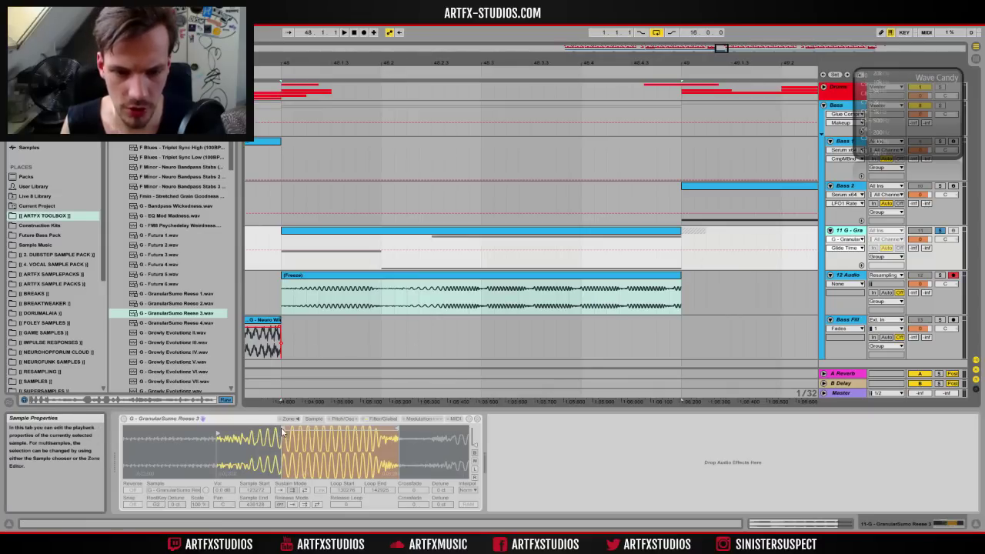
{"action": "right_click", "coordinate": [845, 229]}
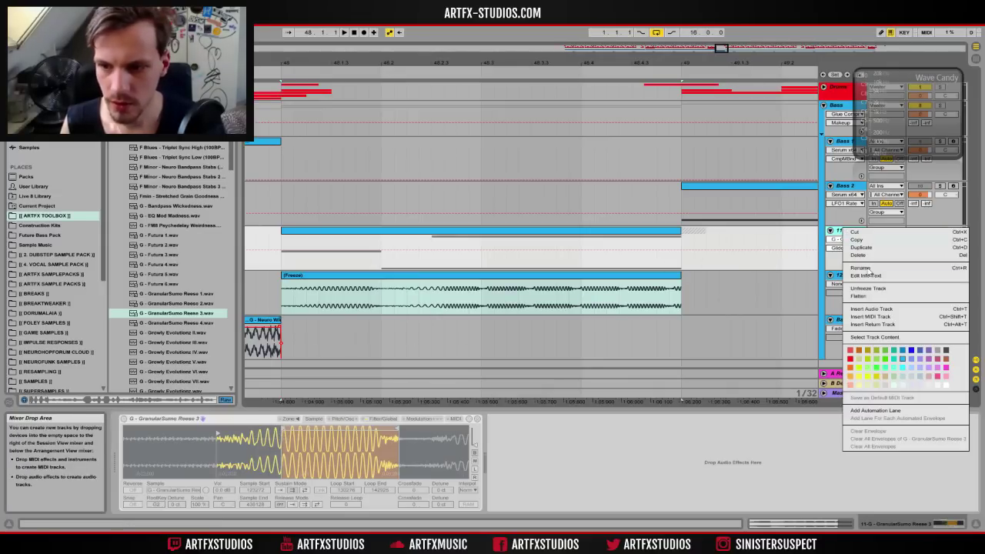
{"action": "left_click", "coordinate": [868, 287]}
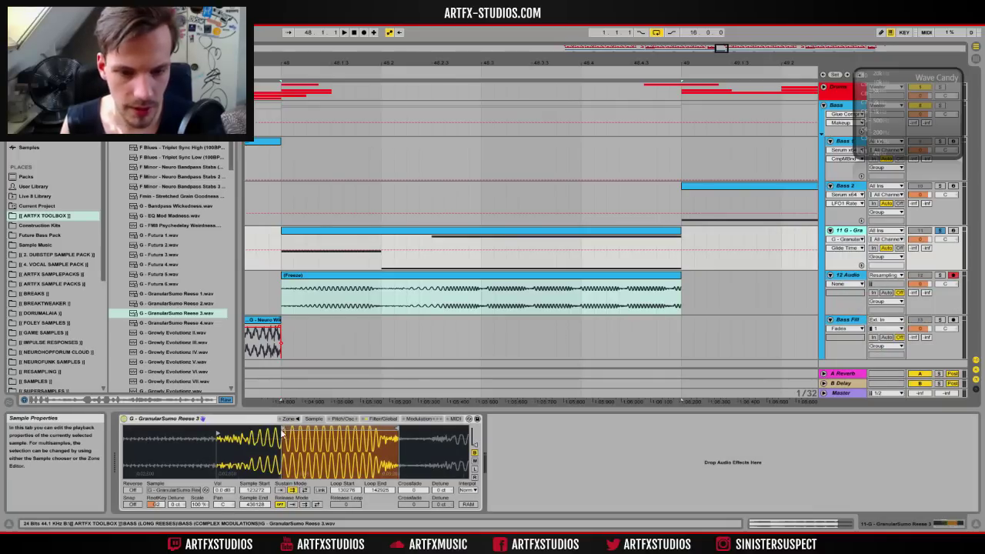
{"action": "left_click_drag", "start_coordinate": [283, 431], "coordinate": [338, 433]}
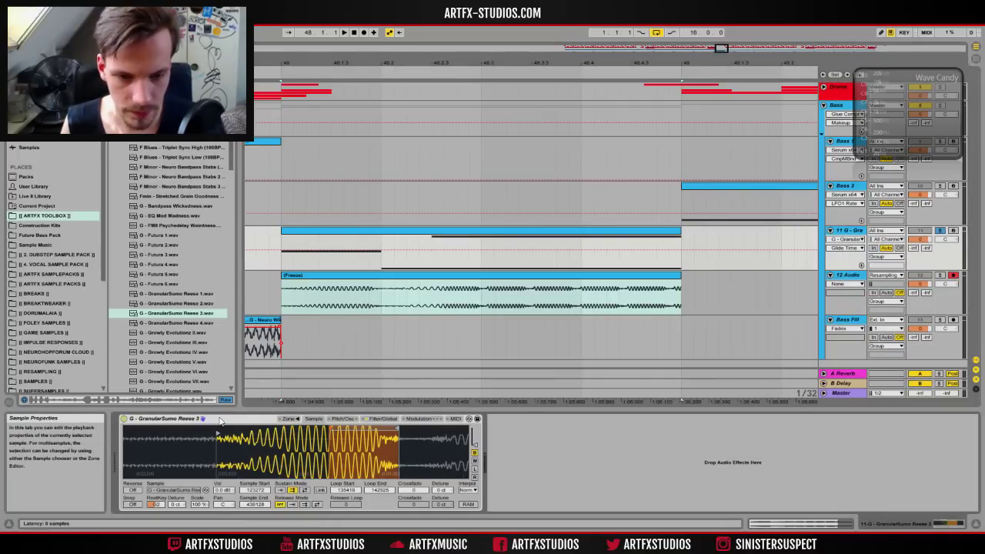
{"action": "left_click_drag", "start_coordinate": [218, 433], "coordinate": [288, 442]}
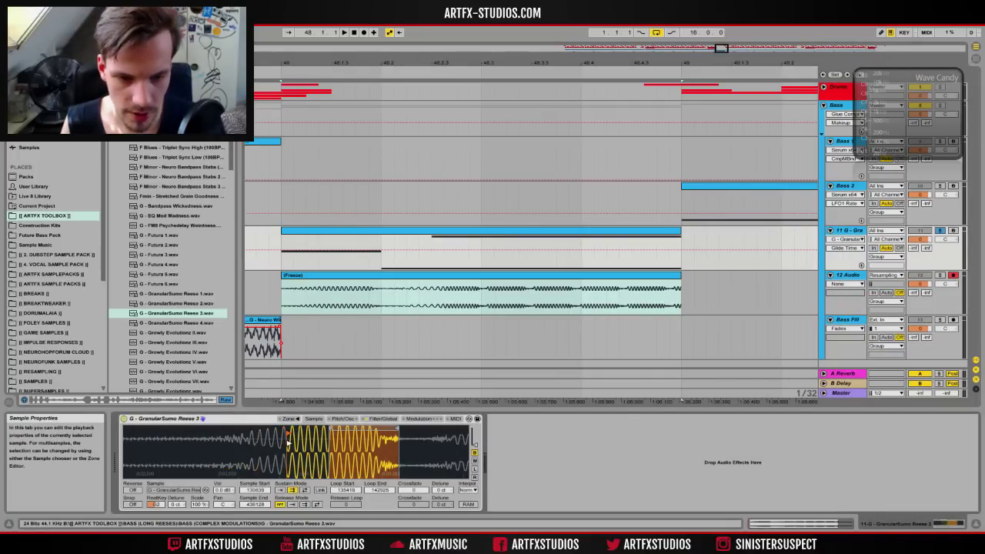
Step: Set the Sampler's volume envelope attack to about 1 ms, play back the fill, and freeze the track again
{"action": "left_click", "coordinate": [383, 418]}
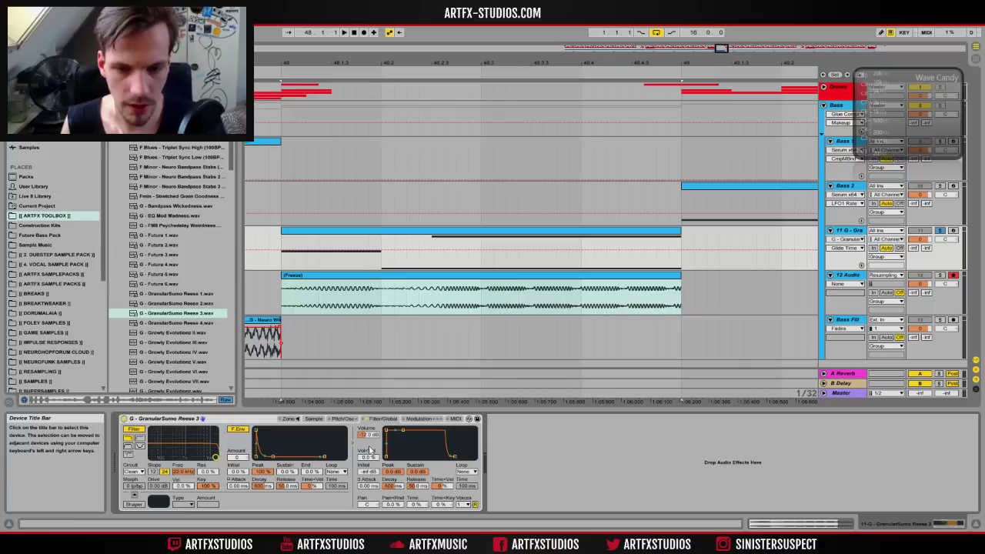
{"action": "left_click_drag", "start_coordinate": [368, 486], "coordinate": [368, 464]}
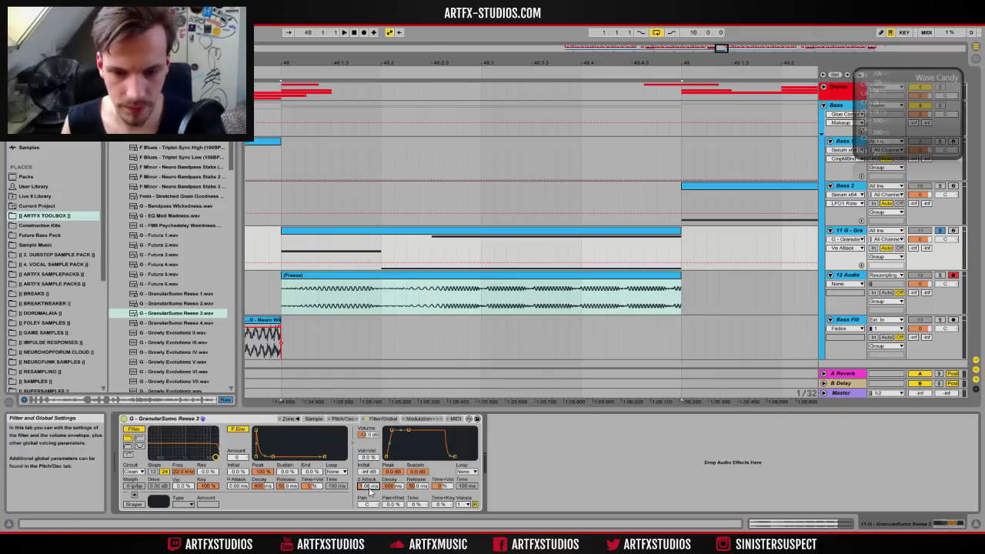
{"action": "key", "text": "space"}
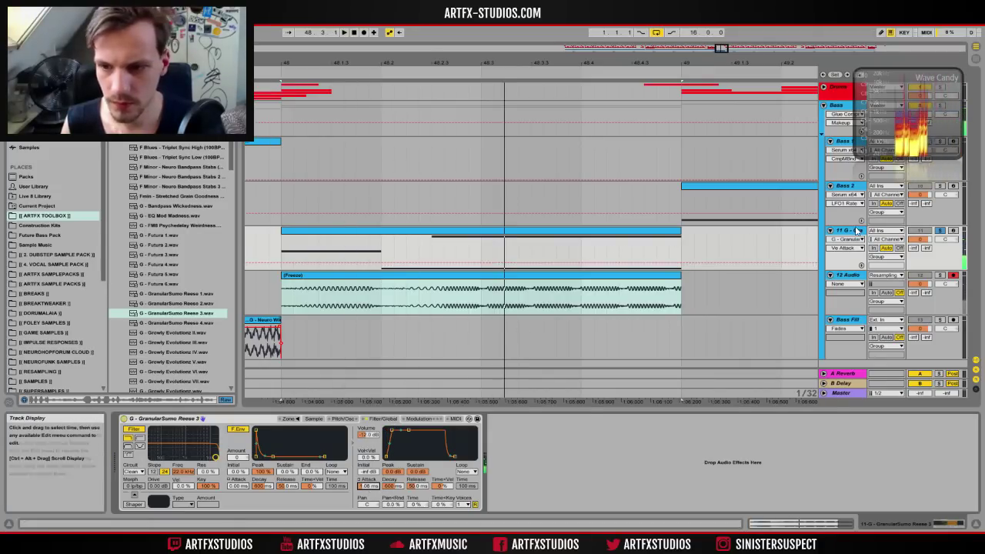
{"action": "right_click", "coordinate": [856, 230]}
{"action": "left_click", "coordinate": [876, 291]}
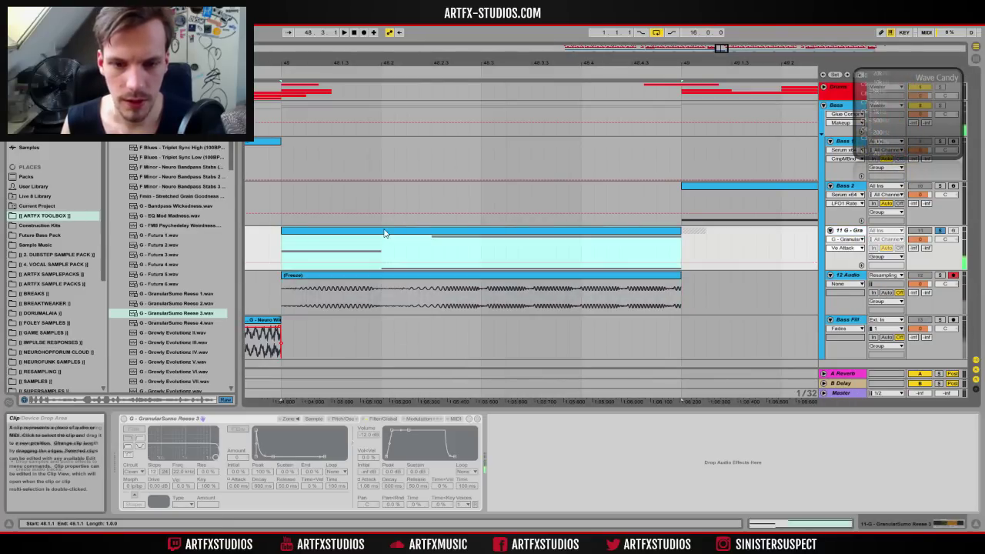
Step: Copy the frozen reese clip over the one on 12 Audio at bar 48 and select its waveform from 48.2.3 to 48.3.1
{"action": "left_click", "coordinate": [385, 287]}
{"action": "left_click", "coordinate": [281, 297]}
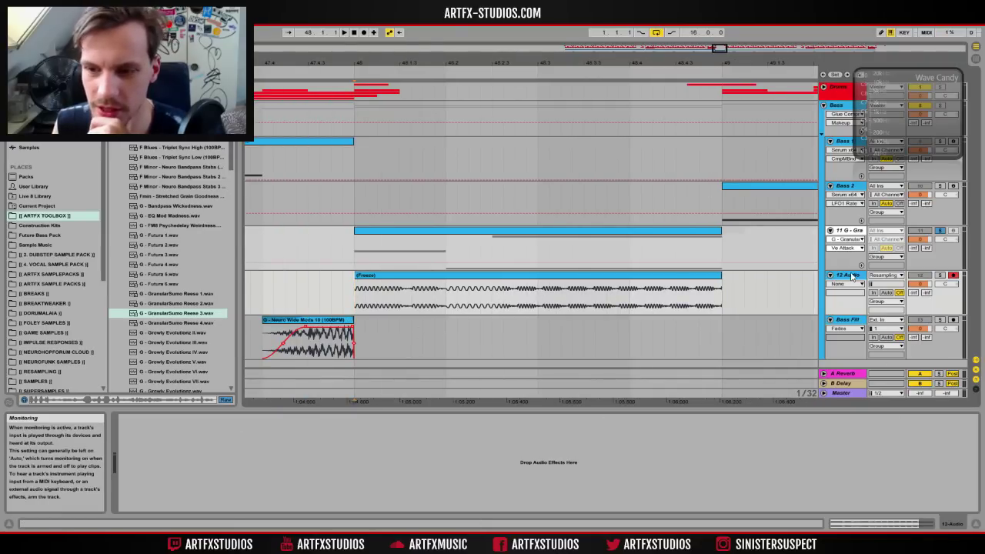
{"action": "right_click", "coordinate": [848, 232]}
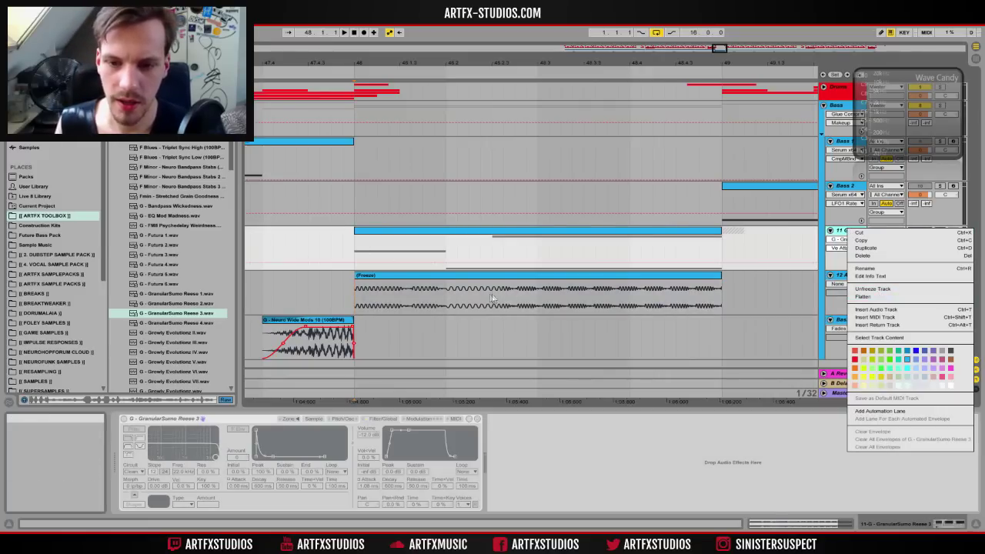
{"action": "left_click", "coordinate": [538, 300]}
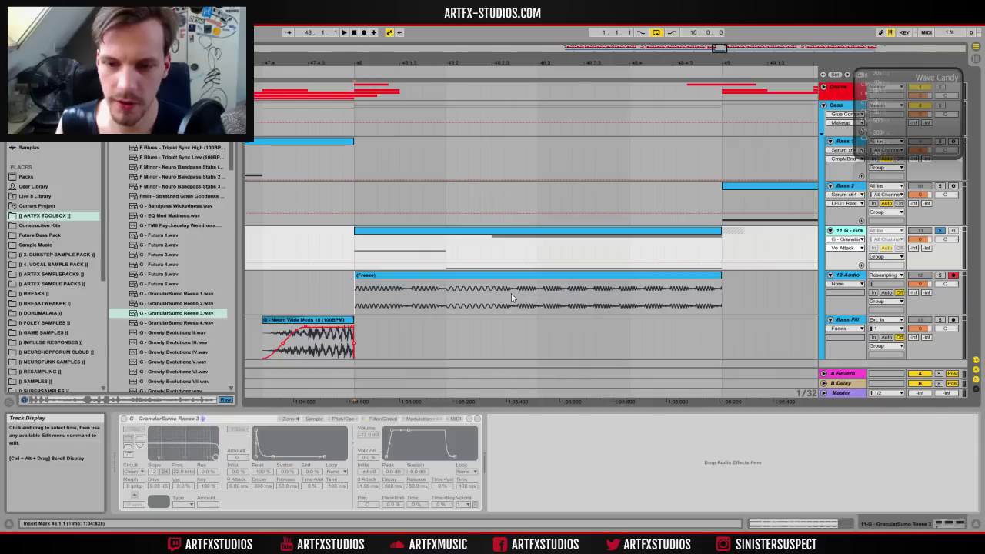
{"action": "mouse_move", "coordinate": [538, 300]}
{"action": "left_mouse_down"}
{"action": "mouse_move", "coordinate": [495, 300]}
{"action": "mouse_move", "coordinate": [542, 307]}
{"action": "left_mouse_up"}
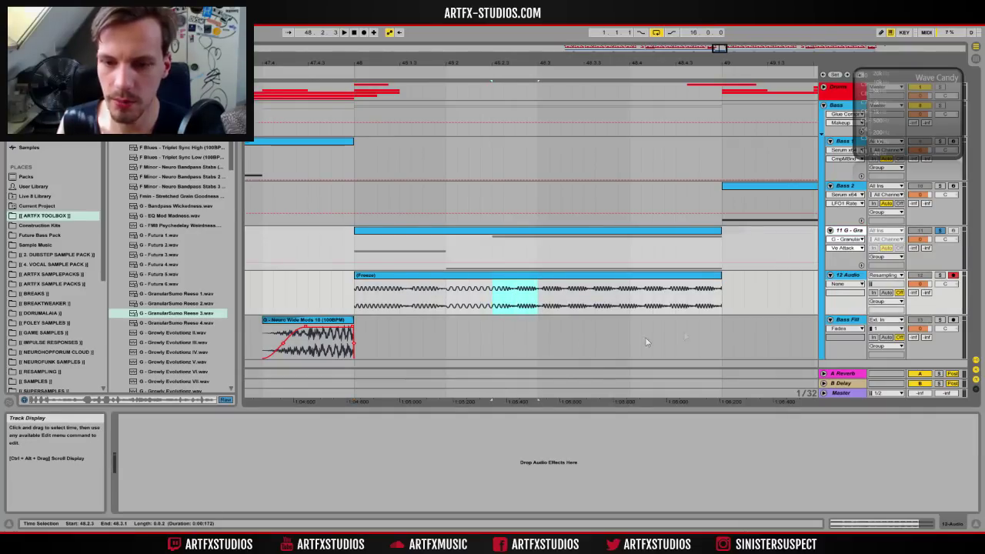
Step: Unfreeze the Sampler track and set its glide time to about 93 ms, sample start to about 127800 and volume envelope attack to about 30 ms
{"action": "right_click", "coordinate": [853, 232]}
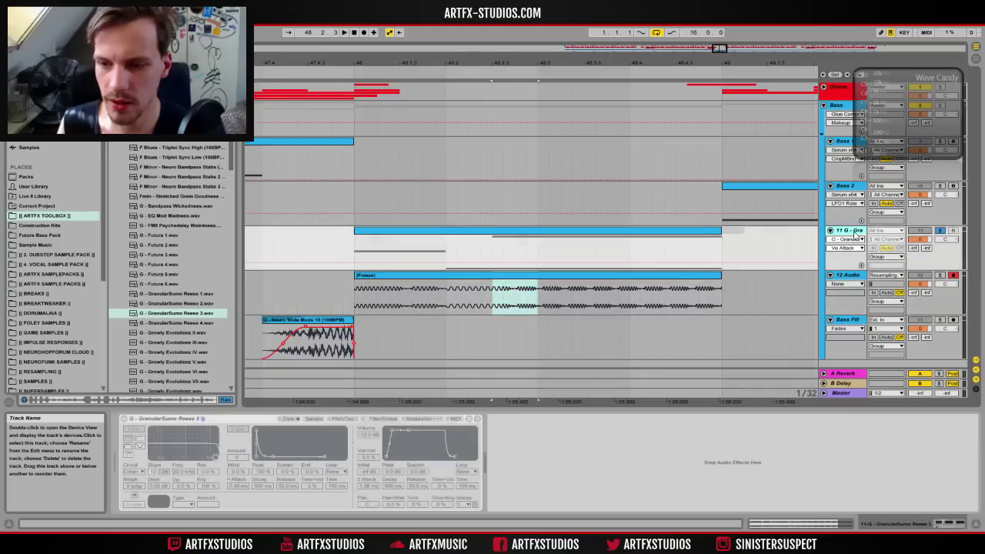
{"action": "left_click", "coordinate": [889, 292]}
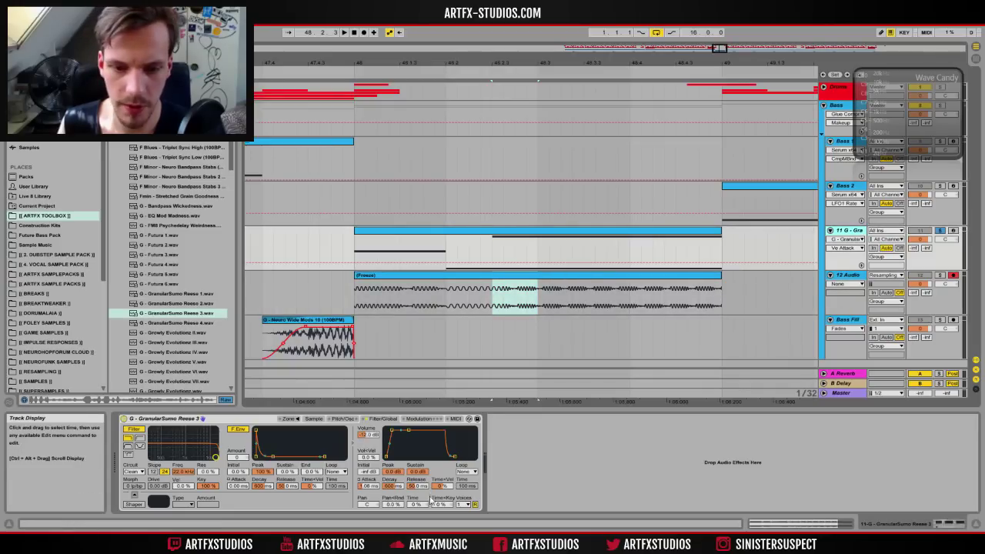
{"action": "left_click", "coordinate": [343, 419]}
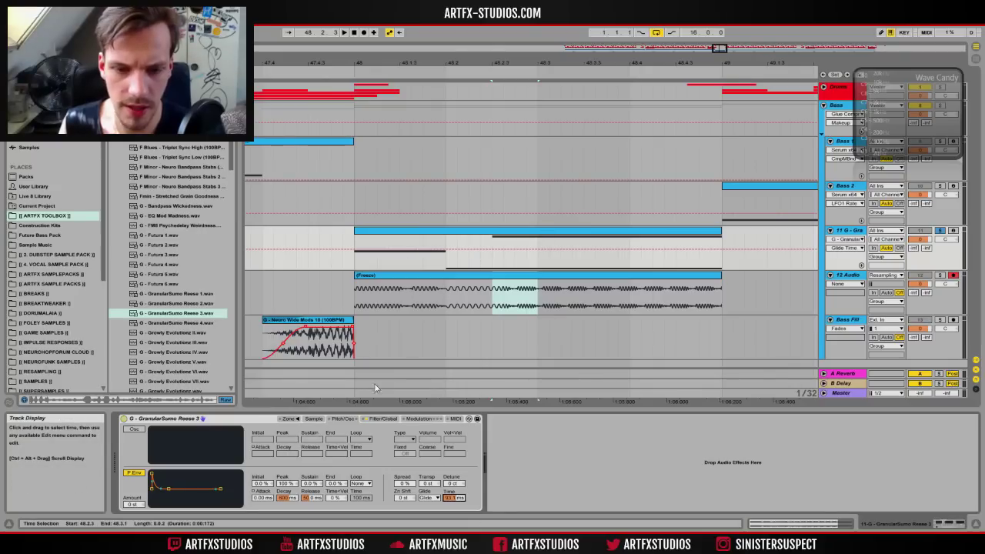
{"action": "left_click", "coordinate": [313, 418]}
{"action": "left_click_drag", "start_coordinate": [286, 433], "coordinate": [255, 431]}
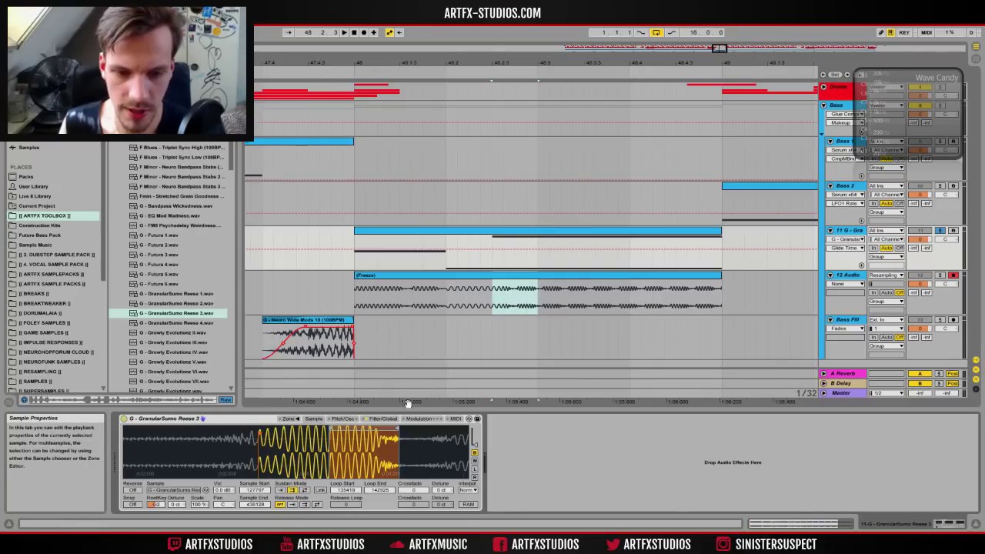
{"action": "left_click", "coordinate": [368, 420]}
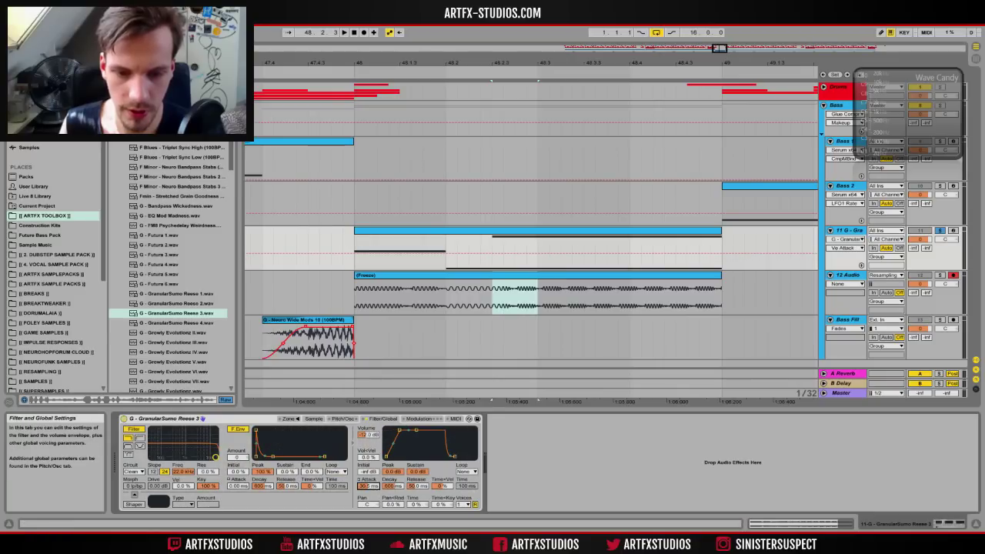
Step: Freeze the Sampler track again and copy its frozen clip over the one on 12 Audio at bar 48
{"action": "right_click", "coordinate": [852, 231]}
{"action": "left_click", "coordinate": [873, 289]}
{"action": "right_click", "coordinate": [855, 239]}
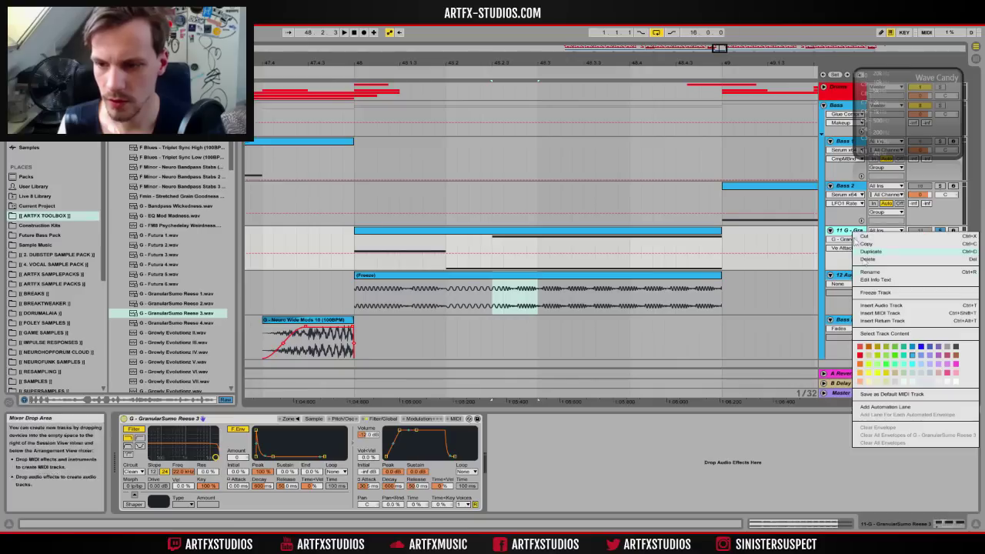
{"action": "left_click", "coordinate": [873, 285]}
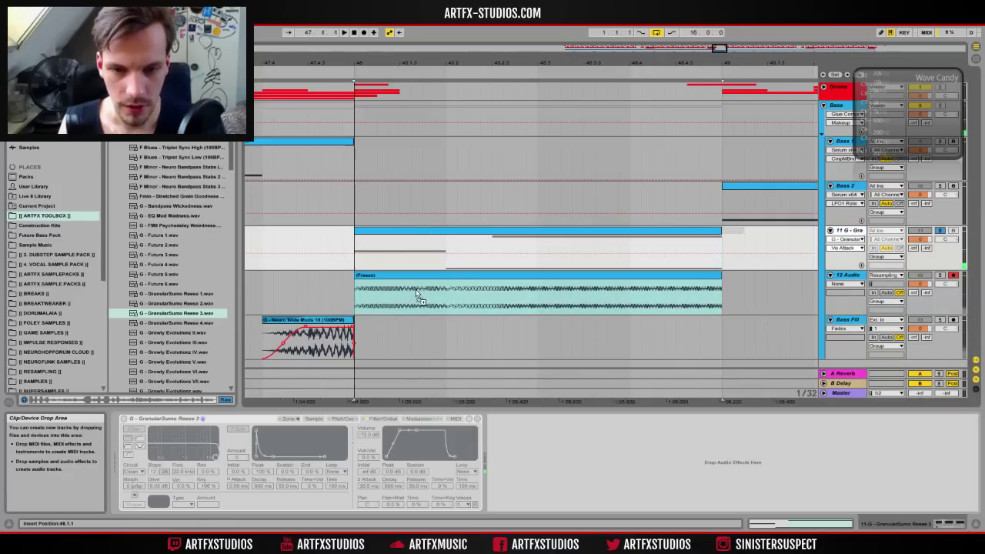
{"action": "left_click", "coordinate": [415, 289]}
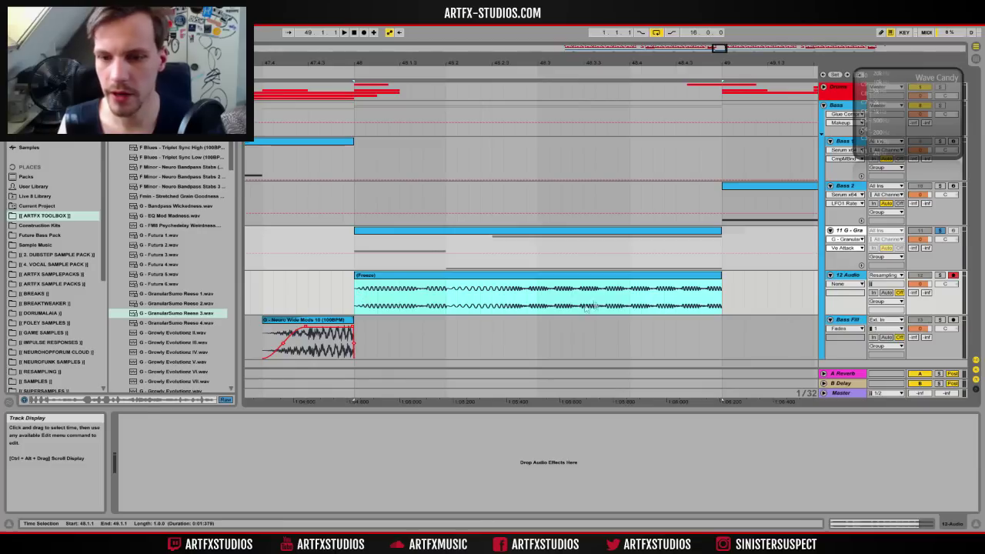
{"action": "left_click", "coordinate": [540, 290]}
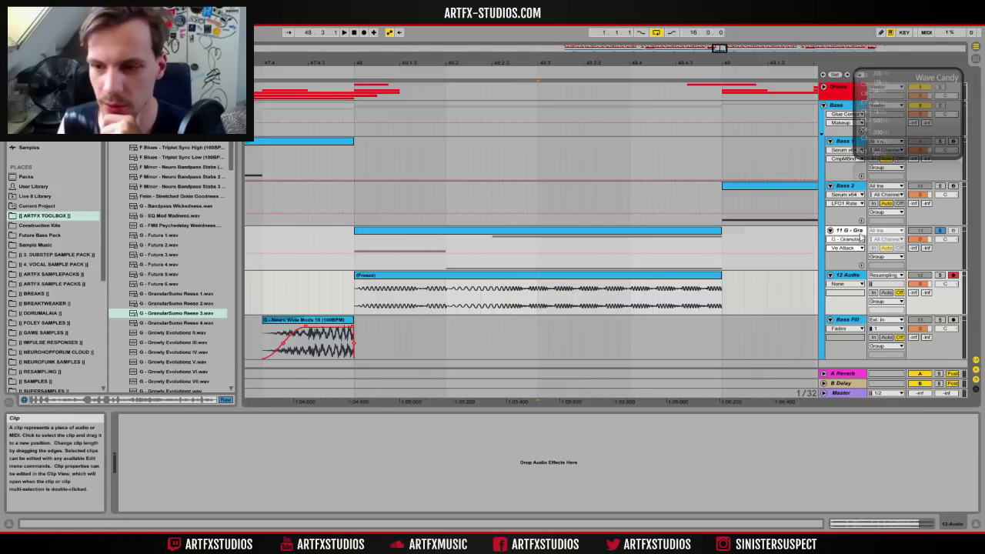
Step: Unfreeze the Sampler track and move the sample start earlier to about 126900
{"action": "right_click", "coordinate": [855, 230]}
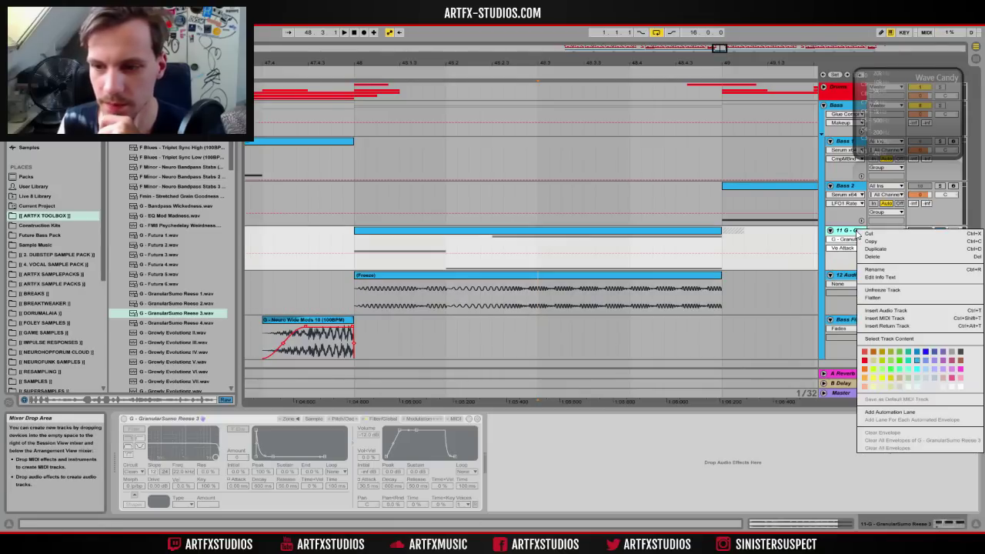
{"action": "left_click", "coordinate": [885, 290]}
{"action": "left_click", "coordinate": [314, 420]}
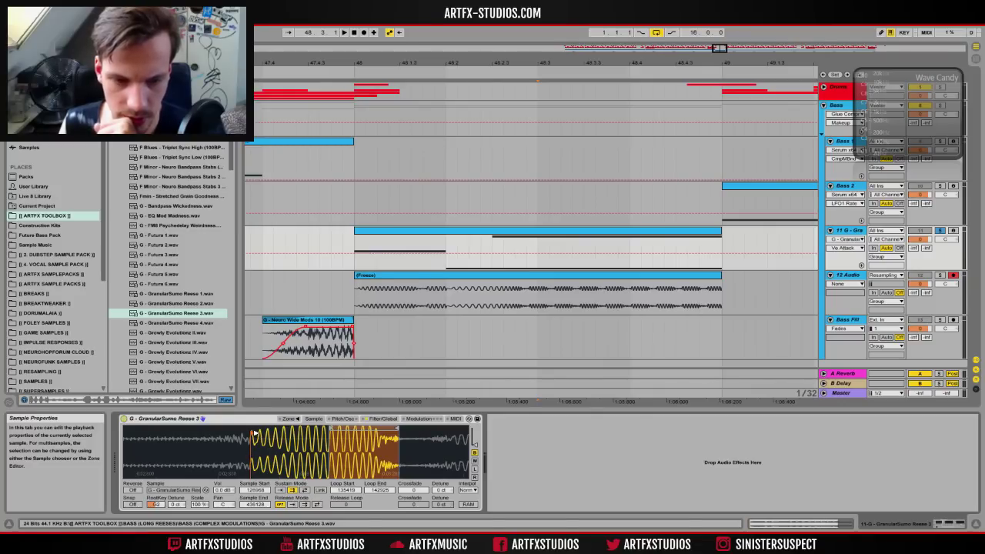
Step: Refreeze the Sampler track and replace the 12 Audio clip with the newly frozen reese
{"action": "right_click", "coordinate": [856, 231]}
{"action": "left_click", "coordinate": [878, 291]}
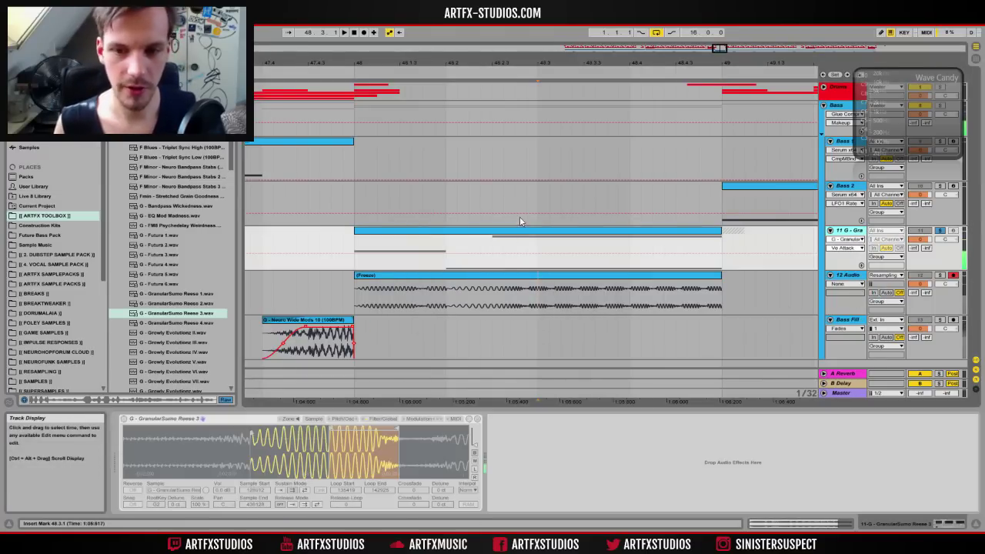
{"action": "left_click", "coordinate": [511, 266]}
{"action": "left_click", "coordinate": [518, 300]}
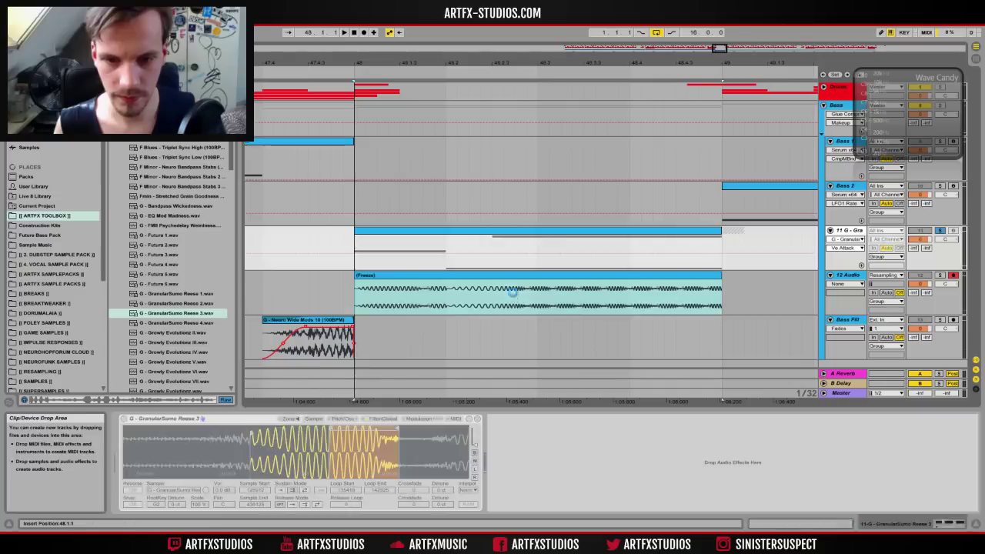
{"action": "left_click", "coordinate": [618, 265]}
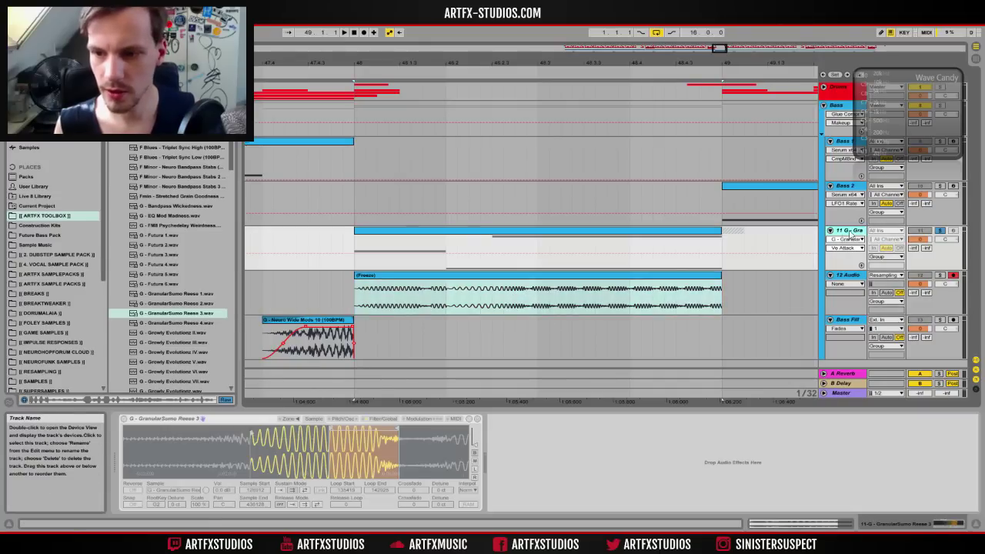
Step: Unfreeze the Sampler track and move the sample start earlier to about 126000
{"action": "right_click", "coordinate": [561, 233]}
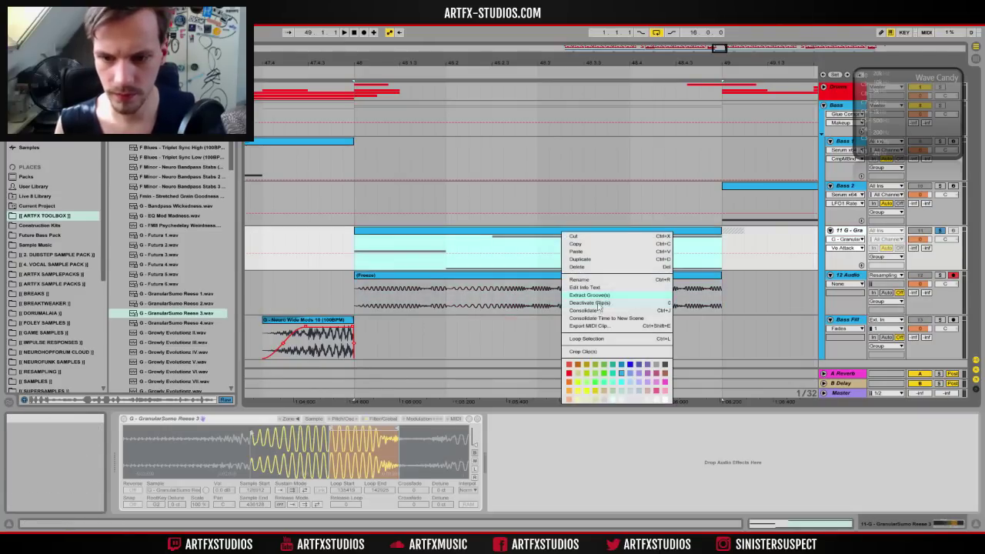
{"action": "right_click", "coordinate": [850, 232]}
{"action": "left_click", "coordinate": [872, 294]}
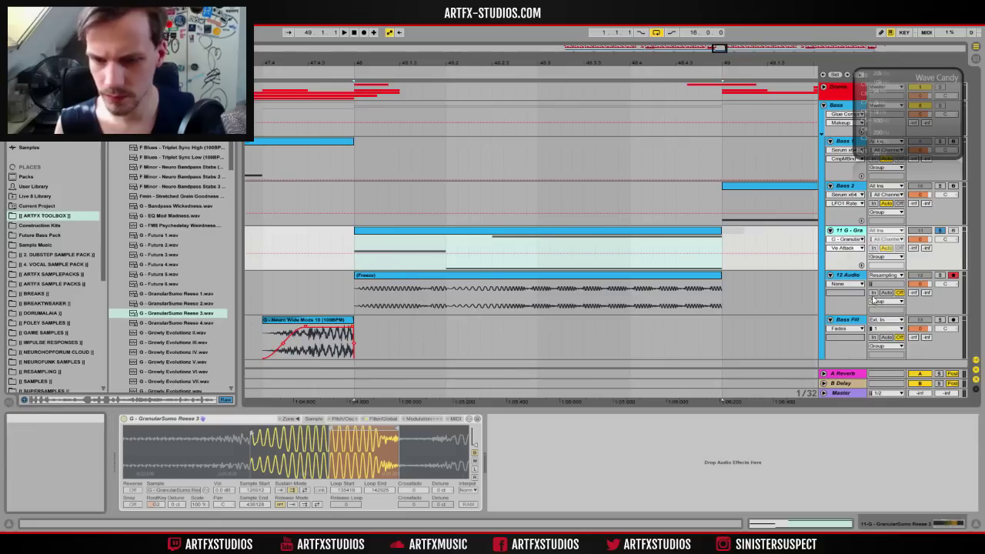
{"action": "left_click_drag", "start_coordinate": [251, 432], "coordinate": [244, 433]}
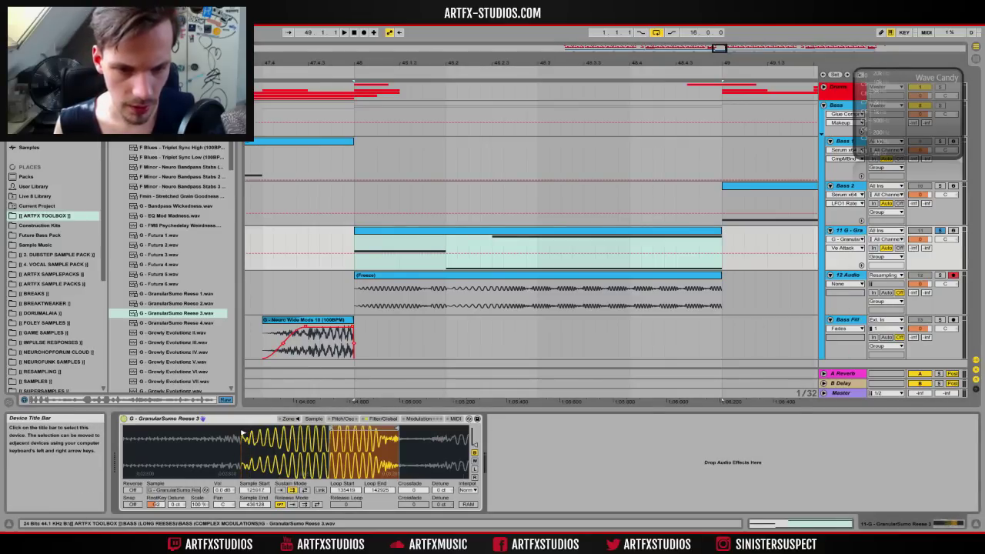
Step: Freeze the Sampler track with the new sample start and copy the frozen clip over the 12 Audio clip at bar 48
{"action": "right_click", "coordinate": [623, 229]}
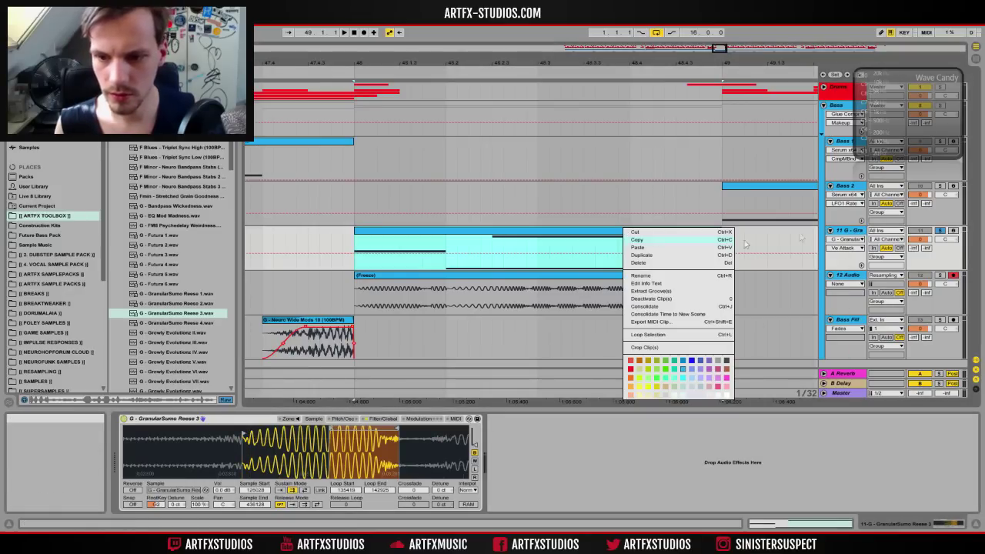
{"action": "right_click", "coordinate": [846, 231]}
{"action": "left_click", "coordinate": [873, 286]}
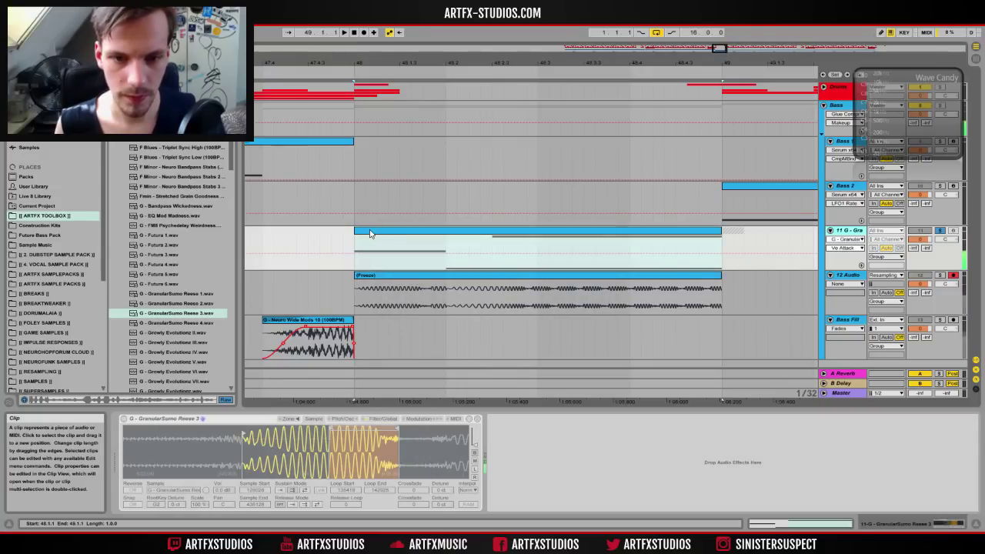
{"action": "left_click", "coordinate": [376, 292]}
{"action": "left_click_drag", "start_coordinate": [376, 292], "coordinate": [391, 277]}
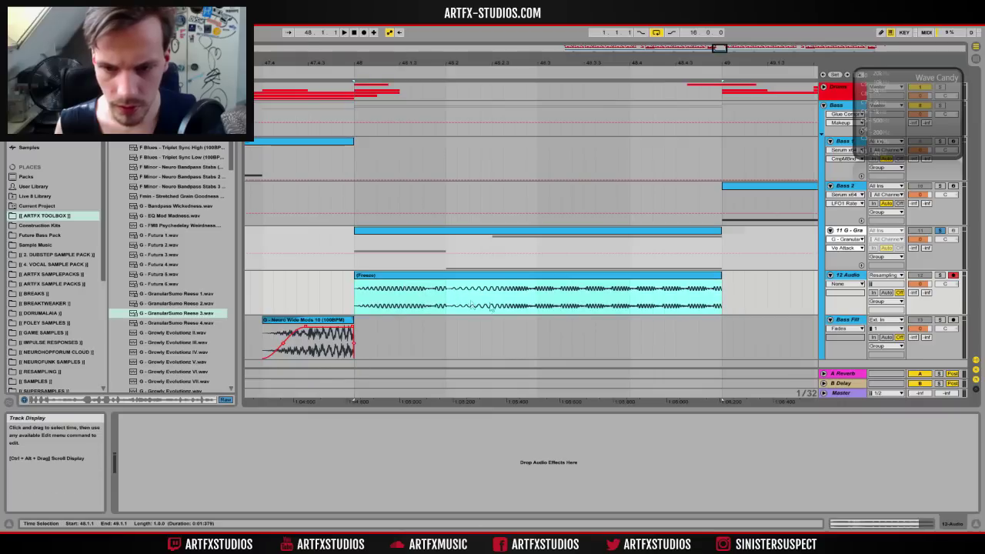
Step: Move the unfrozen Sampler's sample start to about 125700 and copy the refrozen clip over the one on 12 Audio
{"action": "right_click", "coordinate": [857, 231]}
{"action": "left_click", "coordinate": [891, 293]}
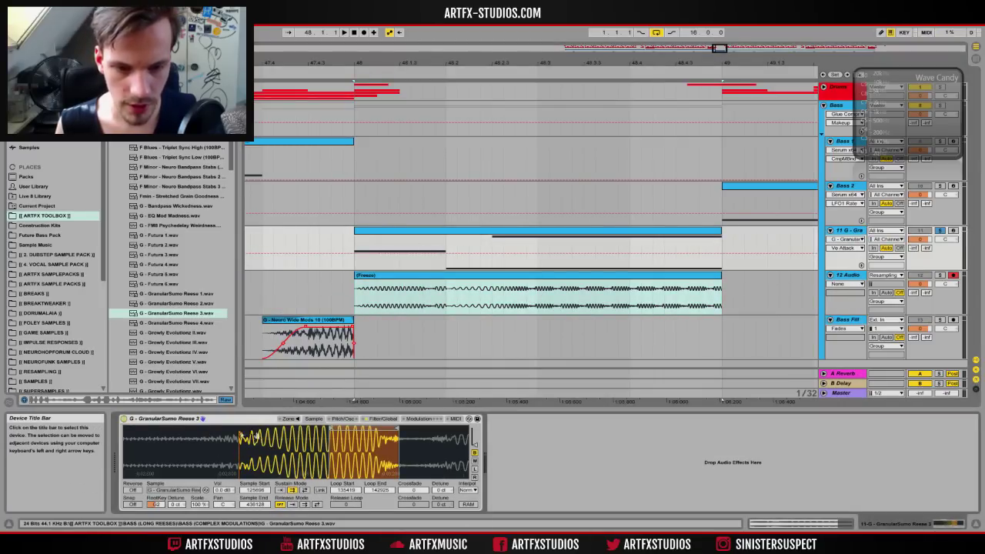
{"action": "right_click", "coordinate": [858, 230]}
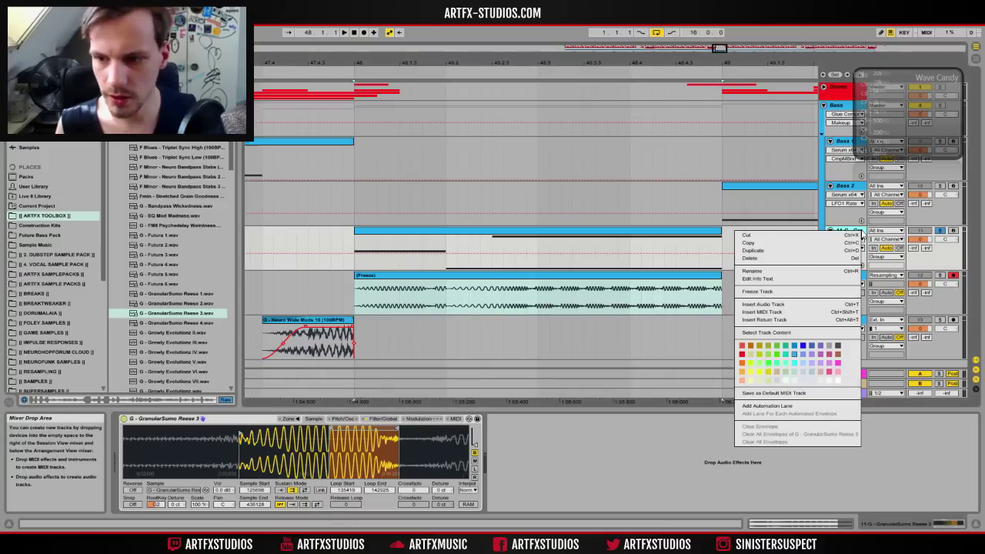
{"action": "left_click", "coordinate": [758, 292]}
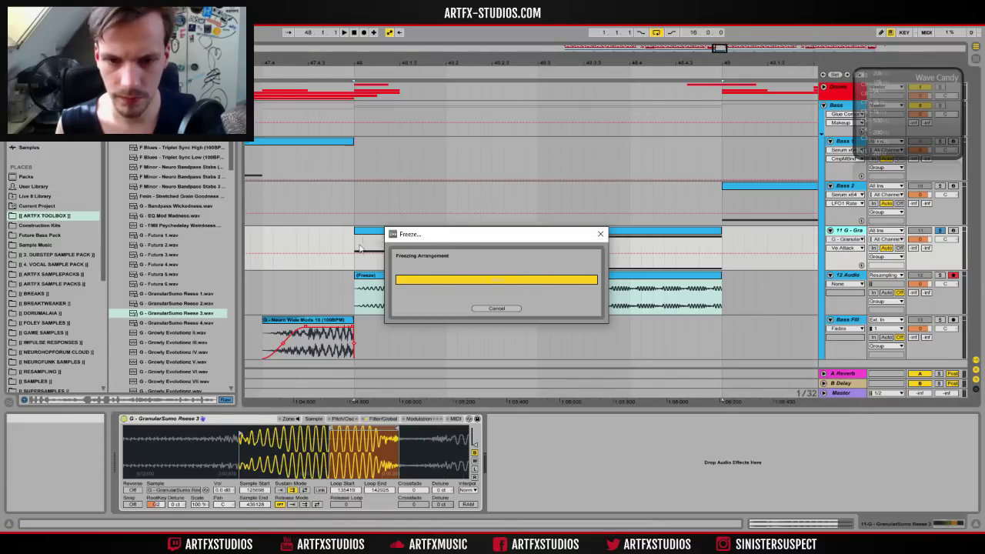
{"action": "left_click", "coordinate": [376, 294]}
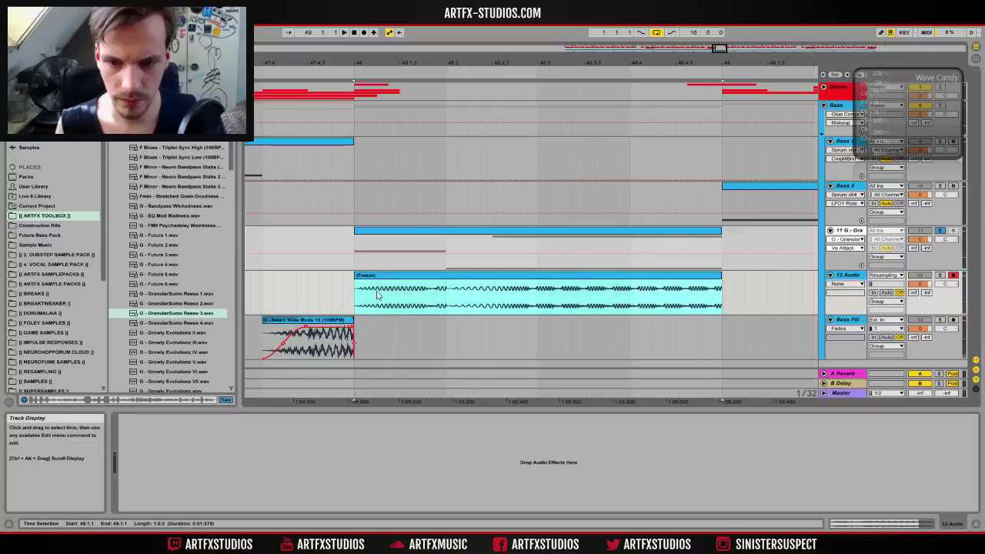
Step: Unfreeze the Sampler track and move the sample start to about 125400 and the loop end to about 142800
{"action": "right_click", "coordinate": [846, 231]}
{"action": "left_click", "coordinate": [870, 291]}
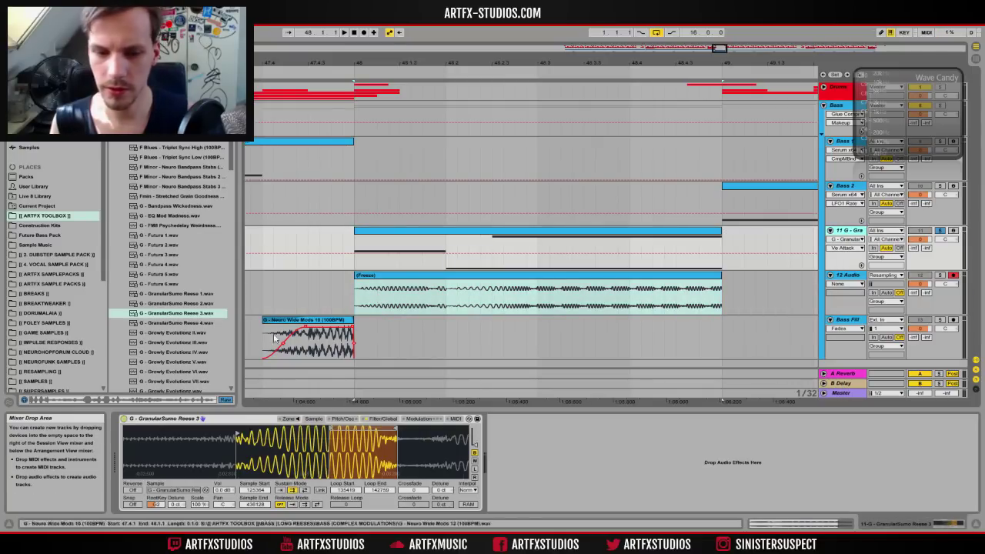
Step: Using the Sampler's 5 st pitch bend range, ramp the reese clip's pitch bend envelope from centre at 1.3 down to its minimum at the clip's end
{"action": "left_click", "coordinate": [456, 420]}
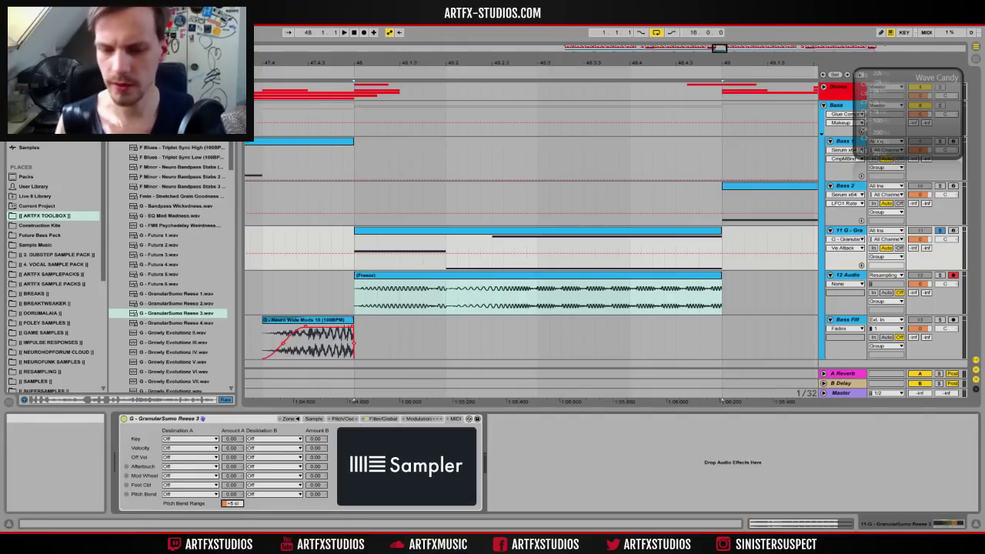
{"action": "double_click", "coordinate": [529, 231]}
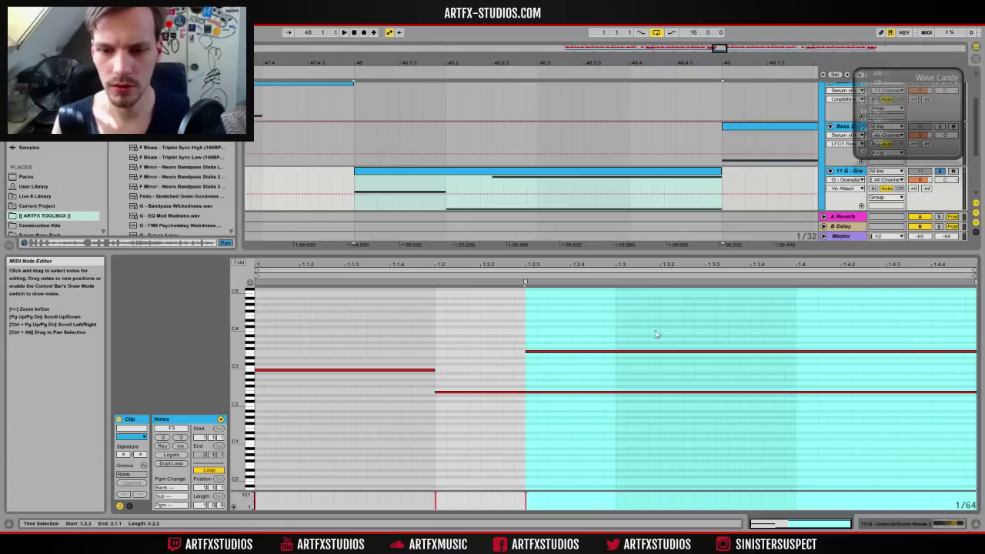
{"action": "left_click", "coordinate": [130, 506]}
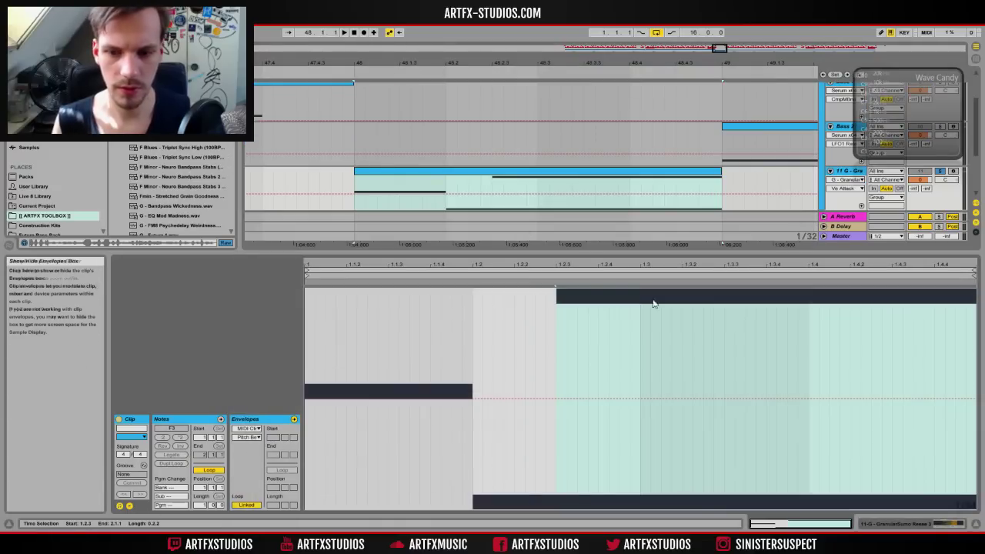
{"action": "mouse_move", "coordinate": [639, 353]}
{"action": "left_mouse_down"}
{"action": "mouse_move", "coordinate": [932, 396]}
{"action": "mouse_move", "coordinate": [981, 371]}
{"action": "mouse_move", "coordinate": [862, 419]}
{"action": "mouse_move", "coordinate": [693, 509]}
{"action": "mouse_move", "coordinate": [649, 519]}
{"action": "left_mouse_up"}
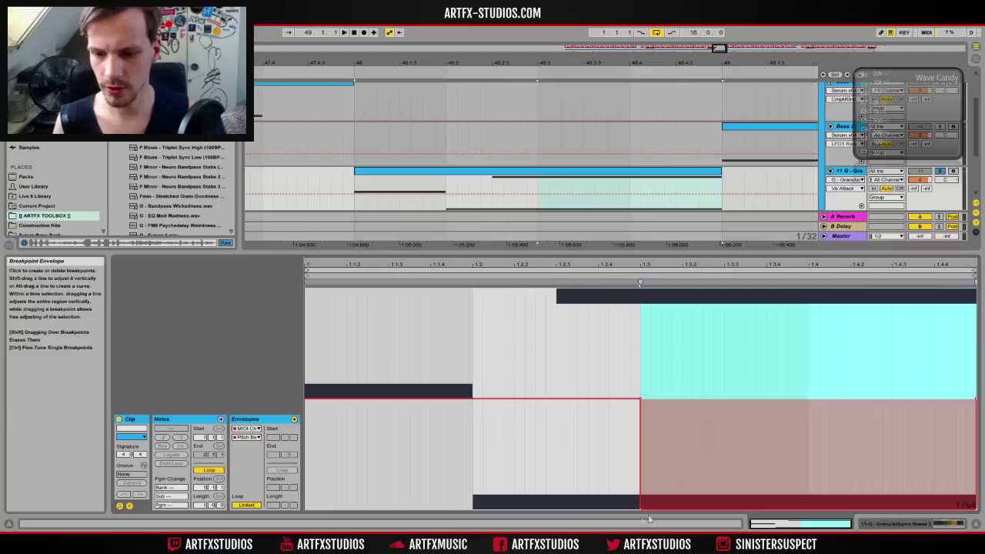
{"action": "left_click", "coordinate": [639, 508]}
Step: Consolidate the reese MIDI clip out to 49.1.3 and clean up its pitch bend envelope so the downward ramp reaches its minimum at 2
{"action": "left_click", "coordinate": [630, 176]}
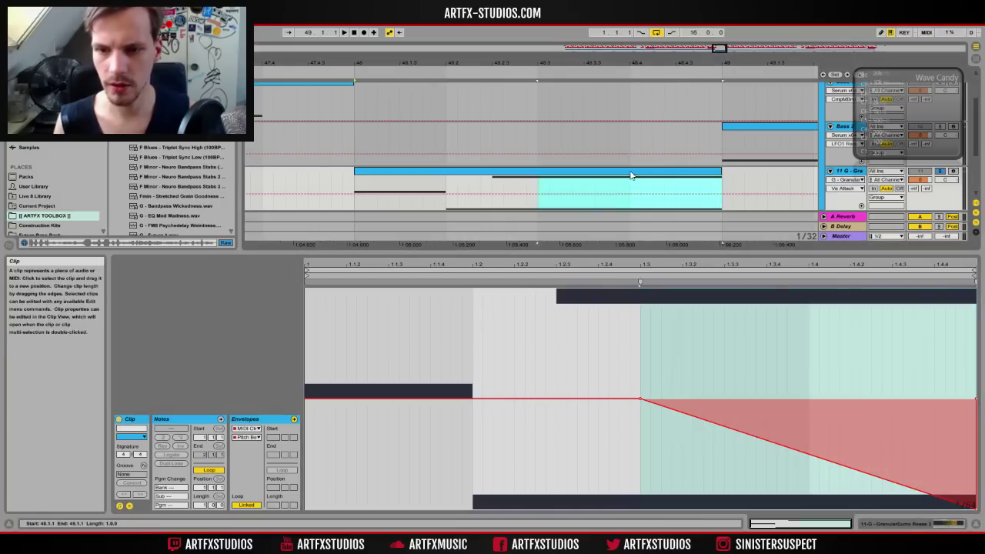
{"action": "left_click", "coordinate": [763, 181], "text": "shift"}
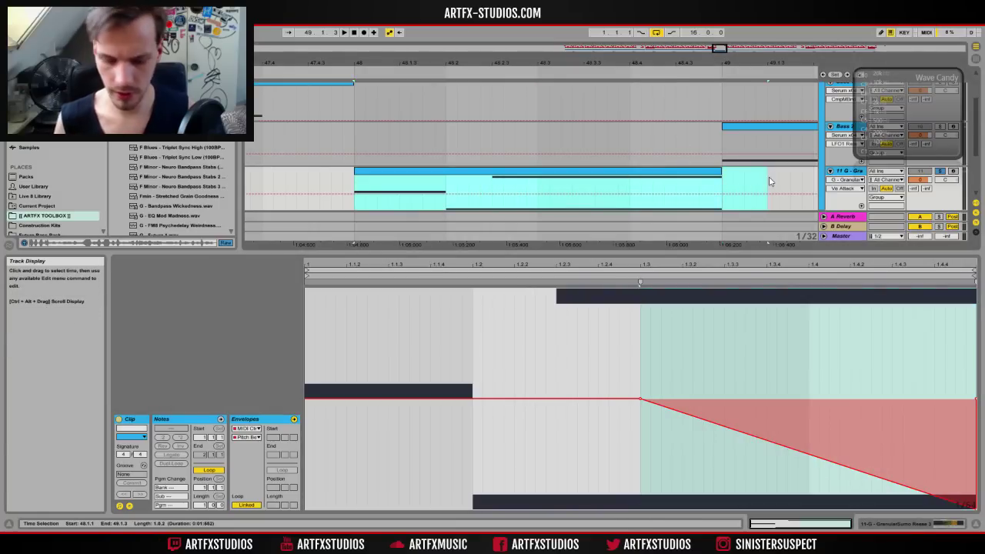
{"action": "key", "text": "ctrl+j"}
{"action": "left_click", "coordinate": [907, 408]}
{"action": "left_click", "coordinate": [901, 399]}
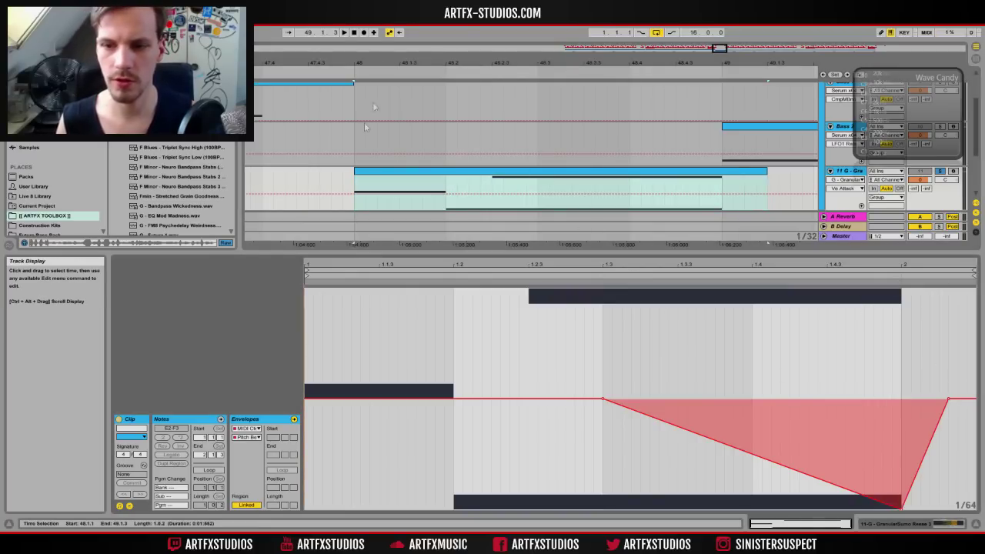
Step: Freeze the Sampler track, copy the extended frozen clip over the one on 12 Audio at bar 48, and examine its end
{"action": "left_click_drag", "start_coordinate": [400, 62], "coordinate": [400, 48]}
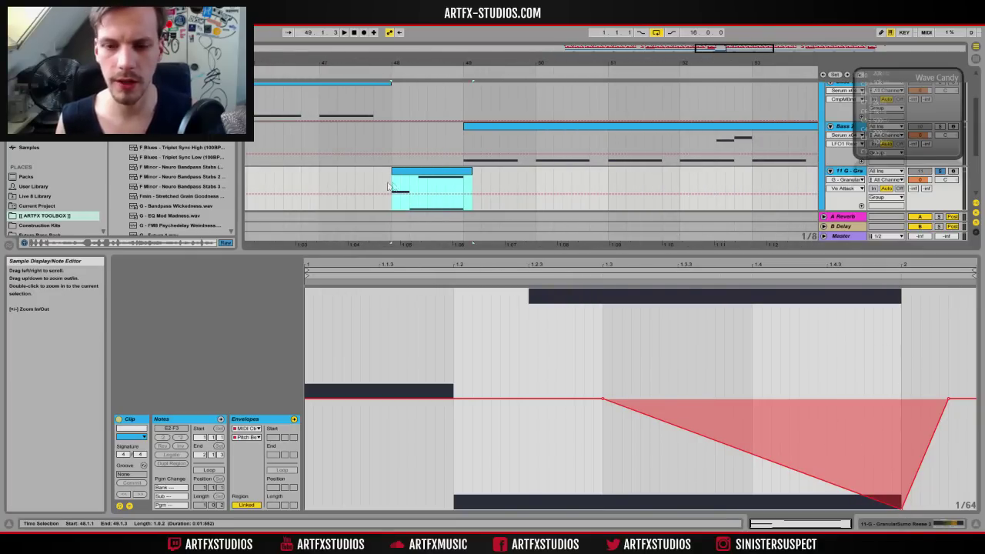
{"action": "left_click", "coordinate": [418, 198]}
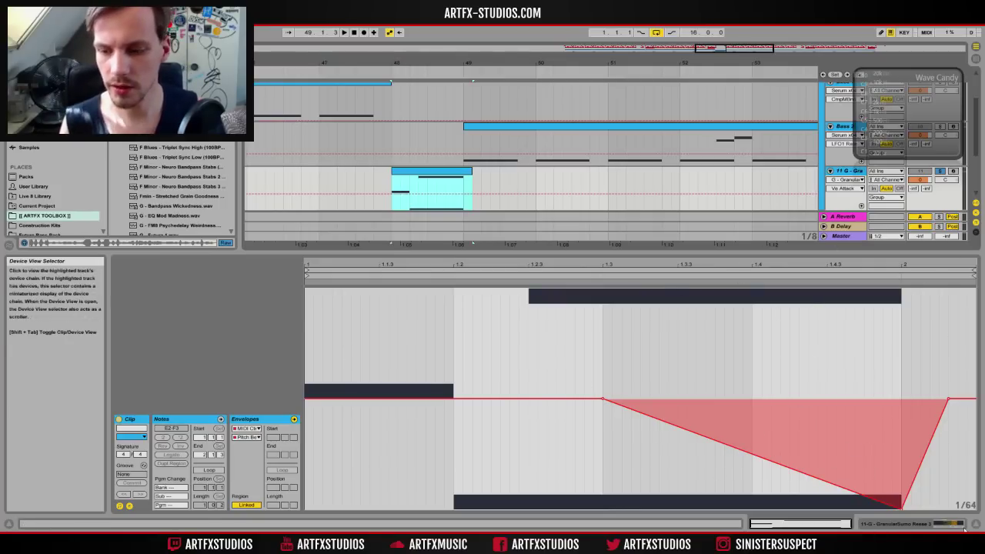
{"action": "left_click", "coordinate": [892, 524]}
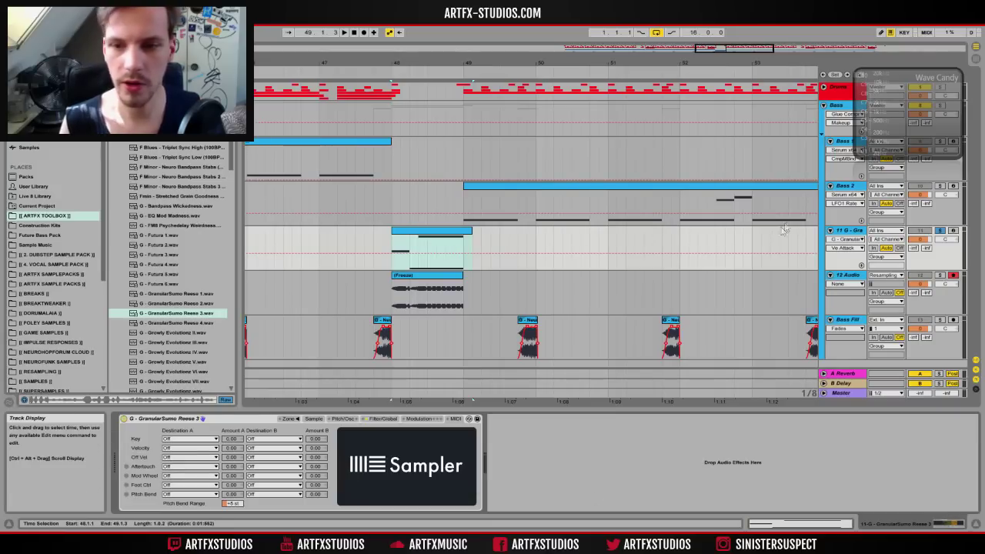
{"action": "right_click", "coordinate": [850, 230]}
{"action": "left_click", "coordinate": [885, 292]}
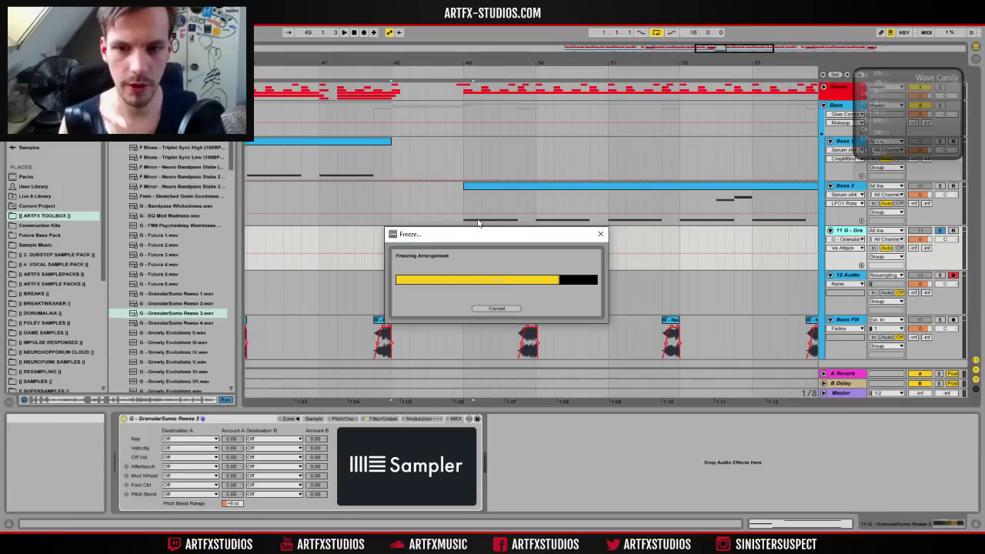
{"action": "left_click_drag", "start_coordinate": [416, 256], "coordinate": [419, 295]}
{"action": "left_click_drag", "start_coordinate": [438, 63], "coordinate": [556, 147]}
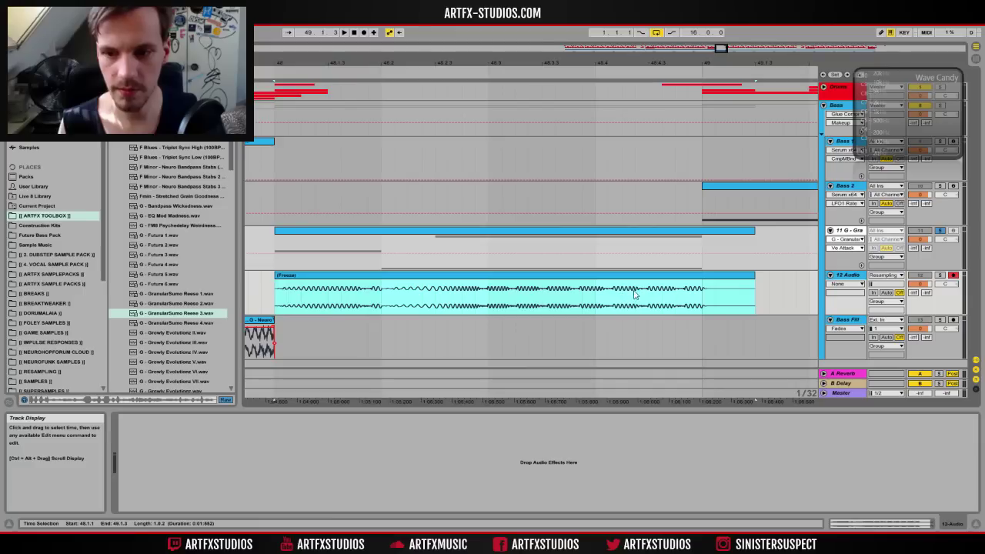
{"action": "left_click_drag", "start_coordinate": [648, 291], "coordinate": [701, 291]}
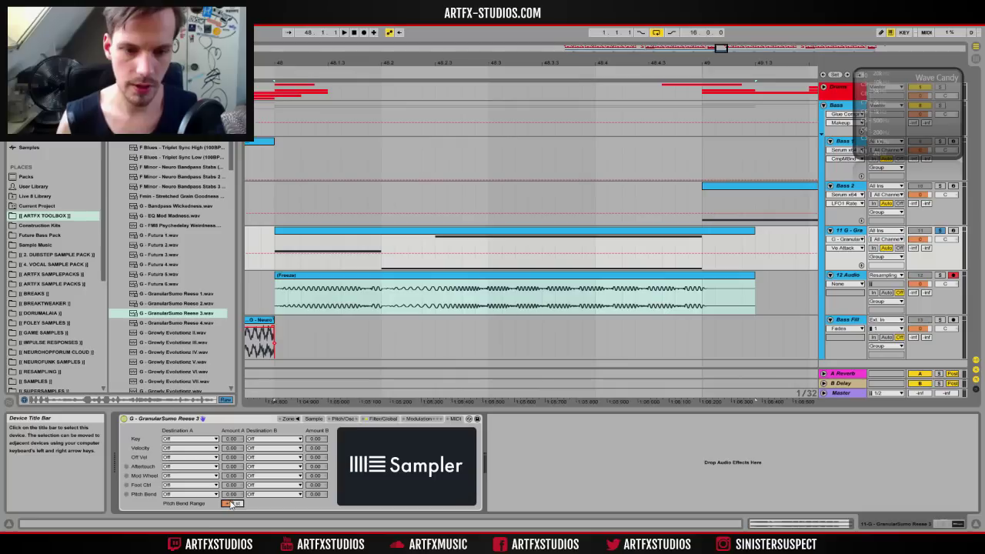
Step: Set the Sampler's pitch bend range to 12 st, freeze the track and copy the frozen clip over the one on 12 Audio
{"action": "left_click", "coordinate": [735, 231]}
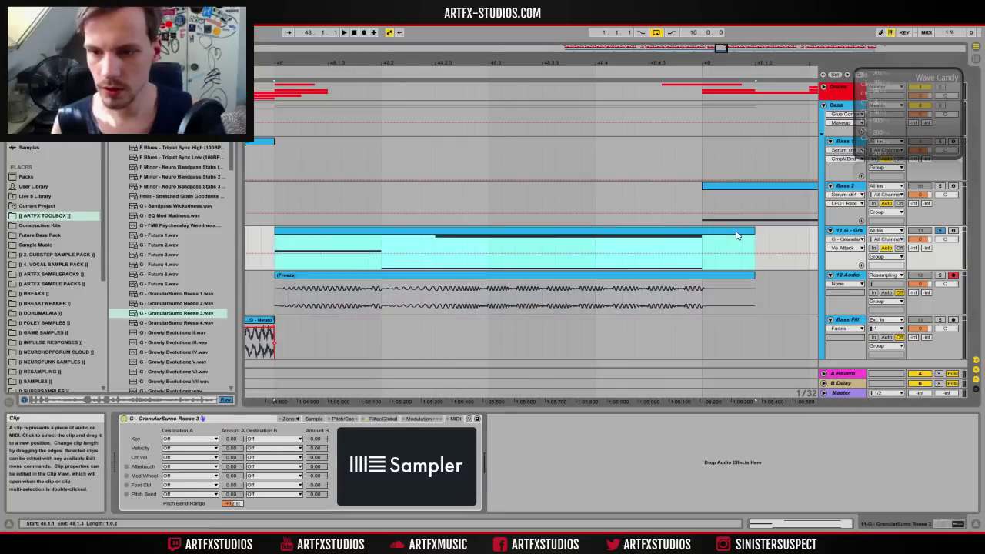
{"action": "right_click", "coordinate": [849, 230]}
{"action": "left_click", "coordinate": [872, 292]}
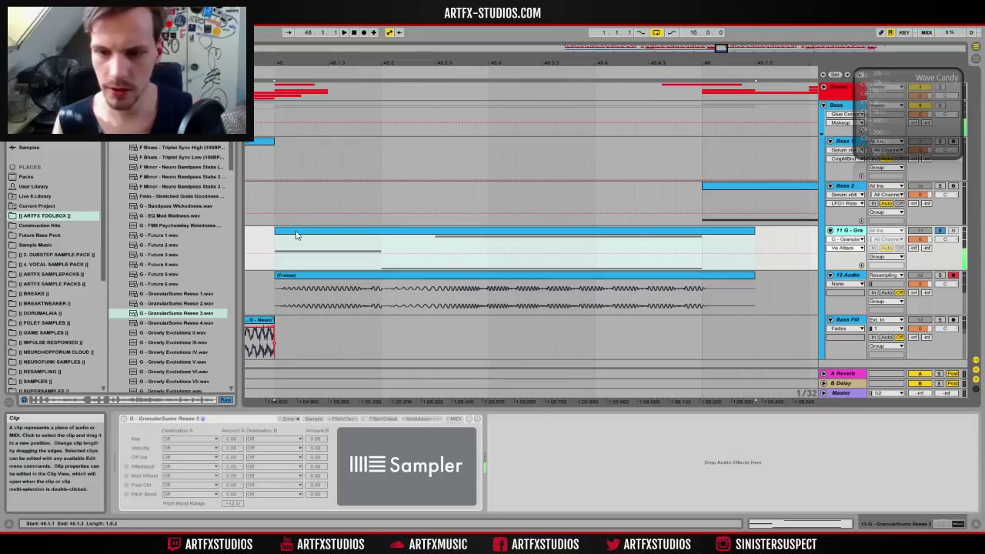
{"action": "left_click", "coordinate": [300, 295]}
{"action": "left_click", "coordinate": [299, 292]}
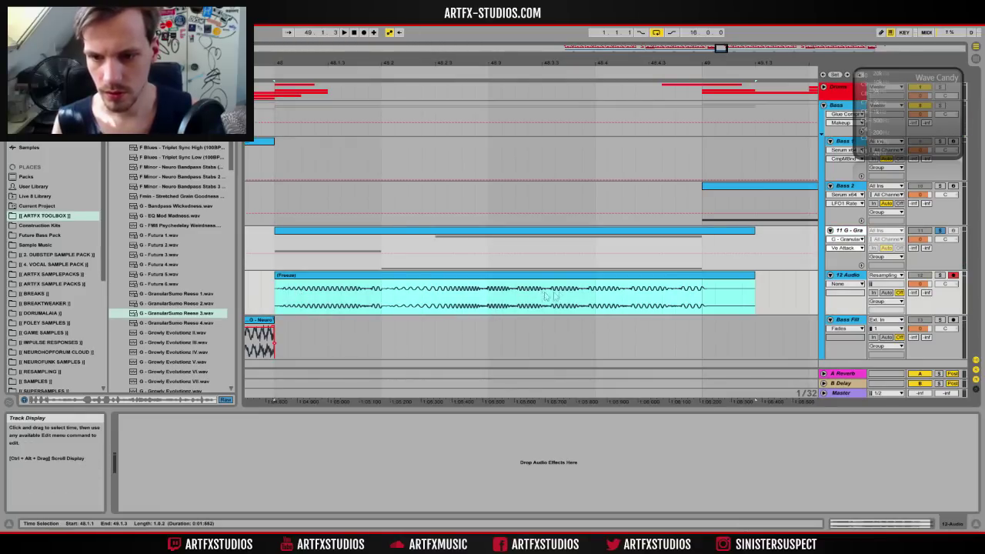
Step: Unfreeze the Sampler track, set its pitch bend range to 7 st, refreeze it and copy the frozen clip onto 12 Audio at bar 48
{"action": "right_click", "coordinate": [846, 230]}
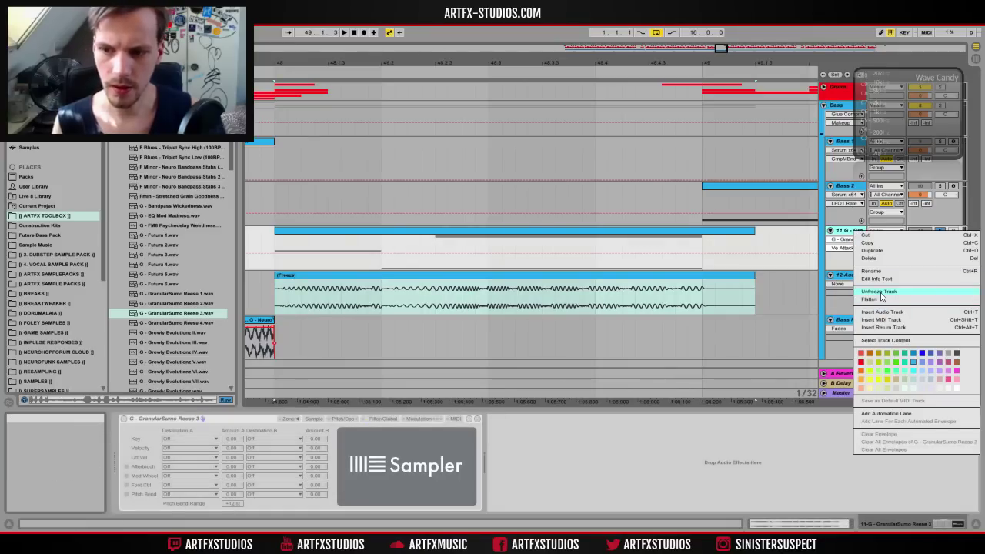
{"action": "left_click", "coordinate": [880, 292]}
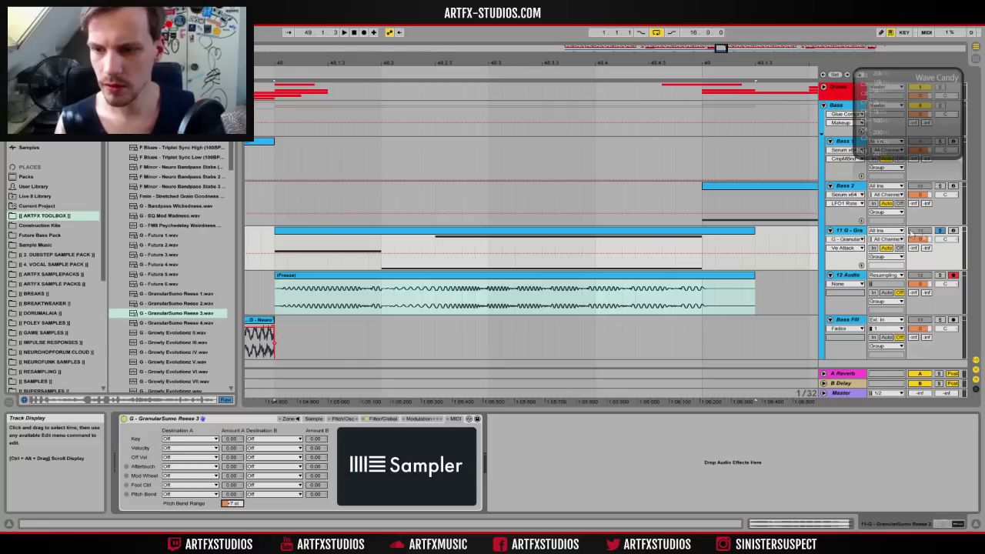
{"action": "right_click", "coordinate": [854, 232]}
{"action": "left_click", "coordinate": [875, 294]}
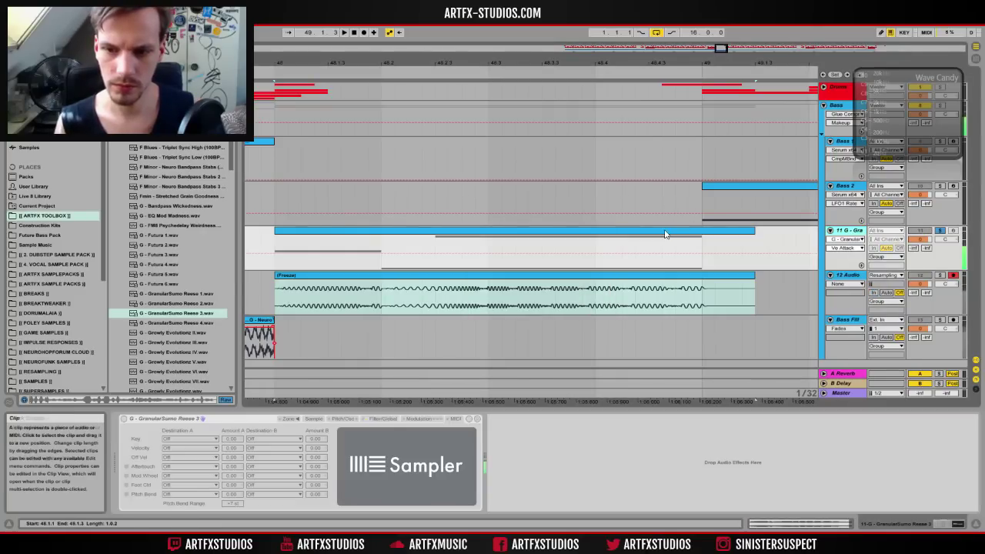
{"action": "left_click", "coordinate": [666, 292]}
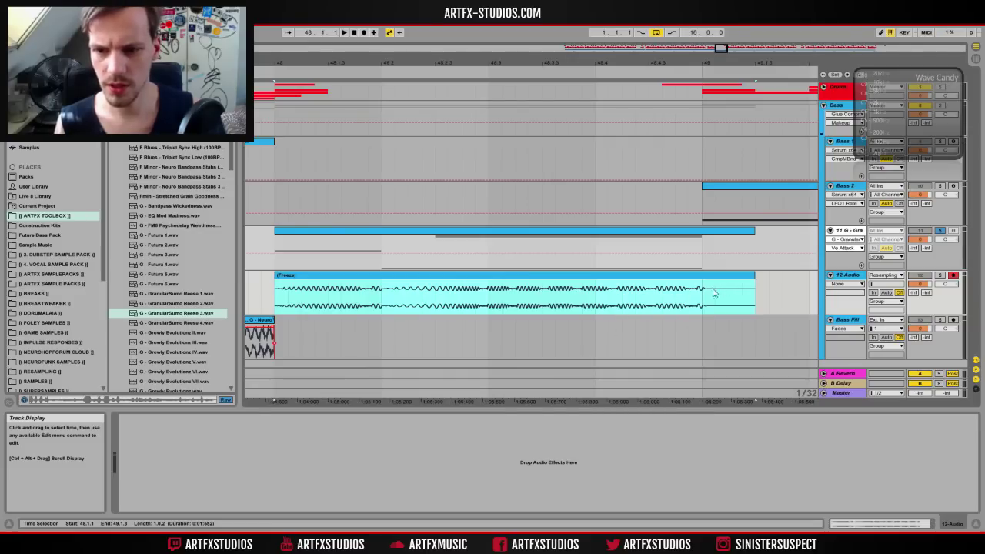
Step: Trim the end of the 12 Audio clip back to bar 49 and give it a short fade-out
{"action": "left_click_drag", "start_coordinate": [752, 275], "coordinate": [701, 275]}
{"action": "left_click", "coordinate": [845, 284]}
{"action": "left_click", "coordinate": [840, 301]}
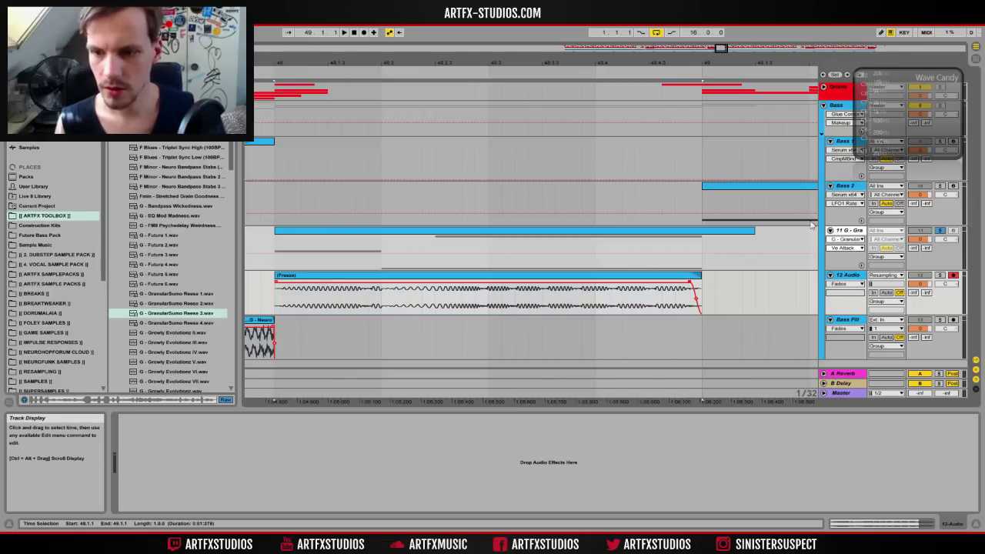
Step: Deactivate the frozen Sampler track and turn off the solo on 12 Audio
{"action": "left_click", "coordinate": [920, 230]}
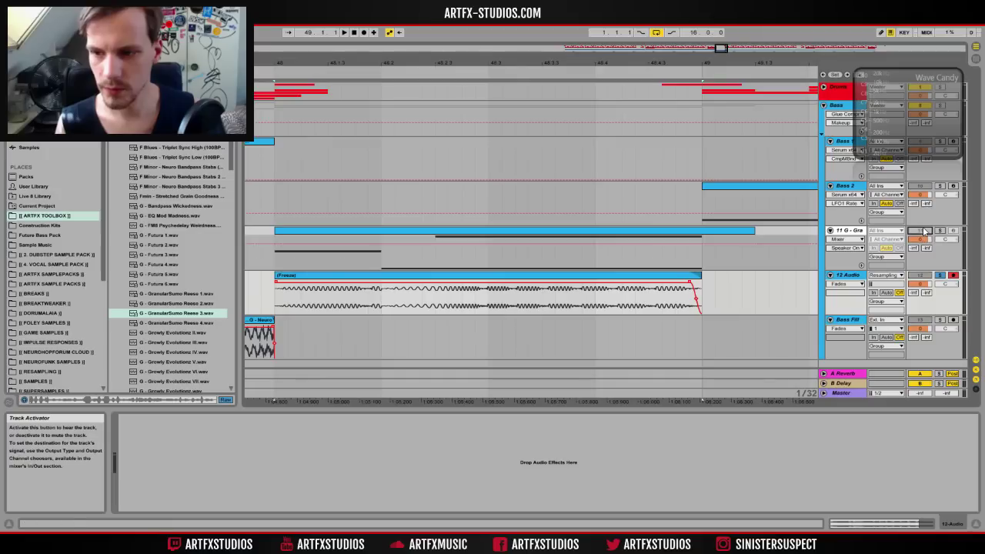
{"action": "left_click", "coordinate": [941, 275]}
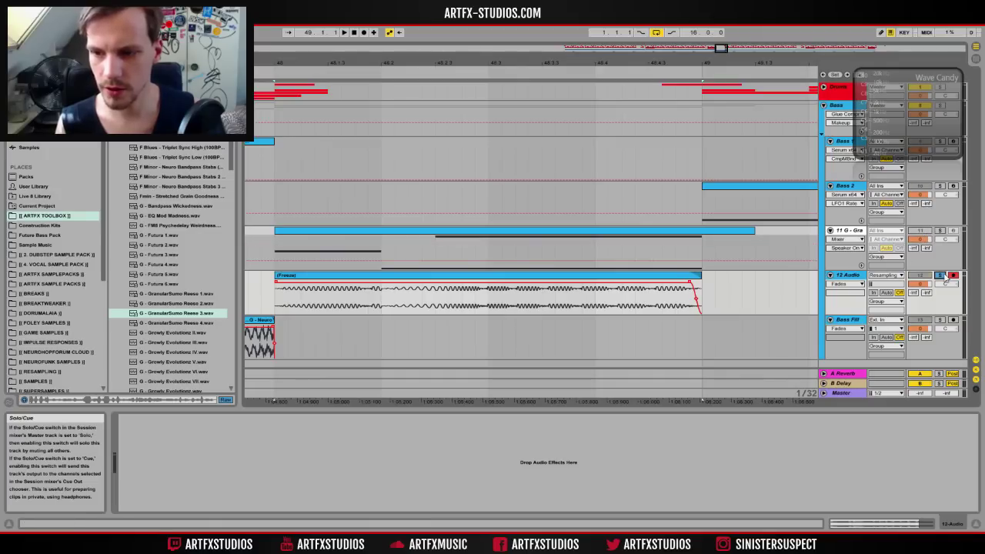
{"action": "left_click_drag", "start_coordinate": [380, 62], "coordinate": [377, 21]}
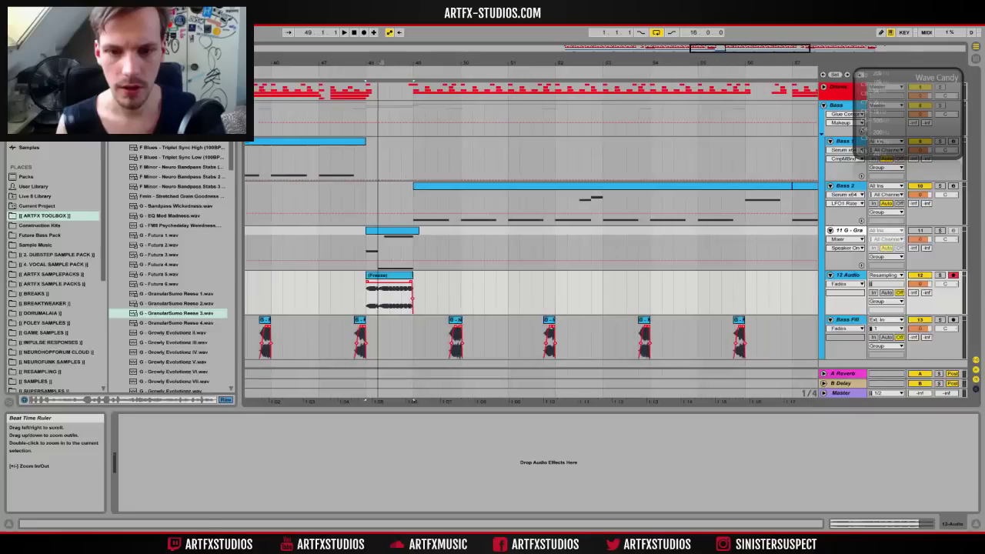
Step: Load a Glue Compressor onto 12 Audio, lower its attack and adjust its release
{"action": "left_click", "coordinate": [31, 101]}
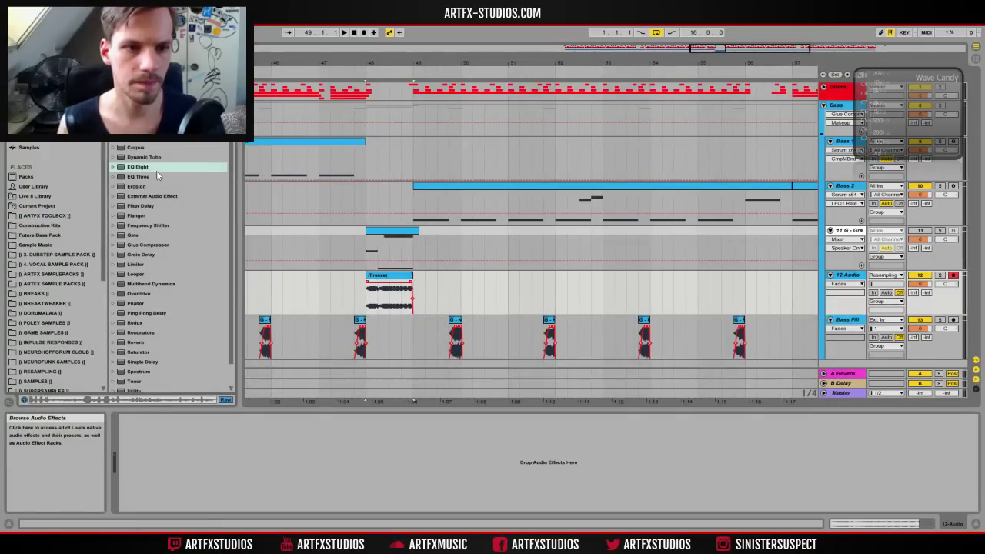
{"action": "left_click_drag", "start_coordinate": [142, 246], "coordinate": [272, 417]}
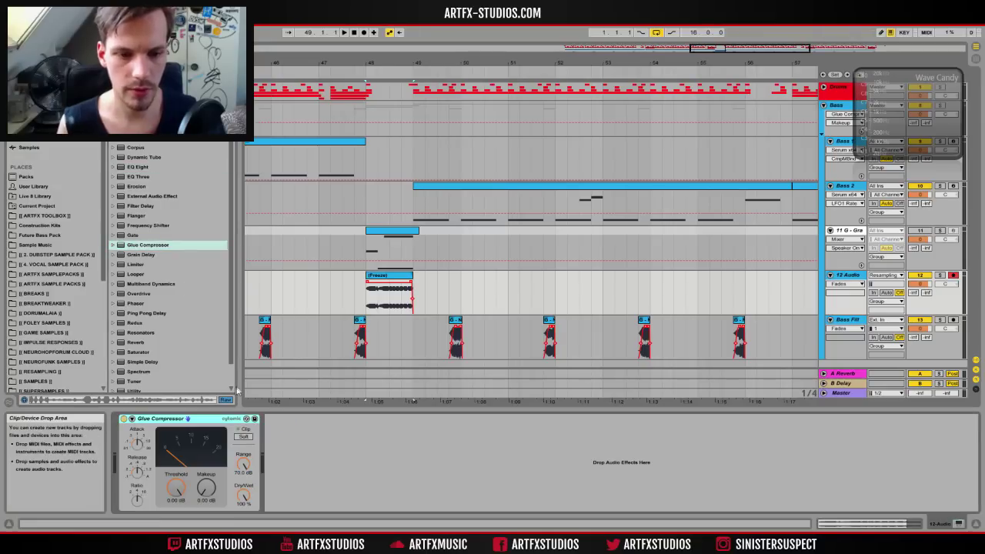
{"action": "left_click_drag", "start_coordinate": [136, 444], "coordinate": [137, 466]}
{"action": "left_click", "coordinate": [137, 468]}
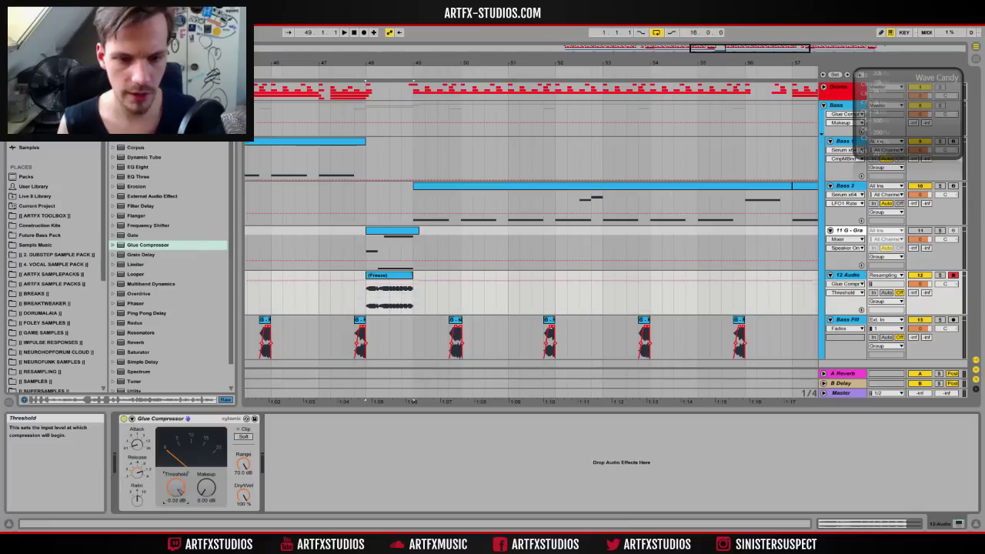
Step: During playback, set the Glue Compressor's makeup to 20 dB and threshold to about -22.5 dB, and enable soft clipping
{"action": "left_click_drag", "start_coordinate": [171, 489], "coordinate": [171, 523]}
{"action": "key", "text": "space"}
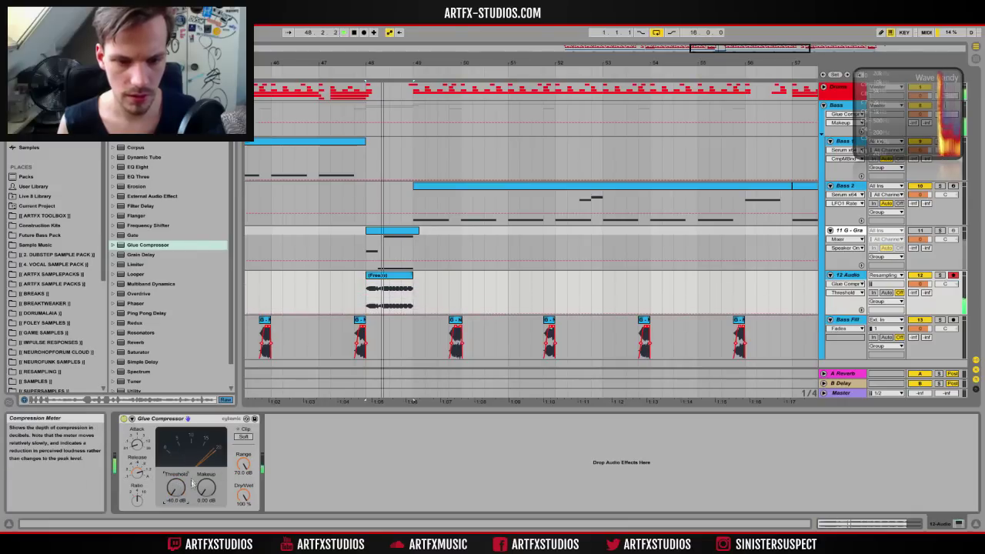
{"action": "left_click_drag", "start_coordinate": [206, 487], "coordinate": [206, 448]}
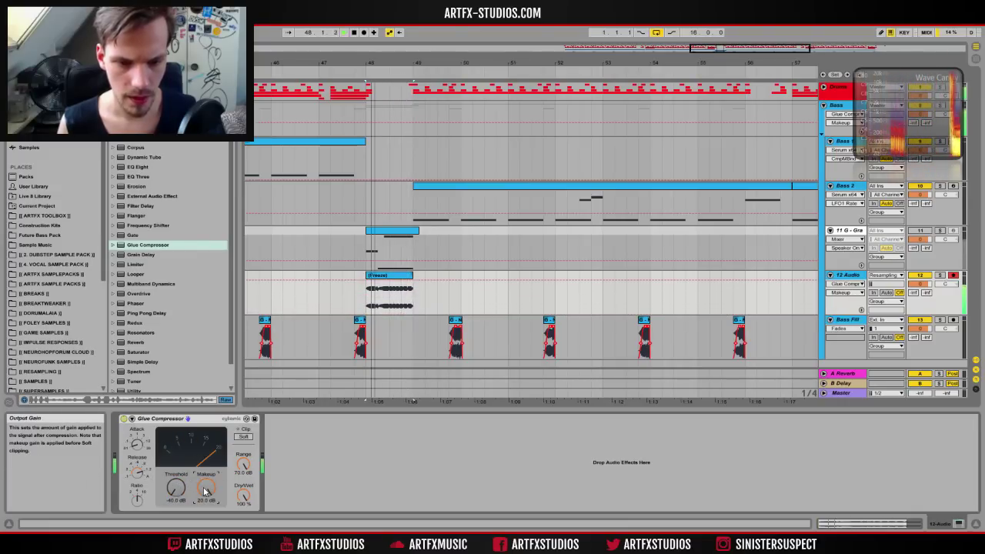
{"action": "left_click_drag", "start_coordinate": [175, 487], "coordinate": [175, 472]}
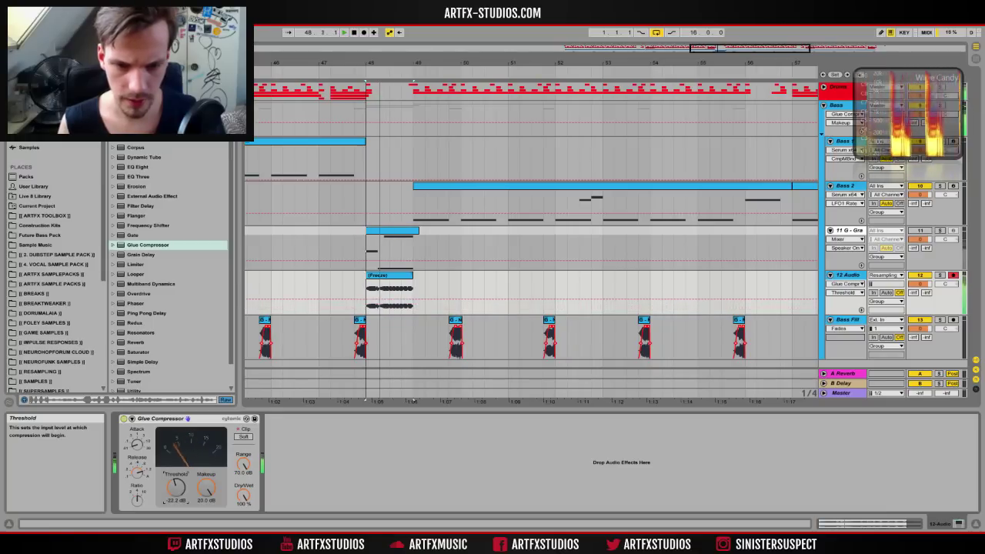
{"action": "left_click", "coordinate": [244, 437]}
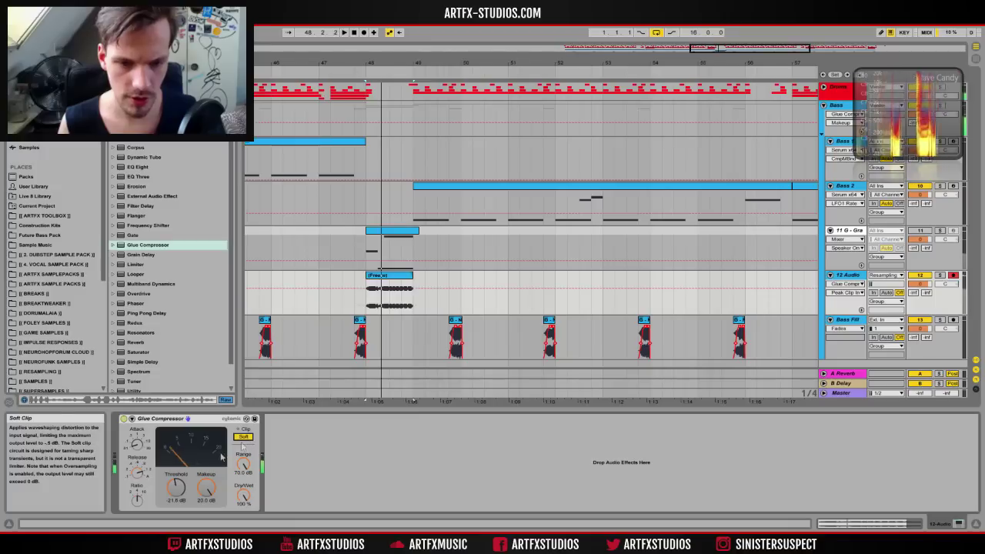
{"action": "left_click_drag", "start_coordinate": [176, 487], "coordinate": [177, 489]}
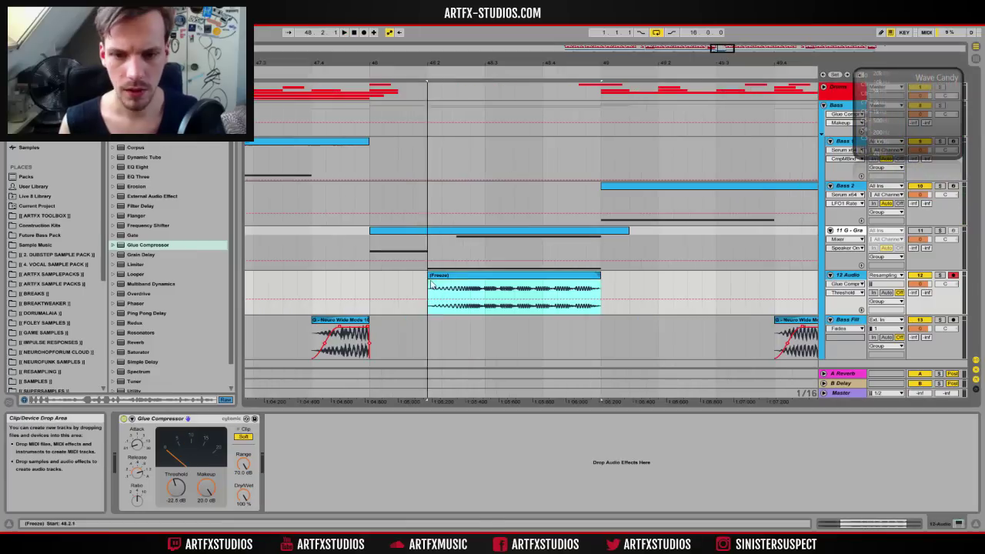
Step: Cut the 12 Audio clip's first beat, move the remainder from 48.2 to start at 48.1.1, and add a short fade-in
{"action": "left_click_drag", "start_coordinate": [459, 275], "coordinate": [401, 282]}
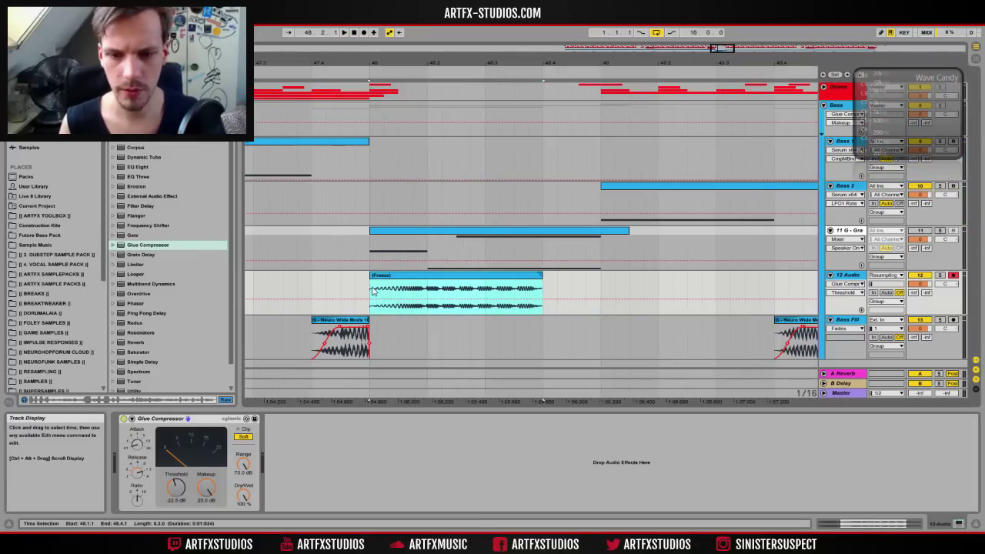
{"action": "left_click", "coordinate": [844, 284]}
{"action": "left_click", "coordinate": [840, 294]}
{"action": "left_click_drag", "start_coordinate": [372, 282], "coordinate": [382, 282]}
{"action": "left_click", "coordinate": [549, 297]}
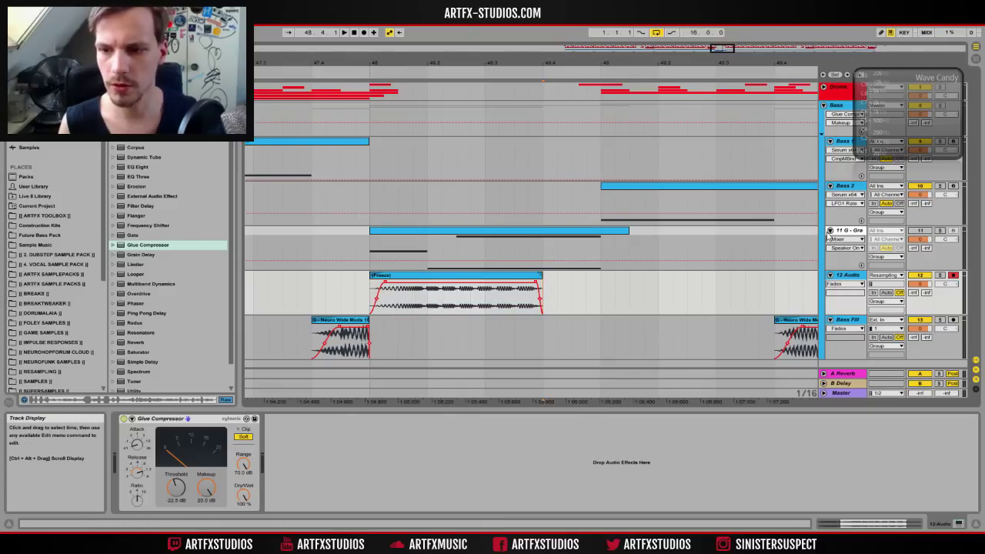
Step: Copy the reese fill clip on 12 Audio from bar 48 to 64.1.1, at the end of the second section
{"action": "left_click", "coordinate": [823, 107]}
{"action": "mouse_move", "coordinate": [528, 63]}
{"action": "left_mouse_down"}
{"action": "mouse_move", "coordinate": [625, 31]}
{"action": "mouse_move", "coordinate": [541, 61]}
{"action": "left_mouse_up"}
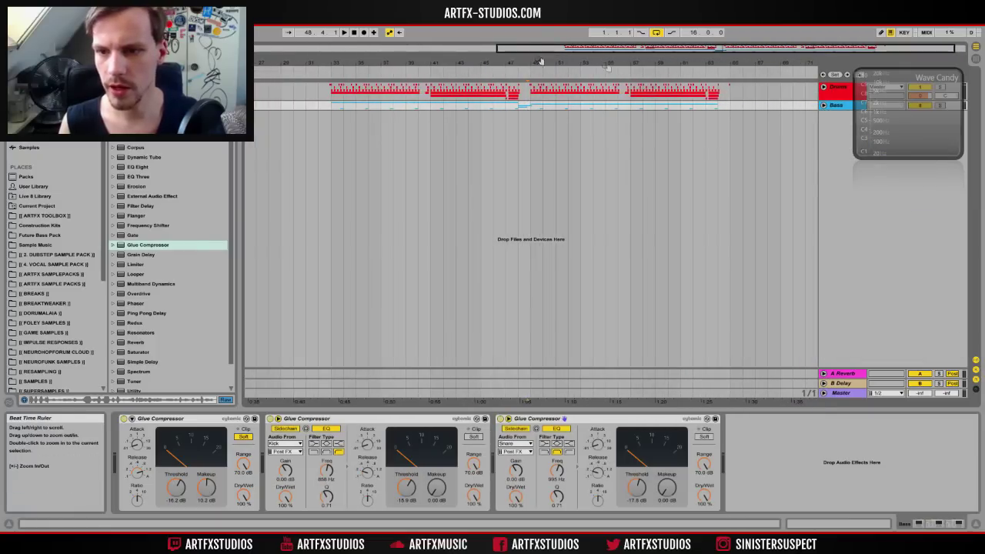
{"action": "left_click", "coordinate": [823, 106]}
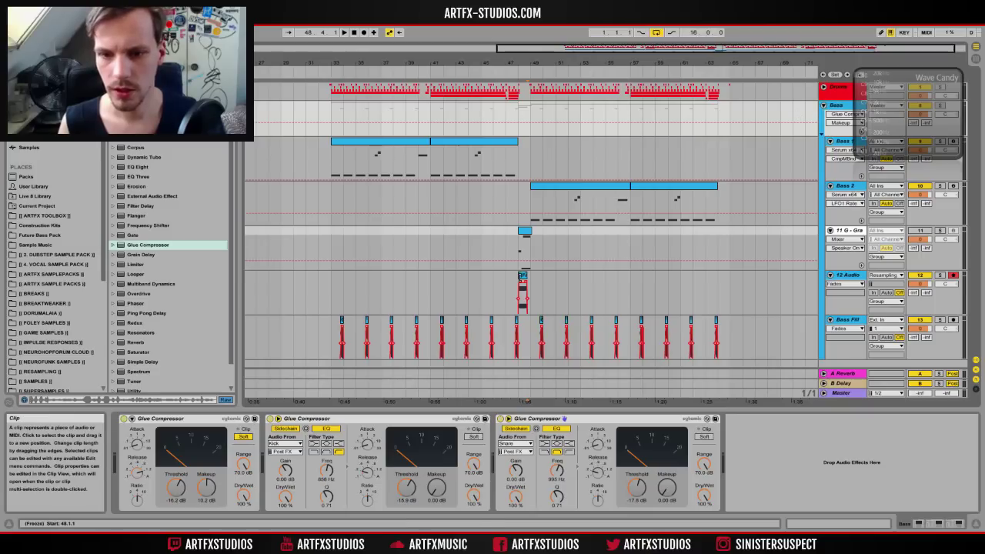
{"action": "left_click", "coordinate": [522, 295]}
{"action": "left_click_drag", "start_coordinate": [522, 295], "coordinate": [722, 286]}
{"action": "left_click_drag", "start_coordinate": [731, 61], "coordinate": [732, 100]}
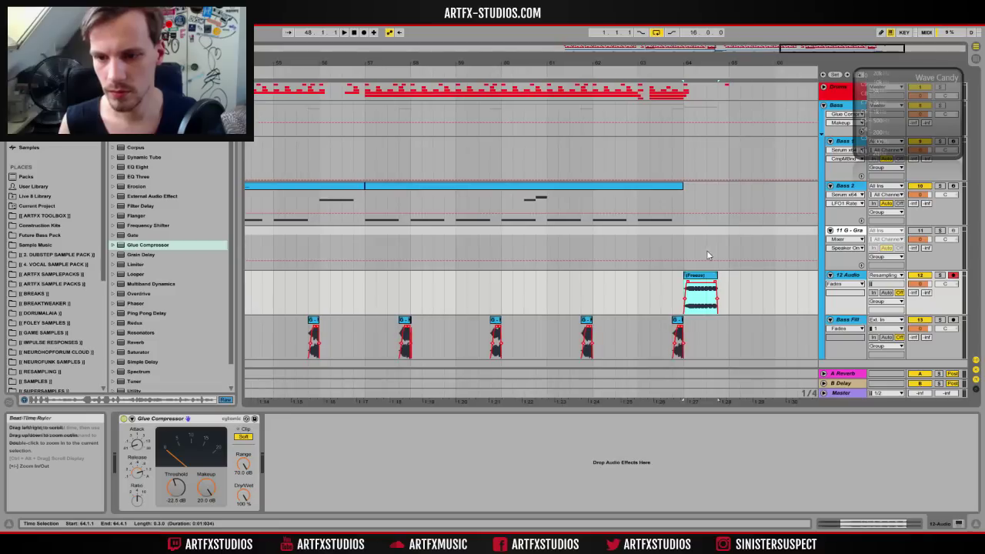
{"action": "mouse_move", "coordinate": [688, 276]}
{"action": "left_mouse_down"}
{"action": "mouse_move", "coordinate": [699, 277]}
{"action": "mouse_move", "coordinate": [688, 276]}
{"action": "left_mouse_up"}
Step: Place the insert marker at 33.1.1 on 12 Audio and fold the Bass group
{"action": "left_click_drag", "start_coordinate": [631, 66], "coordinate": [736, 35]}
{"action": "left_click", "coordinate": [500, 306]}
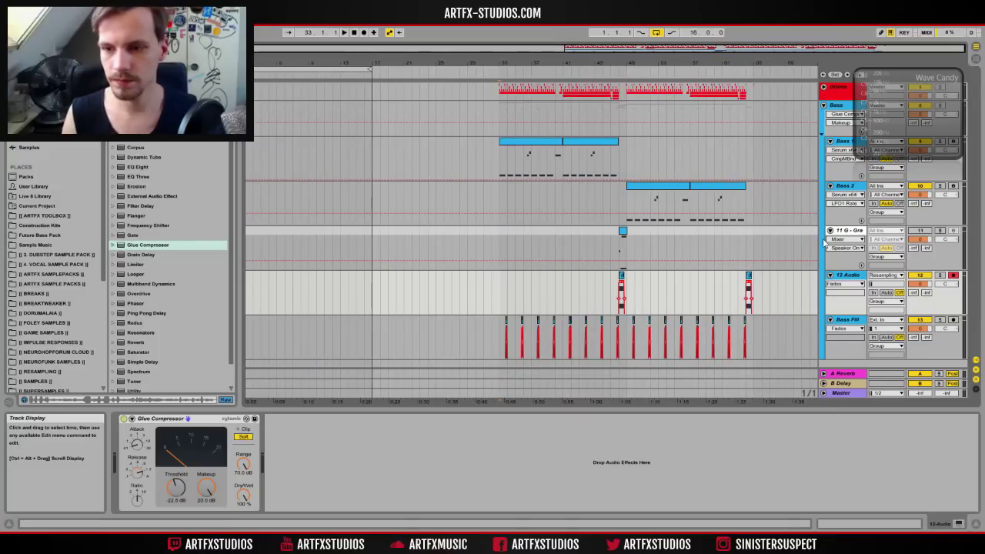
{"action": "left_click", "coordinate": [824, 106]}
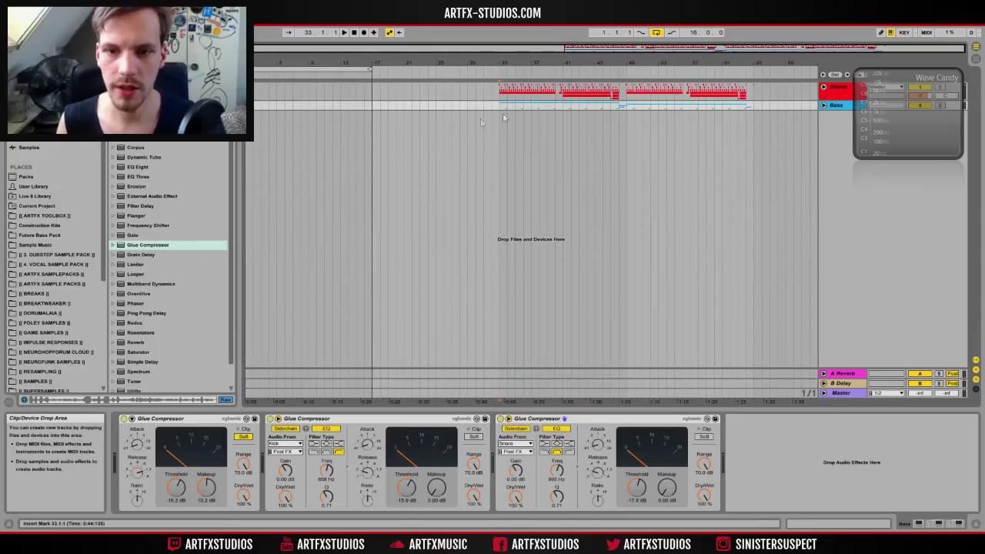
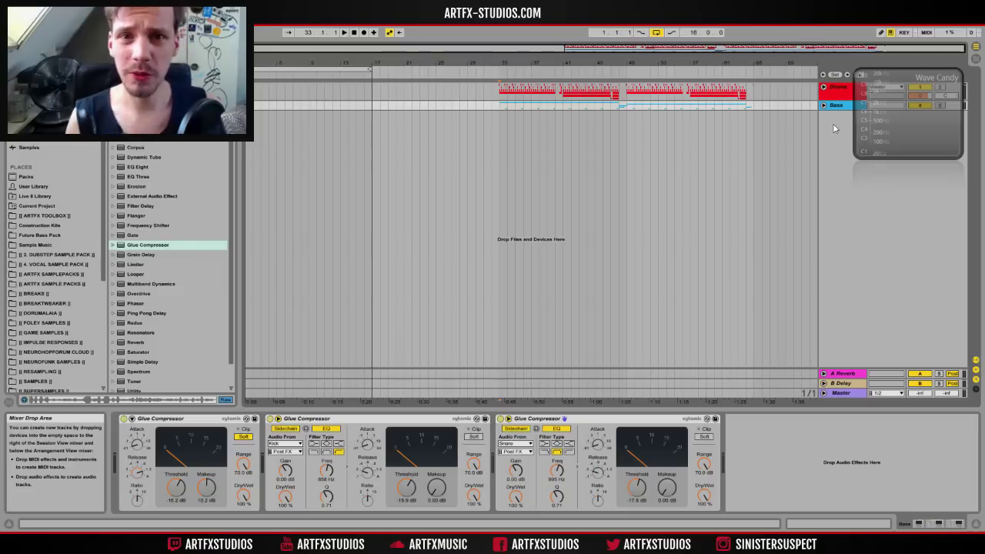
Step: Move the Wave Candy analyser clear of the track headers, insert a MIDI track below the Bass group and colour it green
{"action": "left_click_drag", "start_coordinate": [903, 105], "coordinate": [915, 457]}
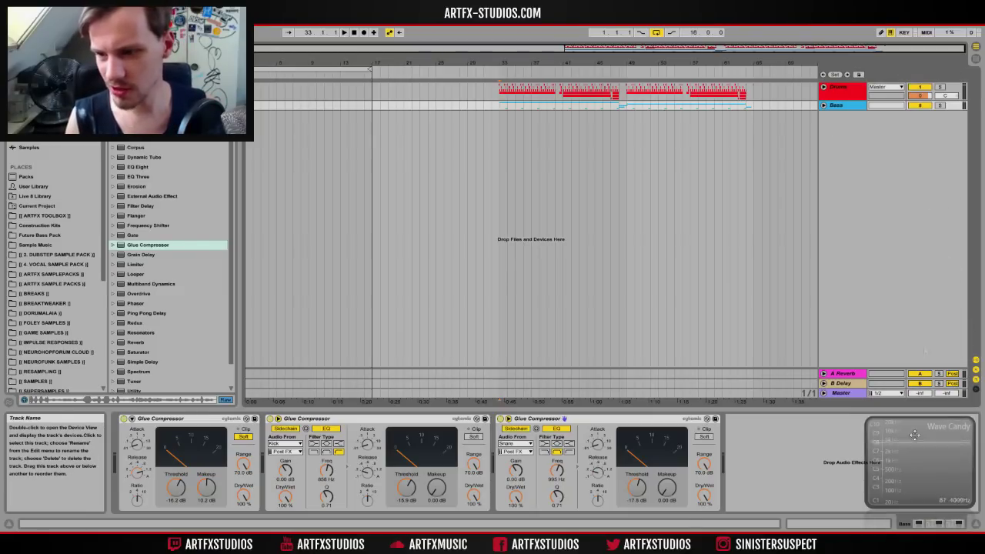
{"action": "right_click", "coordinate": [846, 138]}
{"action": "left_click", "coordinate": [846, 153]}
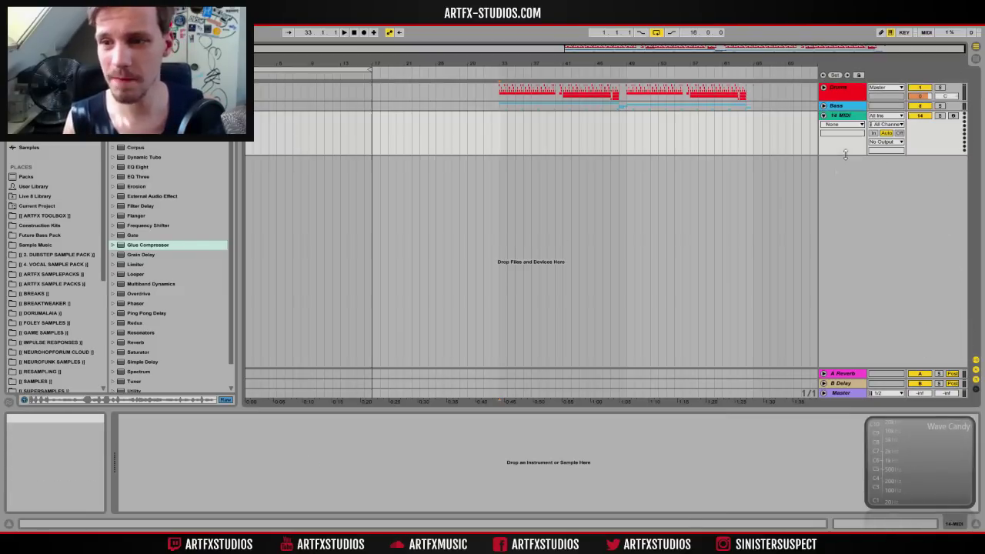
{"action": "right_click", "coordinate": [840, 115]}
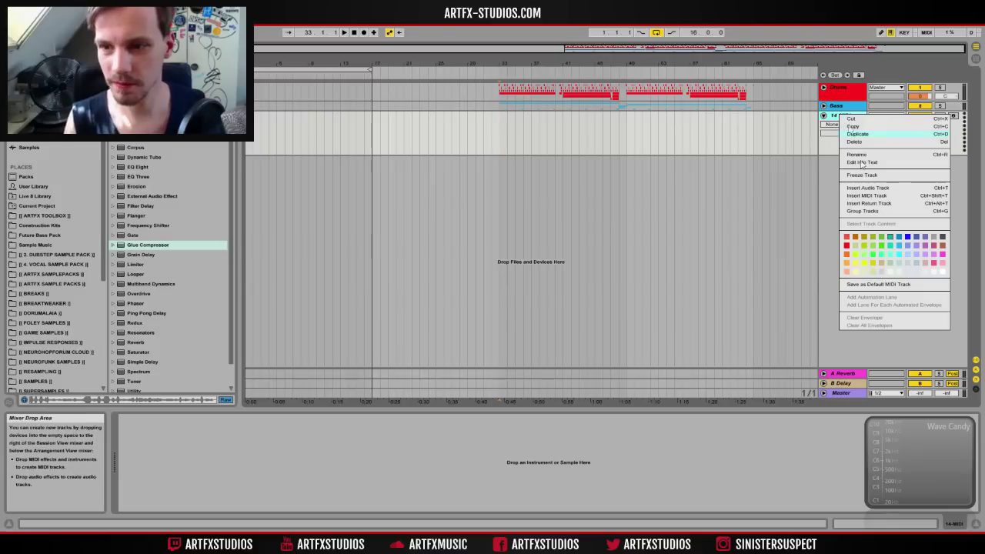
{"action": "left_click", "coordinate": [880, 254]}
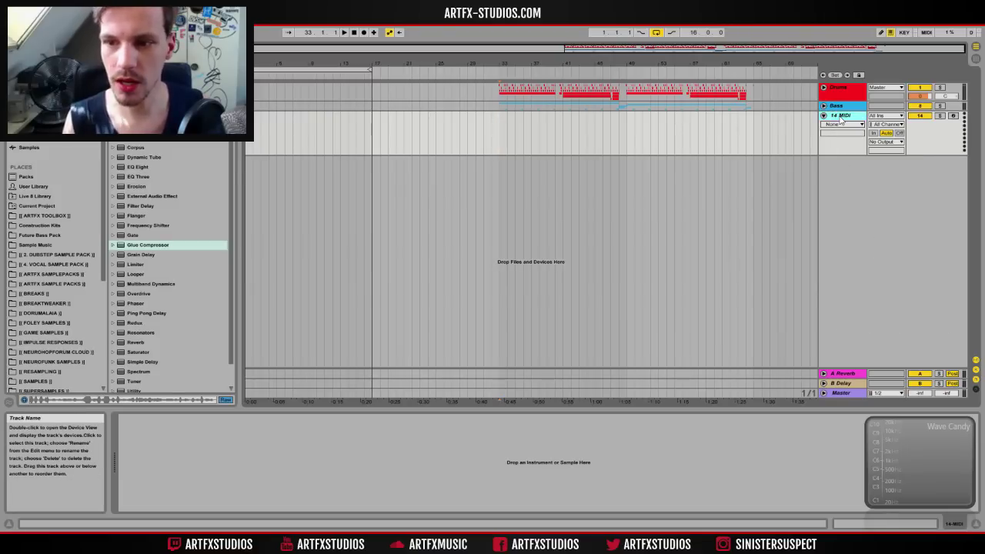
Step: Group the new MIDI track, naming the group Instruments and the track inside it Strings
{"action": "key", "text": "ctrl+g"}
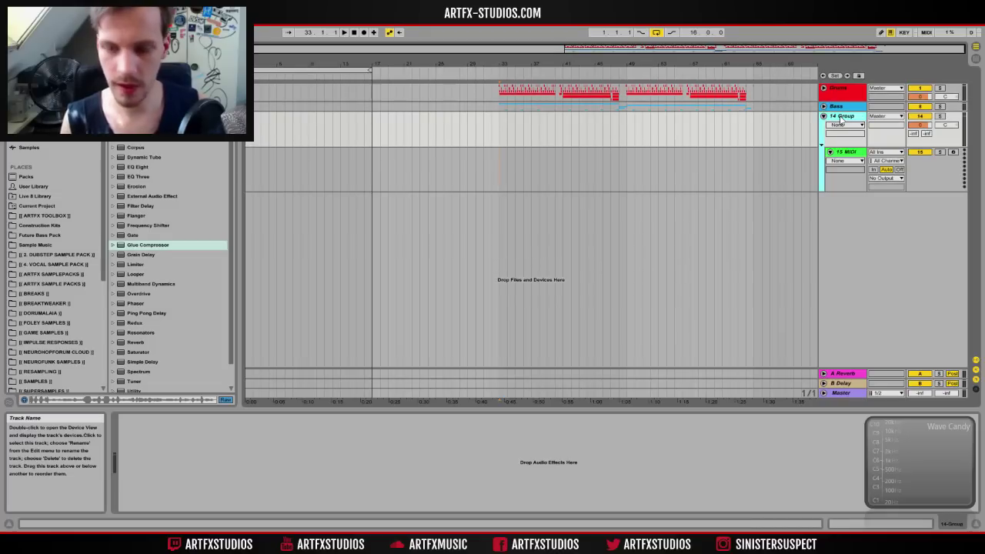
{"action": "type", "text": "s"}
{"action": "key", "text": "Return"}
{"action": "left_click", "coordinate": [853, 155]}
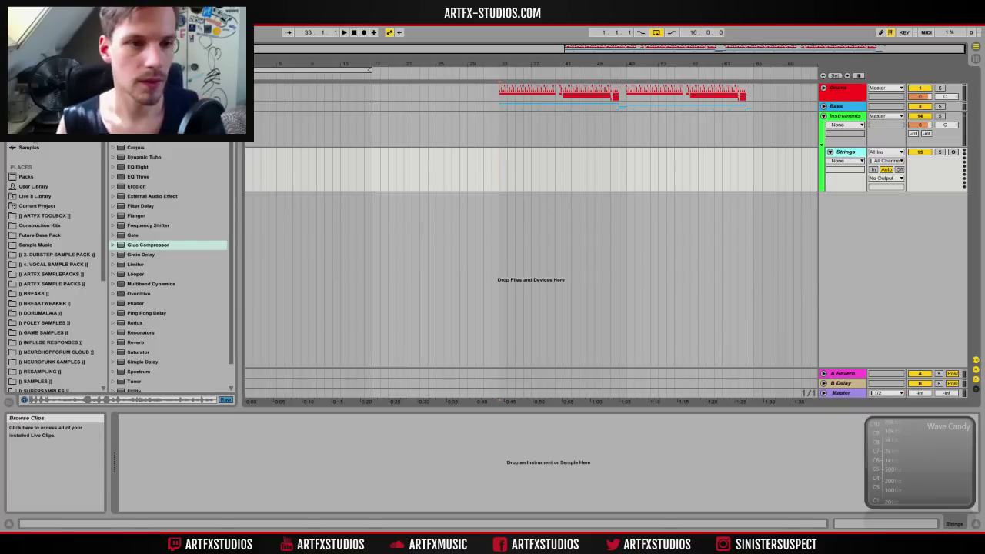
Step: Load the Spectrasonics Omnisphere plug-in onto the Strings track and move its window so the patch browser is fully visible
{"action": "left_click", "coordinate": [30, 128]}
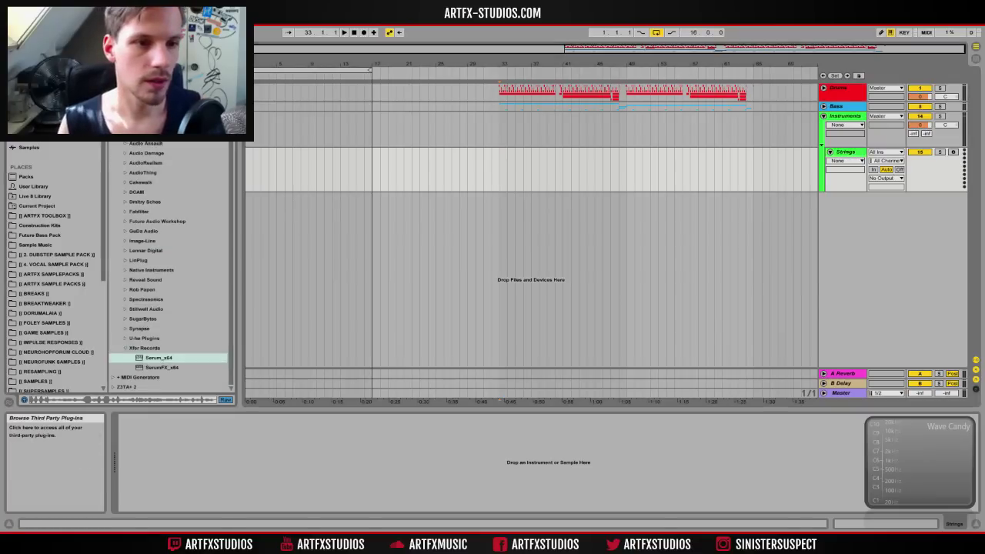
{"action": "left_click", "coordinate": [126, 300]}
{"action": "left_click_drag", "start_coordinate": [148, 329], "coordinate": [479, 178]}
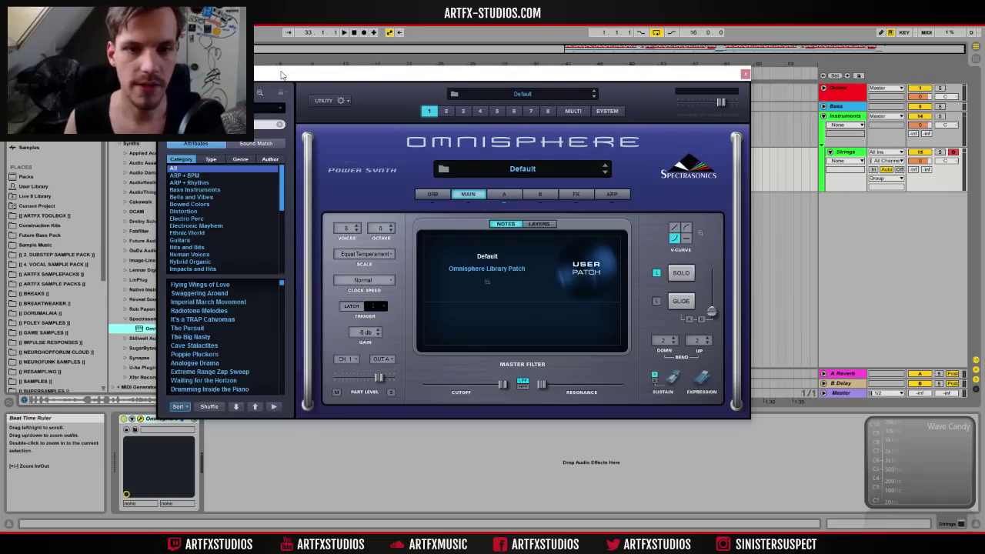
{"action": "left_click_drag", "start_coordinate": [282, 73], "coordinate": [405, 101]}
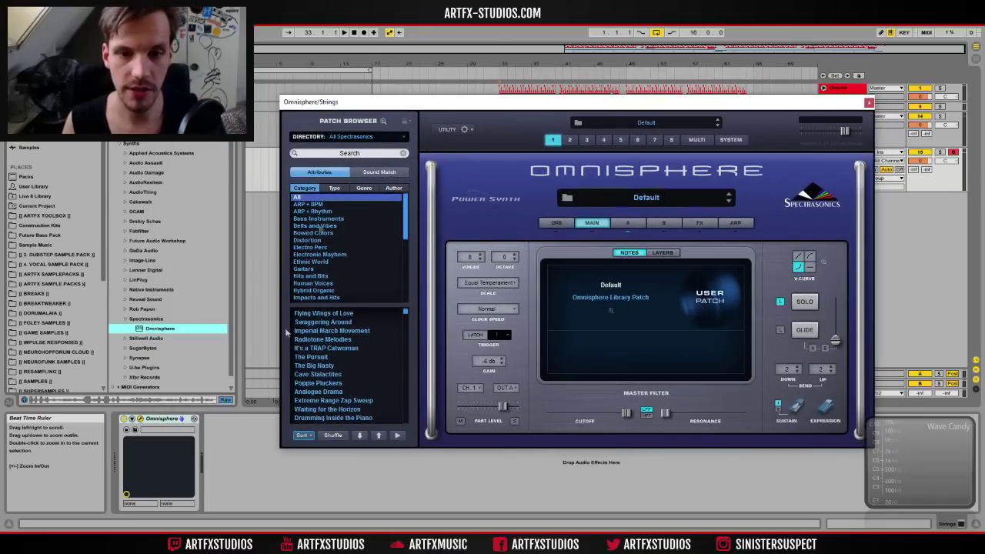
Step: Re-sort Omnisphere's patch list, load the Adagio Expressivo patch and close the plug-in window
{"action": "left_click", "coordinate": [304, 436]}
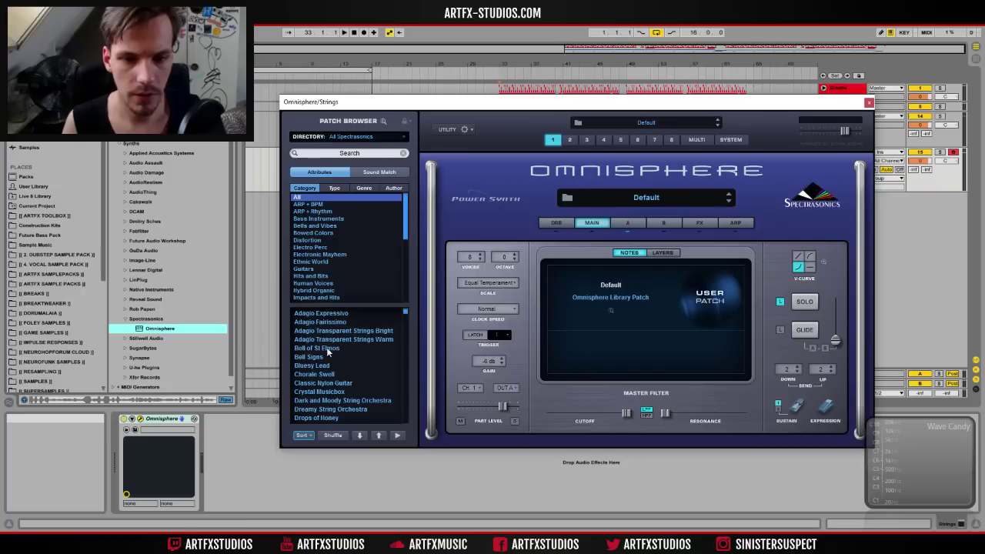
{"action": "left_click", "coordinate": [324, 315]}
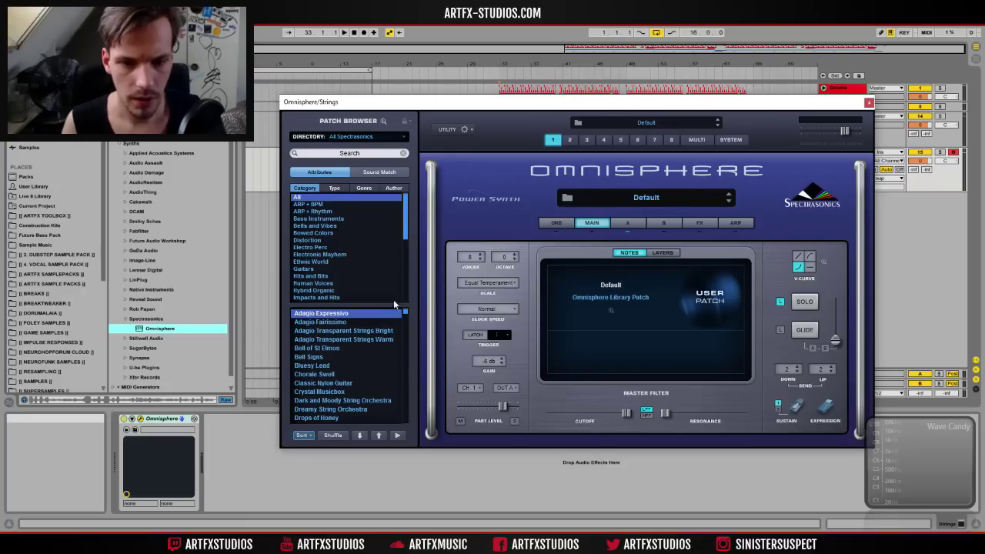
{"action": "left_click", "coordinate": [337, 313]}
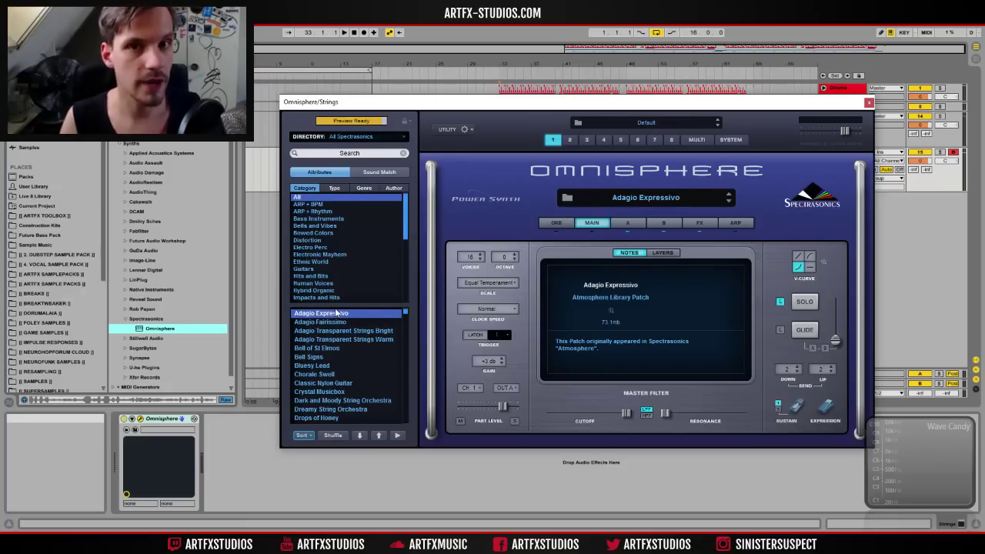
{"action": "left_click", "coordinate": [868, 103]}
Step: Create an empty 32-bar MIDI clip on Strings from 1.1.1 to 33.1.1 and audition the F1 and E1 keys
{"action": "left_click_drag", "start_coordinate": [498, 174], "coordinate": [248, 180]}
{"action": "key", "text": "ctrl+shift+m"}
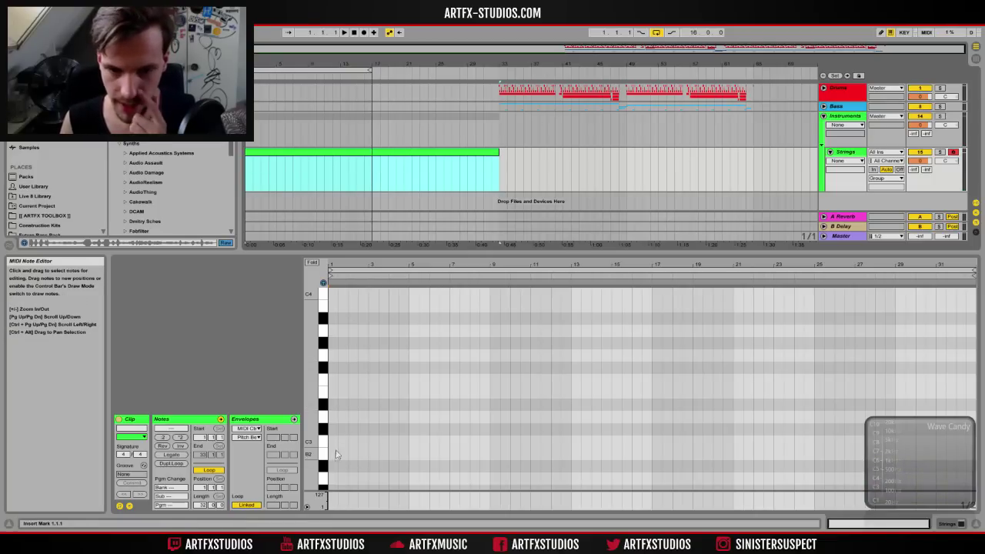
{"action": "left_click_drag", "start_coordinate": [312, 451], "coordinate": [266, 418]}
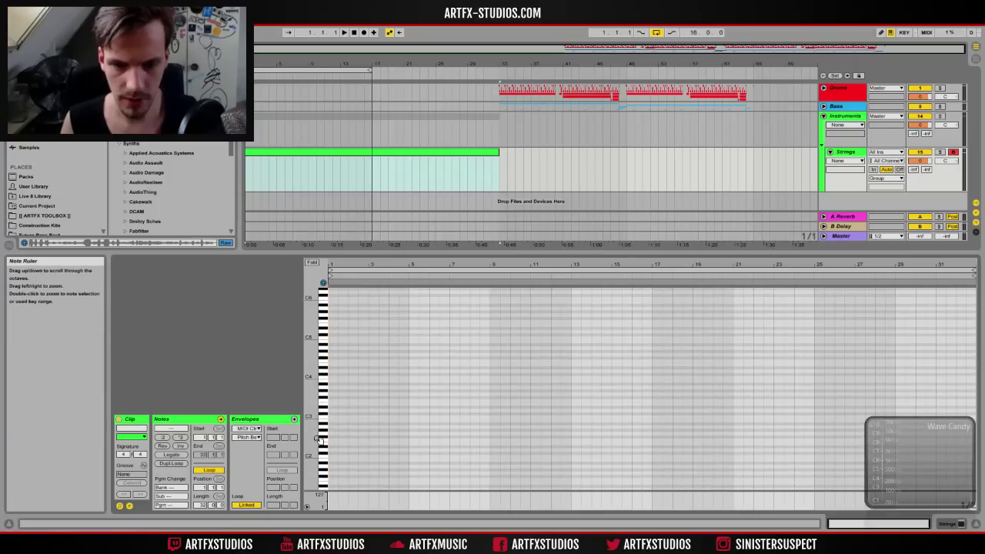
{"action": "scroll", "coordinate": [325, 463], "scroll_direction": "down", "scroll_amount": 1}
{"action": "left_click", "coordinate": [324, 462]}
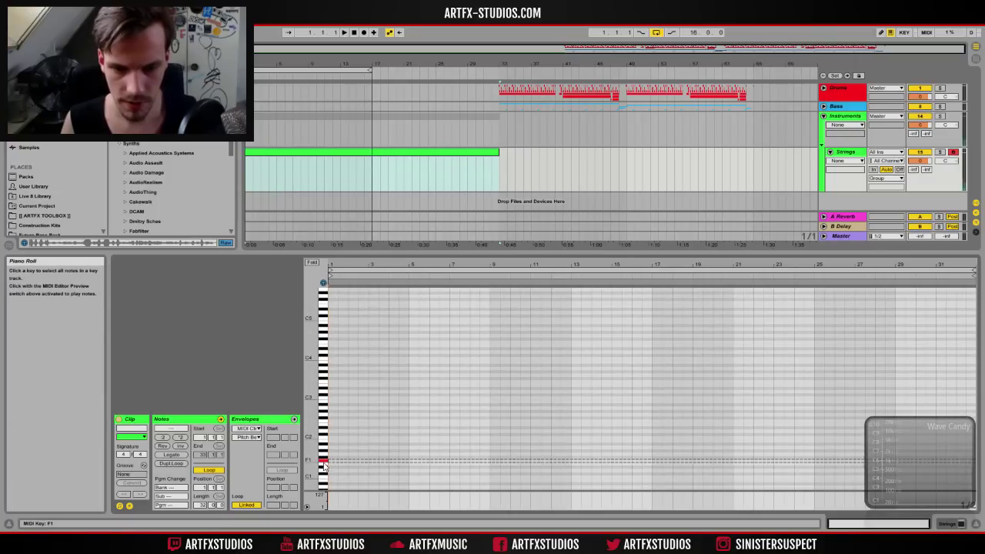
{"action": "left_click", "coordinate": [323, 464]}
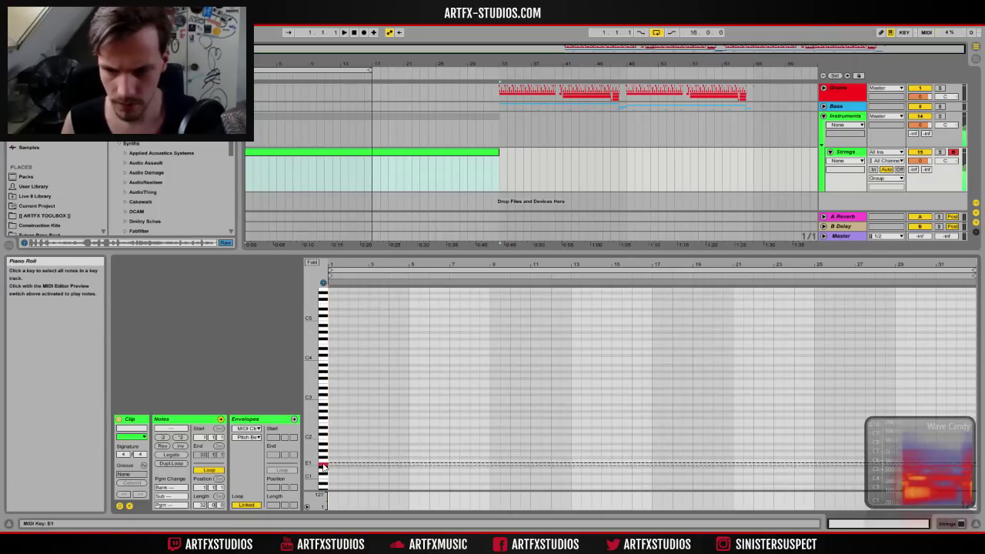
Step: Add a two-bar E1 note at bar 1 and a two-bar F1 note at bar 3, repeating the pair up to bar 17
{"action": "double_click", "coordinate": [366, 464]}
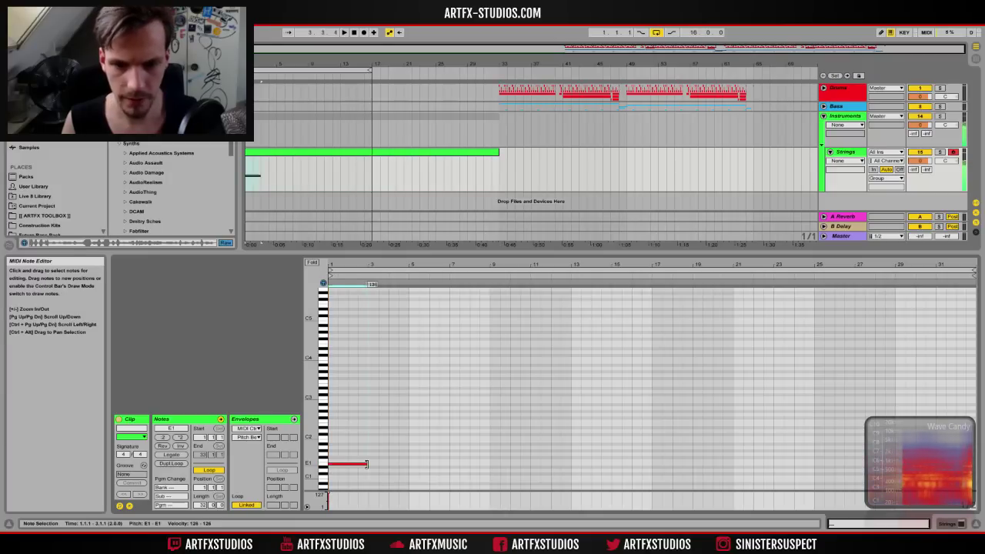
{"action": "left_click", "coordinate": [358, 469]}
{"action": "mouse_move", "coordinate": [354, 466]}
{"action": "left_mouse_down"}
{"action": "mouse_move", "coordinate": [399, 466]}
{"action": "mouse_move", "coordinate": [350, 477]}
{"action": "left_mouse_up"}
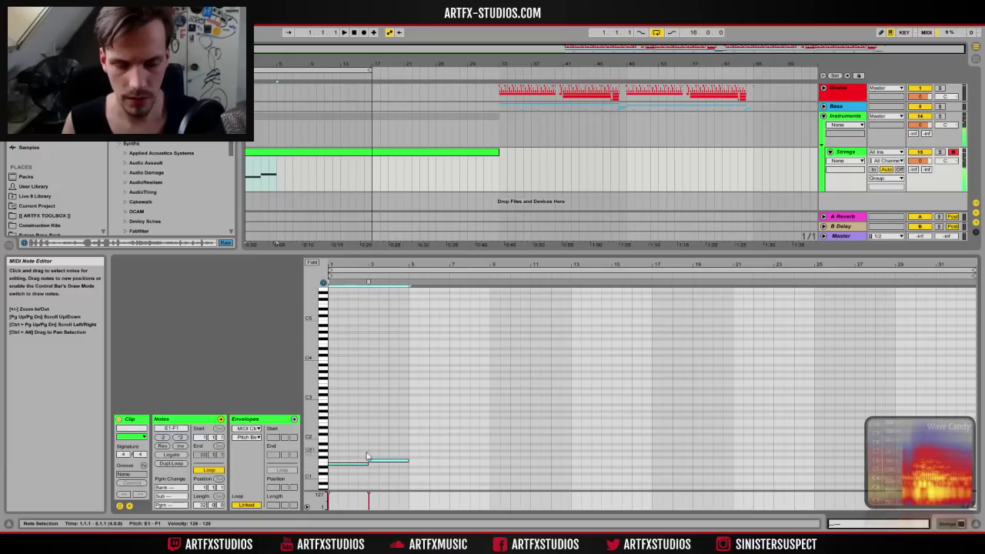
{"action": "key", "text": "ctrl+d"}
{"action": "key", "text": "ctrl+d"}
{"action": "key", "text": "ctrl+d"}
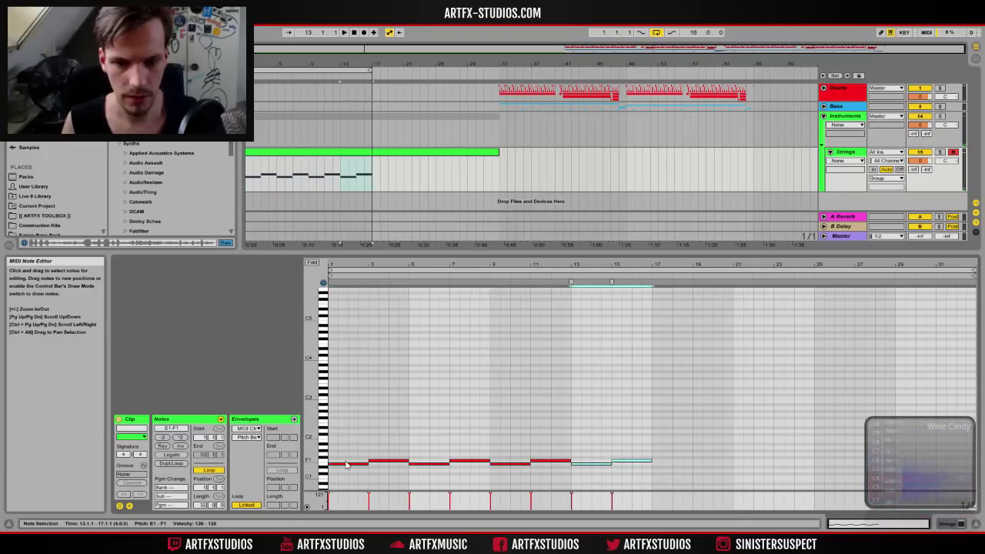
Step: Copy the E1–F1 bass notes an octave up to E2–F2, filling bars 1 to 17
{"action": "left_click_drag", "start_coordinate": [345, 465], "coordinate": [470, 425]}
{"action": "left_click_drag", "start_coordinate": [480, 373], "coordinate": [347, 436]}
{"action": "key", "text": "ctrl+d"}
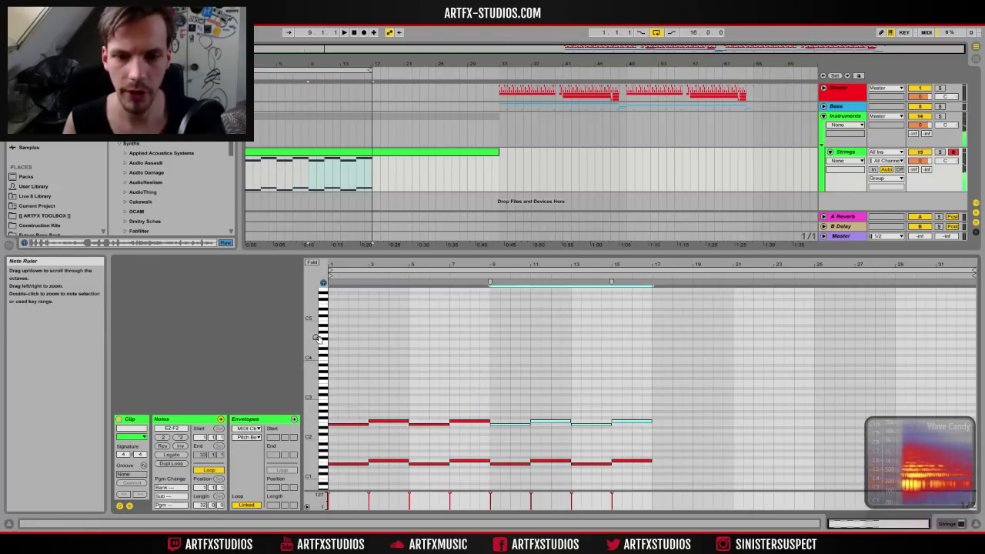
Step: Add a two-bar B3 note at bar 1 and C4 at bar 3, repeating the pair up to bar 17
{"action": "left_click_drag", "start_coordinate": [336, 429], "coordinate": [337, 363]}
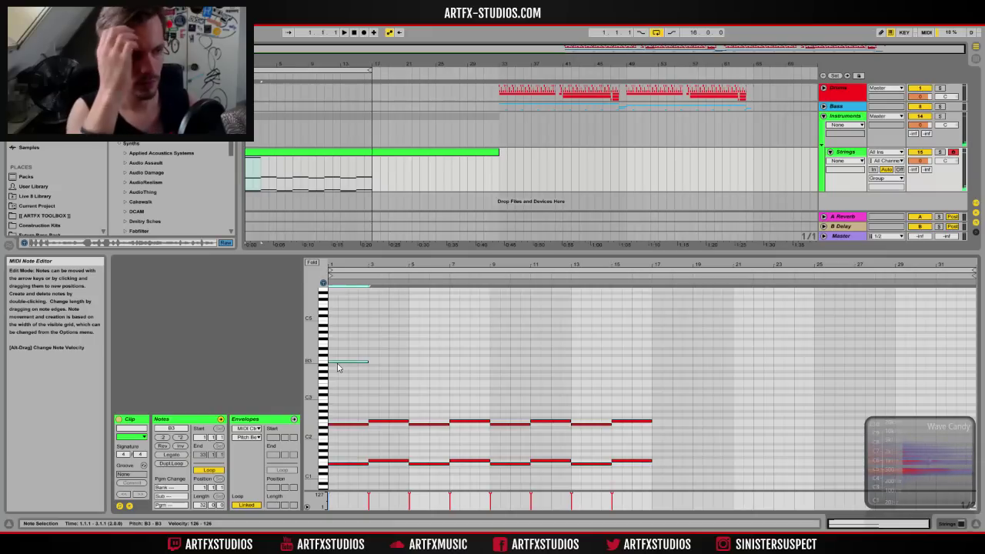
{"action": "left_click_drag", "start_coordinate": [337, 363], "coordinate": [344, 386]}
{"action": "left_click", "coordinate": [414, 331]}
{"action": "key", "text": "ctrl+d"}
{"action": "key", "text": "ctrl+d"}
{"action": "key", "text": "ctrl+d"}
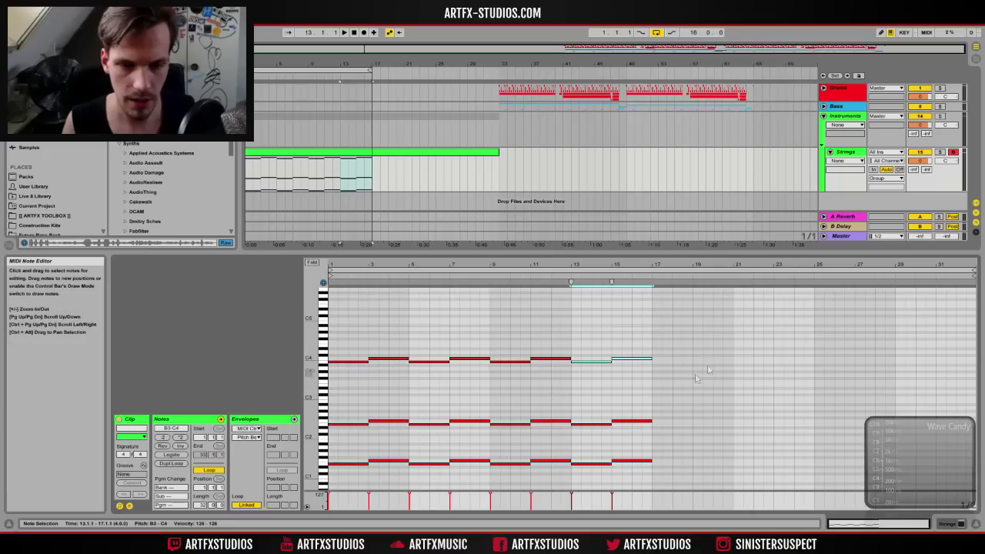
Step: Draw one-bar melody notes E4 at bar 9, F4 at bar 10, C5 at bar 11 and B4 at bar 12
{"action": "double_click", "coordinate": [494, 346]}
{"action": "left_click_drag", "start_coordinate": [499, 346], "coordinate": [531, 344]}
{"action": "double_click", "coordinate": [514, 343]}
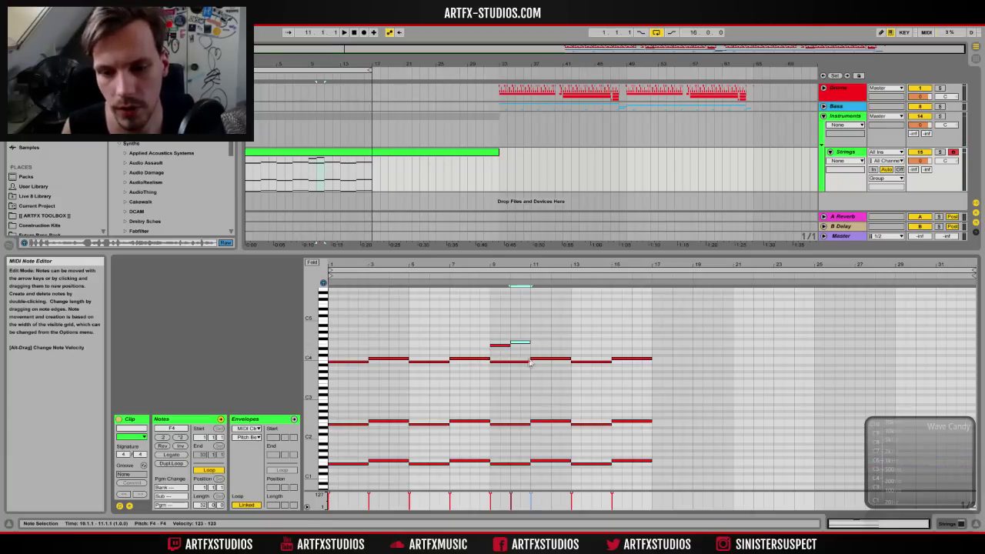
{"action": "double_click", "coordinate": [538, 319]}
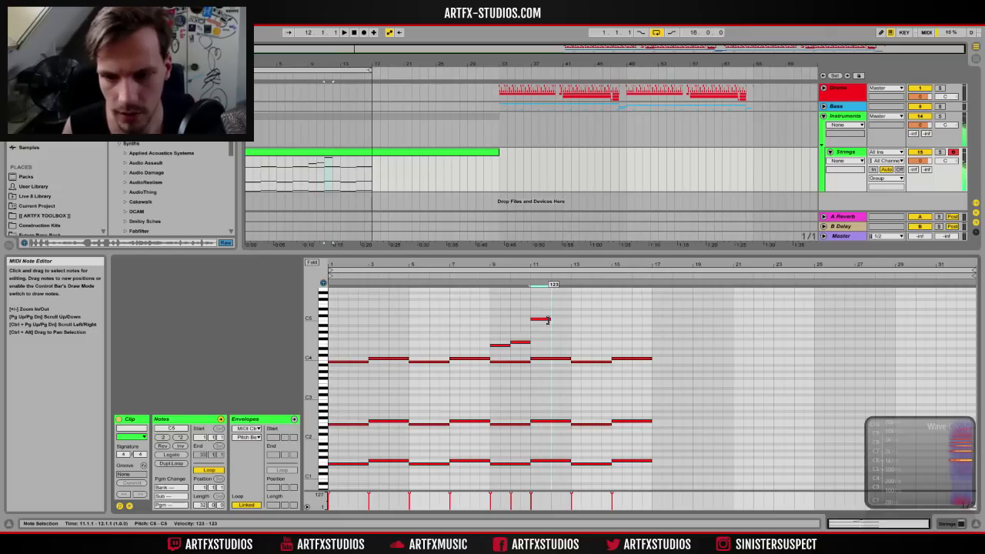
{"action": "double_click", "coordinate": [558, 322]}
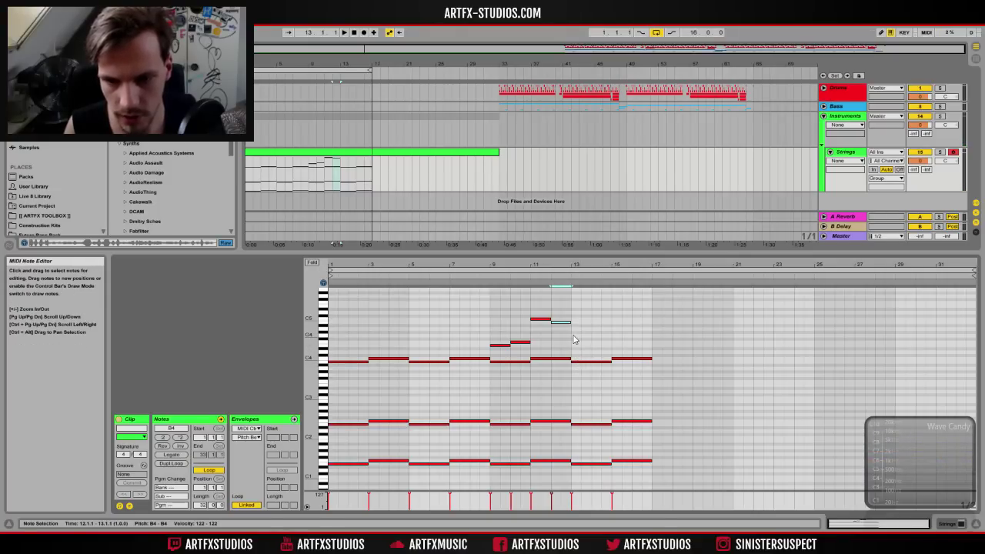
Step: Continue the melody with one-bar G4 at bar 13, one-bar E4 at bar 14 and two-bar F4 at bar 15
{"action": "double_click", "coordinate": [577, 335]}
{"action": "left_click_drag", "start_coordinate": [580, 335], "coordinate": [591, 336]}
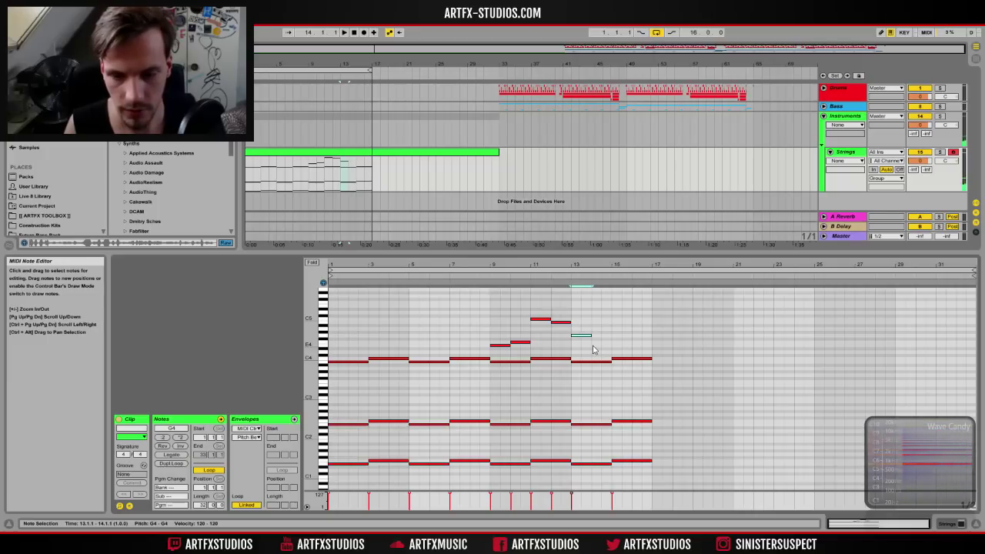
{"action": "double_click", "coordinate": [596, 345]}
{"action": "left_click_drag", "start_coordinate": [601, 346], "coordinate": [612, 346]}
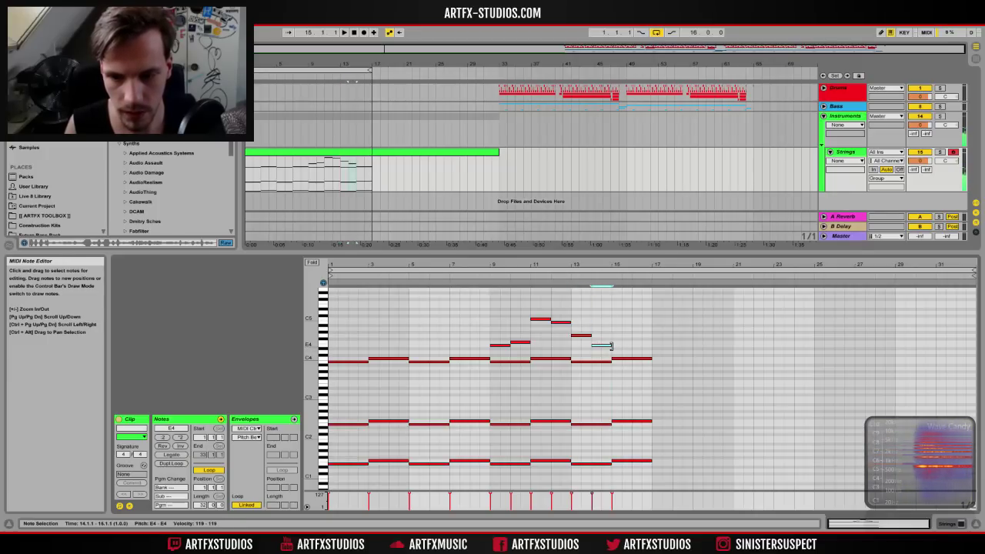
{"action": "double_click", "coordinate": [616, 341]}
{"action": "left_click_drag", "start_coordinate": [620, 341], "coordinate": [651, 340]}
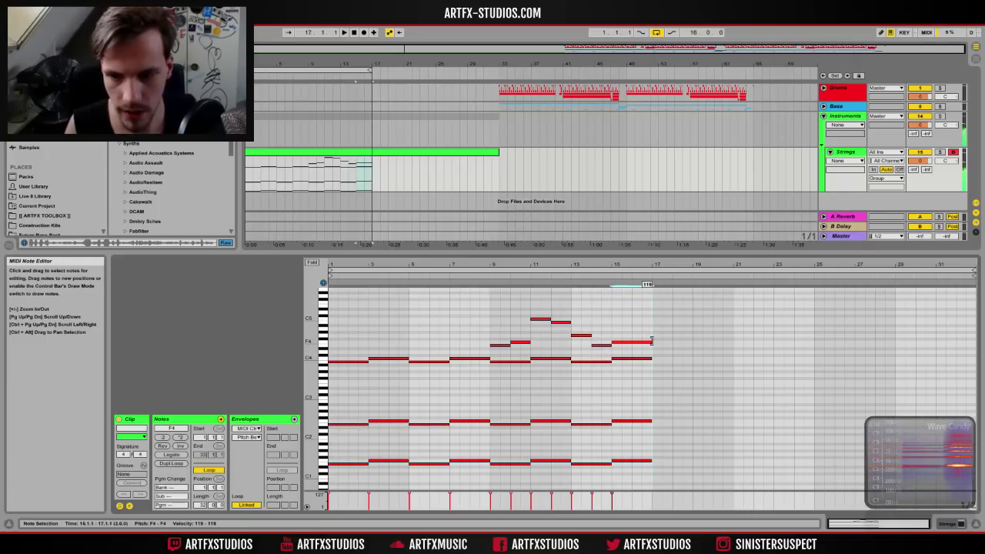
Step: Extend the G4 at bar 13 to two bars and delete the overlapping E4 at bar 14
{"action": "left_click_drag", "start_coordinate": [591, 334], "coordinate": [612, 335]}
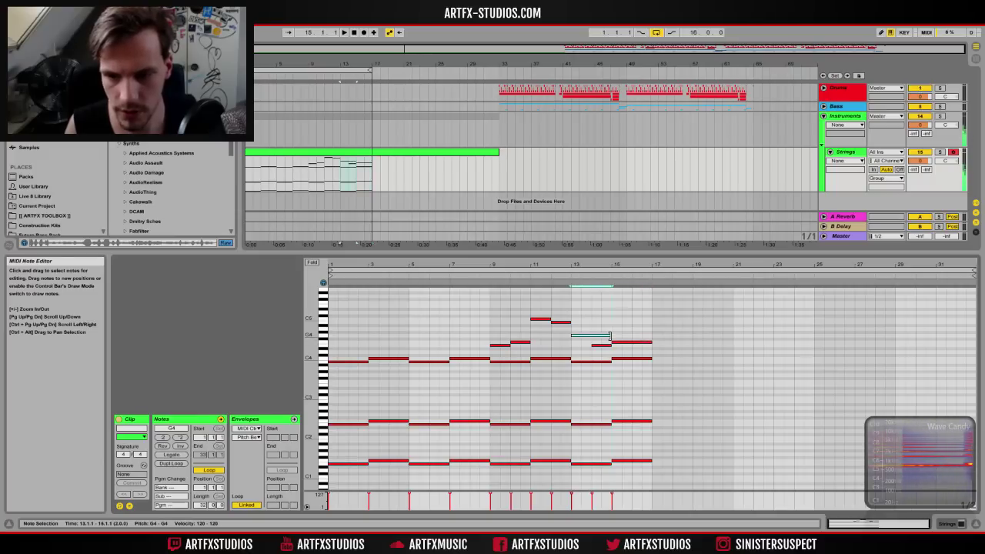
{"action": "left_click", "coordinate": [604, 343]}
{"action": "left_click", "coordinate": [599, 345]}
{"action": "key", "text": "Delete"}
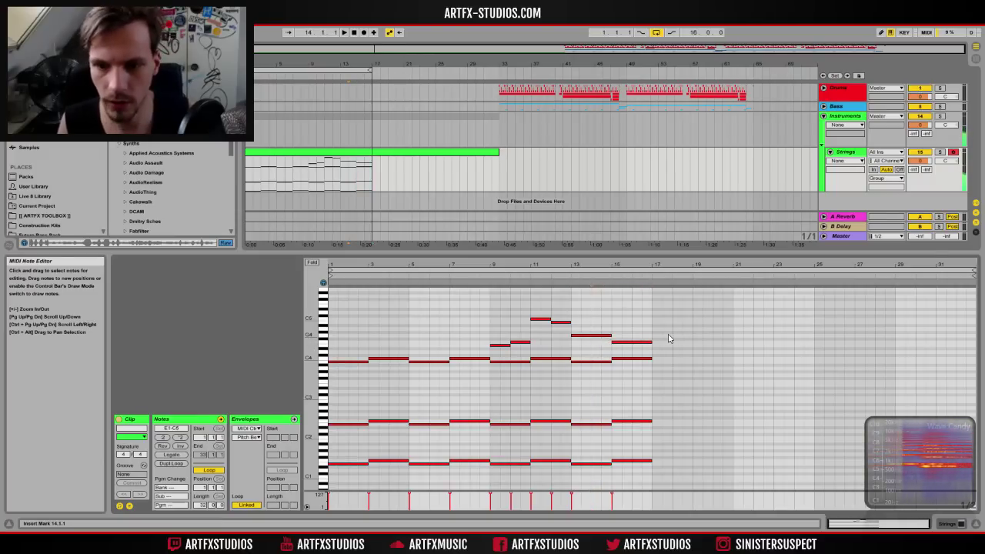
Step: Add a sustained 14-bar B3 note from bar 17 to 31 and copy it down to E2 and E1
{"action": "double_click", "coordinate": [654, 362]}
{"action": "left_click_drag", "start_coordinate": [655, 362], "coordinate": [907, 358]}
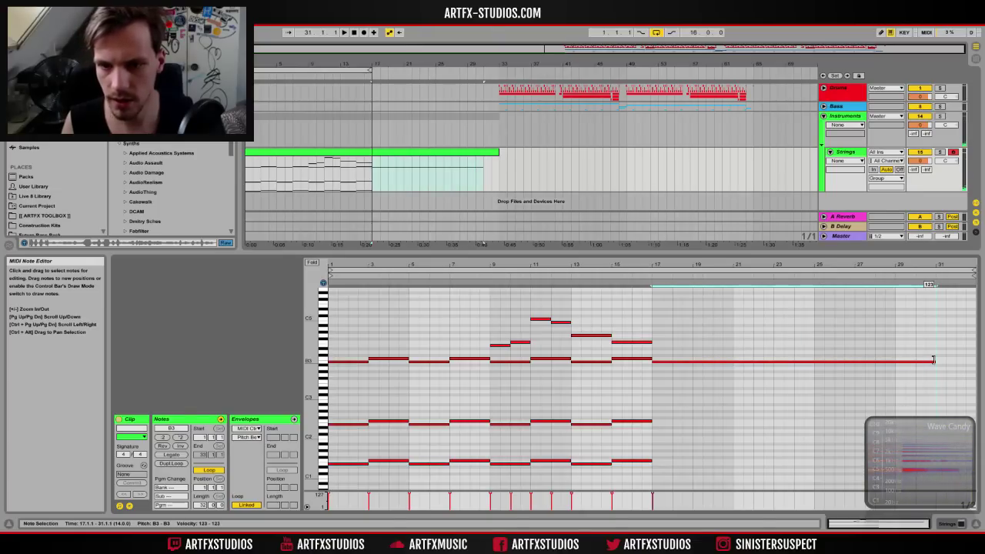
{"action": "left_click_drag", "start_coordinate": [933, 360], "coordinate": [934, 360]}
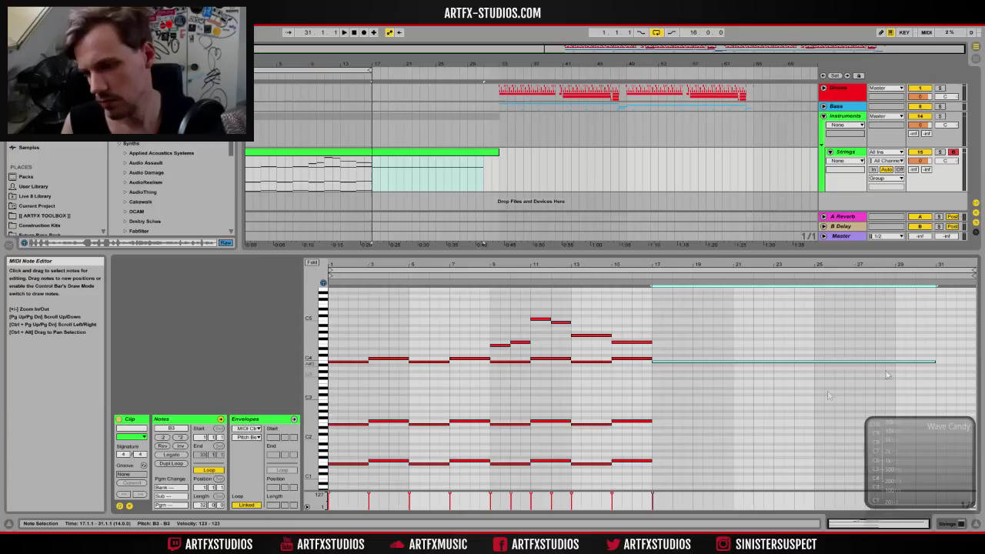
{"action": "left_click_drag", "start_coordinate": [670, 365], "coordinate": [675, 470]}
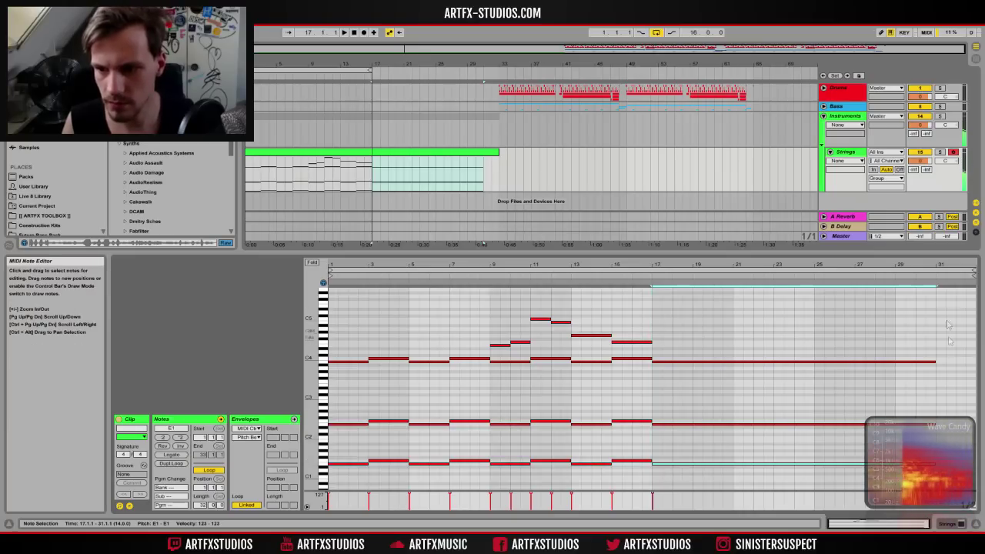
Step: Play back the strings intro and lower the Strings track volume to about -10.8 dB
{"action": "left_click_drag", "start_coordinate": [486, 171], "coordinate": [497, 171]}
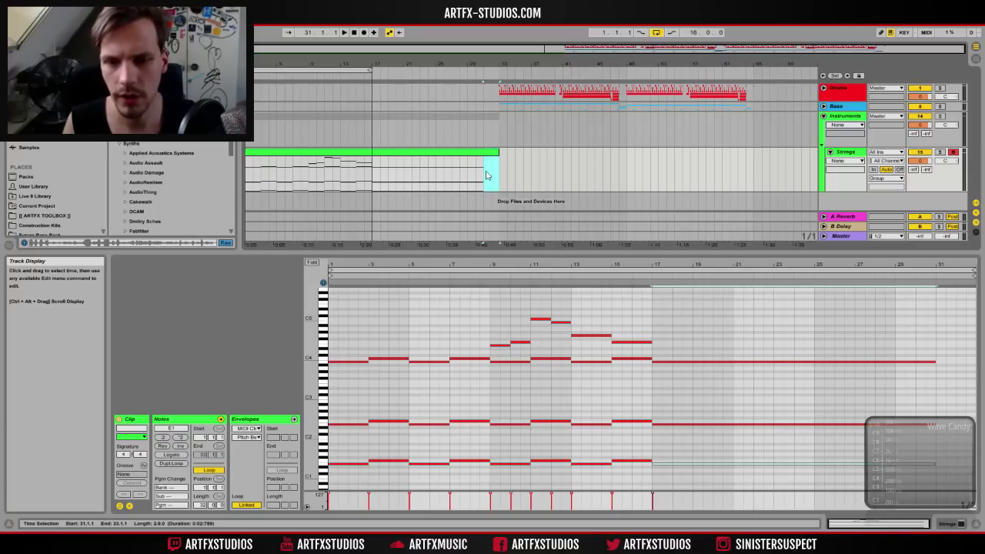
{"action": "left_click_drag", "start_coordinate": [492, 176], "coordinate": [501, 176]}
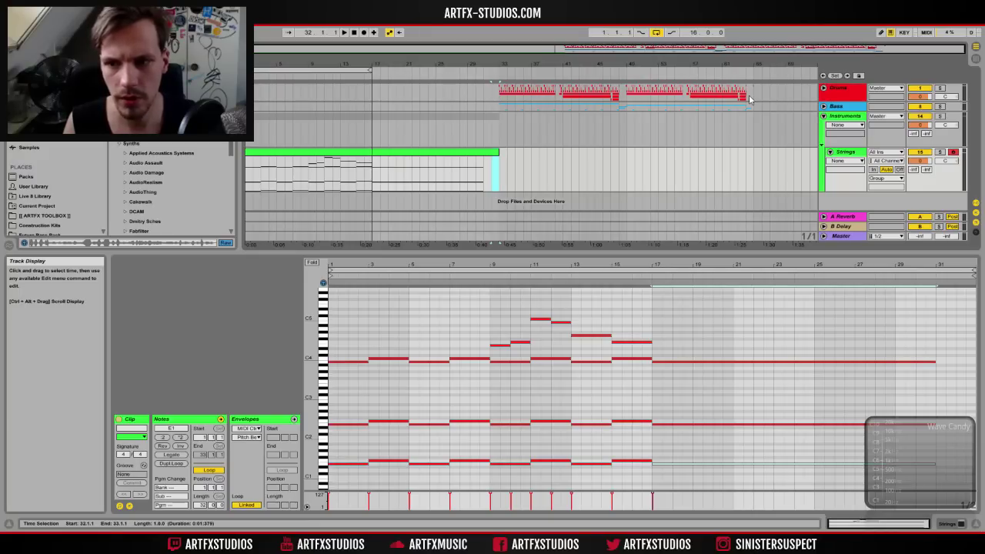
{"action": "left_click", "coordinate": [290, 197]}
{"action": "key", "text": "space"}
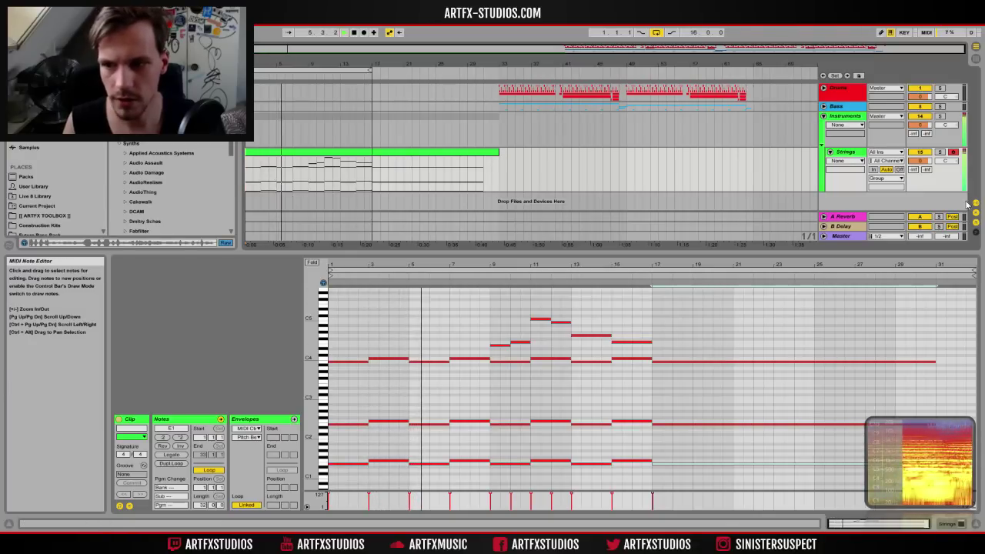
{"action": "left_click_drag", "start_coordinate": [919, 161], "coordinate": [919, 182]}
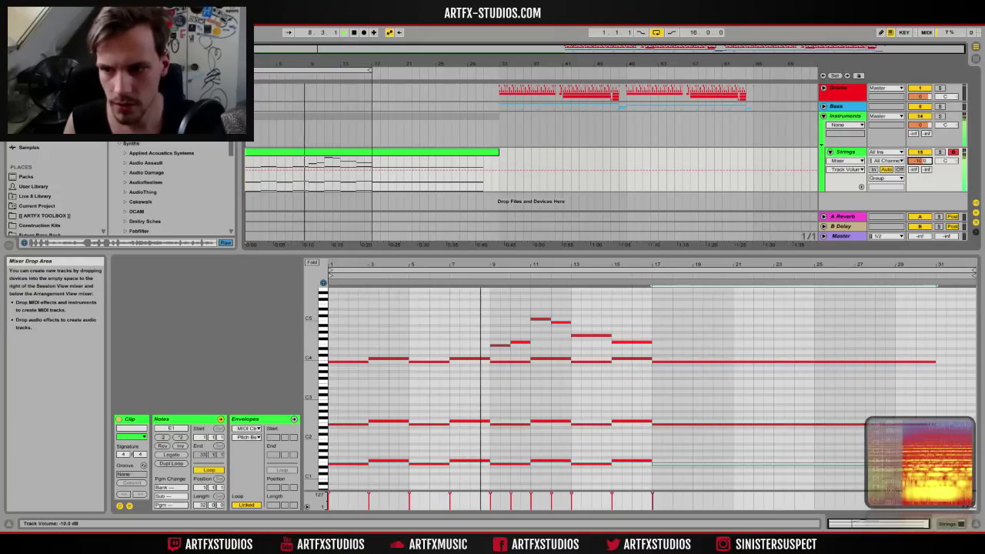
{"action": "left_click_drag", "start_coordinate": [919, 182], "coordinate": [919, 187]}
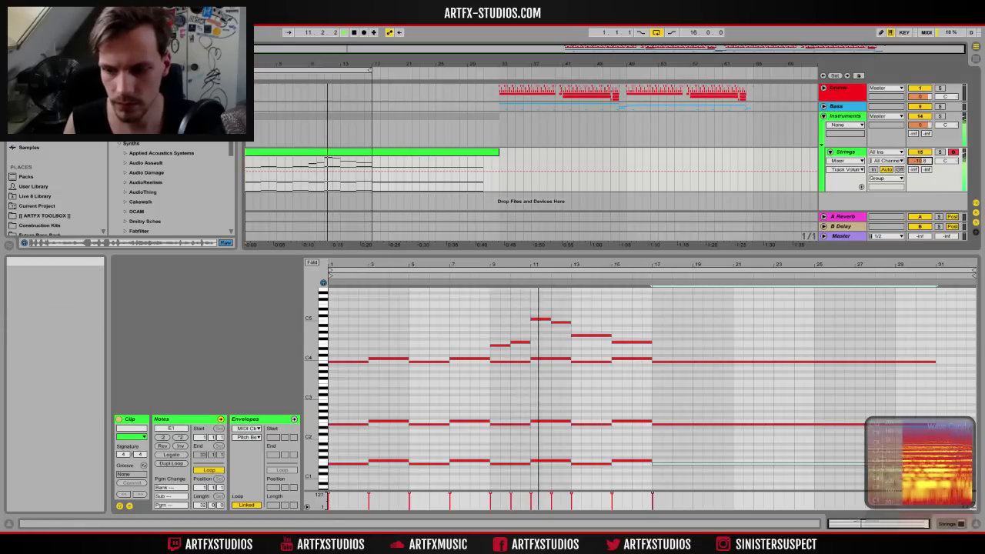
Step: Add an Auto Filter after Omnisphere on the Strings track and adjust its cutoff frequency
{"action": "left_click", "coordinate": [947, 524]}
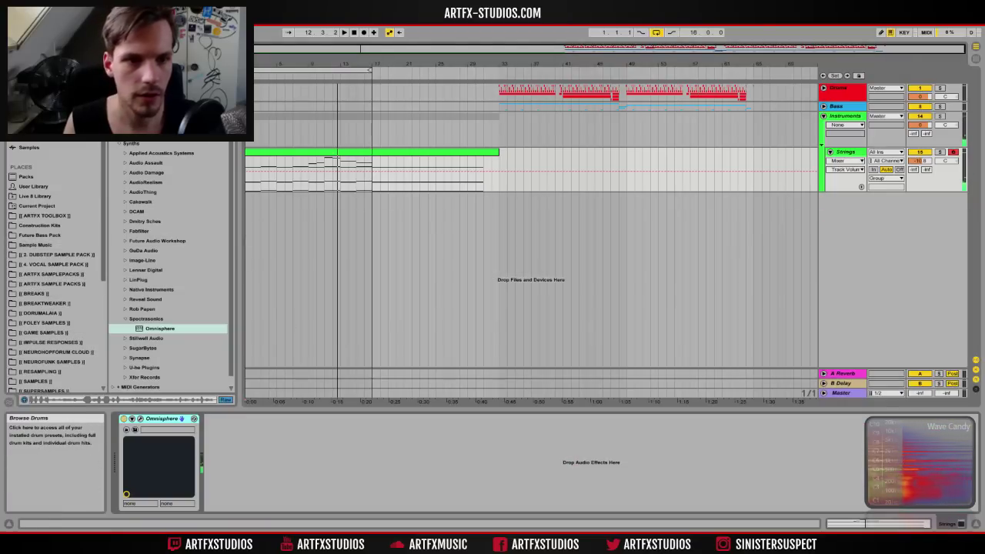
{"action": "left_click", "coordinate": [37, 99]}
{"action": "left_click_drag", "start_coordinate": [142, 88], "coordinate": [279, 470]}
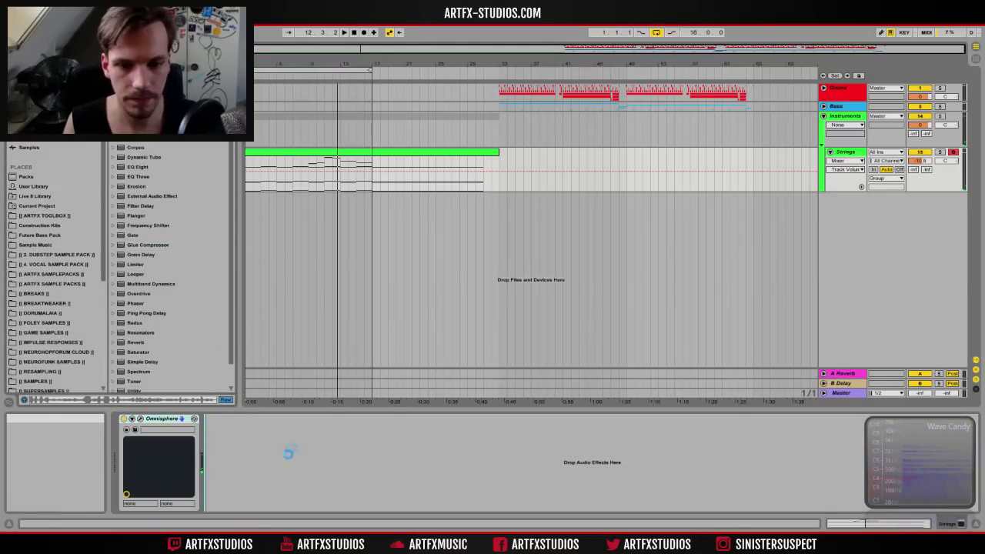
{"action": "left_click_drag", "start_coordinate": [276, 471], "coordinate": [267, 471]}
Step: Automate the Strings filter frequency rising from bar 1 to 19.9 kHz at bar 17, bending through a lower midpoint at bar 9, and play it back
{"action": "left_click_drag", "start_coordinate": [247, 184], "coordinate": [301, 157]}
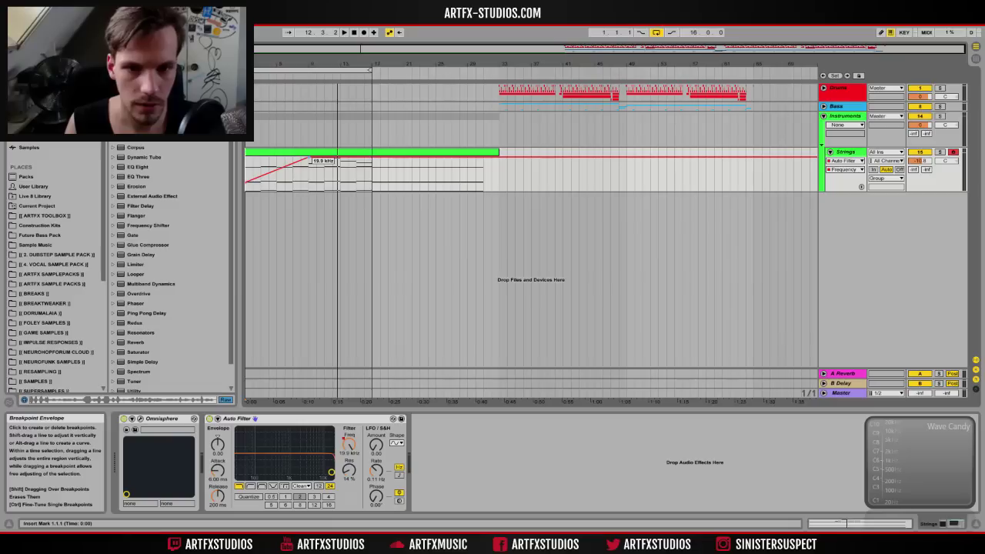
{"action": "left_click_drag", "start_coordinate": [308, 158], "coordinate": [372, 158]}
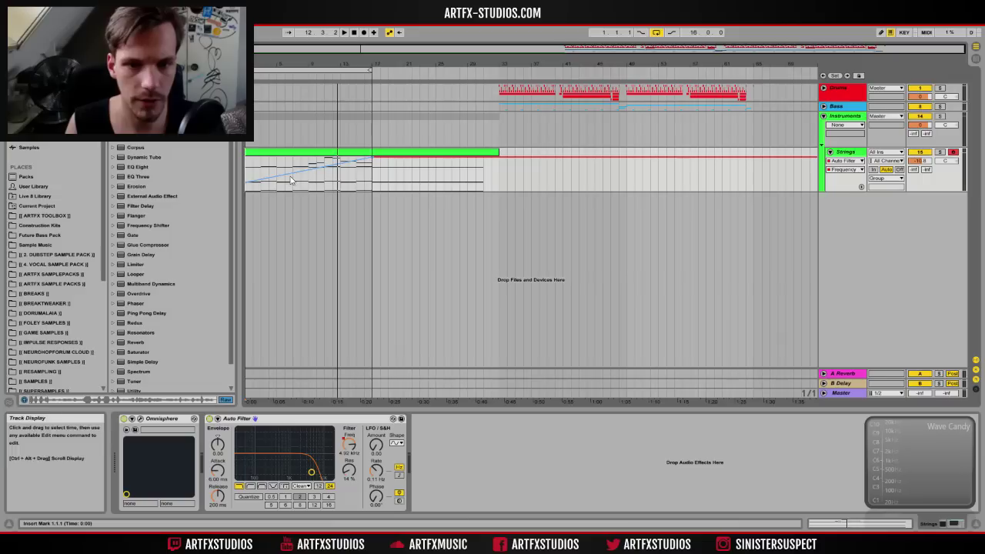
{"action": "left_click_drag", "start_coordinate": [291, 179], "coordinate": [323, 168]}
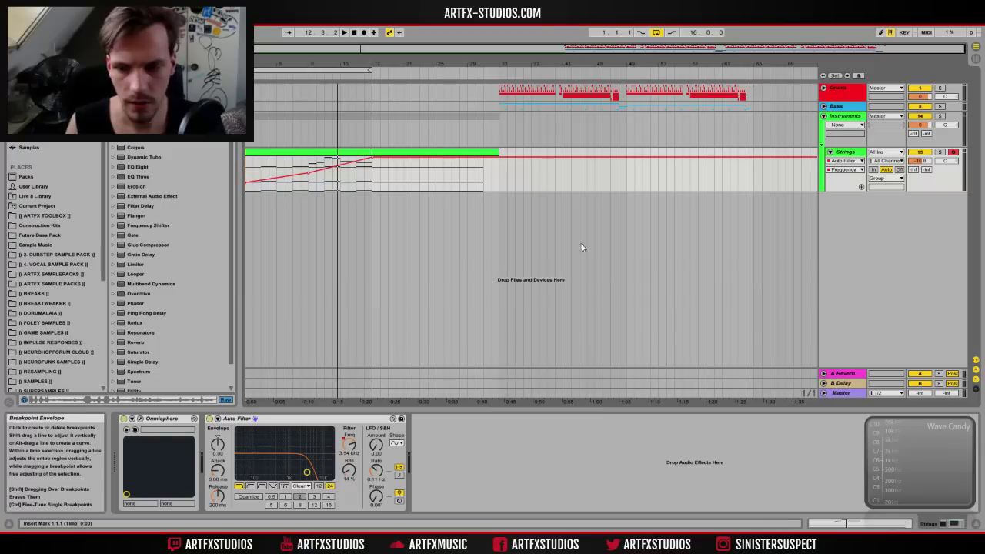
{"action": "key", "text": "space"}
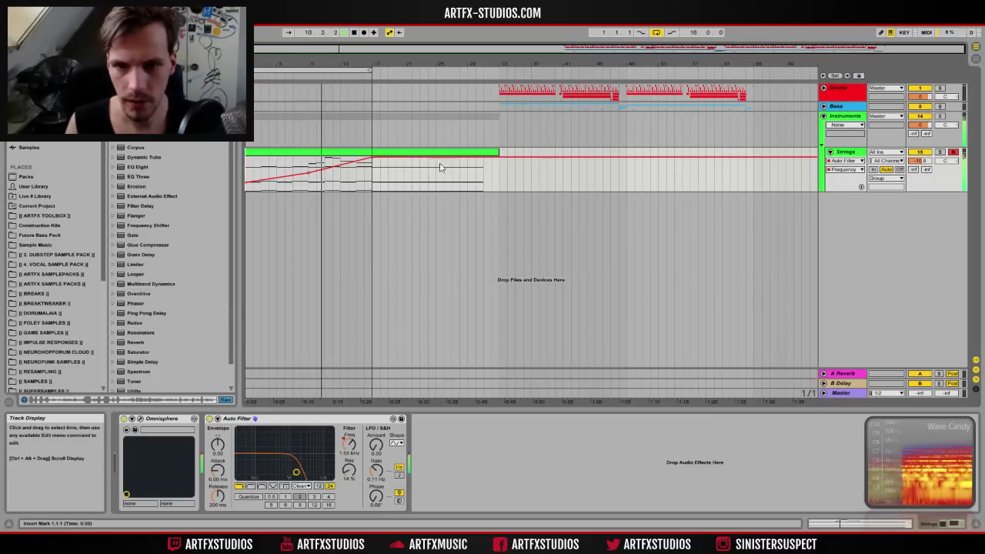
{"action": "key", "text": "space"}
Step: Curve the filter frequency automation down to bar 25 and back up to bar 33, and show the envelope in its own lane
{"action": "left_click_drag", "start_coordinate": [436, 158], "coordinate": [436, 181]}
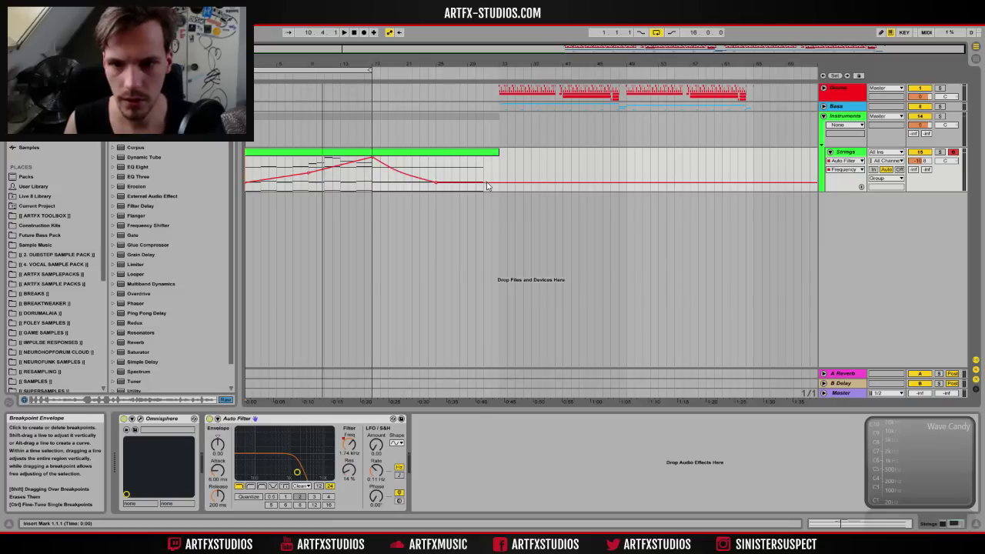
{"action": "left_click_drag", "start_coordinate": [486, 183], "coordinate": [496, 158]}
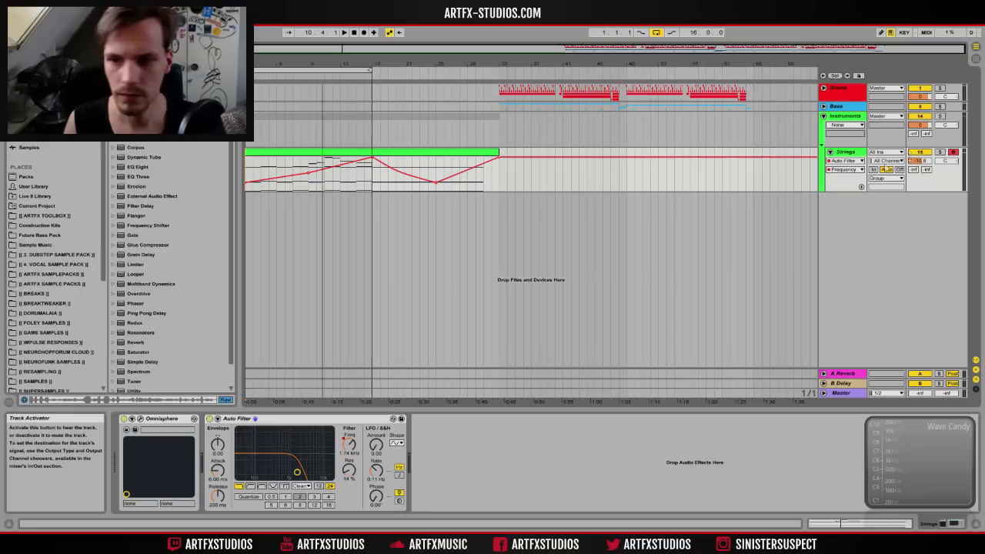
{"action": "left_click", "coordinate": [861, 187]}
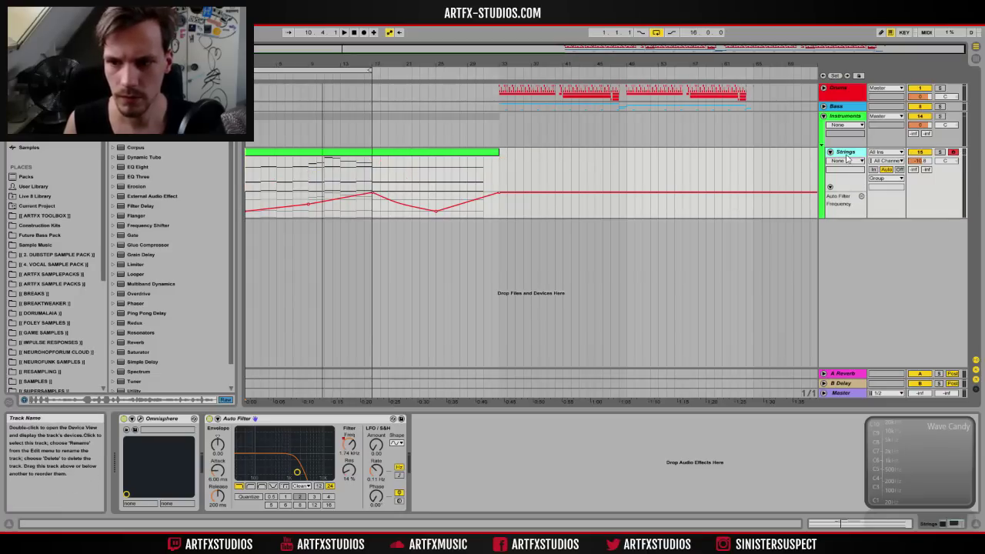
Step: Add a second Auto Filter as a high-pass at its low end on Strings and ramp its frequency up from bar 25 to 31
{"action": "left_click_drag", "start_coordinate": [140, 88], "coordinate": [465, 460]}
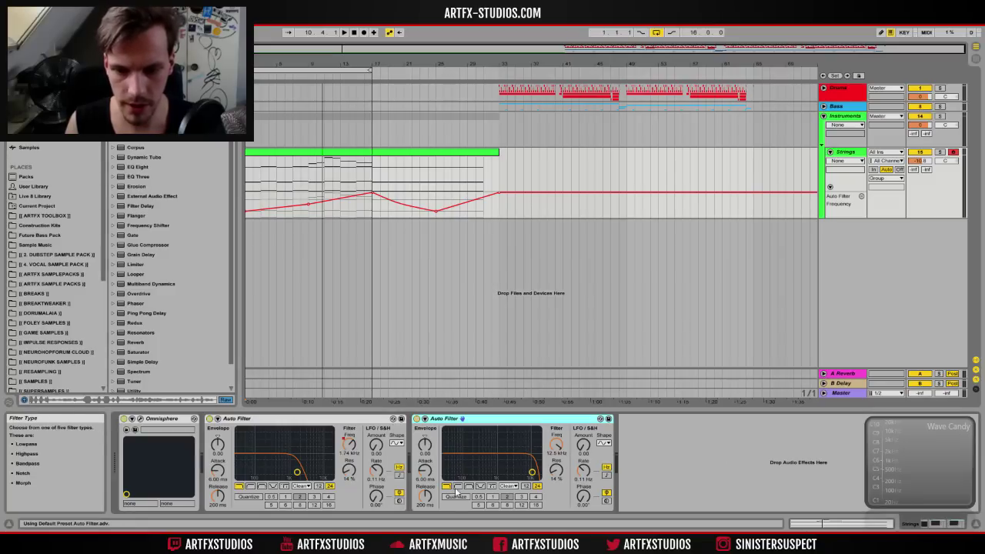
{"action": "left_click_drag", "start_coordinate": [556, 446], "coordinate": [557, 531]}
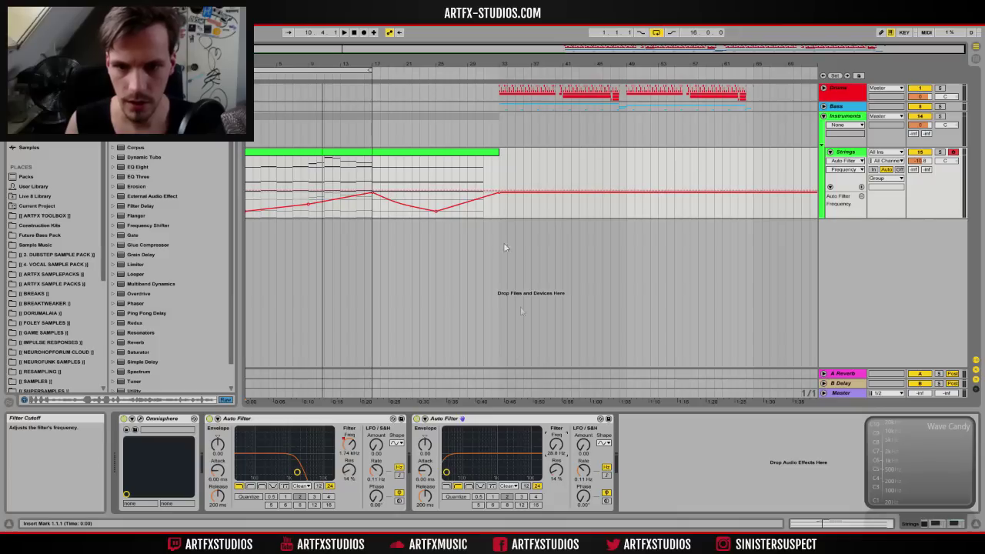
{"action": "left_click_drag", "start_coordinate": [436, 184], "coordinate": [468, 163]}
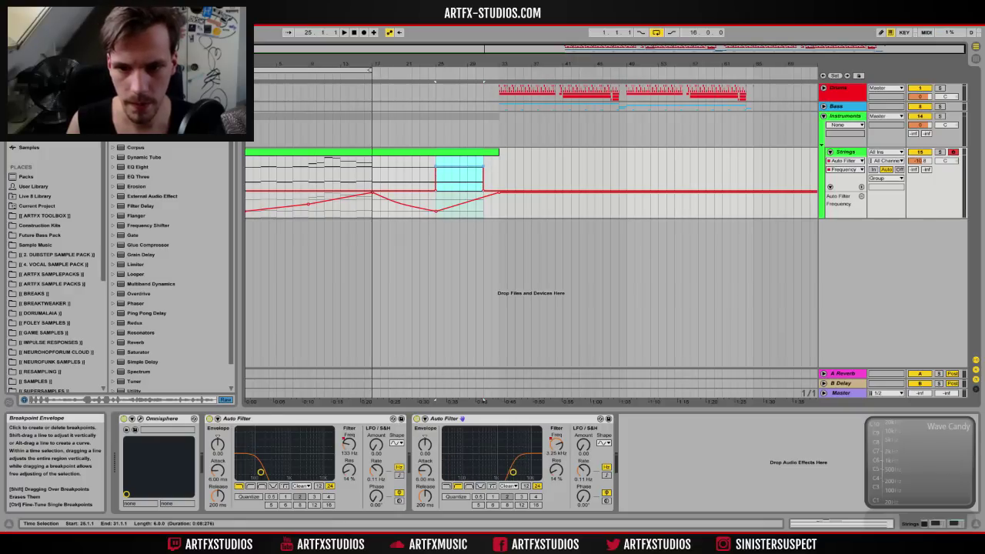
{"action": "left_click_drag", "start_coordinate": [437, 171], "coordinate": [437, 190]}
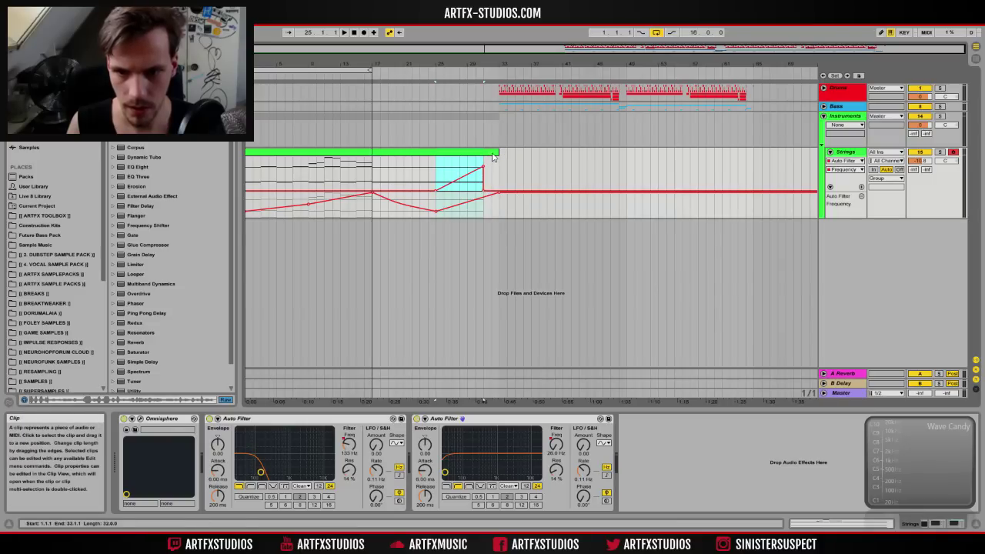
Step: Shorten the Strings clip to end at bar 25 and delete both filters' automation breakpoints beyond it
{"action": "left_click_drag", "start_coordinate": [494, 152], "coordinate": [436, 152]}
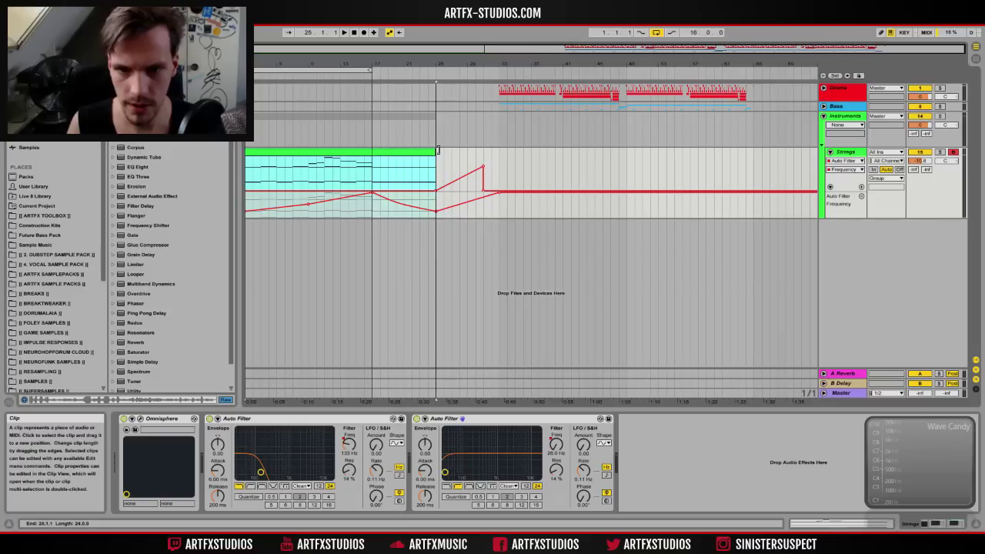
{"action": "left_click", "coordinate": [483, 166]}
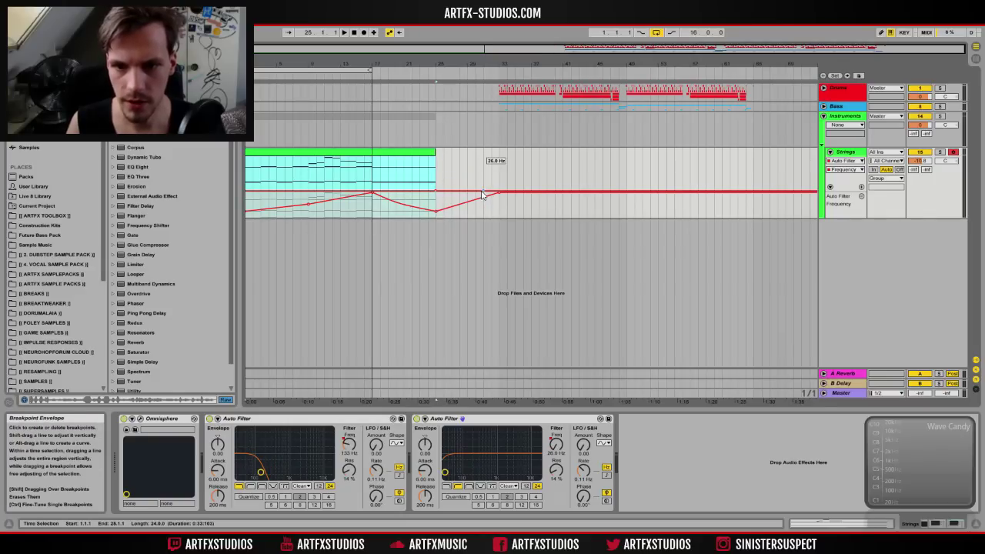
{"action": "left_click", "coordinate": [500, 193]}
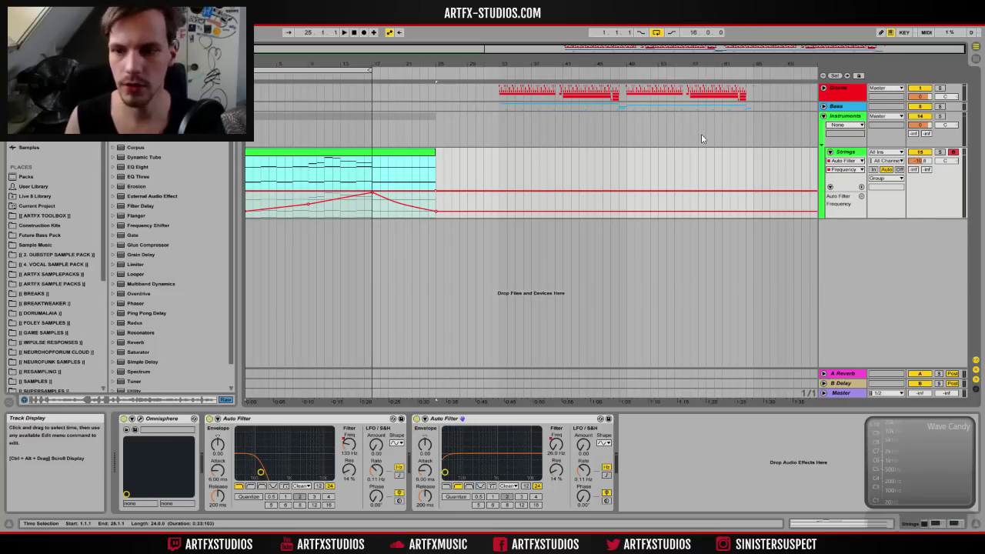
Step: Insert a MIDI track below Strings, name it Choir and load Omnisphere on it
{"action": "right_click", "coordinate": [858, 155]}
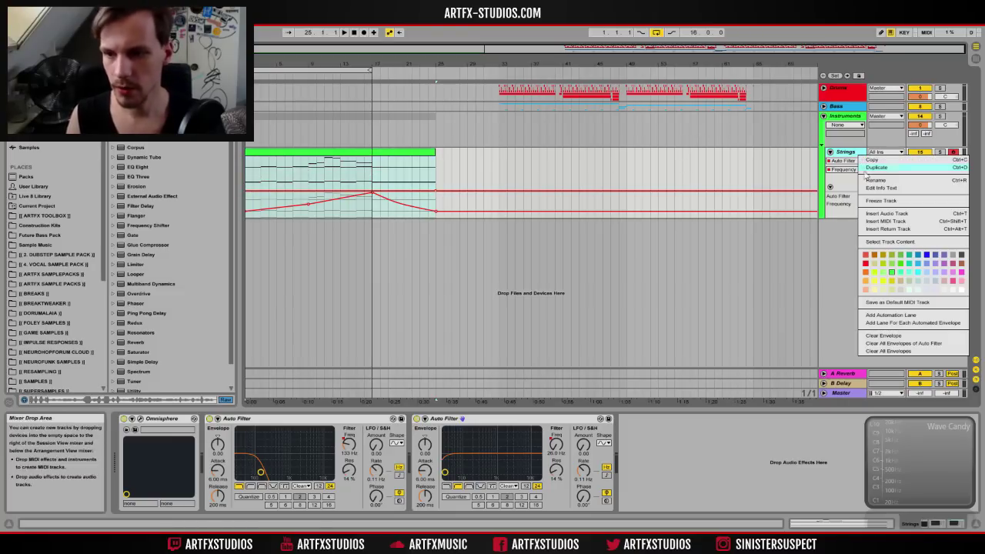
{"action": "left_click", "coordinate": [892, 223]}
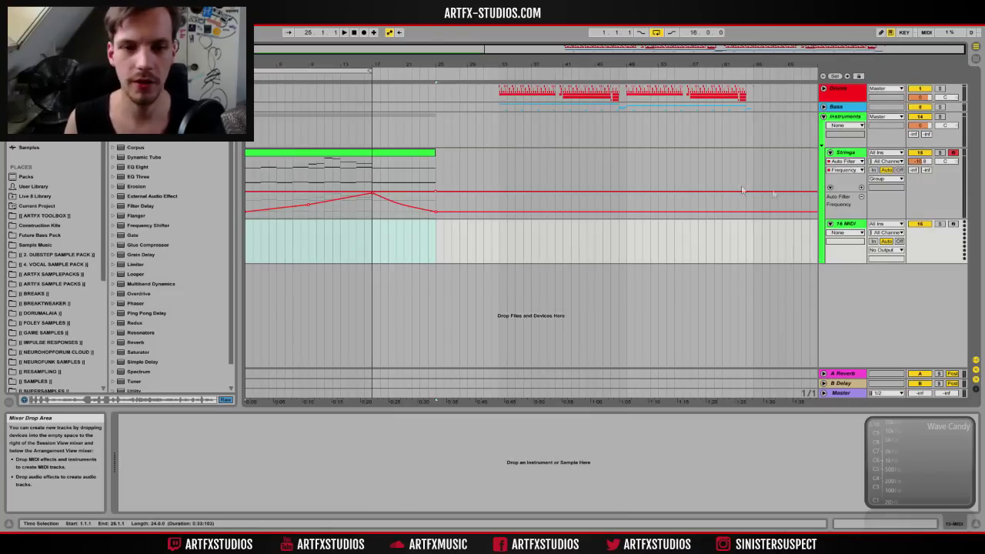
{"action": "left_click", "coordinate": [847, 228]}
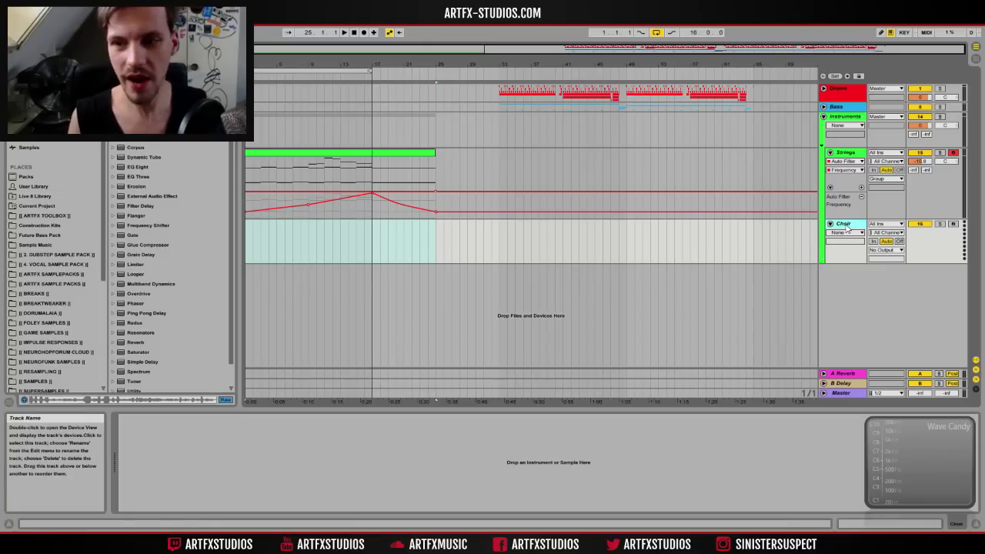
{"action": "left_click", "coordinate": [29, 128]}
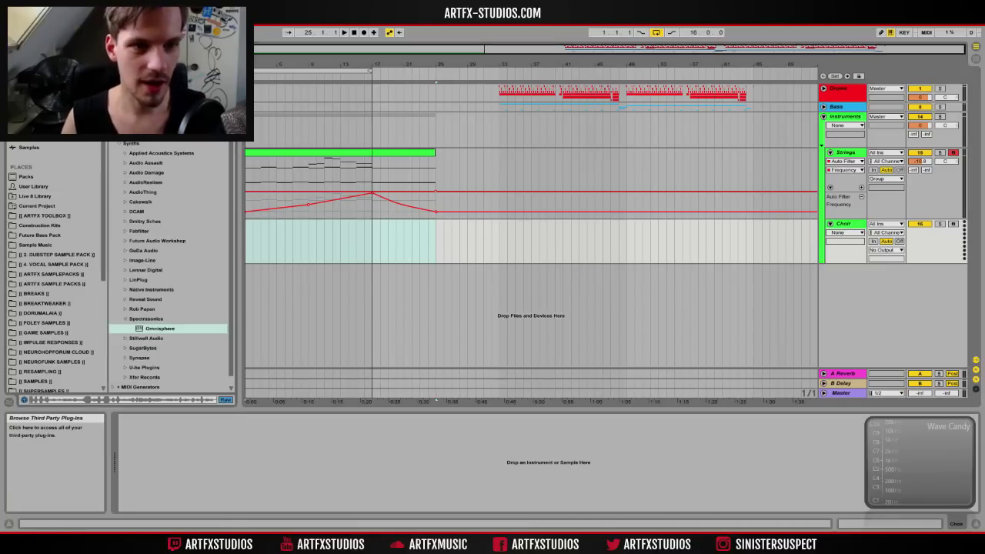
{"action": "left_click_drag", "start_coordinate": [157, 329], "coordinate": [344, 239]}
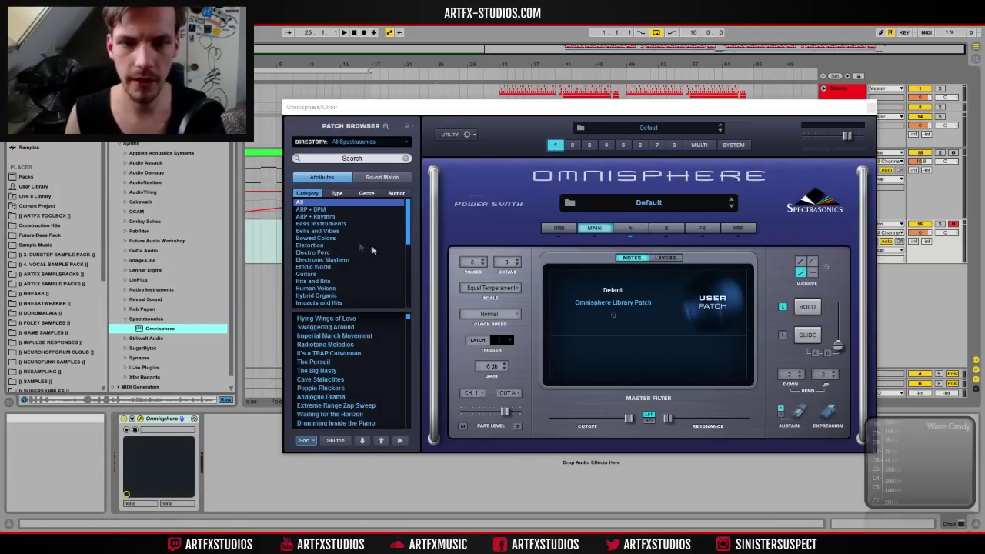
Step: Search the Omnisphere patches for "japan" and load Japanese Children's Choir
{"action": "left_click", "coordinate": [350, 158]}
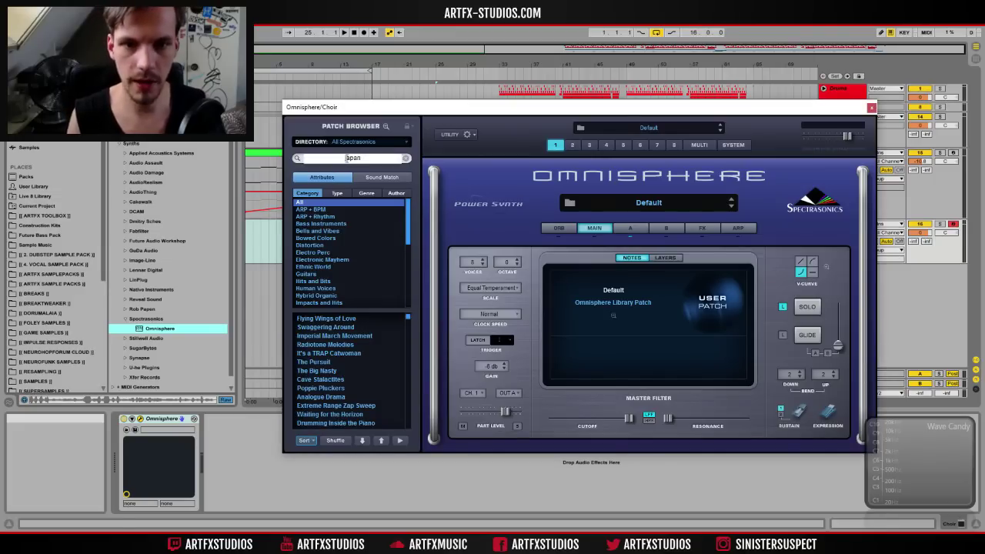
{"action": "key", "text": "Return"}
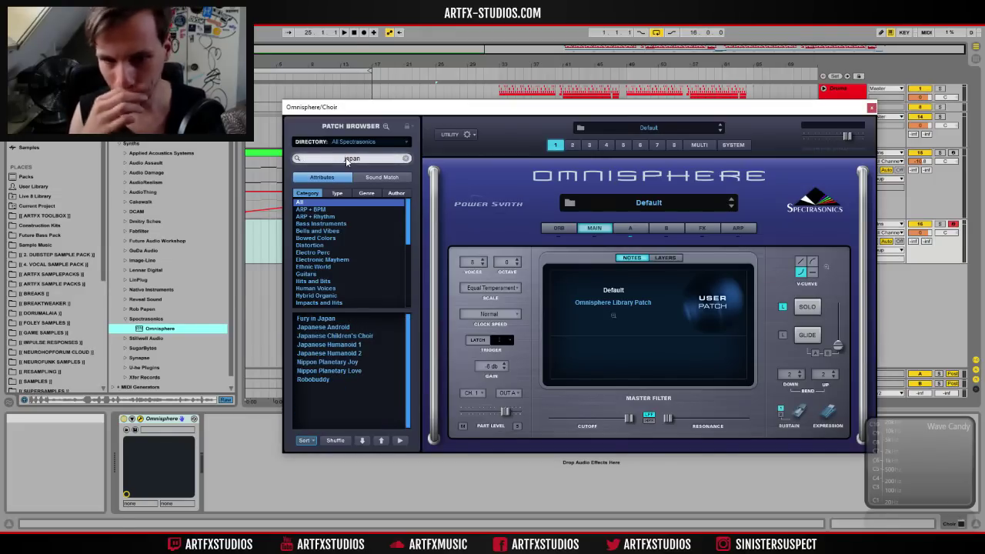
{"action": "left_click", "coordinate": [352, 336]}
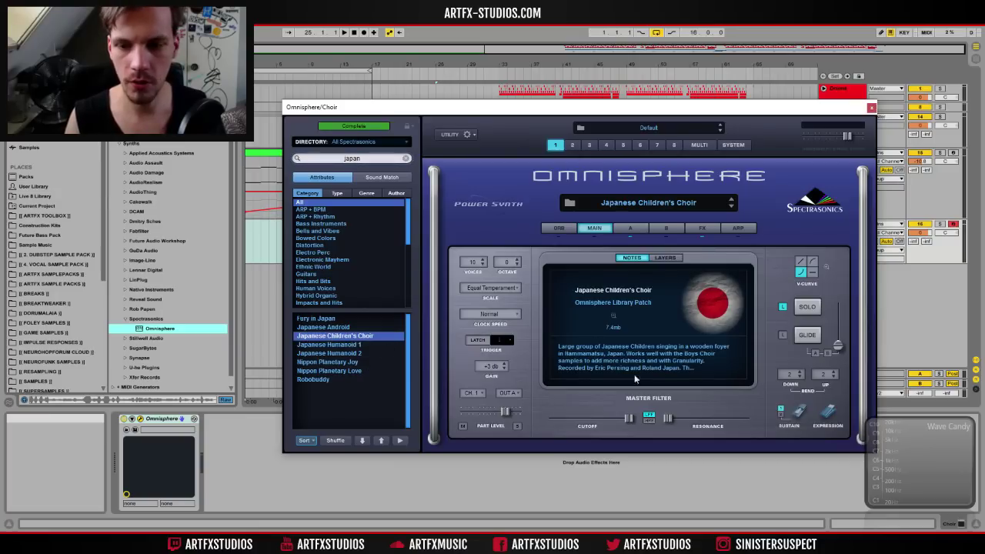
{"action": "left_click", "coordinate": [871, 108]}
Step: Copy the Strings clip onto the Choir track at bar 1 and open the copy for note editing
{"action": "left_click", "coordinate": [310, 154]}
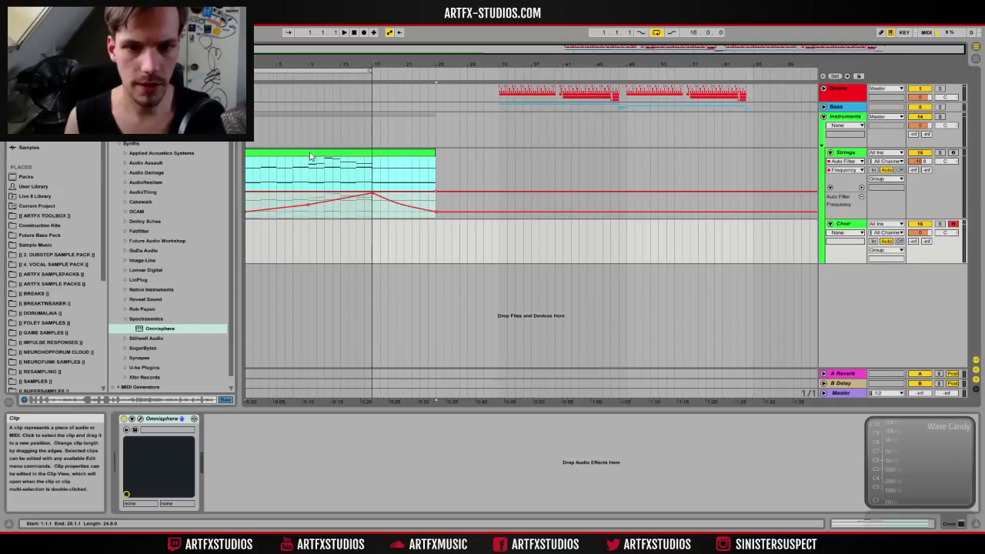
{"action": "left_click_drag", "start_coordinate": [310, 154], "coordinate": [313, 244]}
{"action": "double_click", "coordinate": [313, 244]}
Step: Delete the two low-octave note rows from the Choir clip and copy the sustained B3 note at bar 17 up to E4
{"action": "left_click_drag", "start_coordinate": [342, 474], "coordinate": [716, 383]}
{"action": "key", "text": "Delete"}
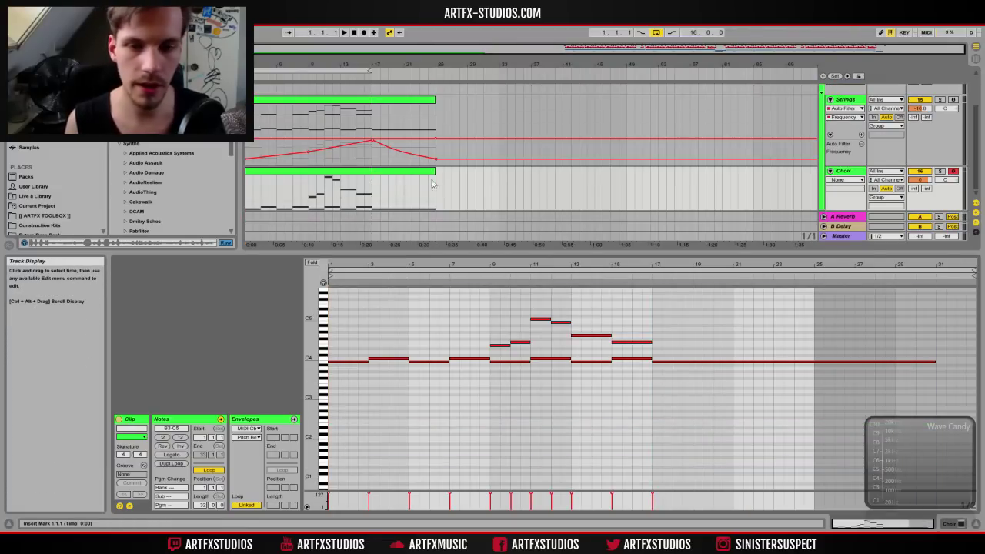
{"action": "left_click", "coordinate": [694, 364]}
{"action": "left_click_drag", "start_coordinate": [694, 363], "coordinate": [677, 351]}
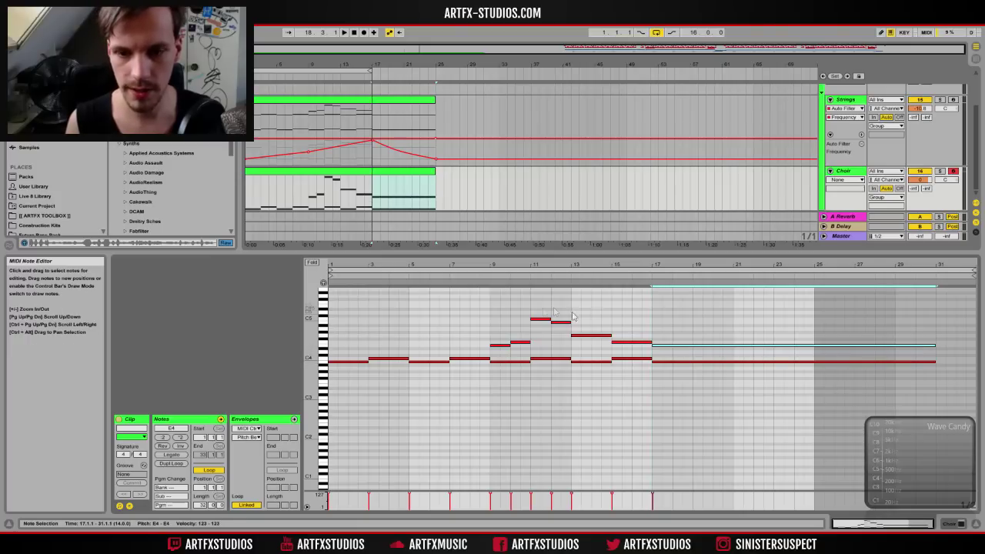
Step: Add an Auto Filter after Omnisphere on the Choir track and remove the Choir clip's first eight bars so it starts at bar 9
{"action": "left_click", "coordinate": [952, 521]}
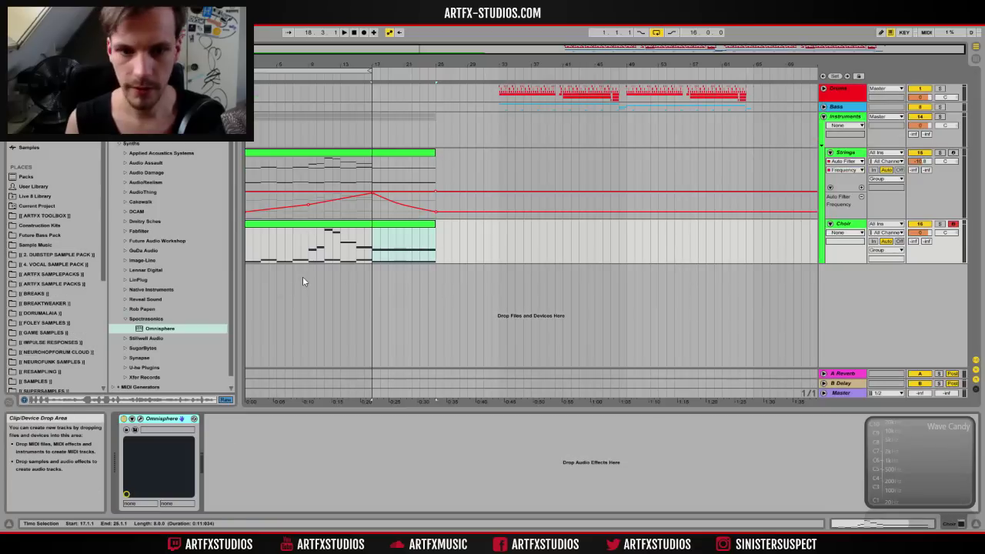
{"action": "left_click", "coordinate": [35, 98]}
{"action": "left_click_drag", "start_coordinate": [142, 89], "coordinate": [363, 455]}
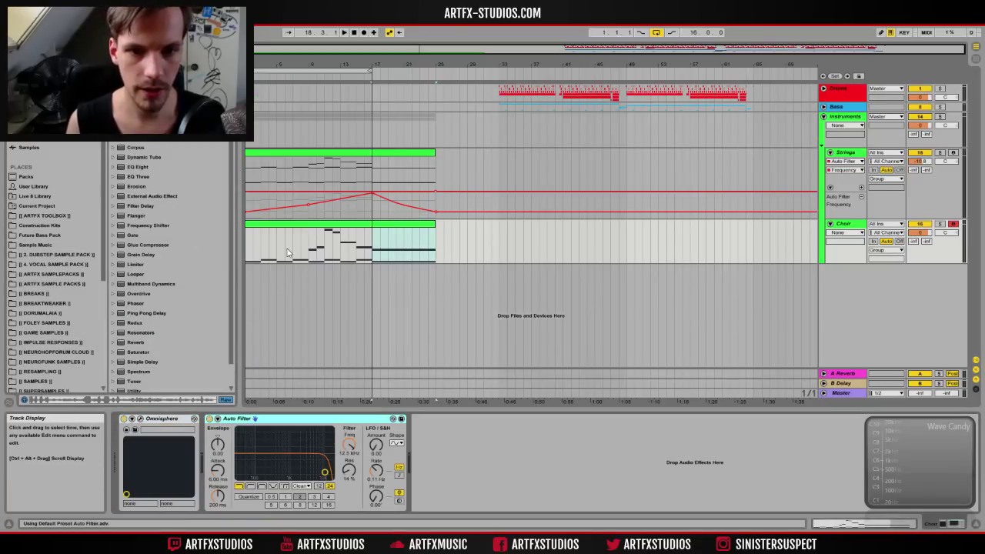
{"action": "left_click_drag", "start_coordinate": [254, 232], "coordinate": [305, 235]}
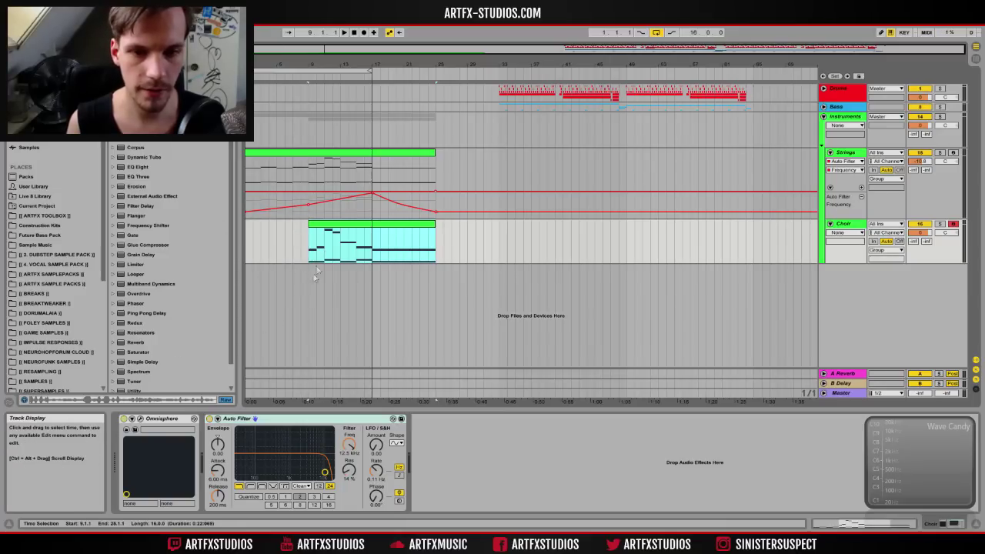
Step: Automate the Choir's Auto Filter frequency to rise from 758 Hz at bar 9 to a peak at bar 17, then curve down by bar 25
{"action": "left_click_drag", "start_coordinate": [325, 472], "coordinate": [284, 471]}
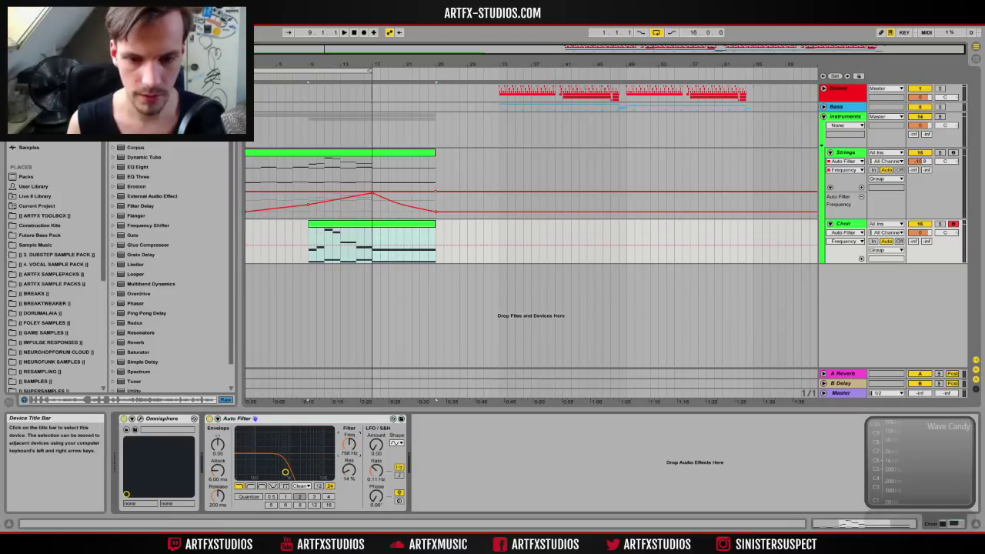
{"action": "left_click_drag", "start_coordinate": [308, 243], "coordinate": [372, 252]}
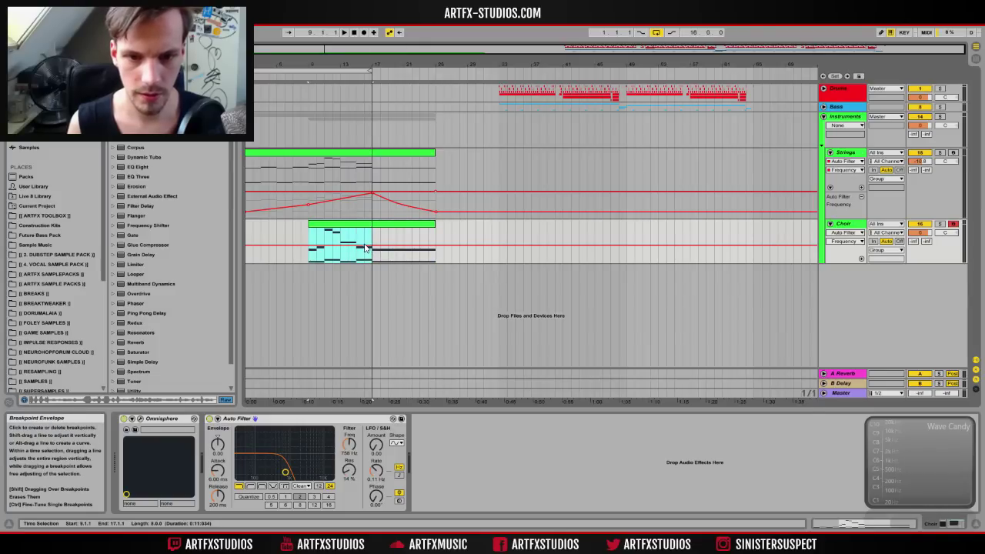
{"action": "left_click_drag", "start_coordinate": [366, 246], "coordinate": [365, 227]}
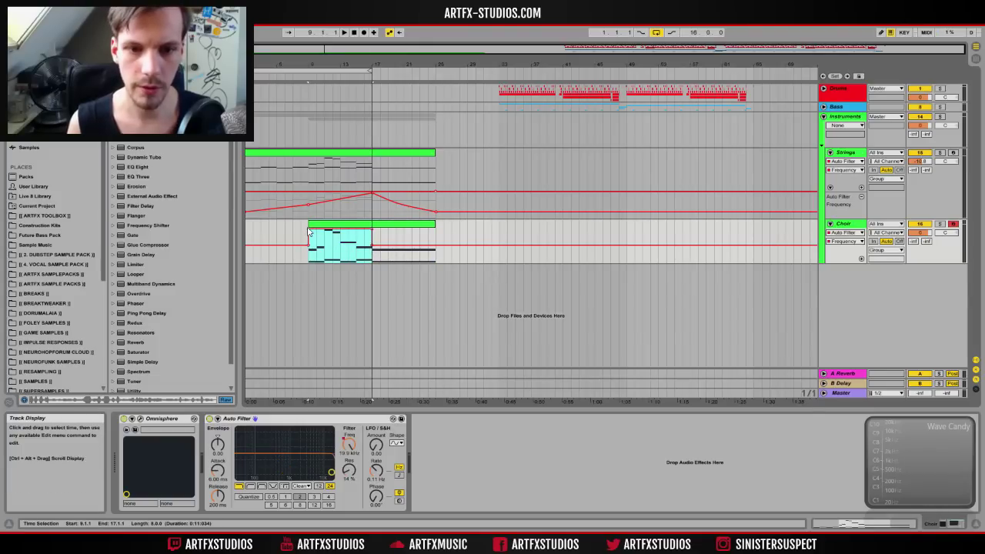
{"action": "left_click", "coordinate": [307, 232]}
{"action": "left_click_drag", "start_coordinate": [331, 440], "coordinate": [311, 440]}
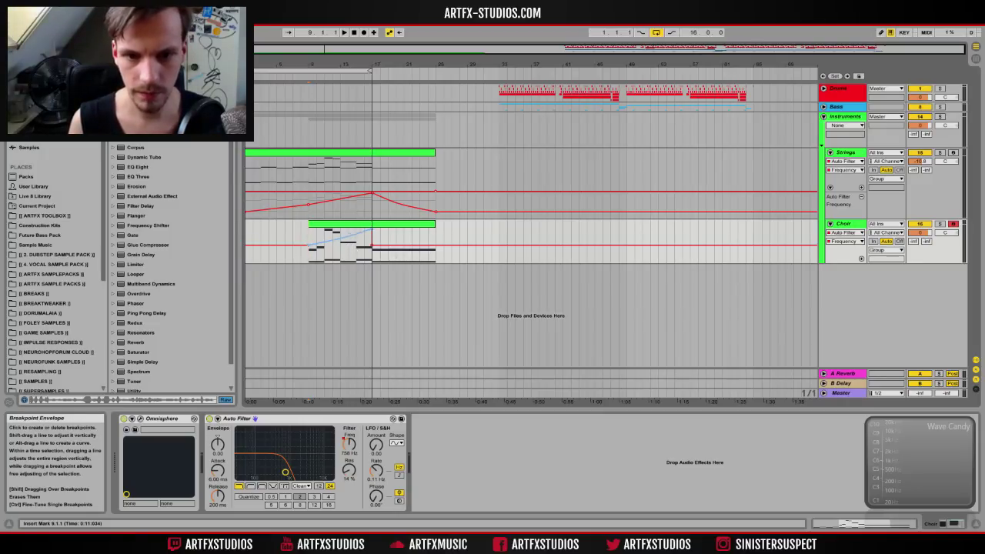
{"action": "left_click_drag", "start_coordinate": [371, 246], "coordinate": [435, 245]}
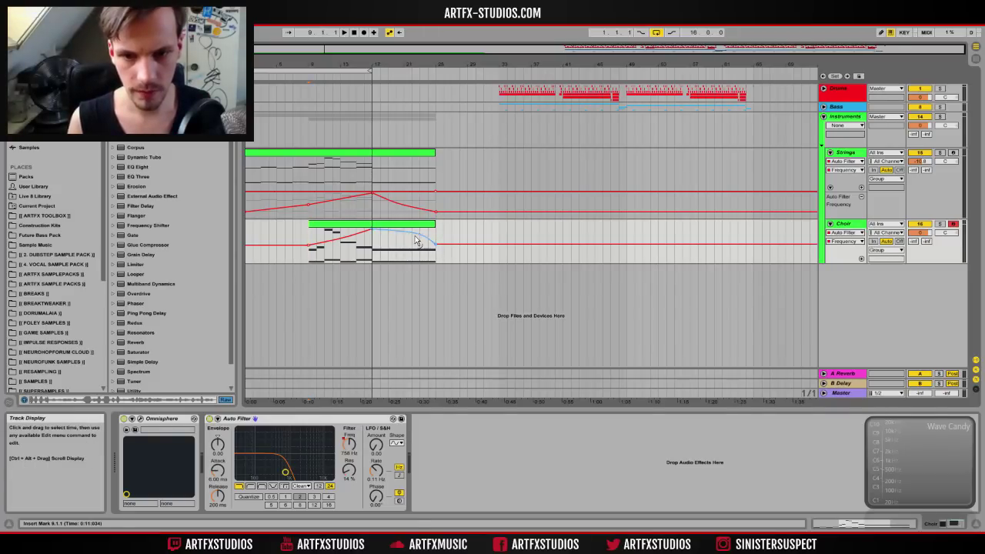
{"action": "left_click_drag", "start_coordinate": [436, 245], "coordinate": [435, 246]}
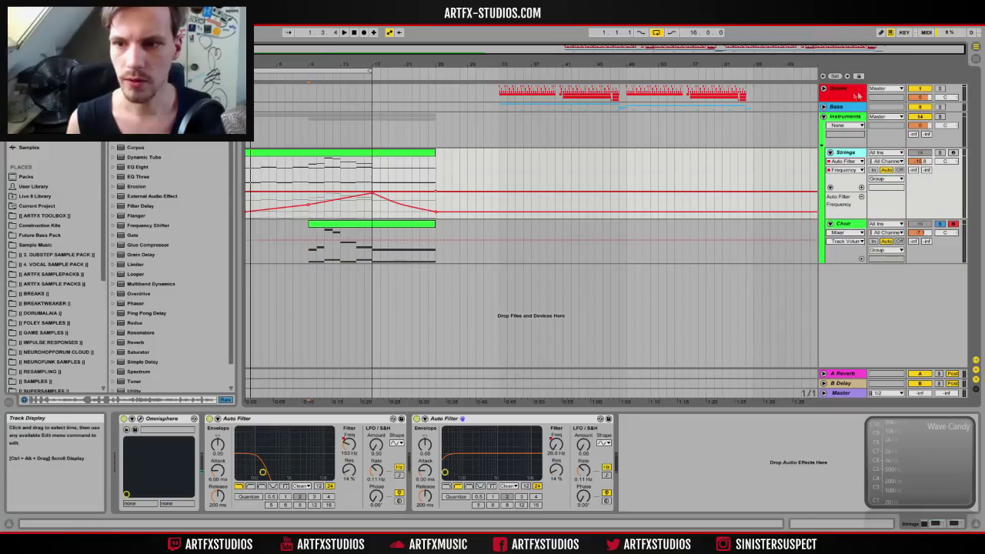
Step: Unfold the drum group, copy the first hat hit to bar 1 and duplicate the Hat track
{"action": "left_click", "coordinate": [823, 116]}
{"action": "left_click", "coordinate": [823, 88]}
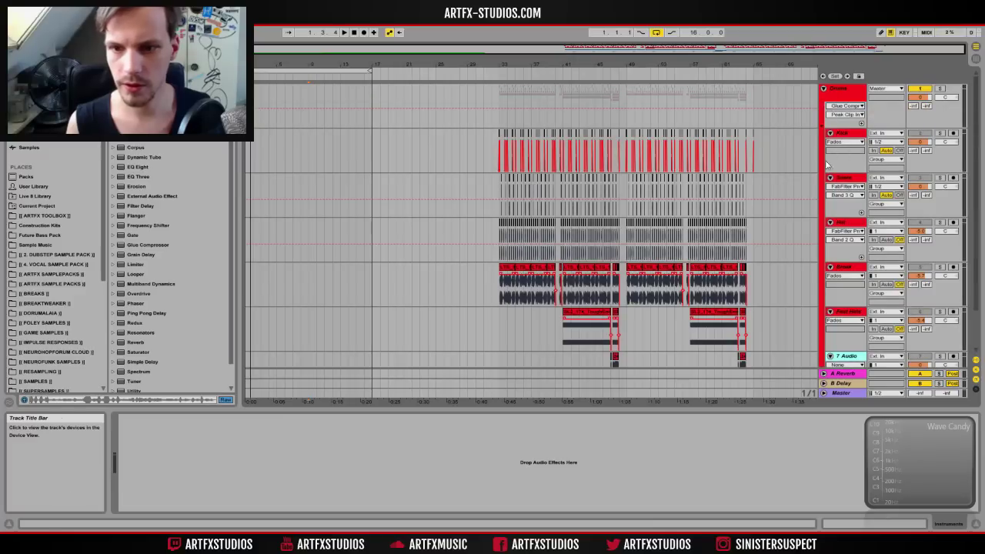
{"action": "left_click", "coordinate": [849, 177]}
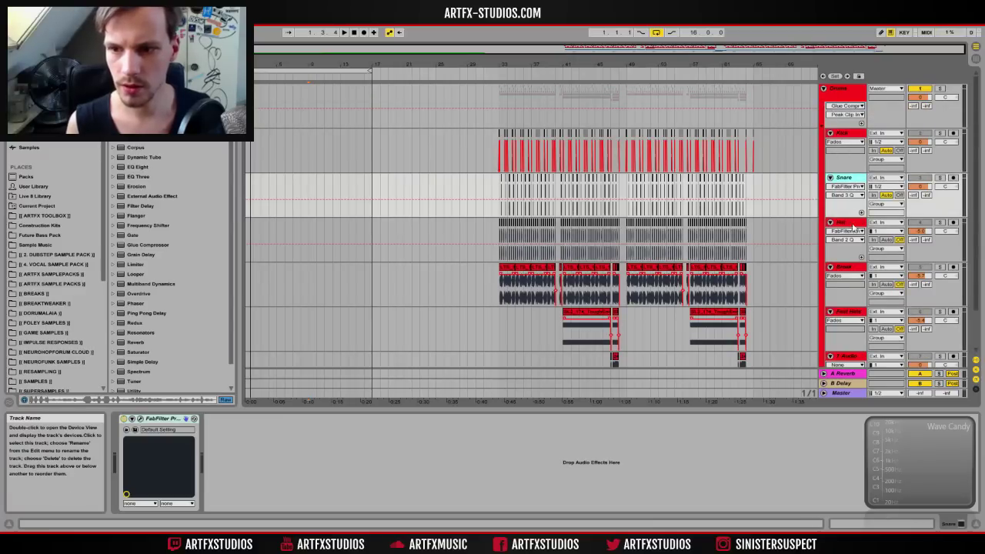
{"action": "left_click", "coordinate": [850, 225]}
{"action": "left_click_drag", "start_coordinate": [500, 226], "coordinate": [277, 235]}
{"action": "right_click", "coordinate": [856, 223]}
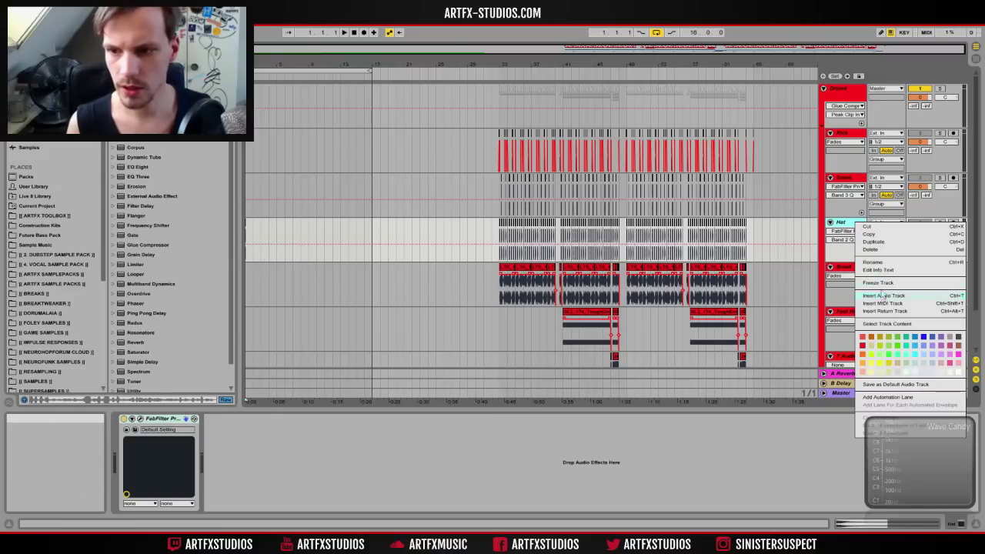
{"action": "left_click", "coordinate": [887, 243]}
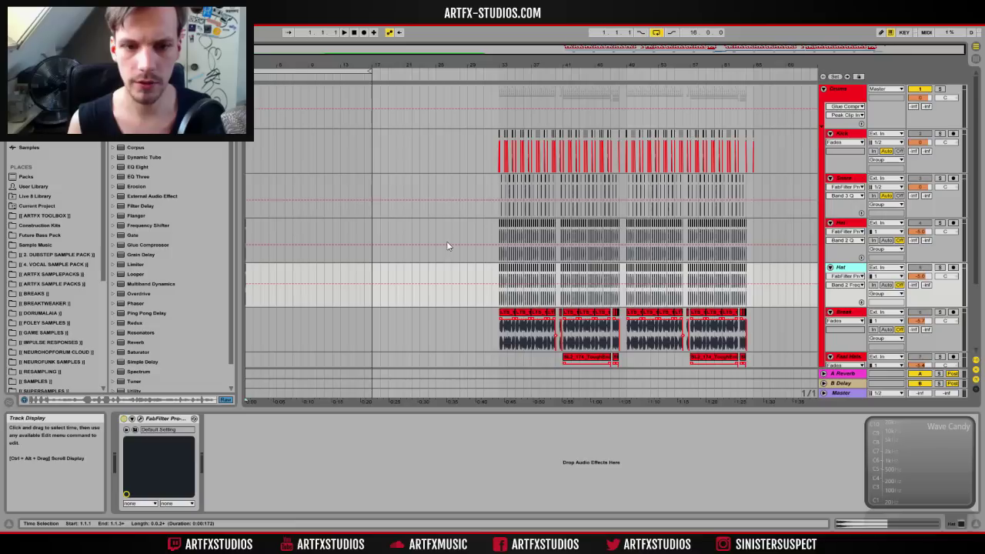
Step: Remove the bar 1 hit from the original Hat track and clear the duplicate's clips from bar 32 to bar 69
{"action": "left_click_drag", "start_coordinate": [276, 228], "coordinate": [211, 230]}
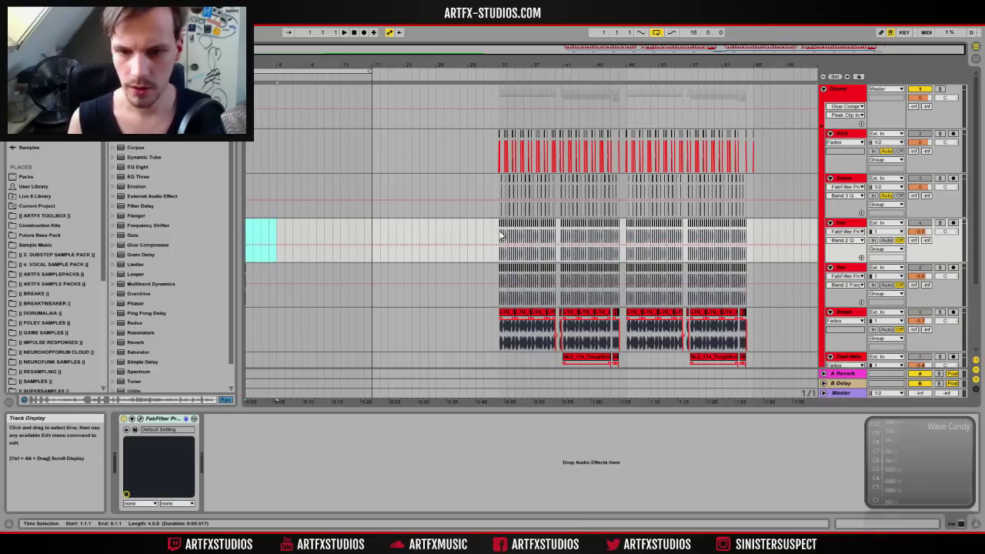
{"action": "left_click_drag", "start_coordinate": [497, 282], "coordinate": [785, 284]}
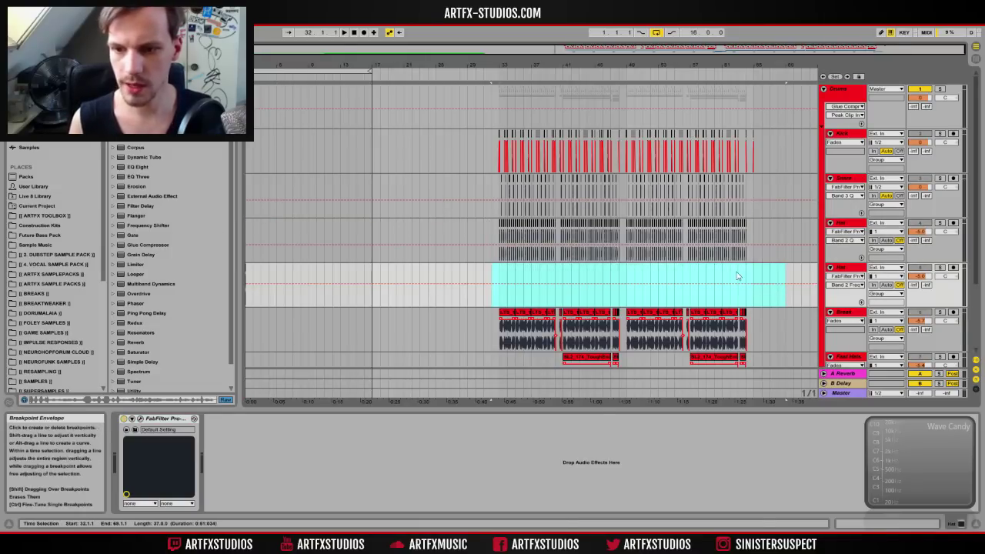
{"action": "left_click", "coordinate": [253, 276]}
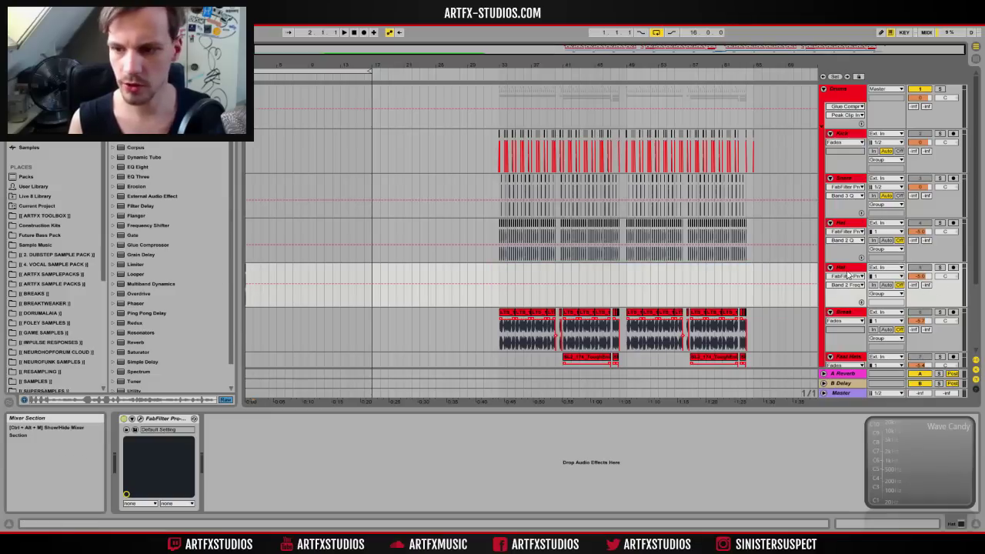
Step: Set the duplicate Hat track's reverb send to -30 dB and lower its track volume
{"action": "left_click", "coordinate": [913, 284]}
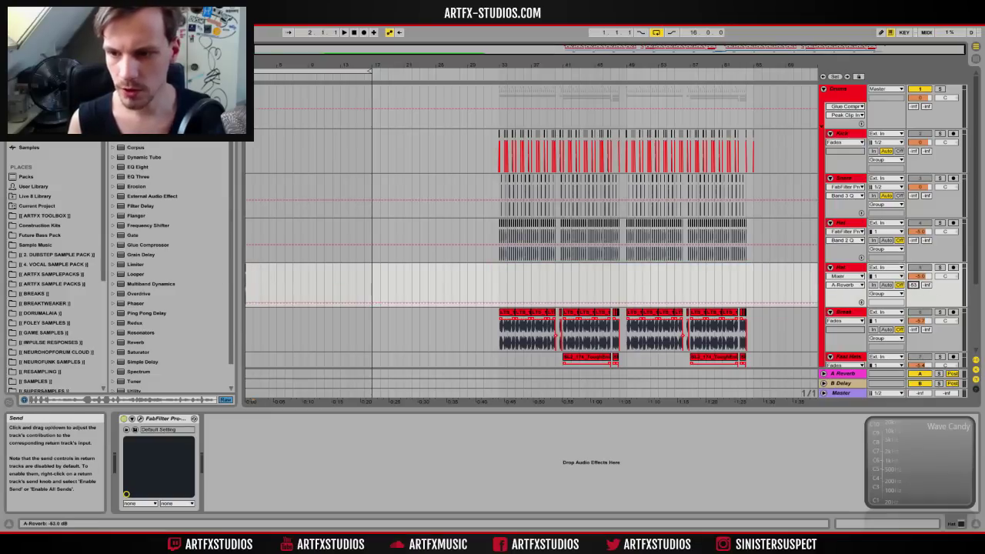
{"action": "left_click_drag", "start_coordinate": [913, 285], "coordinate": [913, 279]}
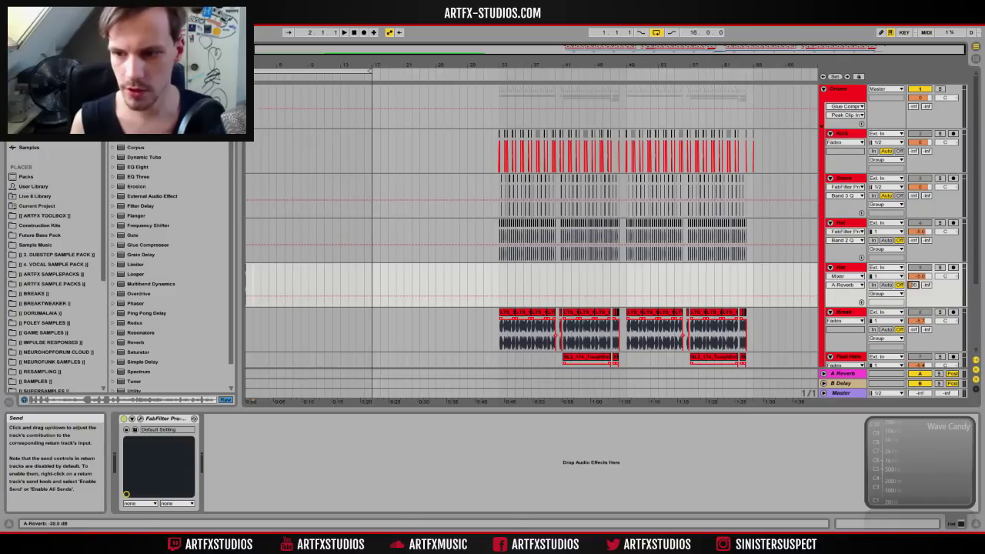
{"action": "left_click", "coordinate": [920, 275]}
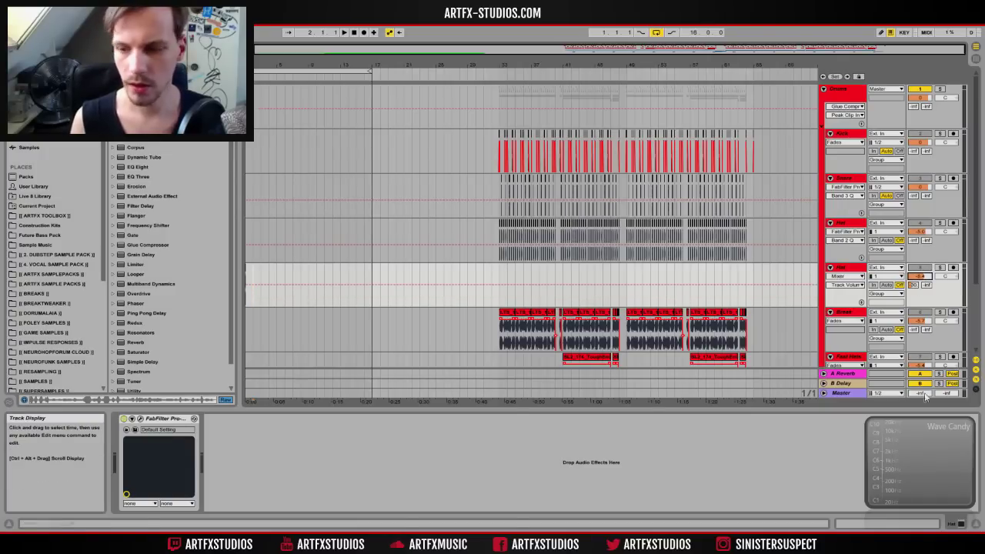
Step: Build a four-bar hat pattern on the duplicate track by copying the bar 1 hit to 2.1, 2.4, 3.1 and 4.1
{"action": "left_click_drag", "start_coordinate": [255, 66], "coordinate": [254, 166]}
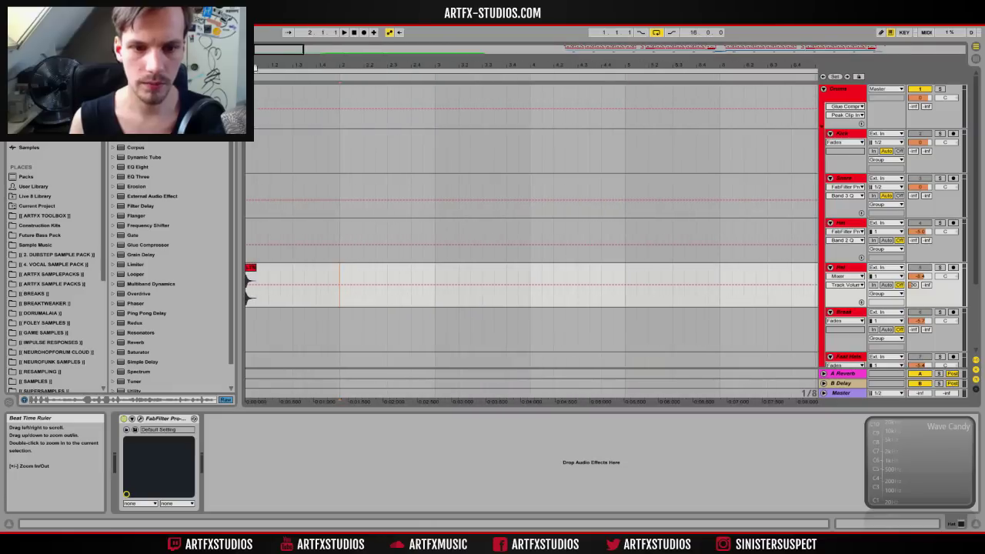
{"action": "left_click", "coordinate": [255, 268]}
{"action": "left_click_drag", "start_coordinate": [254, 268], "coordinate": [345, 269]}
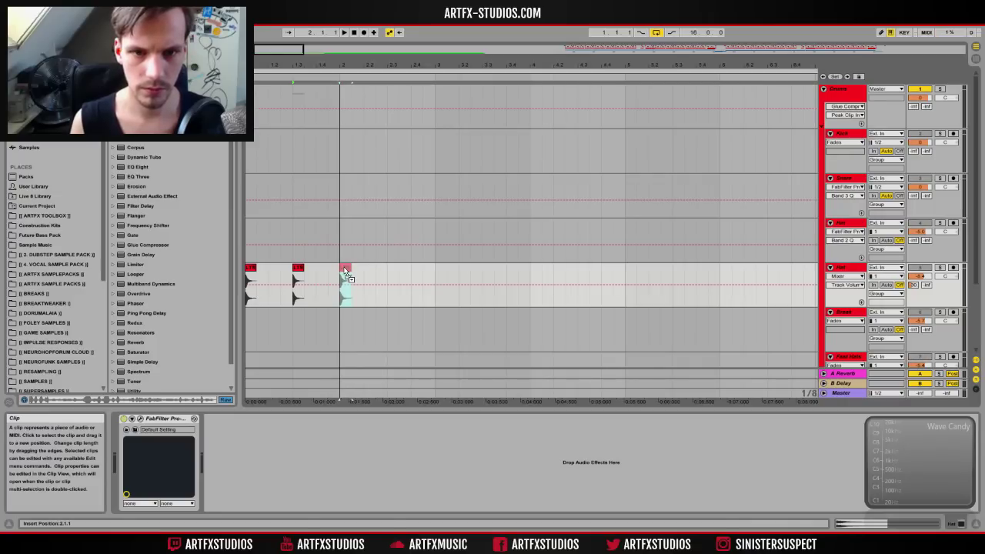
{"action": "left_click_drag", "start_coordinate": [344, 271], "coordinate": [345, 270]}
{"action": "left_click", "coordinate": [250, 273]}
{"action": "key", "text": "space"}
{"action": "left_click", "coordinate": [346, 281]}
{"action": "left_click_drag", "start_coordinate": [375, 281], "coordinate": [535, 276]}
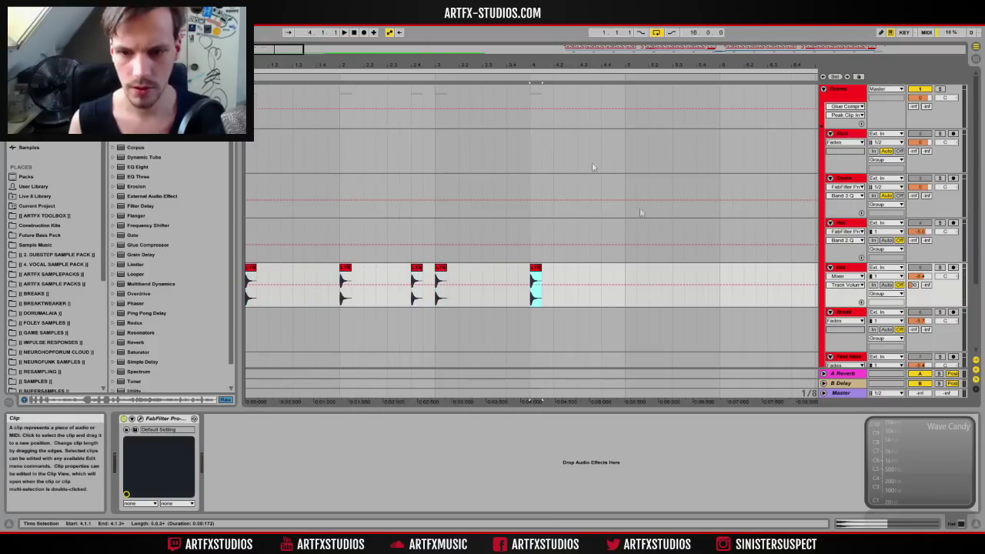
Step: Repeat the four-bar hat pattern three times so it fills the intro up to bar 17
{"action": "left_click_drag", "start_coordinate": [523, 62], "coordinate": [324, 61]}
{"action": "left_click_drag", "start_coordinate": [357, 275], "coordinate": [230, 278]}
{"action": "key", "text": "ctrl+d"}
{"action": "key", "text": "ctrl+d"}
{"action": "key", "text": "ctrl+d"}
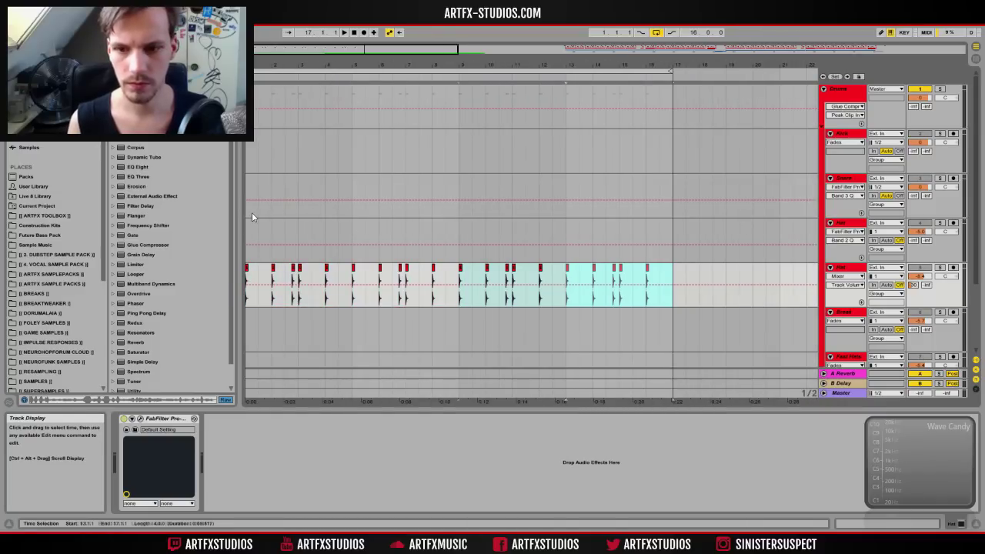
{"action": "left_click_drag", "start_coordinate": [334, 65], "coordinate": [284, 65]}
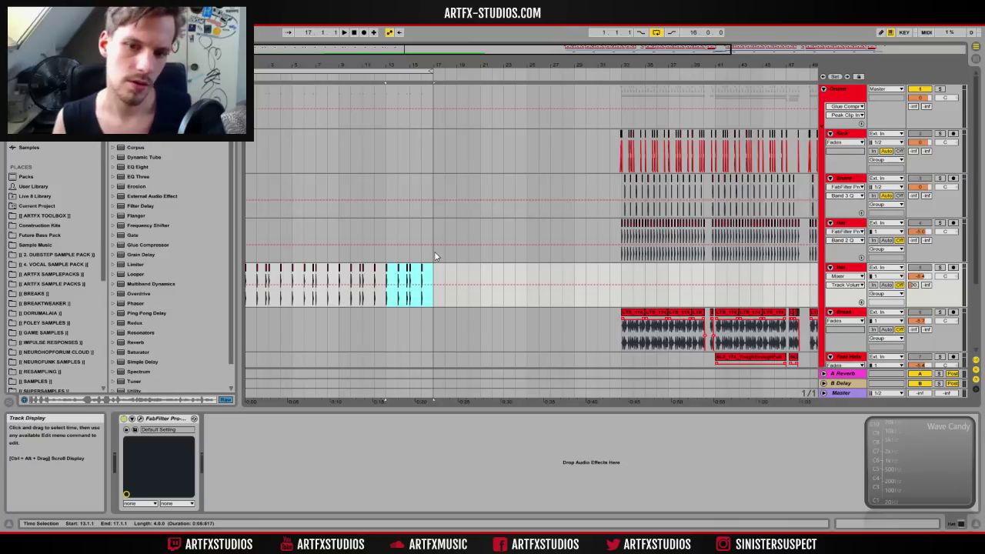
{"action": "key", "text": "ctrl+d"}
{"action": "key", "text": "ctrl+d"}
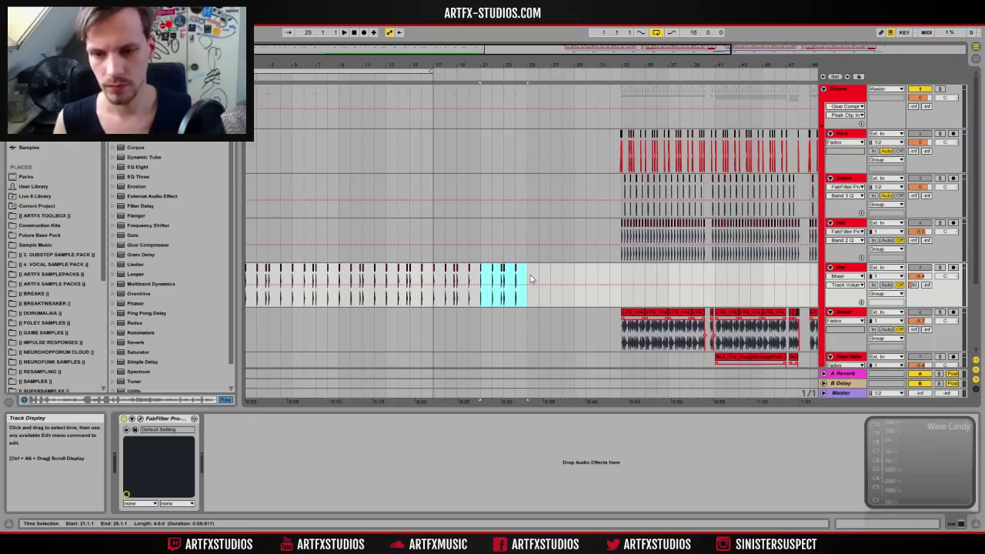
{"action": "left_click_drag", "start_coordinate": [530, 275], "coordinate": [443, 277]}
{"action": "key", "text": "Delete"}
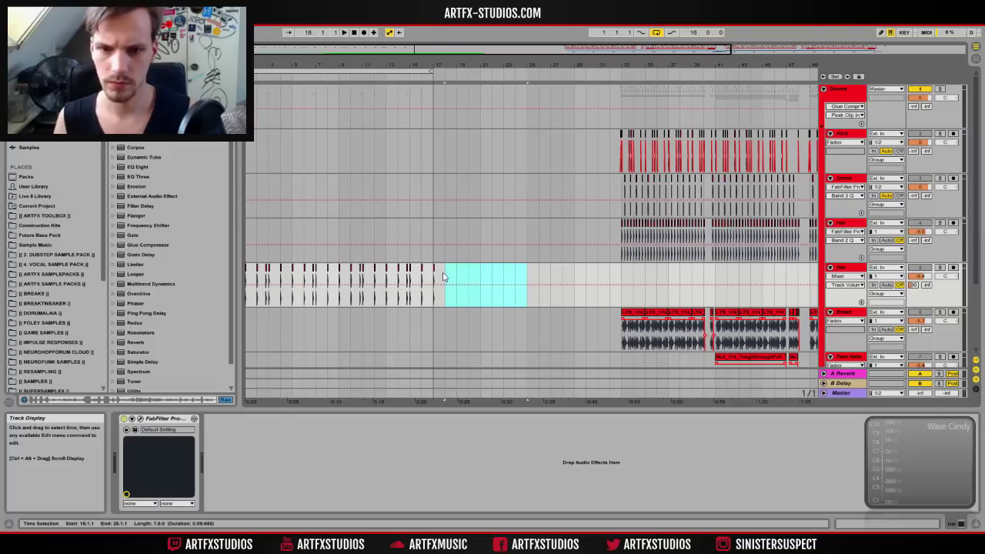
{"action": "left_click", "coordinate": [433, 276]}
{"action": "mouse_move", "coordinate": [442, 277]}
{"action": "left_mouse_down"}
{"action": "mouse_move", "coordinate": [423, 280]}
{"action": "mouse_move", "coordinate": [432, 285]}
{"action": "left_mouse_up"}
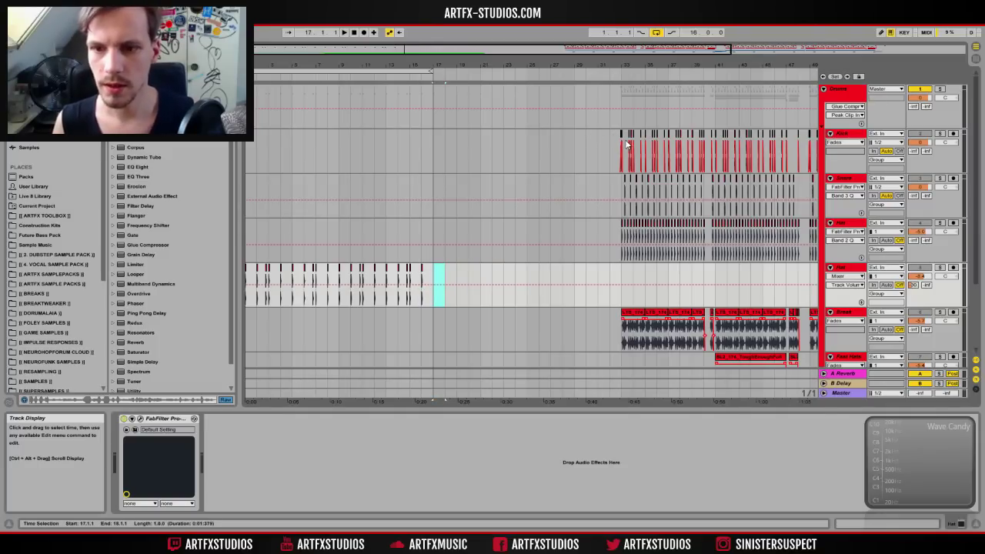
Step: Copy the first kick hit at bar 33 to bar 17 on the Kick track
{"action": "left_click_drag", "start_coordinate": [614, 144], "coordinate": [624, 151]}
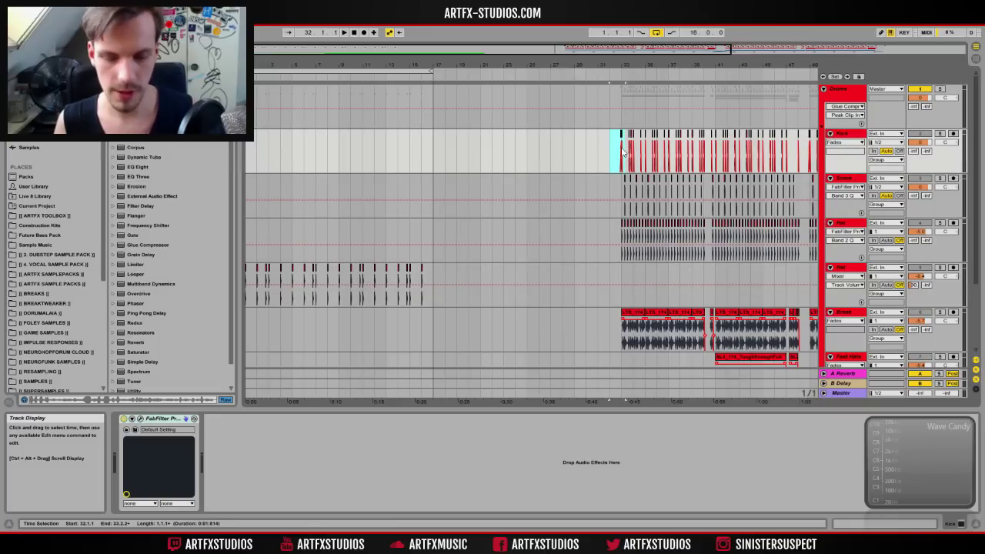
{"action": "left_click", "coordinate": [423, 152]}
{"action": "key", "text": "ctrl+v"}
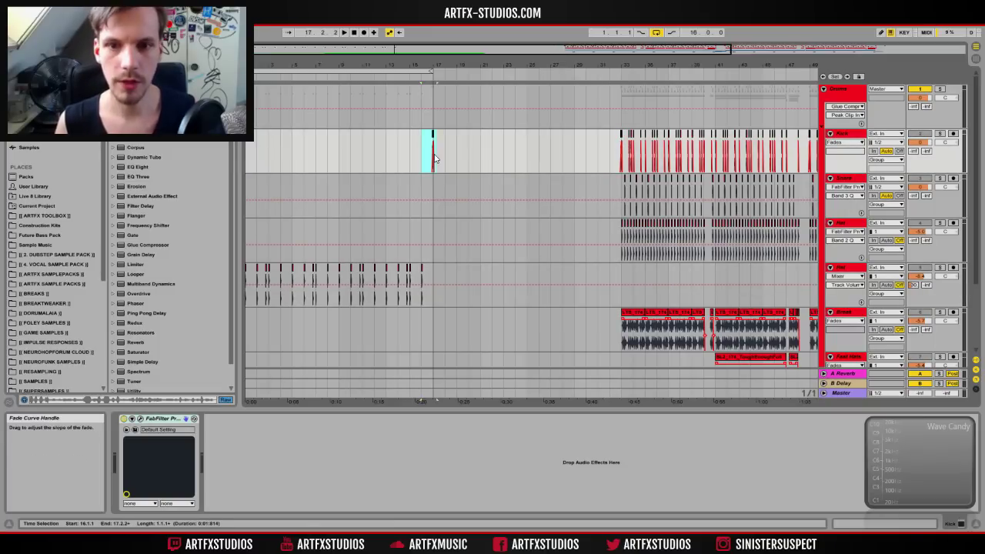
Step: Copy the bar 17 kick hit to bars 21, 25 and 29
{"action": "left_click_drag", "start_coordinate": [433, 66], "coordinate": [408, 102]}
{"action": "left_click_drag", "start_coordinate": [413, 146], "coordinate": [400, 146]}
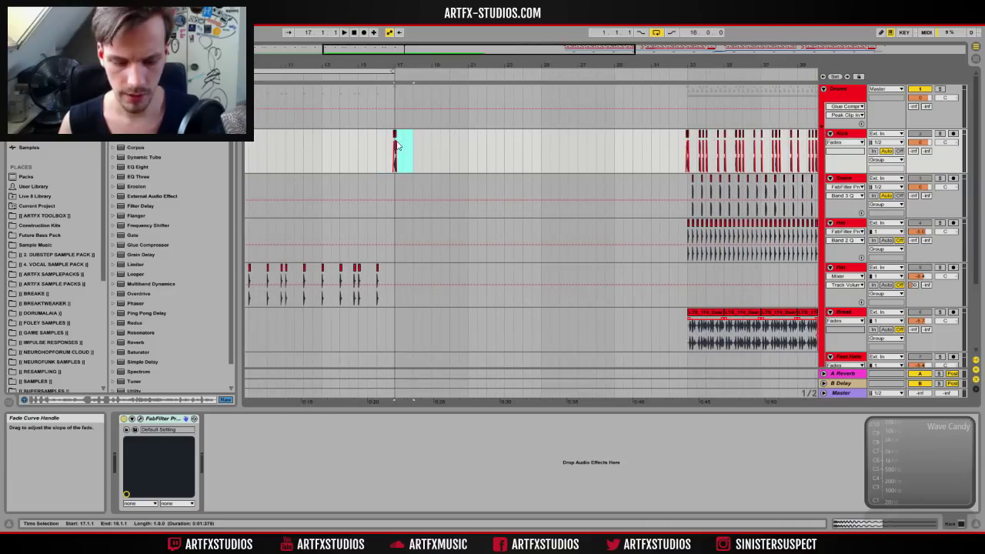
{"action": "left_click", "coordinate": [471, 145]}
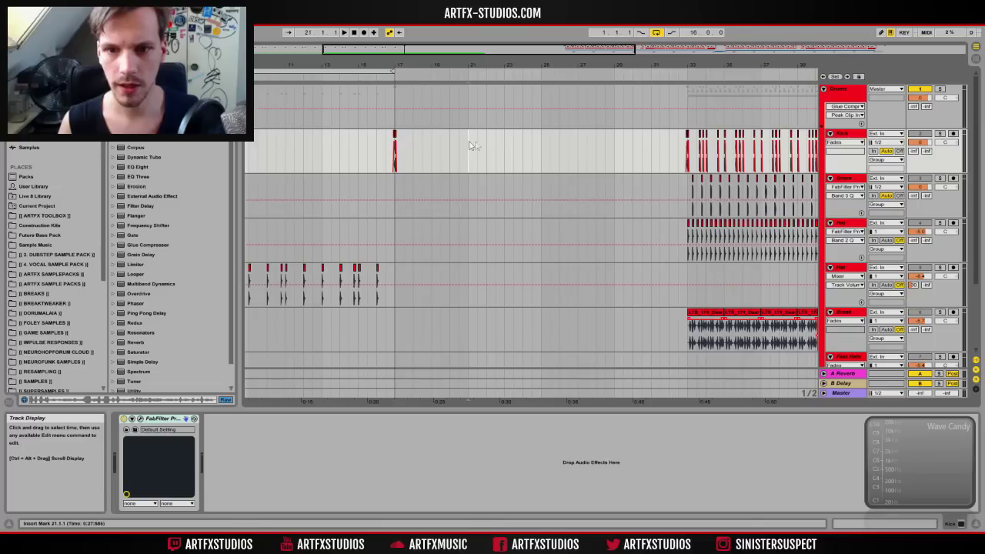
{"action": "key", "text": "shift+Right"}
{"action": "left_click", "coordinate": [615, 148]}
{"action": "key", "text": "ctrl+v"}
{"action": "left_click_drag", "start_coordinate": [402, 144], "coordinate": [376, 140]}
{"action": "left_click", "coordinate": [523, 151]}
{"action": "key", "text": "ctrl+v"}
{"action": "left_click", "coordinate": [531, 148]}
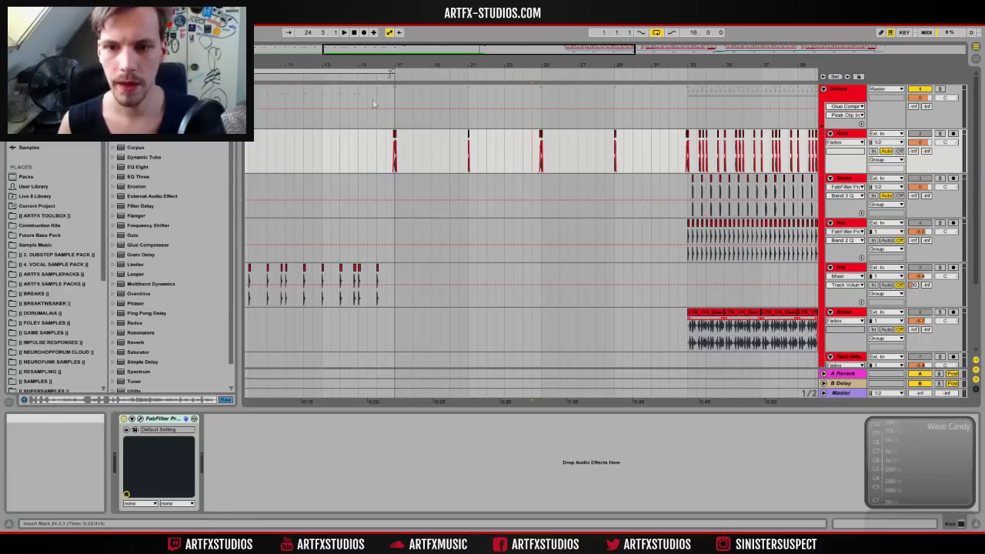
Step: Fold all the individual tracks inside the drum group
{"action": "left_click_drag", "start_coordinate": [401, 65], "coordinate": [401, 46]}
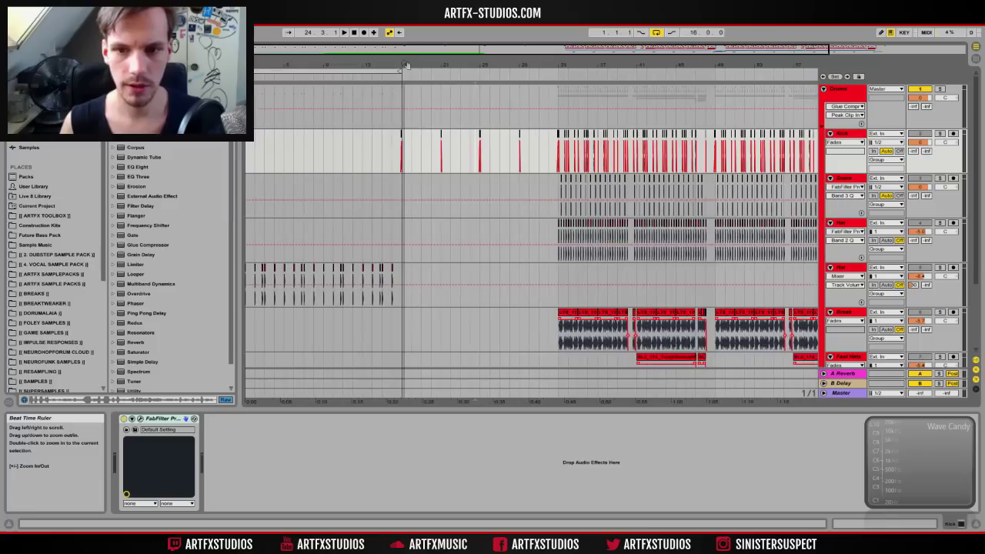
{"action": "left_click", "coordinate": [829, 267]}
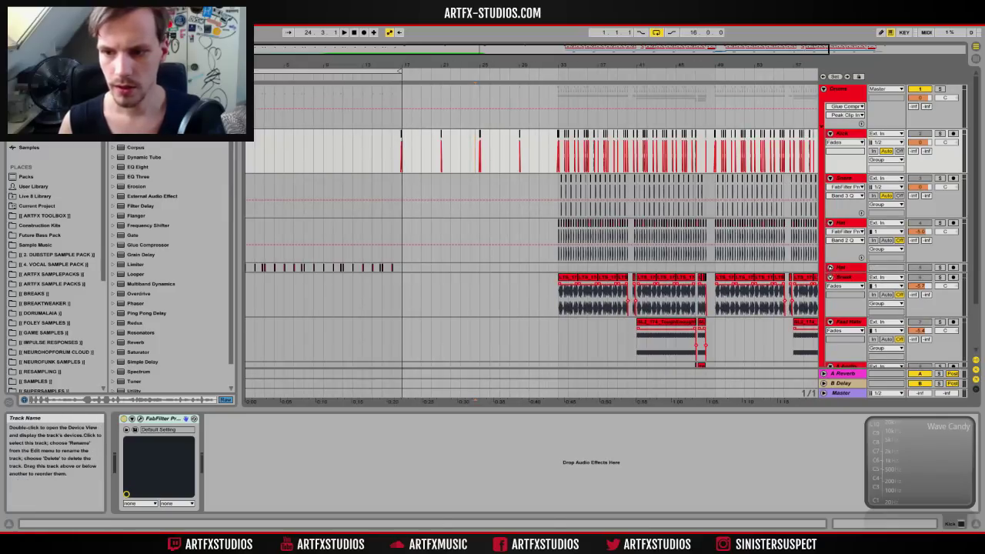
{"action": "left_click", "coordinate": [830, 277]}
{"action": "left_click", "coordinate": [829, 287]}
{"action": "left_click", "coordinate": [829, 296]}
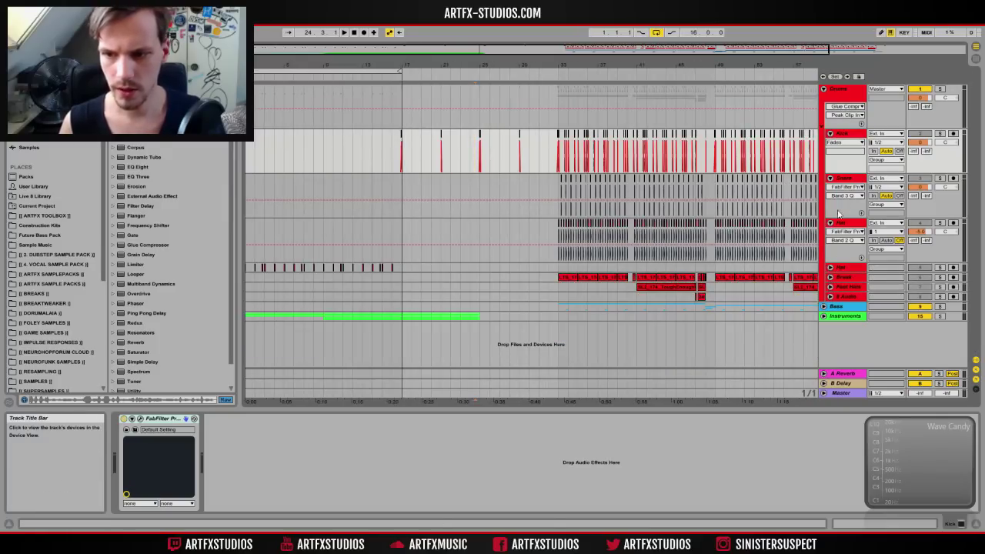
{"action": "left_click", "coordinate": [829, 222]}
{"action": "left_click", "coordinate": [829, 179]}
{"action": "left_click", "coordinate": [830, 134]}
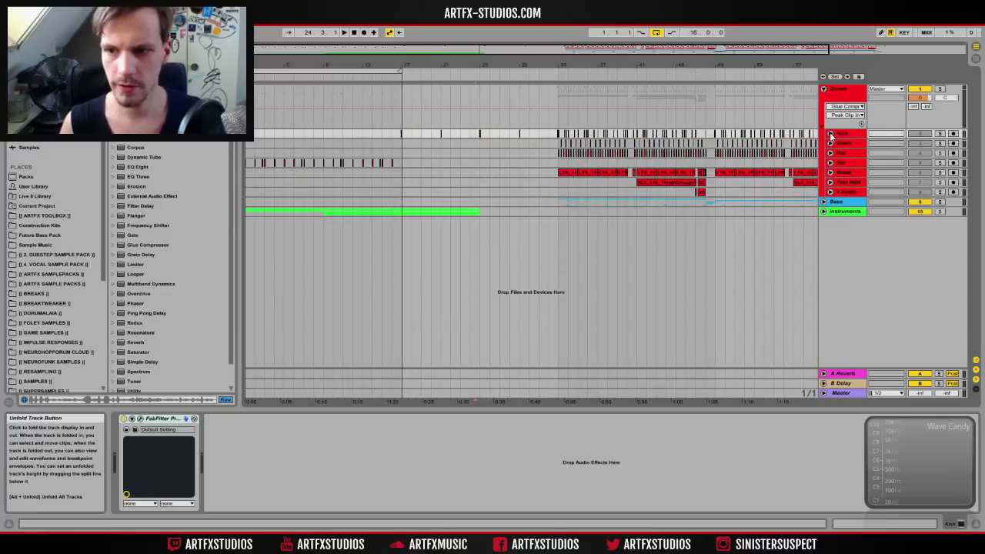
Step: Duplicate the Kick and Snare tracks inside the drum group
{"action": "left_click", "coordinate": [842, 144]}
{"action": "left_click", "coordinate": [846, 134]}
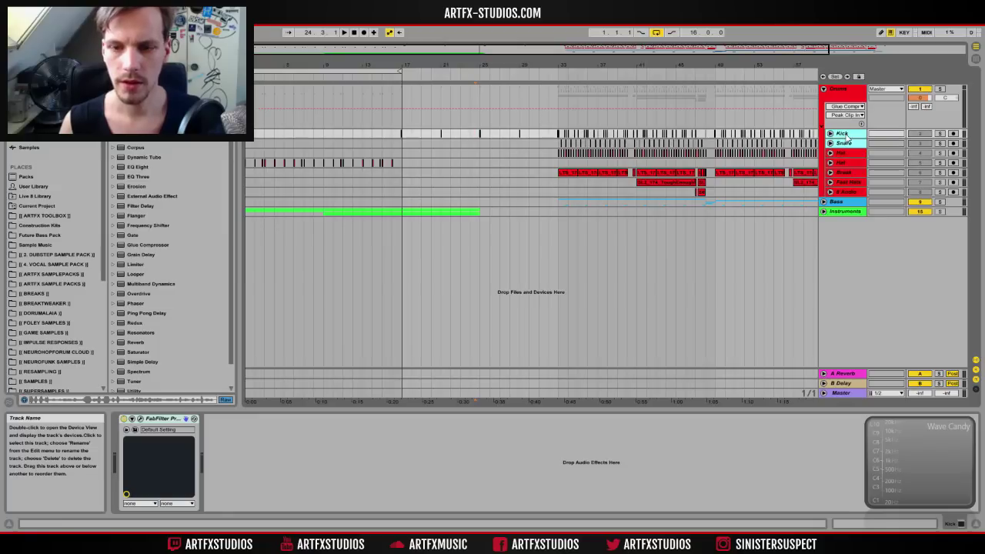
{"action": "right_click", "coordinate": [846, 135]}
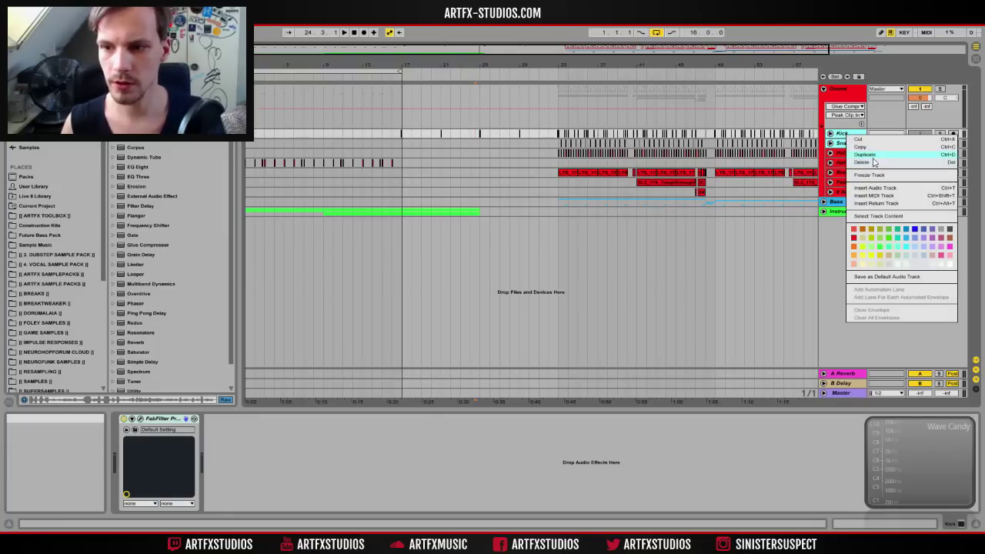
{"action": "left_click", "coordinate": [874, 161]}
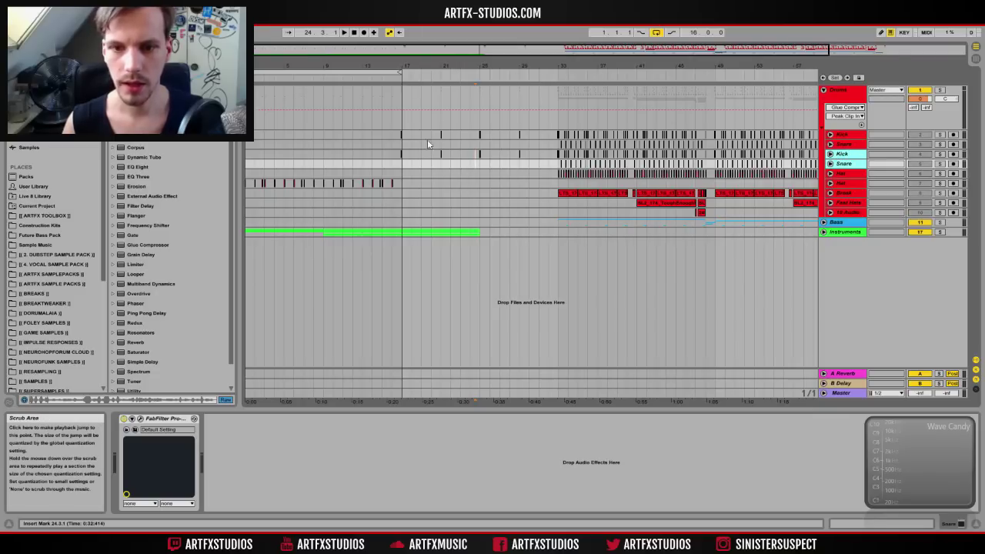
Step: Clear the duplicated Kick and Snare tracks from bar 16 to 31 and after the first half of bar 33
{"action": "left_click_drag", "start_coordinate": [447, 66], "coordinate": [408, 66]}
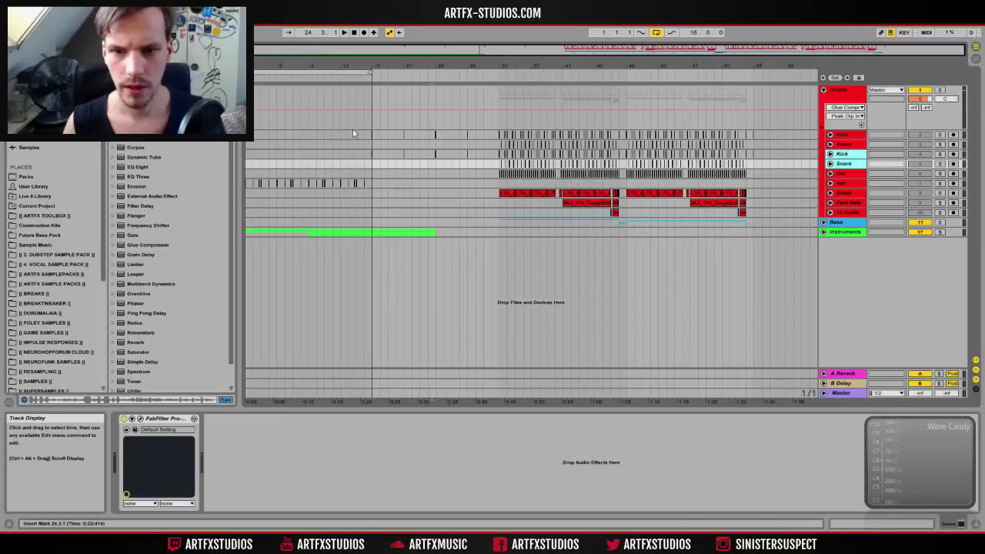
{"action": "left_click_drag", "start_coordinate": [364, 154], "coordinate": [479, 162]}
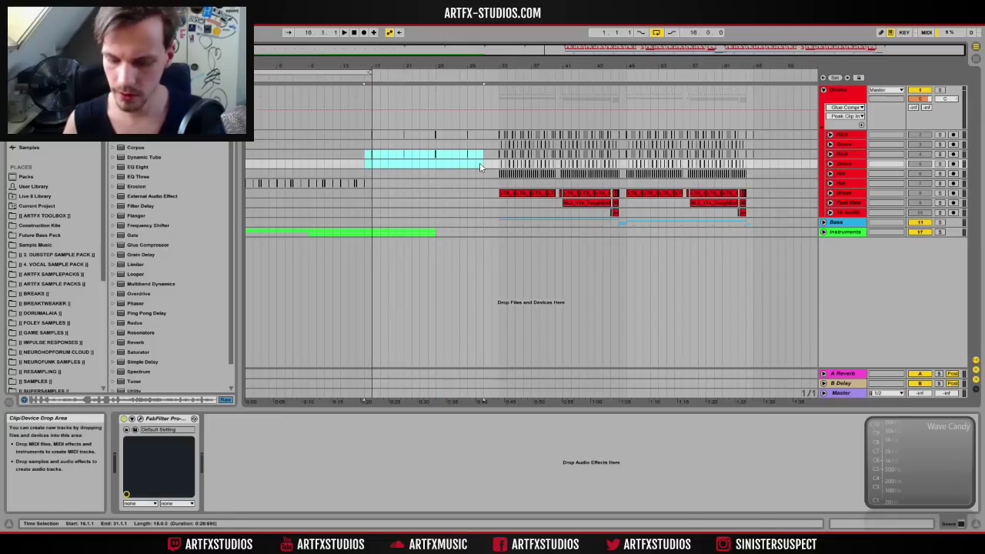
{"action": "left_click_drag", "start_coordinate": [769, 157], "coordinate": [508, 165]}
{"action": "key", "text": "Delete"}
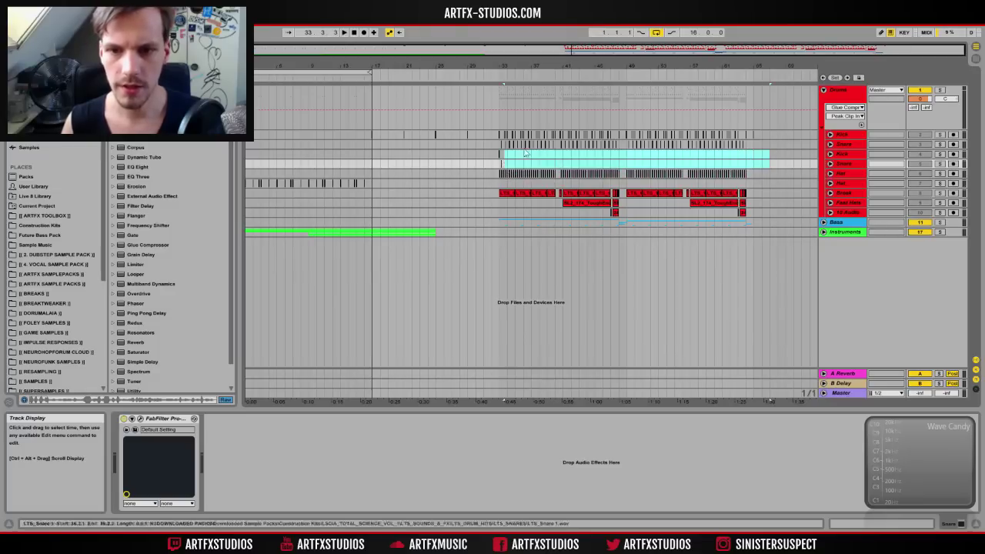
Step: Move the remaining kick and snare hits on the duplicated tracks from bar 33 to bar 1
{"action": "left_click_drag", "start_coordinate": [508, 158], "coordinate": [497, 167]}
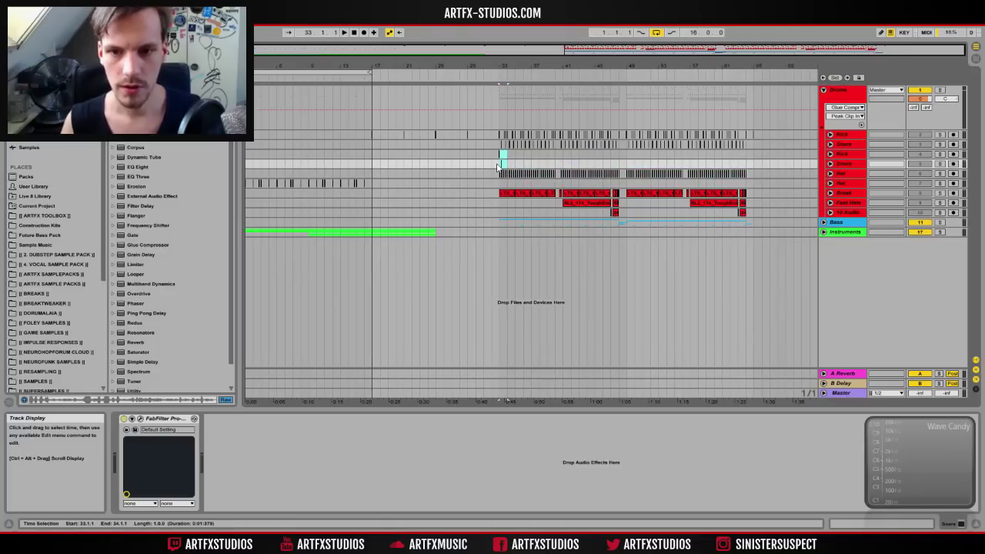
{"action": "left_click", "coordinate": [248, 156]}
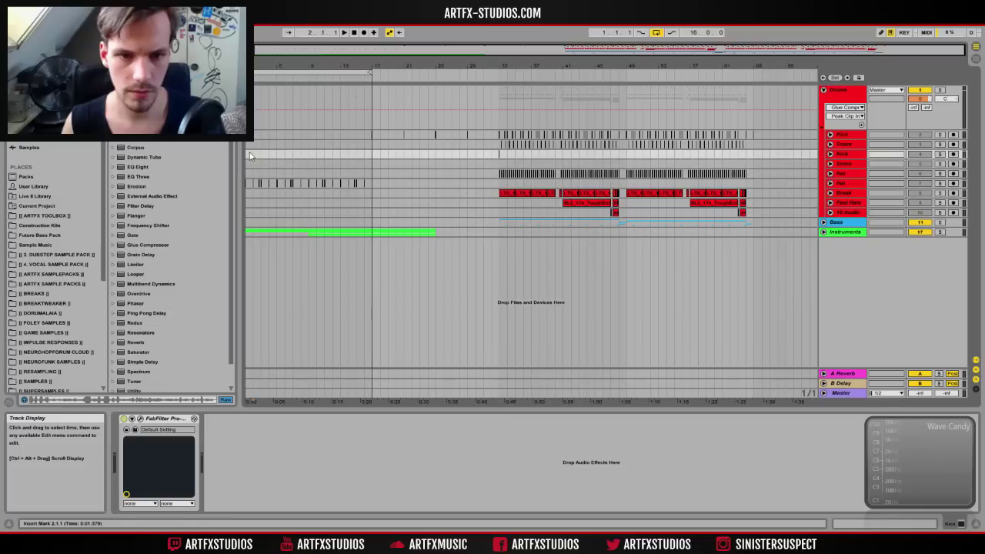
{"action": "left_click_drag", "start_coordinate": [250, 156], "coordinate": [252, 164]}
{"action": "left_click_drag", "start_coordinate": [505, 156], "coordinate": [490, 155]}
{"action": "key", "text": "Delete"}
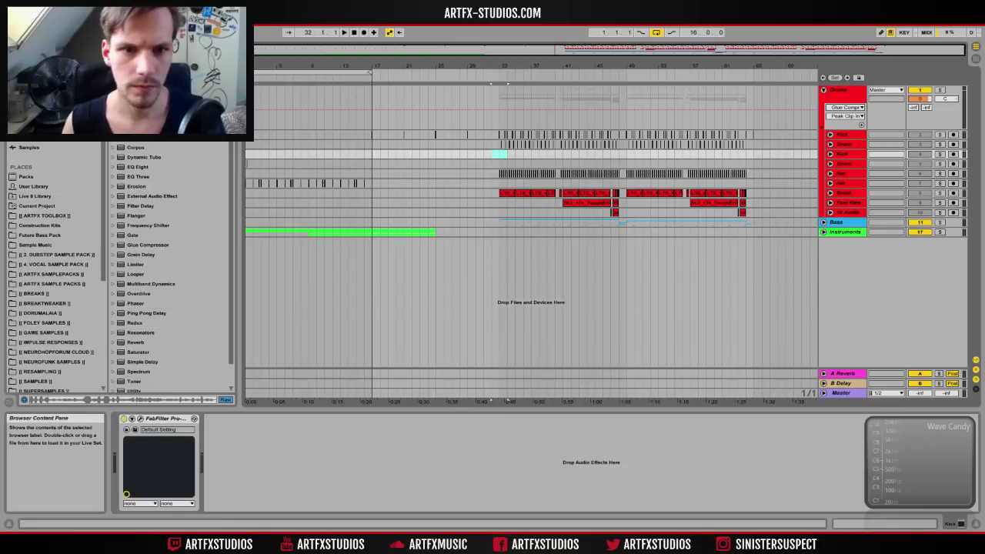
{"action": "left_click_drag", "start_coordinate": [271, 67], "coordinate": [270, 208]}
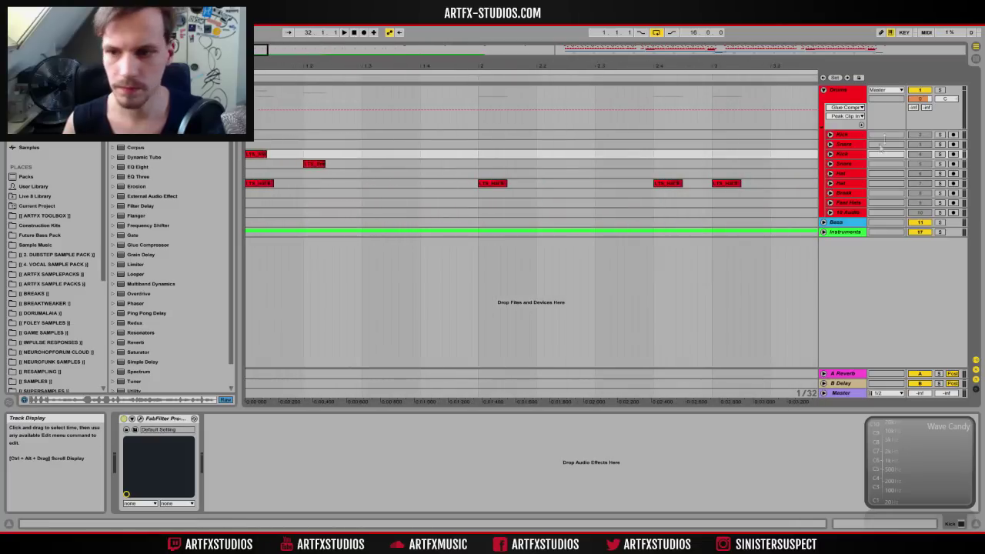
Step: Unfold the duplicated Kick and Snare tracks and insert an audio track below them named Intro Drum Mix, with monitoring set to In
{"action": "left_click", "coordinate": [849, 155]}
{"action": "left_click", "coordinate": [851, 164], "text": "shift"}
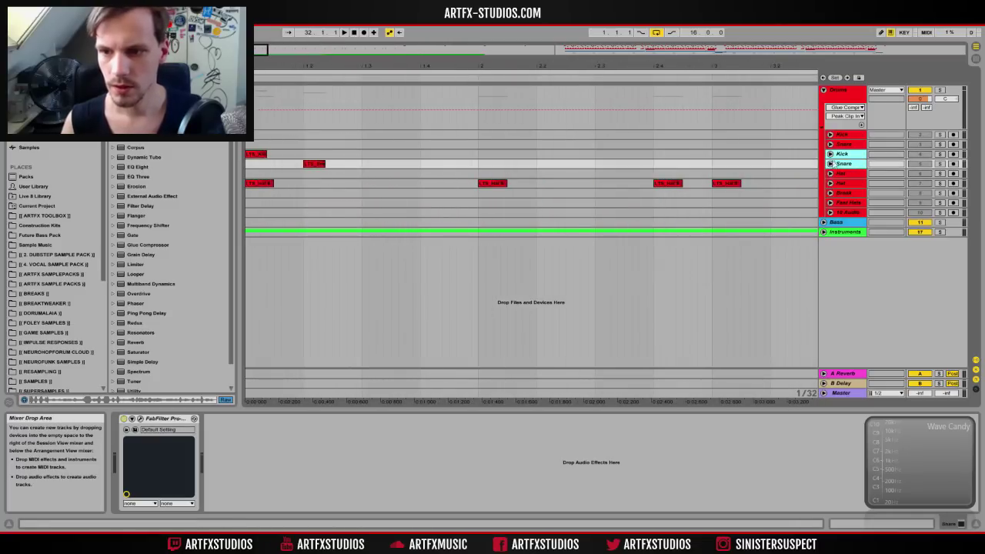
{"action": "left_click", "coordinate": [830, 164]}
{"action": "left_click_drag", "start_coordinate": [434, 66], "coordinate": [434, 19]}
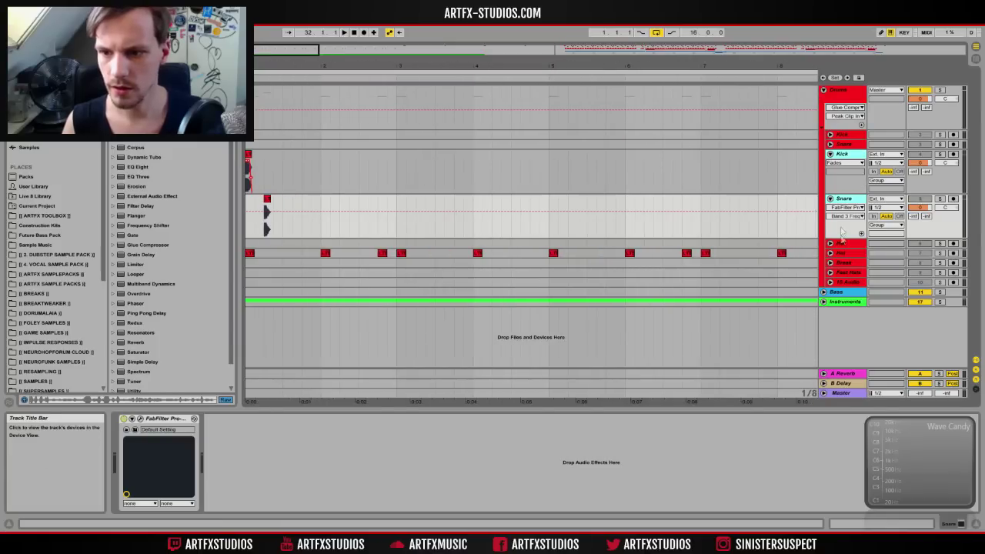
{"action": "right_click", "coordinate": [844, 200]}
{"action": "left_click", "coordinate": [885, 251]}
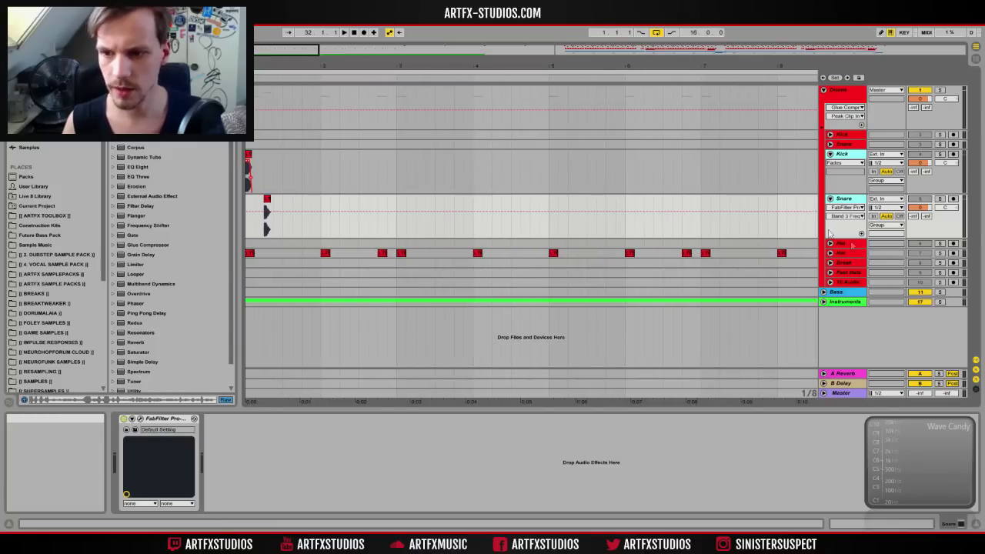
{"action": "key", "text": "ctrl+r"}
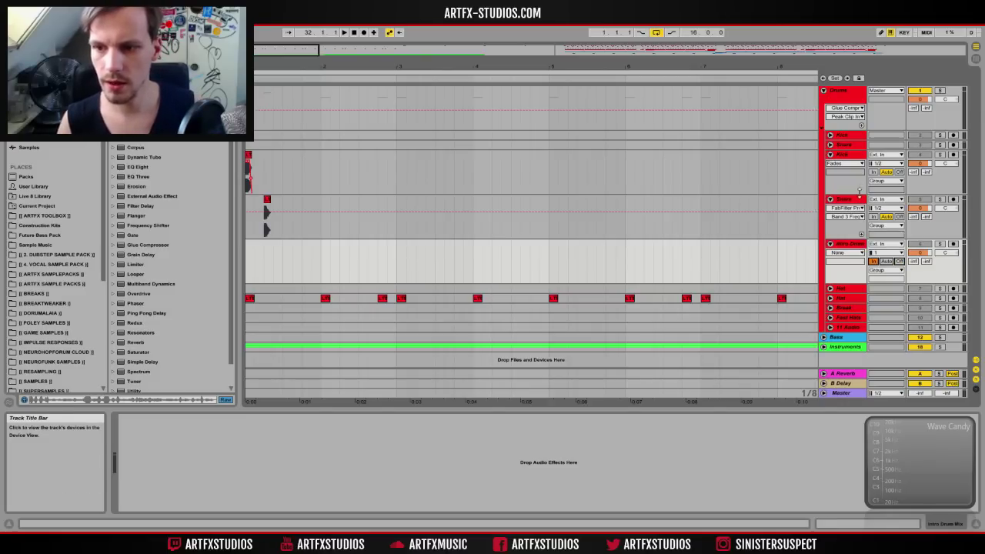
Step: Route the outputs of the duplicated Kick and Snare tracks to Intro Drum Mix and solo that track
{"action": "left_click", "coordinate": [859, 200]}
{"action": "left_click", "coordinate": [849, 157]}
{"action": "left_click", "coordinate": [886, 180]}
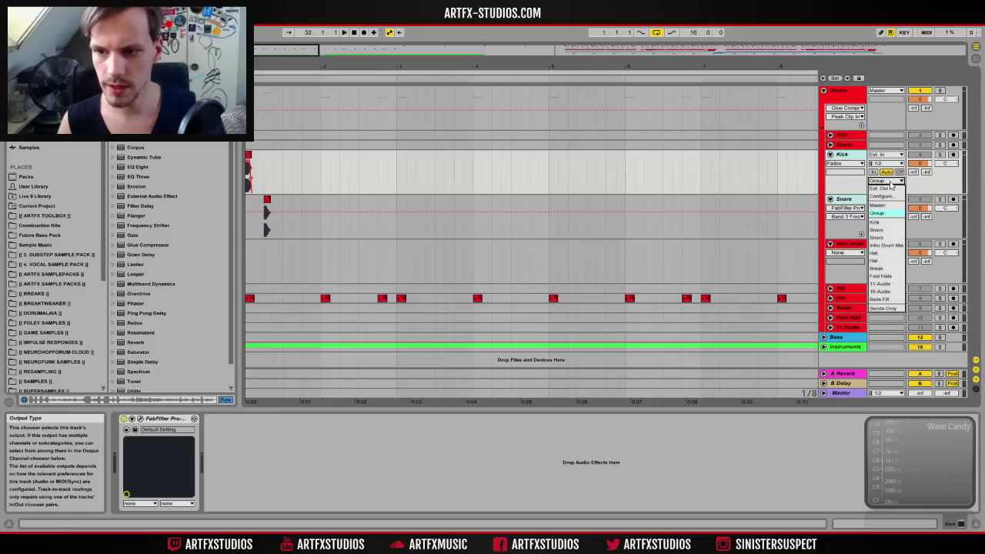
{"action": "left_click", "coordinate": [892, 247]}
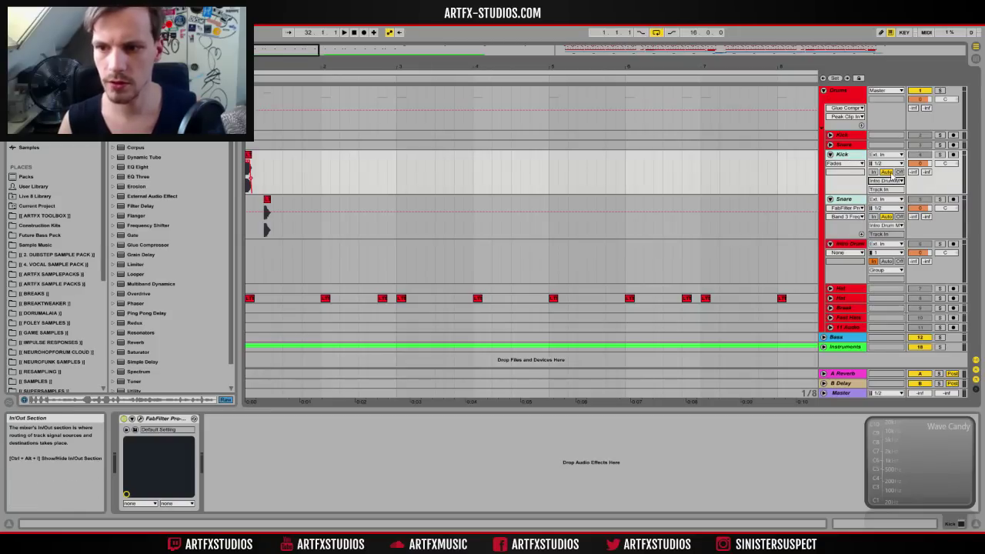
{"action": "left_click", "coordinate": [940, 244]}
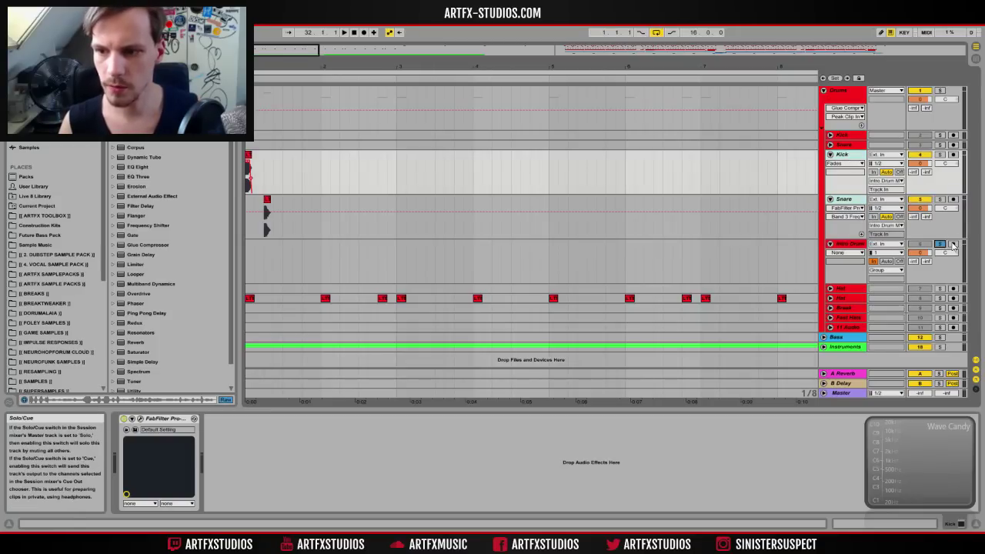
{"action": "left_click", "coordinate": [362, 248]}
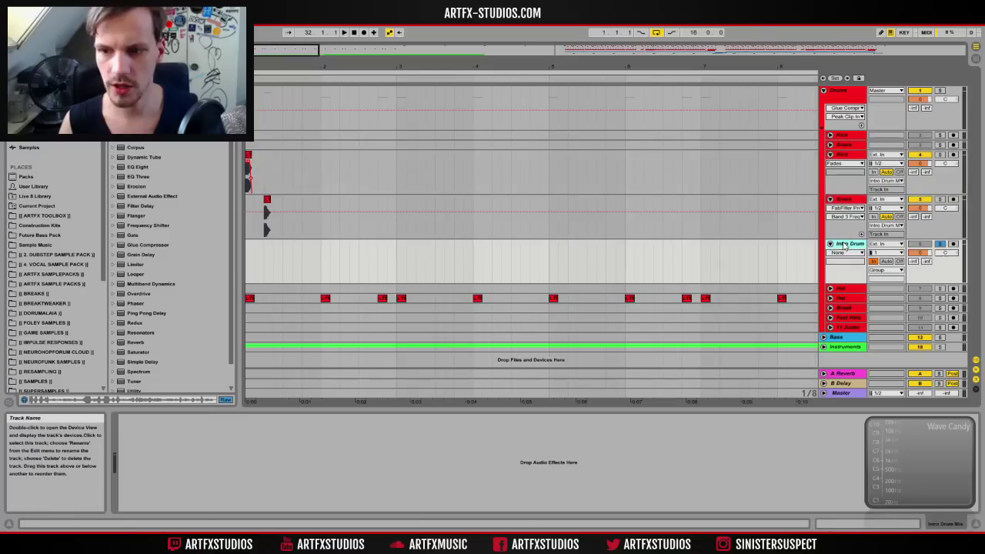
{"action": "left_click", "coordinate": [246, 248]}
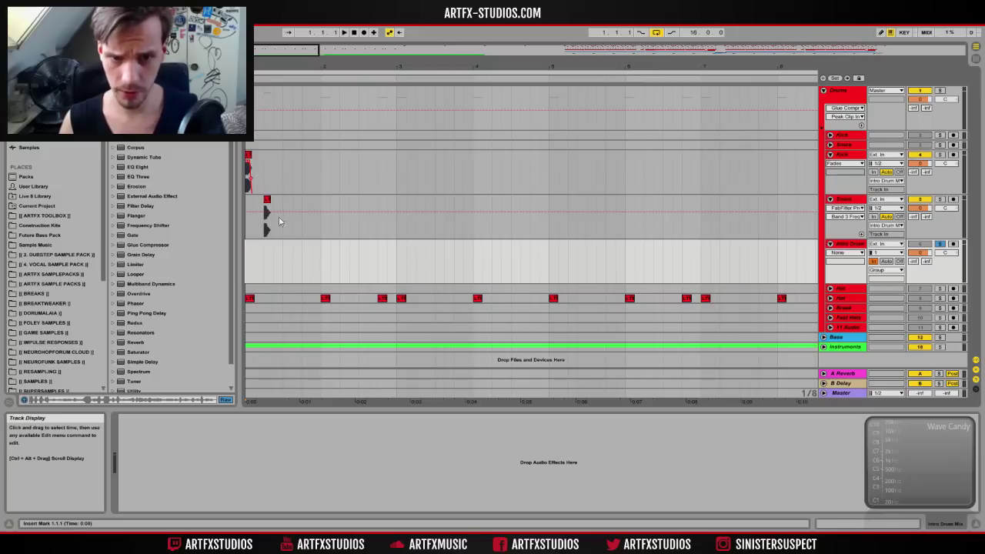
Step: Transpose the bar 1 kick and snare clips on the duplicated tracks up 12 semitones
{"action": "left_click_drag", "start_coordinate": [283, 209], "coordinate": [248, 165]}
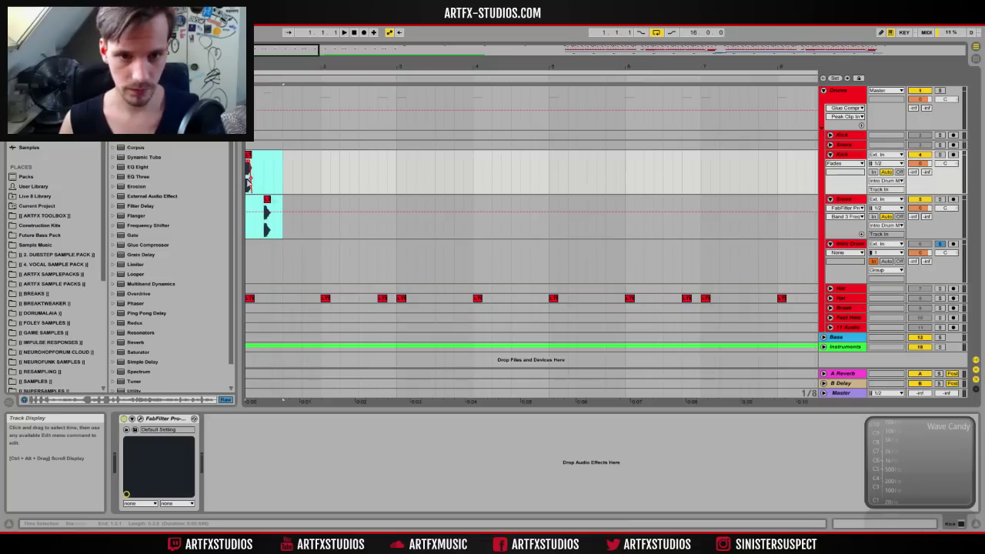
{"action": "key", "text": "shift+Tab"}
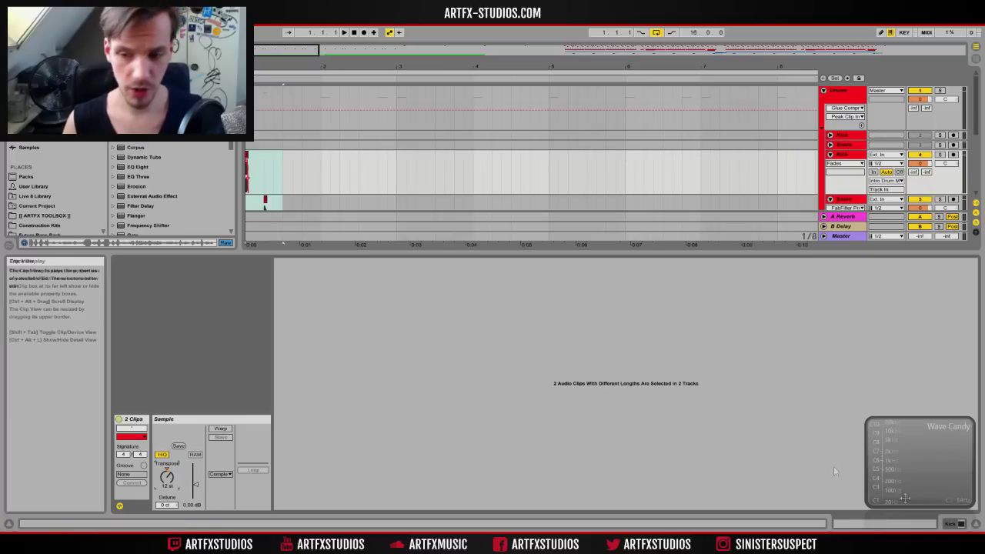
{"action": "left_click", "coordinate": [953, 524]}
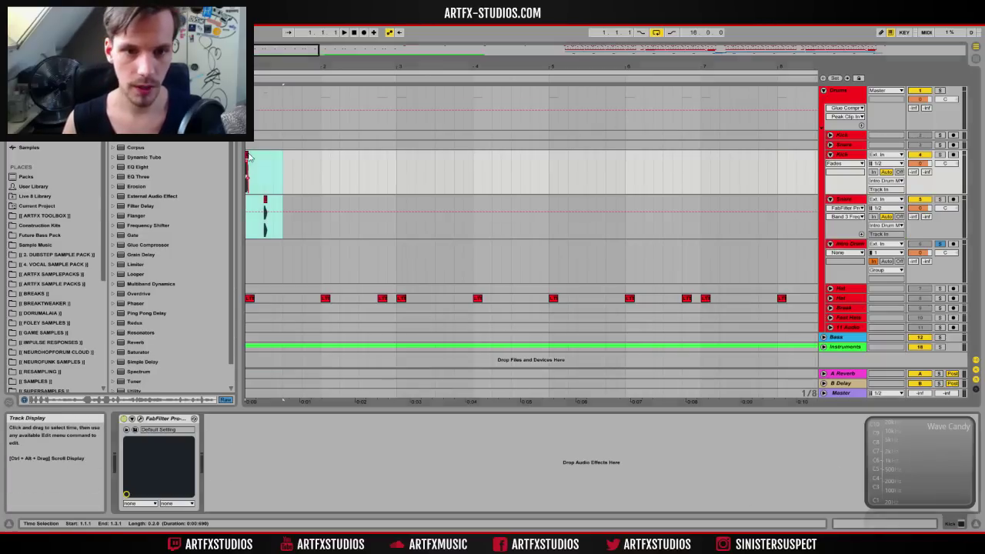
Step: Solo the duplicated Kick and add a low cut plus a high cut at about 13 kHz in its Pro-Q 2
{"action": "left_click", "coordinate": [250, 159]}
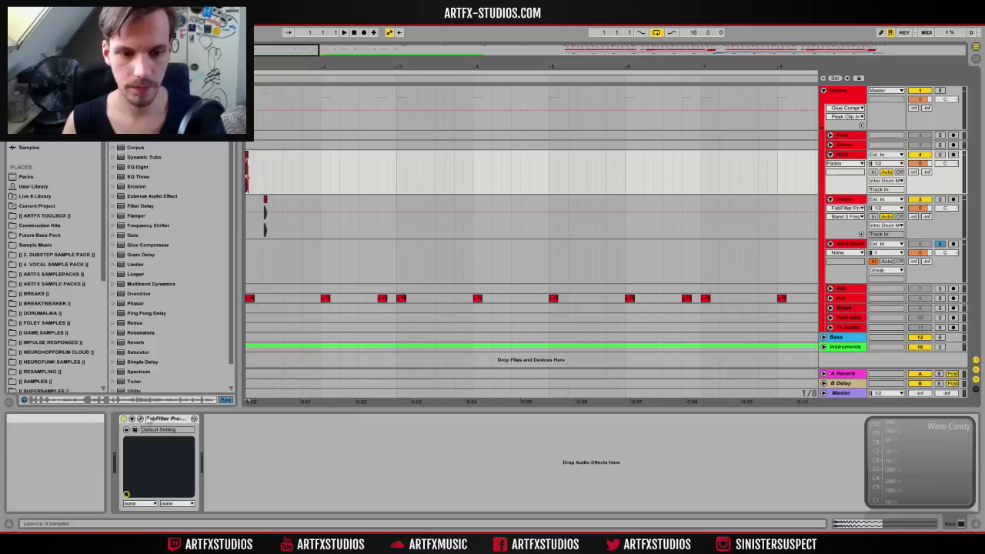
{"action": "left_click", "coordinate": [140, 418]}
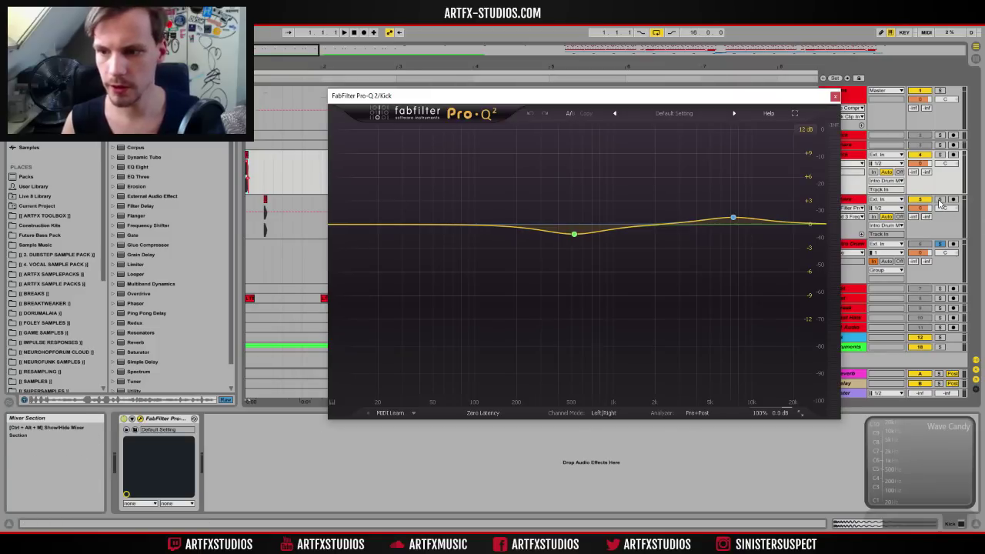
{"action": "left_click", "coordinate": [940, 154]}
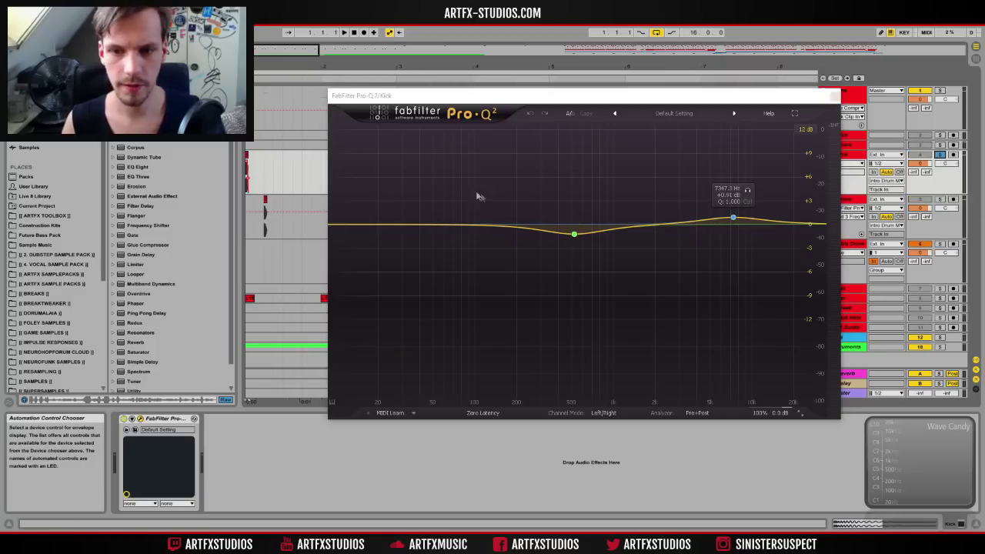
{"action": "key", "text": "space"}
{"action": "key", "text": "space"}
{"action": "key", "text": "space"}
{"action": "key", "text": "space"}
{"action": "left_click", "coordinate": [340, 225]}
{"action": "left_click_drag", "start_coordinate": [339, 226], "coordinate": [528, 234]}
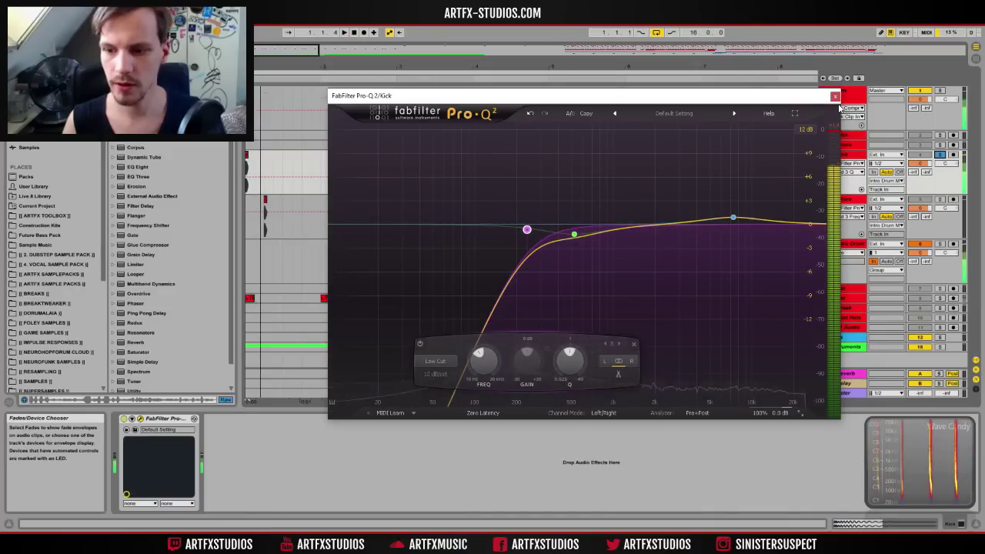
{"action": "left_click_drag", "start_coordinate": [820, 229], "coordinate": [767, 223]}
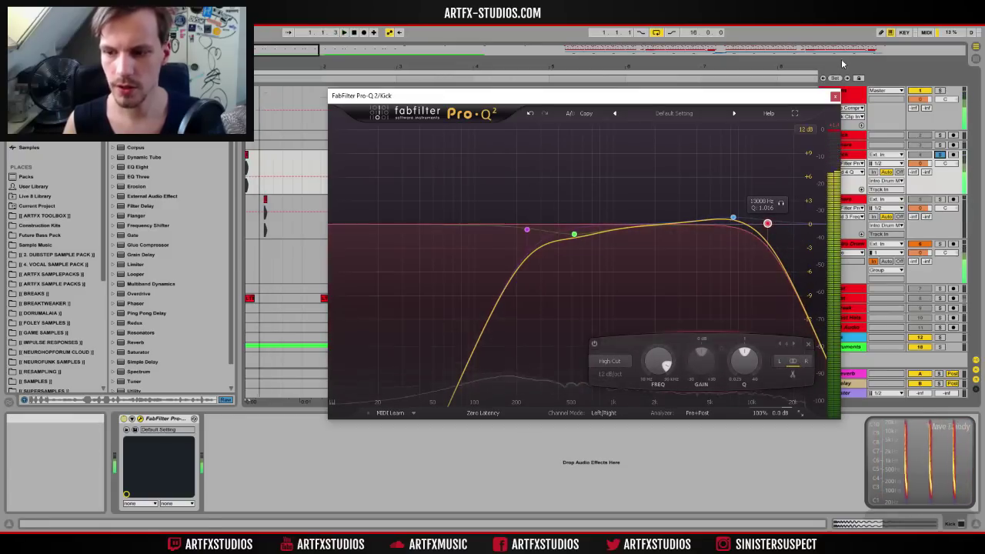
{"action": "left_click", "coordinate": [835, 96]}
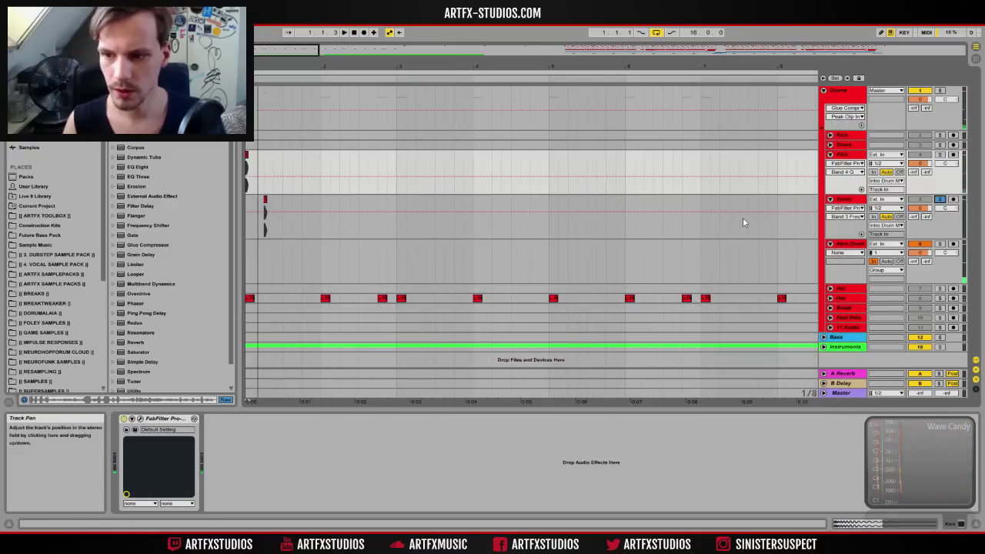
Step: In the duplicated Snare's Pro-Q 2, raise the low cut to about 476 Hz and add a high cut at about 11 kHz
{"action": "left_click", "coordinate": [263, 213]}
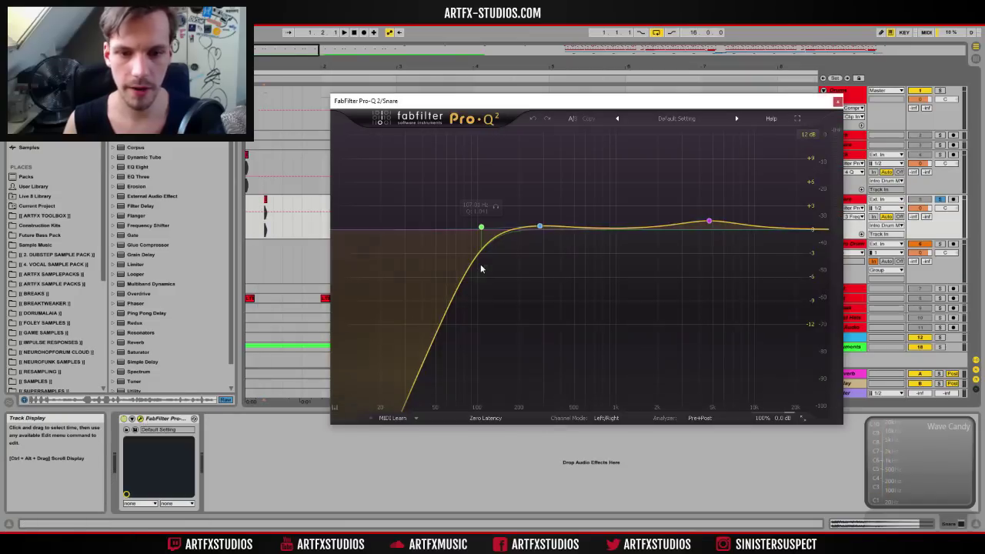
{"action": "left_click", "coordinate": [135, 428]}
{"action": "left_click_drag", "start_coordinate": [478, 225], "coordinate": [570, 238]}
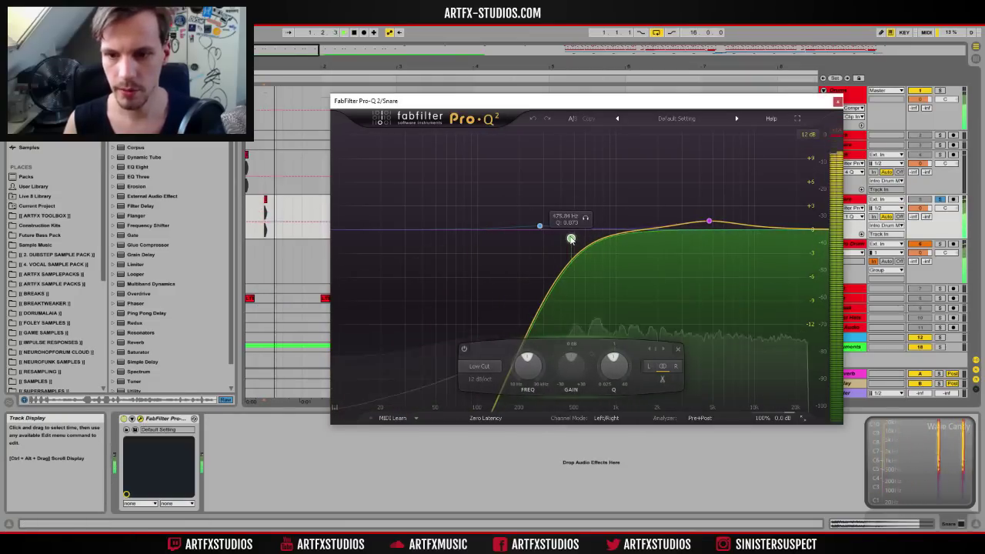
{"action": "left_click_drag", "start_coordinate": [819, 229], "coordinate": [762, 237]}
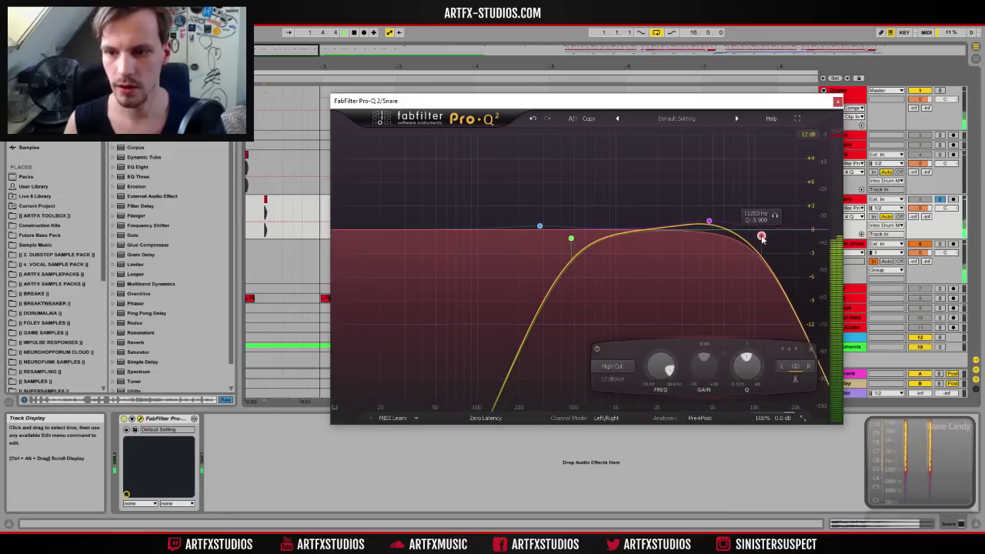
{"action": "left_click", "coordinate": [836, 101]}
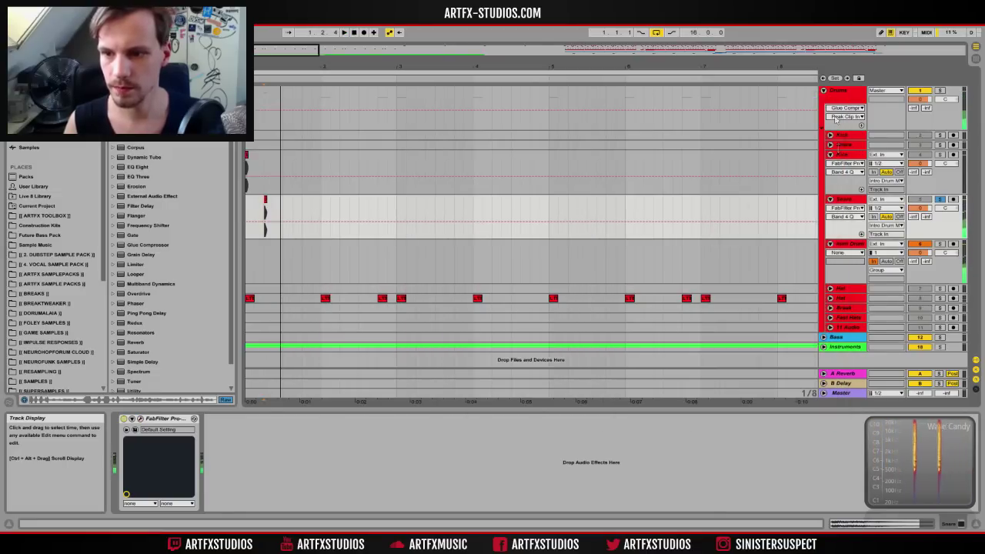
Step: Duplicate the half-bar kick and snare pattern in bar 1 and shift the second kick an eighth note later
{"action": "left_click", "coordinate": [848, 244]}
{"action": "left_click_drag", "start_coordinate": [284, 215], "coordinate": [248, 175]}
{"action": "key", "text": "ctrl+d"}
{"action": "left_click", "coordinate": [288, 161]}
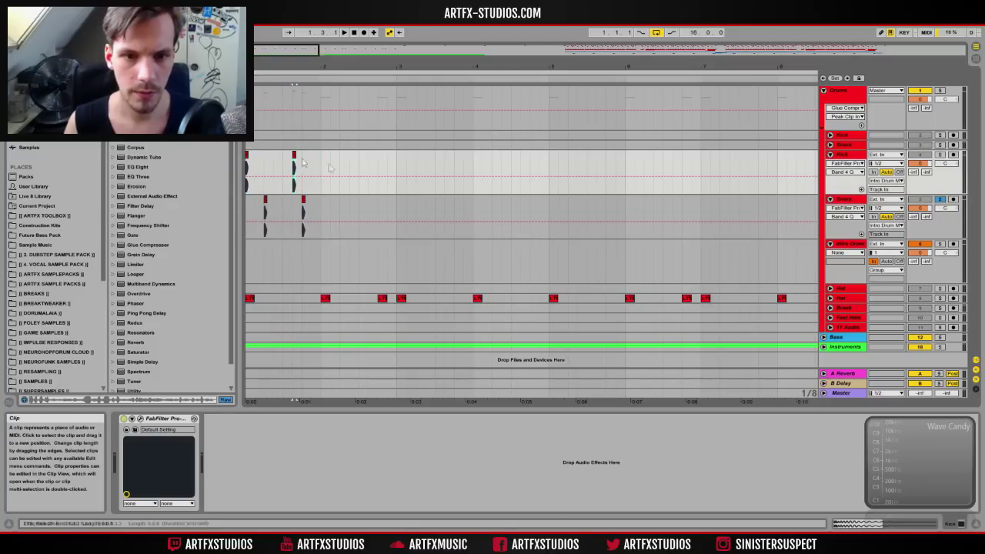
Step: Repeat the one-bar kick and snare pattern from bar 1 up to bar 17 on the duplicated tracks
{"action": "left_click_drag", "start_coordinate": [321, 169], "coordinate": [248, 226]}
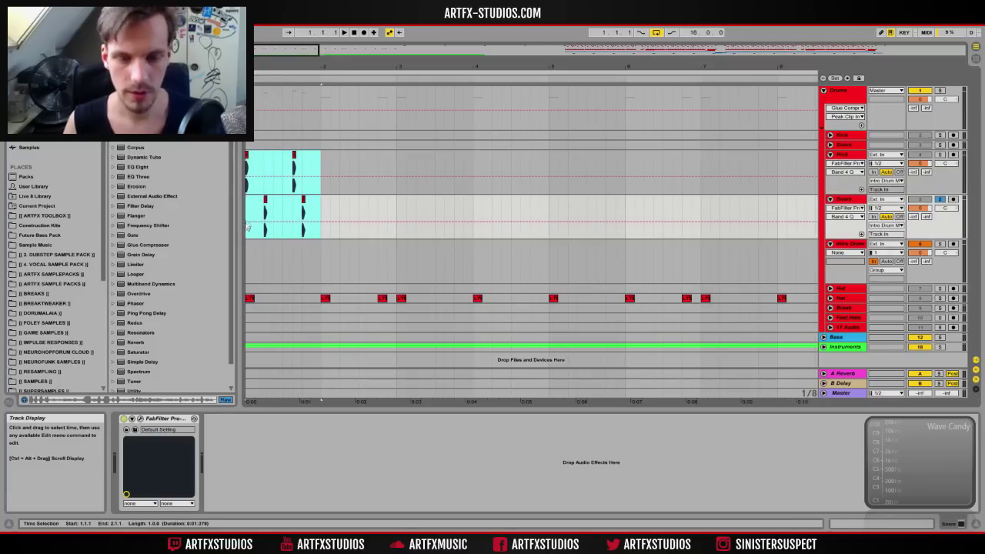
{"action": "key", "text": "ctrl+d"}
{"action": "key", "text": "ctrl+d"}
{"action": "key", "text": "ctrl+d"}
{"action": "left_click_drag", "start_coordinate": [267, 62], "coordinate": [267, 92]}
{"action": "key", "text": "ctrl+d"}
{"action": "key", "text": "ctrl+d"}
{"action": "key", "text": "ctrl+d"}
{"action": "key", "text": "ctrl+d"}
{"action": "key", "text": "ctrl+d"}
{"action": "key", "text": "ctrl+d"}
{"action": "key", "text": "ctrl+d"}
{"action": "key", "text": "ctrl+d"}
{"action": "key", "text": "ctrl+d"}
{"action": "key", "text": "ctrl+d"}
{"action": "key", "text": "ctrl+d"}
{"action": "key", "text": "ctrl+d"}
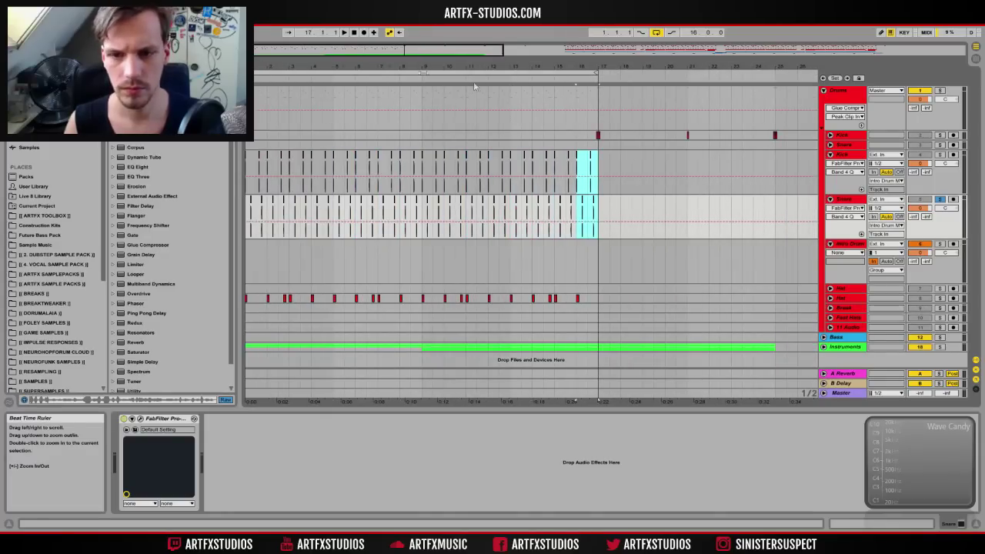
Step: Delete the final bar, from 16 to 17, of the repeated pattern on the duplicated Kick and Snare tracks
{"action": "left_click_drag", "start_coordinate": [571, 67], "coordinate": [570, 96]}
{"action": "left_click_drag", "start_coordinate": [601, 164], "coordinate": [641, 221]}
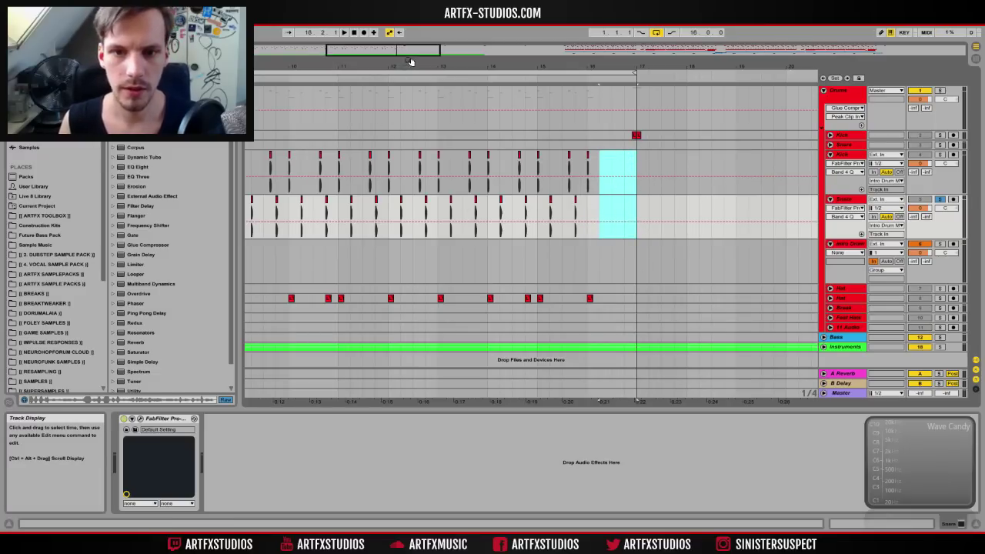
{"action": "left_click_drag", "start_coordinate": [410, 65], "coordinate": [410, 37]}
{"action": "left_click", "coordinate": [454, 139]}
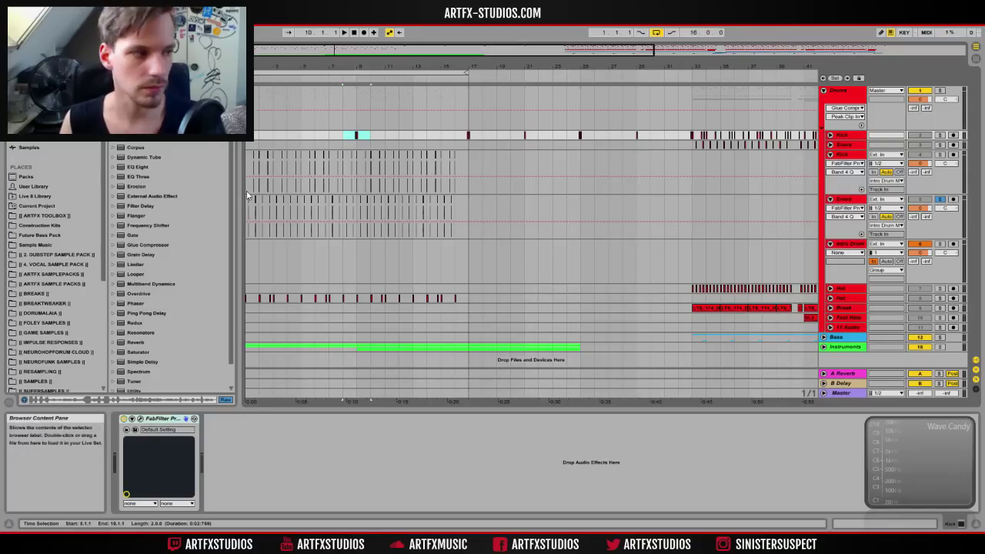
Step: Add a low-pass Auto Filter to the Intro Drum Mix track and set its frequency to about 1.5 kHz
{"action": "left_click", "coordinate": [862, 260]}
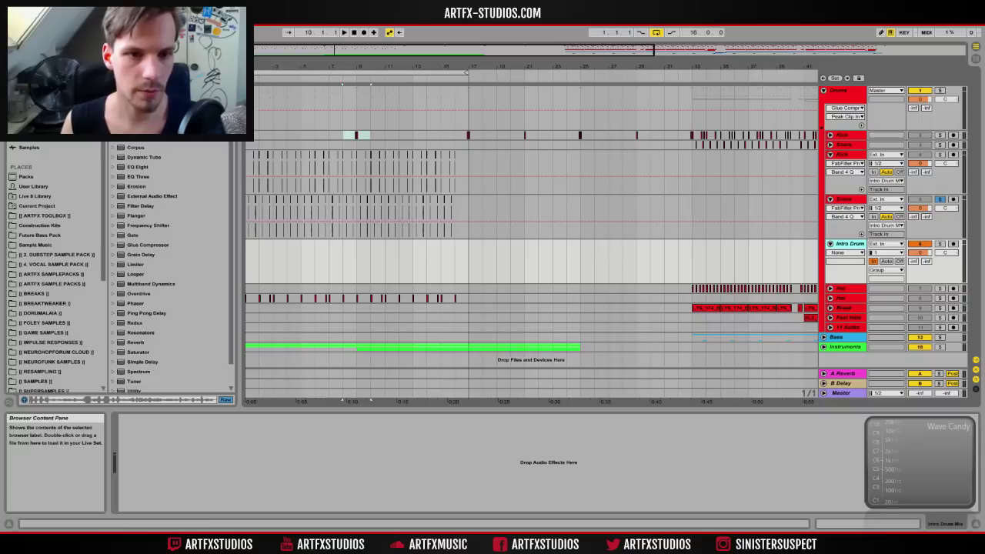
{"action": "left_click", "coordinate": [197, 443]}
{"action": "left_click_drag", "start_coordinate": [271, 451], "coordinate": [272, 485]}
Step: Automate the Intro Drum Mix filter frequency to rise steadily from bar 1 to about 19.9 kHz at bar 17 and hold that level after it
{"action": "left_click_drag", "start_coordinate": [248, 265], "coordinate": [463, 264]}
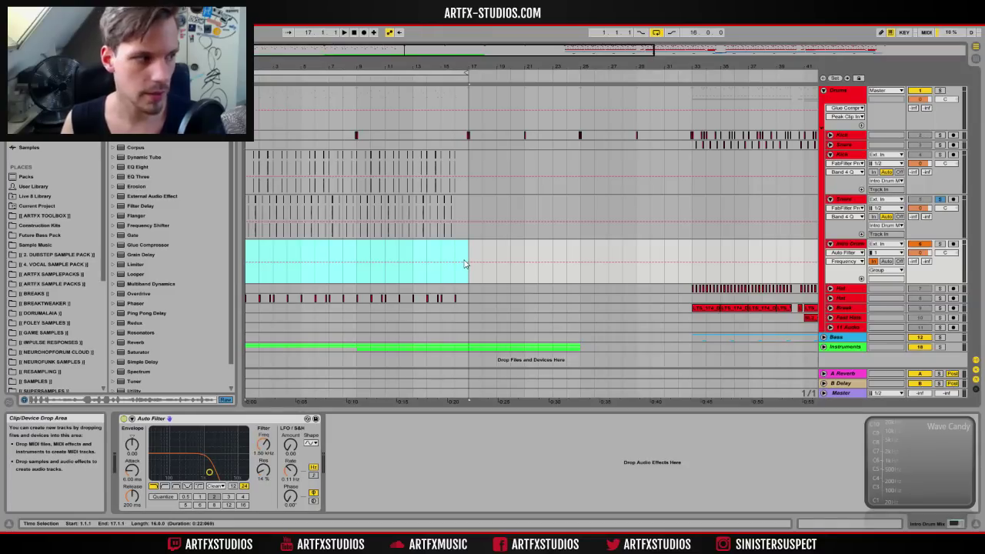
{"action": "left_click", "coordinate": [266, 452]}
{"action": "left_click_drag", "start_coordinate": [389, 263], "coordinate": [367, 252]}
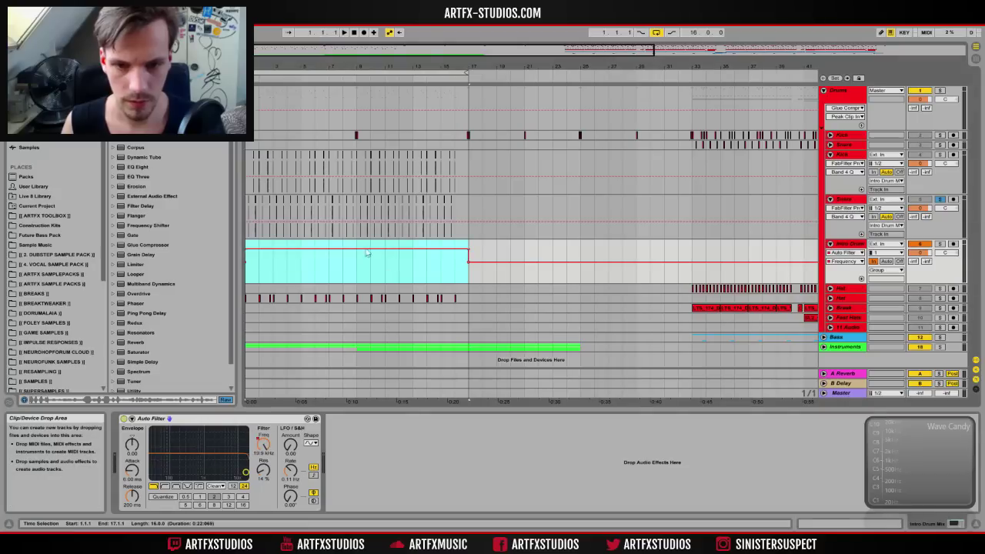
{"action": "left_click_drag", "start_coordinate": [248, 253], "coordinate": [249, 263]}
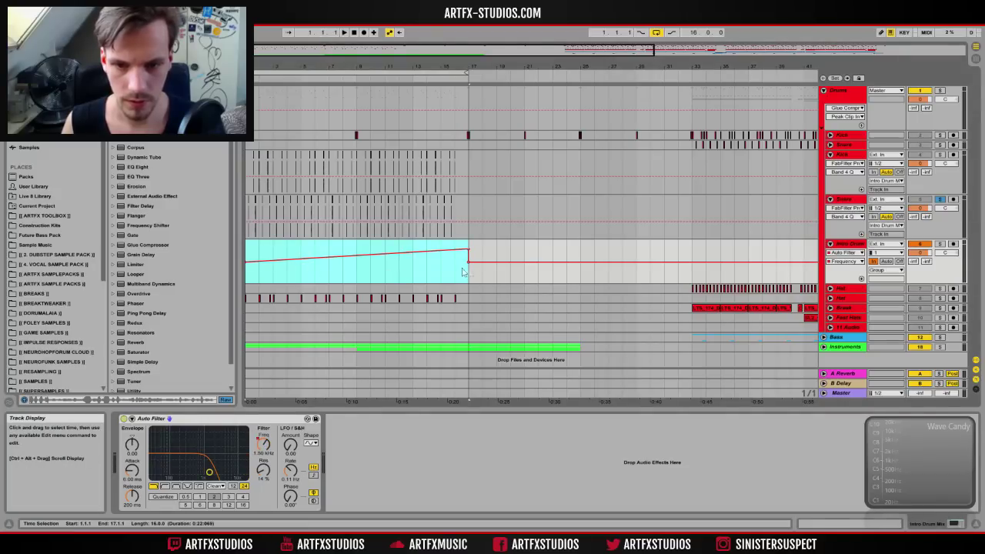
{"action": "left_click", "coordinate": [468, 263]}
{"action": "left_click", "coordinate": [248, 256]}
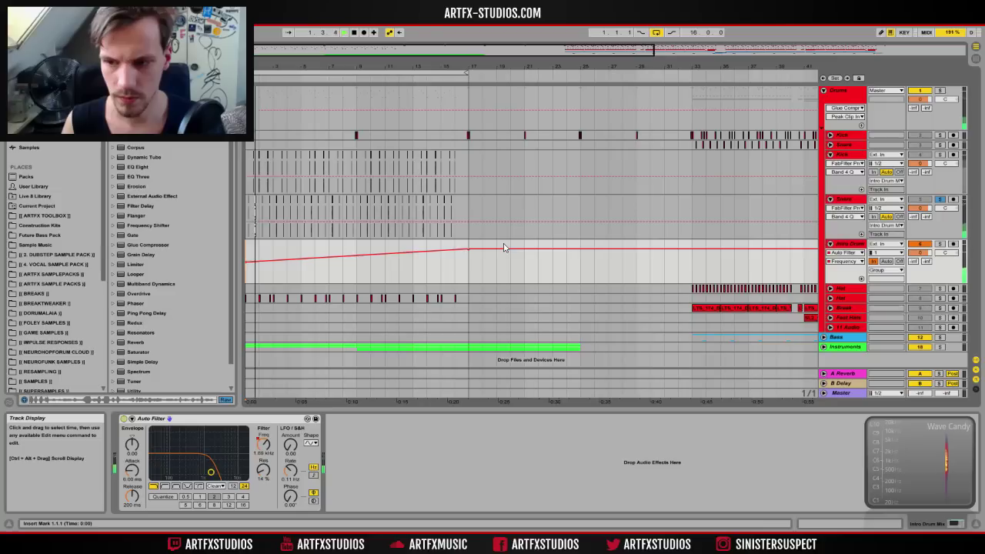
Step: Solo the Intro Drum Mix instead of the Snare and lower the start of its filter frequency automation to about 660 Hz
{"action": "left_click", "coordinate": [845, 200]}
{"action": "left_click", "coordinate": [939, 243]}
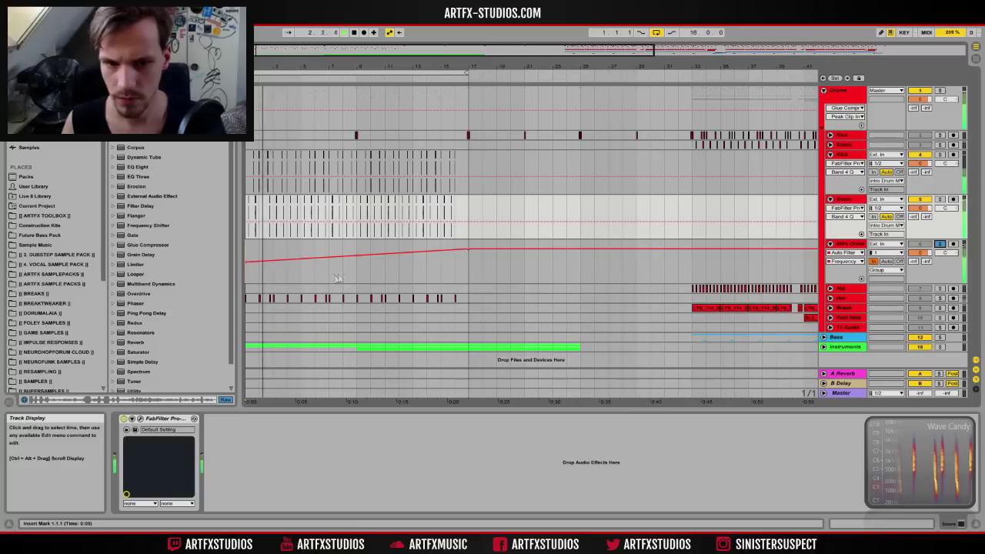
{"action": "left_click", "coordinate": [253, 260]}
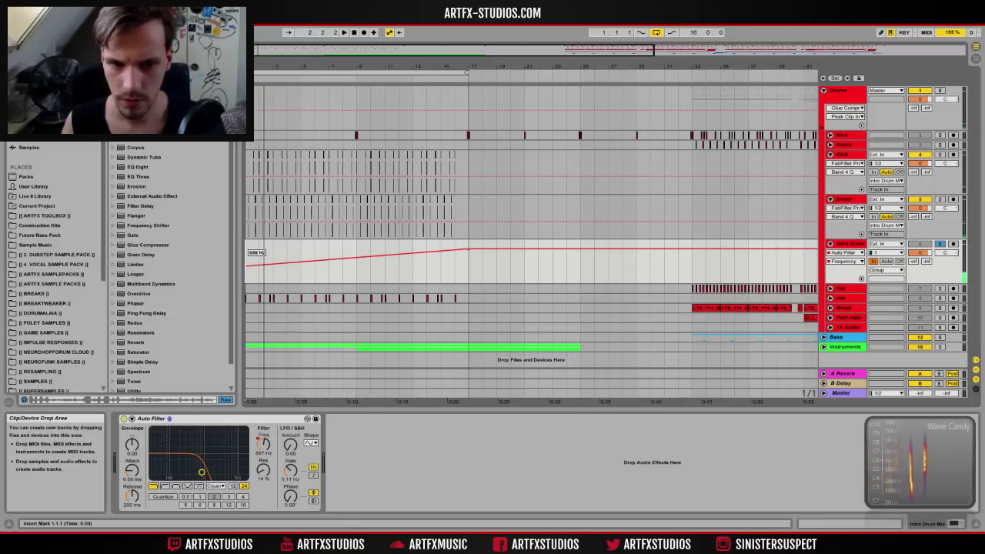
{"action": "key", "text": "space"}
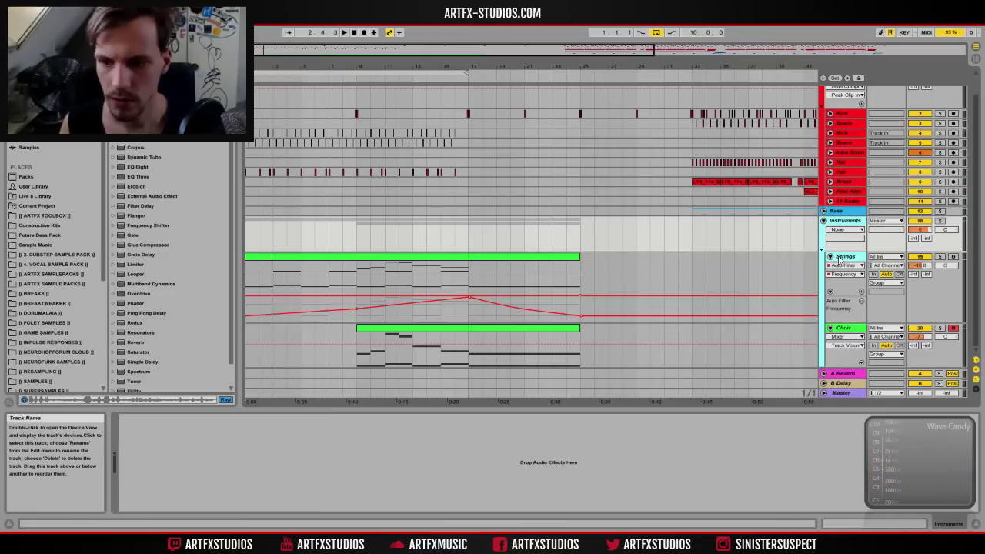
Step: Freeze the Strings track and duplicate it
{"action": "left_click", "coordinate": [839, 257]}
{"action": "right_click", "coordinate": [839, 257]}
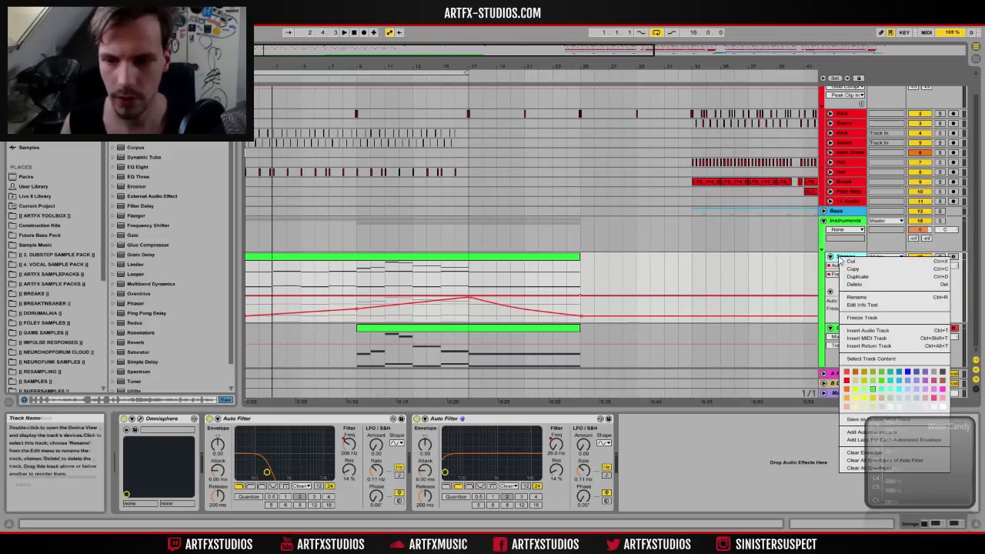
{"action": "left_click", "coordinate": [862, 317]}
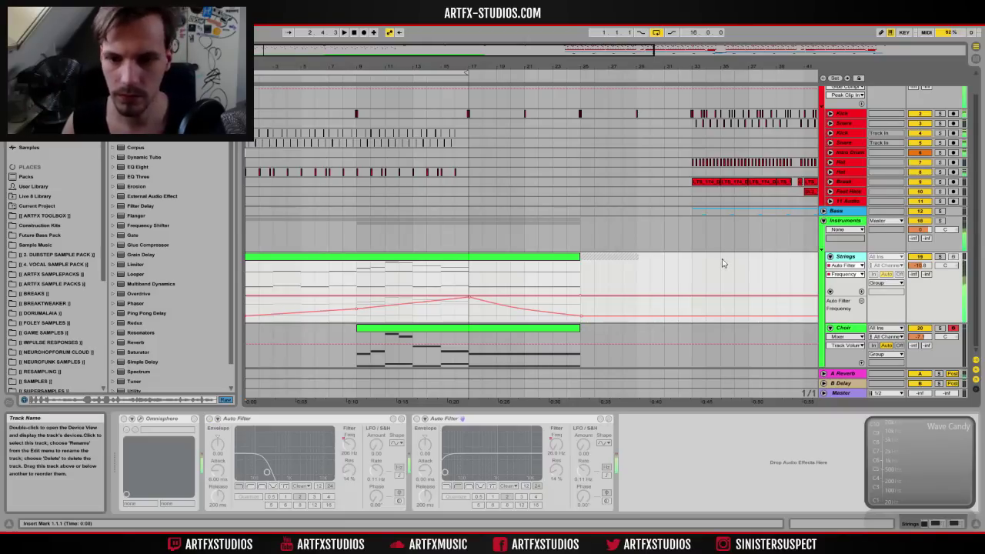
{"action": "right_click", "coordinate": [845, 257]}
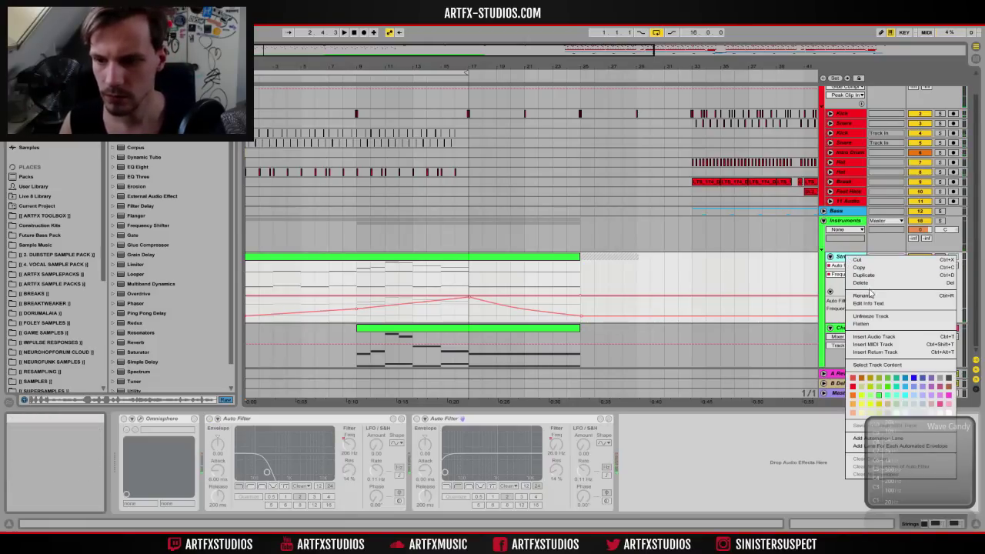
{"action": "left_click", "coordinate": [868, 279]}
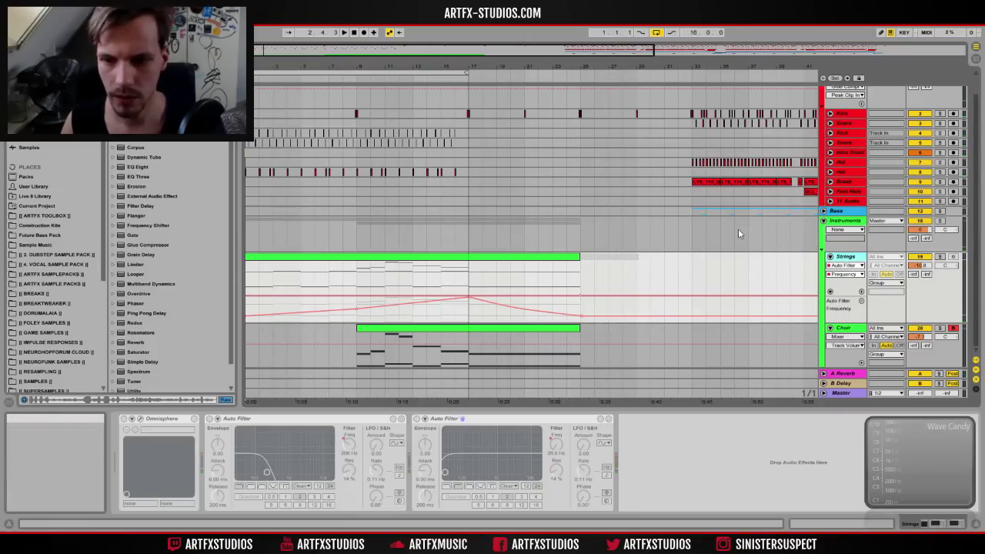
Step: Flatten the duplicated Strings track to audio and extend its clip over the tail to about bar 29
{"action": "right_click", "coordinate": [847, 301]}
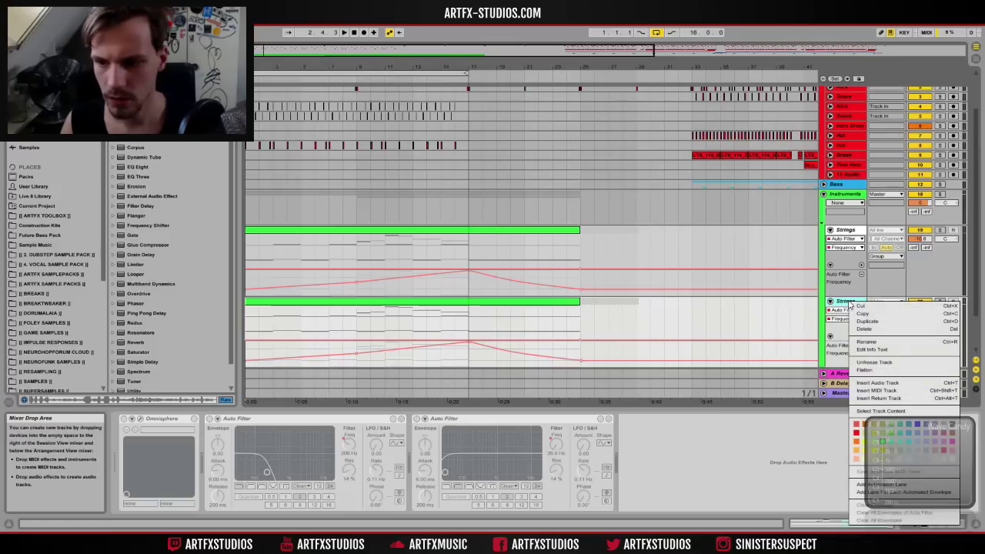
{"action": "left_click", "coordinate": [877, 371]}
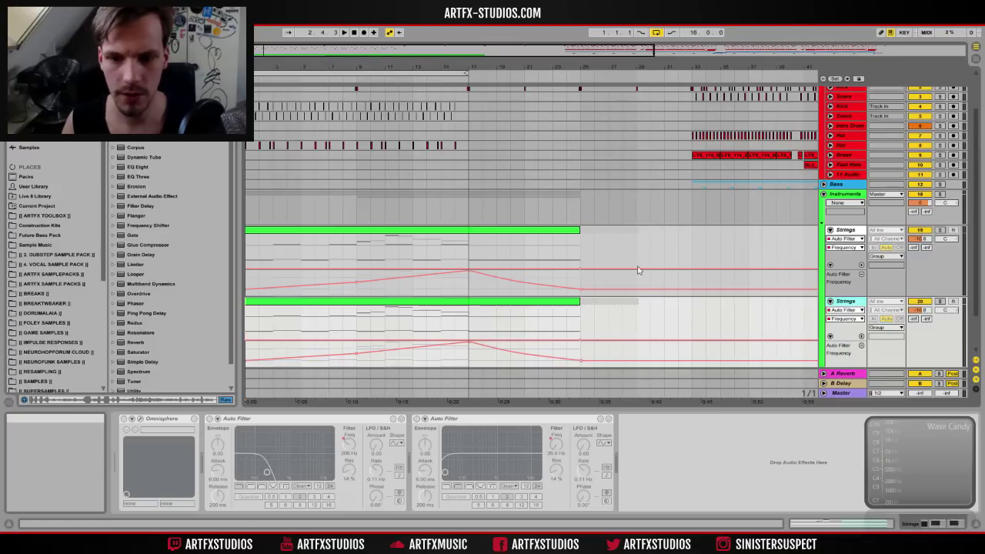
{"action": "left_click_drag", "start_coordinate": [578, 302], "coordinate": [640, 302]}
{"action": "left_click", "coordinate": [855, 302]}
Step: Lower the flattened Strings clip's gain to -10.3 dB and reset that track's volume to 0
{"action": "double_click", "coordinate": [567, 303]}
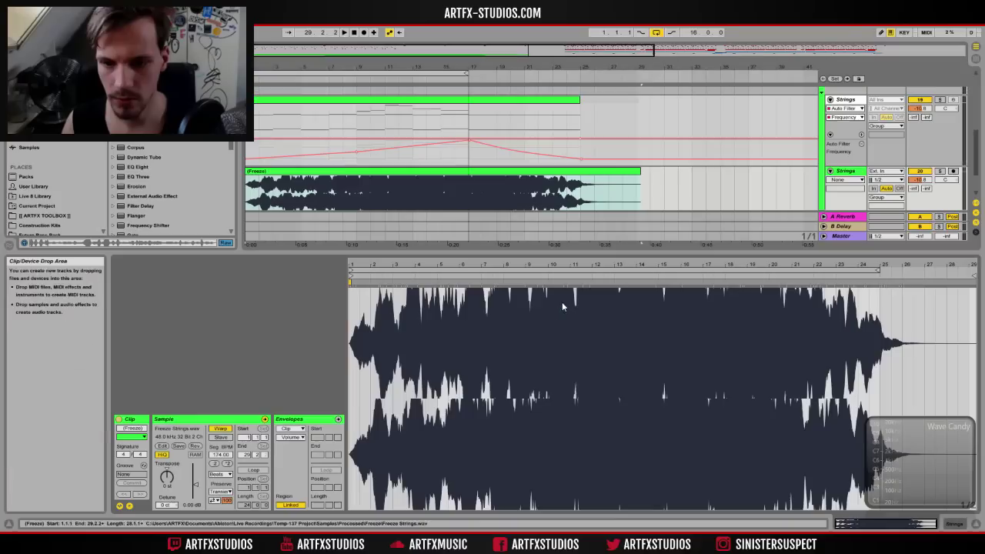
{"action": "left_click_drag", "start_coordinate": [198, 487], "coordinate": [198, 503]}
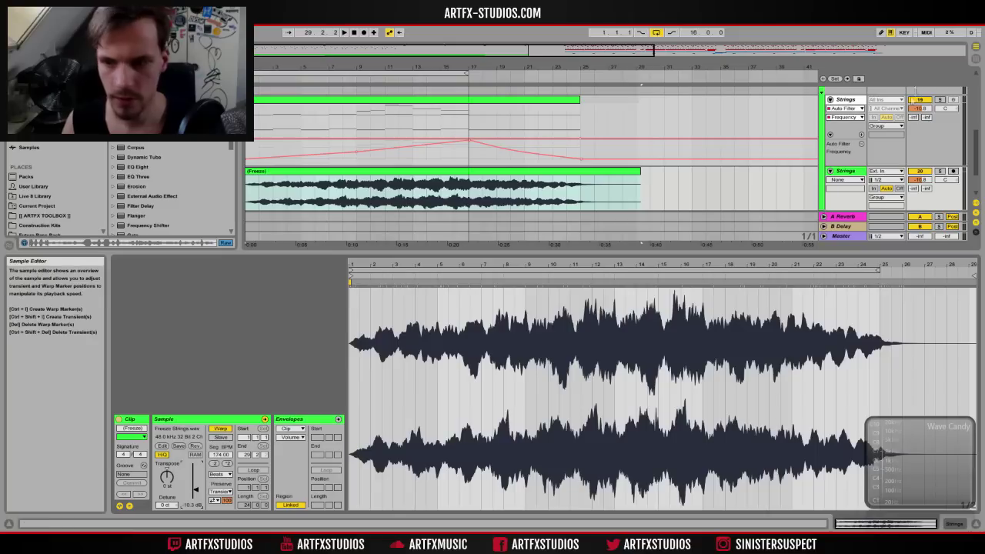
{"action": "left_click", "coordinate": [918, 180]}
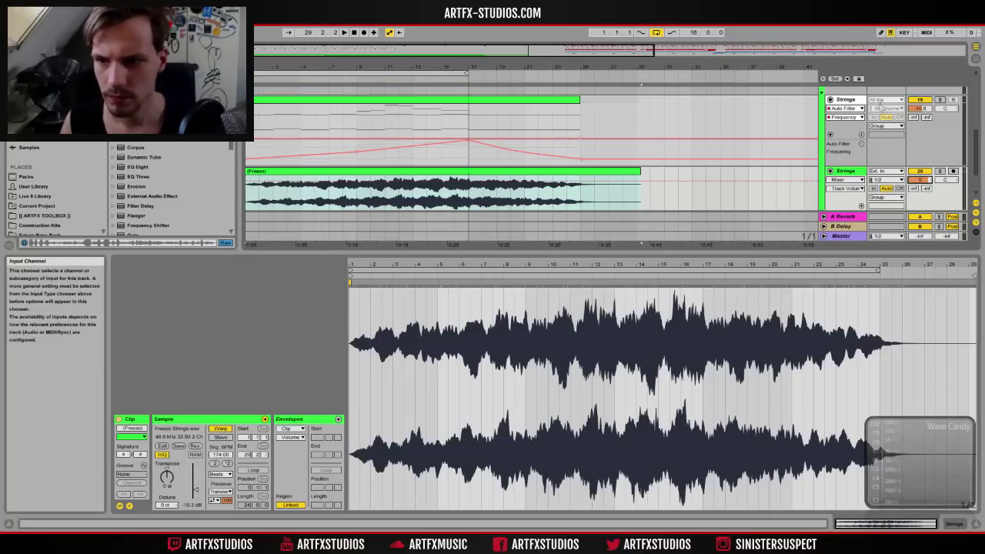
Step: Deactivate the original Strings track and its MIDI clip, and unfreeze the track
{"action": "left_click", "coordinate": [920, 99]}
{"action": "left_click", "coordinate": [485, 110]}
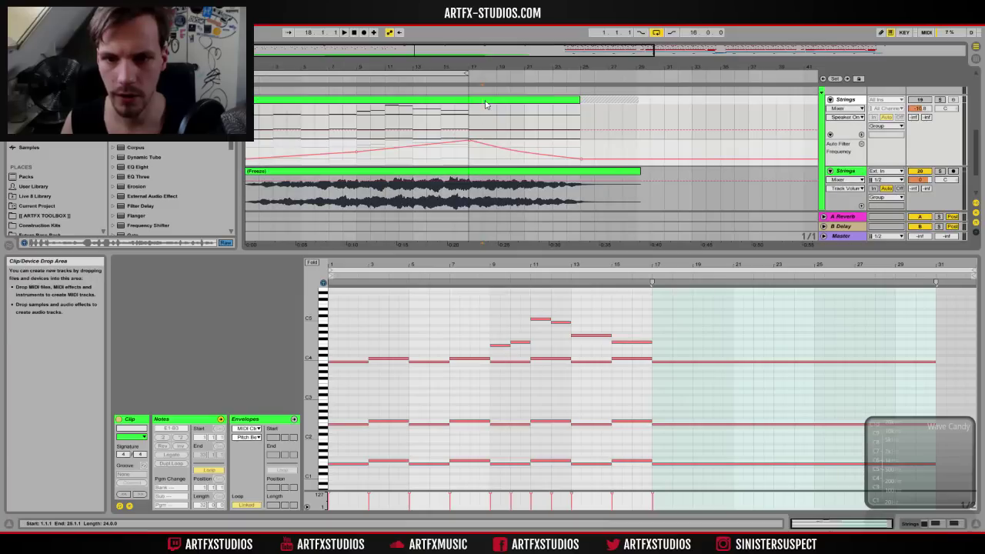
{"action": "key", "text": "0"}
{"action": "scroll", "coordinate": [829, 142], "scroll_direction": "up", "scroll_amount": 2}
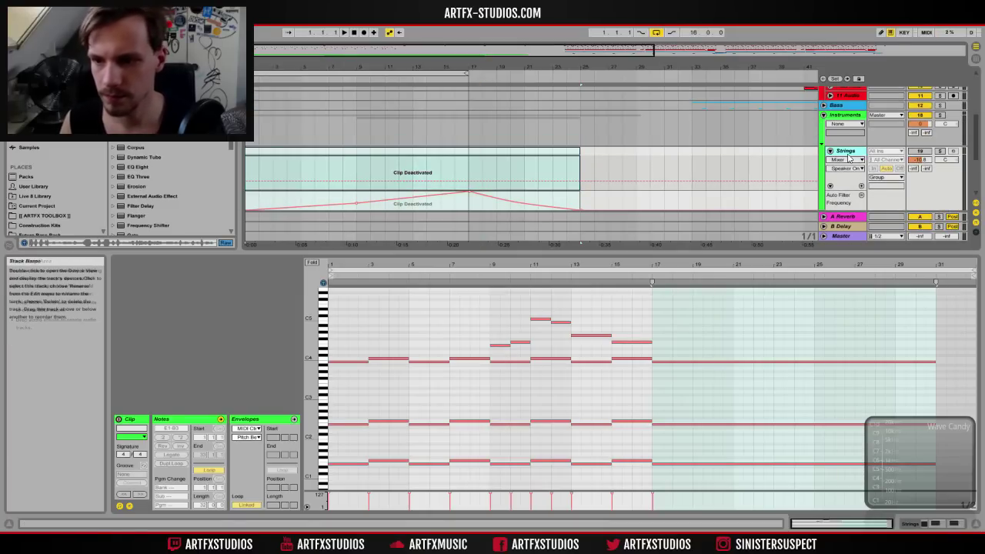
{"action": "right_click", "coordinate": [847, 153]}
{"action": "key", "text": "Escape"}
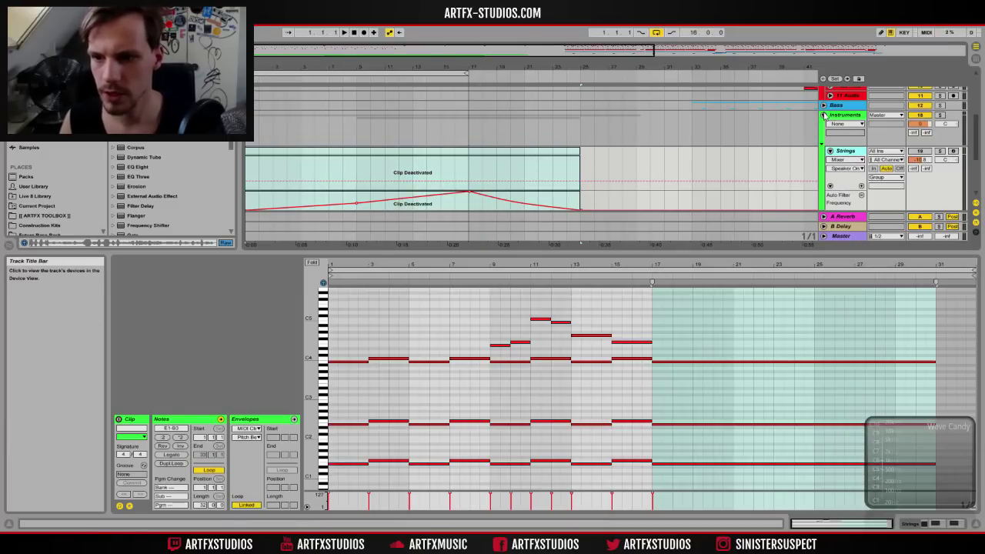
Step: Duplicate the Choir track and deactivate the MIDI clip on the original Choir track
{"action": "left_click", "coordinate": [824, 115]}
{"action": "left_click", "coordinate": [823, 114]}
{"action": "scroll", "coordinate": [829, 231], "scroll_direction": "up", "scroll_amount": 1}
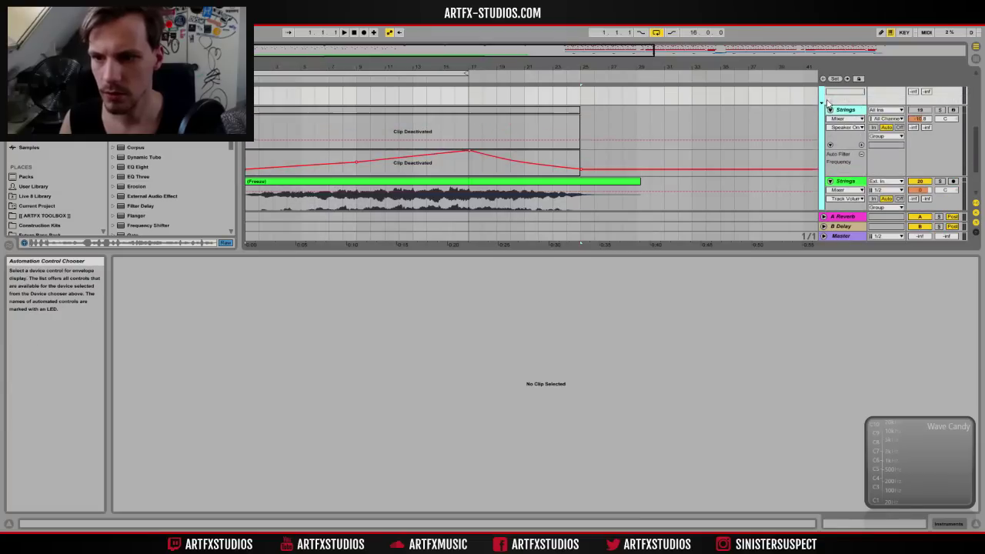
{"action": "left_click_drag", "start_coordinate": [834, 251], "coordinate": [833, 388]}
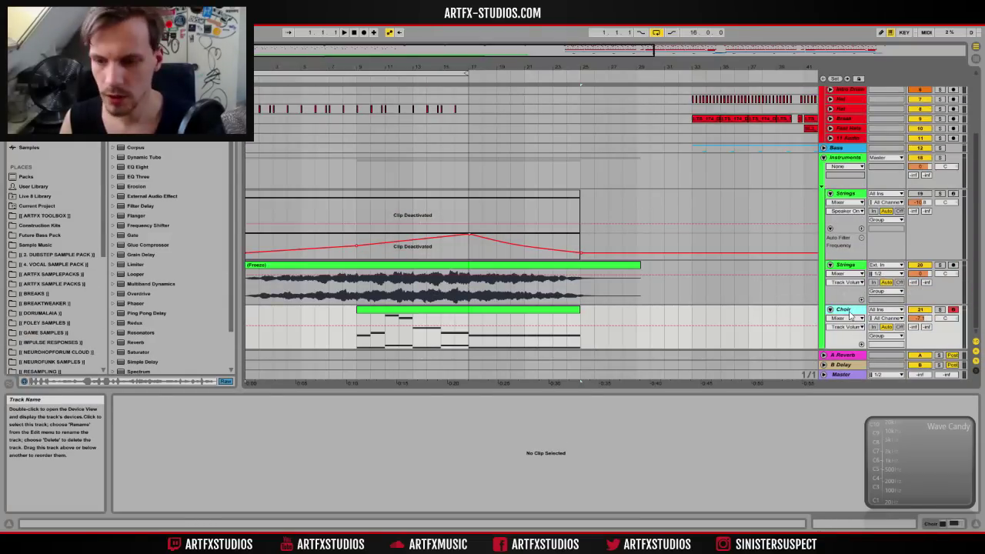
{"action": "key", "text": "ctrl+d"}
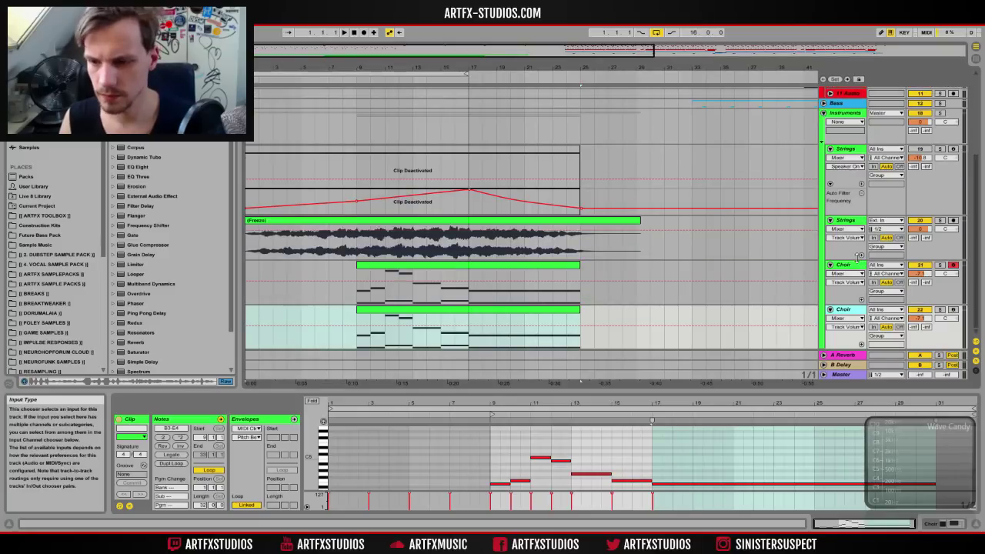
{"action": "left_click", "coordinate": [501, 275]}
{"action": "left_click", "coordinate": [501, 275]}
{"action": "key", "text": "0"}
Step: Freeze the duplicated Choir track and flatten it to audio
{"action": "left_click", "coordinate": [542, 327]}
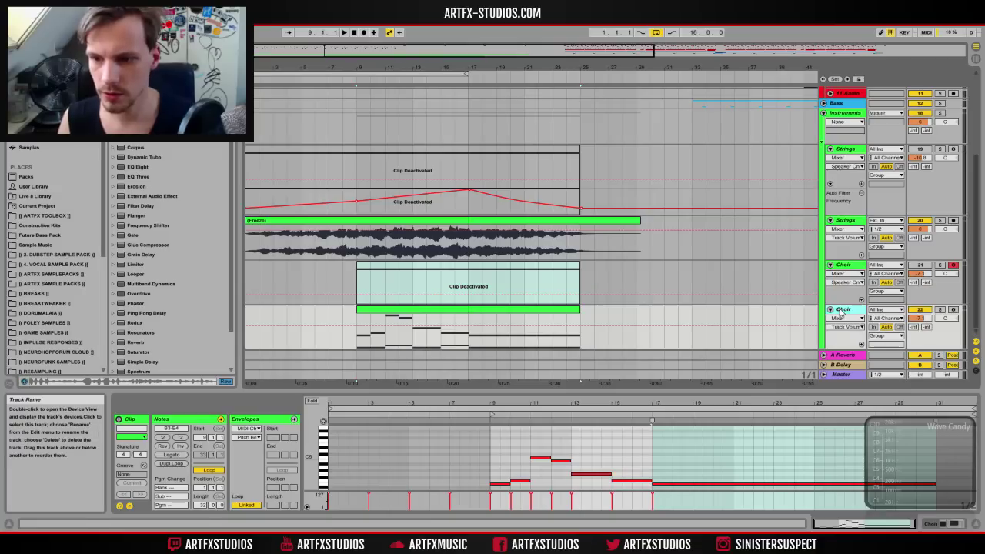
{"action": "right_click", "coordinate": [850, 310]}
{"action": "left_click", "coordinate": [873, 373]}
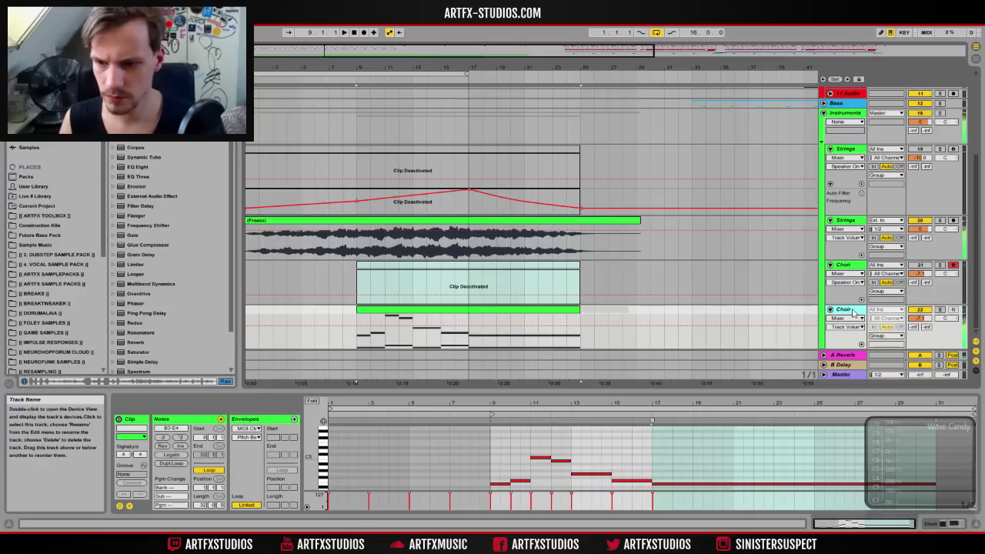
{"action": "right_click", "coordinate": [852, 311]}
{"action": "left_click", "coordinate": [884, 378]}
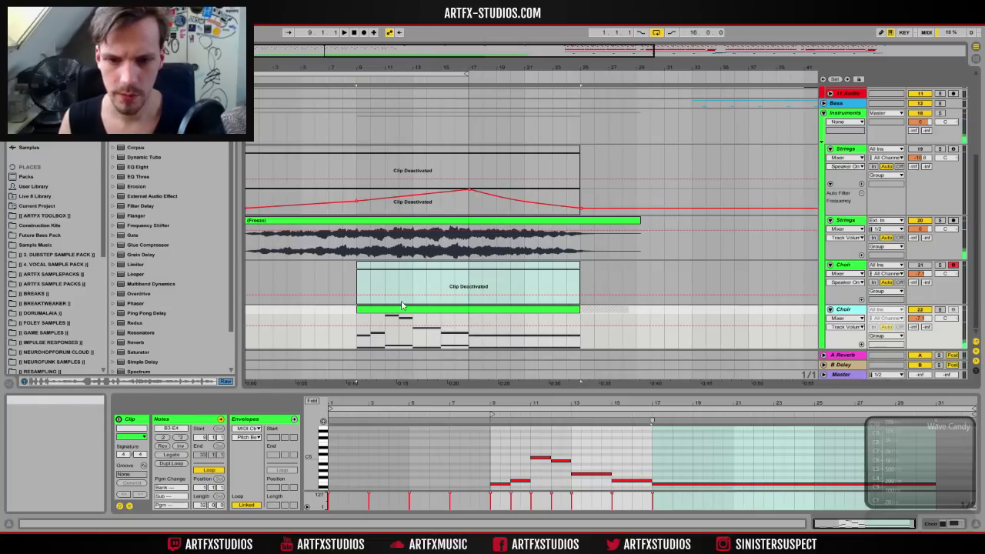
{"action": "left_click", "coordinate": [542, 332]}
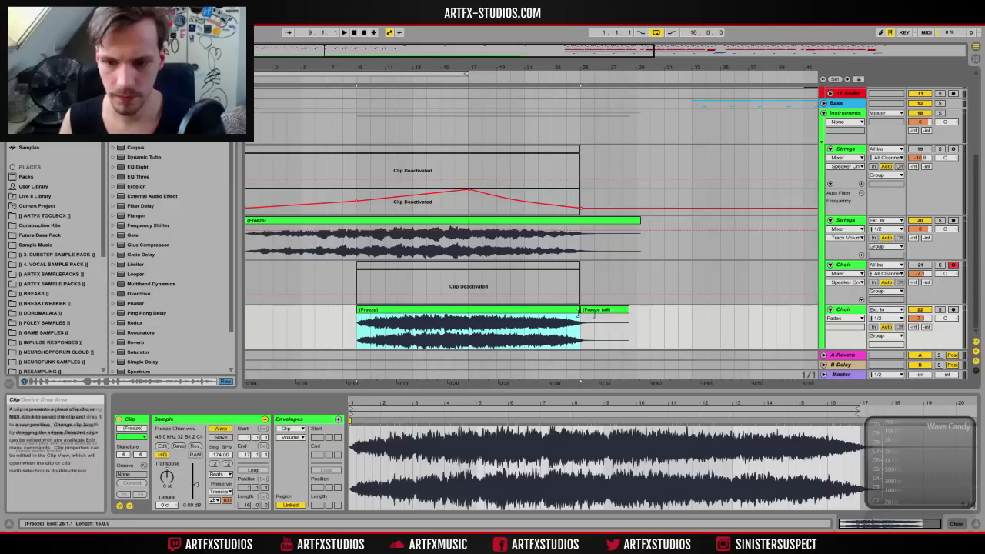
Step: Set the frozen Choir clip's gain to -2.99 dB and its track volume to about -3.3 dB
{"action": "left_click_drag", "start_coordinate": [194, 482], "coordinate": [195, 487]}
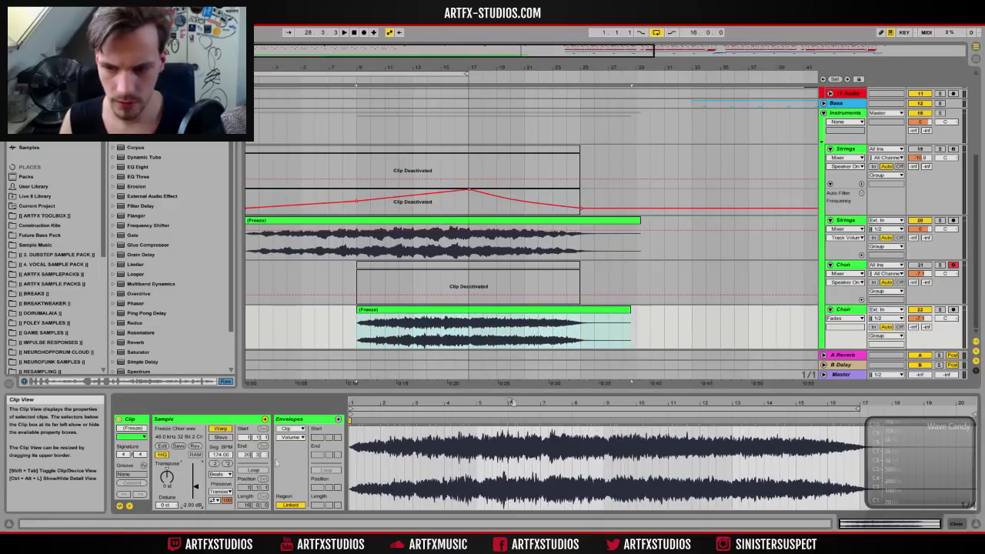
{"action": "left_click", "coordinate": [919, 318]}
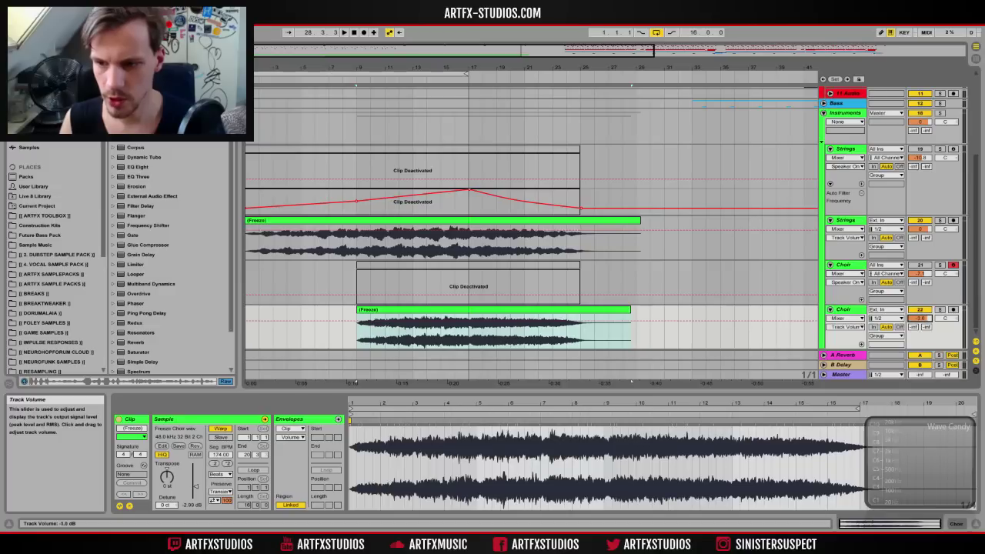
Step: Send the frozen Choir and Strings tracks to the A Reverb return at about -20 dB each
{"action": "left_click_drag", "start_coordinate": [913, 328], "coordinate": [913, 311]}
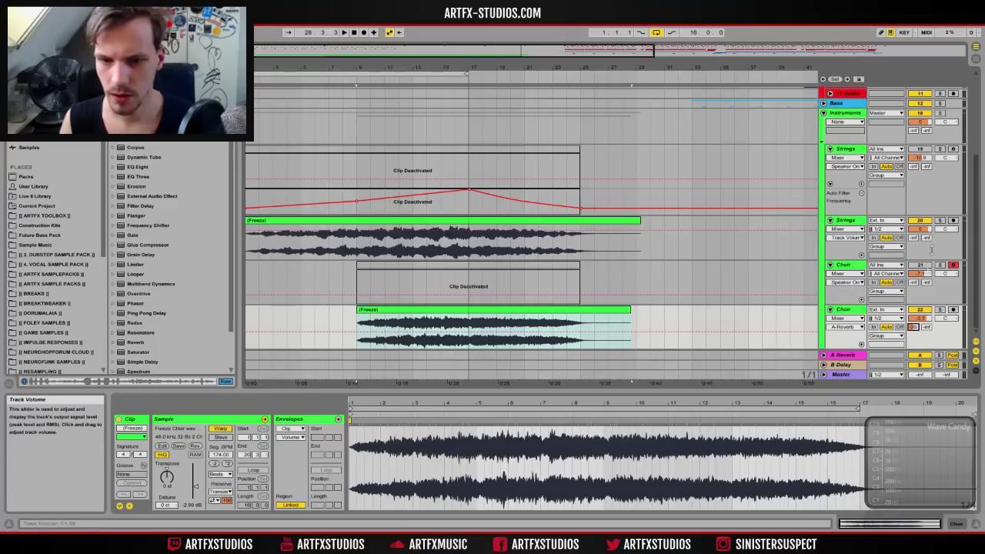
{"action": "left_click_drag", "start_coordinate": [913, 238], "coordinate": [913, 233]}
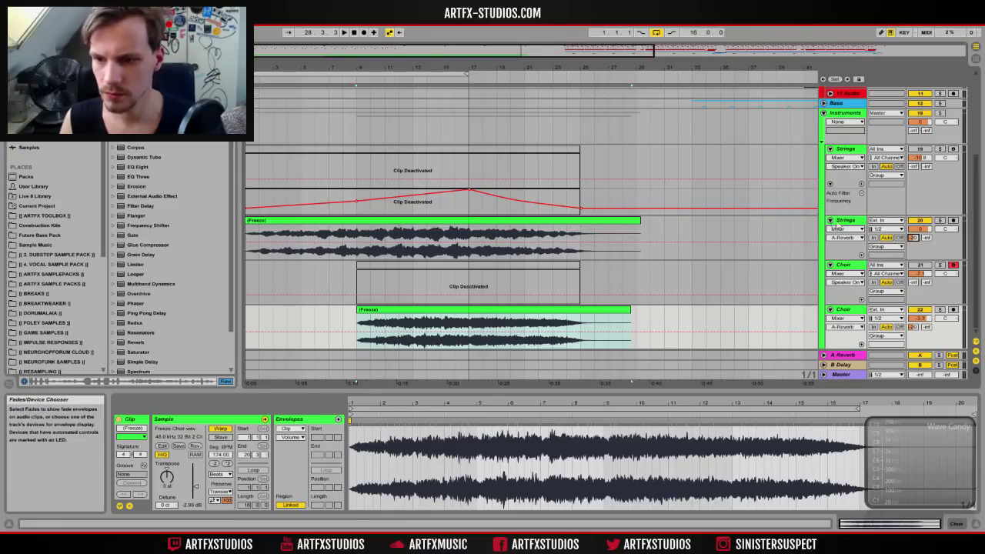
Step: Fold the Instruments and Drums groups to compact the arrangement
{"action": "left_click", "coordinate": [823, 112]}
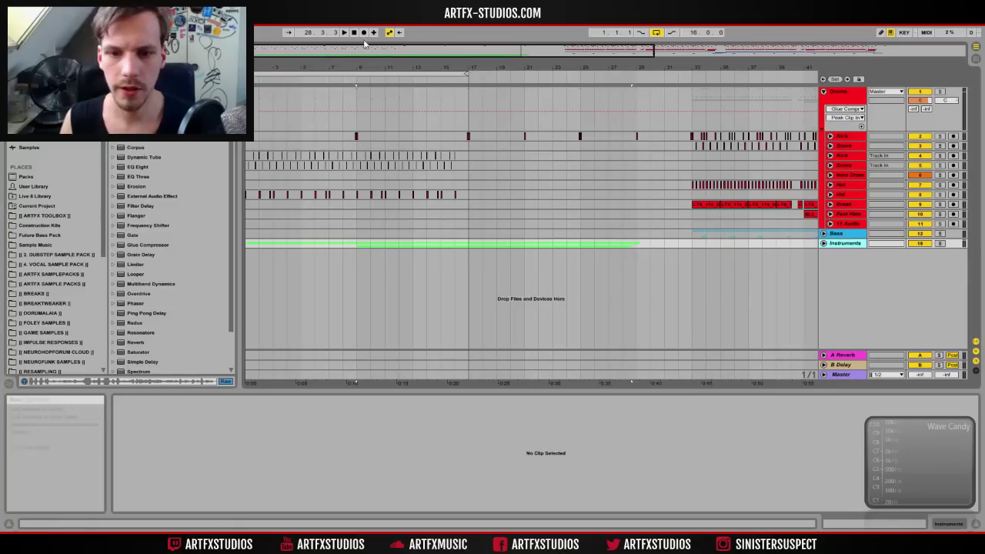
{"action": "left_click_drag", "start_coordinate": [324, 65], "coordinate": [290, 40]}
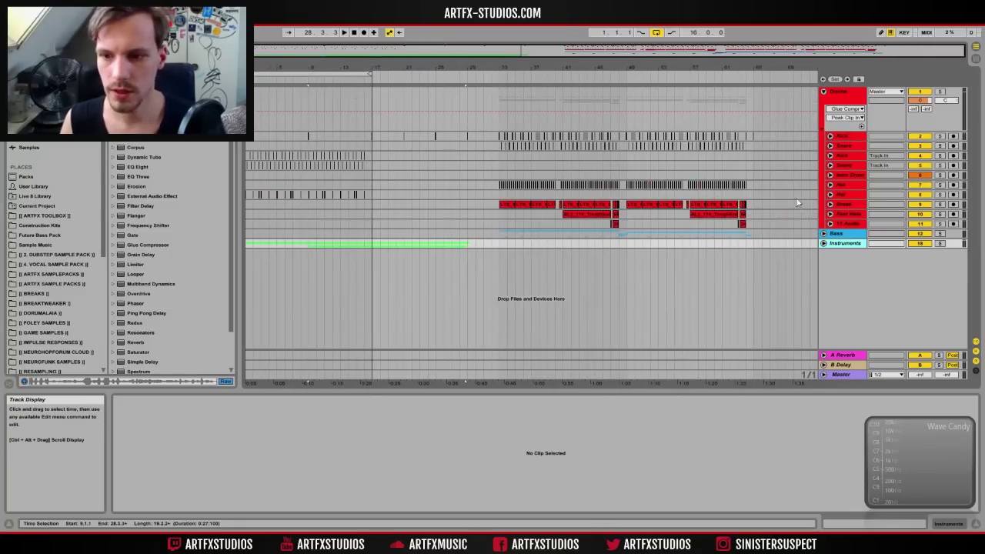
{"action": "left_click", "coordinate": [823, 92]}
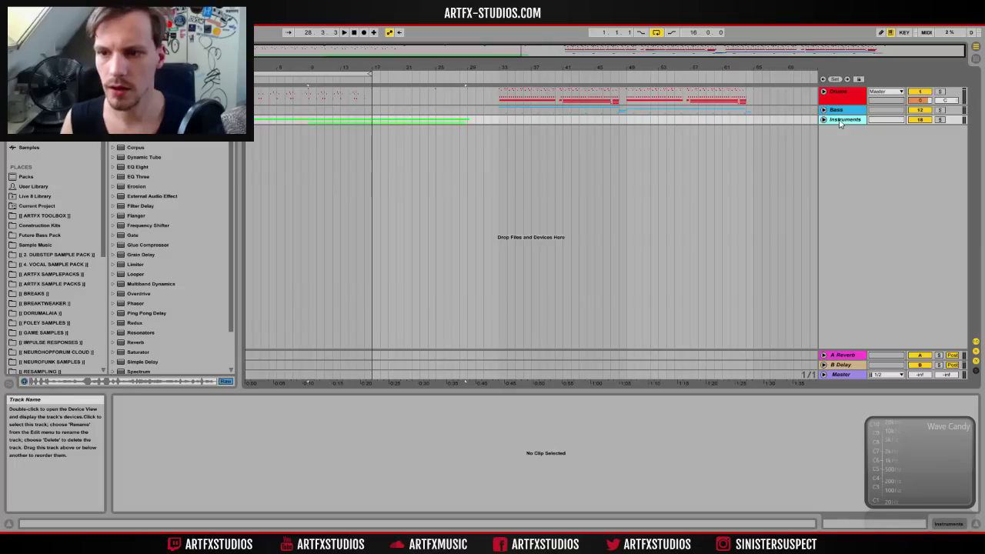
Step: Insert a new audio track below the Instruments group and color it white
{"action": "right_click", "coordinate": [840, 148]}
{"action": "left_click", "coordinate": [843, 167]}
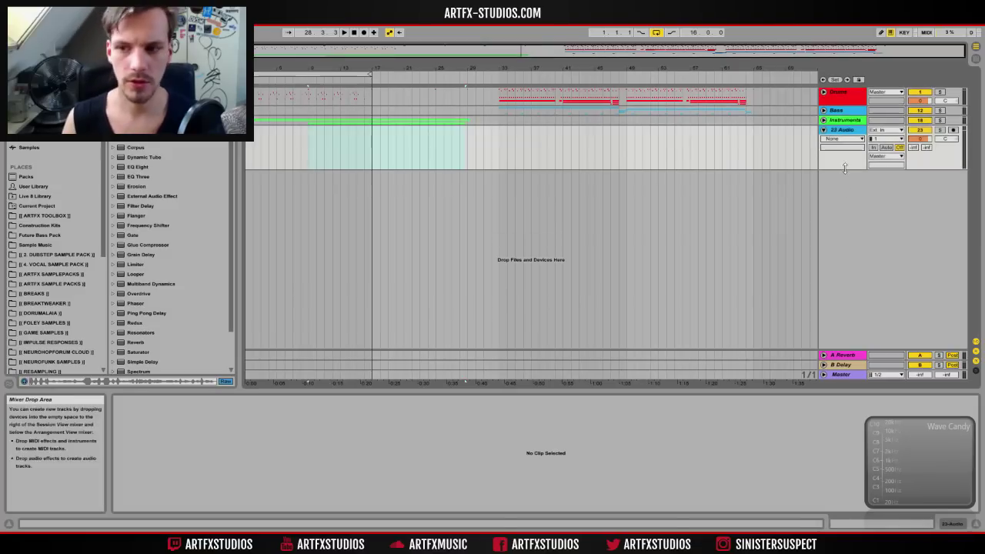
{"action": "right_click", "coordinate": [845, 132]}
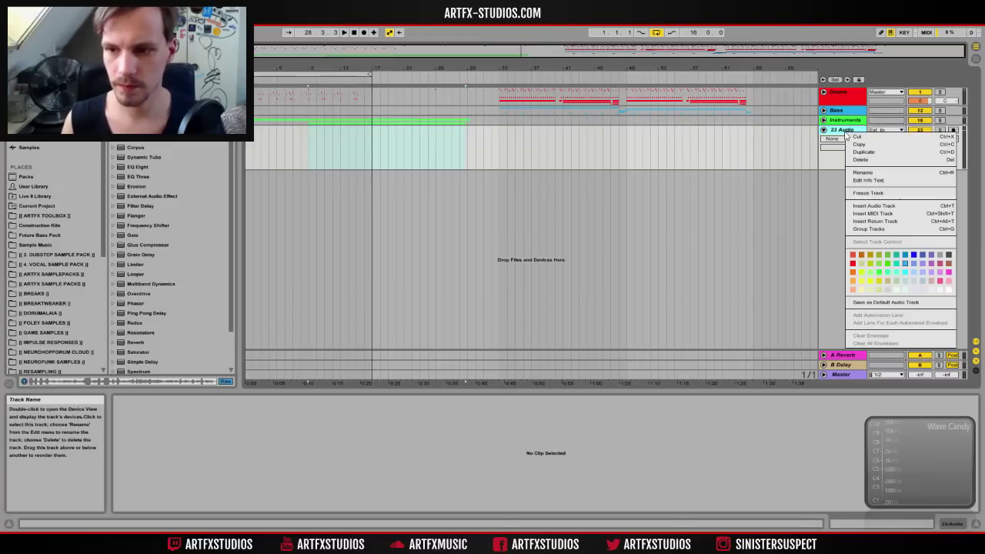
{"action": "left_click", "coordinate": [950, 291]}
Step: Group the new audio track and name the group Effects
{"action": "left_click", "coordinate": [840, 134]}
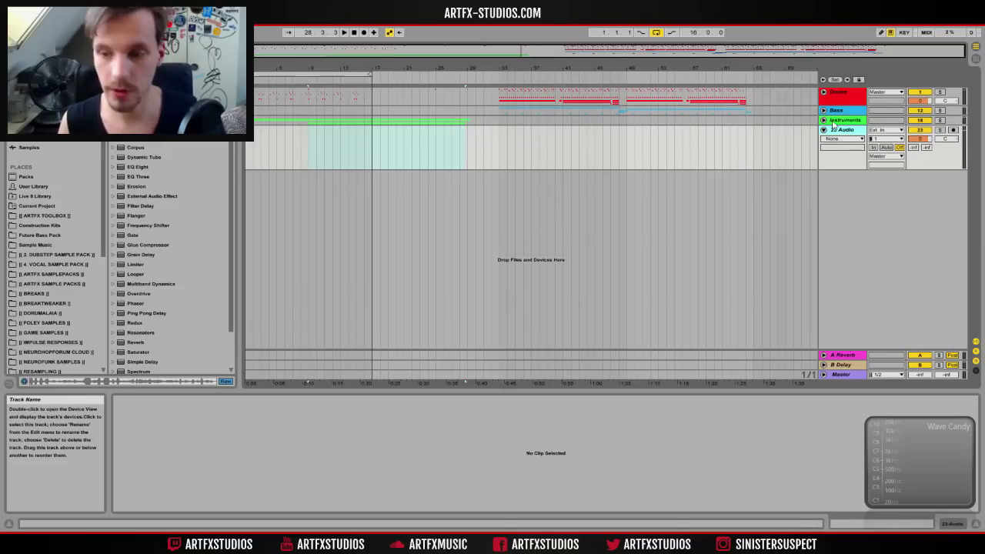
{"action": "key", "text": "ctrl+g"}
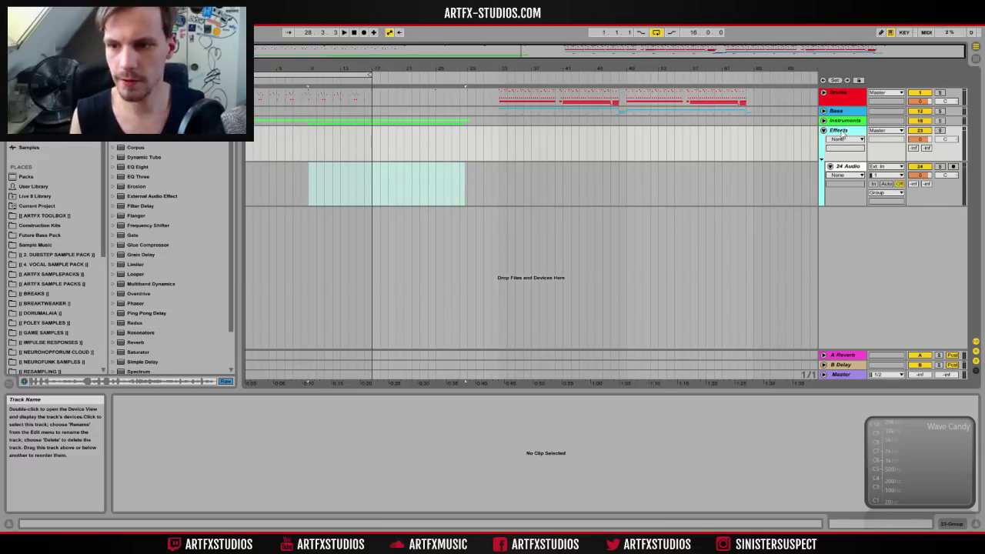
Step: Find Impact 1.wav in the ARTFX TOOLBOX library under EFFECTS, IMPACTS and place it at the start of the new audio track
{"action": "left_click", "coordinate": [44, 215]}
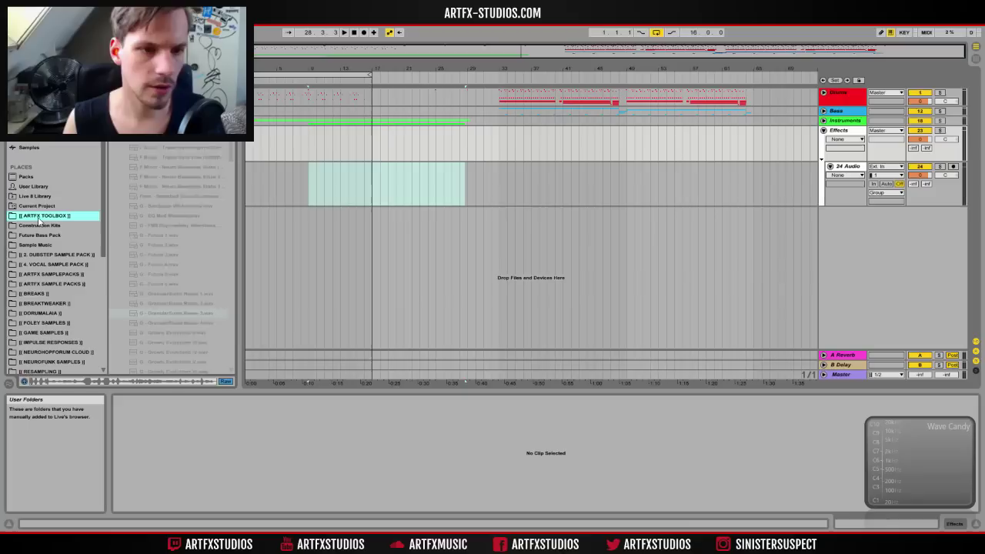
{"action": "scroll", "coordinate": [169, 254], "scroll_direction": "up", "scroll_amount": 8}
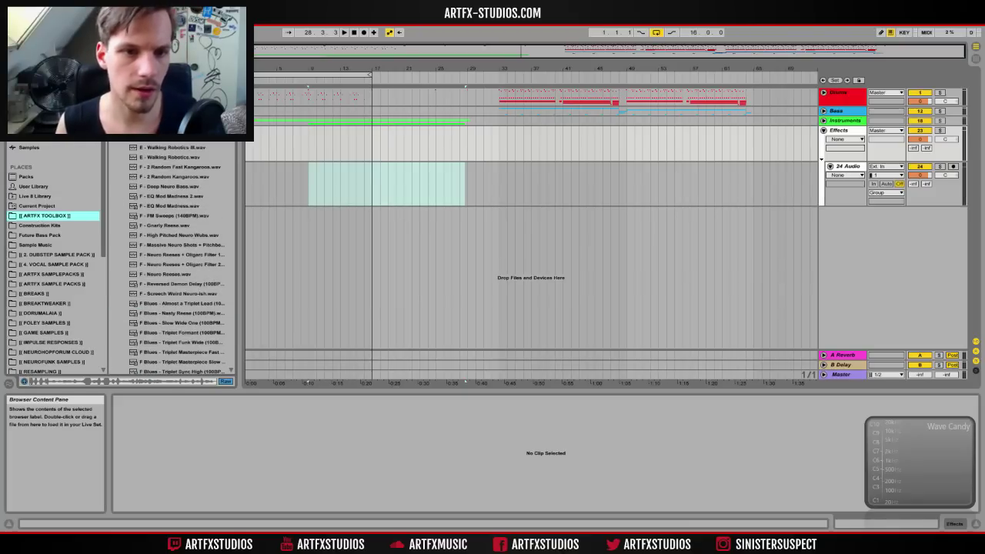
{"action": "left_click", "coordinate": [113, 118]}
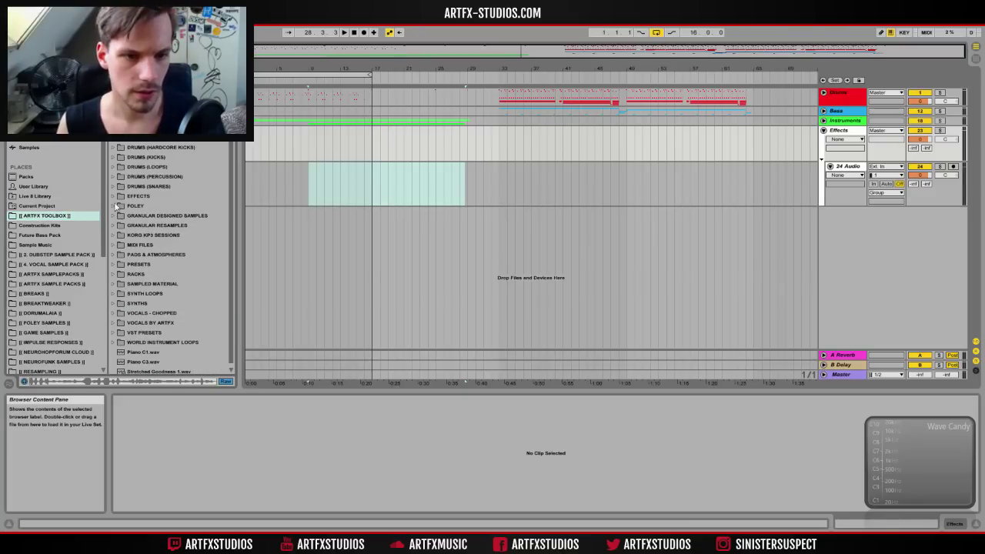
{"action": "left_click", "coordinate": [113, 196]}
{"action": "left_click", "coordinate": [121, 245]}
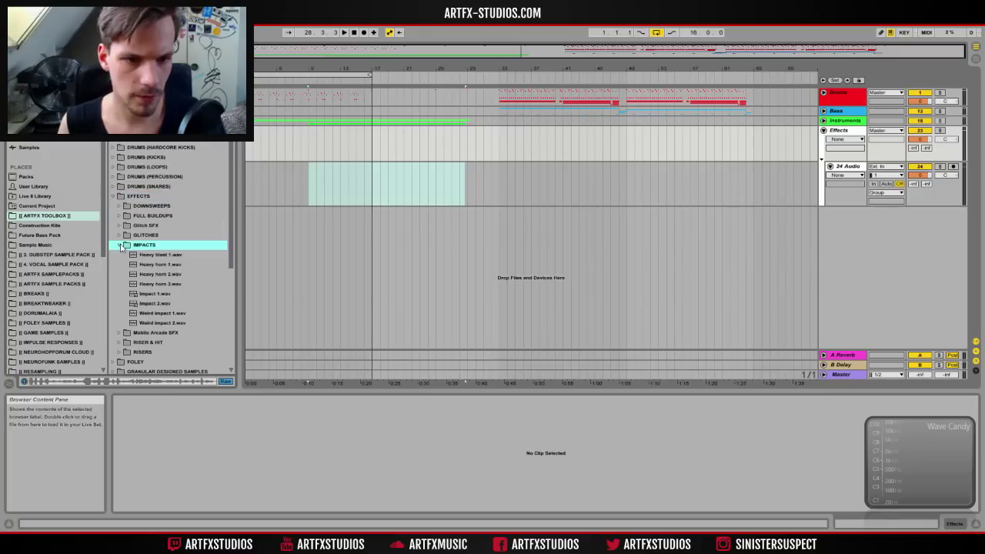
{"action": "left_click", "coordinate": [171, 293]}
{"action": "left_click_drag", "start_coordinate": [155, 298], "coordinate": [247, 192]}
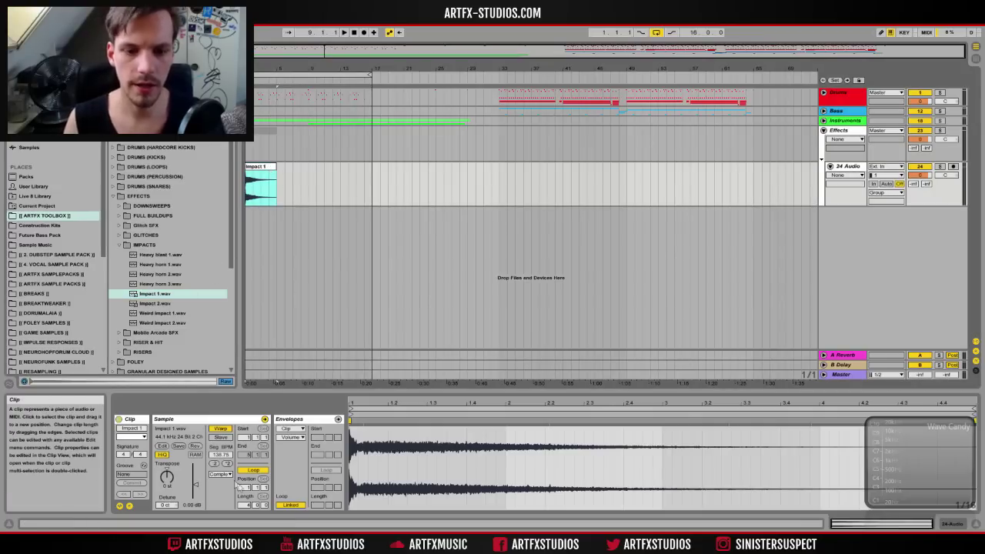
Step: Turn off warping for the Impact 1 clip and add a long fade-out to it
{"action": "left_click", "coordinate": [221, 428]}
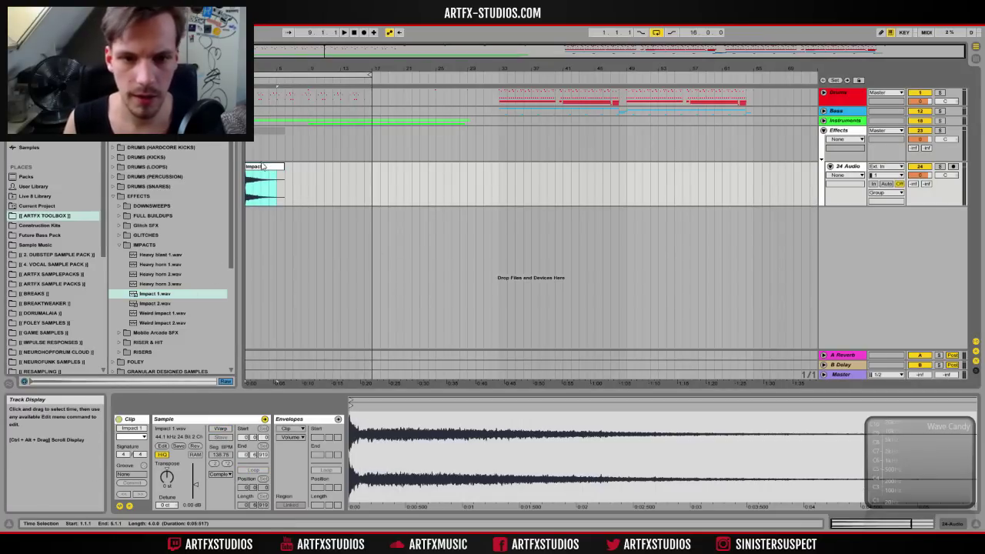
{"action": "left_click", "coordinate": [844, 175]}
{"action": "left_click", "coordinate": [844, 190]}
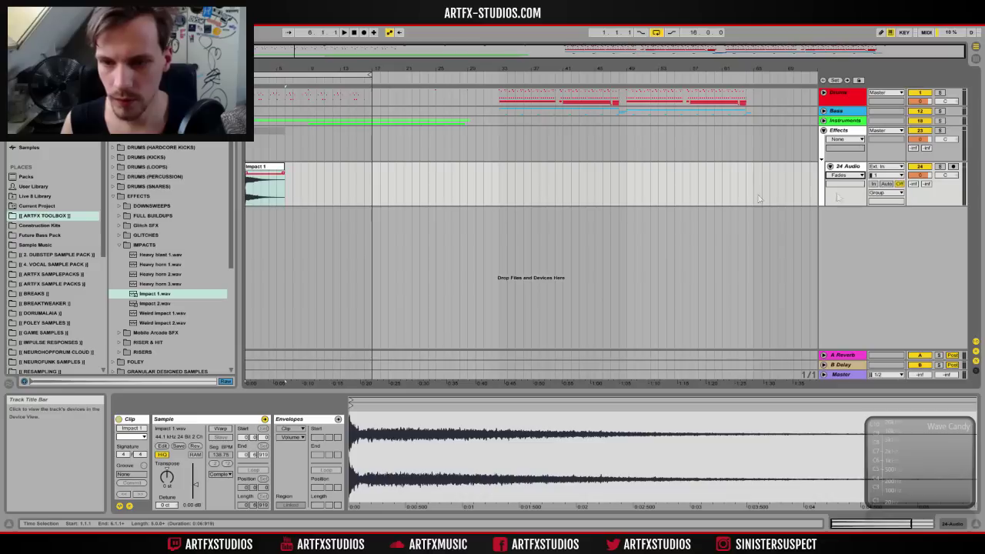
{"action": "left_click", "coordinate": [259, 166]}
Step: Send the impact track to A Reverb at about -20 dB and also to B Delay
{"action": "left_click_drag", "start_coordinate": [913, 184], "coordinate": [913, 146]}
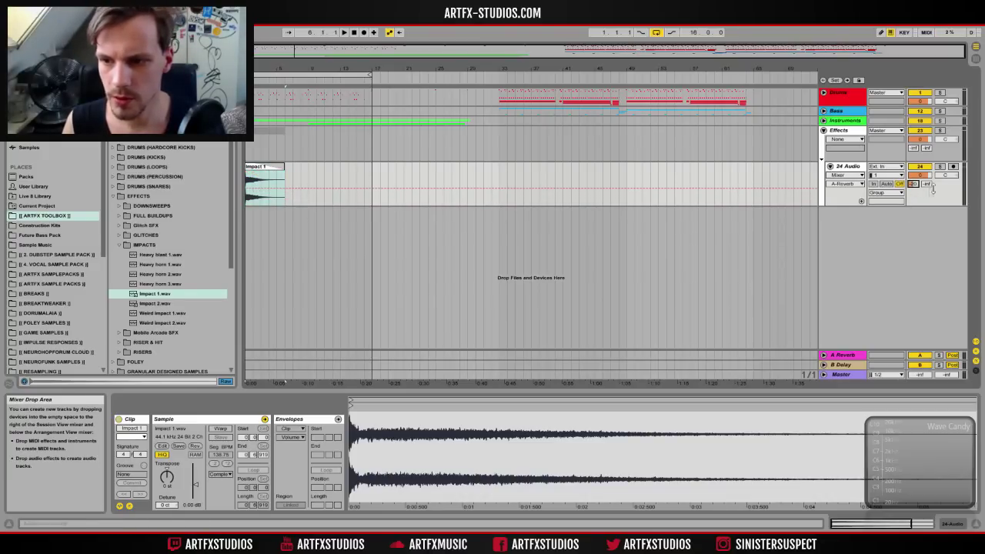
{"action": "left_click_drag", "start_coordinate": [925, 184], "coordinate": [925, 150]}
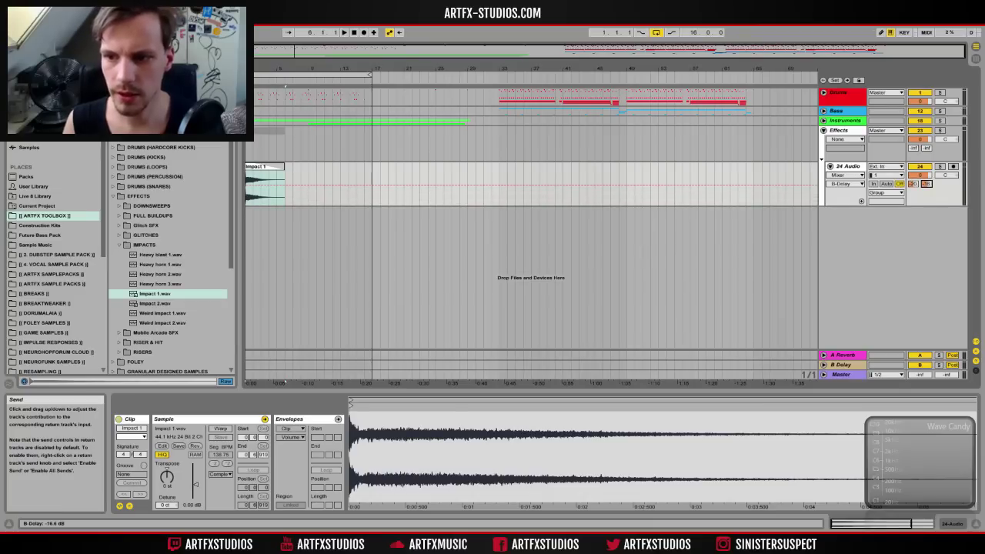
Step: Solo the B Delay return and set its Delay to 6 sixteenths on both channels with about 51% feedback
{"action": "left_click", "coordinate": [844, 355]}
{"action": "left_click", "coordinate": [843, 365]}
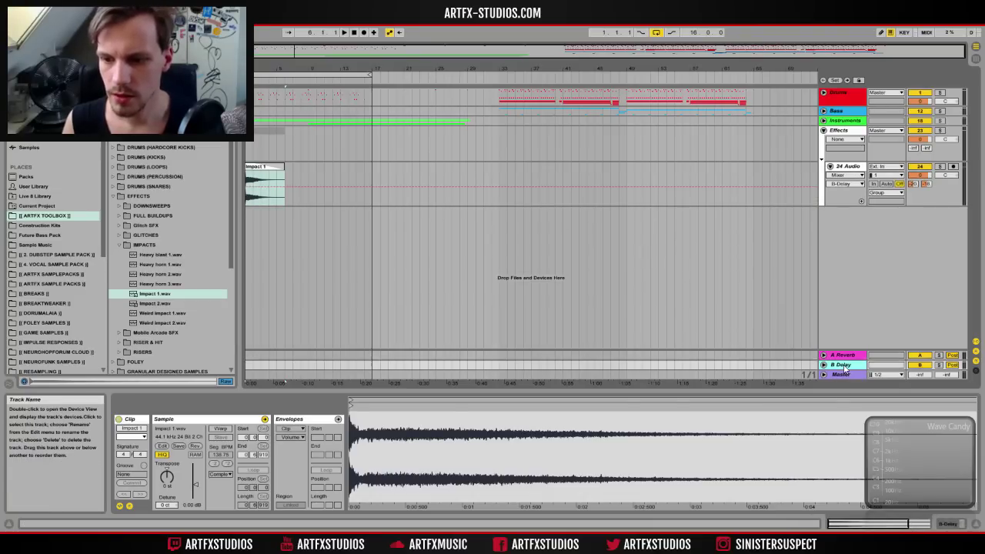
{"action": "left_click", "coordinate": [940, 366]}
{"action": "left_click", "coordinate": [948, 524]}
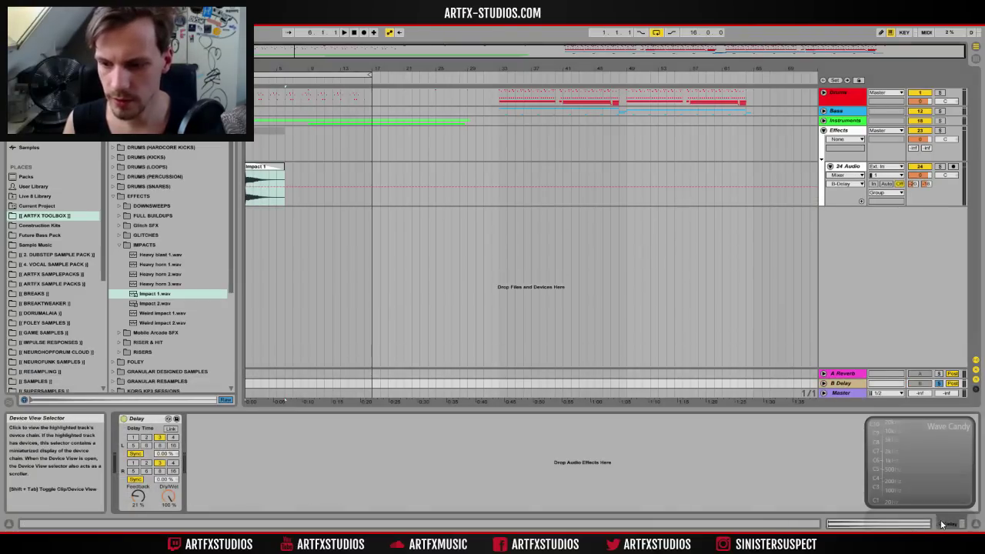
{"action": "left_click", "coordinate": [147, 472]}
{"action": "left_click", "coordinate": [147, 446]}
{"action": "left_click_drag", "start_coordinate": [138, 497], "coordinate": [138, 455]}
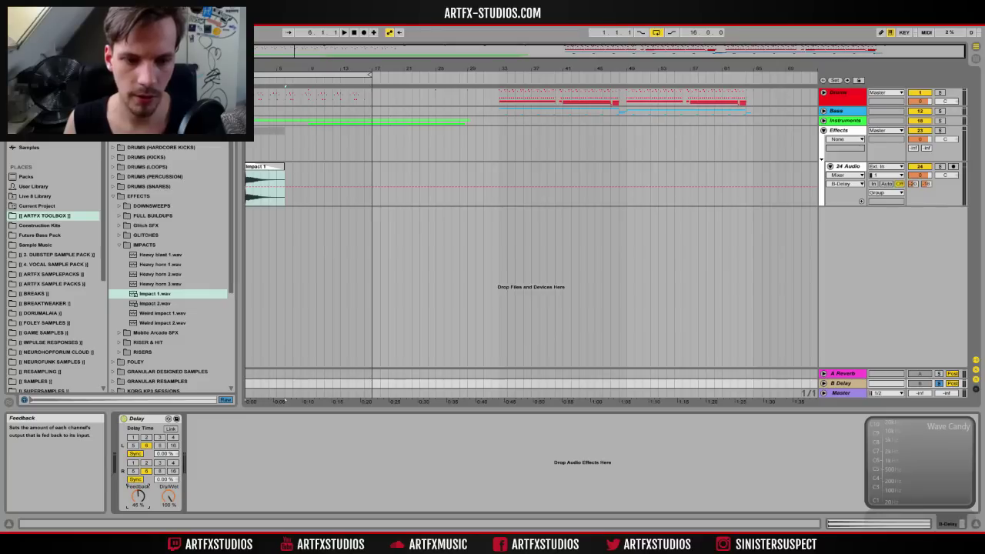
Step: Add a low-cut EQ Eight to both returns, at about 137 Hz on B Delay and 150 Hz on A Reverb
{"action": "left_click", "coordinate": [35, 99]}
{"action": "mouse_move", "coordinate": [138, 167]}
{"action": "left_mouse_down"}
{"action": "mouse_move", "coordinate": [260, 449]}
{"action": "mouse_move", "coordinate": [253, 472]}
{"action": "left_mouse_up"}
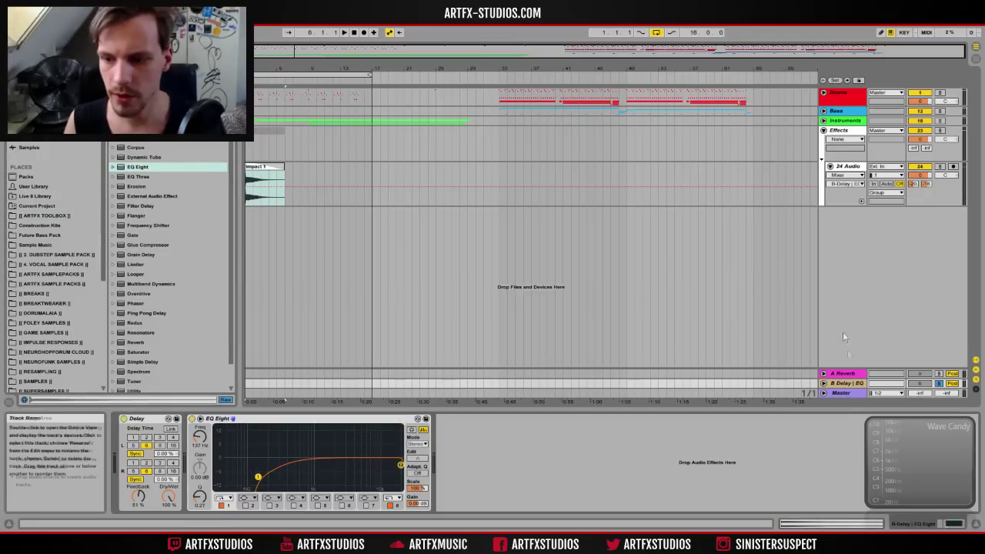
{"action": "left_click", "coordinate": [842, 373]}
{"action": "left_click_drag", "start_coordinate": [145, 166], "coordinate": [436, 423]}
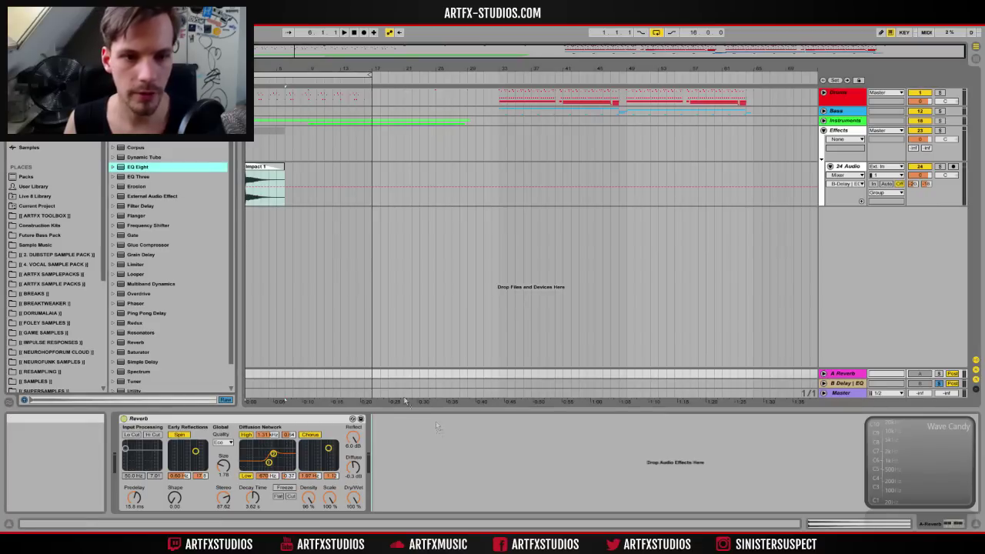
{"action": "left_click_drag", "start_coordinate": [391, 449], "coordinate": [392, 450]}
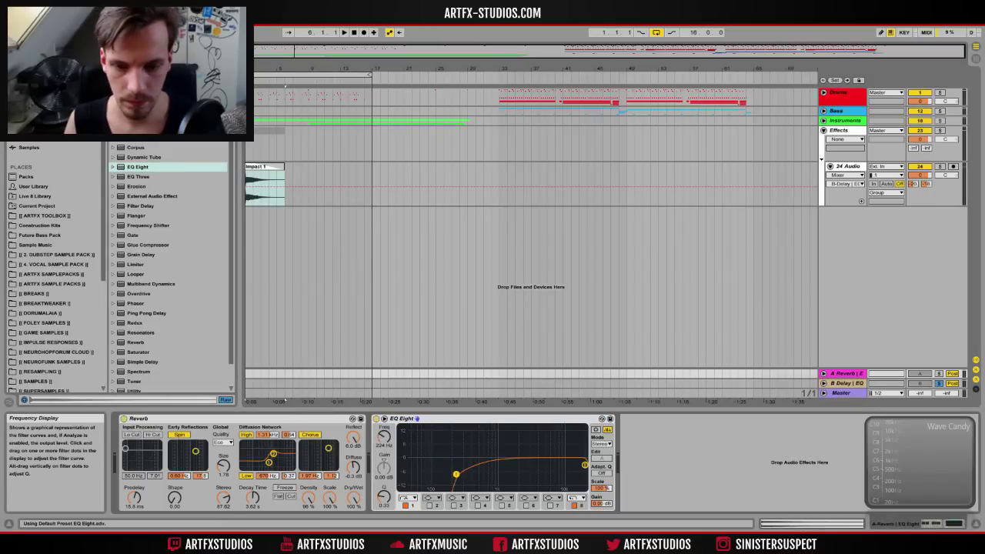
Step: Solo the impact track and play it from the start of the arrangement
{"action": "key", "text": "space"}
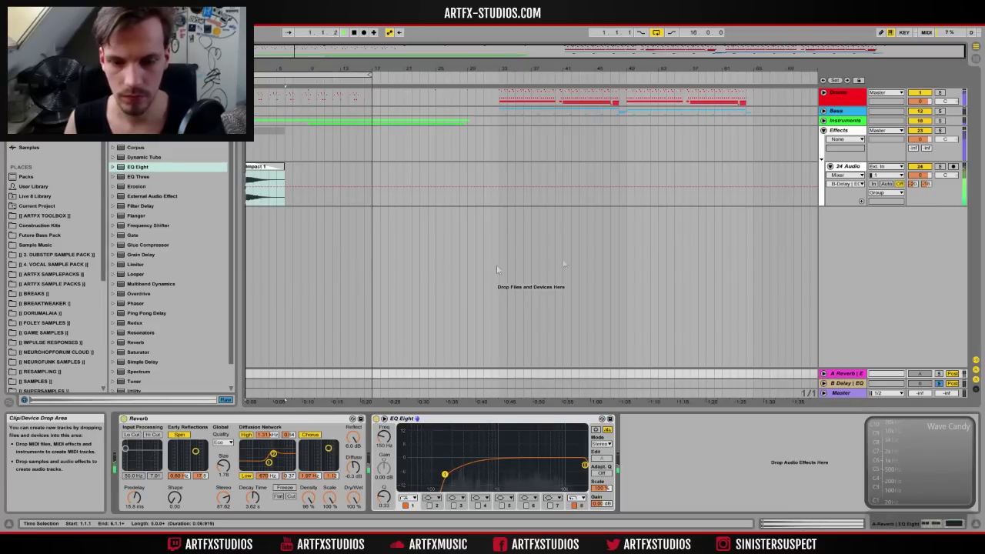
{"action": "left_click", "coordinate": [941, 168]}
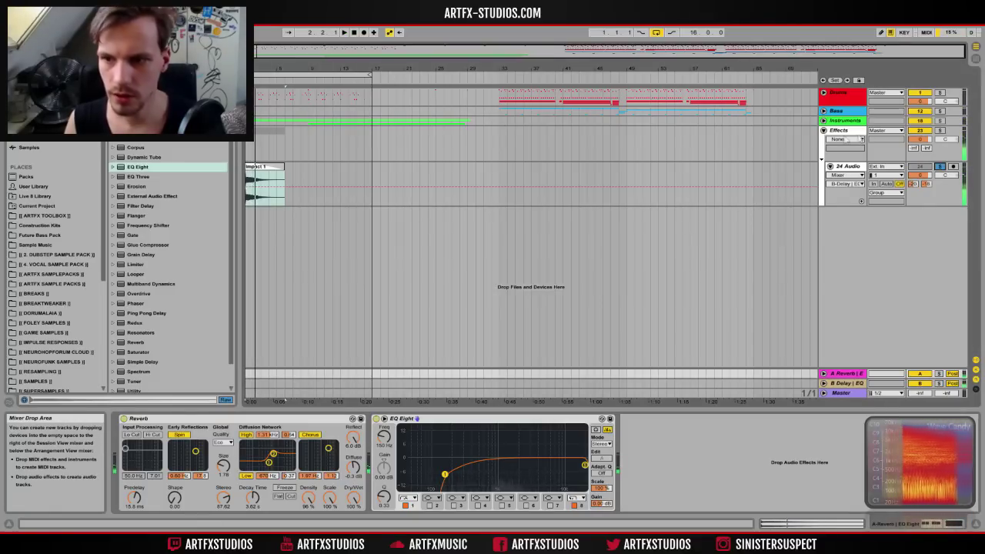
Step: Rename the audio track in the Effects group to Impact and duplicate it as Impact HP
{"action": "left_click", "coordinate": [841, 112]}
{"action": "left_click", "coordinate": [849, 168]}
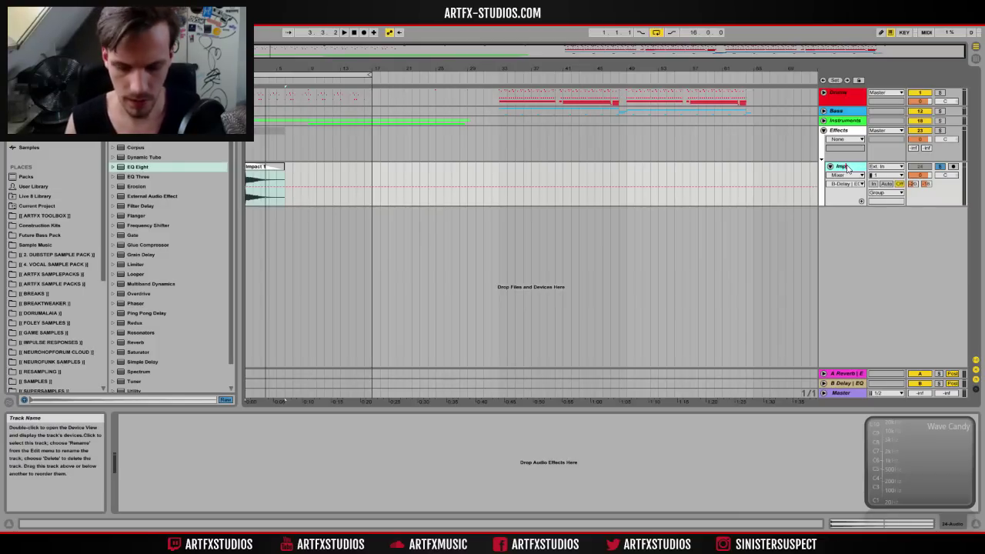
{"action": "right_click", "coordinate": [847, 168]}
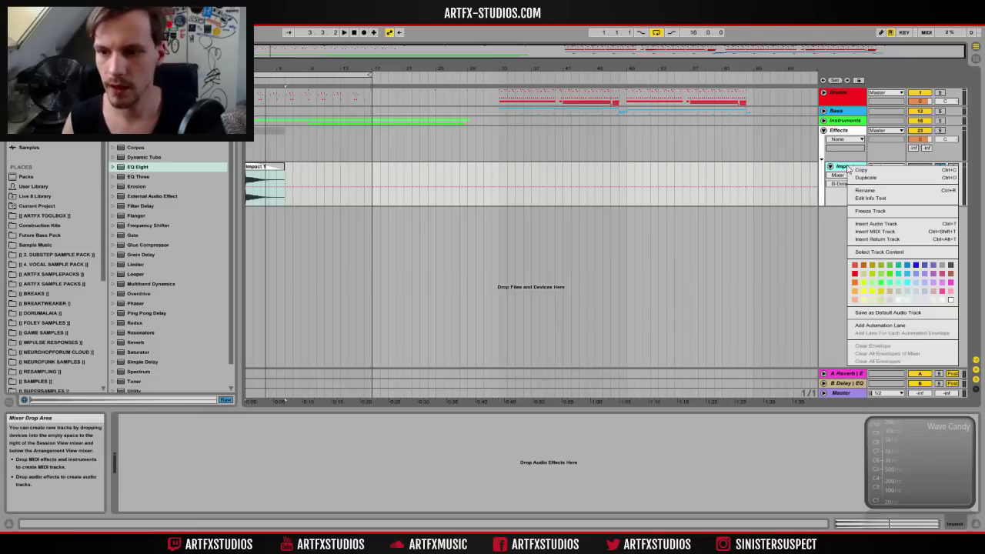
{"action": "key", "text": "Escape"}
{"action": "key", "text": "ctrl+d"}
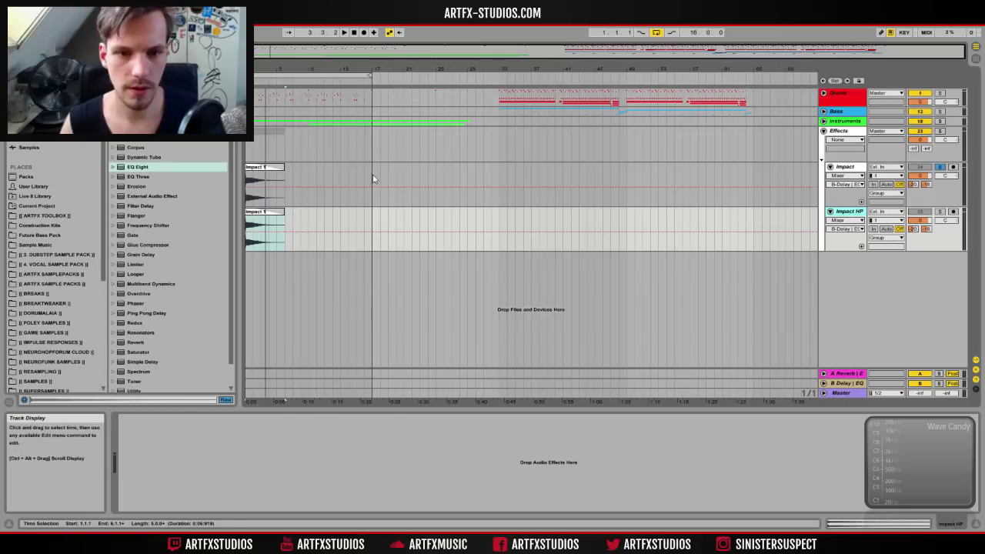
Step: Move the Impact 1 clip on the Impact HP track to bar 9
{"action": "left_click", "coordinate": [275, 216]}
{"action": "left_click_drag", "start_coordinate": [275, 216], "coordinate": [337, 217]}
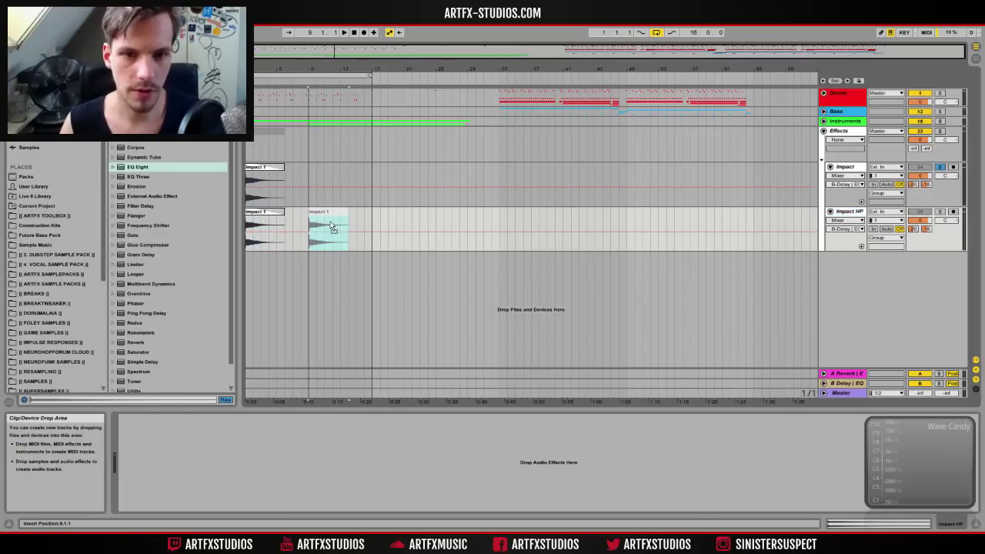
Step: Unfold the Drums group and examine the first Kick track between bars 8 and 10
{"action": "left_click", "coordinate": [822, 92]}
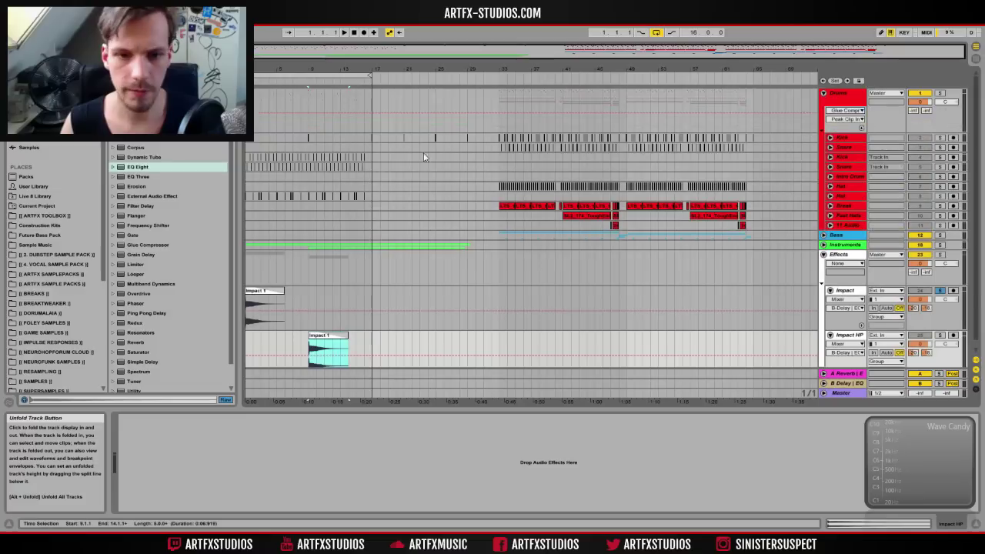
{"action": "left_click", "coordinate": [304, 138]}
{"action": "left_click_drag", "start_coordinate": [319, 143], "coordinate": [314, 140]}
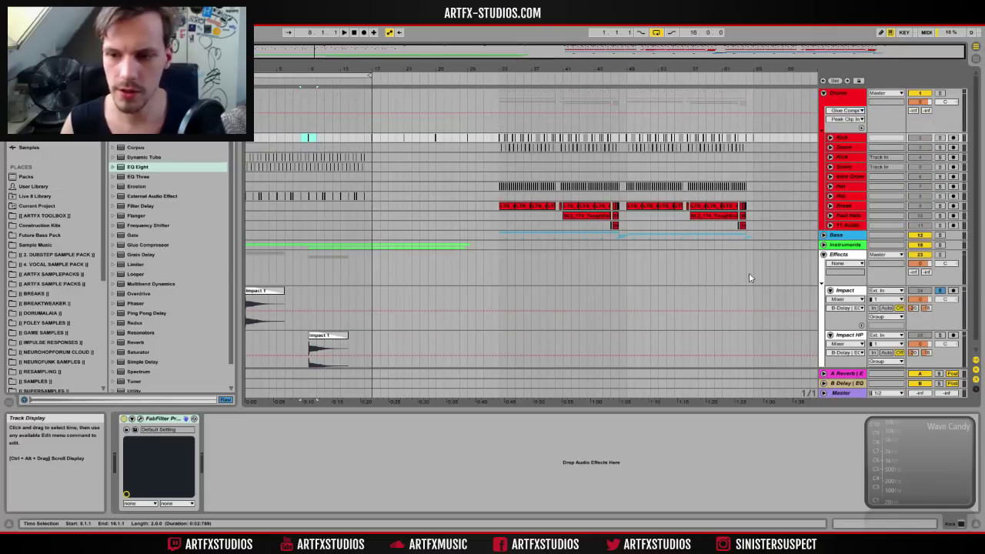
Step: Add an EQ Eight to the Impact HP track, shape a 360 Hz low cut while listening, and unsolo the Impact track
{"action": "scroll", "coordinate": [263, 343], "scroll_direction": "down", "scroll_amount": 1}
{"action": "left_click", "coordinate": [312, 338]}
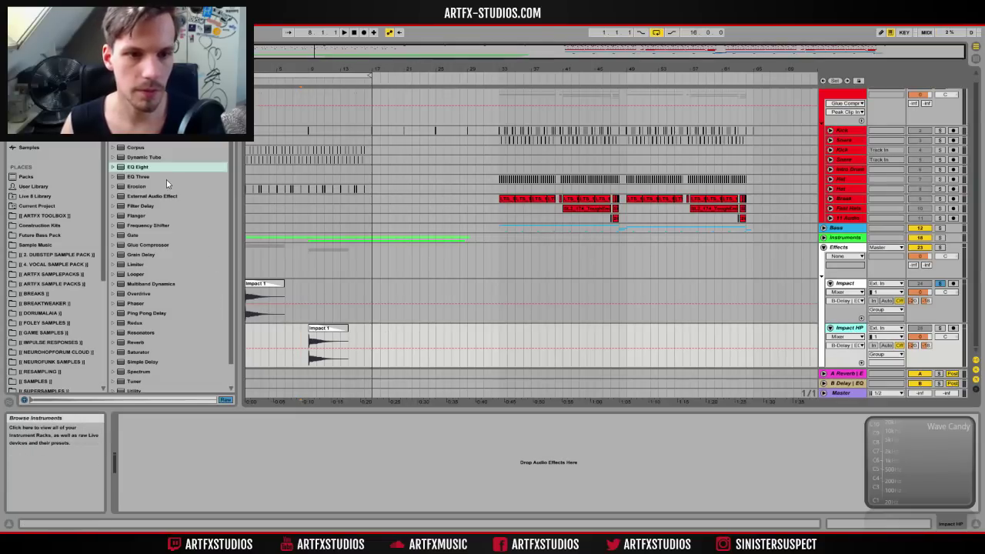
{"action": "left_click_drag", "start_coordinate": [147, 167], "coordinate": [318, 293]}
{"action": "left_click_drag", "start_coordinate": [327, 340], "coordinate": [338, 362]}
{"action": "left_click_drag", "start_coordinate": [147, 465], "coordinate": [217, 479]}
{"action": "key", "text": "space"}
{"action": "key", "text": "space"}
{"action": "left_click", "coordinate": [939, 284]}
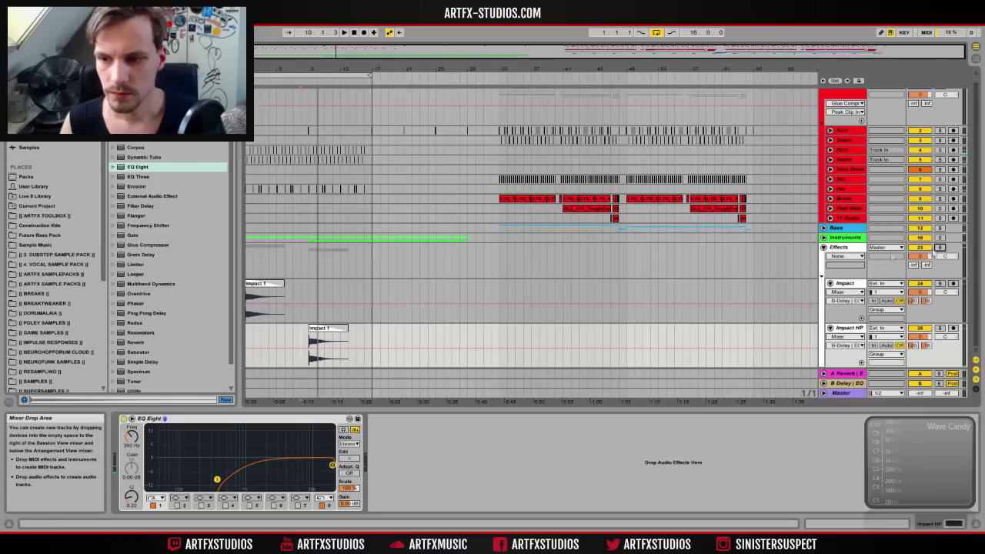
Step: Copy the Impact 1 clip on the Impact track to bar 17 and give its start a short fade-in
{"action": "left_click", "coordinate": [265, 287]}
{"action": "left_click_drag", "start_coordinate": [265, 287], "coordinate": [393, 287]}
{"action": "left_click", "coordinate": [845, 299]}
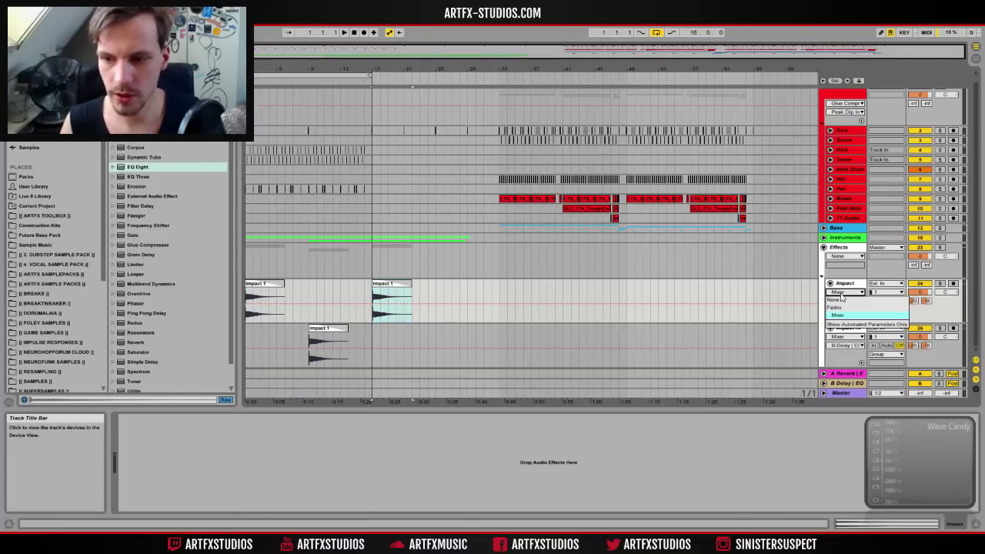
{"action": "left_click", "coordinate": [846, 306]}
{"action": "left_click_drag", "start_coordinate": [374, 68], "coordinate": [376, 292]}
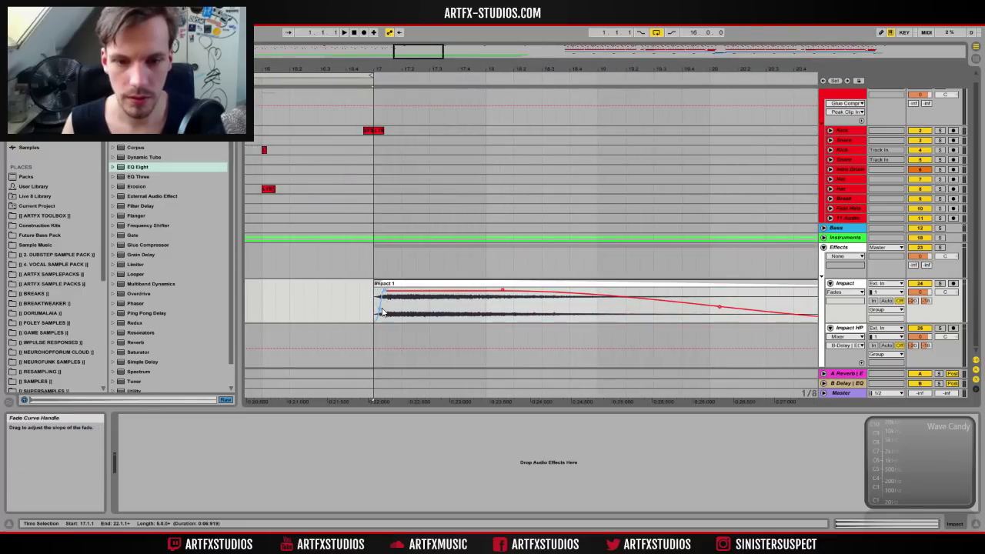
{"action": "left_click_drag", "start_coordinate": [389, 68], "coordinate": [425, 4]}
Step: Lower the Impact track volume to about -3.3 dB and the Impact HP track volume to about -3.5 dB
{"action": "left_click", "coordinate": [919, 292]}
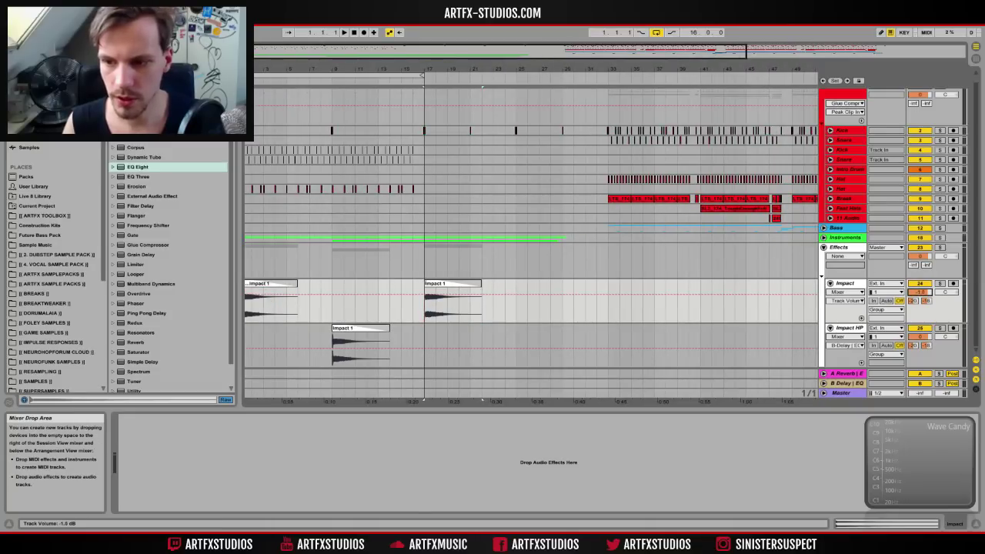
{"action": "left_click", "coordinate": [919, 336]}
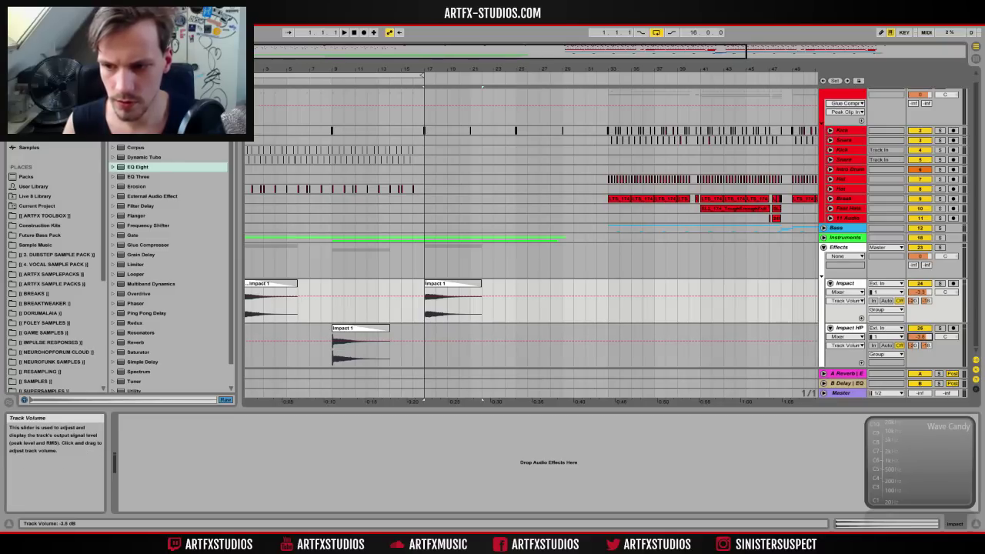
{"action": "scroll", "coordinate": [565, 185], "scroll_direction": "up", "scroll_amount": 1}
{"action": "scroll", "coordinate": [565, 184], "scroll_direction": "down", "scroll_amount": 1}
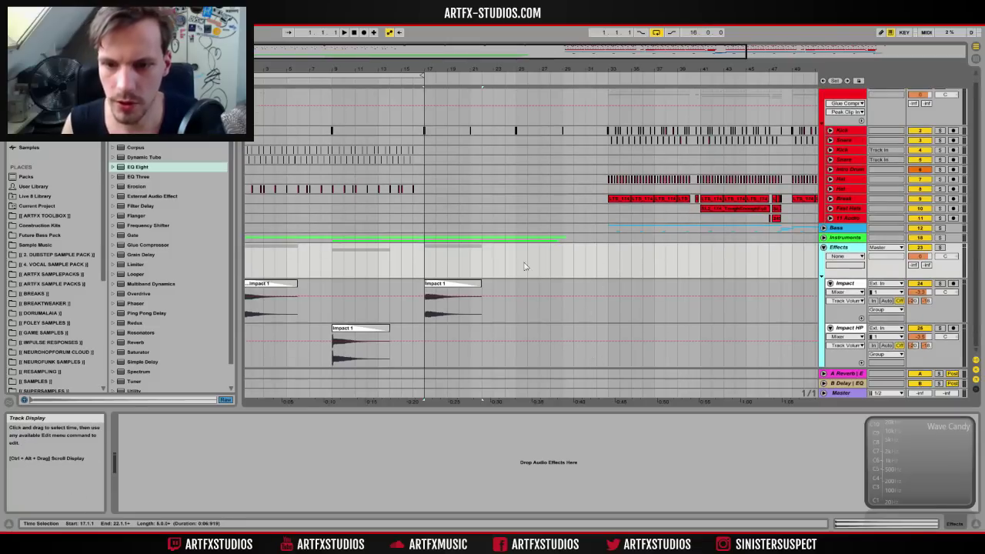
Step: Insert an audio track below Impact HP in the Effects group and name it Noise riser
{"action": "left_click", "coordinate": [843, 333]}
{"action": "right_click", "coordinate": [843, 333]}
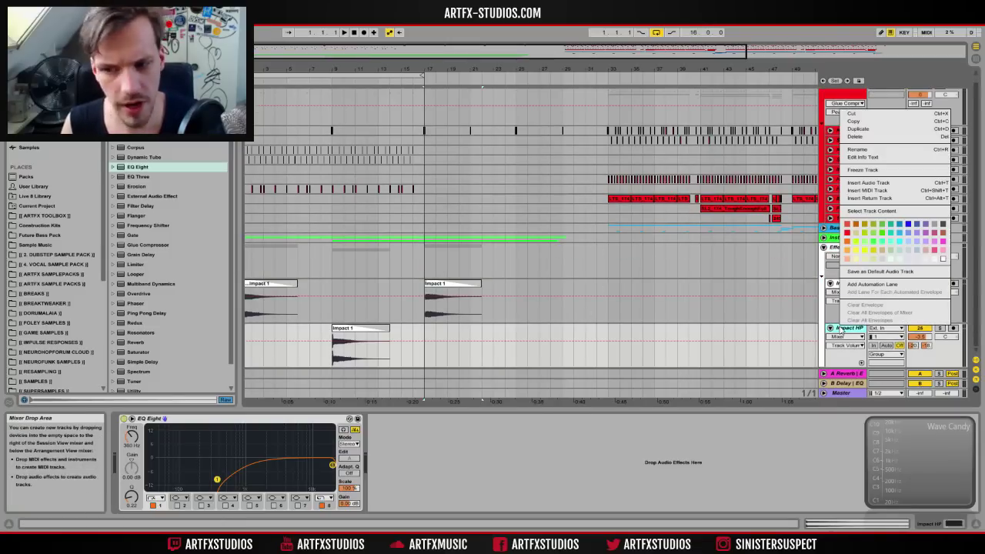
{"action": "left_click", "coordinate": [883, 183]}
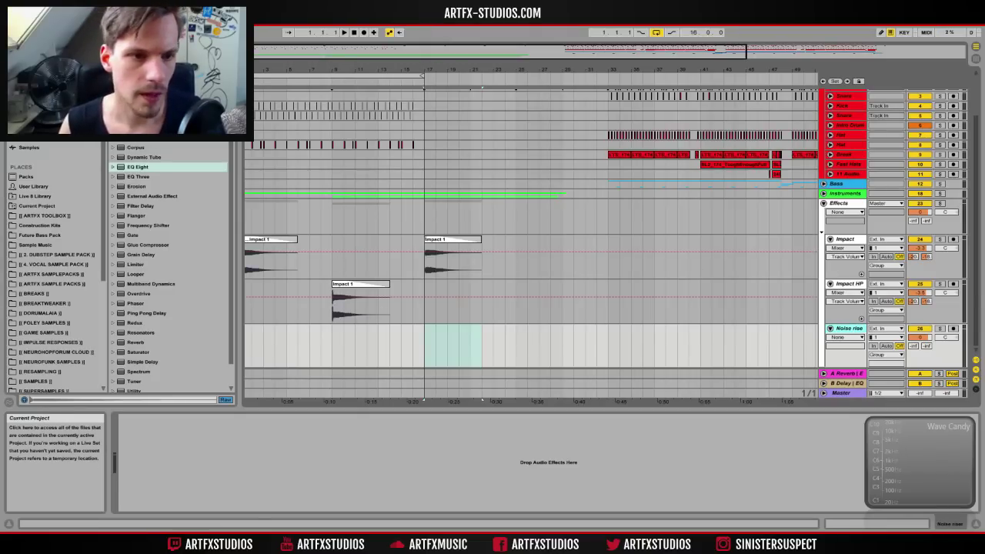
Step: Place the ARTFX Toolbox sample 100 BPM - 8 BARS - Noise Riser 2 at bar 17 on Noise riser and trim its end to bar 32
{"action": "left_click", "coordinate": [44, 215]}
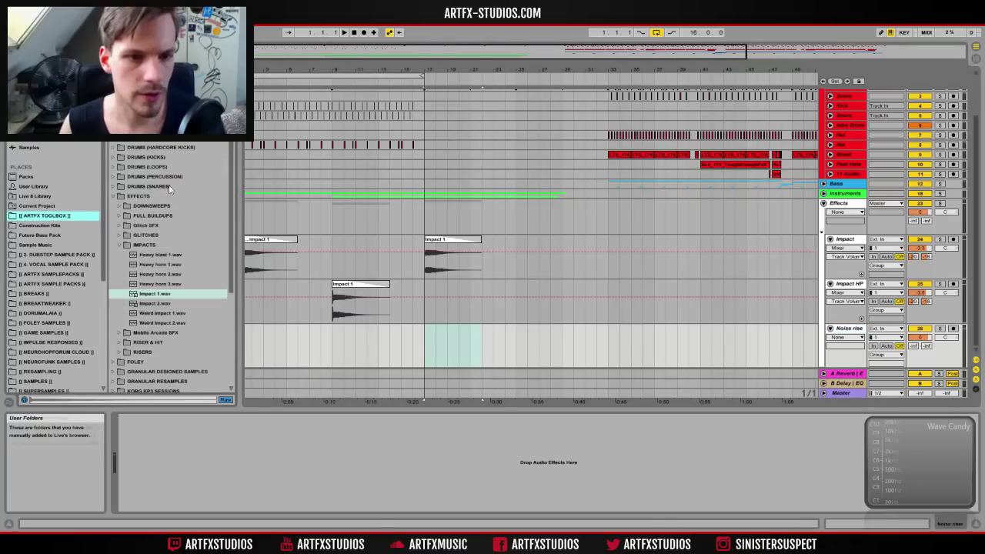
{"action": "left_click", "coordinate": [120, 246]}
{"action": "left_click", "coordinate": [121, 274]}
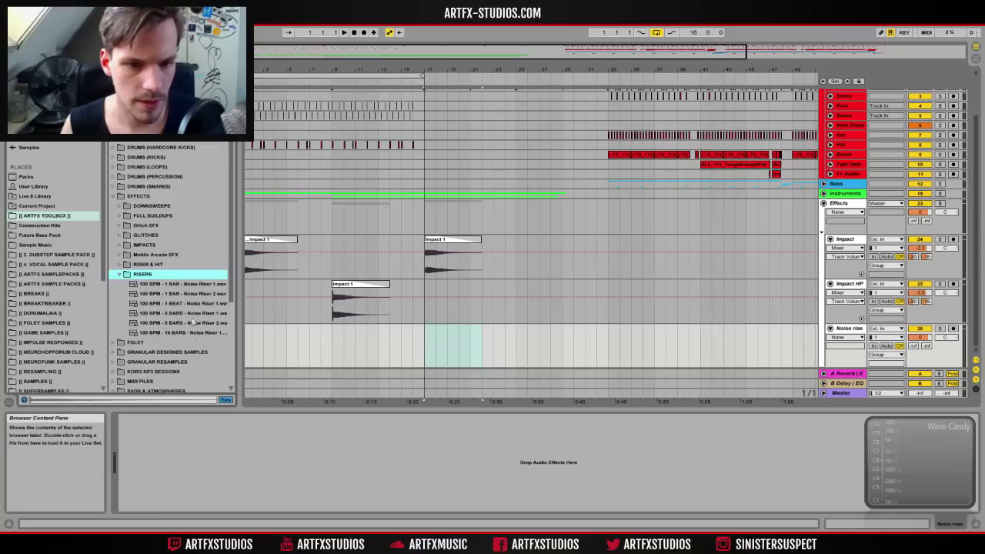
{"action": "left_click_drag", "start_coordinate": [192, 323], "coordinate": [424, 341]}
{"action": "left_click_drag", "start_coordinate": [173, 313], "coordinate": [426, 356]}
{"action": "left_click_drag", "start_coordinate": [204, 324], "coordinate": [427, 344]}
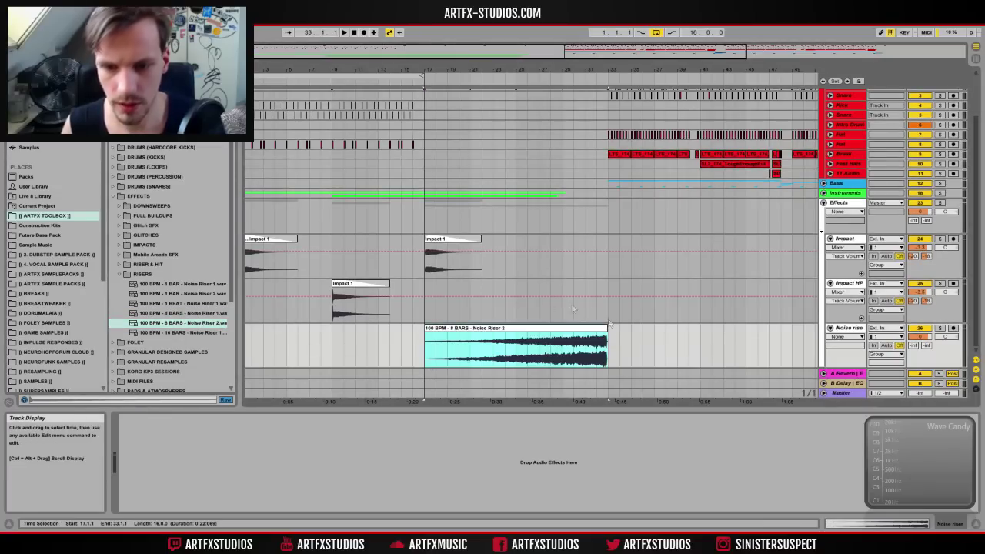
{"action": "left_click_drag", "start_coordinate": [606, 328], "coordinate": [597, 327]}
{"action": "scroll", "coordinate": [682, 308], "scroll_direction": "down", "scroll_amount": 1}
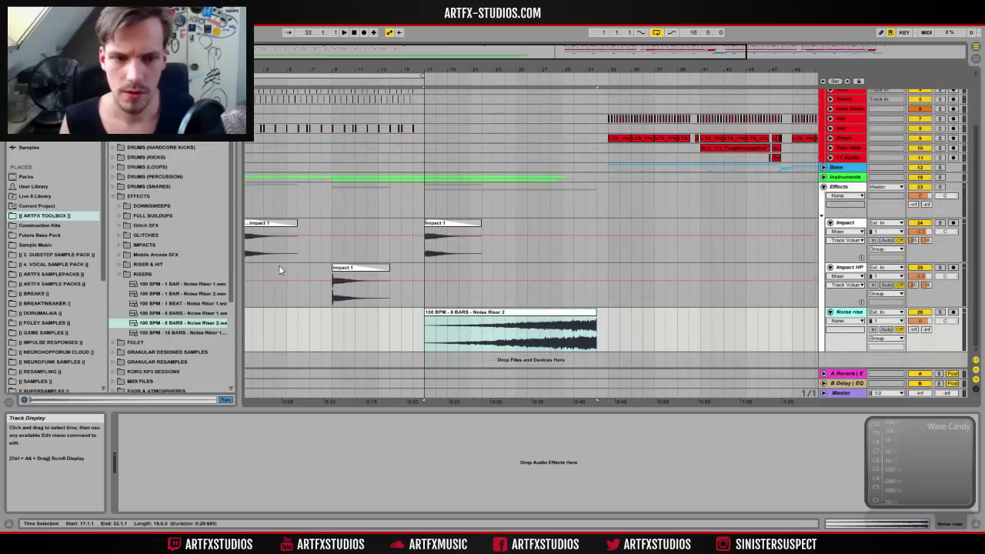
Step: Find the VEC4 Reverse Vocals folder in the Vengeance Essential Clubsounds Vol.4 effects and preview VEC4 Reverse Vocals 06 F
{"action": "left_click", "coordinate": [42, 381]}
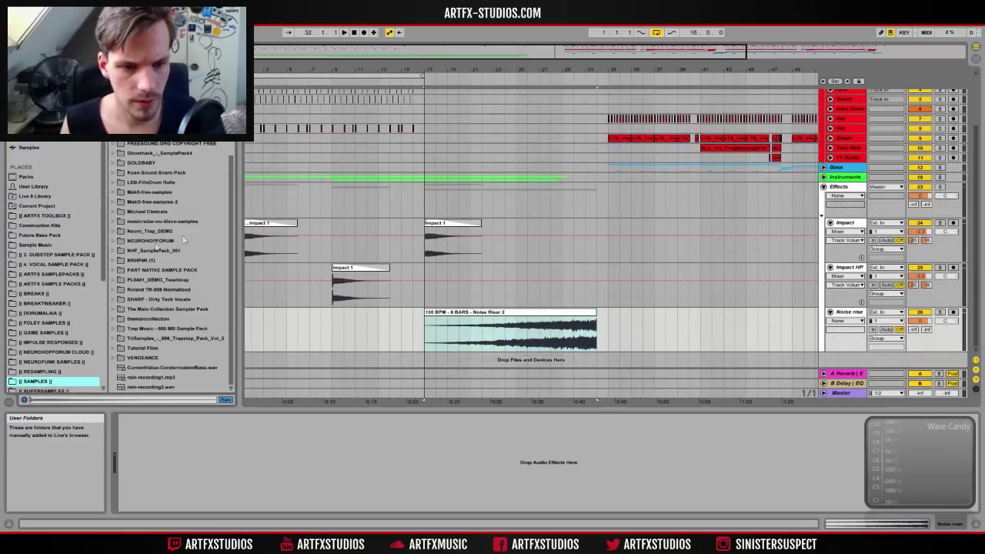
{"action": "left_click", "coordinate": [115, 357]}
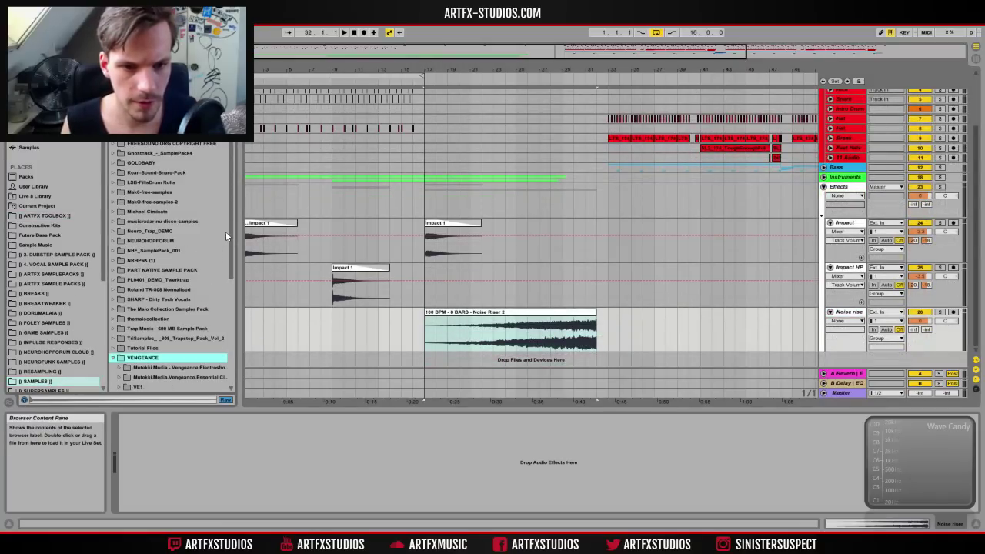
{"action": "scroll", "coordinate": [231, 273], "scroll_direction": "down", "scroll_amount": 5}
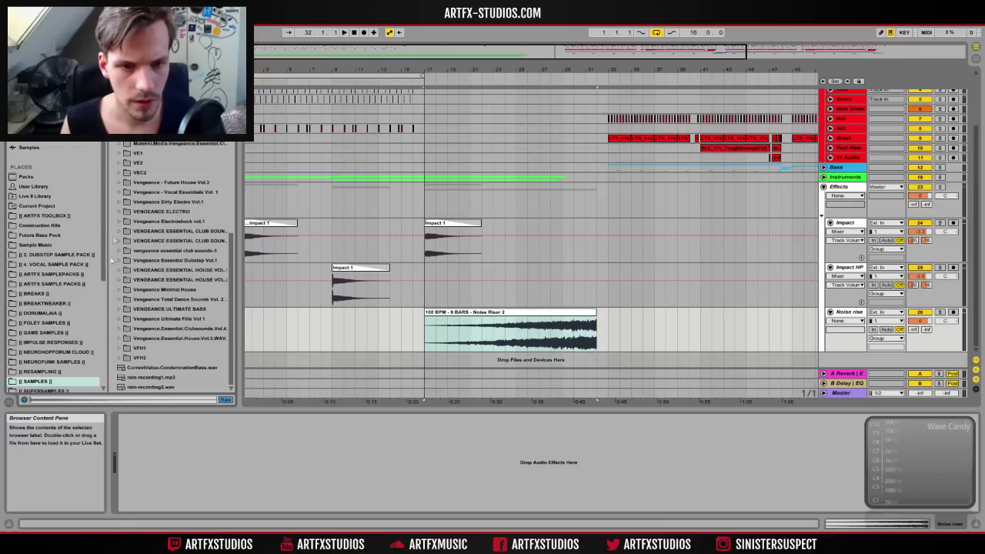
{"action": "left_click", "coordinate": [123, 331]}
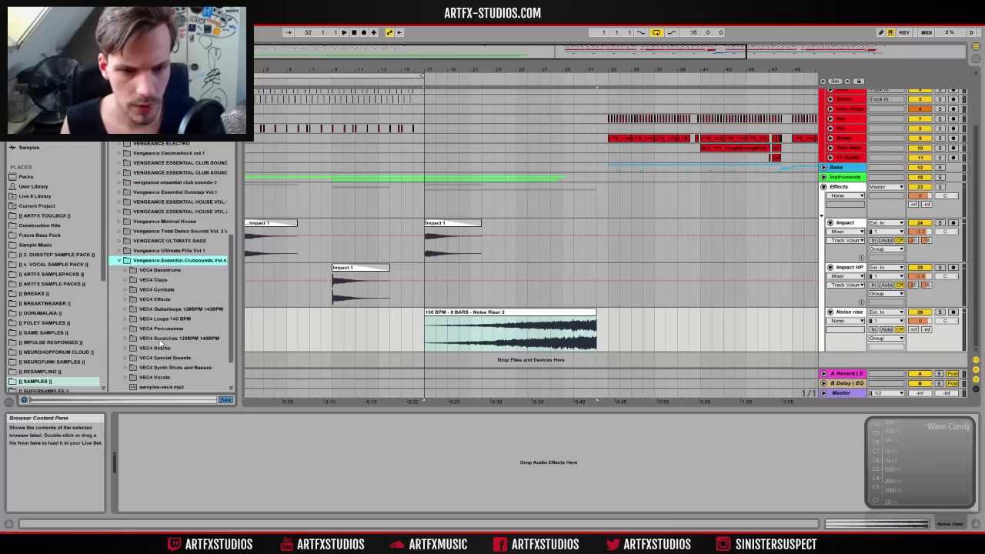
{"action": "scroll", "coordinate": [144, 331], "scroll_direction": "down", "scroll_amount": 1}
{"action": "left_click", "coordinate": [129, 271]}
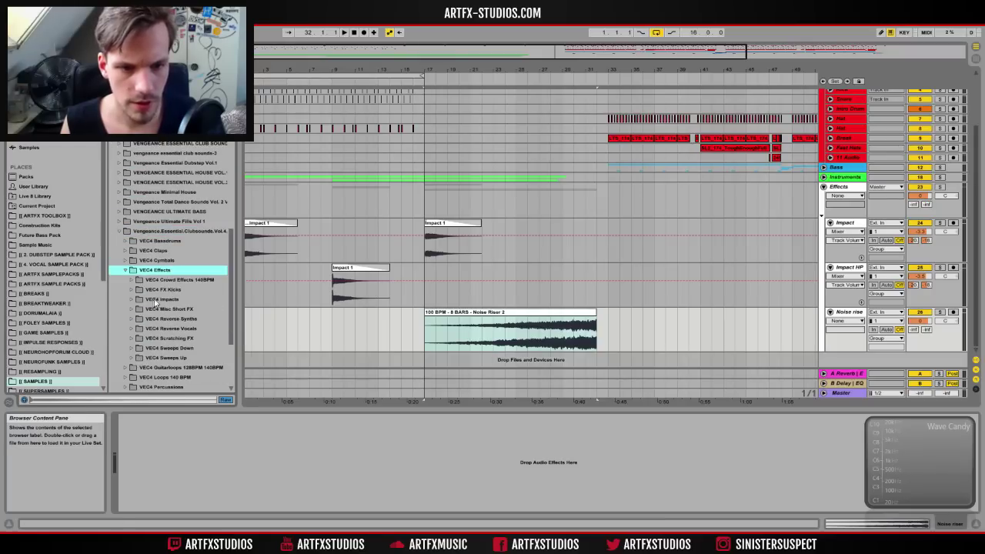
{"action": "left_click", "coordinate": [132, 324]}
{"action": "scroll", "coordinate": [217, 321], "scroll_direction": "down", "scroll_amount": 2}
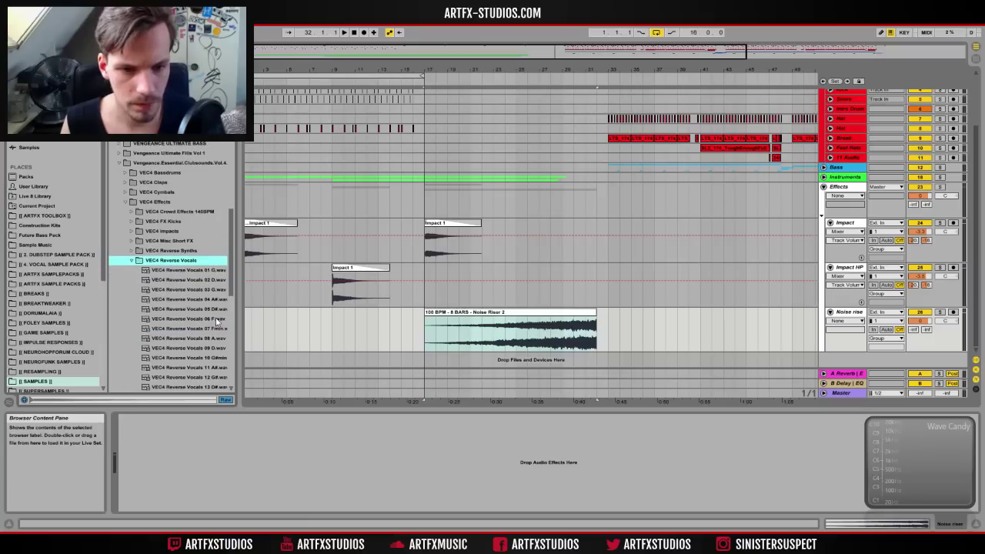
{"action": "left_click", "coordinate": [189, 319]}
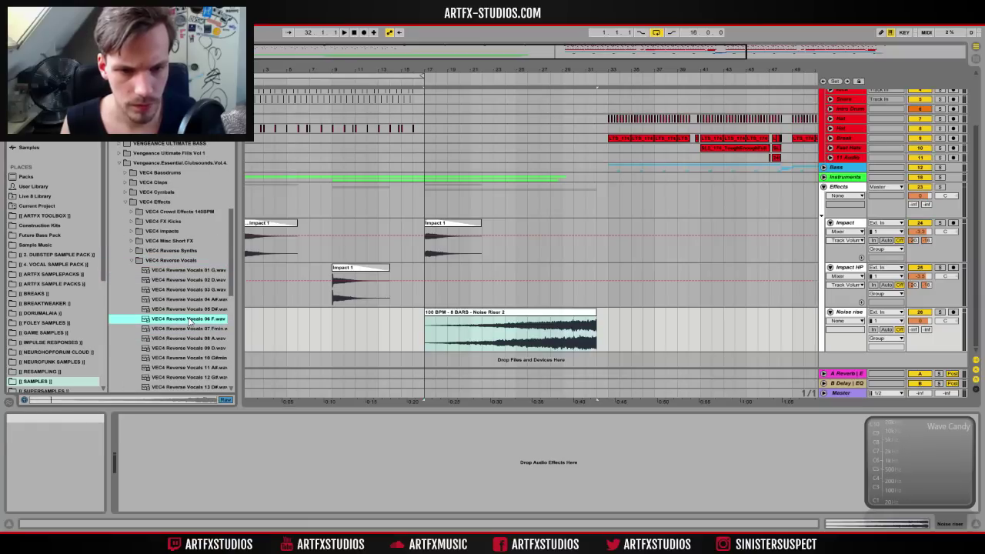
Step: Insert an audio track below Noise riser in the Effects group and name it Rev Vocal
{"action": "left_click_drag", "start_coordinate": [187, 322], "coordinate": [312, 337]}
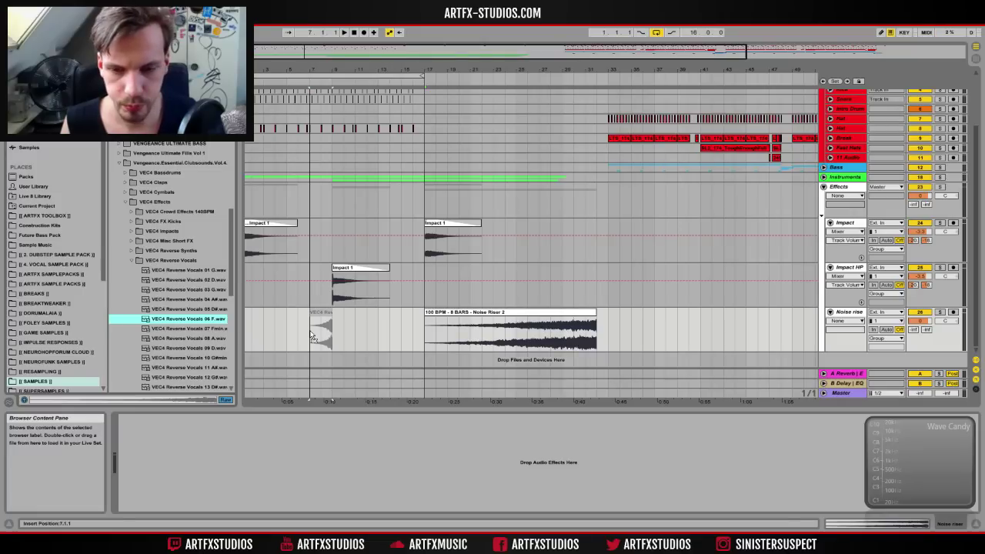
{"action": "left_click_drag", "start_coordinate": [312, 337], "coordinate": [220, 321]}
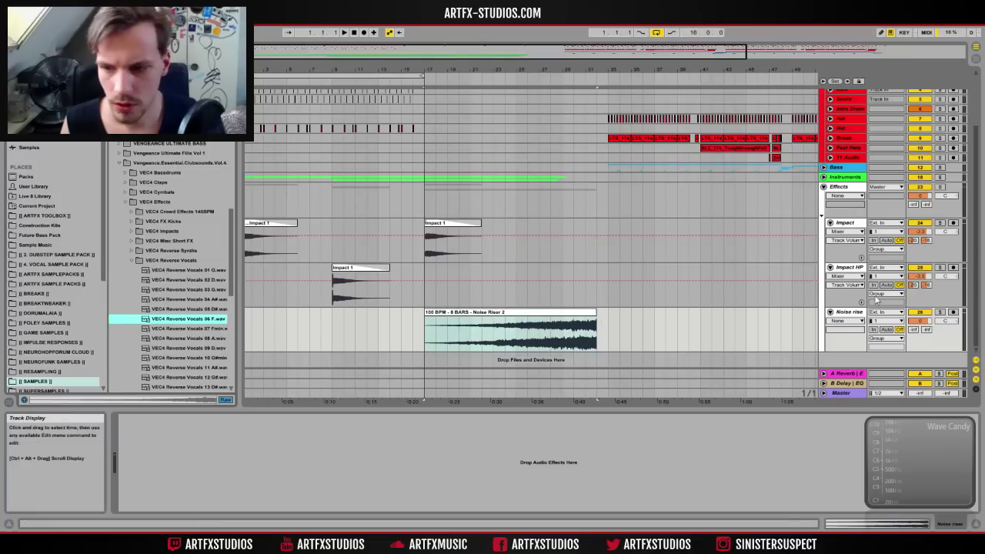
{"action": "right_click", "coordinate": [856, 314]}
{"action": "left_click", "coordinate": [884, 388]}
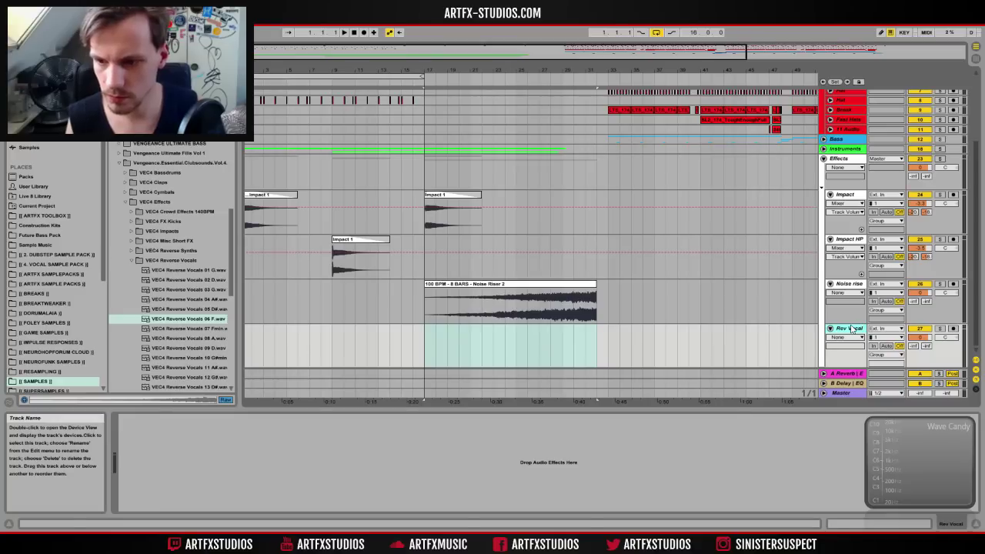
Step: Place VEC4 Reverse Vocals 06 F unwarped from bar 7 to 9 on the Rev Vocal track and fade it in over its full length
{"action": "mouse_move", "coordinate": [193, 319]}
{"action": "left_mouse_down"}
{"action": "mouse_move", "coordinate": [336, 326]}
{"action": "mouse_move", "coordinate": [310, 345]}
{"action": "left_mouse_up"}
{"action": "double_click", "coordinate": [317, 329]}
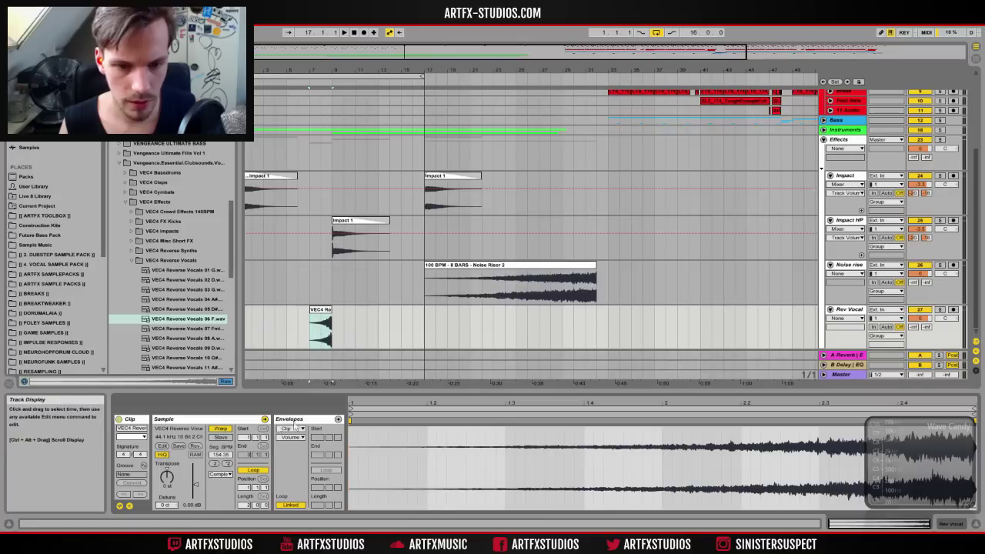
{"action": "left_click", "coordinate": [220, 428]}
{"action": "left_click", "coordinate": [330, 311]}
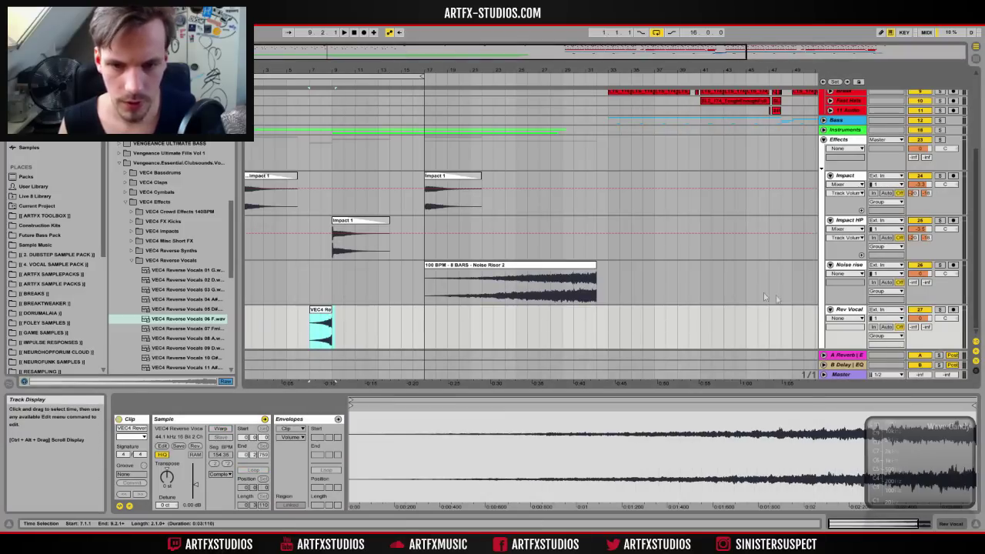
{"action": "key", "text": "a"}
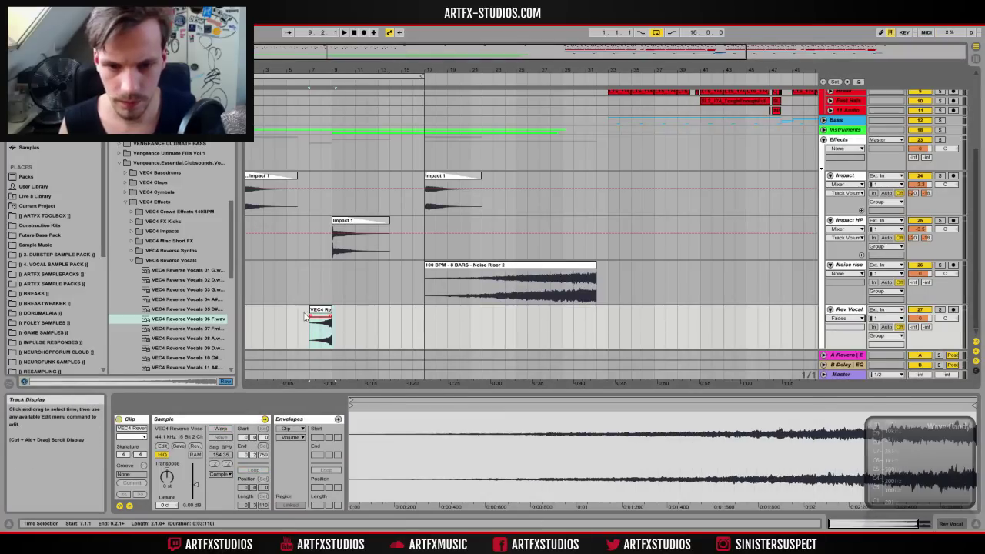
{"action": "left_click_drag", "start_coordinate": [311, 317], "coordinate": [330, 317]}
Step: Send the Rev Vocal and Noise riser tracks to the reverb return and lower the Rev Vocal volume to -4 dB
{"action": "left_click_drag", "start_coordinate": [914, 326], "coordinate": [919, 258]}
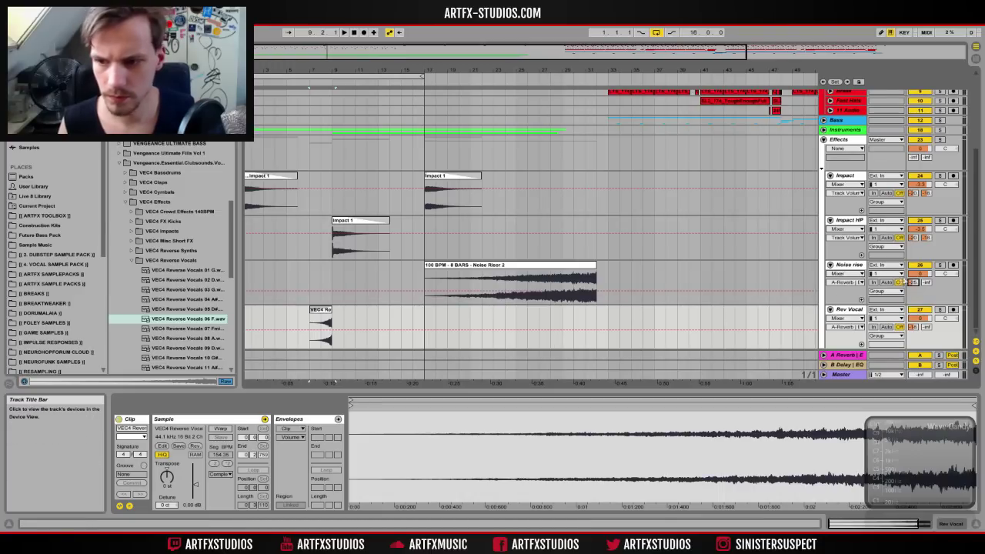
{"action": "left_click", "coordinate": [320, 310]}
{"action": "left_click_drag", "start_coordinate": [919, 317], "coordinate": [919, 327]}
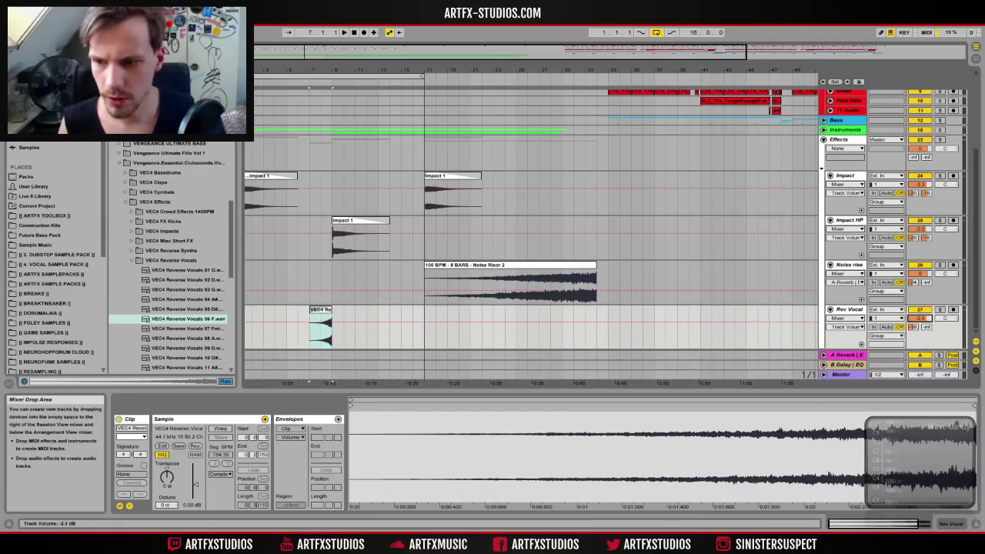
Step: Copy the reverse vocal clip to bars 15 and 25, and warp the bar 25 copy to four times its length
{"action": "left_click_drag", "start_coordinate": [321, 310], "coordinate": [416, 319]}
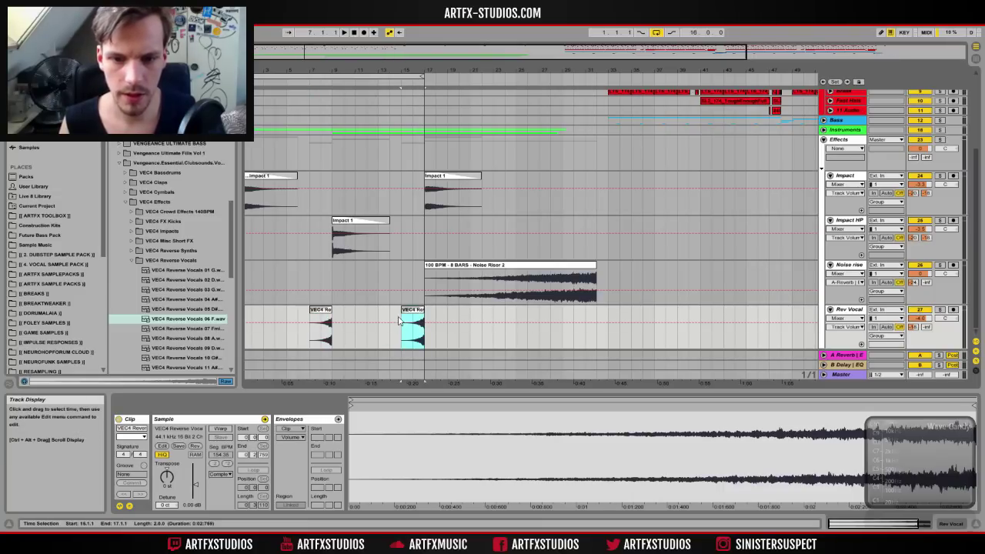
{"action": "left_click_drag", "start_coordinate": [407, 317], "coordinate": [535, 311]}
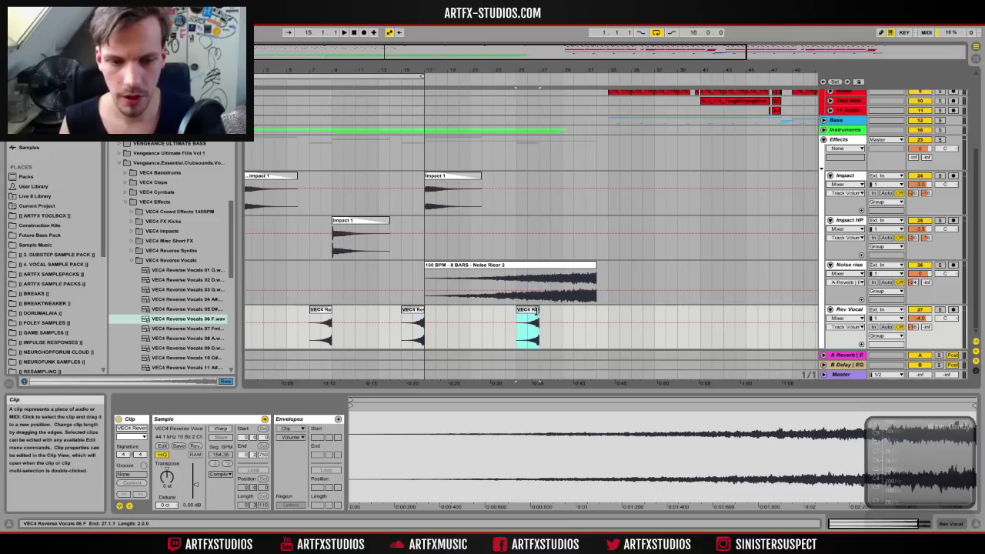
{"action": "left_click", "coordinate": [220, 428]}
{"action": "left_click", "coordinate": [227, 464]}
{"action": "left_click", "coordinate": [227, 464]}
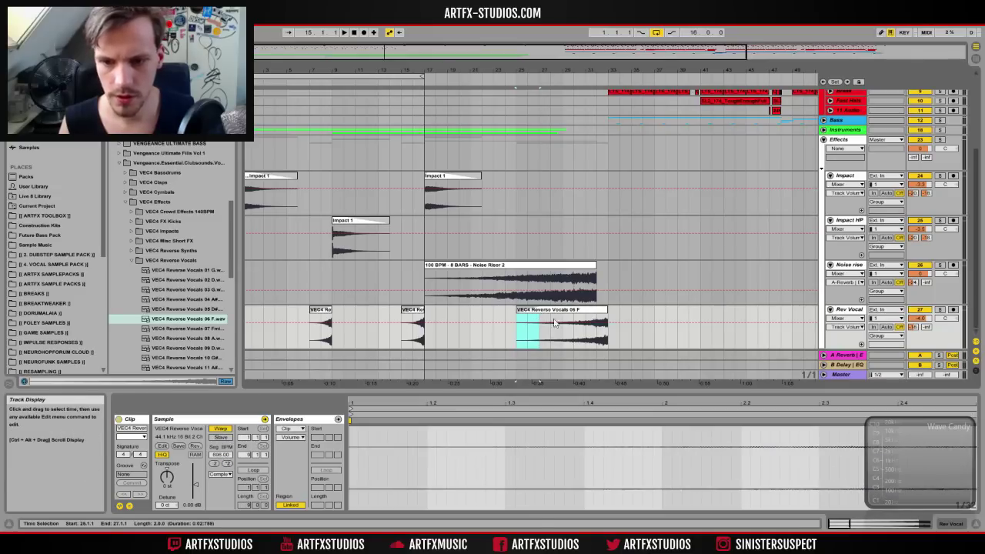
Step: Shift and trim the stretched reverse vocal so its tail ends at bar 32, and warp it in Complex Pro mode with reduced formants
{"action": "left_click_drag", "start_coordinate": [606, 310], "coordinate": [596, 310]}
{"action": "left_click_drag", "start_coordinate": [369, 401], "coordinate": [368, 377]}
{"action": "left_click_drag", "start_coordinate": [350, 411], "coordinate": [443, 416]}
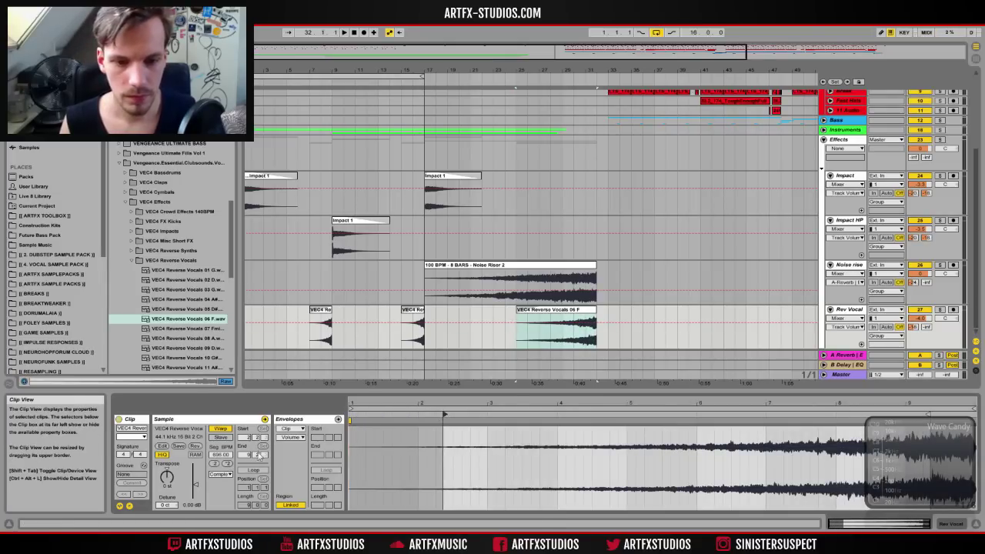
{"action": "left_click", "coordinate": [220, 474]}
{"action": "left_click", "coordinate": [225, 521]}
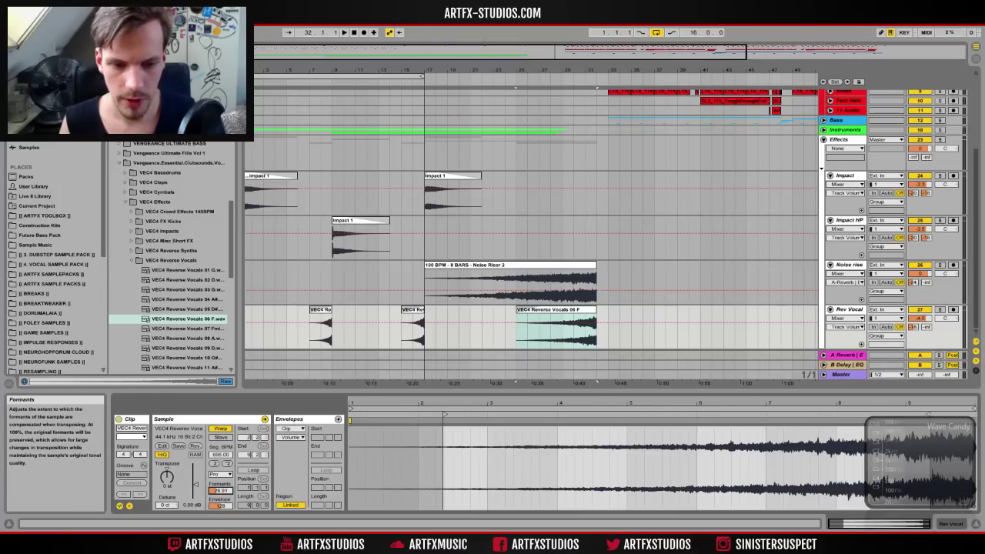
Step: Extend the stretched reverse vocal's fade-in over the whole clip and bend its curve to rise late
{"action": "key", "text": "a"}
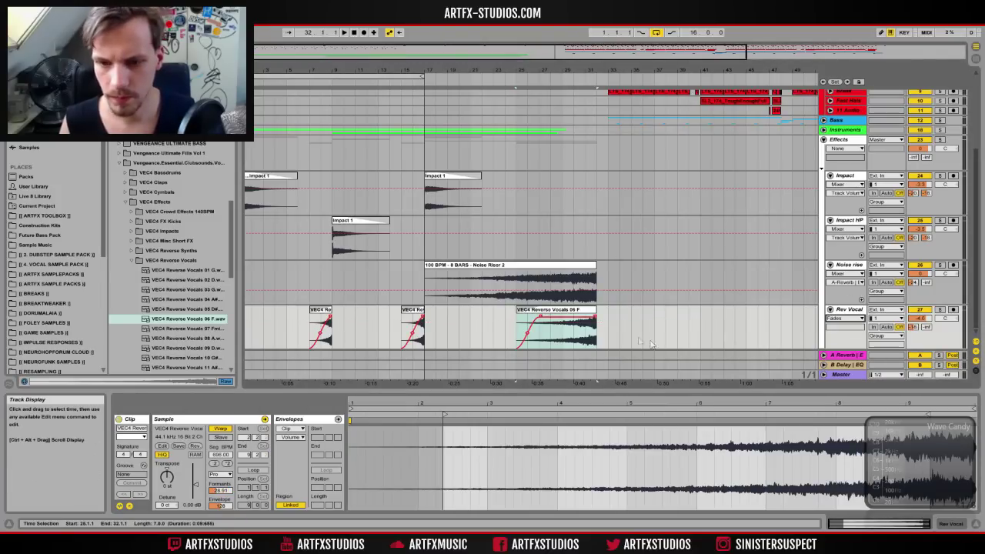
{"action": "left_click_drag", "start_coordinate": [541, 316], "coordinate": [645, 329]}
{"action": "left_click_drag", "start_coordinate": [557, 338], "coordinate": [569, 351]}
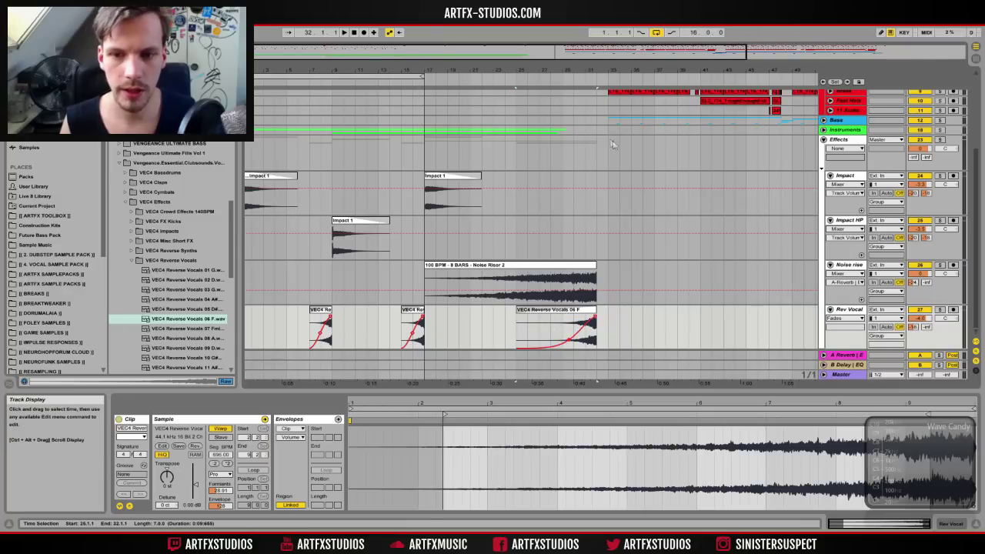
Step: Insert a new MIDI track below the collapsed Effects group and place it in a blue group named Synth
{"action": "left_click", "coordinate": [823, 139]}
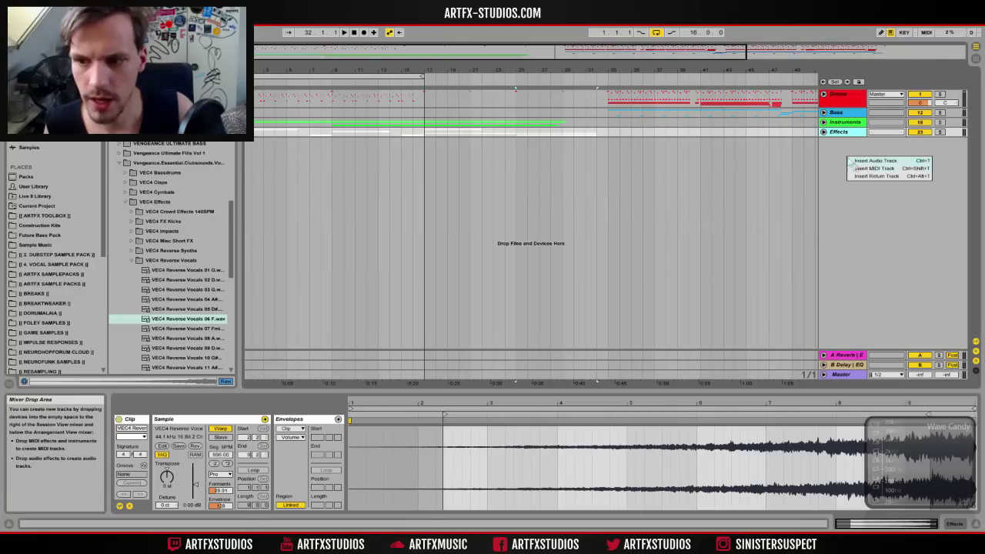
{"action": "double_click", "coordinate": [843, 160]}
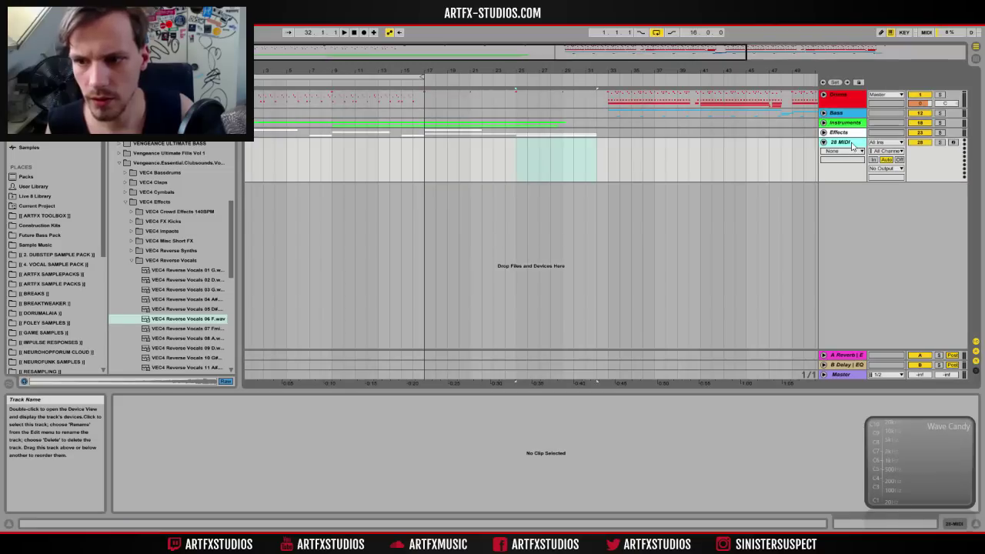
{"action": "right_click", "coordinate": [852, 144]}
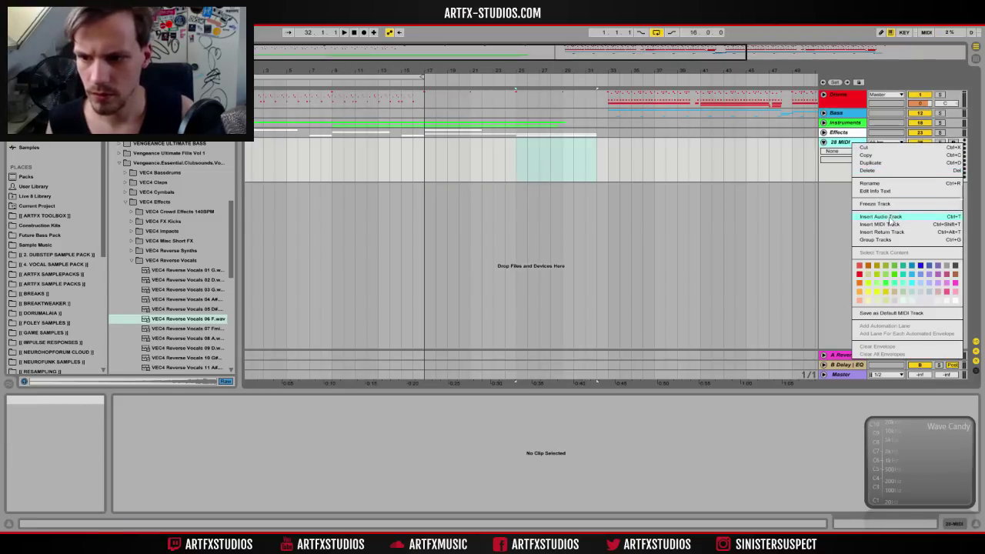
{"action": "left_click", "coordinate": [884, 240]}
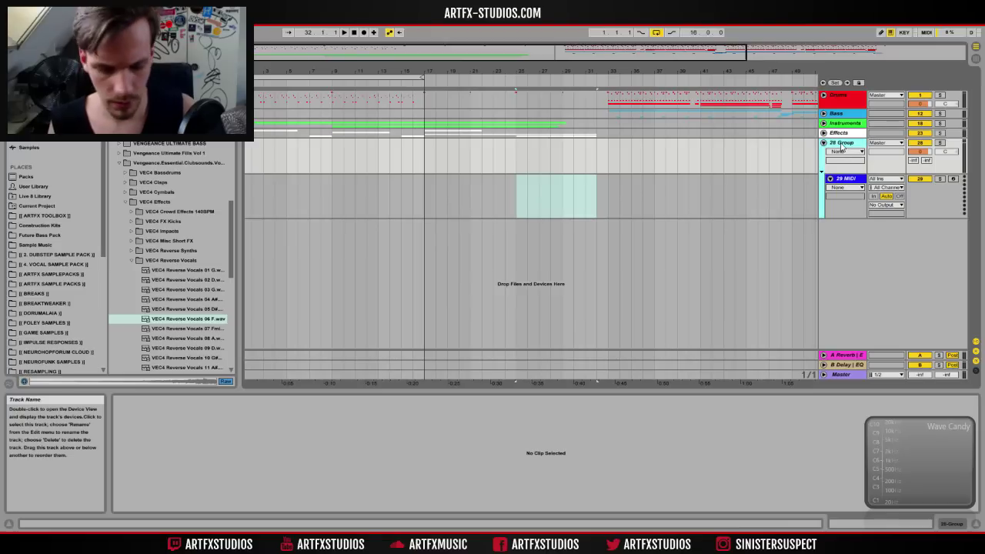
{"action": "key", "text": "Return"}
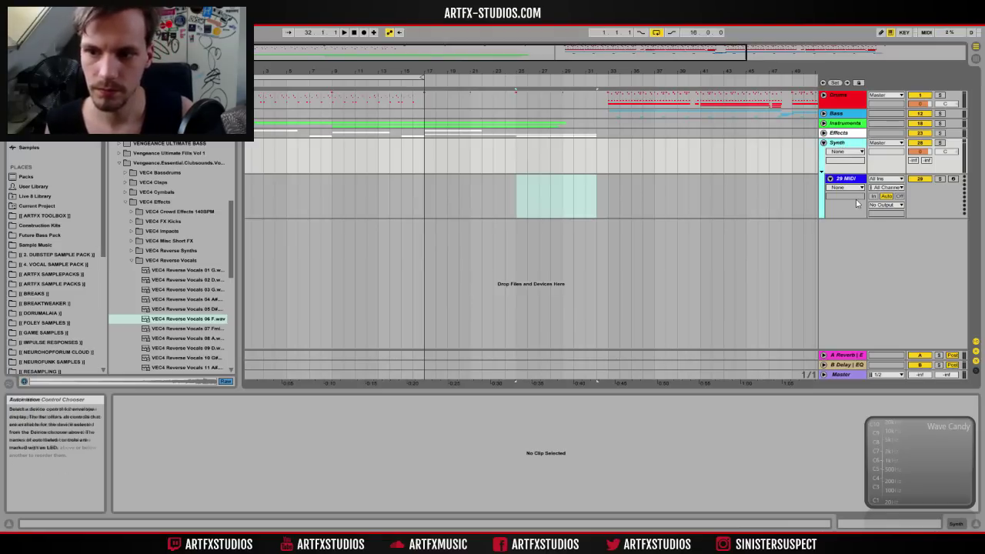
{"action": "left_click", "coordinate": [841, 145]}
Step: Load the Serum_x64 instrument from Xfer Records onto the new MIDI track
{"action": "left_click", "coordinate": [30, 127]}
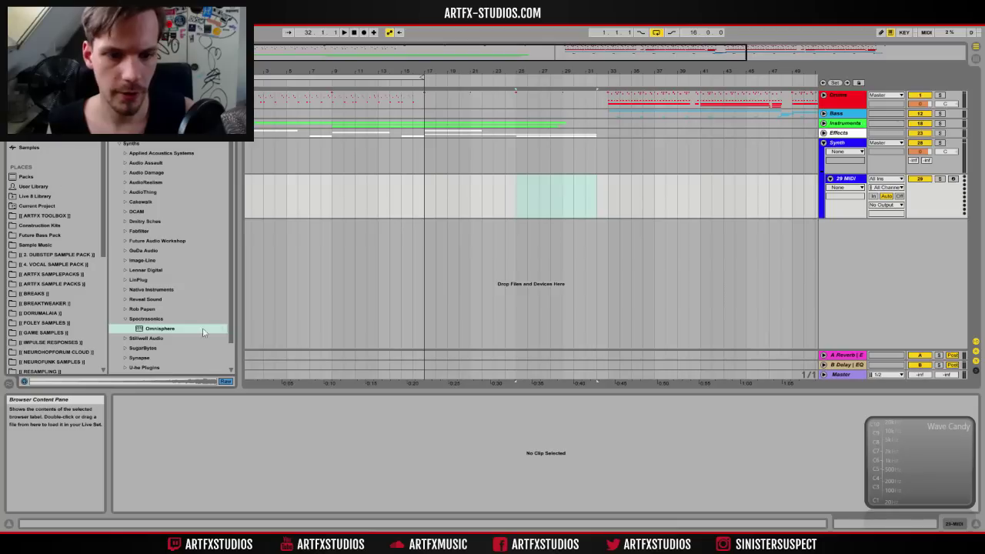
{"action": "scroll", "coordinate": [143, 335], "scroll_direction": "down", "scroll_amount": 2}
{"action": "double_click", "coordinate": [135, 347]}
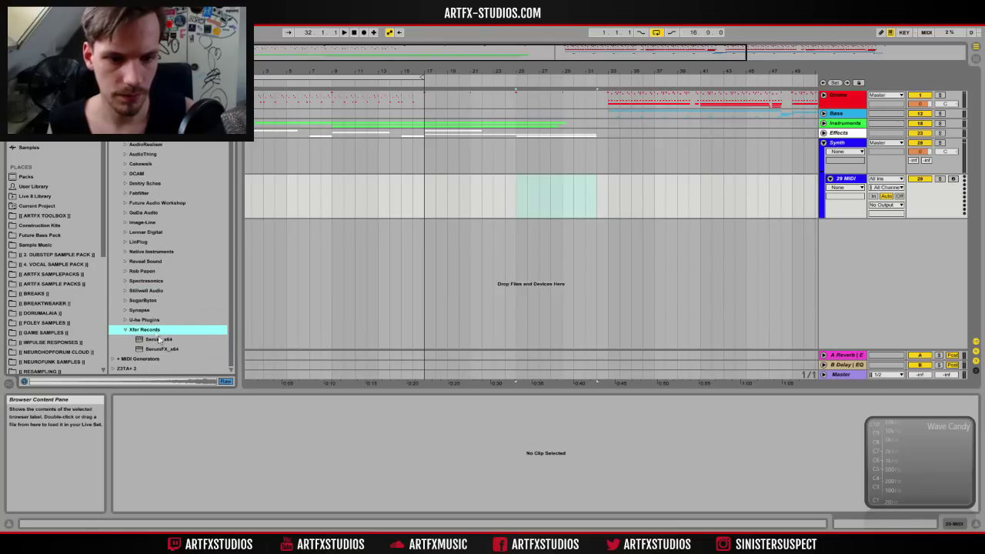
{"action": "left_click_drag", "start_coordinate": [158, 339], "coordinate": [255, 321]}
{"action": "left_click_drag", "start_coordinate": [355, 191], "coordinate": [661, 227]}
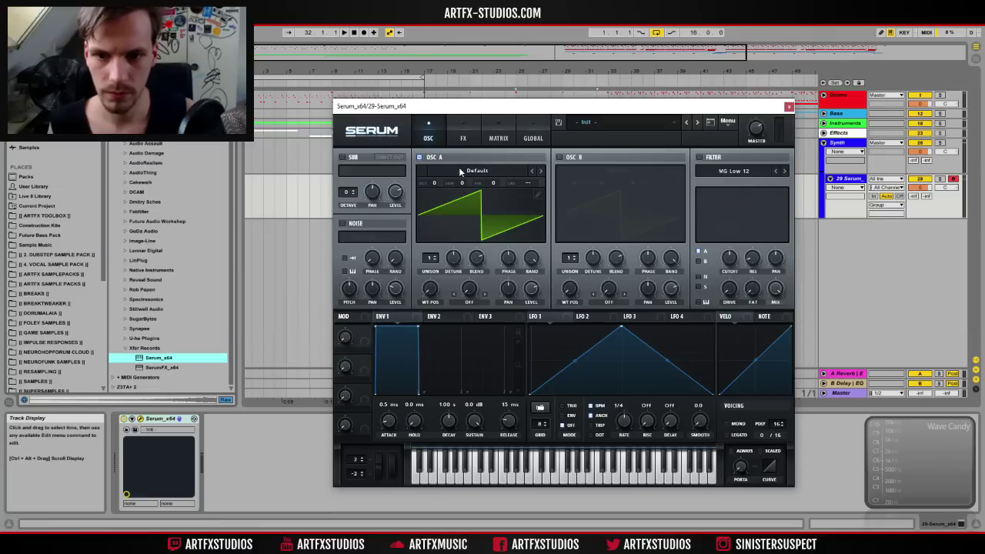
{"action": "left_click", "coordinate": [460, 171]}
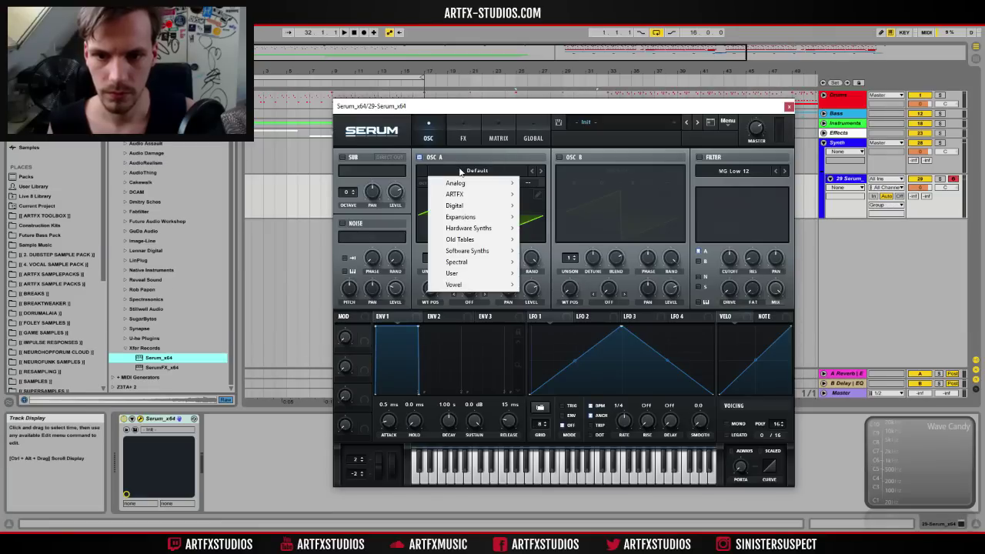
{"action": "mouse_move", "coordinate": [478, 183]}
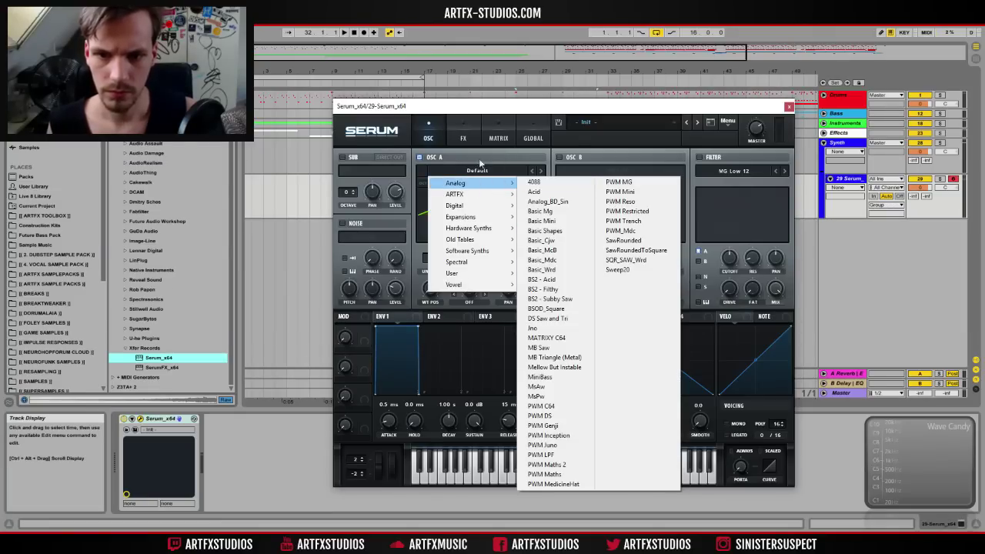
{"action": "left_click", "coordinate": [482, 165]}
Step: Set oscillator A to 8 unison voices with reduced detune, and enable the MG Low 12 filter with a low cutoff
{"action": "left_click_drag", "start_coordinate": [432, 267], "coordinate": [438, 211]}
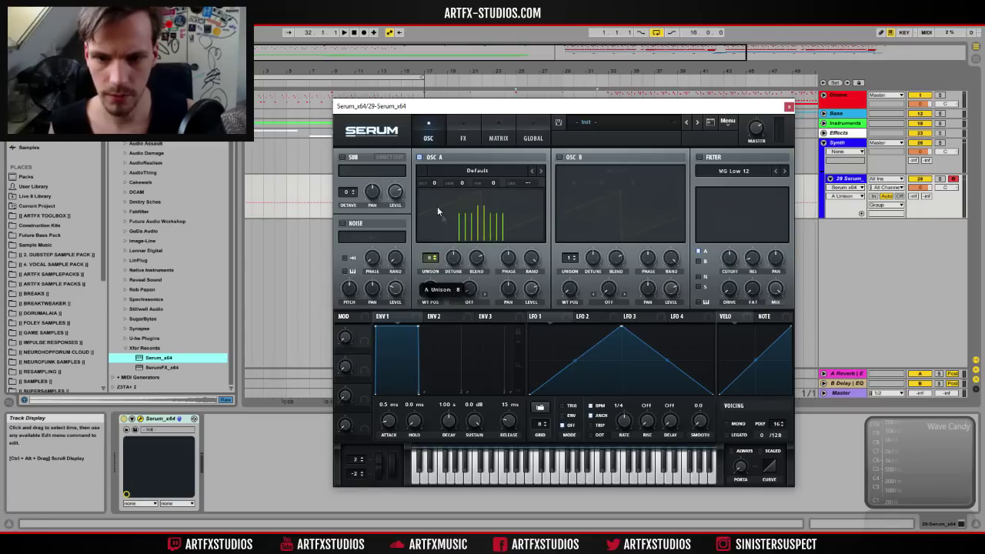
{"action": "left_click_drag", "start_coordinate": [457, 258], "coordinate": [457, 263]}
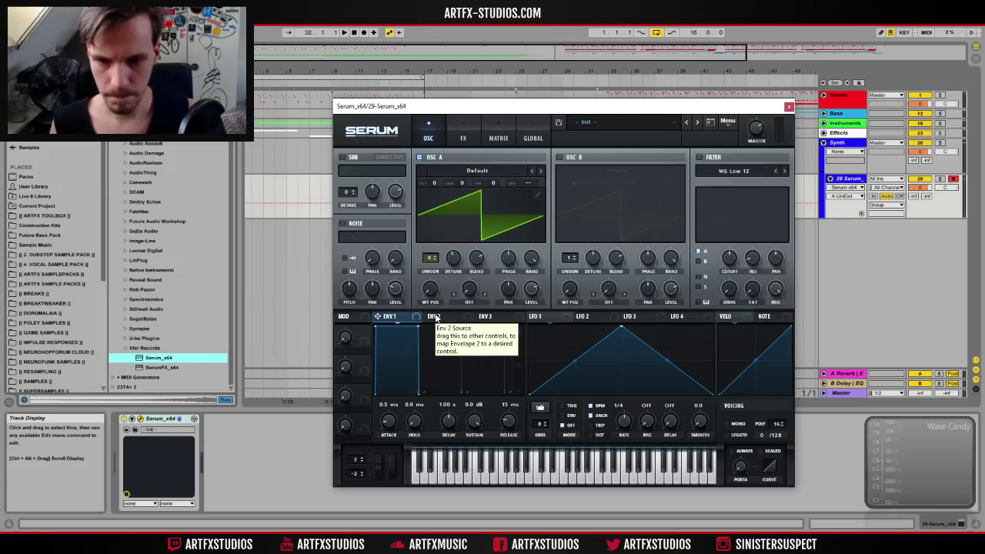
{"action": "left_click", "coordinate": [699, 158]}
{"action": "left_click_drag", "start_coordinate": [729, 258], "coordinate": [729, 298]}
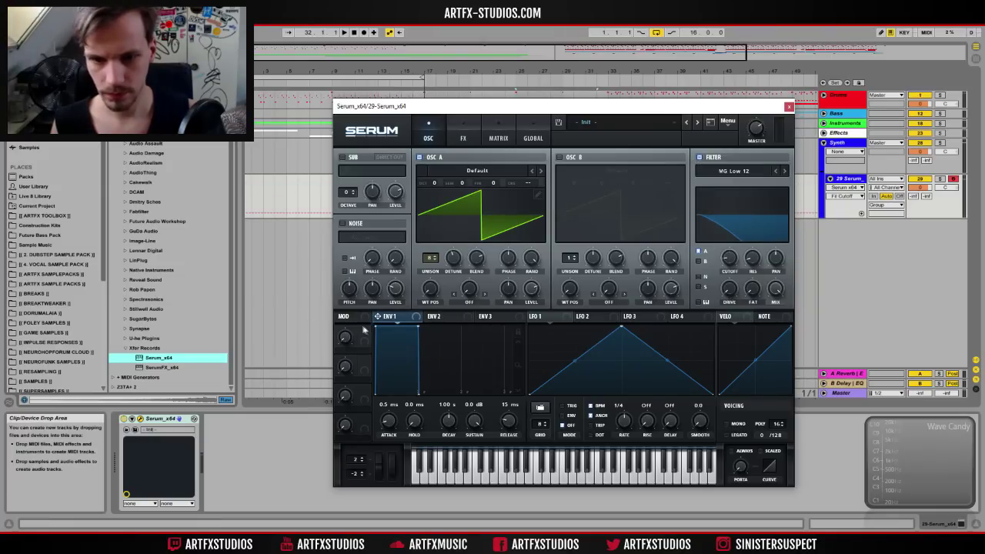
Step: Shape Envelope 2 with 41 ms attack, 217 ms decay and zero sustain, and map it to the filter cutoff
{"action": "left_click", "coordinate": [431, 318]}
{"action": "left_click_drag", "start_coordinate": [389, 418], "coordinate": [390, 417]}
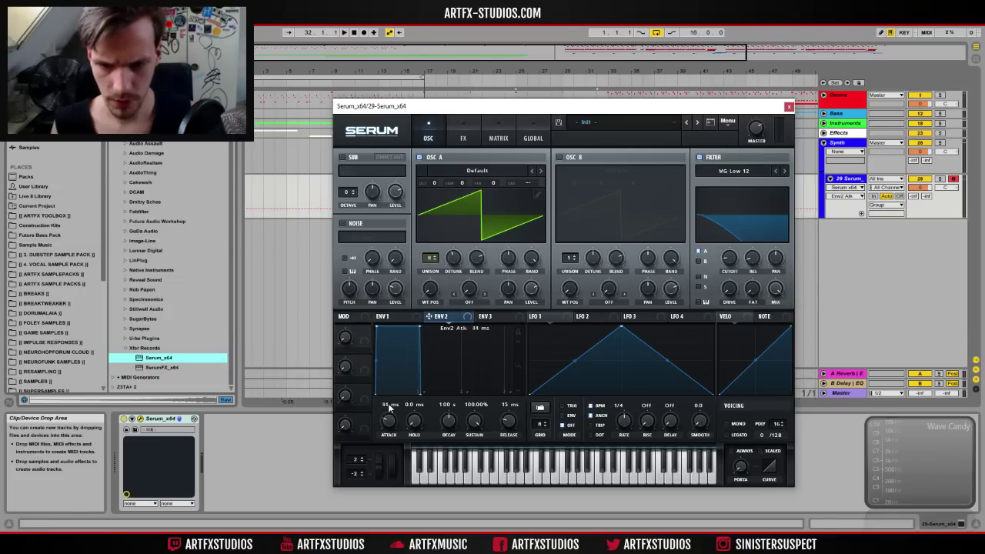
{"action": "left_click_drag", "start_coordinate": [455, 418], "coordinate": [443, 429]}
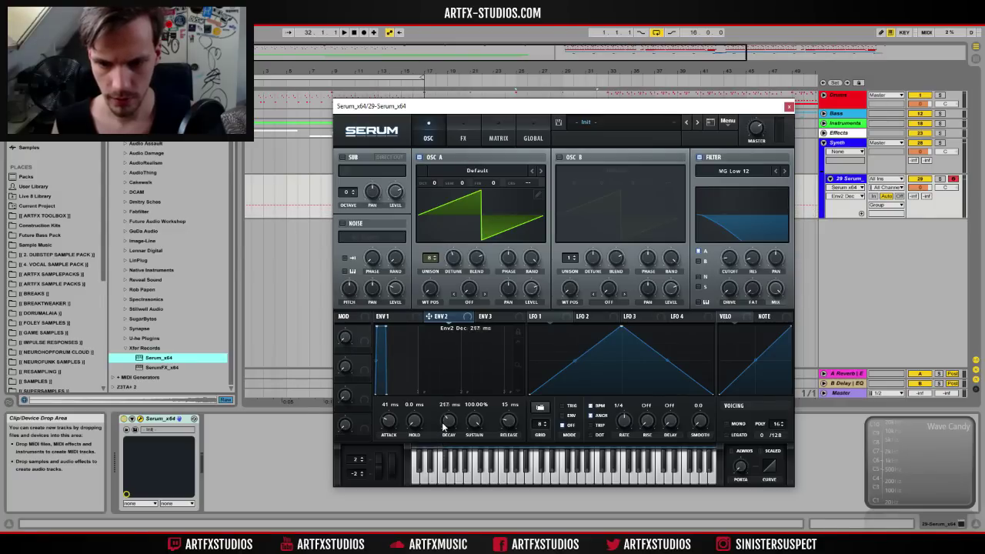
{"action": "left_click_drag", "start_coordinate": [474, 420], "coordinate": [475, 446]}
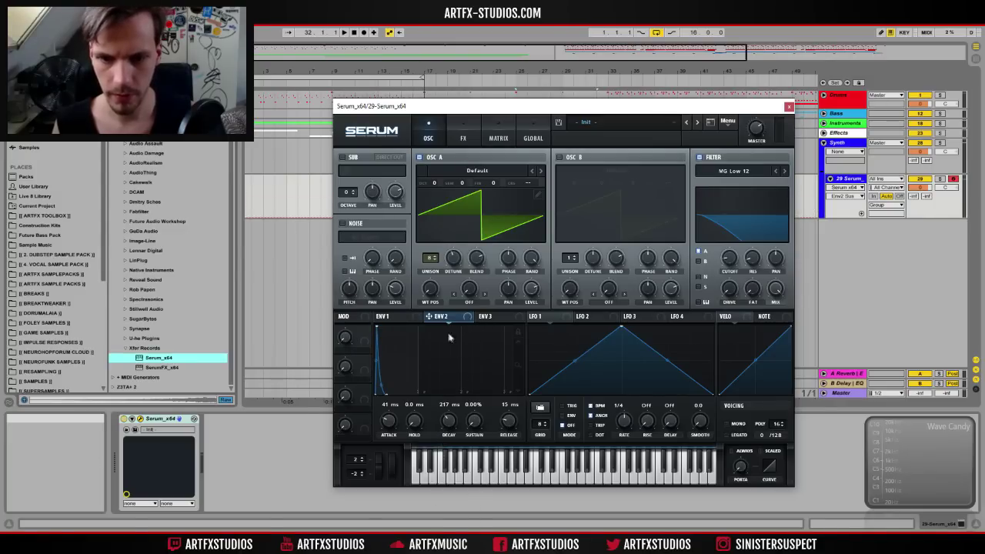
{"action": "left_click_drag", "start_coordinate": [718, 250], "coordinate": [723, 258]}
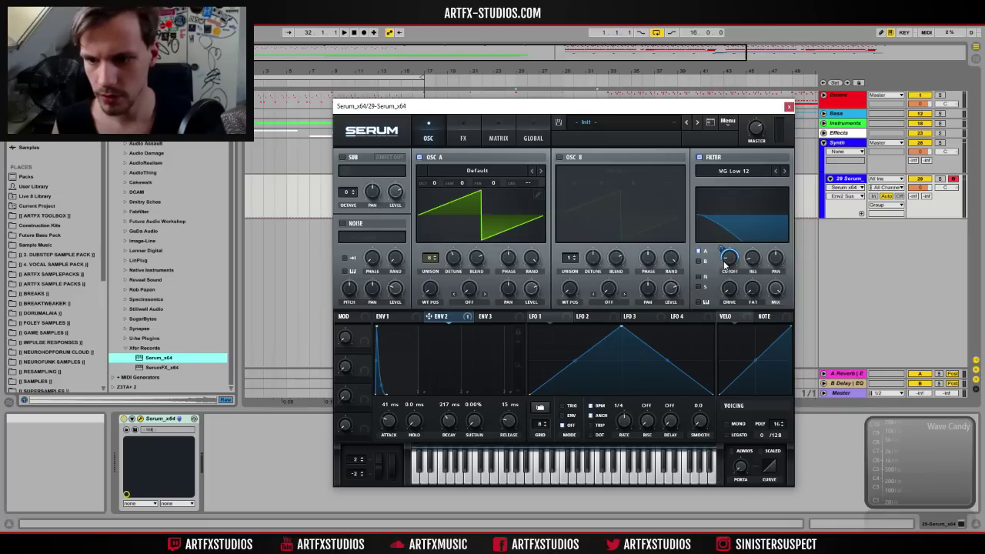
Step: Enable Serum's Hall reverb, adjust its mix and low cut at about 28%, and close the synth window
{"action": "left_click", "coordinate": [465, 137]}
{"action": "left_click", "coordinate": [345, 267]}
{"action": "left_click_drag", "start_coordinate": [747, 164], "coordinate": [745, 157]}
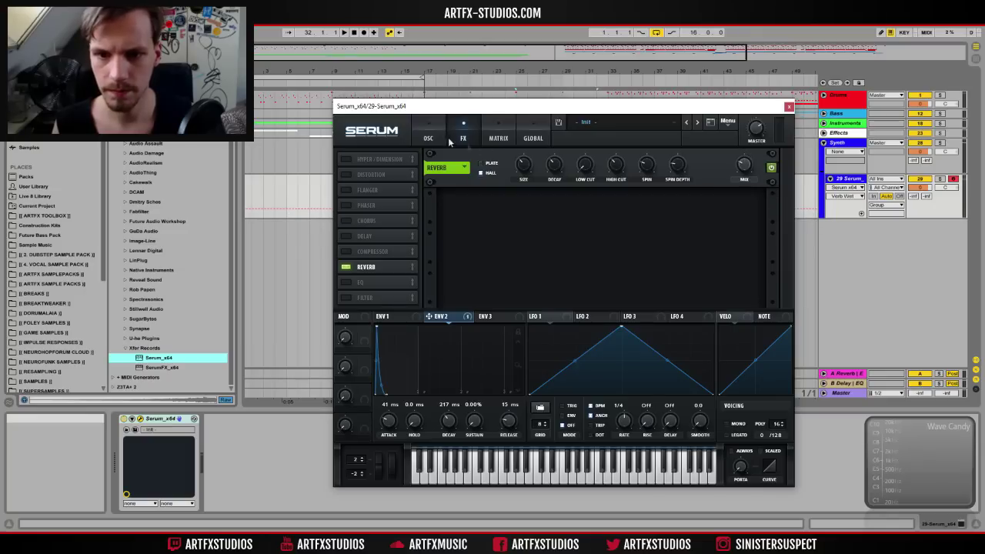
{"action": "left_click", "coordinate": [592, 162]}
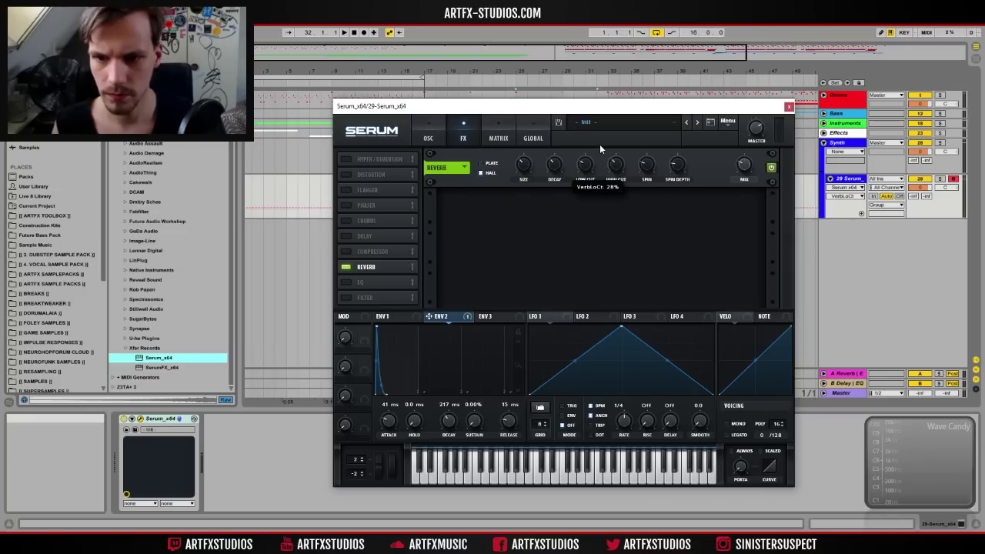
{"action": "left_click", "coordinate": [429, 132]}
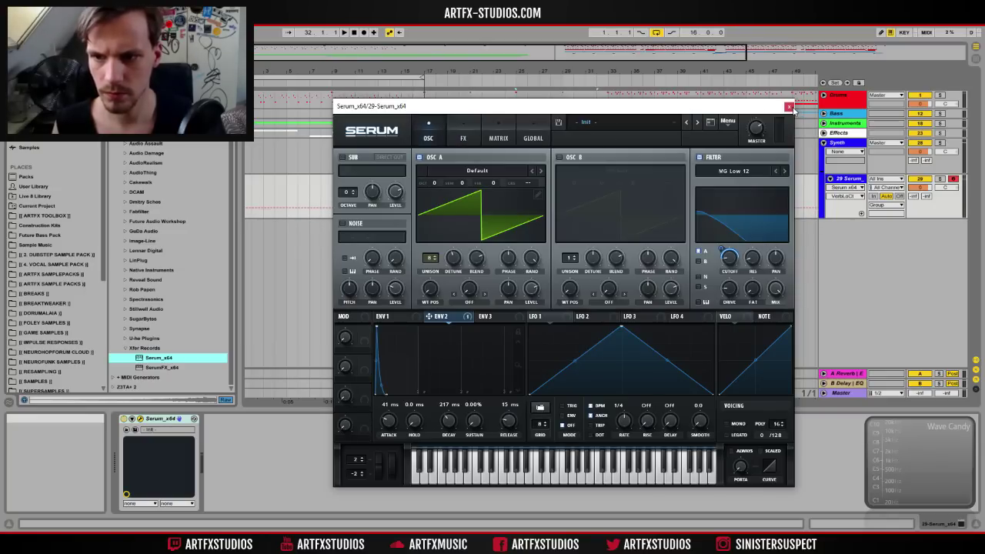
{"action": "left_click", "coordinate": [789, 107]}
{"action": "left_click_drag", "start_coordinate": [424, 192], "coordinate": [604, 192]}
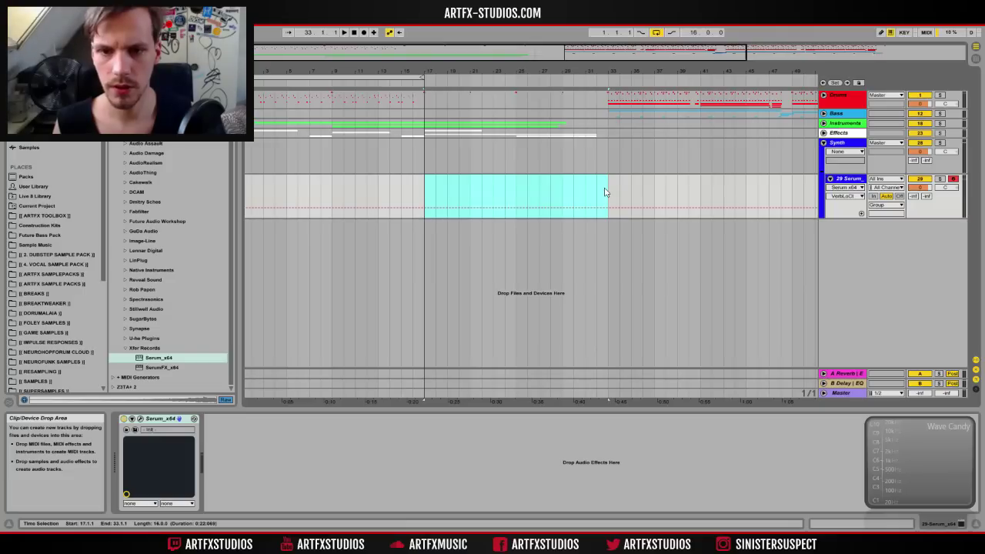
{"action": "left_click", "coordinate": [823, 123]}
{"action": "left_click", "coordinate": [823, 124]}
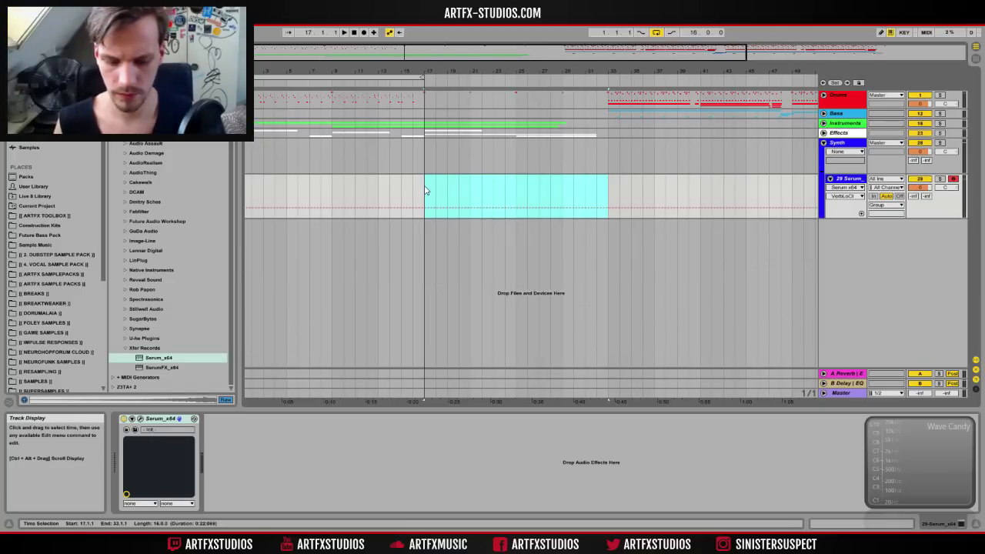
{"action": "key", "text": "ctrl+shift+m"}
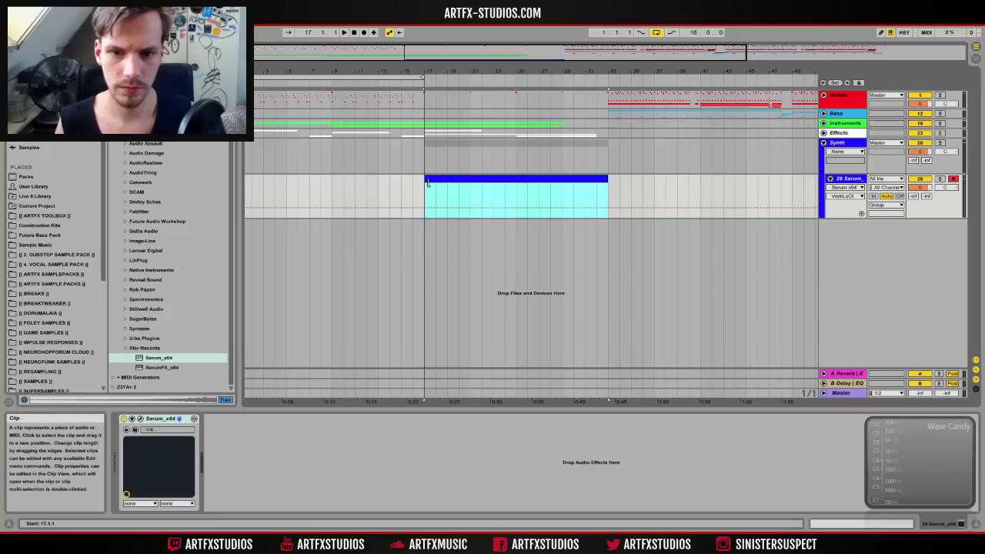
{"action": "key", "text": "Delete"}
Step: Create a two-bar MIDI clip at bar 17 on the Serum track and open it for note editing
{"action": "left_click_drag", "start_coordinate": [428, 186], "coordinate": [443, 188]}
{"action": "key", "text": "ctrl+shift+m"}
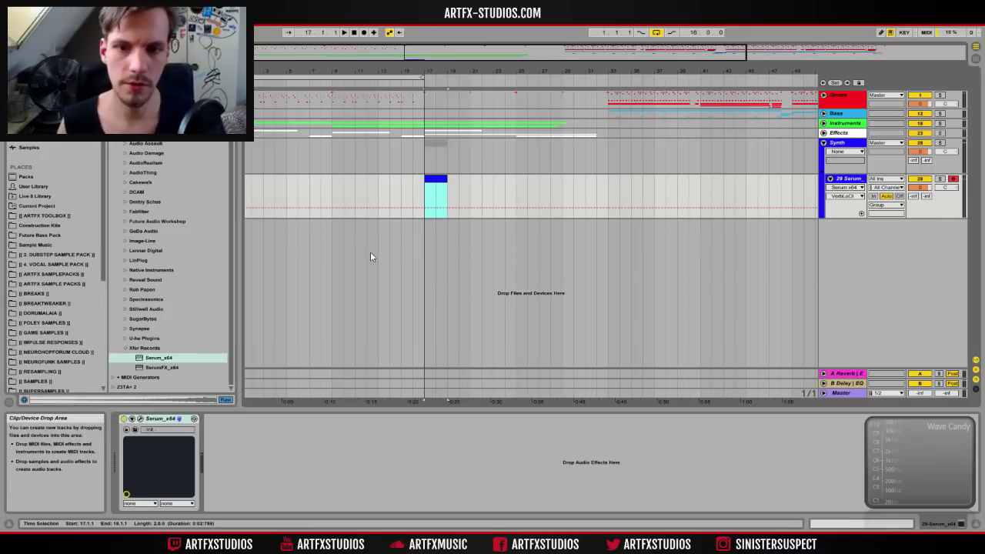
{"action": "double_click", "coordinate": [442, 183]}
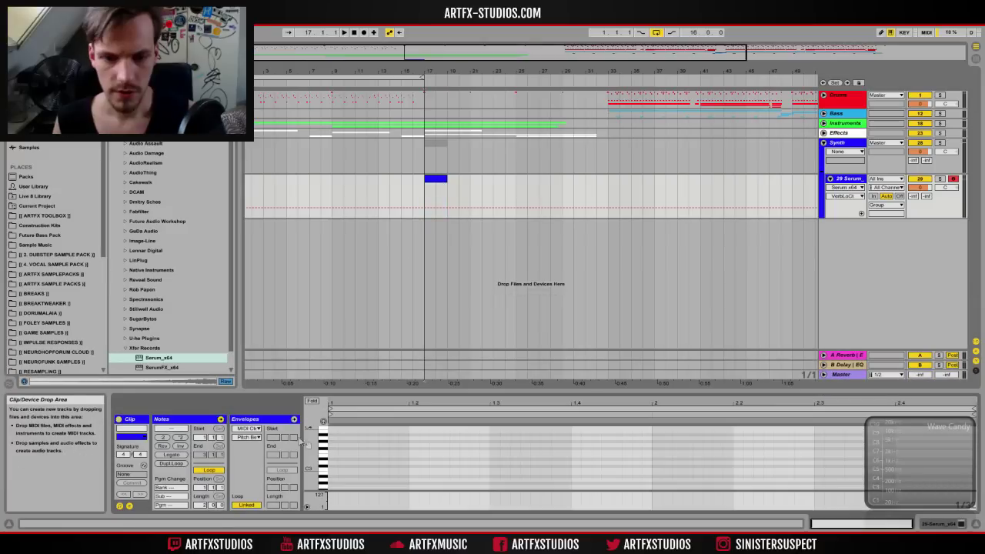
Step: Enter the notes E3, C4, B3 and G3 at eighth-note intervals from the clip's start and lengthen all four
{"action": "double_click", "coordinate": [332, 456]}
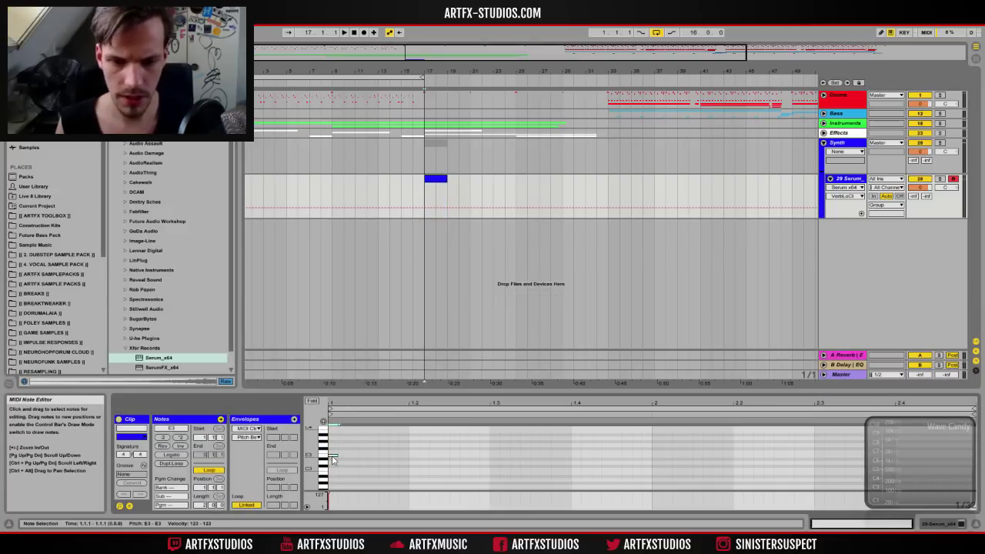
{"action": "scroll", "coordinate": [373, 439], "scroll_direction": "up", "scroll_amount": 2}
{"action": "double_click", "coordinate": [375, 447]}
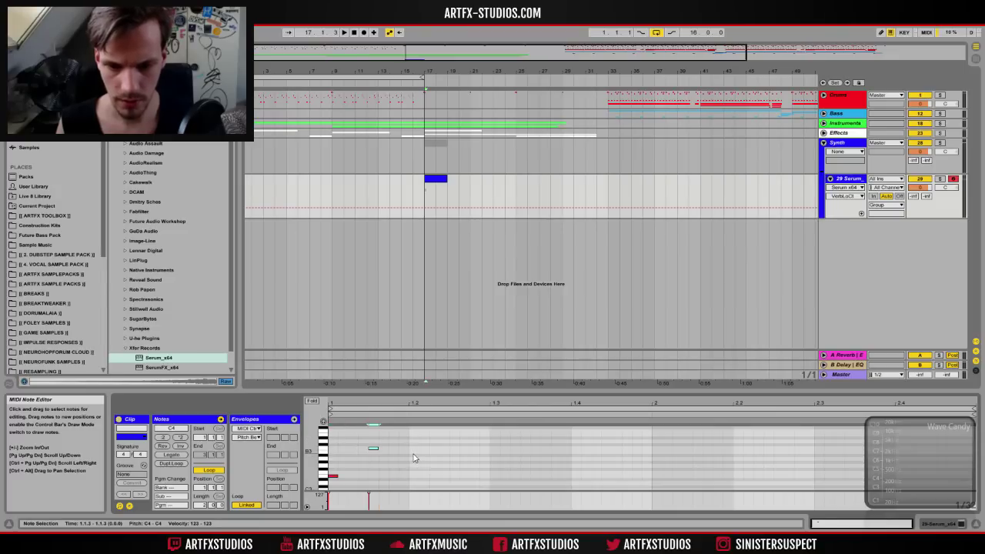
{"action": "double_click", "coordinate": [454, 466]}
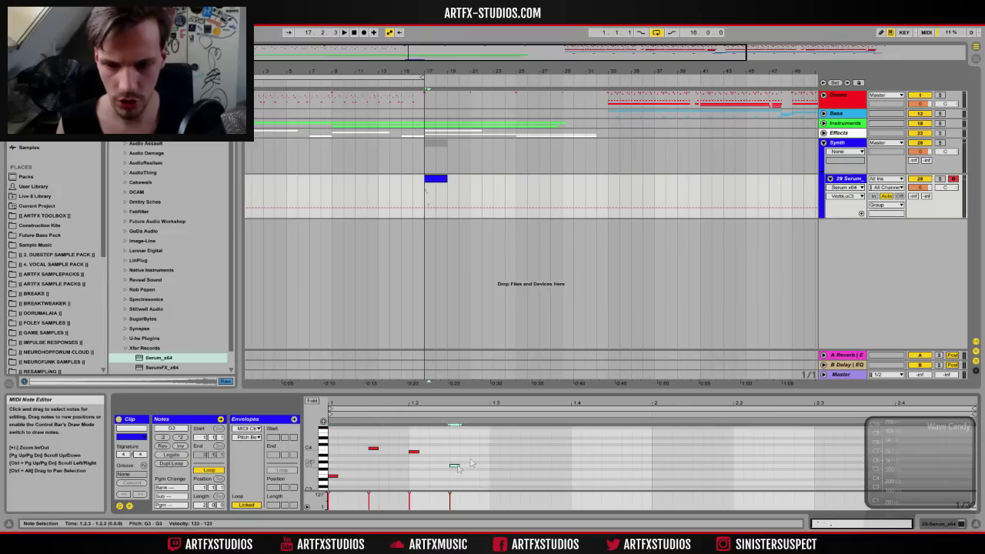
{"action": "left_click_drag", "start_coordinate": [491, 442], "coordinate": [351, 479]}
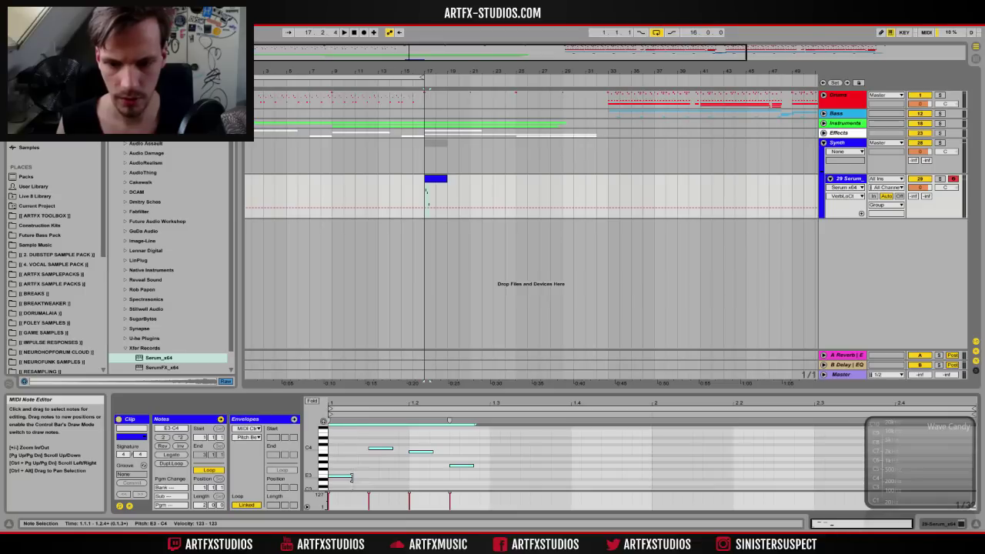
Step: Duplicate the four-note pattern to beat 3, and repeat the resulting bar in bar 2 of the clip
{"action": "left_click_drag", "start_coordinate": [342, 478], "coordinate": [504, 480]}
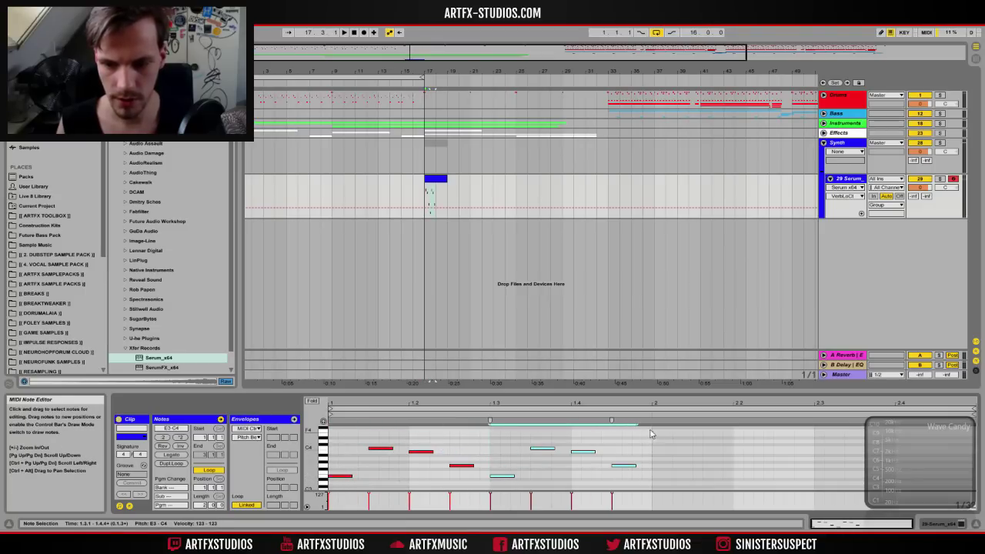
{"action": "left_click_drag", "start_coordinate": [652, 432], "coordinate": [332, 483]}
{"action": "key", "text": "ctrl+d"}
Step: Play back the Serum melody clip from bar 17
{"action": "left_click", "coordinate": [457, 201]}
{"action": "left_click", "coordinate": [423, 196]}
{"action": "key", "text": "space"}
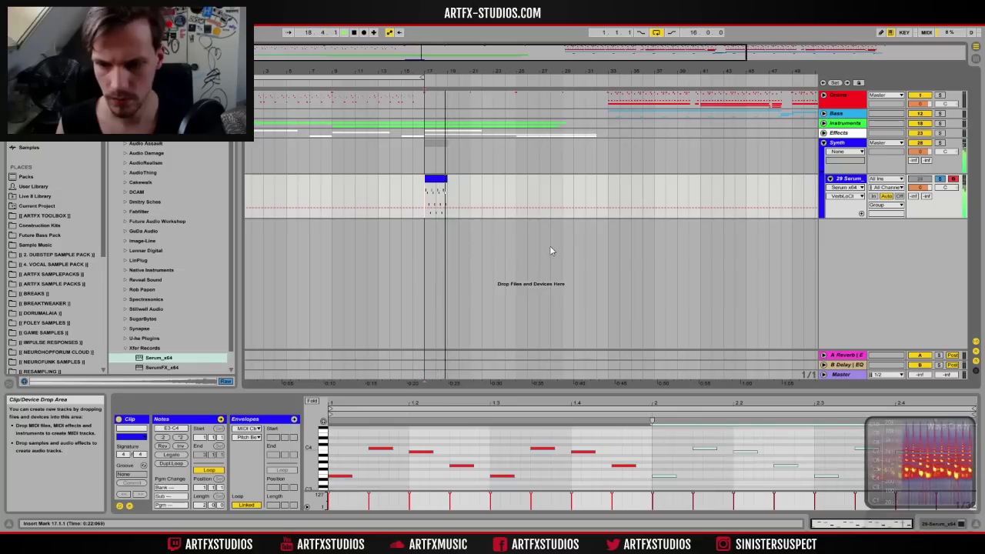
Step: Stop playback and extend the looping melody clip to bar 32
{"action": "left_click", "coordinate": [443, 180]}
{"action": "key", "text": "space"}
{"action": "left_click_drag", "start_coordinate": [444, 179], "coordinate": [596, 189]}
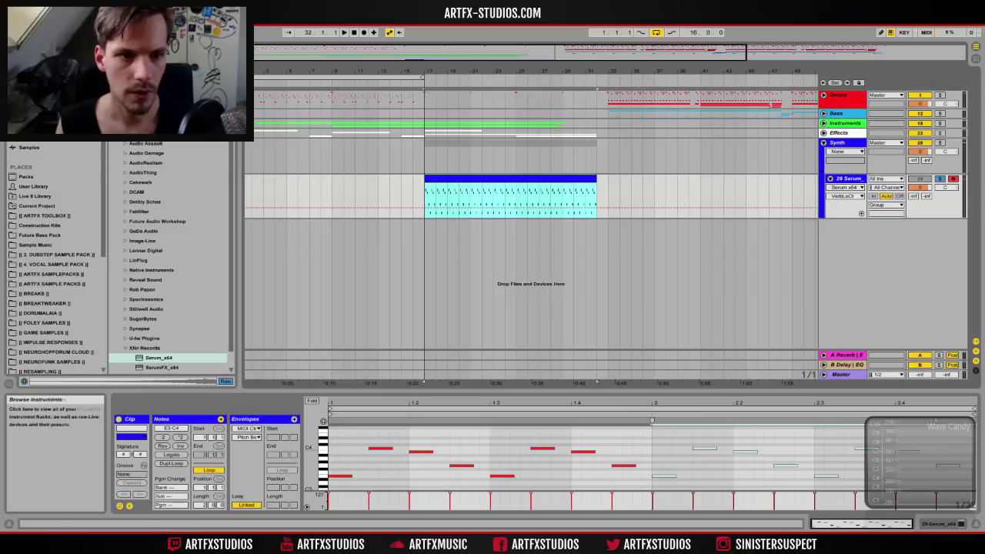
Step: Add an Auto Filter audio effect after Serum on the melody track
{"action": "left_click", "coordinate": [39, 98]}
{"action": "left_click", "coordinate": [142, 89]}
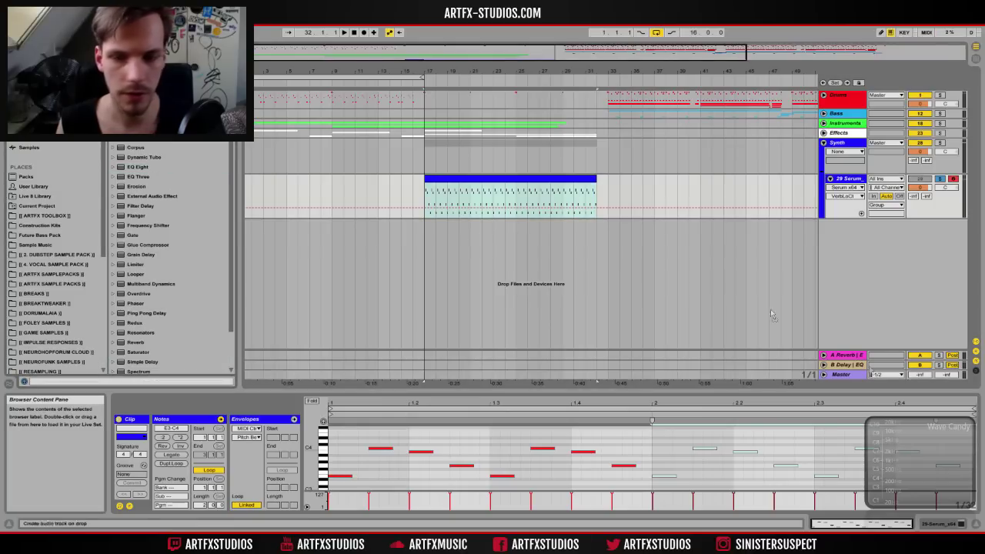
{"action": "left_click", "coordinate": [939, 524]}
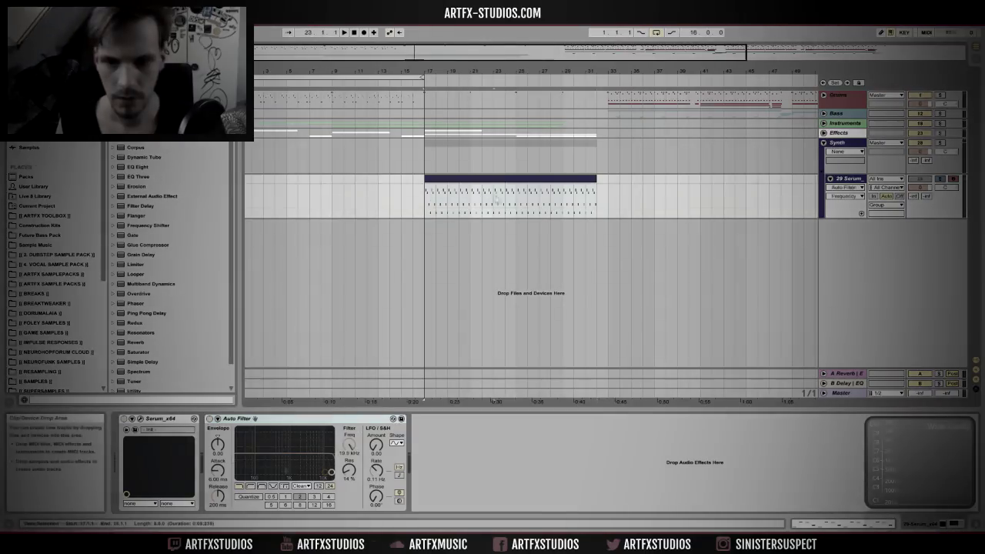
Step: Draw Auto Filter frequency automation falling in a curve from maximum at bar 17 to low at bar 25
{"action": "left_click_drag", "start_coordinate": [424, 198], "coordinate": [517, 199]}
{"action": "left_click_drag", "start_coordinate": [504, 184], "coordinate": [504, 212]}
{"action": "left_click_drag", "start_coordinate": [425, 213], "coordinate": [424, 186]}
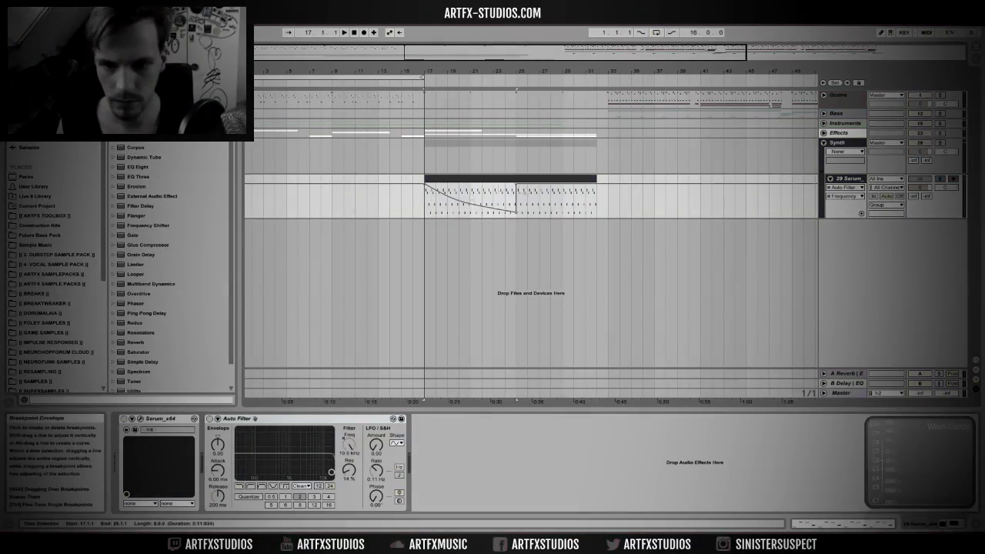
Step: Curve the Auto Filter frequency automation back up from its low at bar 25 to maximum at bar 32
{"action": "left_click", "coordinate": [527, 197]}
{"action": "left_click_drag", "start_coordinate": [516, 184], "coordinate": [567, 206]}
Step: Duplicate the Auto Filter, switch the copy to high-pass and lower its frequency to 26.0 Hz
{"action": "left_click", "coordinate": [236, 418]}
{"action": "key", "text": "ctrl+d"}
{"action": "left_click", "coordinate": [458, 485]}
{"action": "left_click_drag", "start_coordinate": [556, 443], "coordinate": [556, 508]}
Step: Draw the second Auto Filter's frequency automation rising in a curve from bar 25 to bar 32, then falling to minimum by bar 34
{"action": "left_click_drag", "start_coordinate": [516, 206], "coordinate": [565, 197]}
{"action": "left_click", "coordinate": [516, 197]}
{"action": "left_click", "coordinate": [618, 218]}
{"action": "left_click", "coordinate": [596, 217]}
{"action": "left_click", "coordinate": [425, 202]}
{"action": "right_click", "coordinate": [845, 178]}
{"action": "left_click", "coordinate": [553, 198]}
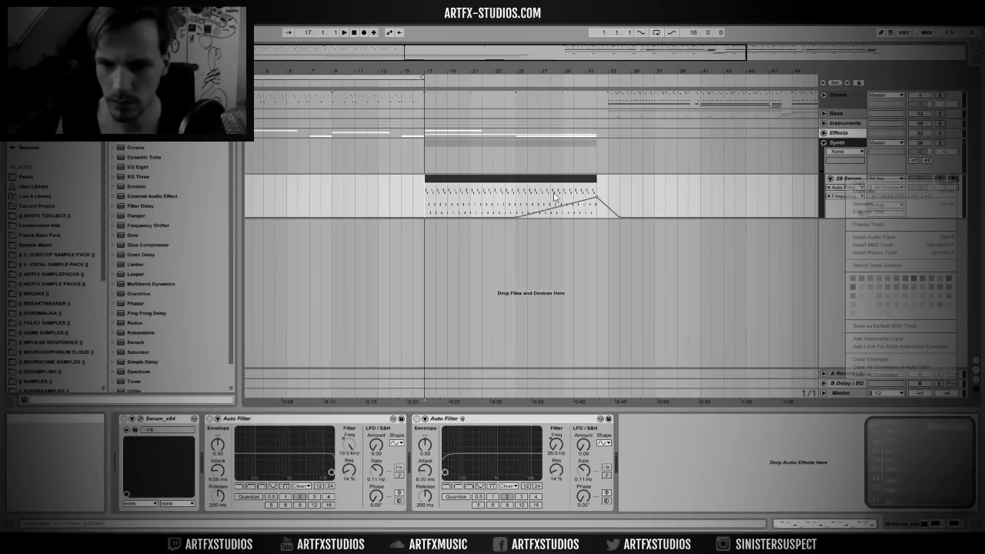
{"action": "left_click_drag", "start_coordinate": [555, 207], "coordinate": [557, 217]}
Step: Add an EQ Eight after the two Auto Filters and play back the melody from bar 17
{"action": "left_click_drag", "start_coordinate": [138, 167], "coordinate": [663, 454]}
{"action": "left_click", "coordinate": [516, 200]}
{"action": "key", "text": "space"}
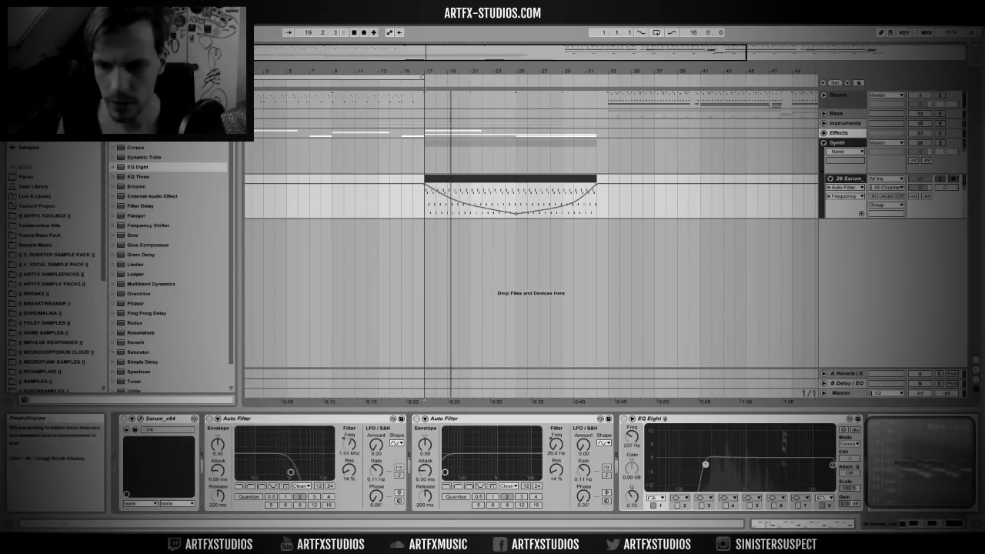
Step: Load the Bass Kleph's Easy Wash Out rack from the ARTFX TOOLBOX racks folder after EQ Eight on the melody track
{"action": "left_click", "coordinate": [44, 216]}
{"action": "left_click", "coordinate": [113, 197]}
{"action": "left_click", "coordinate": [113, 273]}
{"action": "left_click", "coordinate": [173, 283]}
{"action": "left_click_drag", "start_coordinate": [920, 426], "coordinate": [920, 285]}
{"action": "left_click_drag", "start_coordinate": [172, 284], "coordinate": [915, 461]}
Step: Automate the rack's Wash Out macro to rise from zero at bar 29 until bar 32, dropping back to zero at the clip's end
{"action": "left_click", "coordinate": [877, 452]}
{"action": "left_click_drag", "start_coordinate": [594, 210], "coordinate": [571, 198]}
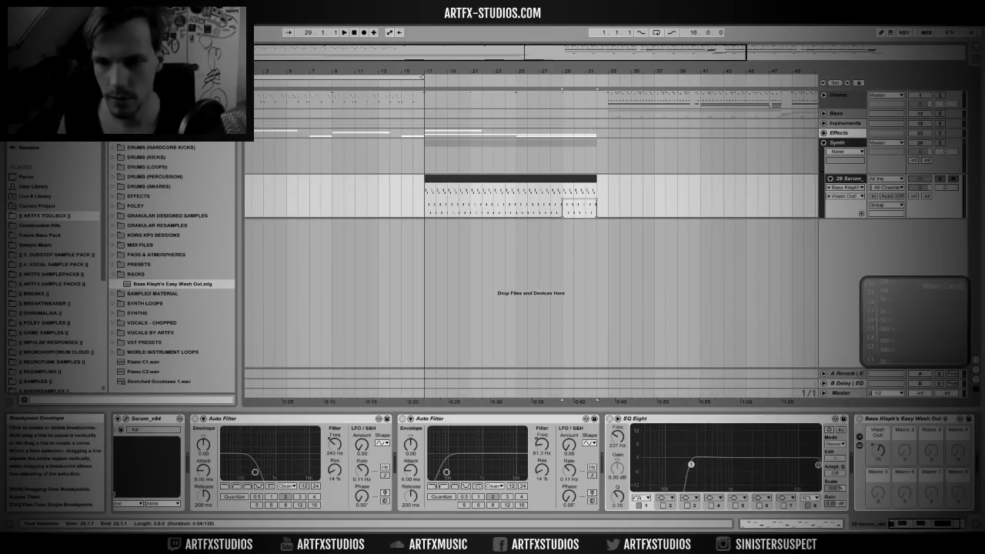
{"action": "left_click", "coordinate": [562, 201]}
{"action": "scroll", "coordinate": [604, 206], "scroll_direction": "up", "scroll_amount": 5}
{"action": "mouse_move", "coordinate": [596, 199]}
{"action": "left_mouse_down"}
{"action": "mouse_move", "coordinate": [568, 198]}
{"action": "mouse_move", "coordinate": [593, 217]}
{"action": "left_mouse_up"}
{"action": "scroll", "coordinate": [617, 203], "scroll_direction": "down", "scroll_amount": 5}
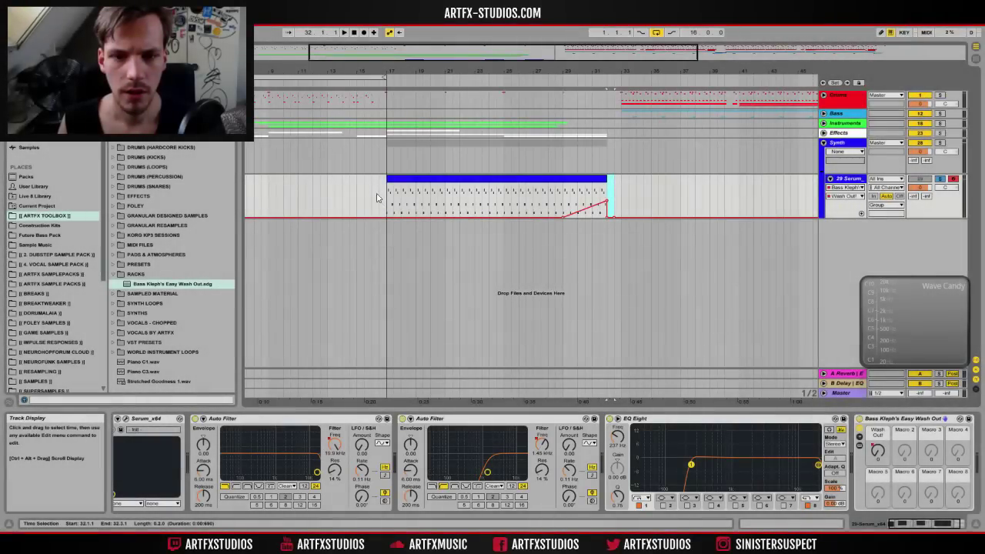
Step: Open the Serum instrument on the melody track and switch off oscillator B
{"action": "left_click", "coordinate": [377, 198]}
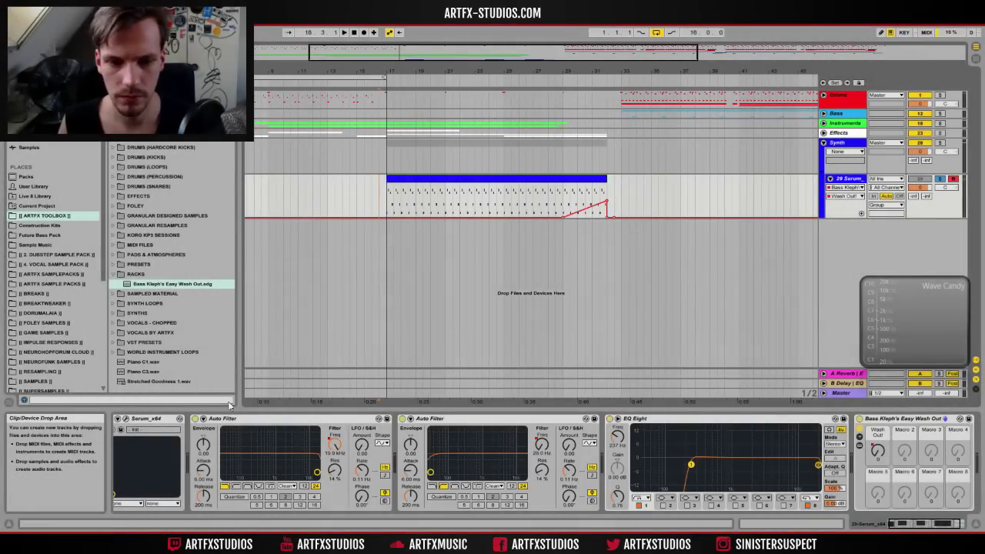
{"action": "left_click", "coordinate": [130, 422]}
{"action": "left_click", "coordinate": [461, 139]}
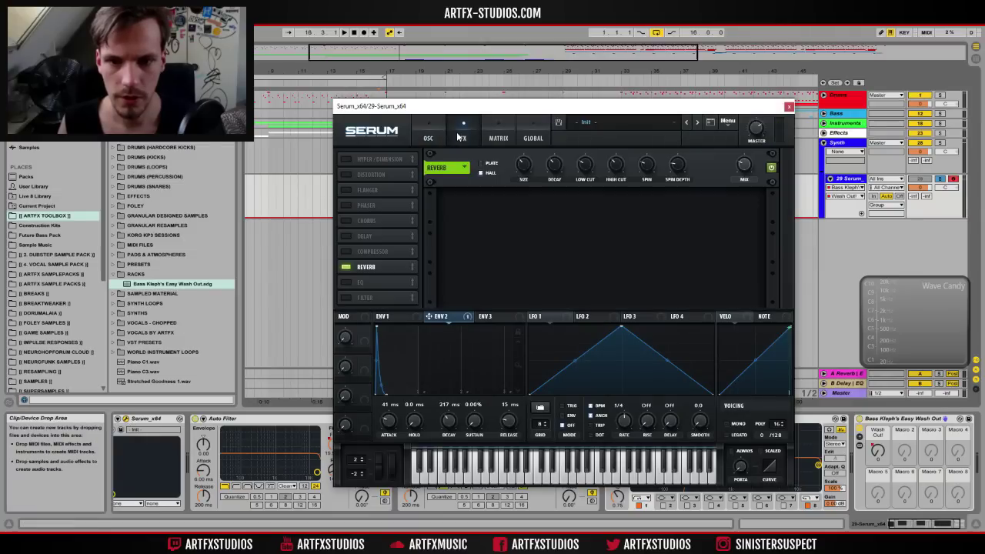
{"action": "left_click", "coordinate": [429, 129]}
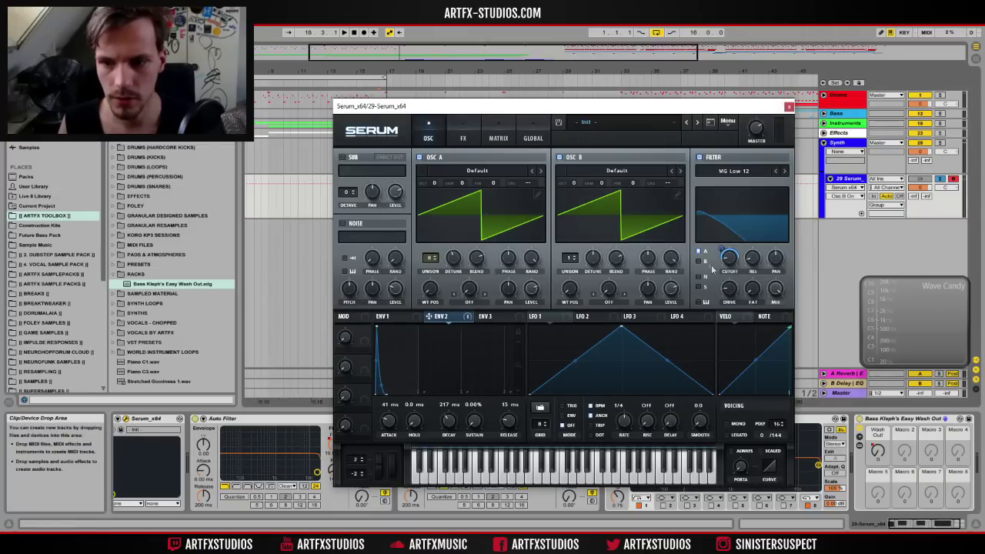
{"action": "left_click", "coordinate": [559, 157]}
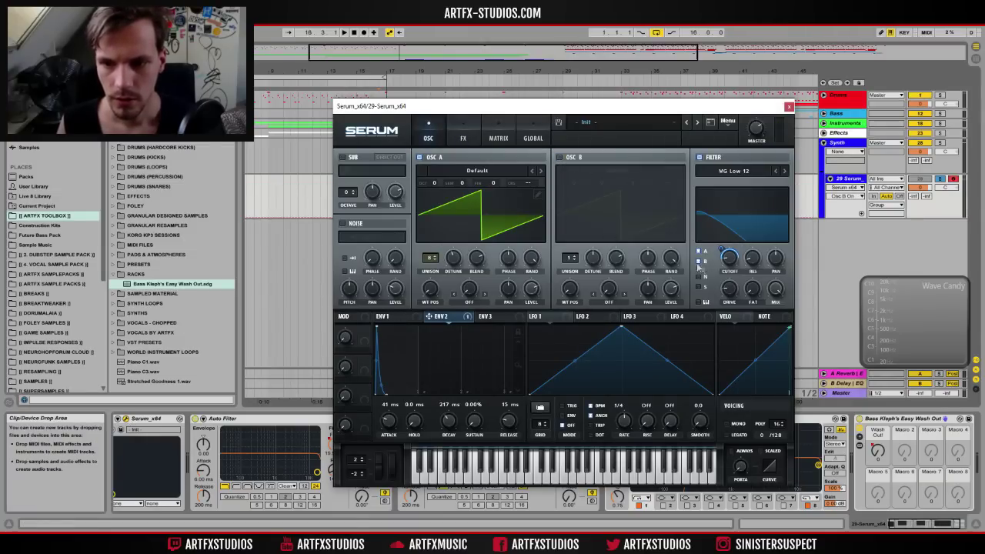
Step: Enable Serum's Hyper/Dimension effect, with the Hyper mix at about 23% and the Dimension size at about 11%
{"action": "left_click", "coordinate": [465, 131]}
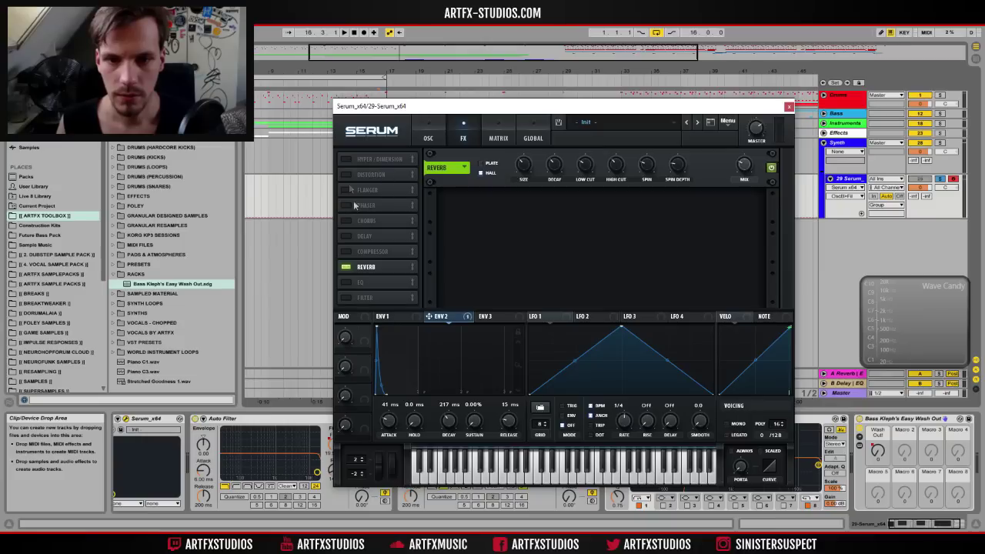
{"action": "left_click", "coordinate": [345, 160]}
{"action": "left_click_drag", "start_coordinate": [617, 164], "coordinate": [617, 193]}
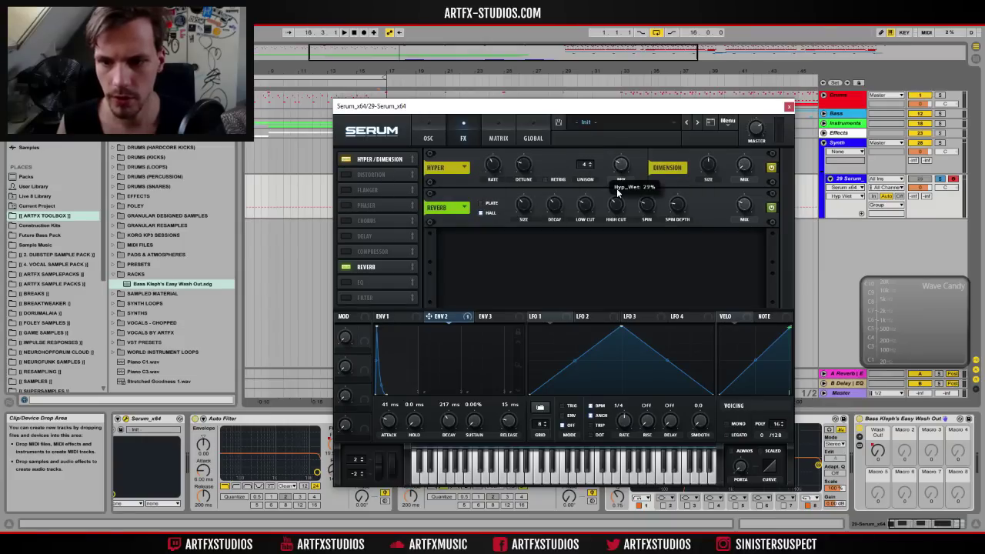
{"action": "left_click", "coordinate": [744, 164]}
{"action": "left_click_drag", "start_coordinate": [707, 164], "coordinate": [711, 181]}
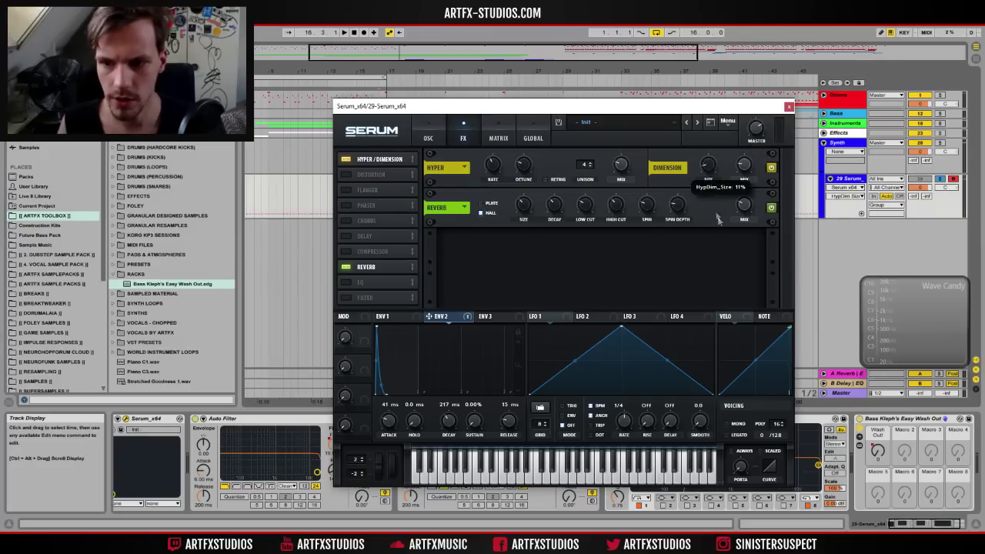
Step: Enable Serum's Chorus with adjusted depth and a BPM-synced Flanger with about 29% mix, and close the plugin window
{"action": "left_click", "coordinate": [369, 222]}
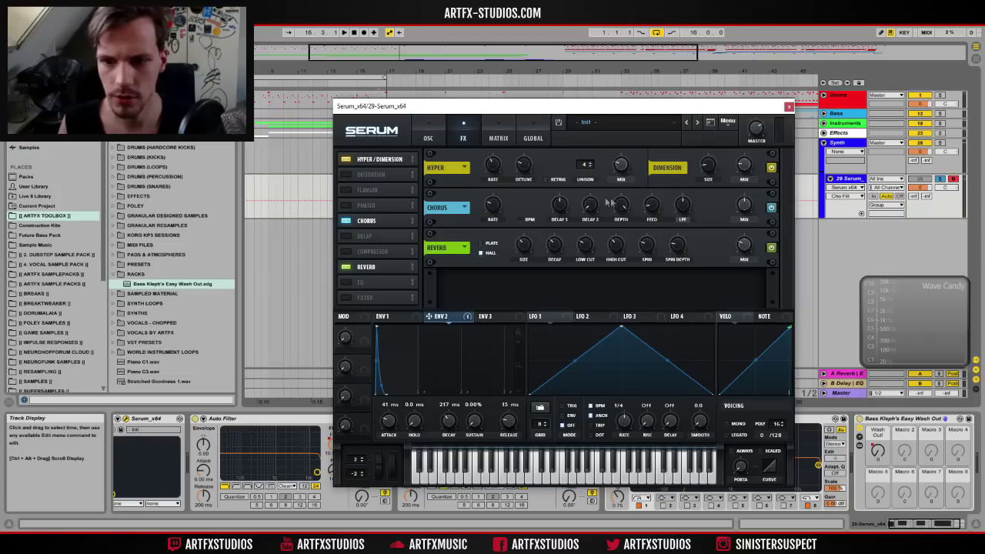
{"action": "left_click_drag", "start_coordinate": [620, 205], "coordinate": [616, 234]}
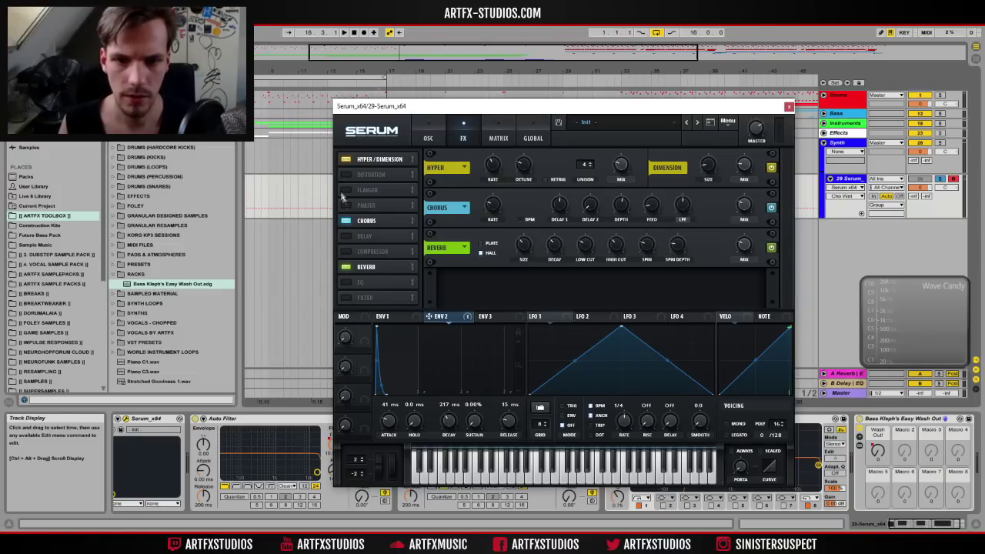
{"action": "left_click", "coordinate": [344, 192]}
{"action": "left_click_drag", "start_coordinate": [747, 206], "coordinate": [735, 275]}
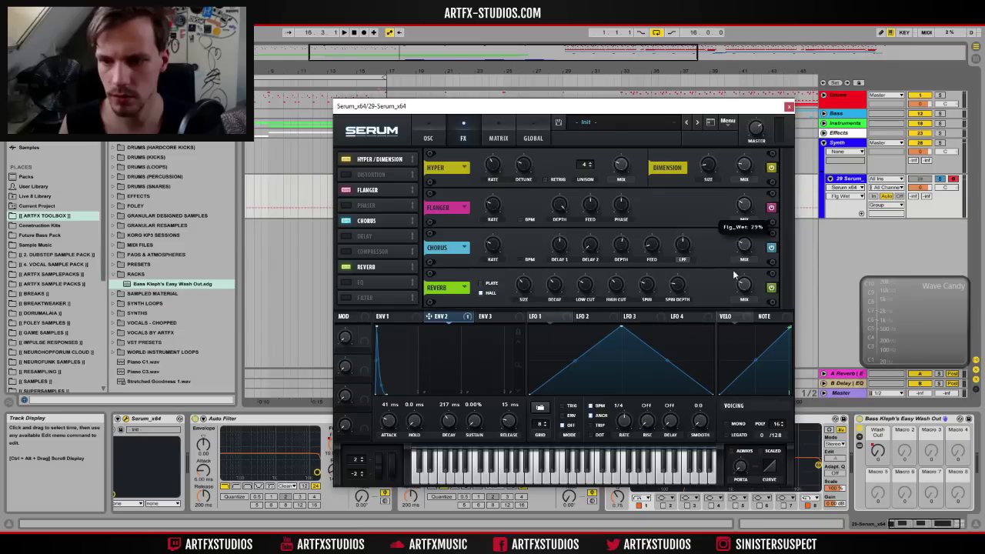
{"action": "left_click", "coordinate": [528, 221]}
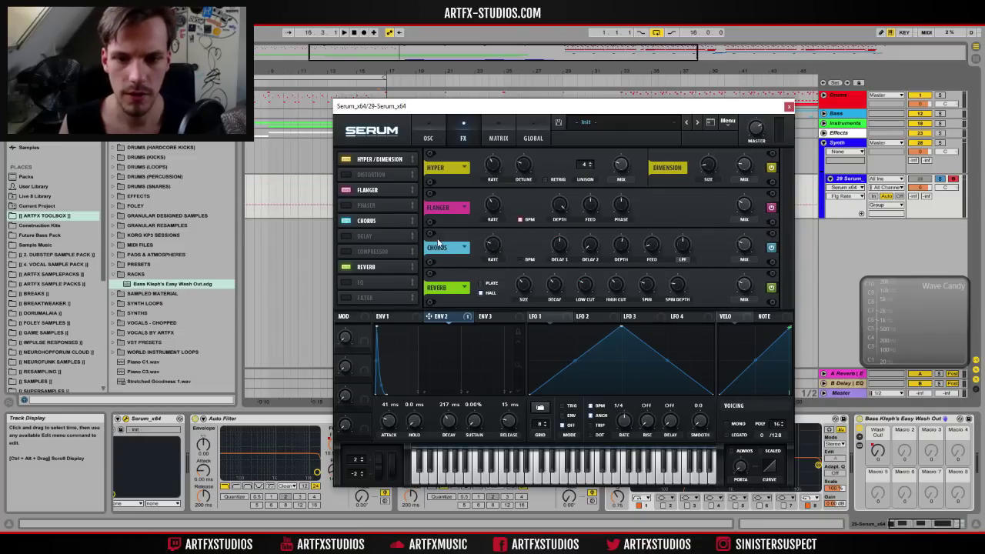
{"action": "left_click", "coordinate": [788, 106]}
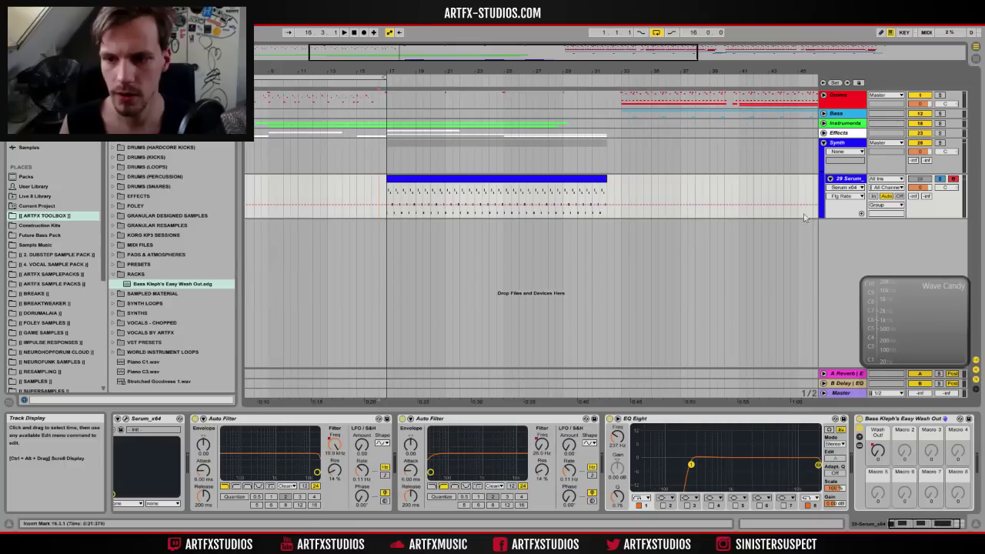
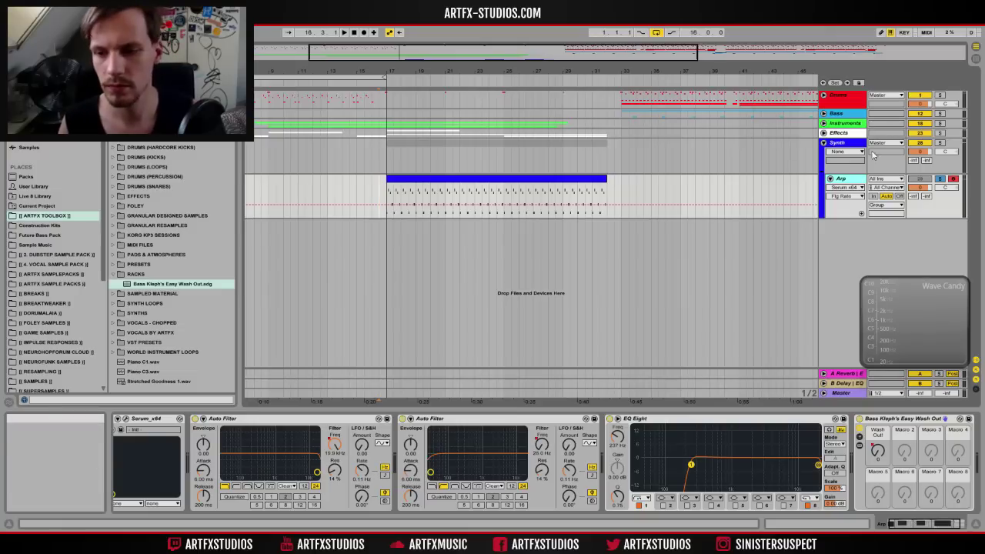
Step: Insert an audio track below the Synth group, inside a new group named Vocal
{"action": "right_click", "coordinate": [836, 143]}
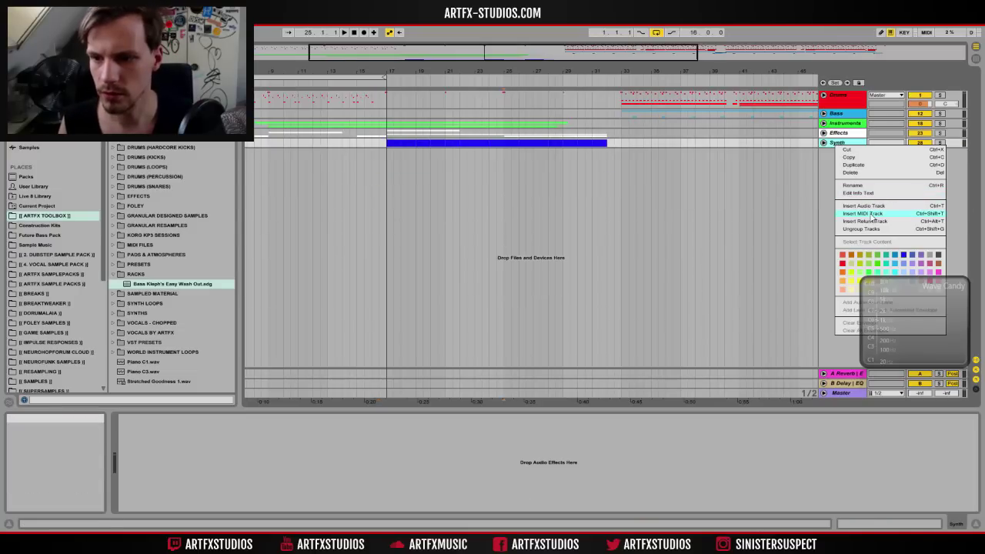
{"action": "left_click", "coordinate": [868, 208]}
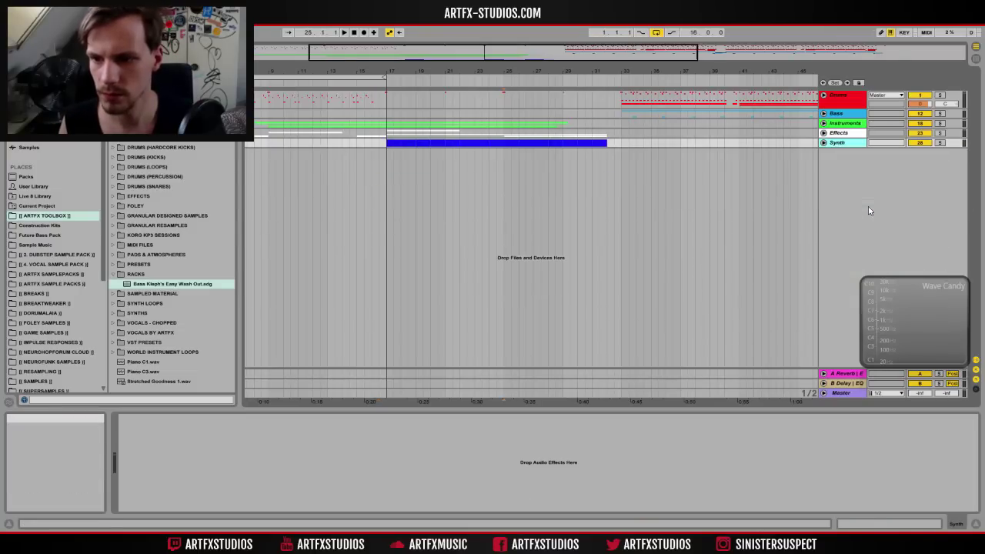
Step: Place the sample 174BPM - Exodus (evil) from the VOCALS BY ARTFX 174BPM folder at bar 32 on the vocal audio track
{"action": "left_click", "coordinate": [115, 332]}
{"action": "scroll", "coordinate": [165, 256], "scroll_direction": "down", "scroll_amount": 3}
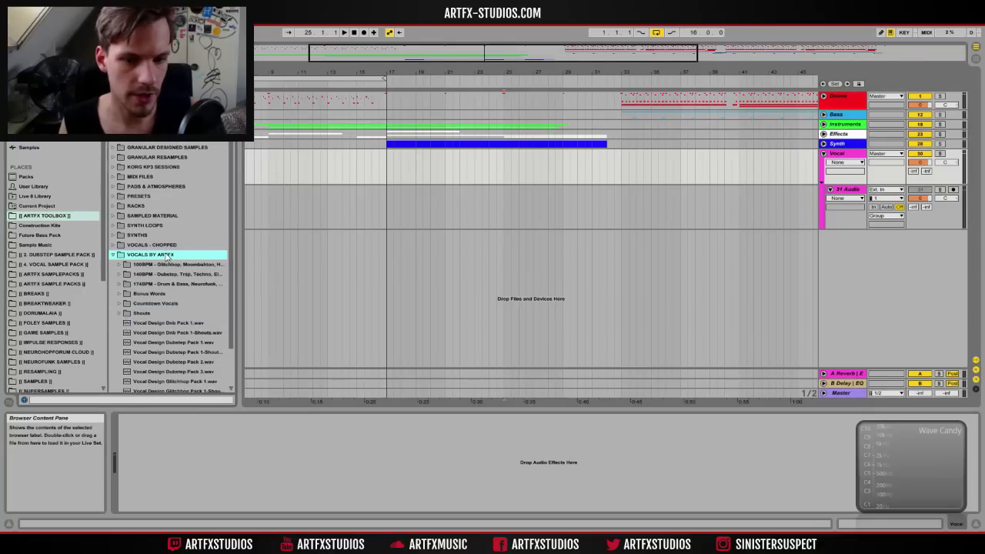
{"action": "left_click", "coordinate": [131, 283]}
{"action": "scroll", "coordinate": [177, 200], "scroll_direction": "down", "scroll_amount": 5}
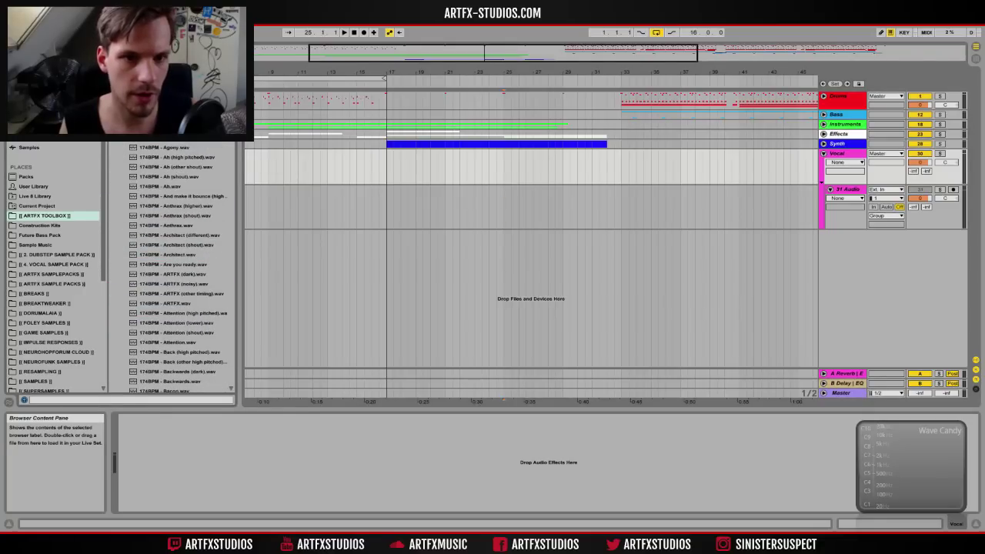
{"action": "scroll", "coordinate": [180, 269], "scroll_direction": "down", "scroll_amount": 10}
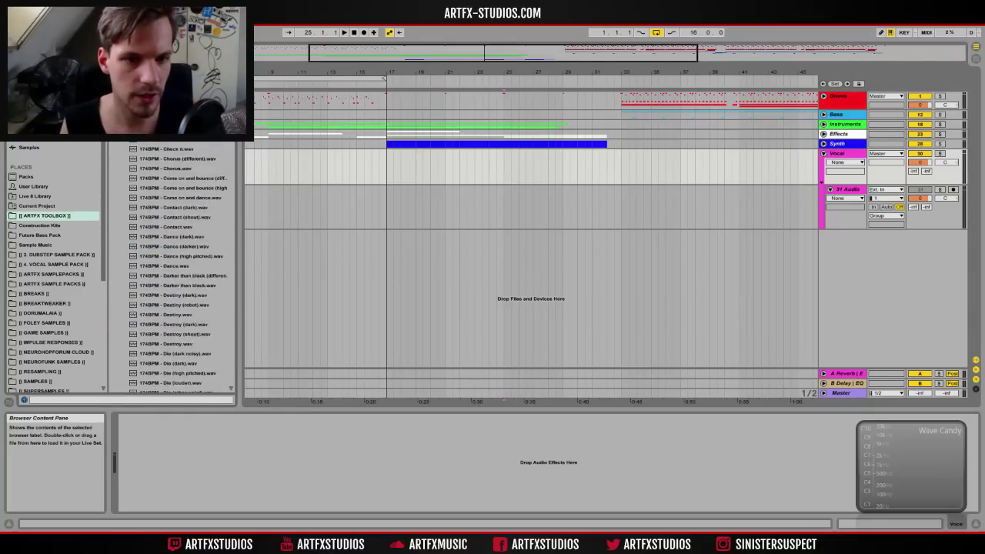
{"action": "scroll", "coordinate": [214, 167], "scroll_direction": "down", "scroll_amount": 15}
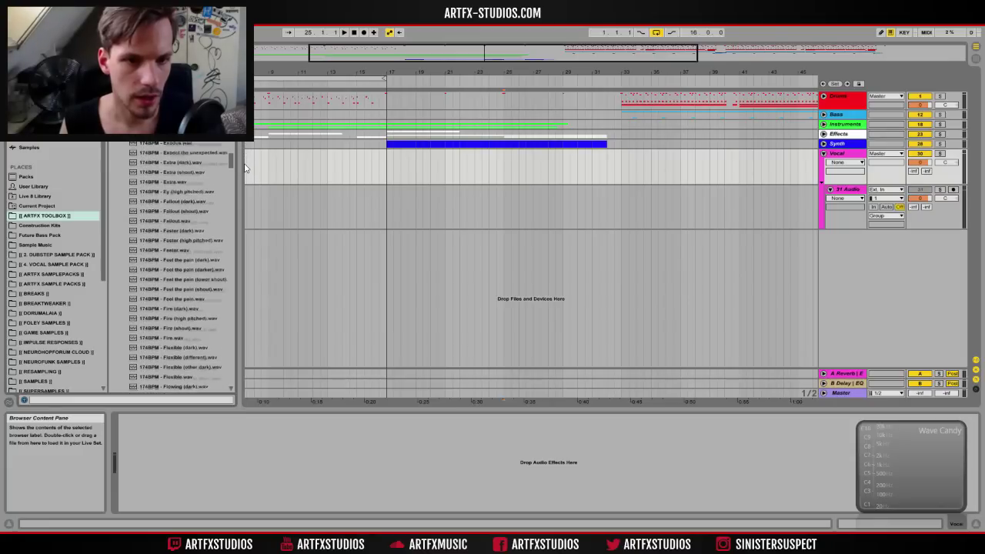
{"action": "left_click_drag", "start_coordinate": [179, 144], "coordinate": [607, 212]}
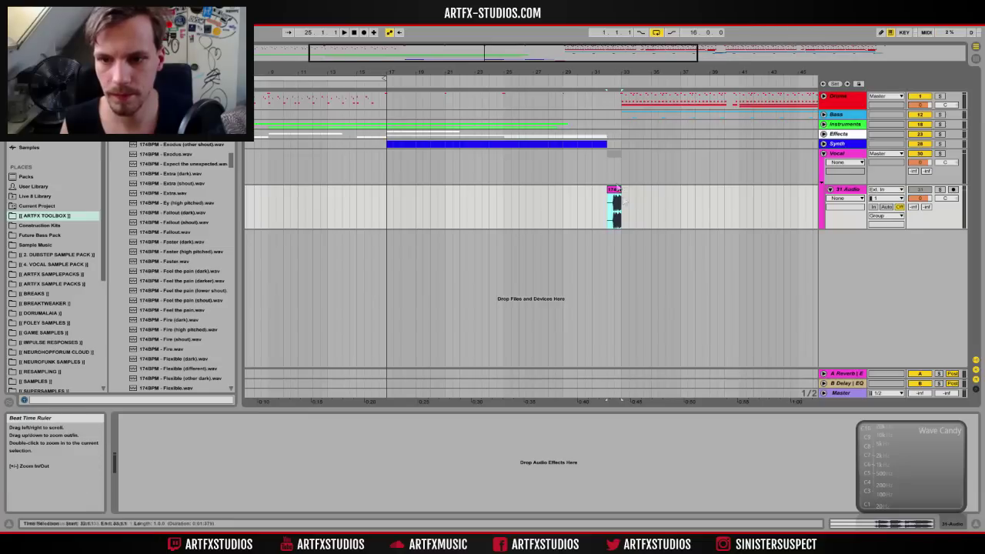
Step: Turn off warping for the Exodus vocal clip
{"action": "double_click", "coordinate": [615, 189]}
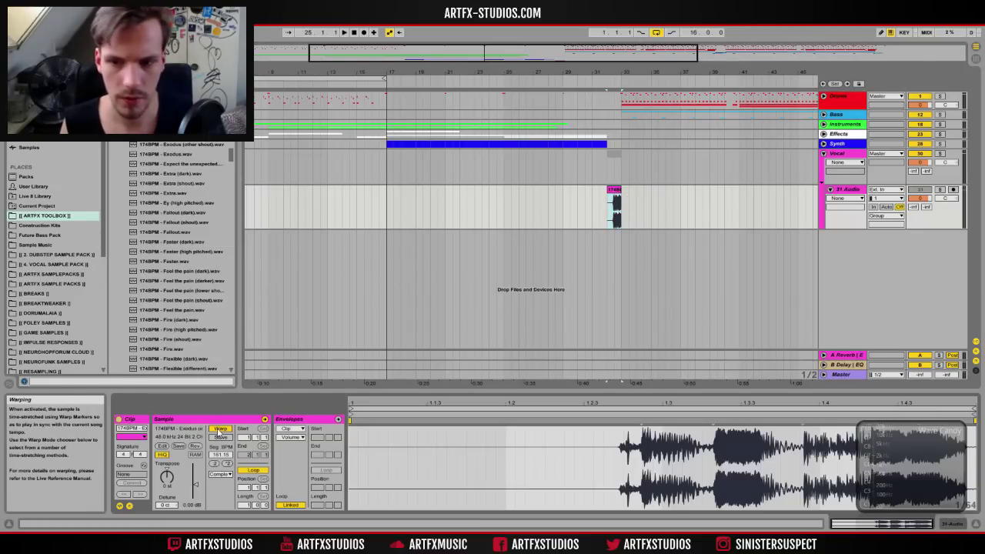
{"action": "left_click", "coordinate": [219, 430]}
{"action": "left_click_drag", "start_coordinate": [621, 72], "coordinate": [620, 308]}
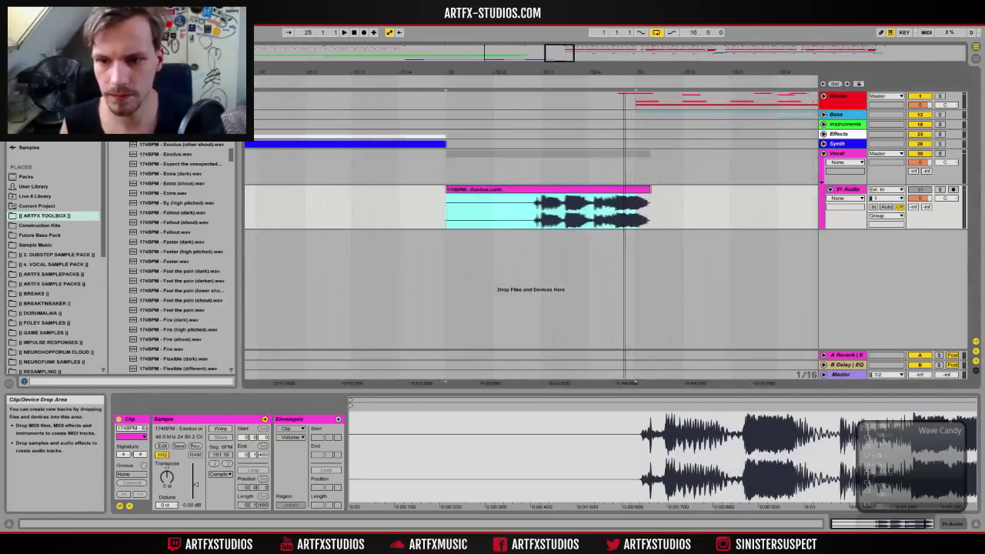
Step: Play back the vocal clip with the Vocal group soloed and lower the audio track's volume to -3.3 dB
{"action": "left_click", "coordinate": [450, 212]}
{"action": "key", "text": "space"}
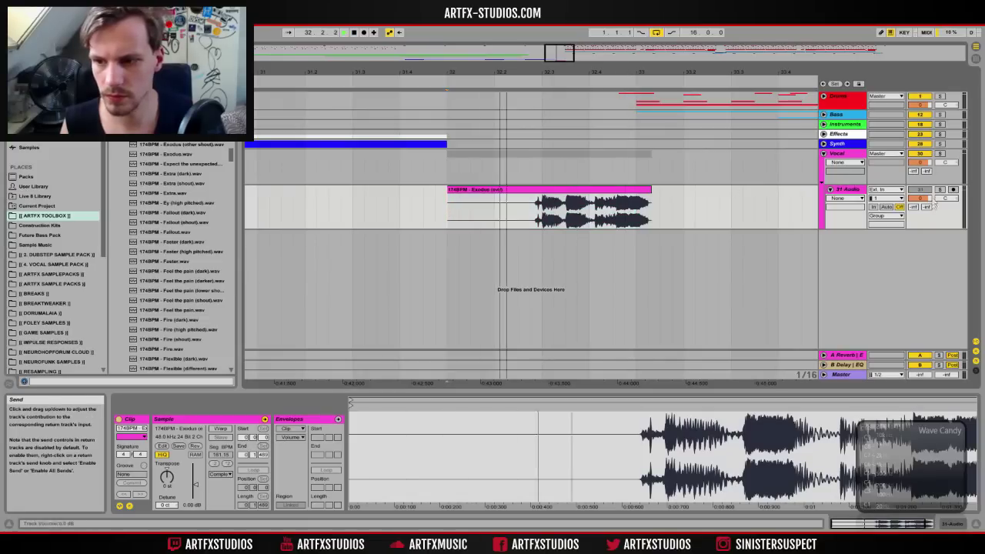
{"action": "left_click", "coordinate": [939, 153]}
{"action": "key", "text": "space"}
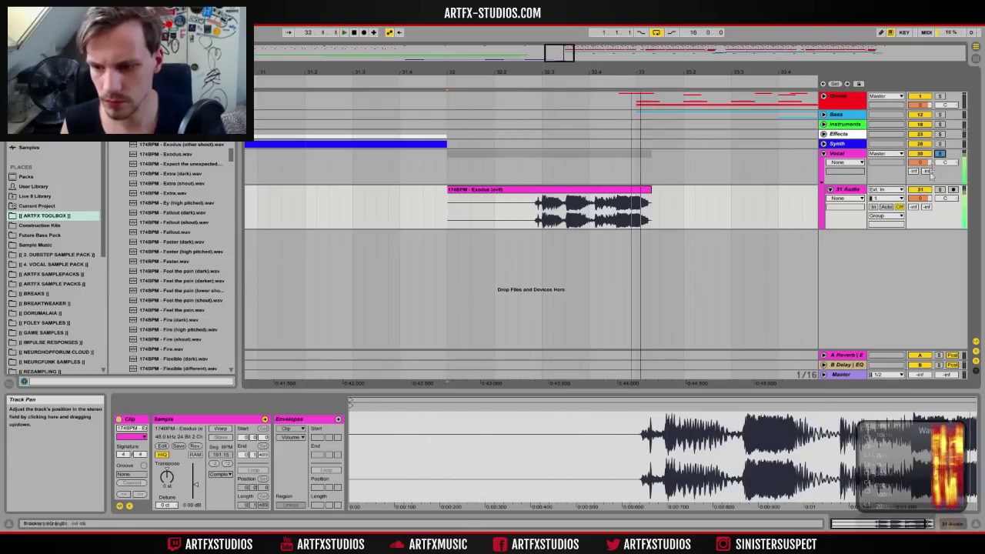
{"action": "left_click_drag", "start_coordinate": [921, 197], "coordinate": [921, 207]}
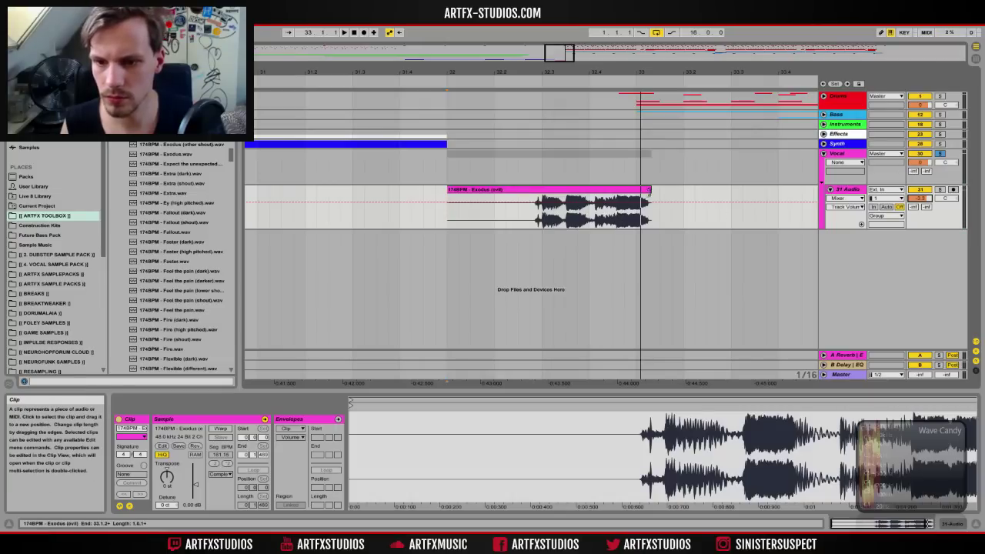
Step: Trim the vocal clip's end to just past bar 33, give it a short fade-out, and play it back
{"action": "left_click", "coordinate": [648, 190]}
{"action": "left_click_drag", "start_coordinate": [645, 194], "coordinate": [646, 194]}
{"action": "left_click", "coordinate": [844, 198]}
{"action": "left_click", "coordinate": [838, 213]}
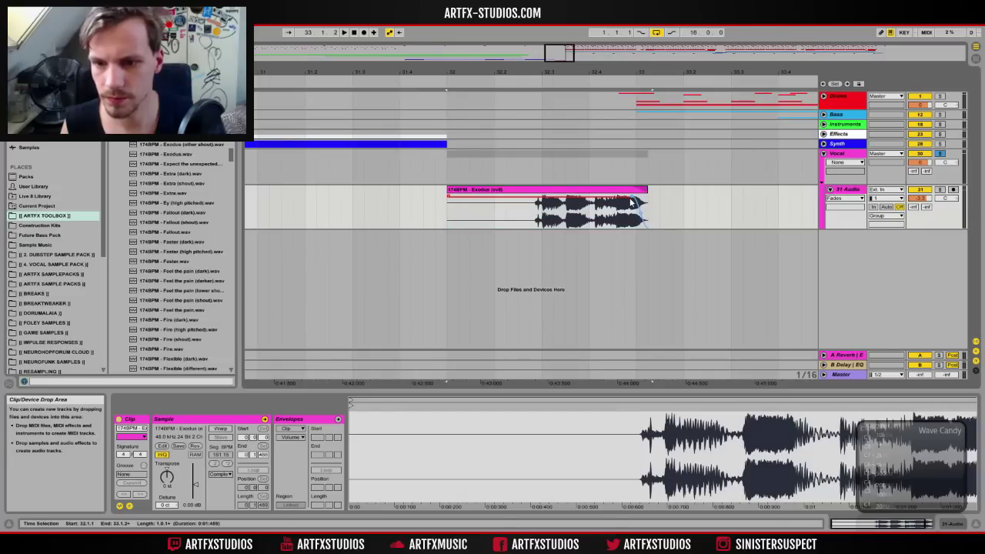
{"action": "key", "text": "space"}
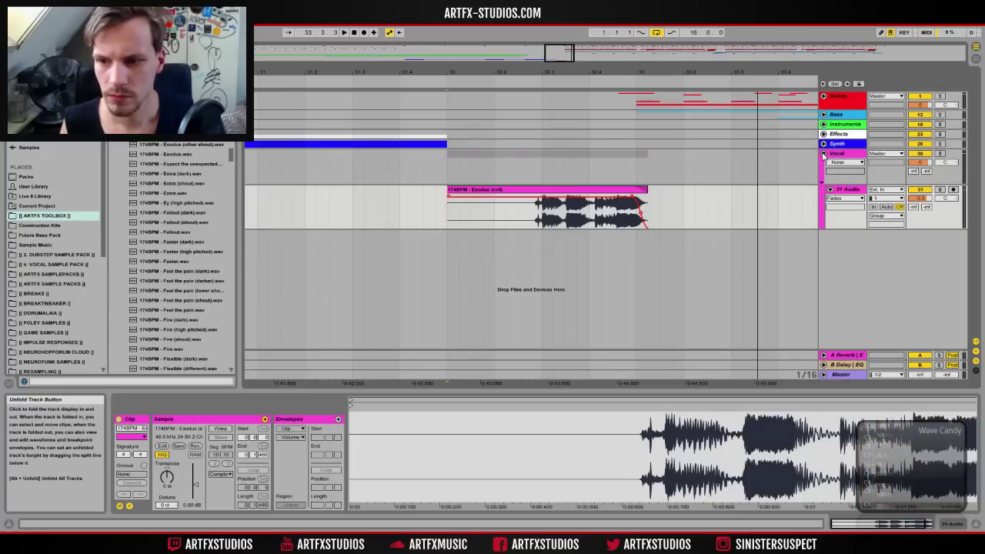
Step: Copy the Exodus vocal clip to bar 64 on the same audio track
{"action": "left_click", "coordinate": [823, 153]}
{"action": "left_click_drag", "start_coordinate": [507, 73], "coordinate": [505, 16]}
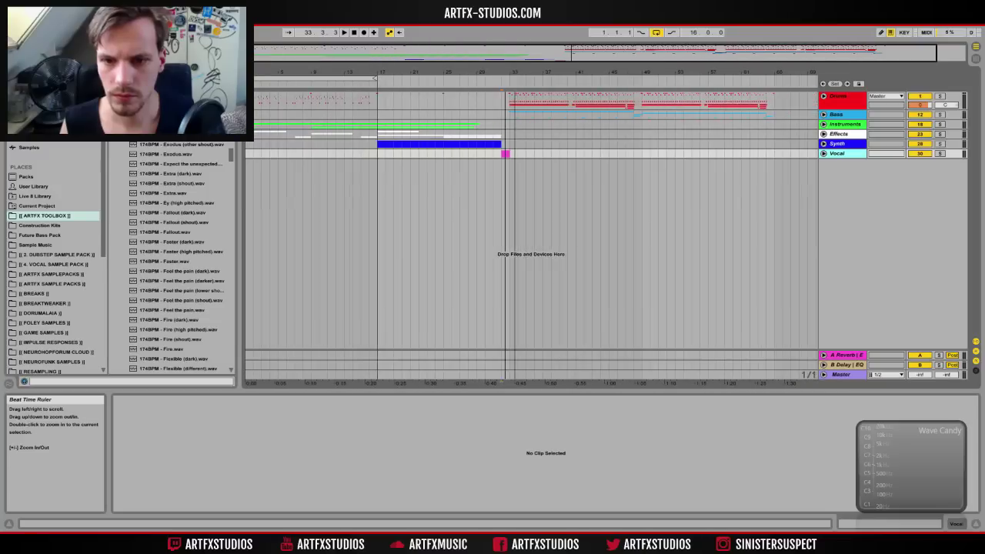
{"action": "left_click", "coordinate": [823, 154]}
{"action": "left_click_drag", "start_coordinate": [654, 72], "coordinate": [639, 70]}
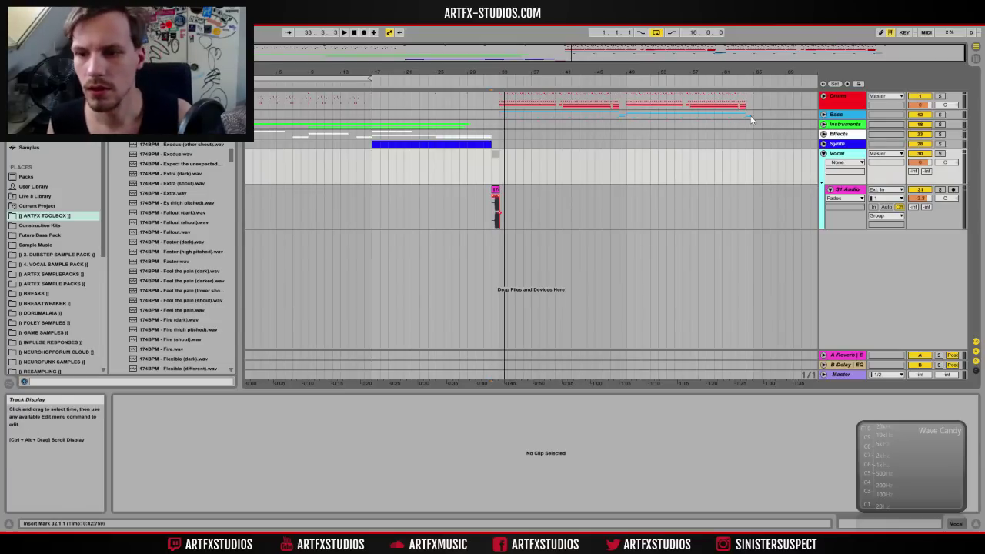
{"action": "left_click", "coordinate": [496, 193]}
{"action": "left_click_drag", "start_coordinate": [496, 192], "coordinate": [671, 207]}
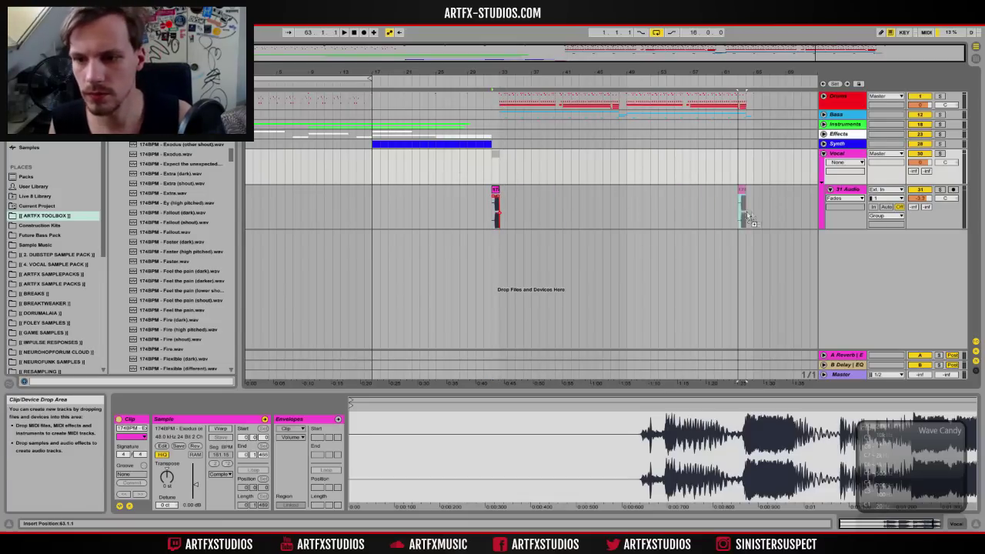
{"action": "left_click_drag", "start_coordinate": [748, 218], "coordinate": [750, 216]}
Step: Copy a kick hit and the Impact 1 clip to bar 65 on their own tracks, right after the drop
{"action": "left_click", "coordinate": [823, 96]}
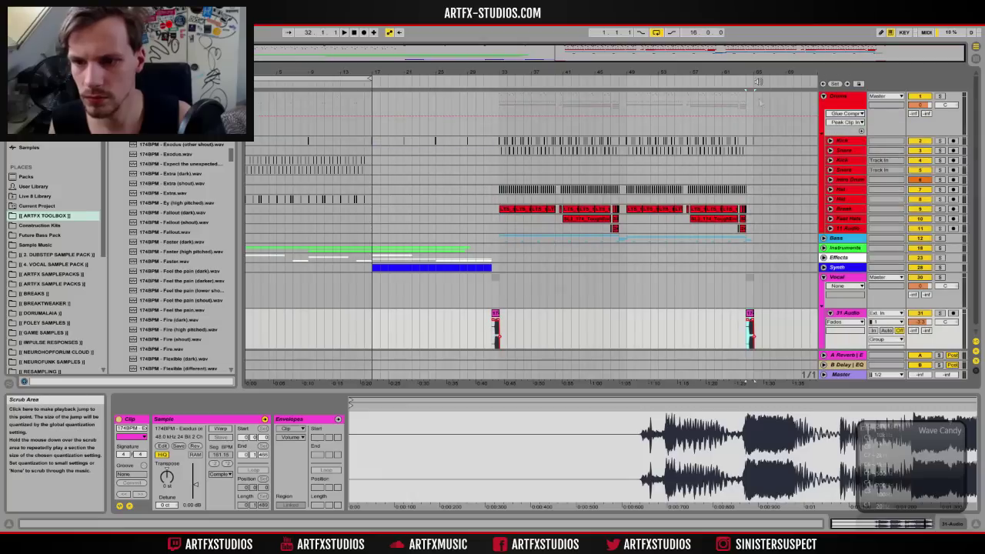
{"action": "left_click_drag", "start_coordinate": [751, 76], "coordinate": [744, 86]}
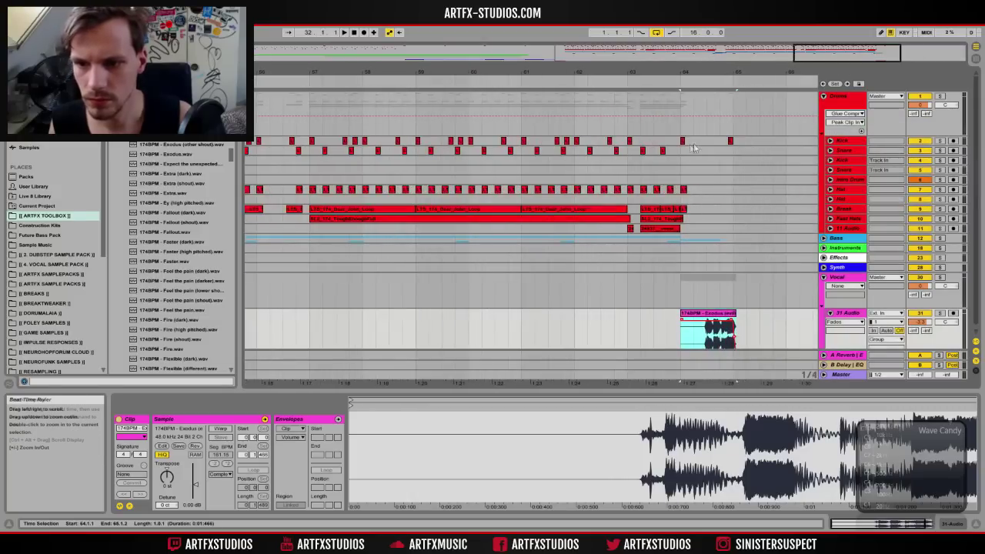
{"action": "left_click_drag", "start_coordinate": [682, 142], "coordinate": [736, 143]}
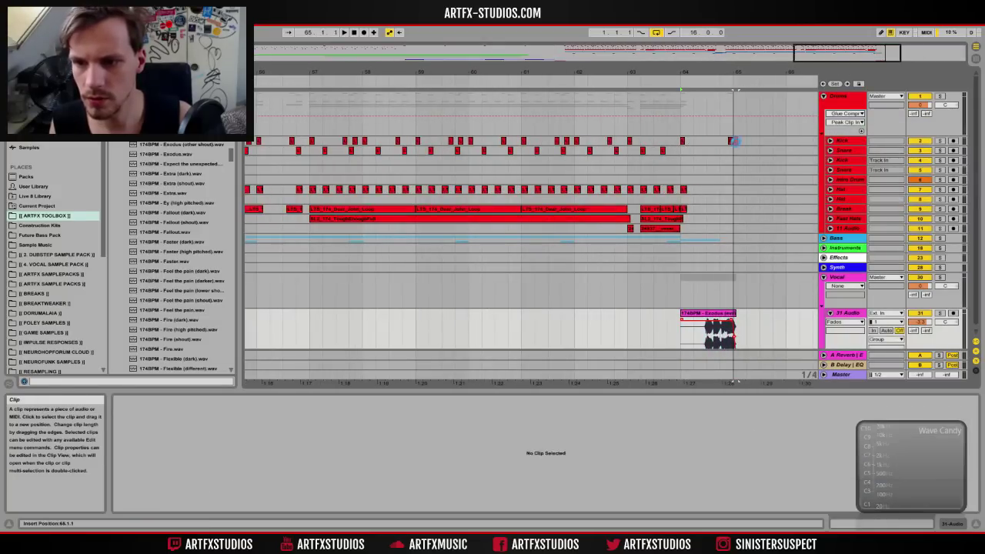
{"action": "left_click_drag", "start_coordinate": [736, 72], "coordinate": [757, 70]}
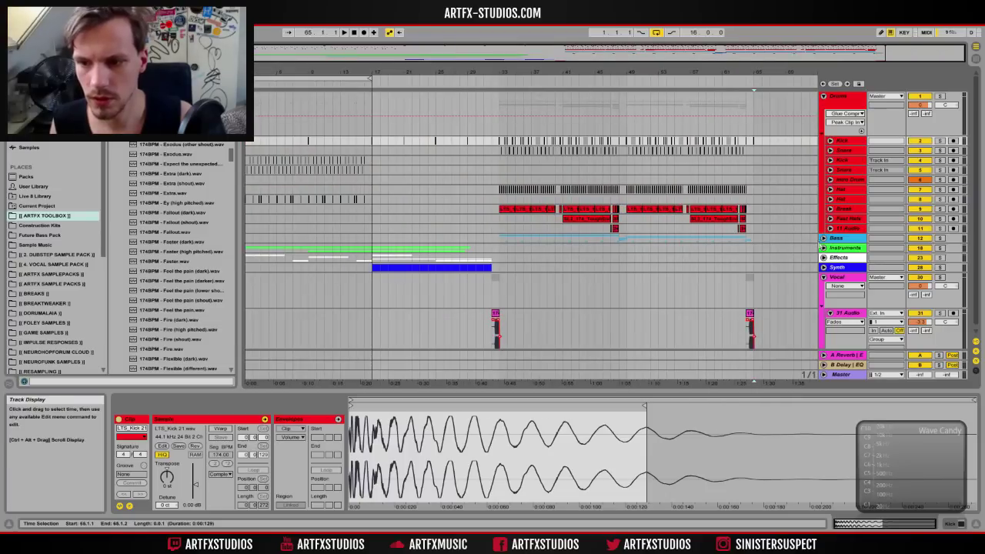
{"action": "left_click", "coordinate": [823, 258]}
{"action": "left_click_drag", "start_coordinate": [392, 235], "coordinate": [780, 249]}
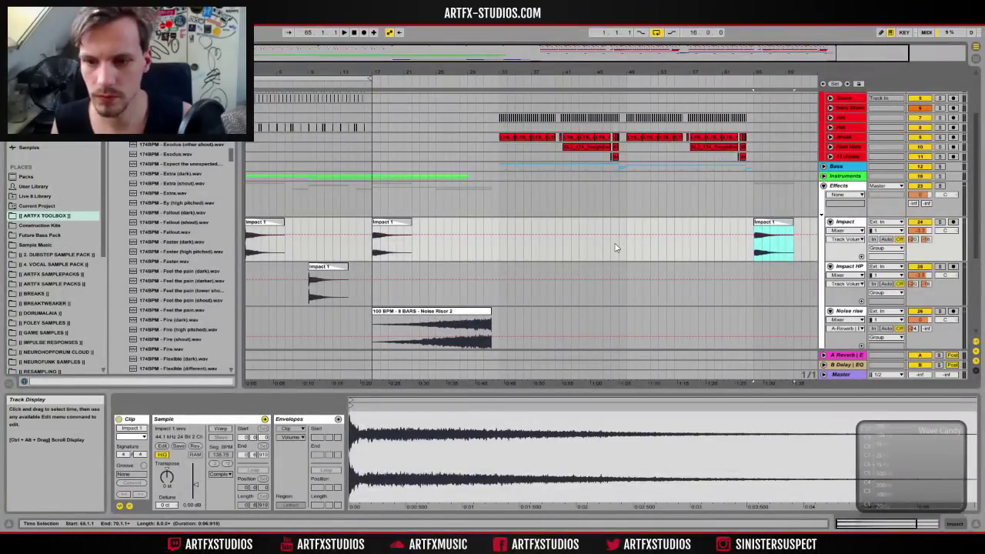
Step: Copy the short reverse vocal clip to bars 47 and 63 on the Rev Vocal track, with a steeper fade-in curve
{"action": "scroll", "coordinate": [484, 263], "scroll_direction": "down", "scroll_amount": 5}
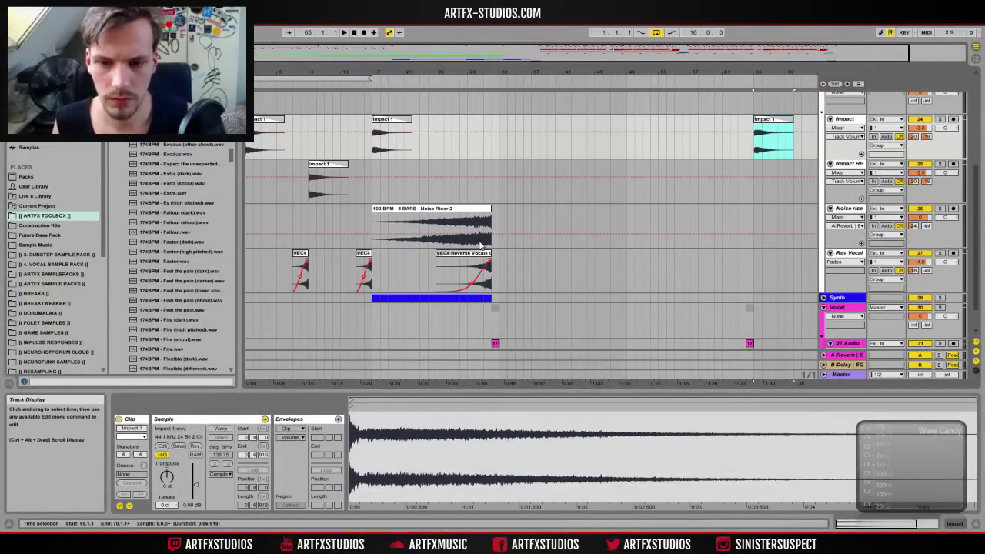
{"action": "left_click", "coordinate": [458, 257]}
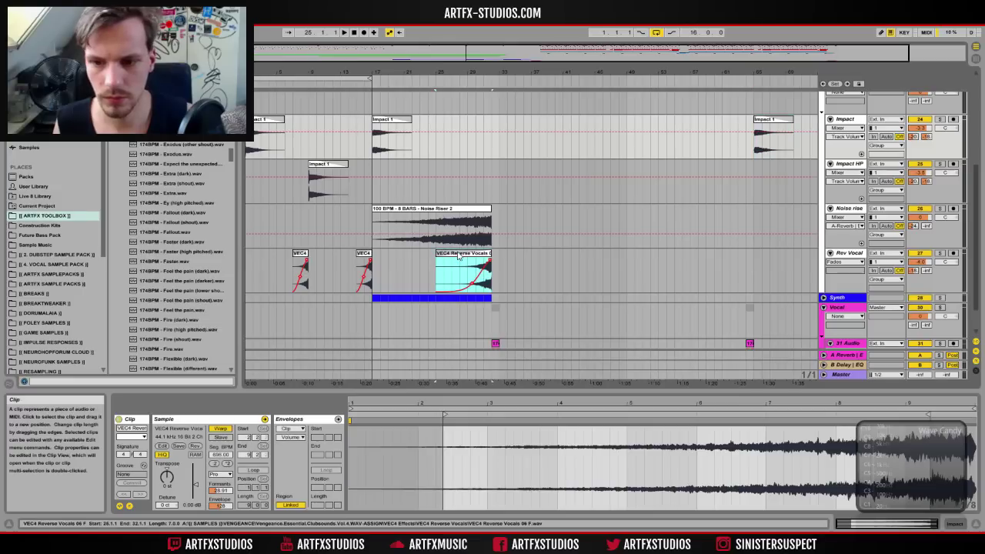
{"action": "left_click_drag", "start_coordinate": [361, 271], "coordinate": [619, 270]}
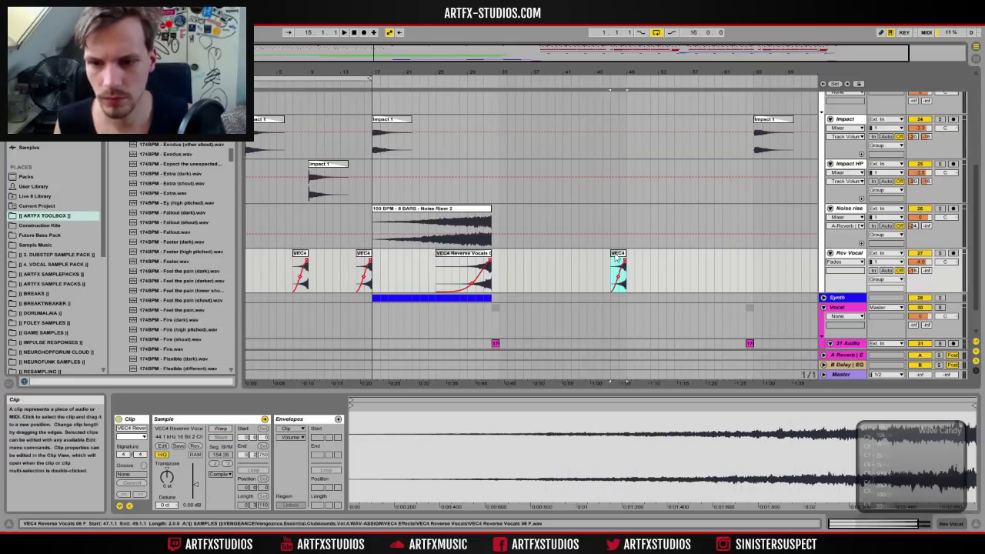
{"action": "scroll", "coordinate": [627, 137], "scroll_direction": "up", "scroll_amount": 5}
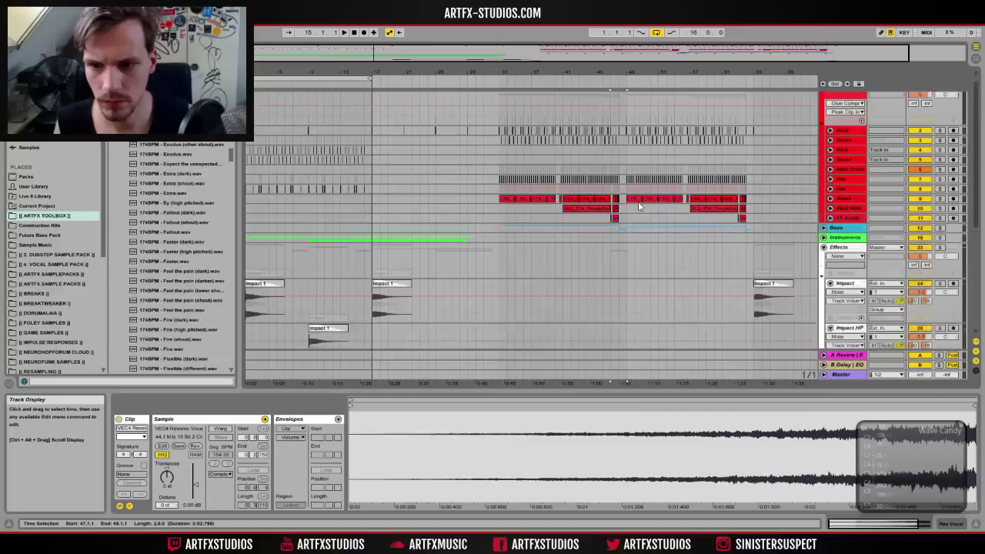
{"action": "scroll", "coordinate": [646, 221], "scroll_direction": "down", "scroll_amount": 5}
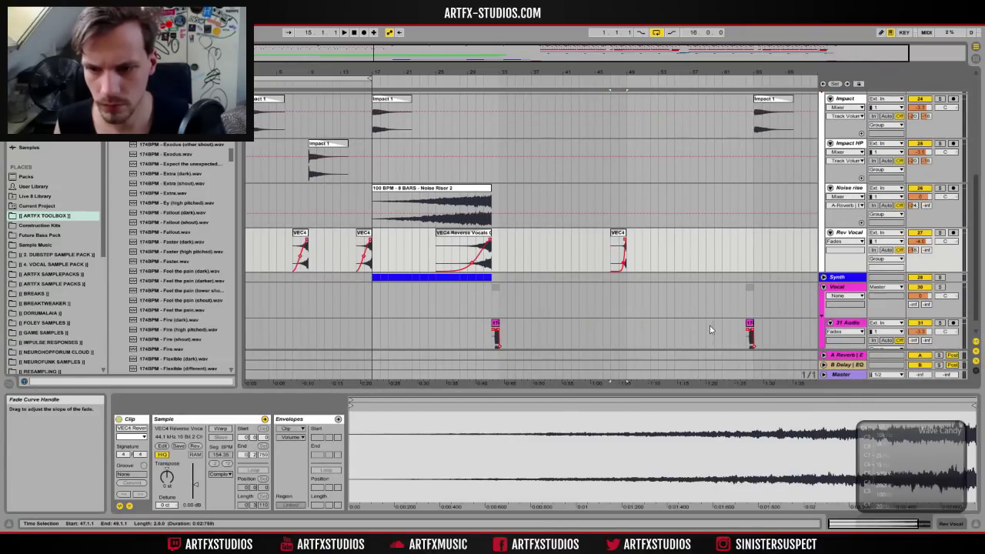
{"action": "left_click_drag", "start_coordinate": [621, 237], "coordinate": [745, 246]}
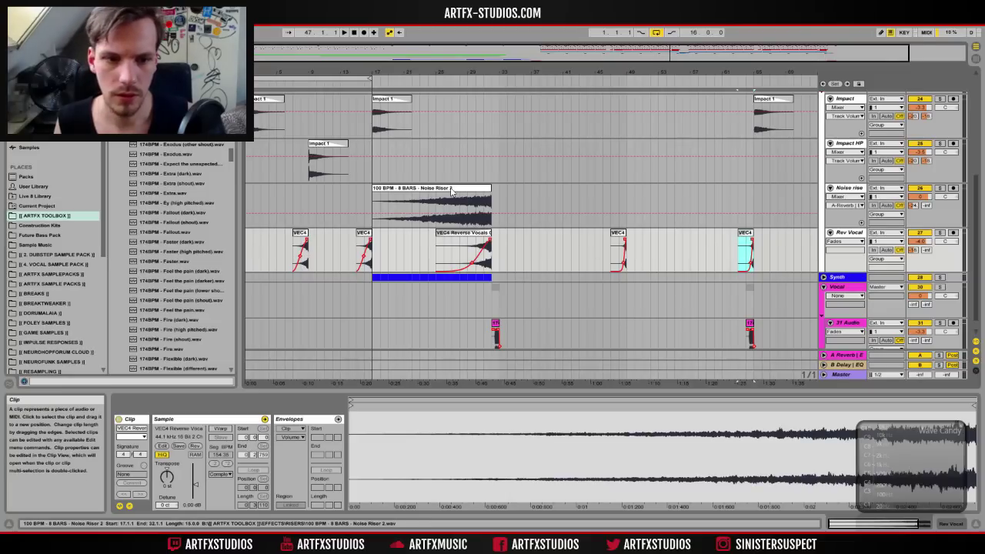
Step: Add the sample 100 BPM - 8 BARS - Noise Riser 1 from the toolbox risers at bar 49 on the Noise rise track
{"action": "left_click", "coordinate": [44, 215]}
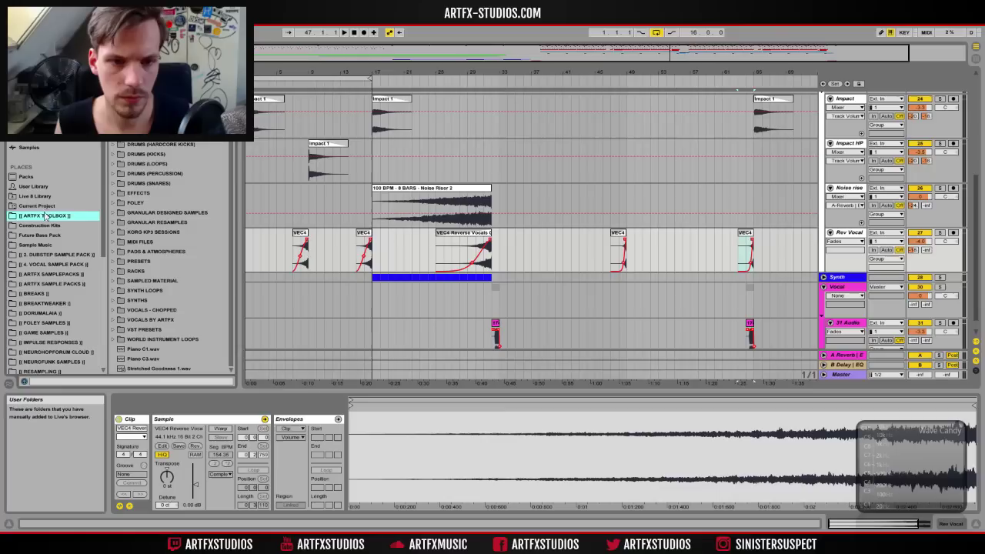
{"action": "left_click", "coordinate": [112, 193]}
{"action": "scroll", "coordinate": [183, 215], "scroll_direction": "down", "scroll_amount": 3}
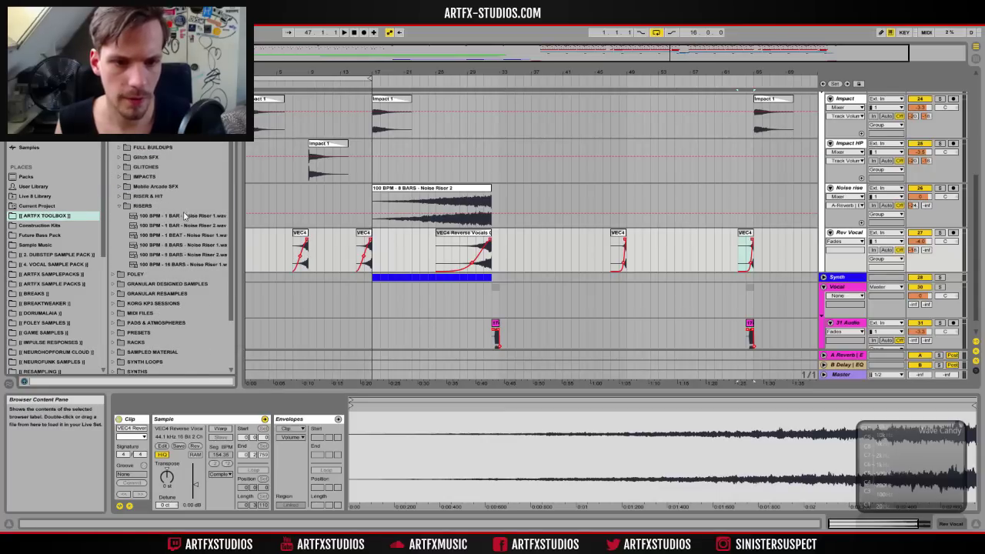
{"action": "left_click", "coordinate": [176, 245]}
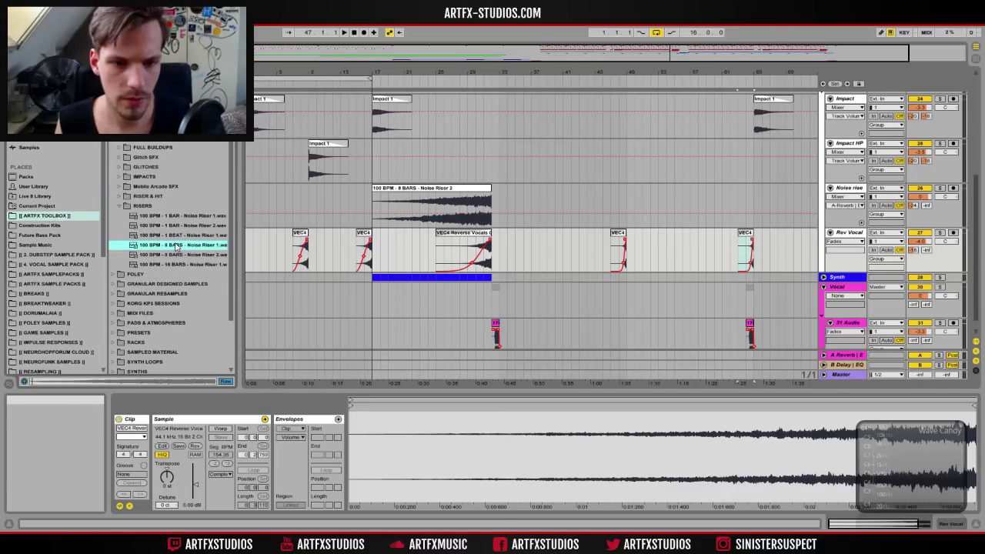
{"action": "left_click_drag", "start_coordinate": [167, 245], "coordinate": [624, 201]}
Step: Try the sample 100 BPM - 1 BAR - Noise Riser 1 at bar 63 on the Noise rise track and undo its placement
{"action": "left_click", "coordinate": [187, 234]}
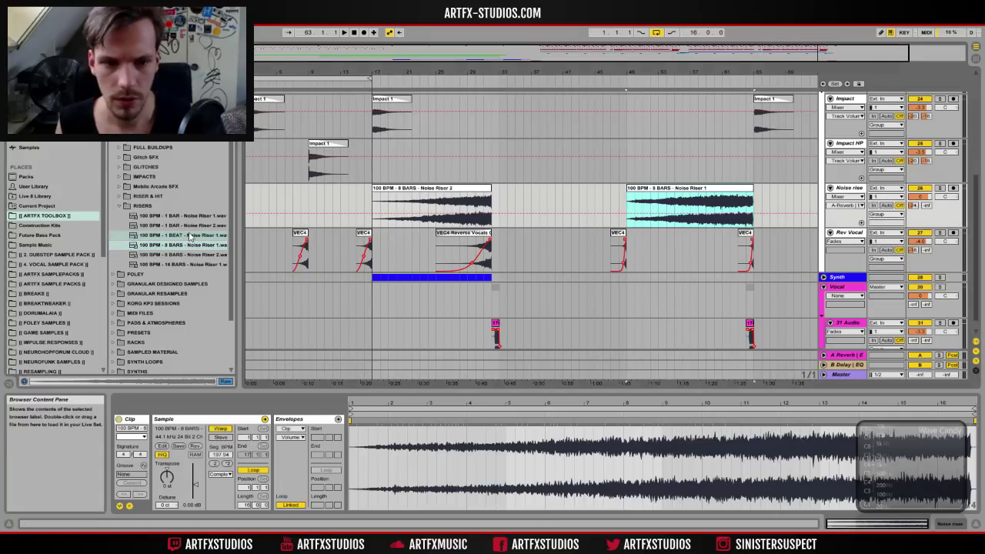
{"action": "left_click", "coordinate": [184, 224]}
{"action": "left_click", "coordinate": [180, 218]}
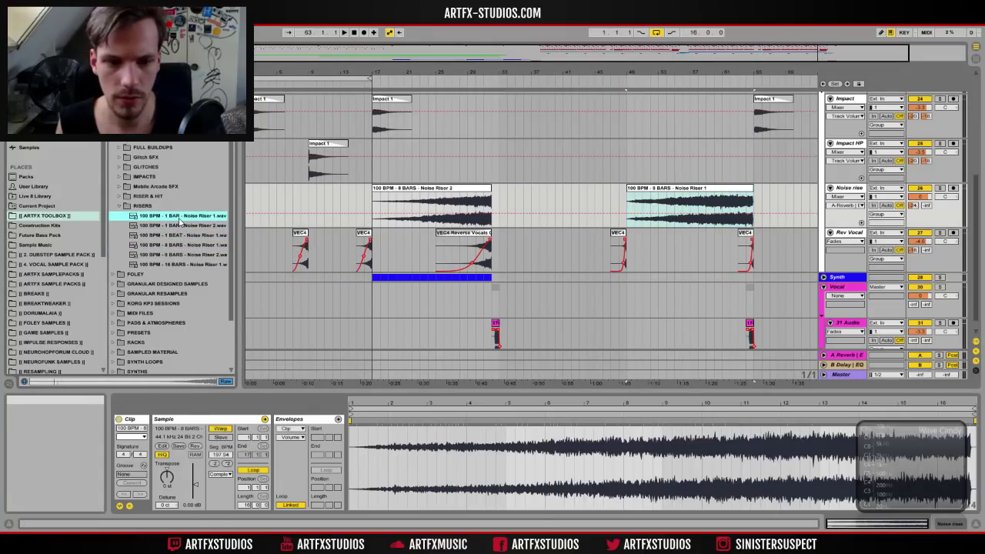
{"action": "left_click_drag", "start_coordinate": [176, 219], "coordinate": [738, 201]}
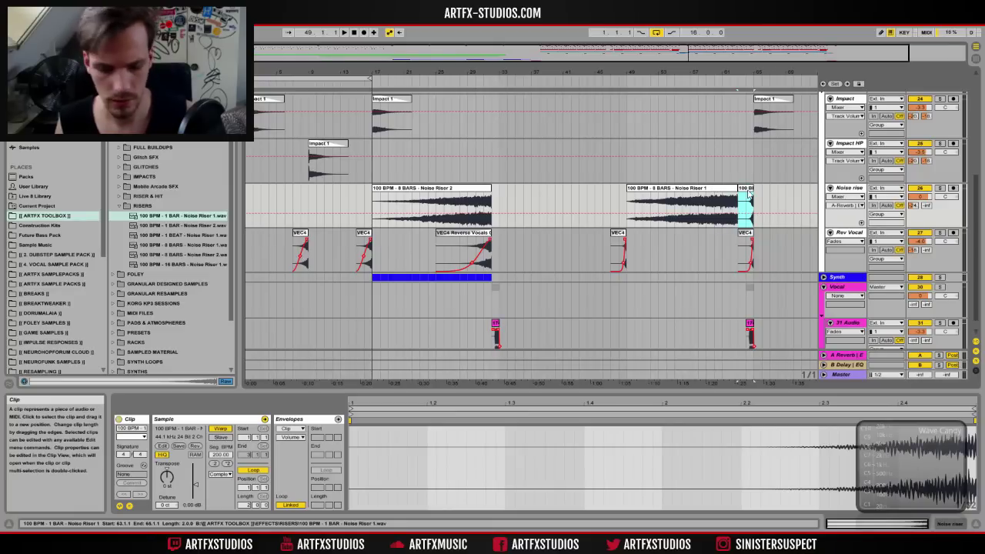
{"action": "key", "text": "ctrl+z"}
Step: Show fades on the Noise rise track, turn off warping for the 8-bar Noise Riser 1 clip, and trim its end to bar 65
{"action": "left_click", "coordinate": [840, 197]}
{"action": "left_click", "coordinate": [840, 211]}
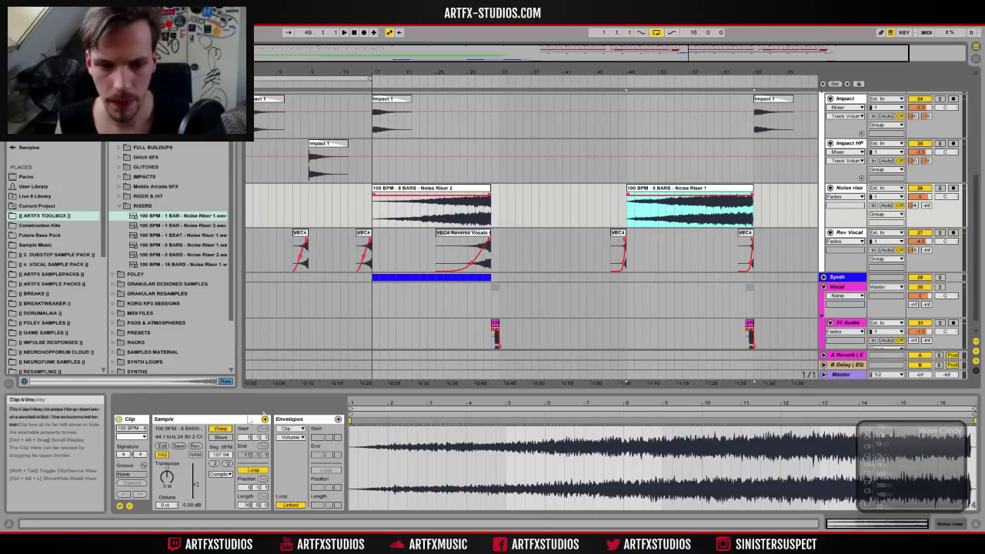
{"action": "left_click", "coordinate": [221, 427]}
{"action": "left_click_drag", "start_coordinate": [624, 90], "coordinate": [520, 186]}
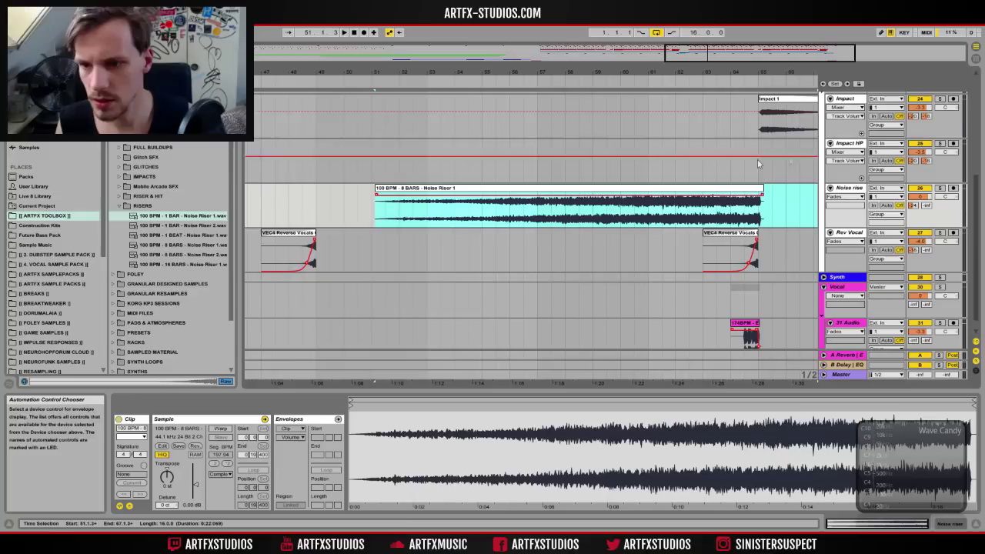
{"action": "left_click_drag", "start_coordinate": [762, 188], "coordinate": [757, 189]}
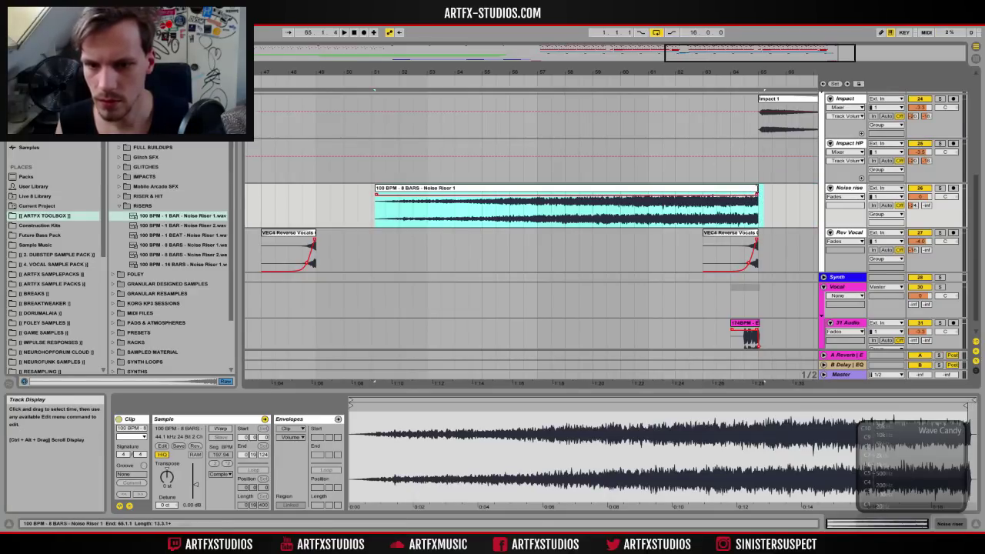
Step: Move the Noise Riser 1 clip one bar earlier so it ends at bar 64, where the vocal shot starts
{"action": "left_click_drag", "start_coordinate": [750, 191], "coordinate": [718, 200]}
{"action": "scroll", "coordinate": [725, 149], "scroll_direction": "up", "scroll_amount": 5}
{"action": "scroll", "coordinate": [725, 151], "scroll_direction": "up", "scroll_amount": 2}
{"action": "scroll", "coordinate": [725, 151], "scroll_direction": "down", "scroll_amount": 5}
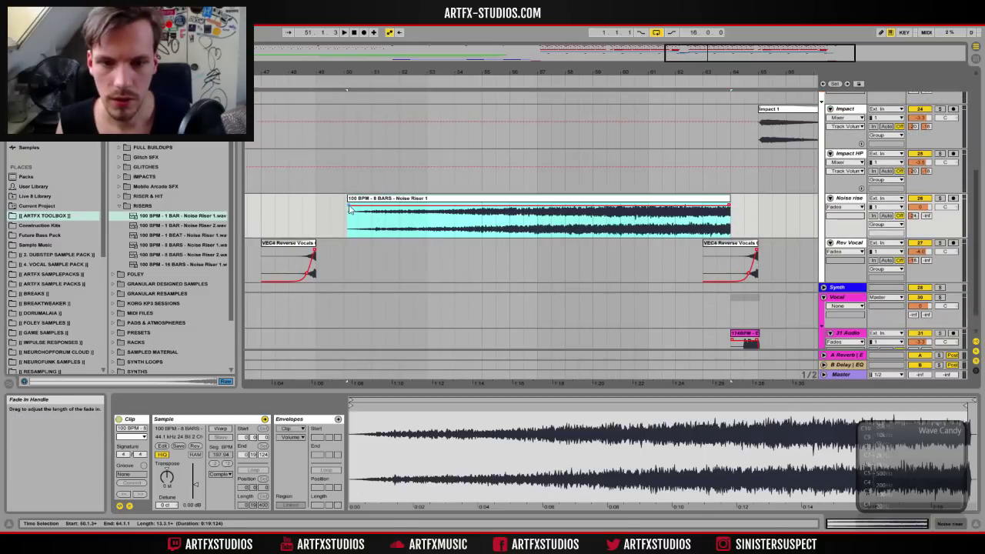
Step: Give the Noise Riser 1 clip a full-length, steeply curved fade-in and trim its start to bar 53
{"action": "left_click_drag", "start_coordinate": [350, 209], "coordinate": [729, 203]}
{"action": "left_click_drag", "start_coordinate": [346, 201], "coordinate": [428, 202]}
{"action": "left_click_drag", "start_coordinate": [574, 220], "coordinate": [676, 224]}
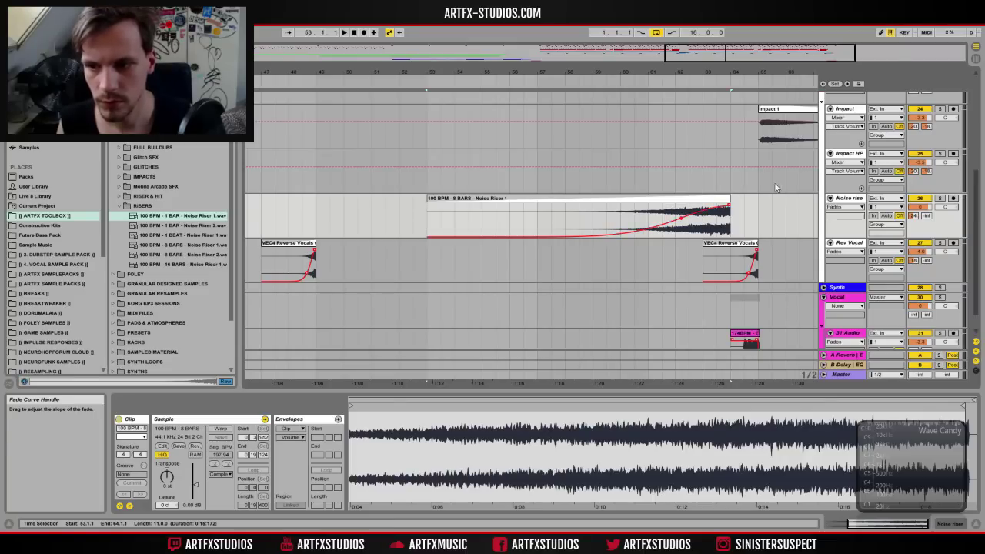
Step: Fold the Effects and Vocal groups to tidy the arrangement
{"action": "left_click_drag", "start_coordinate": [577, 72], "coordinate": [664, 27]}
{"action": "scroll", "coordinate": [810, 253], "scroll_direction": "up", "scroll_amount": 3}
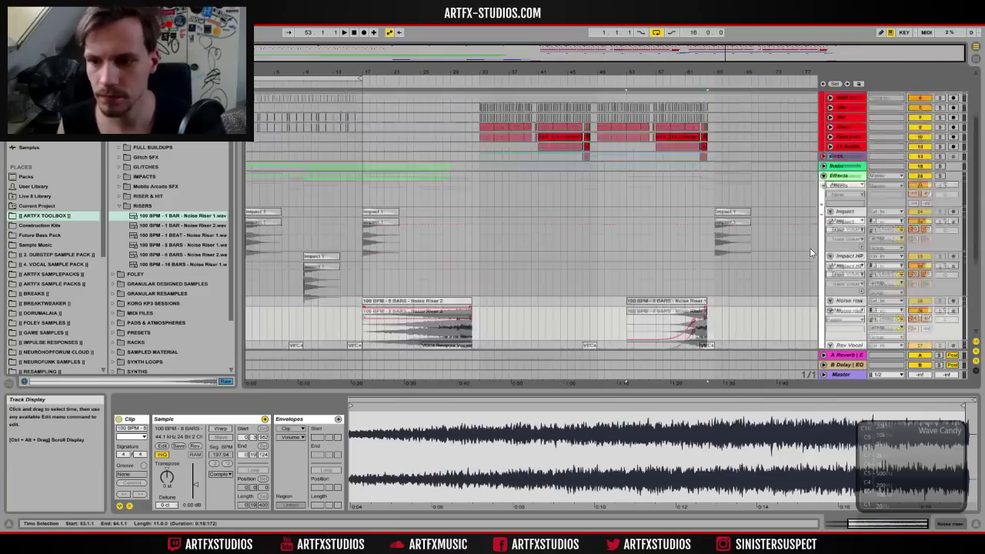
{"action": "scroll", "coordinate": [810, 252], "scroll_direction": "up", "scroll_amount": 3}
{"action": "scroll", "coordinate": [810, 253], "scroll_direction": "down", "scroll_amount": 5}
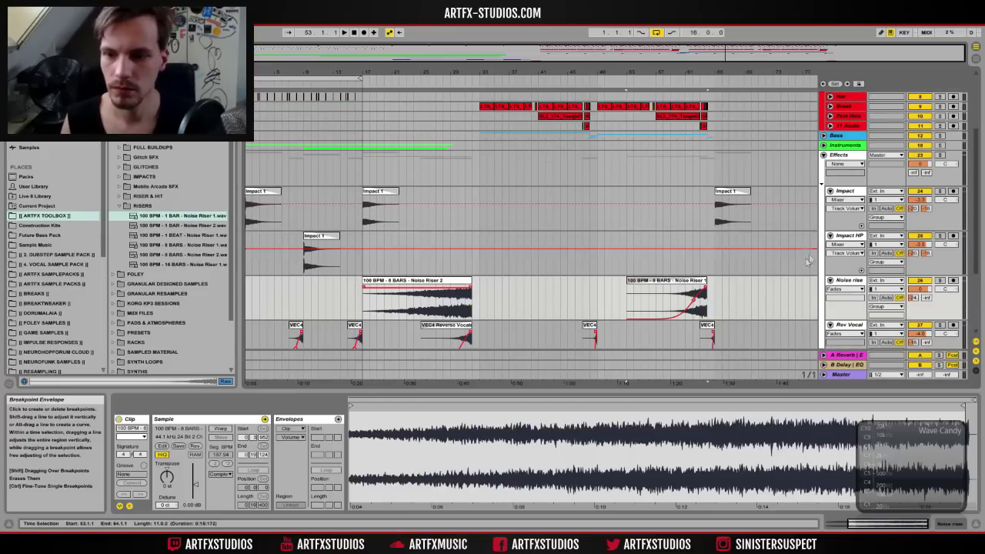
{"action": "left_click", "coordinate": [824, 154]}
{"action": "scroll", "coordinate": [777, 281], "scroll_direction": "up", "scroll_amount": 3}
{"action": "left_click", "coordinate": [822, 257]}
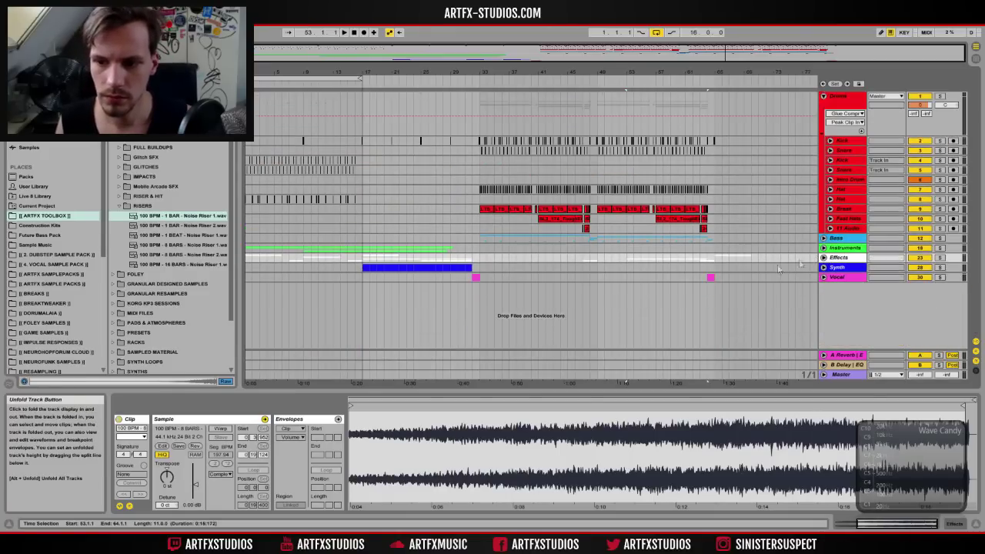
Step: Load the Bass Kleph's Easy Wash Out rack after the Auto Filter on the intro drum track
{"action": "left_click", "coordinate": [840, 105]}
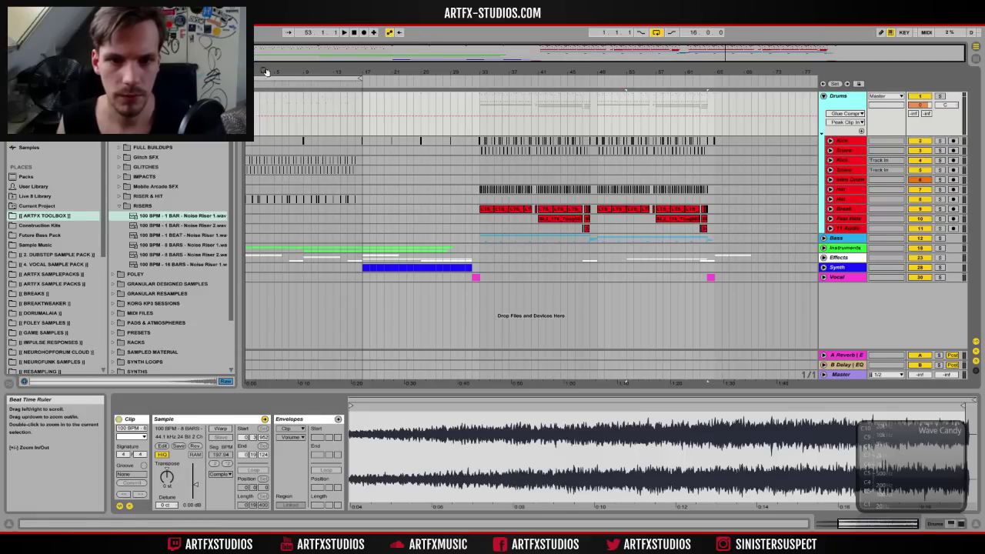
{"action": "left_click", "coordinate": [842, 180]}
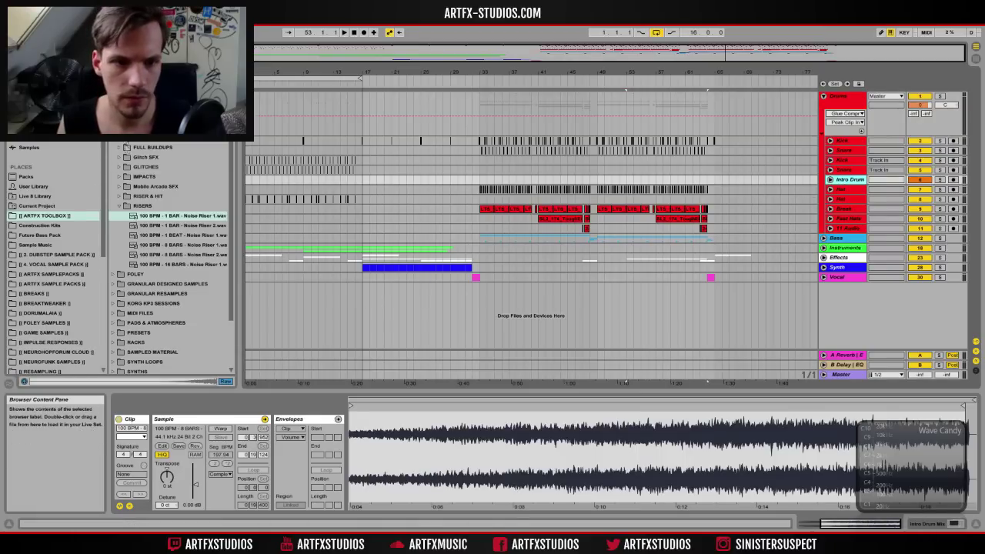
{"action": "left_click", "coordinate": [114, 127]}
{"action": "left_click", "coordinate": [114, 274]}
{"action": "double_click", "coordinate": [153, 284]}
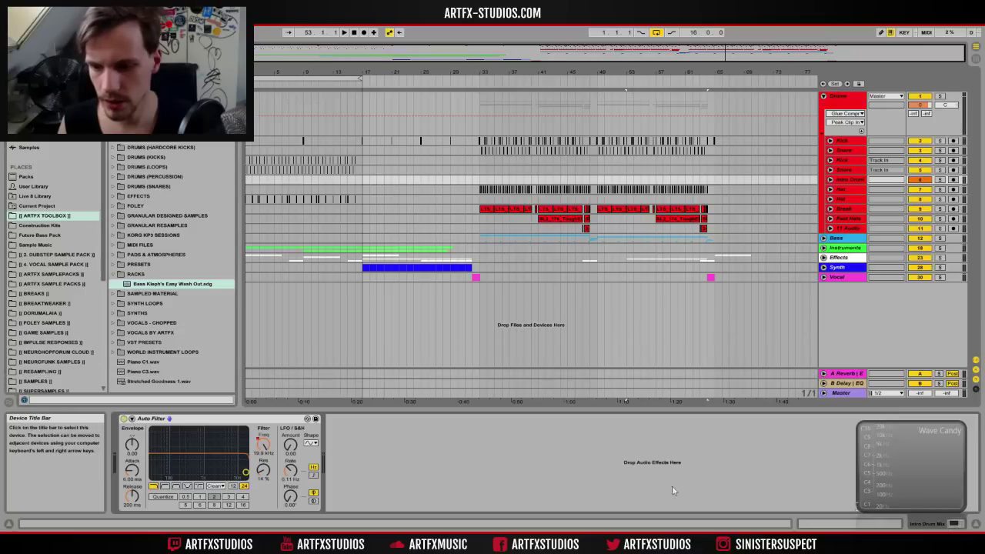
{"action": "left_click_drag", "start_coordinate": [151, 286], "coordinate": [492, 513]}
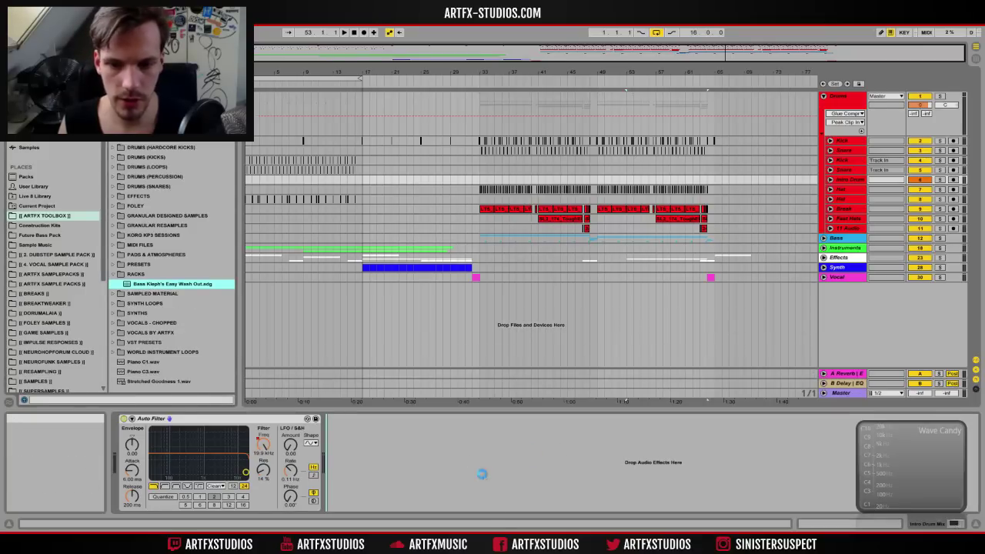
{"action": "left_click_drag", "start_coordinate": [466, 225], "coordinate": [467, 227]}
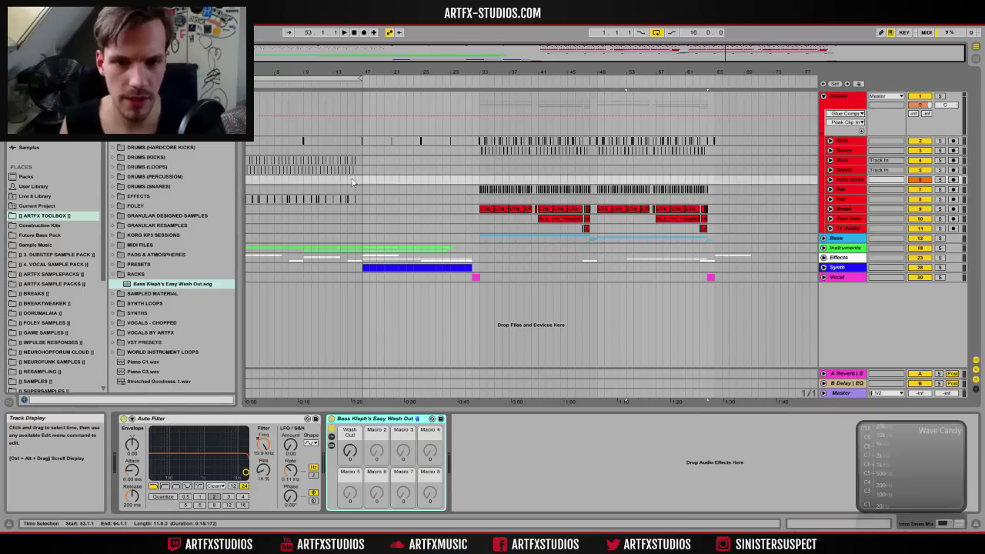
Step: Automate the rack's Wash Out macro on the intro drum track to ramp up from bar 13 and drop back to 0 at bar 17
{"action": "left_click_drag", "start_coordinate": [333, 180], "coordinate": [361, 180]}
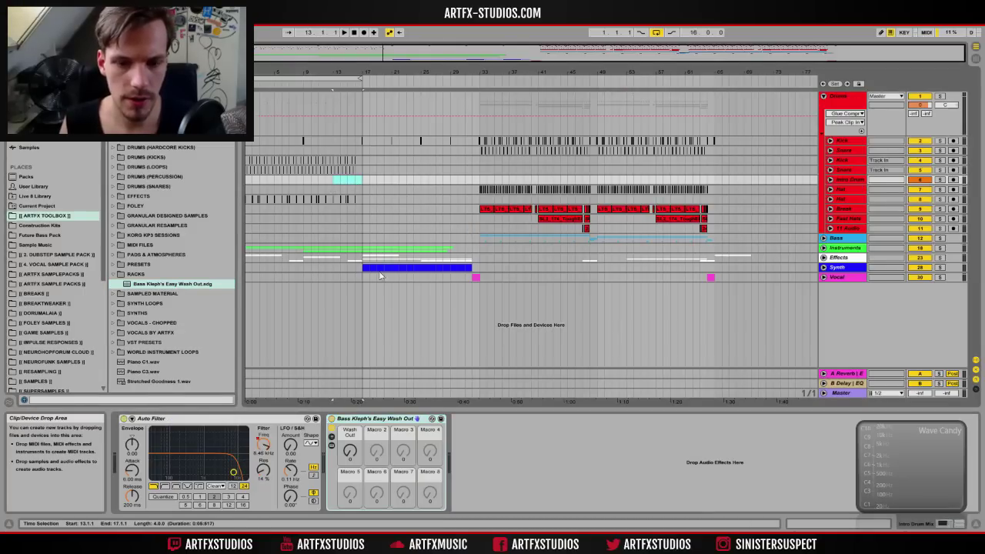
{"action": "left_click", "coordinate": [829, 180]}
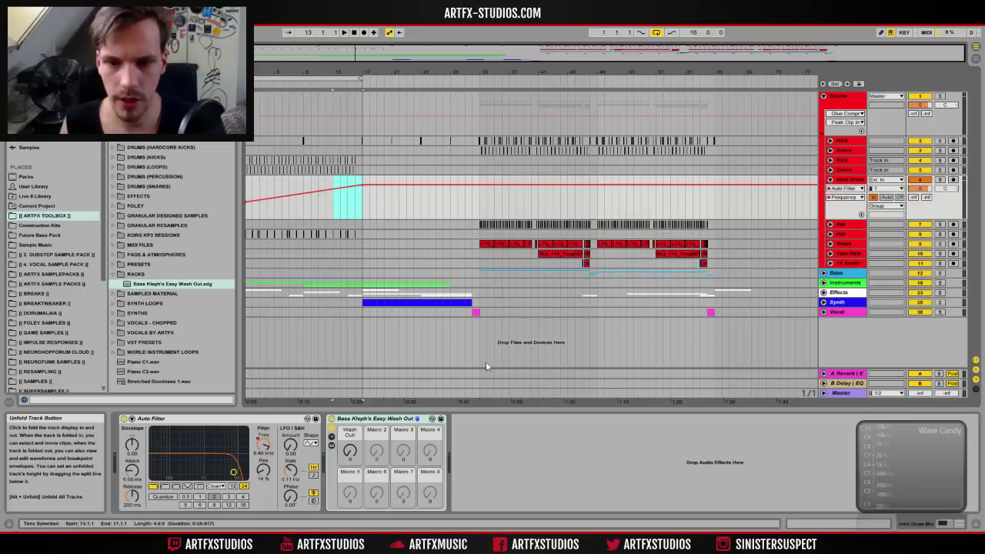
{"action": "left_click", "coordinate": [345, 215]}
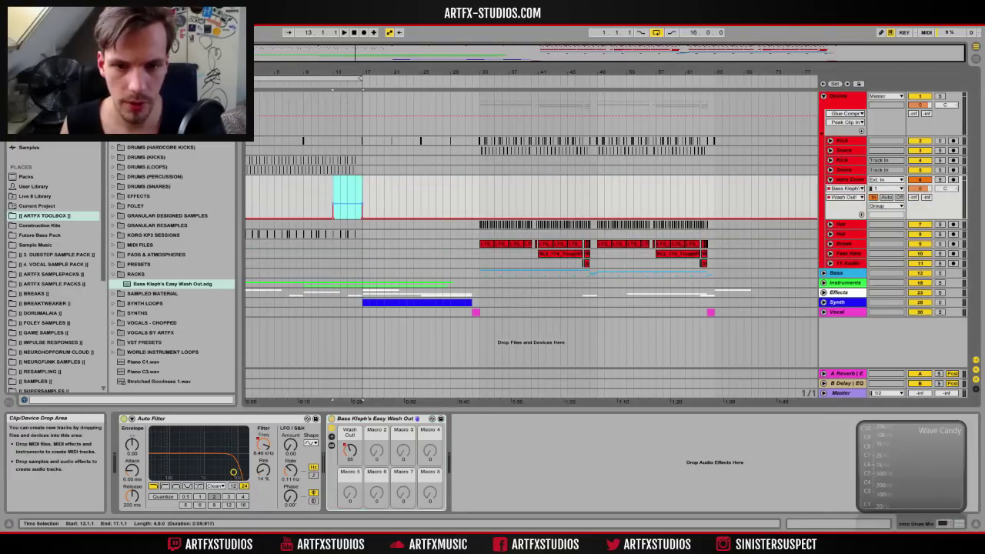
{"action": "left_click", "coordinate": [333, 199]}
{"action": "left_click", "coordinate": [337, 199]}
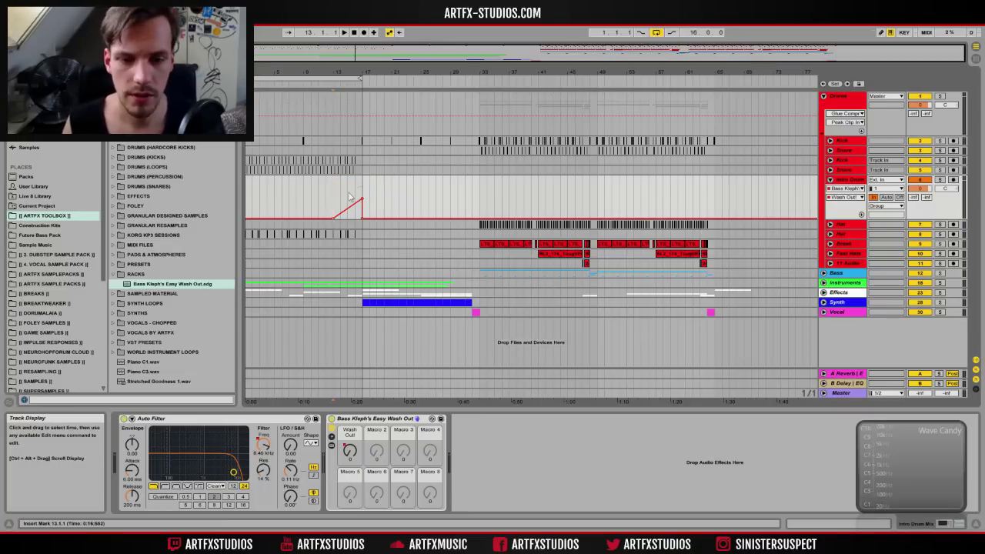
{"action": "left_click_drag", "start_coordinate": [362, 199], "coordinate": [362, 200]}
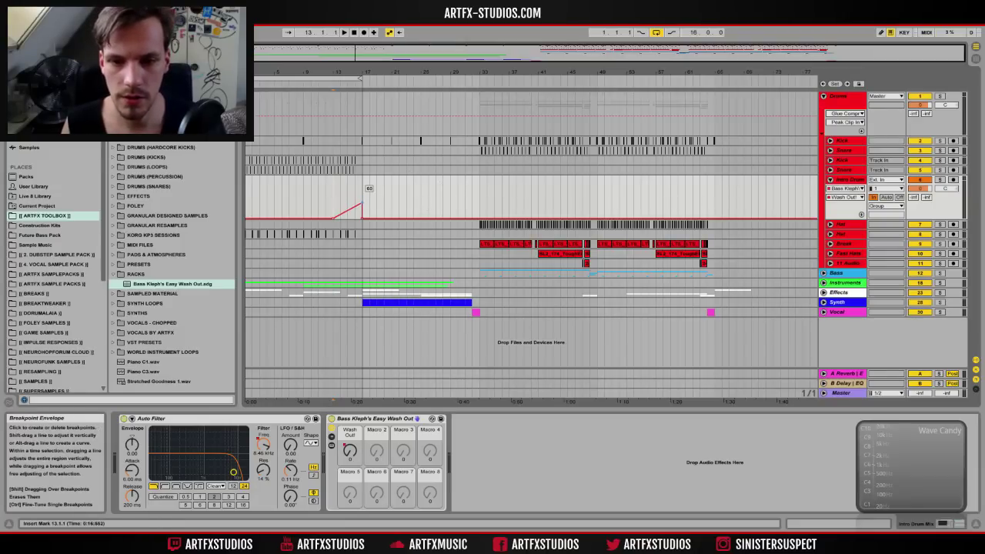
Step: Fold the intro drum track and rename the last track in the Drums group as Amen
{"action": "left_click", "coordinate": [830, 180]}
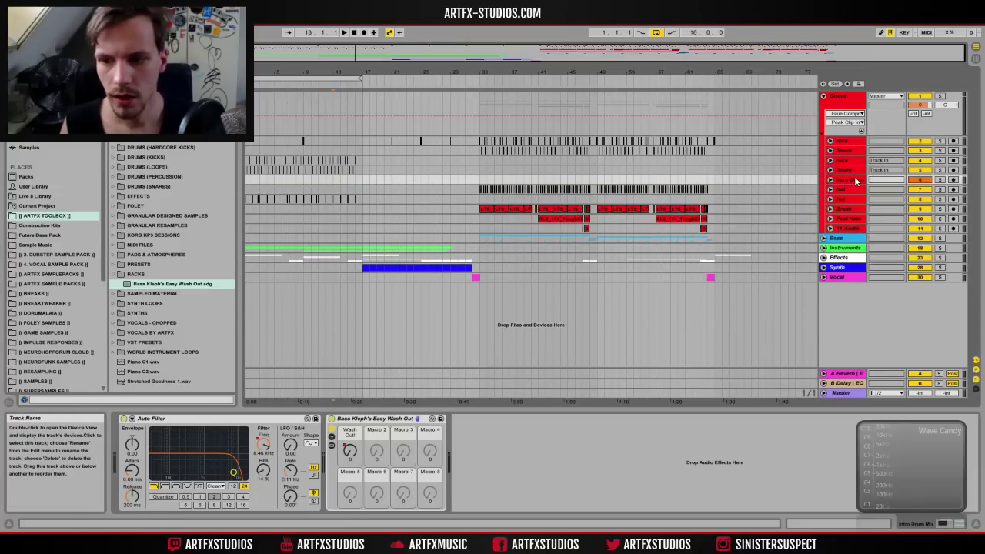
{"action": "left_click", "coordinate": [851, 228]}
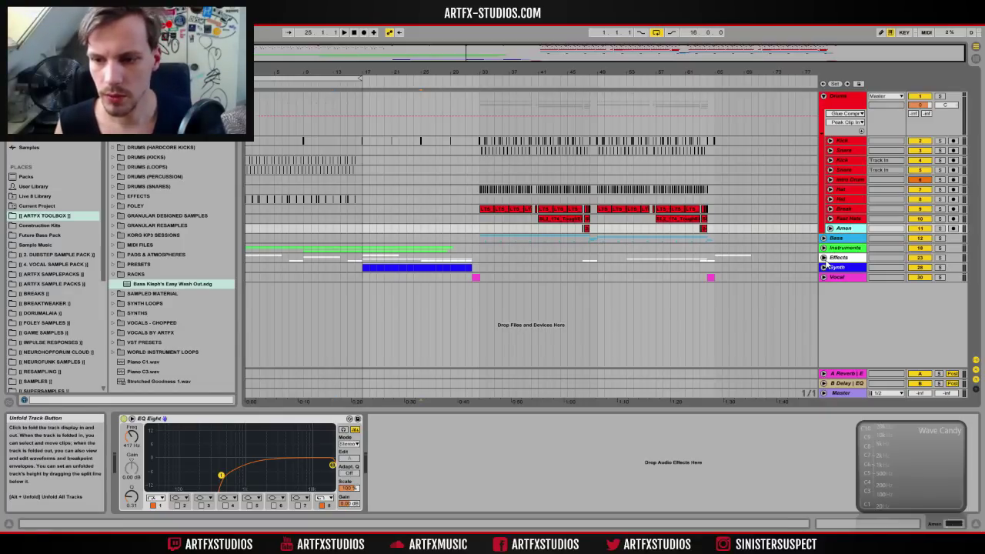
Step: Copy the short reverse vocal clip at bar 7 to bar 33 and move the copy onto a new audio track below Rev Vocal
{"action": "left_click", "coordinate": [823, 257]}
{"action": "scroll", "coordinate": [675, 246], "scroll_direction": "down", "scroll_amount": 5}
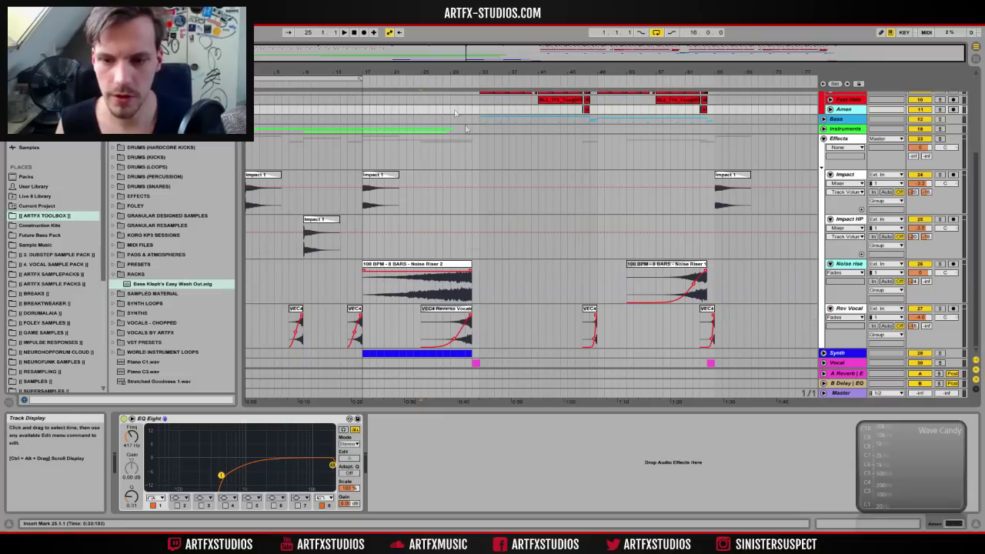
{"action": "left_click_drag", "start_coordinate": [295, 312], "coordinate": [486, 307]}
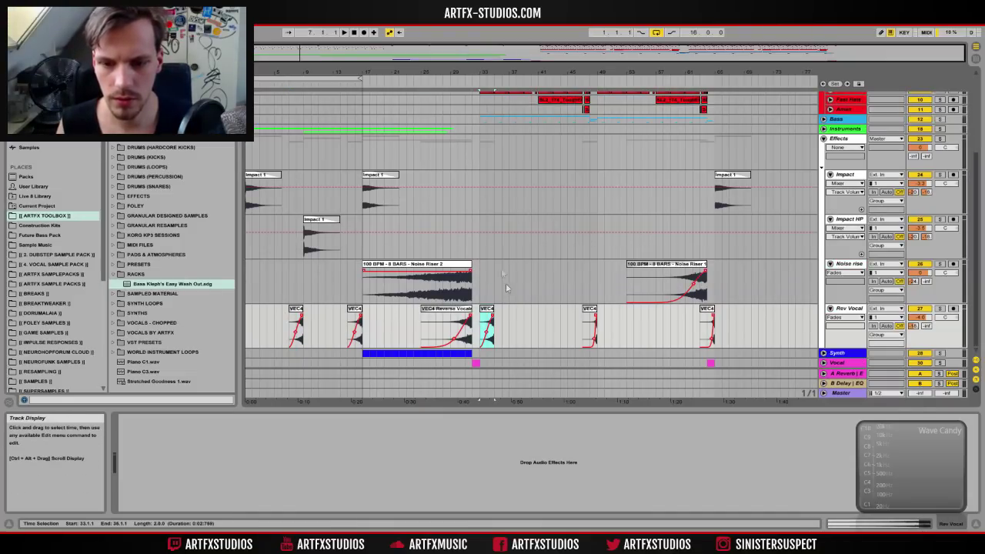
{"action": "right_click", "coordinate": [855, 310]}
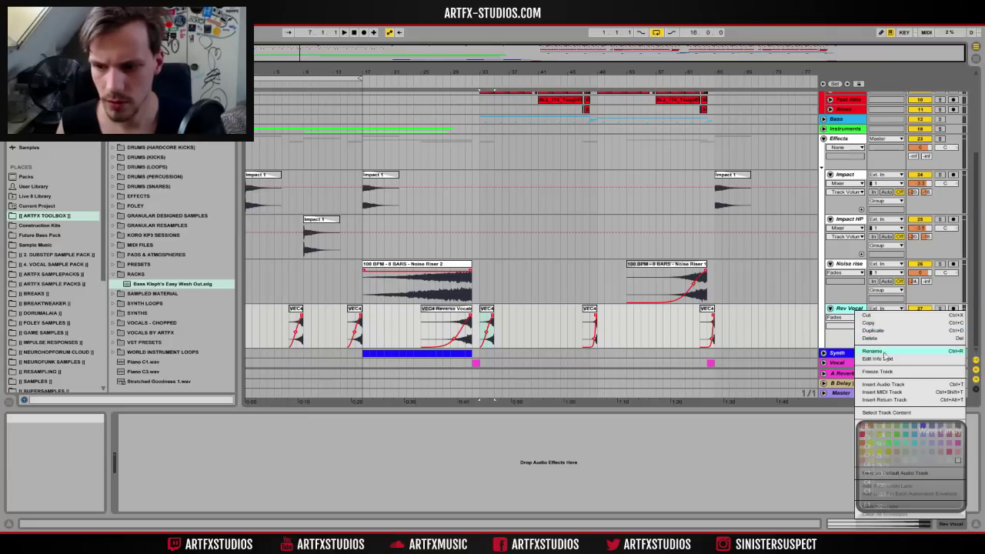
{"action": "left_click", "coordinate": [884, 384]}
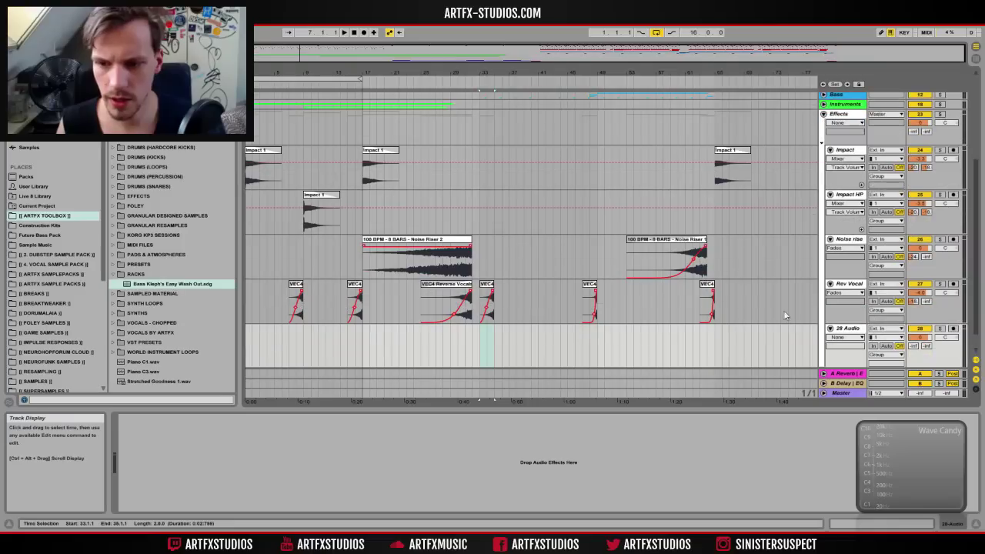
{"action": "left_click_drag", "start_coordinate": [489, 286], "coordinate": [489, 335]}
Step: Trim the copied reverse vocal at bar 33 to one beat and send its track to the reverb return
{"action": "left_click_drag", "start_coordinate": [497, 73], "coordinate": [557, 318]}
{"action": "mouse_move", "coordinate": [394, 332]}
{"action": "left_mouse_down"}
{"action": "mouse_move", "coordinate": [589, 332]}
{"action": "mouse_move", "coordinate": [407, 333]}
{"action": "left_mouse_up"}
{"action": "mouse_move", "coordinate": [410, 72]}
{"action": "left_mouse_down"}
{"action": "mouse_move", "coordinate": [410, 23]}
{"action": "mouse_move", "coordinate": [416, 75]}
{"action": "left_mouse_up"}
{"action": "key", "text": "space"}
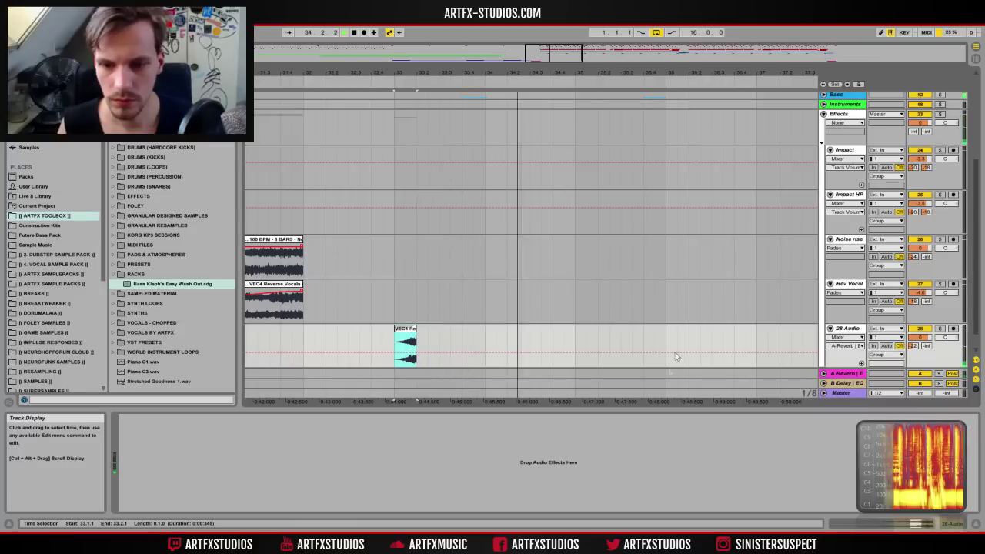
Step: Repeat the one-beat reverse vocal every two bars from bar 33 up to bar 65
{"action": "left_click_drag", "start_coordinate": [576, 347], "coordinate": [396, 350]}
{"action": "key", "text": "space"}
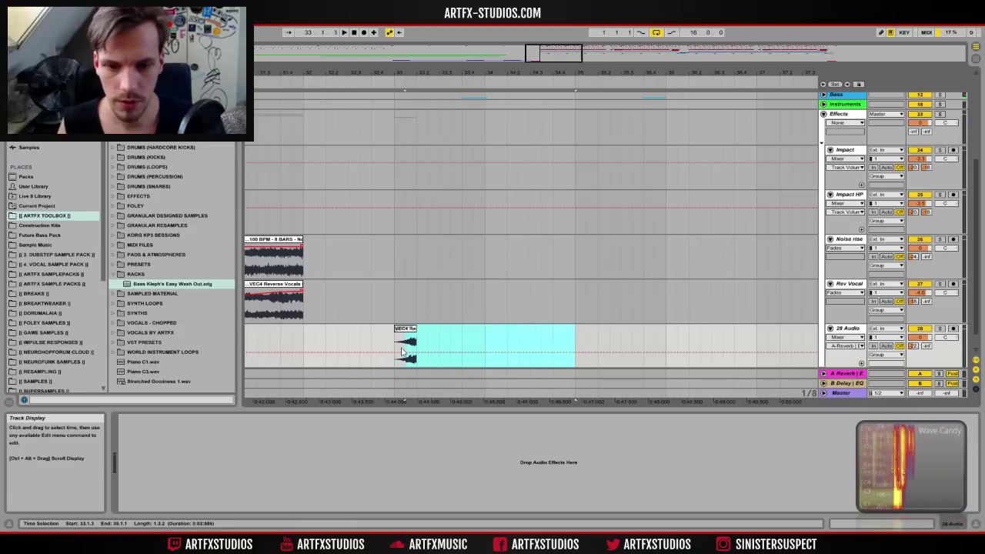
{"action": "key", "text": "ctrl+d"}
{"action": "left_click_drag", "start_coordinate": [499, 75], "coordinate": [497, 30]}
{"action": "key", "text": "ctrl+d"}
{"action": "key", "text": "ctrl+d"}
{"action": "key", "text": "ctrl+d"}
{"action": "key", "text": "ctrl+d"}
{"action": "key", "text": "ctrl+d"}
{"action": "key", "text": "ctrl+d"}
{"action": "left_click_drag", "start_coordinate": [498, 74], "coordinate": [347, 34]}
{"action": "key", "text": "ctrl+d"}
{"action": "key", "text": "ctrl+d"}
{"action": "key", "text": "ctrl+d"}
{"action": "key", "text": "ctrl+d"}
{"action": "key", "text": "ctrl+d"}
{"action": "key", "text": "ctrl+d"}
{"action": "key", "text": "ctrl+d"}
{"action": "key", "text": "ctrl+d"}
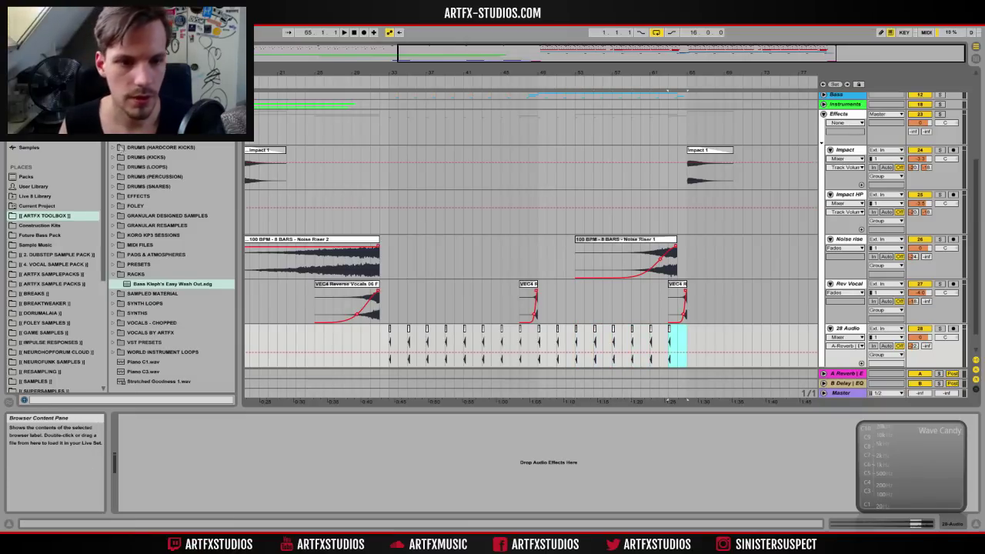
Step: Add an EQ Eight to the new vocal shot track and cut its lows below about 219 Hz
{"action": "left_click", "coordinate": [37, 99]}
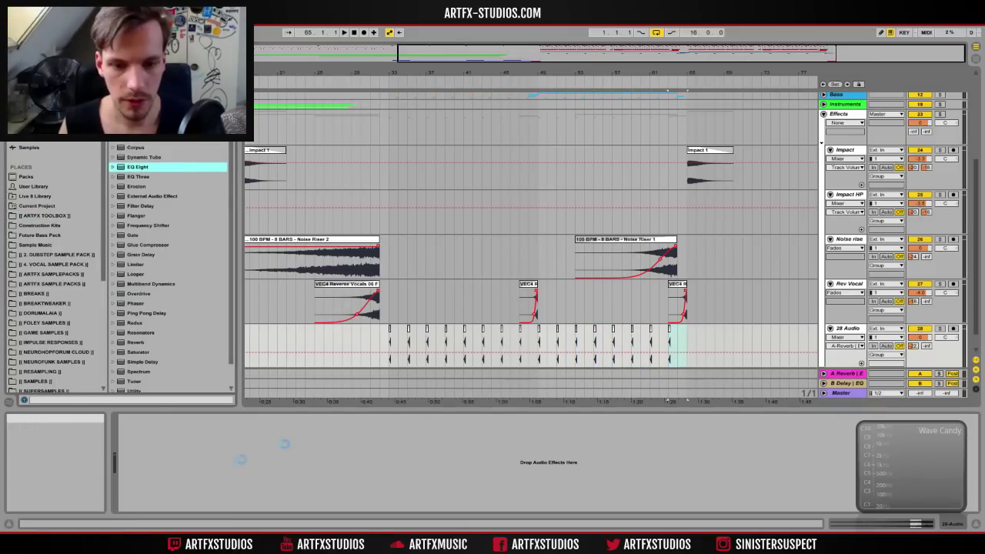
{"action": "key", "text": "space"}
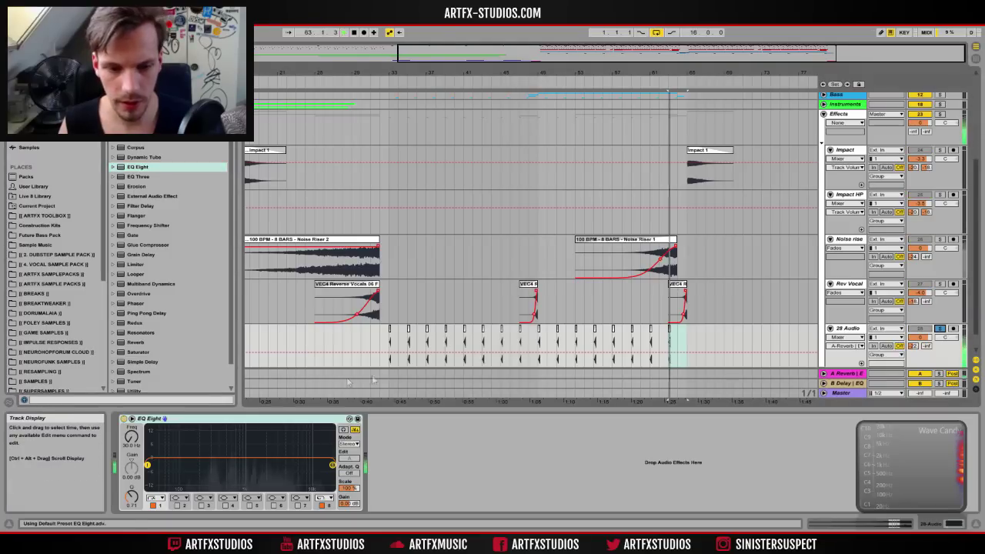
{"action": "left_click_drag", "start_coordinate": [147, 465], "coordinate": [202, 472]}
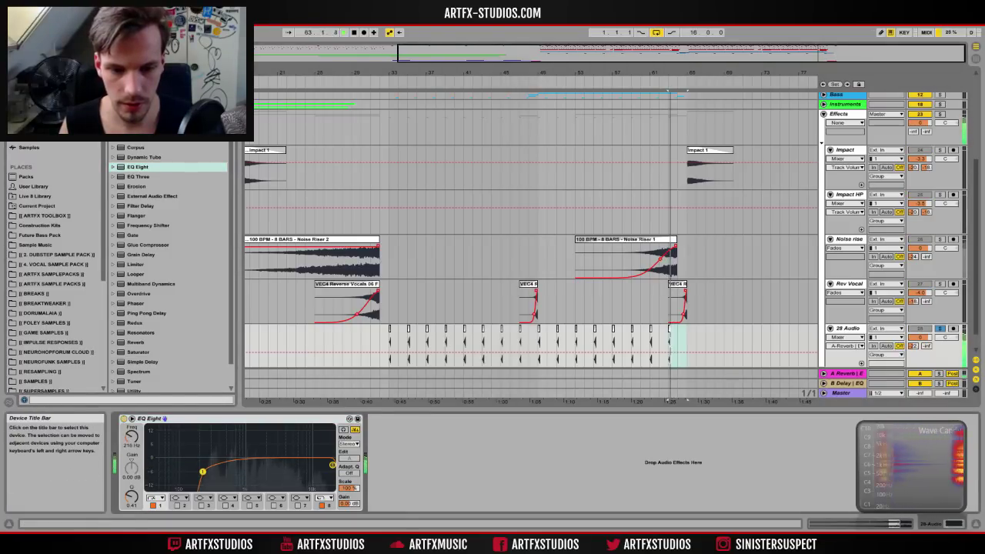
Step: Add an EQ Eight to the Rev Vocal track and cut its lows below about 250 Hz
{"action": "left_click", "coordinate": [854, 286]}
{"action": "left_click", "coordinate": [137, 167]}
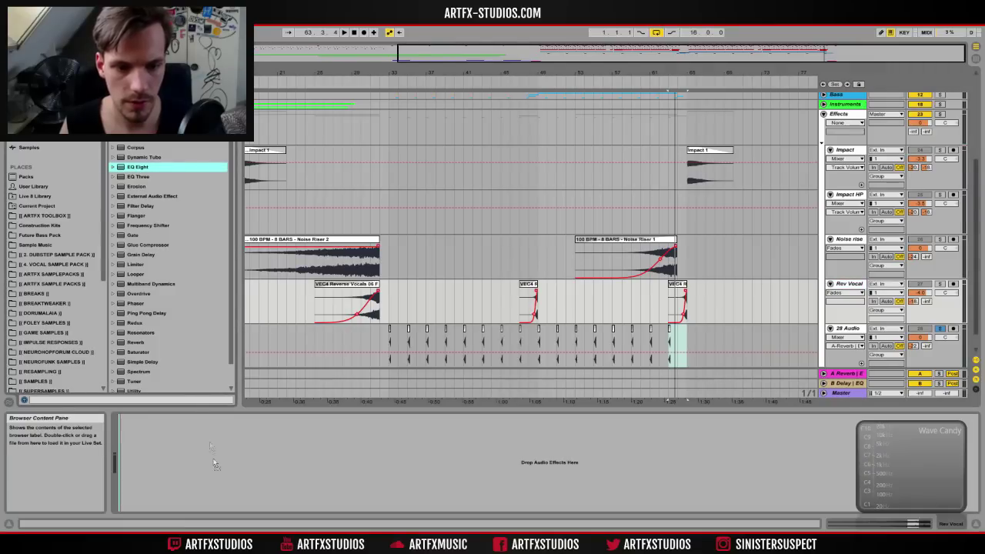
{"action": "left_click_drag", "start_coordinate": [147, 466], "coordinate": [191, 478]}
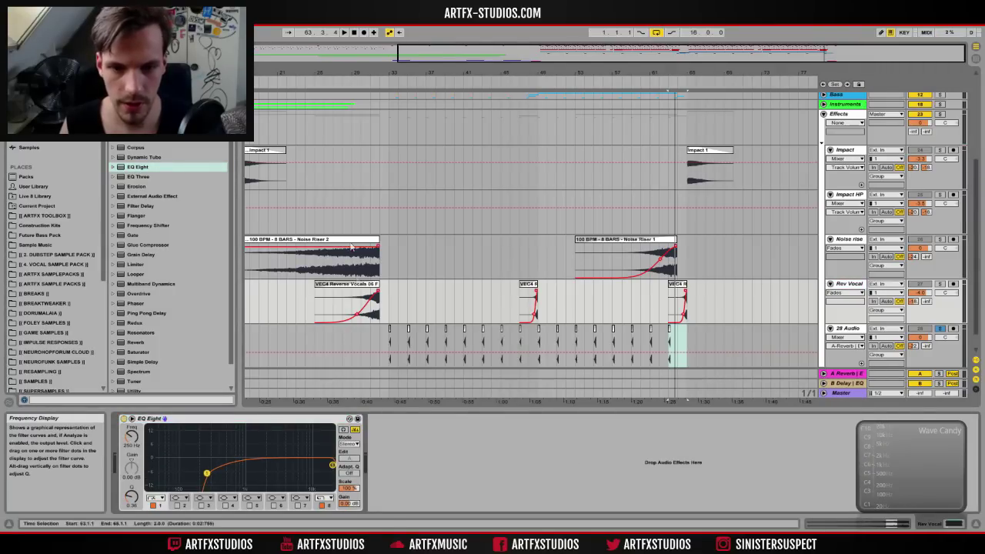
Step: Add an EQ Eight to the soloed noise riser track and cut its lows below about 127 Hz during playback
{"action": "left_click", "coordinate": [493, 264]}
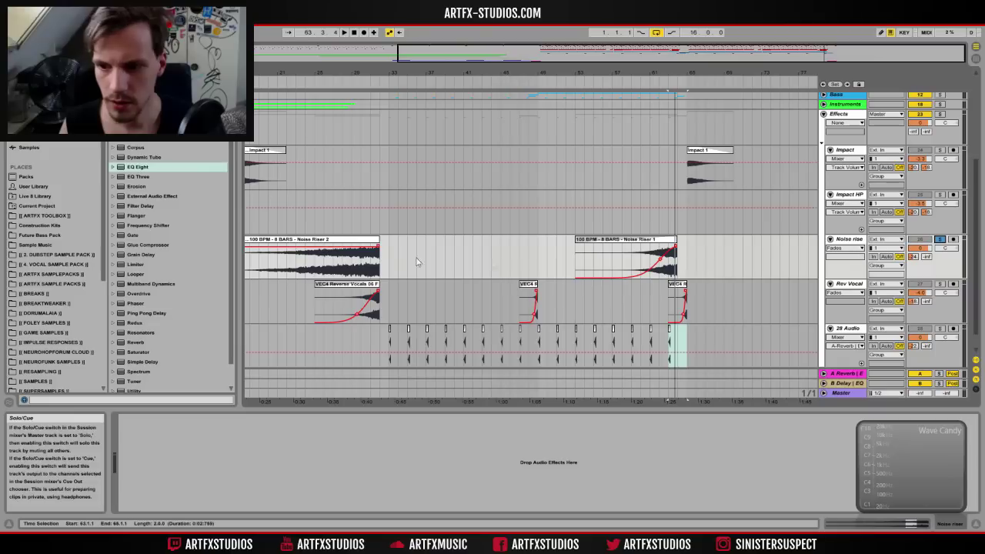
{"action": "left_click", "coordinate": [338, 239]}
{"action": "key", "text": "space"}
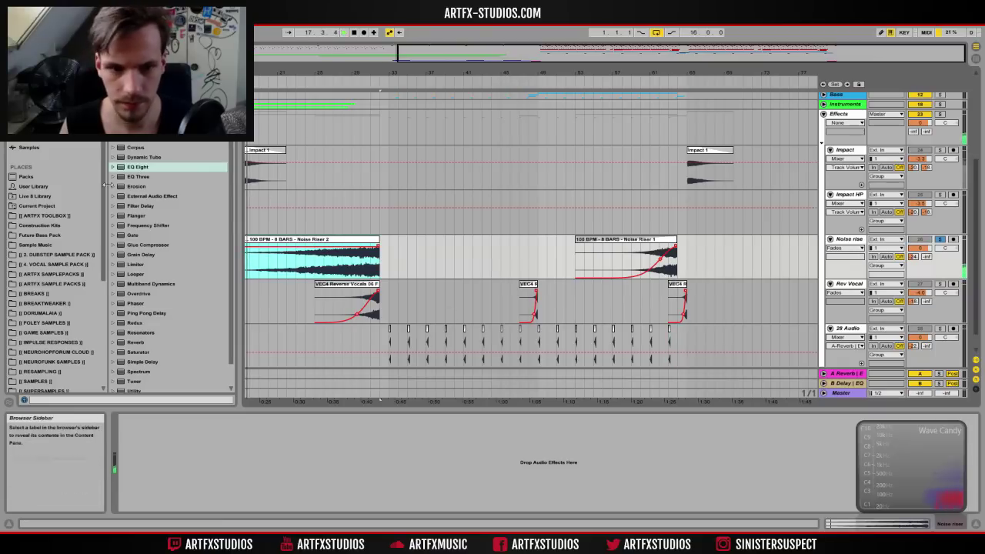
{"action": "double_click", "coordinate": [140, 166]}
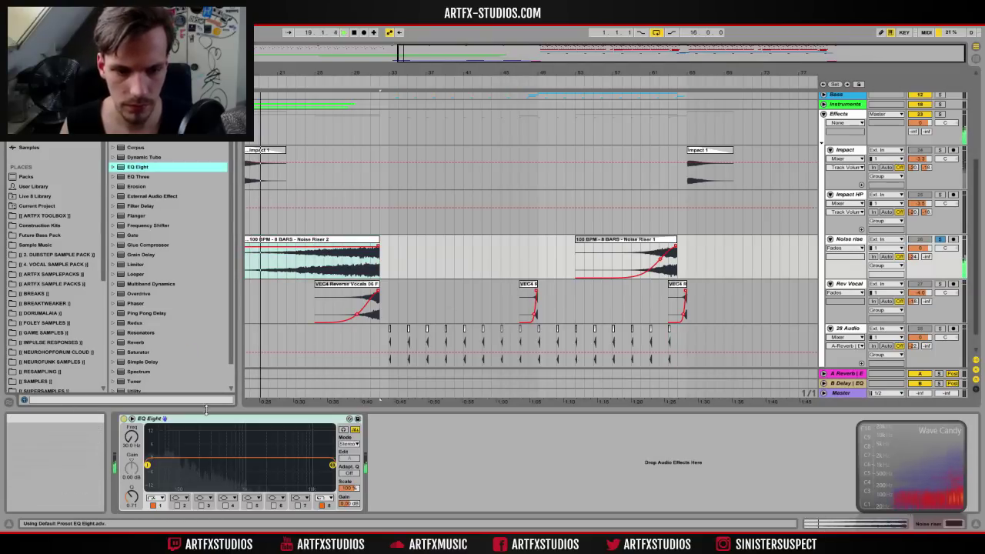
{"action": "left_click_drag", "start_coordinate": [214, 481], "coordinate": [188, 477]}
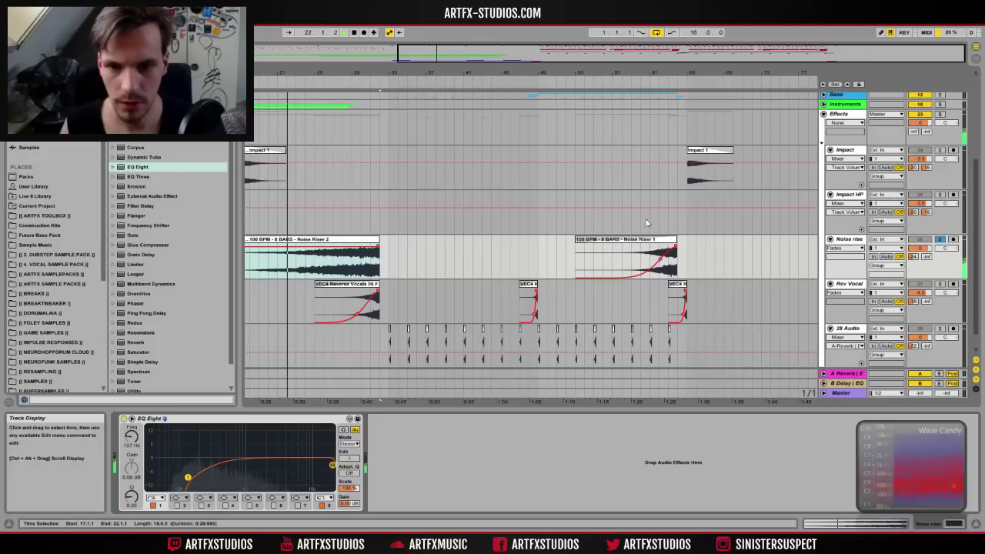
{"action": "key", "text": "space"}
Step: Turn off solo on the noise riser track and fold the Effects group
{"action": "left_click", "coordinate": [847, 193]}
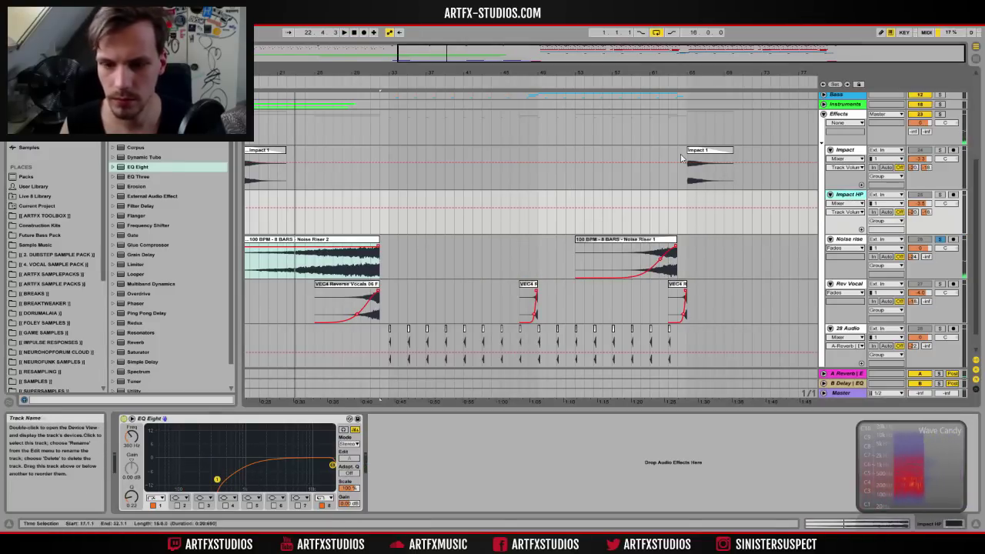
{"action": "left_click_drag", "start_coordinate": [314, 68], "coordinate": [418, 60]}
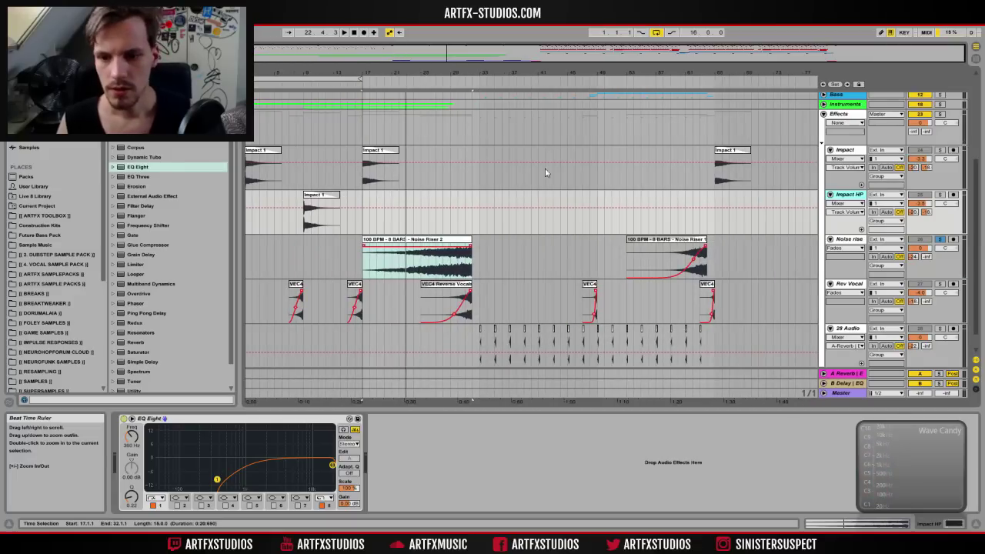
{"action": "left_click", "coordinate": [938, 240]}
{"action": "left_click", "coordinate": [822, 114]}
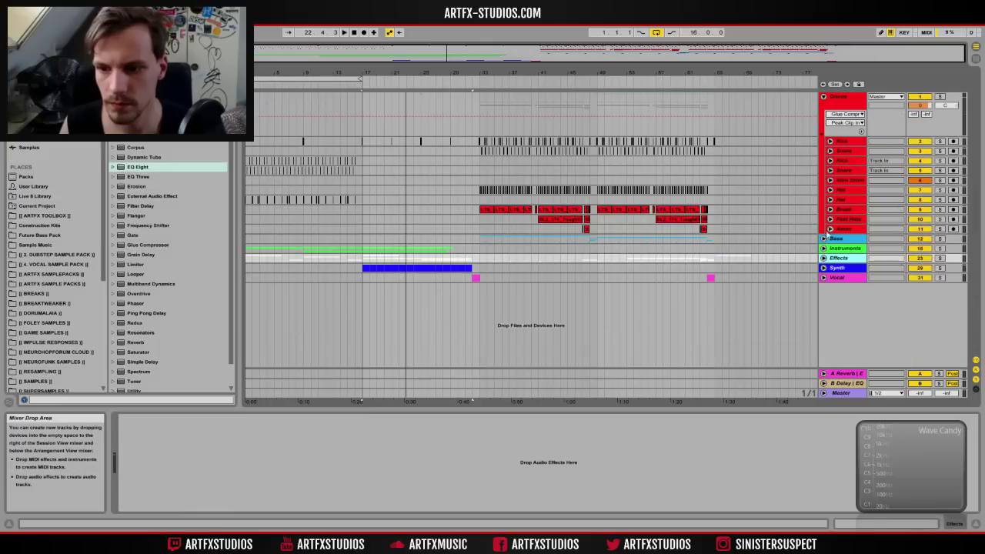
Step: Insert an audio track below Amen in the Drums group and name it Clap
{"action": "left_click", "coordinate": [846, 228]}
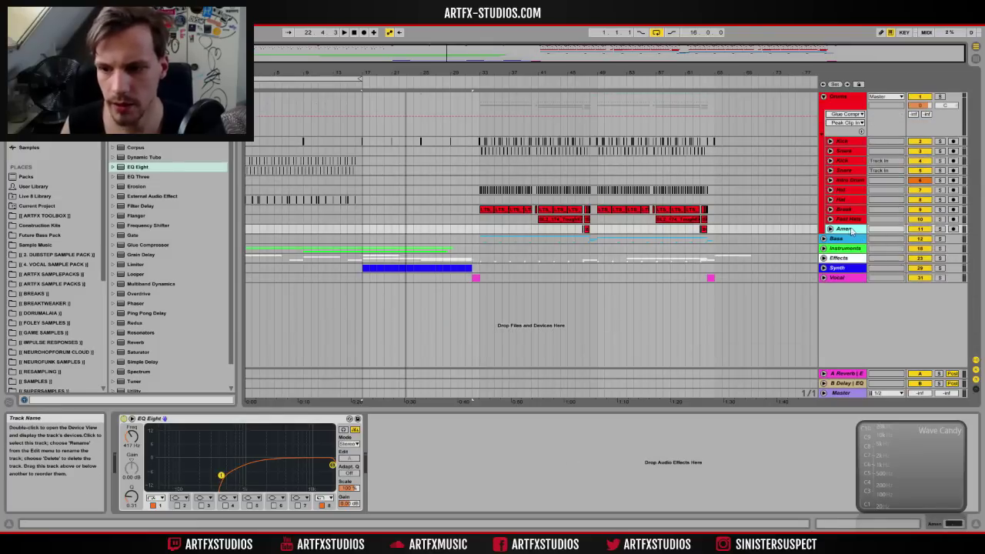
{"action": "right_click", "coordinate": [847, 229]}
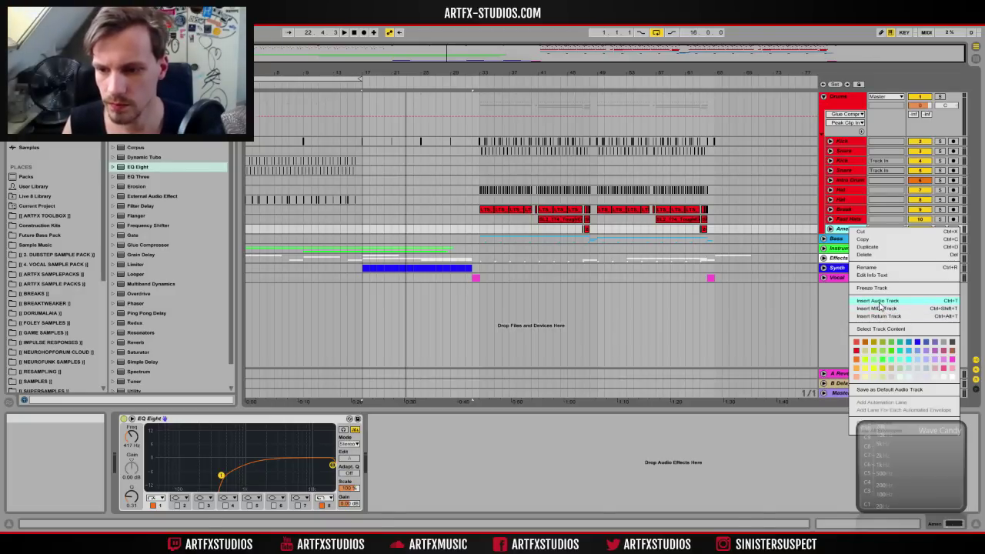
{"action": "key", "text": "Escape"}
{"action": "key", "text": "ctrl+t"}
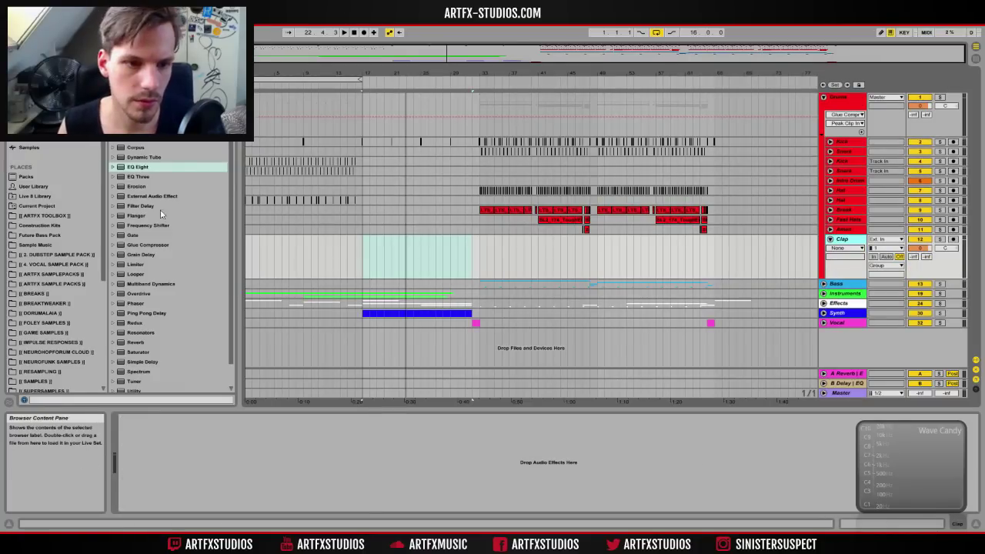
Step: Open the VEC4 Claps folder of the Vengeance Essential Clubsounds Vol.4 samples in the browser
{"action": "scroll", "coordinate": [125, 220], "scroll_direction": "down", "scroll_amount": 1}
{"action": "scroll", "coordinate": [145, 235], "scroll_direction": "up", "scroll_amount": 1}
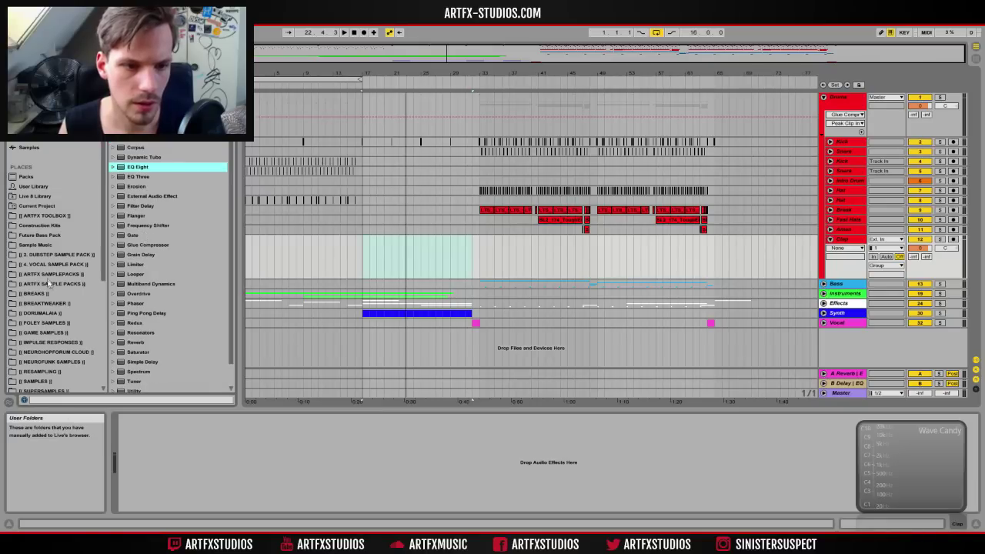
{"action": "scroll", "coordinate": [48, 283], "scroll_direction": "down", "scroll_amount": 6}
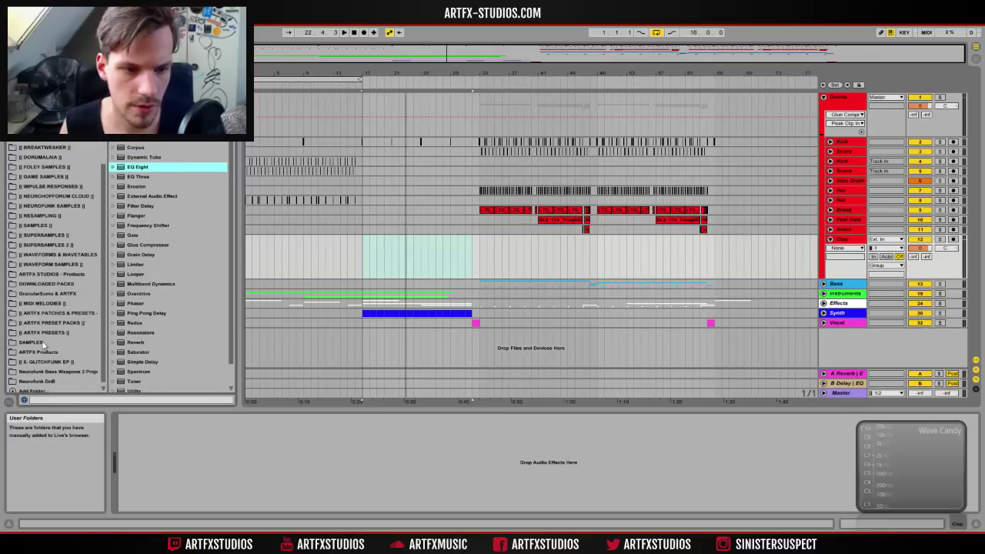
{"action": "left_click", "coordinate": [35, 341]}
{"action": "left_click", "coordinate": [53, 216]}
{"action": "left_click", "coordinate": [81, 224]}
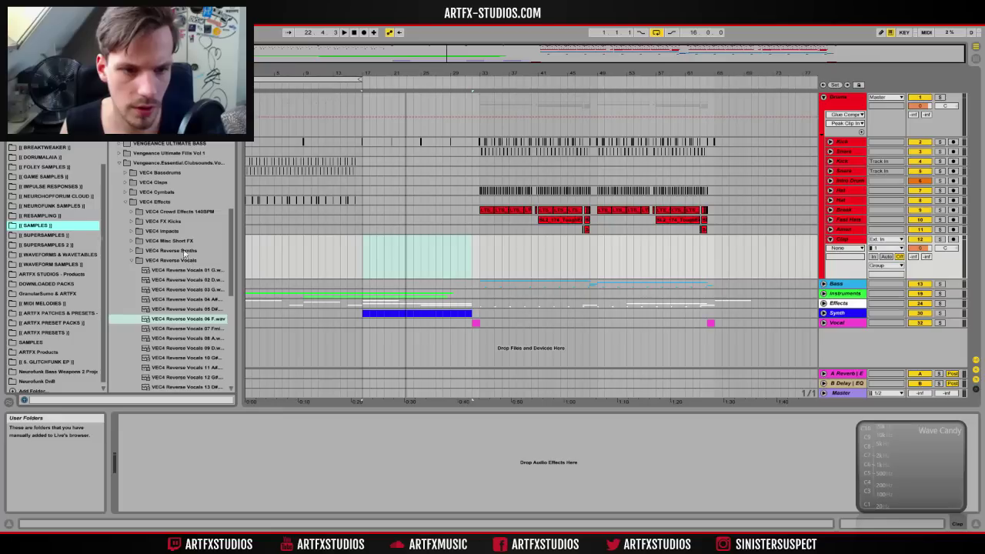
{"action": "left_click", "coordinate": [124, 203]}
{"action": "left_click", "coordinate": [125, 221]}
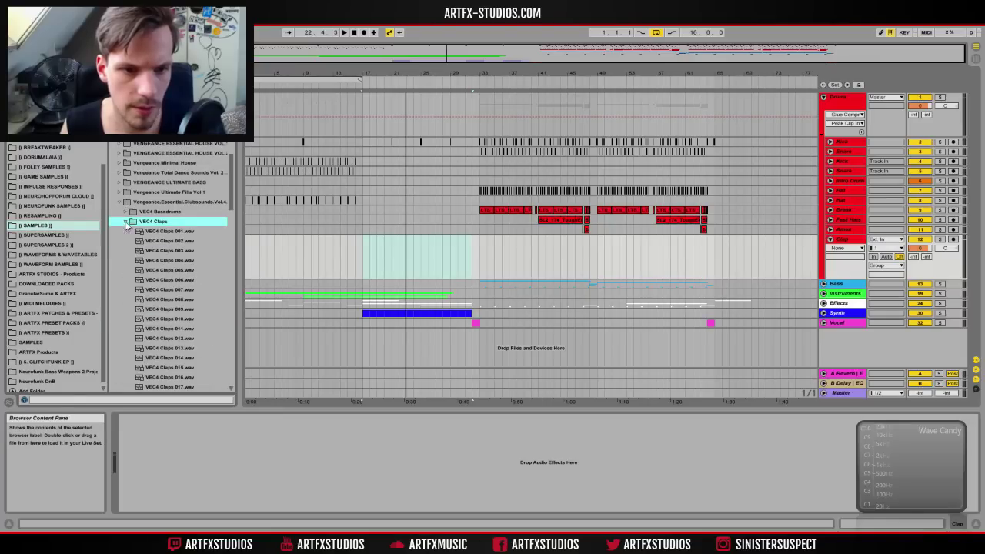
Step: Audition several clap samples and place VEC4 Claps 016 on the Clap track at bar 25
{"action": "left_click", "coordinate": [173, 289]}
{"action": "left_click", "coordinate": [183, 328]}
{"action": "scroll", "coordinate": [184, 318], "scroll_direction": "down", "scroll_amount": 2}
{"action": "left_click", "coordinate": [186, 319]}
{"action": "scroll", "coordinate": [187, 317], "scroll_direction": "down", "scroll_amount": 2}
{"action": "left_click", "coordinate": [186, 311]}
{"action": "left_click", "coordinate": [191, 252]}
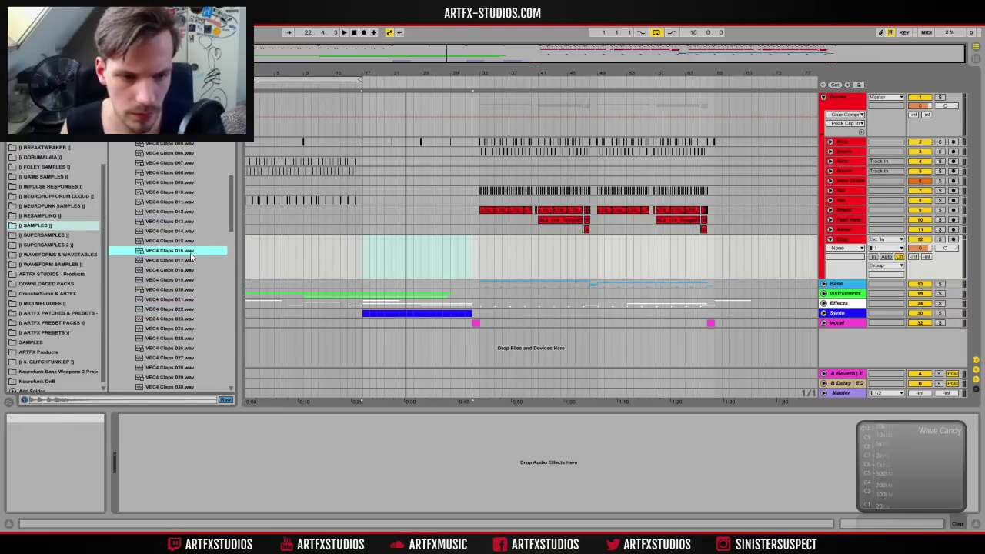
{"action": "left_click", "coordinate": [422, 264]}
{"action": "left_click_drag", "start_coordinate": [422, 262], "coordinate": [422, 262]}
Step: Shorten the clap clip to two sixteenths, ending at 25.1.3, and give it a steep, curved fade-out
{"action": "left_click_drag", "start_coordinate": [427, 69], "coordinate": [439, 147]}
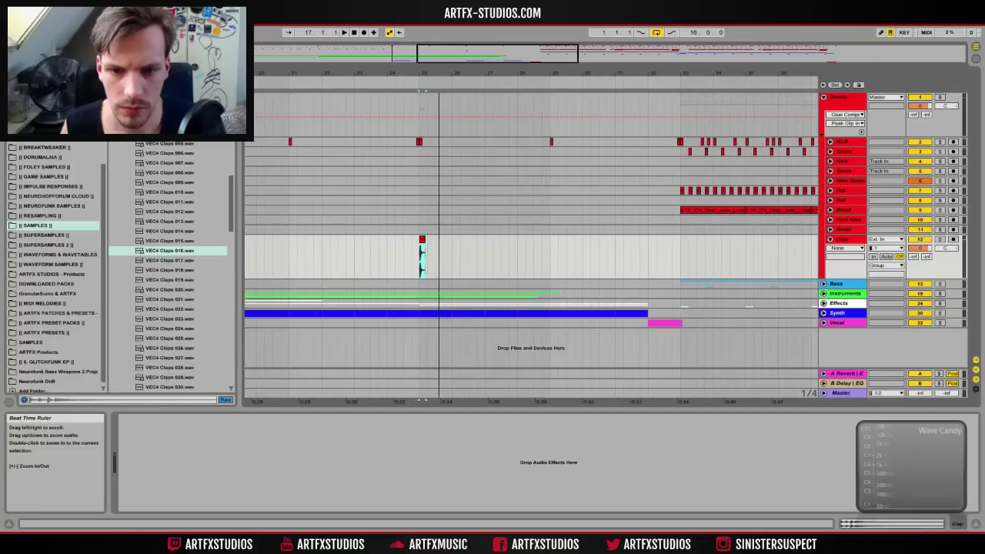
{"action": "left_click_drag", "start_coordinate": [428, 74], "coordinate": [435, 212]}
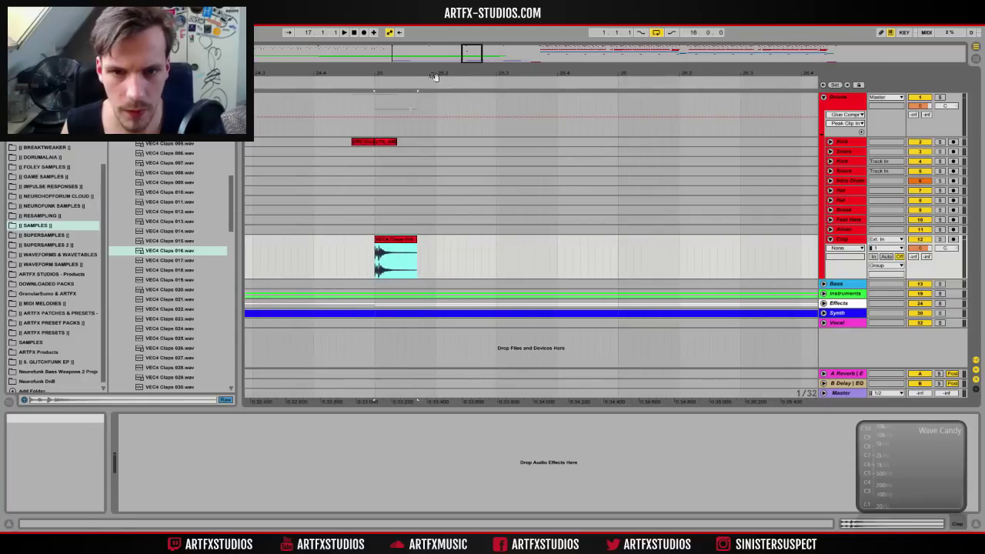
{"action": "left_click_drag", "start_coordinate": [418, 243], "coordinate": [405, 244]}
{"action": "left_click", "coordinate": [844, 248]}
{"action": "left_click", "coordinate": [846, 264]}
{"action": "left_click_drag", "start_coordinate": [404, 252], "coordinate": [395, 280]}
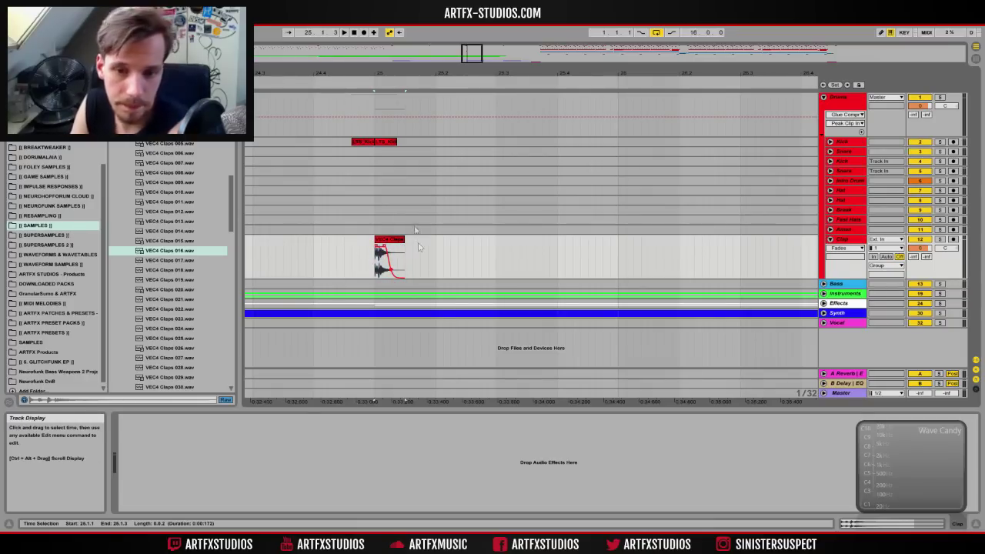
Step: Duplicate the two-sixteenth clap clip back to back on the Clap track, filling bars 25 and 26 up to bar 27
{"action": "left_click", "coordinate": [392, 241]}
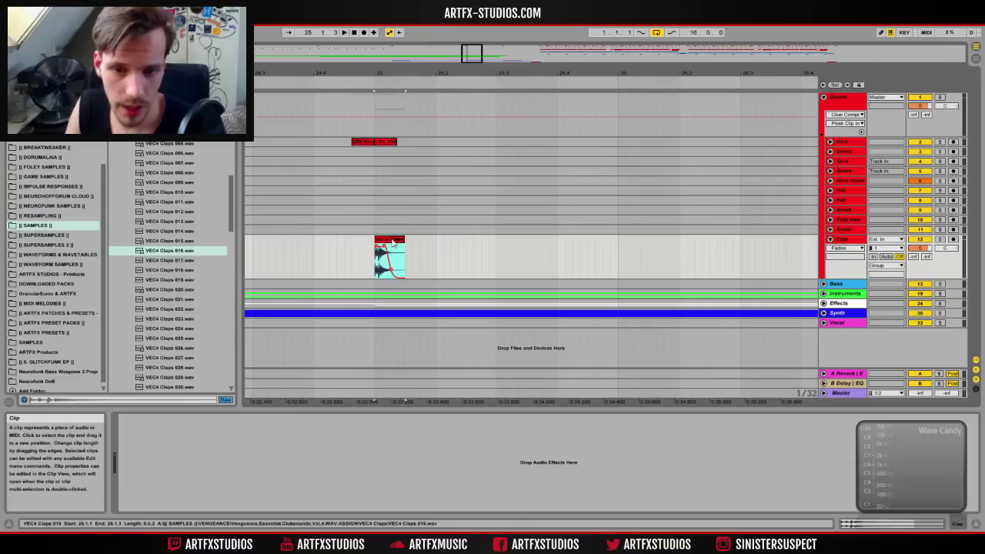
{"action": "key", "text": "ctrl+d"}
{"action": "key", "text": "ctrl+d"}
{"action": "key", "text": "ctrl+d"}
{"action": "key", "text": "ctrl+d"}
{"action": "key", "text": "ctrl+d"}
{"action": "key", "text": "ctrl+d"}
{"action": "key", "text": "ctrl+d"}
{"action": "key", "text": "ctrl+d"}
{"action": "key", "text": "ctrl+d"}
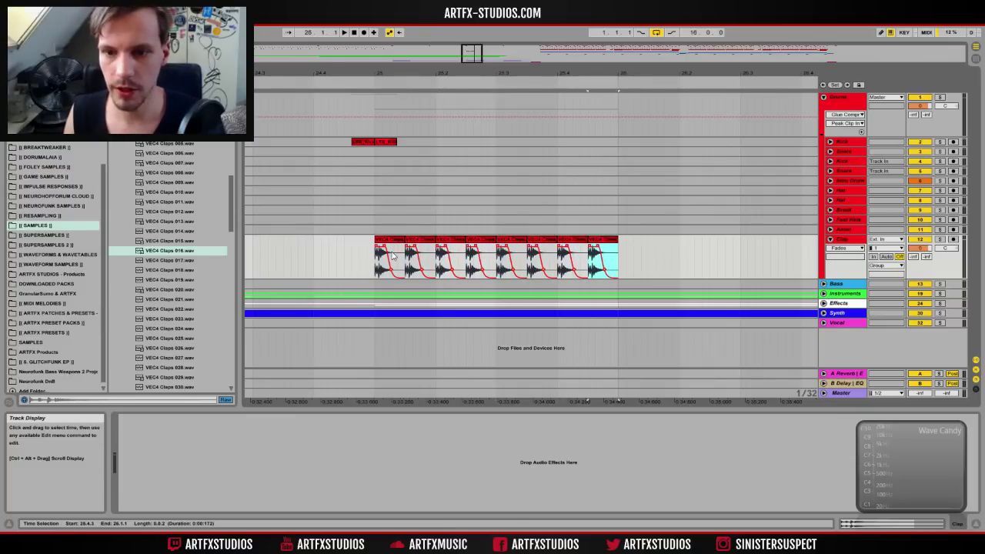
{"action": "key", "text": "ctrl+d"}
{"action": "key", "text": "ctrl+d"}
{"action": "key", "text": "ctrl+d"}
{"action": "key", "text": "ctrl+d"}
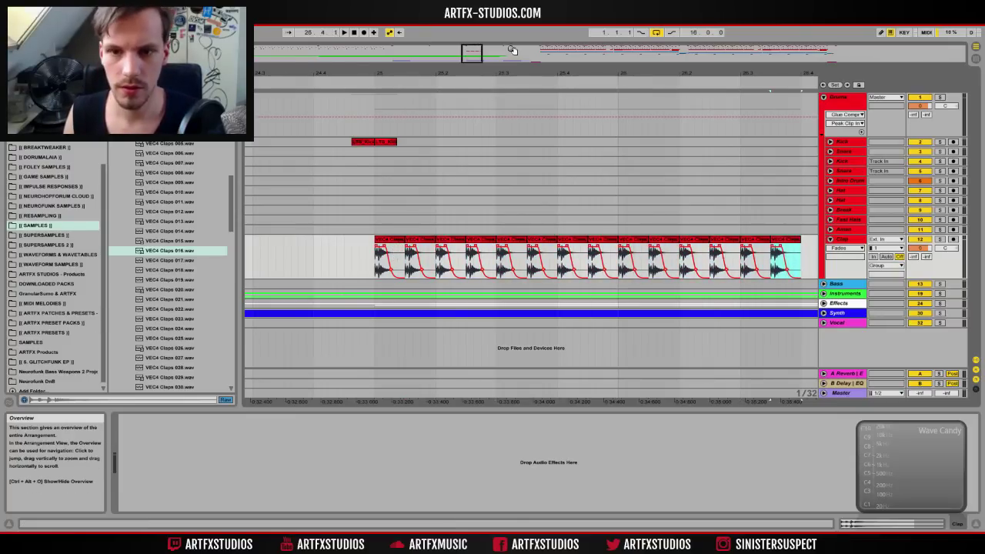
{"action": "left_click_drag", "start_coordinate": [504, 74], "coordinate": [498, 69]}
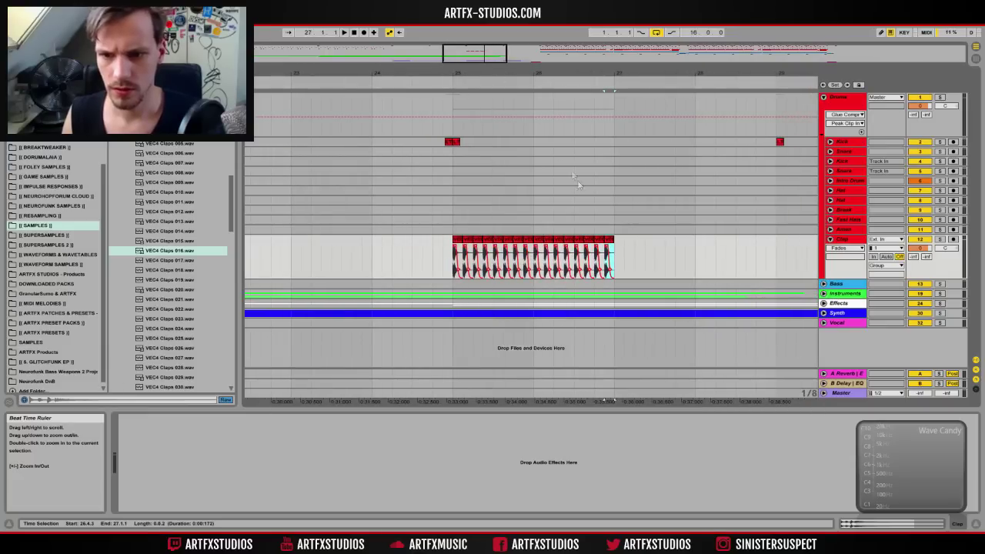
Step: Select the whole two-bar clap block and duplicate it repeatedly until the roll reaches bar 33
{"action": "left_click", "coordinate": [456, 244], "text": "shift"}
{"action": "key", "text": "ctrl+d"}
{"action": "left_click_drag", "start_coordinate": [632, 73], "coordinate": [521, 66]}
{"action": "key", "text": "ctrl+d"}
{"action": "key", "text": "ctrl+d"}
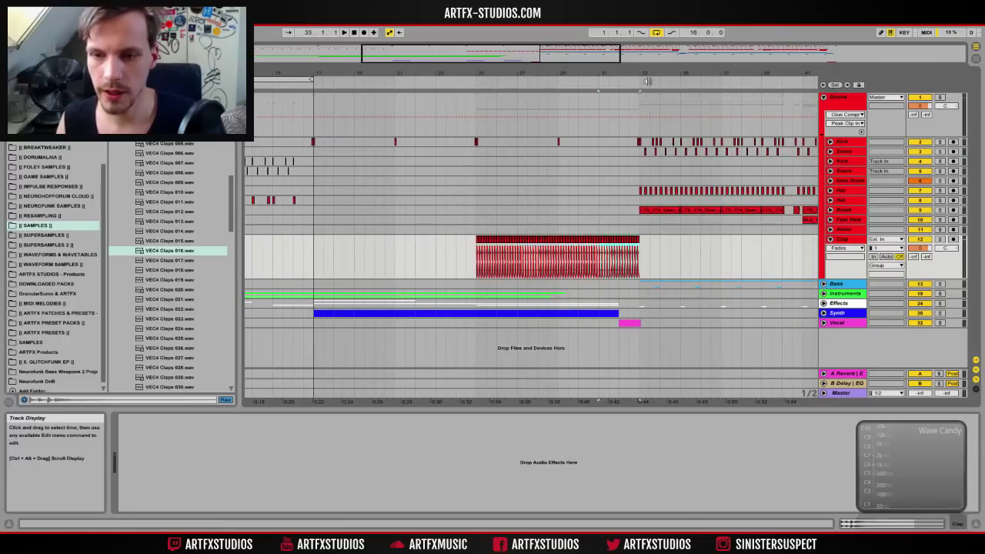
Step: Delete the claps in bar 32, from 32.1.1 to 33.1.1, so the roll ends before the vocal
{"action": "left_click_drag", "start_coordinate": [636, 74], "coordinate": [636, 96]}
{"action": "left_click", "coordinate": [650, 265]}
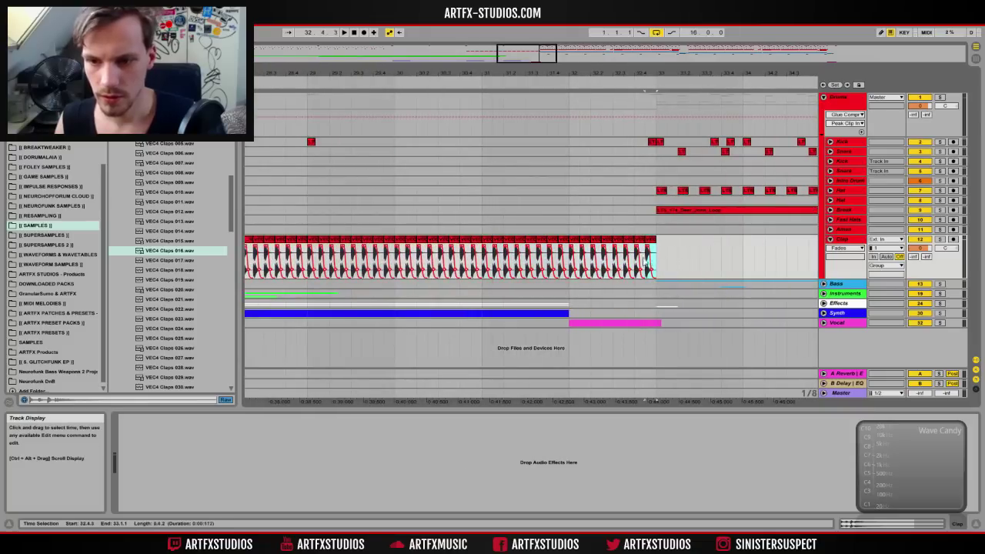
{"action": "key", "text": "Delete"}
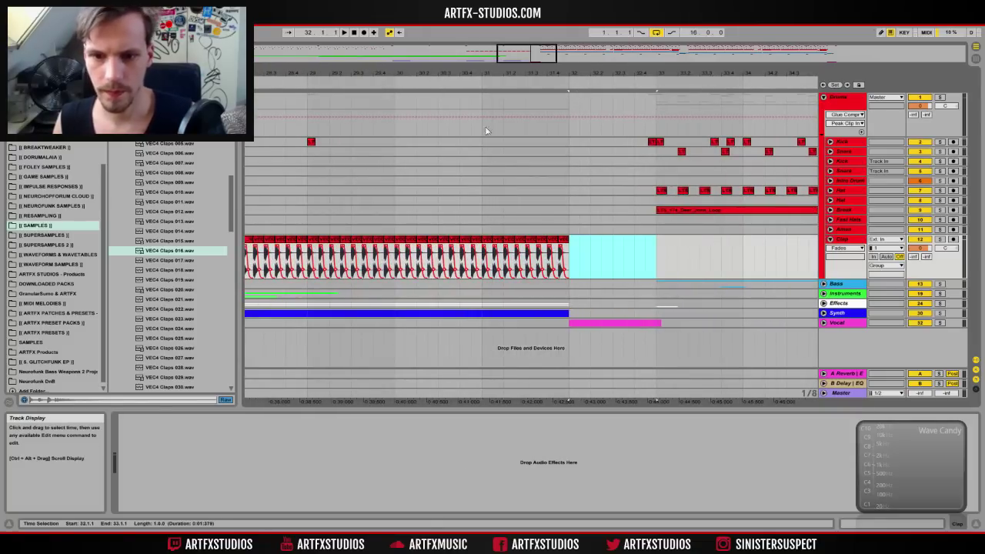
Step: Double the clap rate in bar 31 by cutting the first clap to one sixteenth and duplicating it up to bar 32
{"action": "left_click_drag", "start_coordinate": [502, 73], "coordinate": [501, 110]}
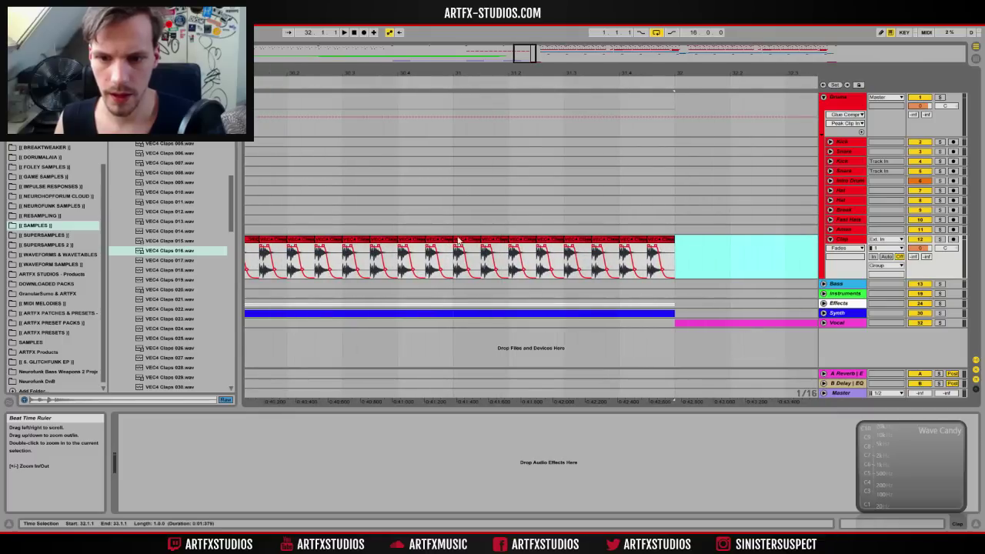
{"action": "left_click_drag", "start_coordinate": [467, 256], "coordinate": [479, 256]}
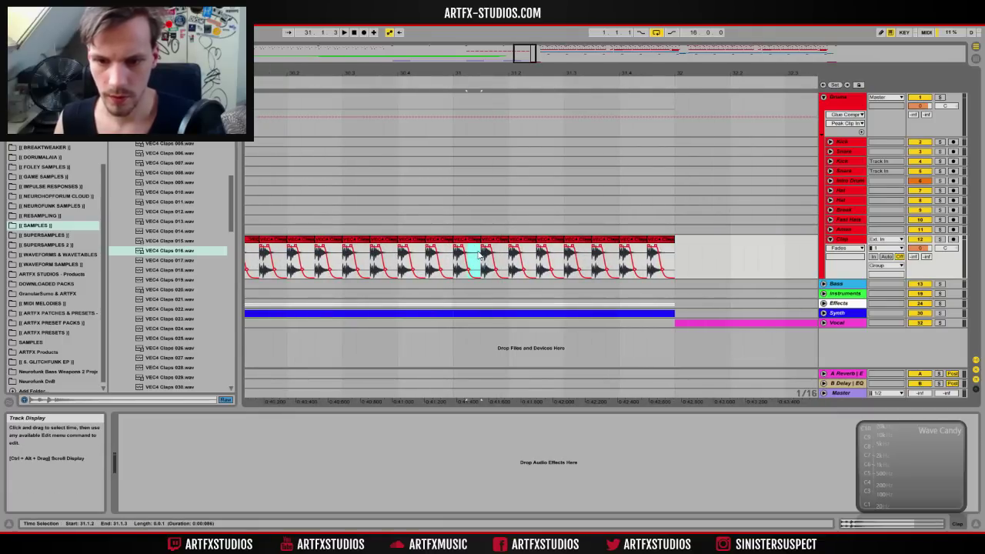
{"action": "key", "text": "Delete"}
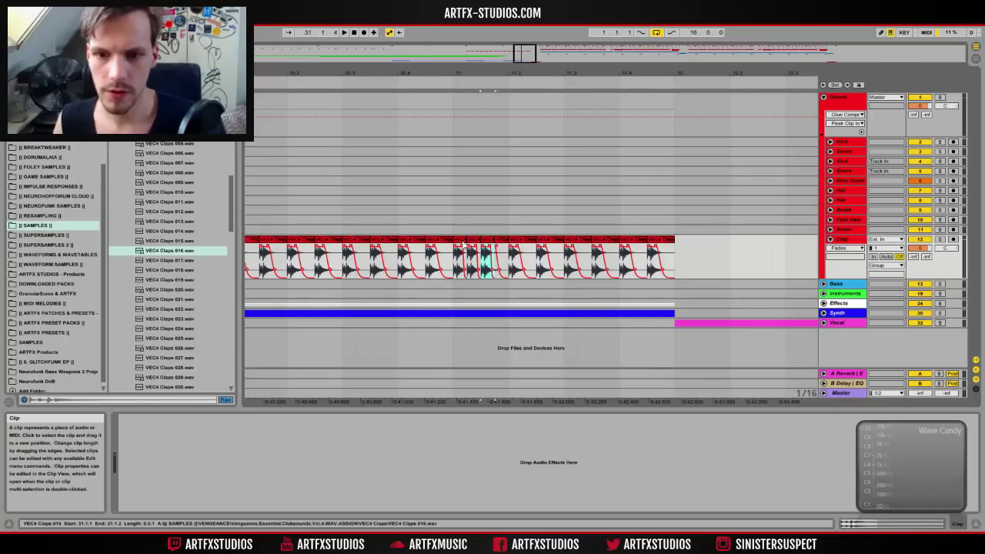
{"action": "key", "text": "ctrl+d"}
{"action": "key", "text": "ctrl+d"}
{"action": "key", "text": "ctrl+d"}
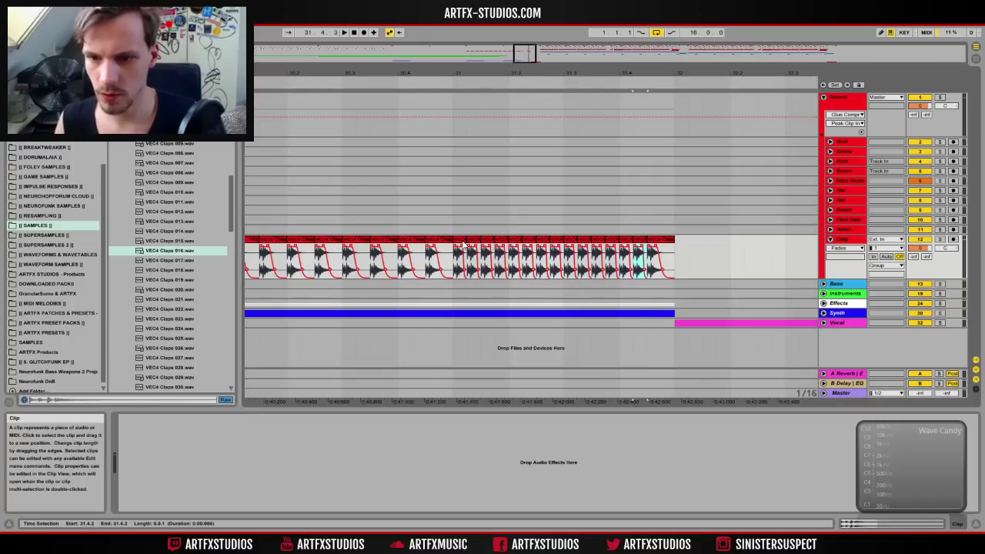
{"action": "left_click_drag", "start_coordinate": [474, 74], "coordinate": [577, 49]}
Step: Add an EQ Eight to the Clap track and set its low cut to 250 Hz while playing the roll
{"action": "left_click", "coordinate": [829, 239]}
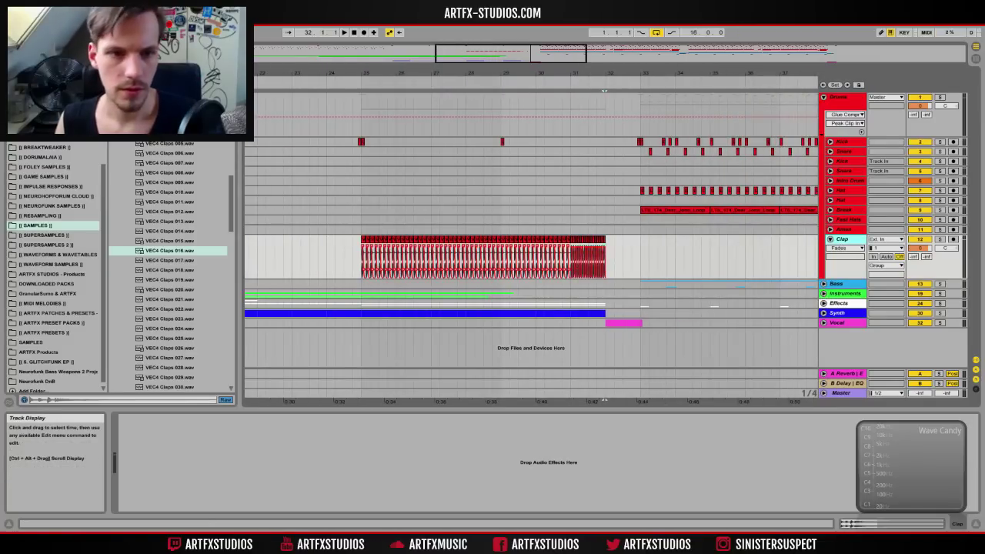
{"action": "scroll", "coordinate": [54, 246], "scroll_direction": "up", "scroll_amount": 5}
{"action": "left_click", "coordinate": [35, 98]}
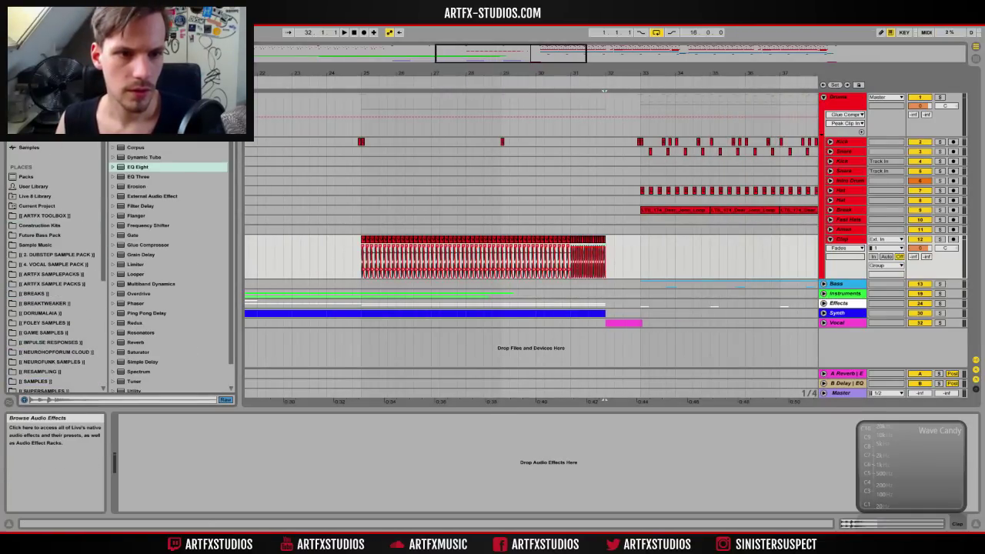
{"action": "left_click", "coordinate": [137, 166]}
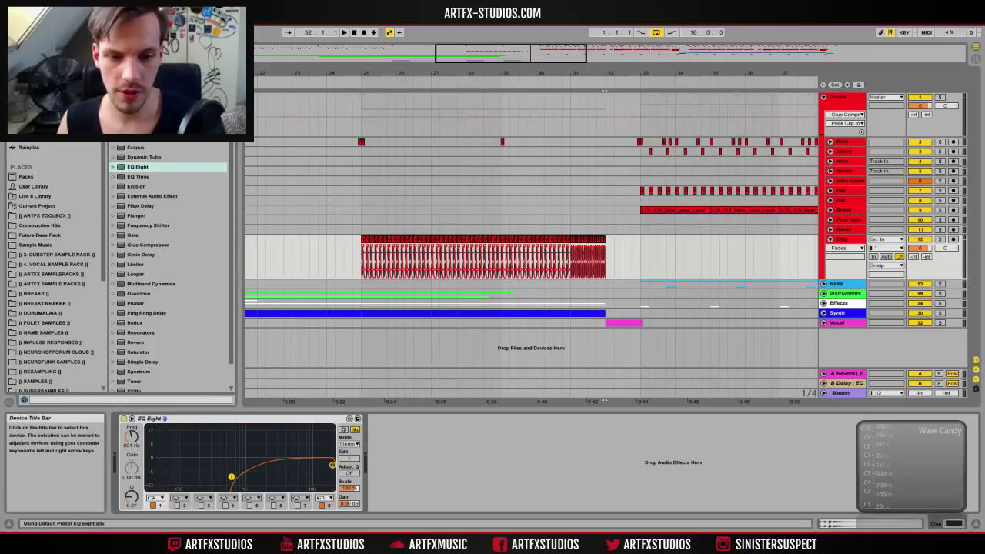
{"action": "left_click", "coordinate": [359, 262]}
{"action": "key", "text": "space"}
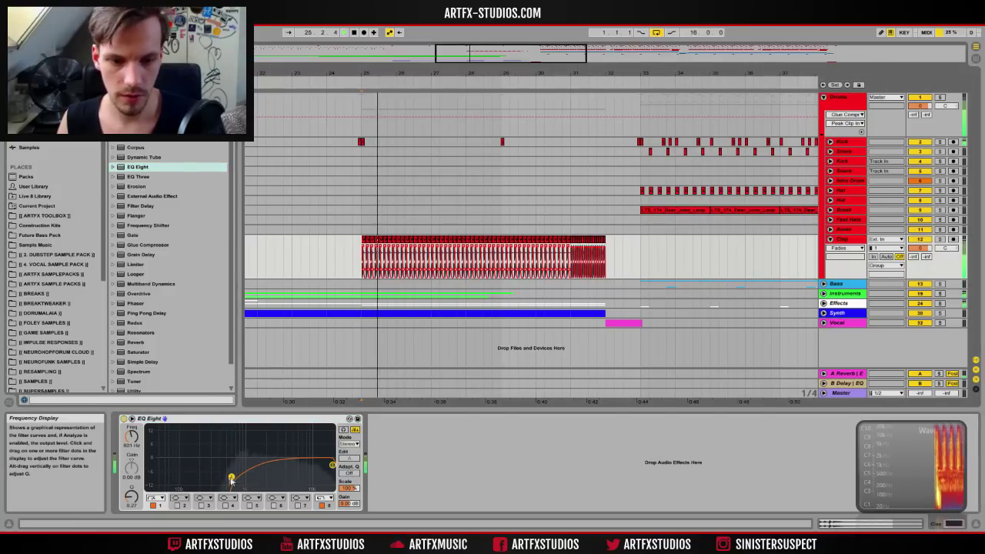
{"action": "left_click_drag", "start_coordinate": [231, 478], "coordinate": [207, 473]}
{"action": "key", "text": "space"}
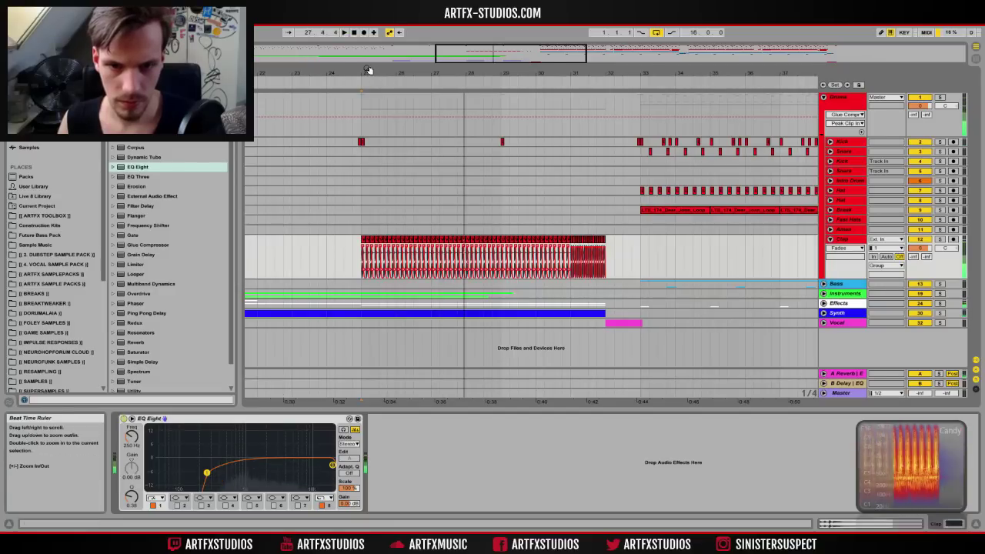
{"action": "left_click", "coordinate": [574, 247]}
{"action": "key", "text": "space"}
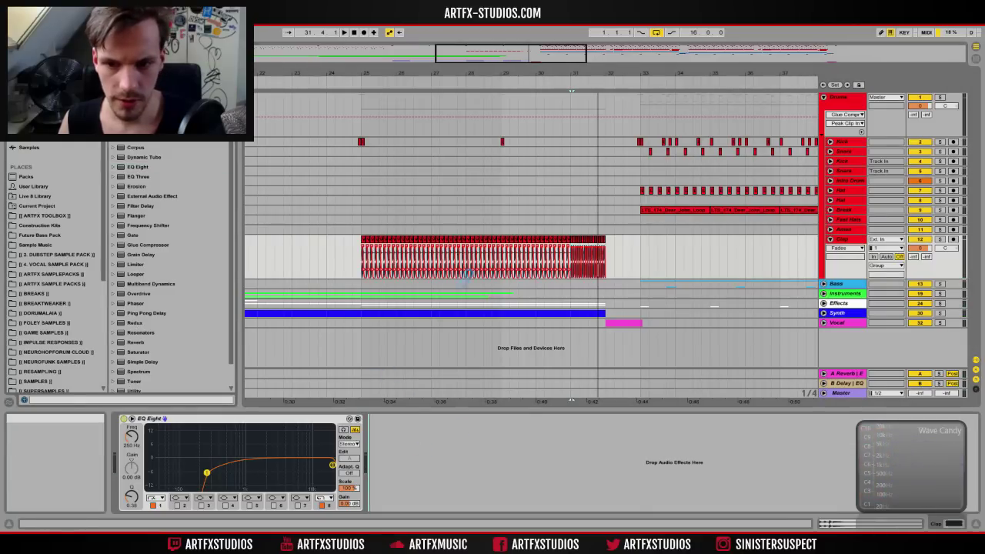
Step: Add an Auto Filter after the EQ Eight and automate its frequency rising from nearly closed at bar 25 to fully open at bar 32
{"action": "left_click_drag", "start_coordinate": [513, 445], "coordinate": [514, 451]}
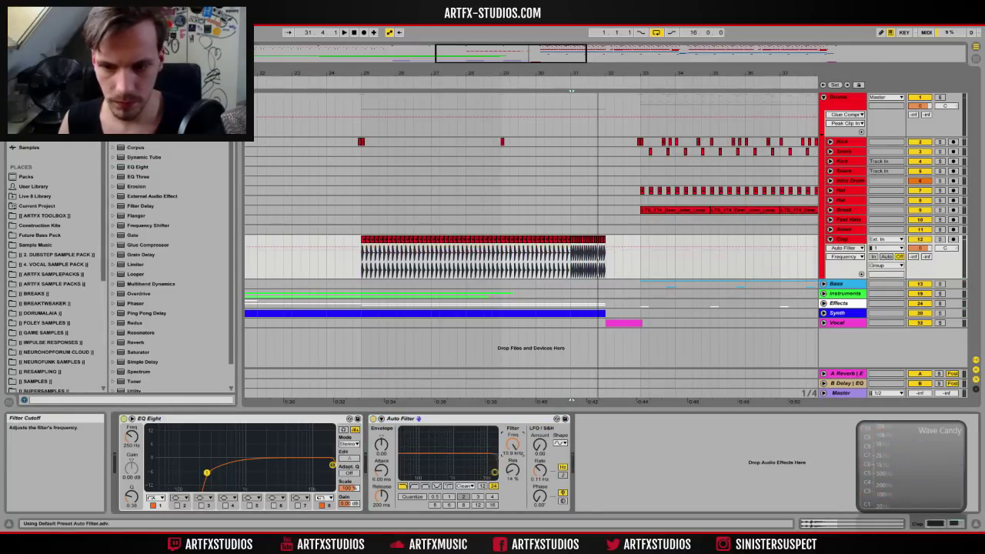
{"action": "left_click_drag", "start_coordinate": [605, 262], "coordinate": [369, 274]}
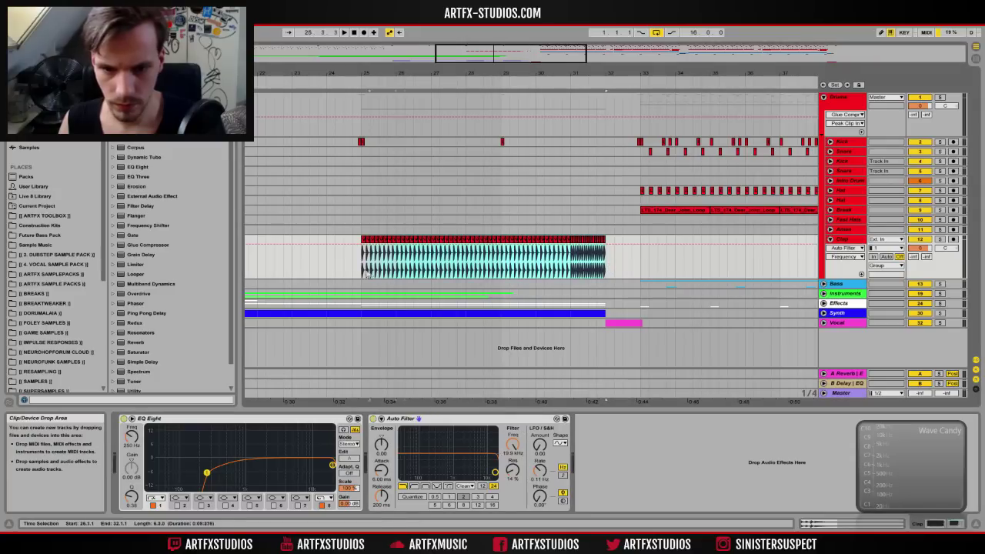
{"action": "left_click_drag", "start_coordinate": [483, 244], "coordinate": [483, 262]}
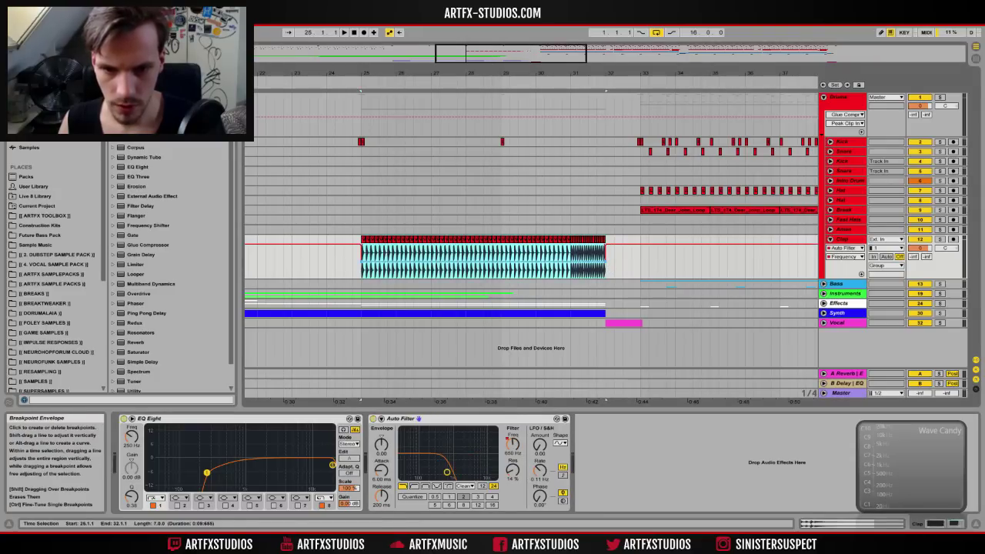
{"action": "left_click_drag", "start_coordinate": [604, 268], "coordinate": [603, 276]}
{"action": "left_click", "coordinate": [605, 273]}
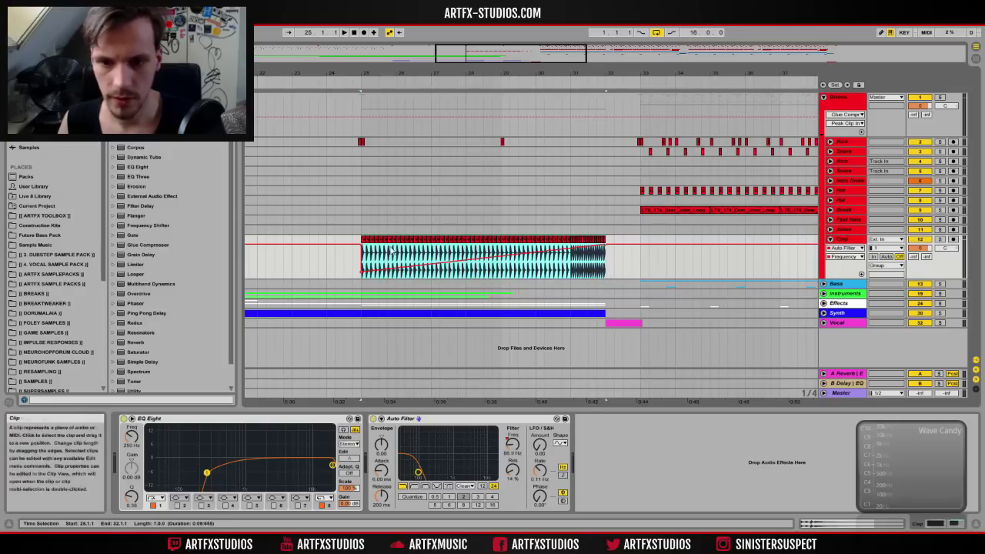
{"action": "left_click", "coordinate": [364, 240]}
{"action": "left_click", "coordinate": [363, 245]}
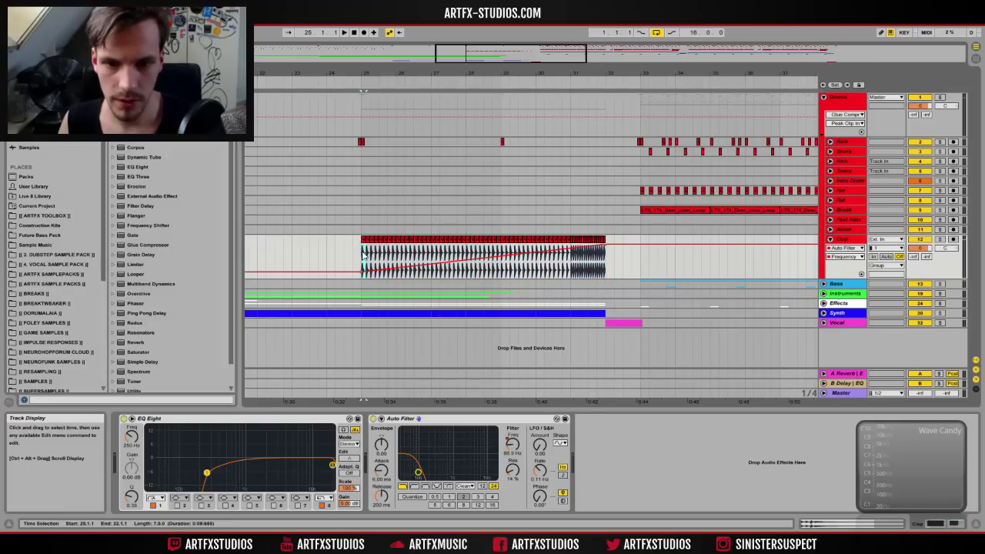
Step: Solo the Clap track and play the roll from bar 25 to check the filter sweep
{"action": "key", "text": "space"}
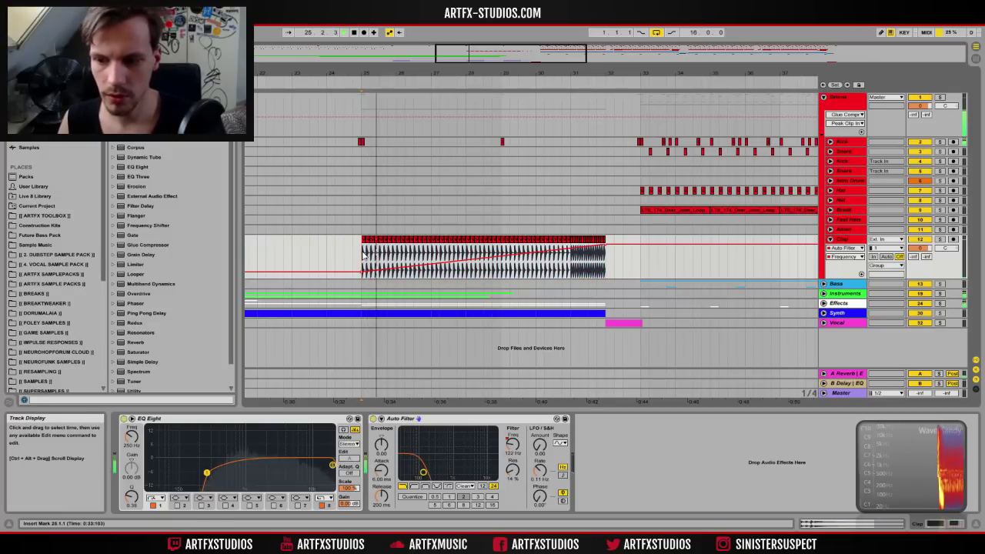
{"action": "left_click", "coordinate": [939, 239]}
{"action": "key", "text": "space"}
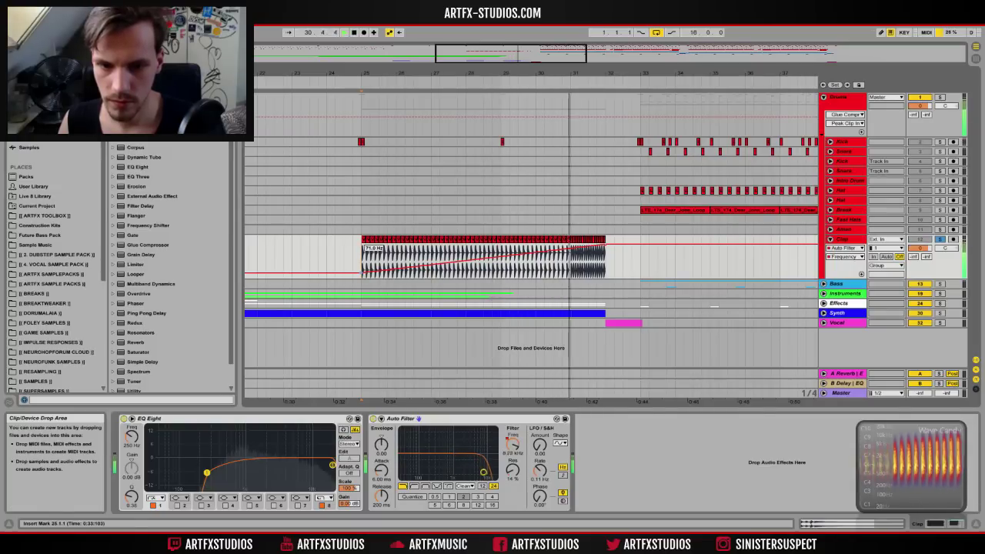
{"action": "key", "text": "space"}
Step: Add a Utility to the Clap track with gain automation rising to 0 dB across bars 25 to 32, and lower the track volume to -4.8 dB
{"action": "left_click_drag", "start_coordinate": [134, 390], "coordinate": [606, 435]}
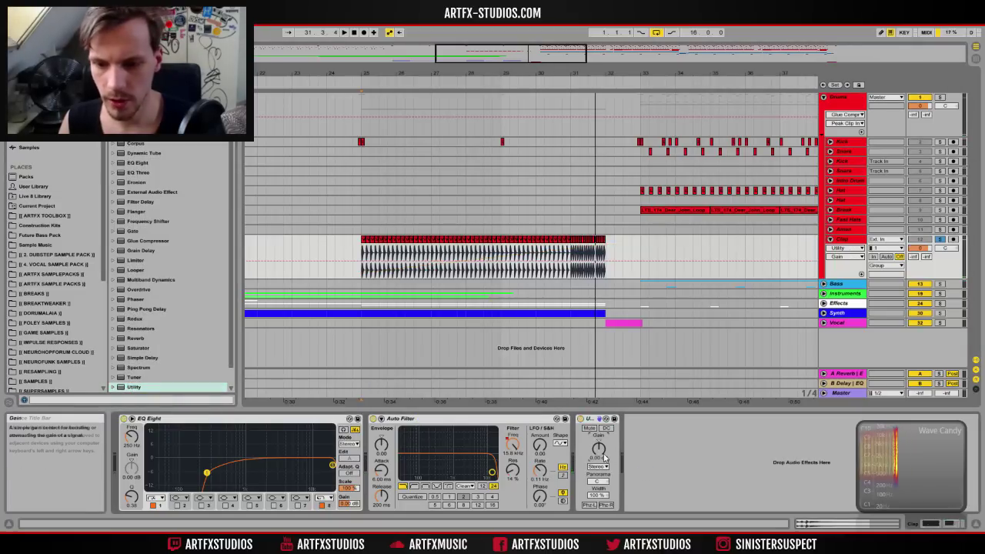
{"action": "left_click_drag", "start_coordinate": [368, 250], "coordinate": [601, 254]}
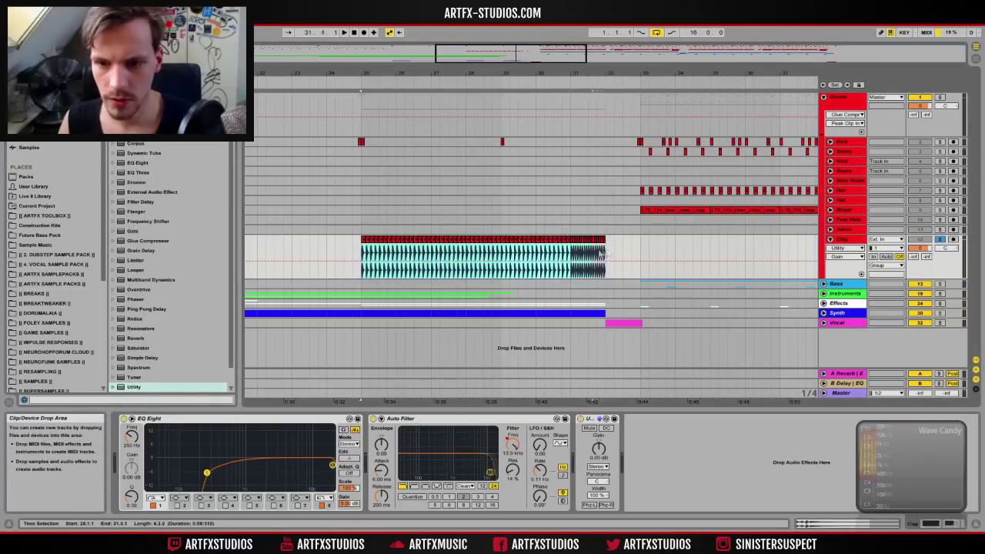
{"action": "left_click_drag", "start_coordinate": [364, 261], "coordinate": [364, 264]}
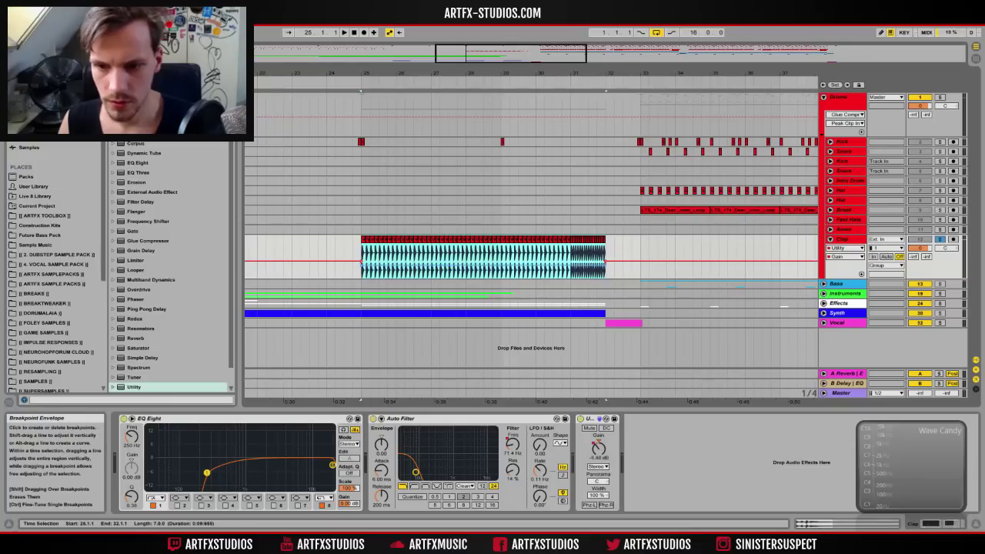
{"action": "left_click", "coordinate": [604, 269]}
{"action": "left_click", "coordinate": [351, 285]}
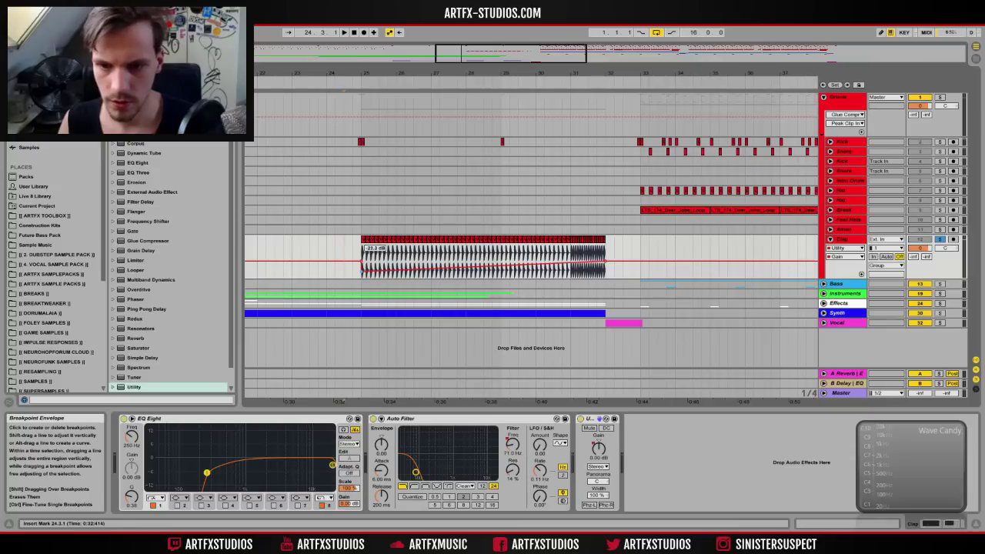
{"action": "left_click_drag", "start_coordinate": [916, 247], "coordinate": [916, 265]}
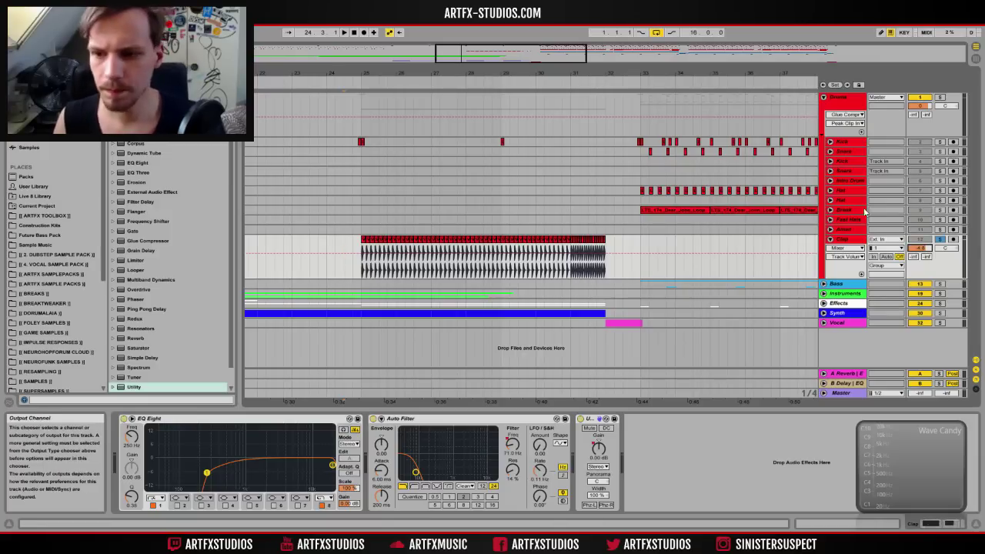
Step: Insert an audio track named Snare below Clap and open the VEC4 Snares sample folder in the browser
{"action": "right_click", "coordinate": [849, 241]}
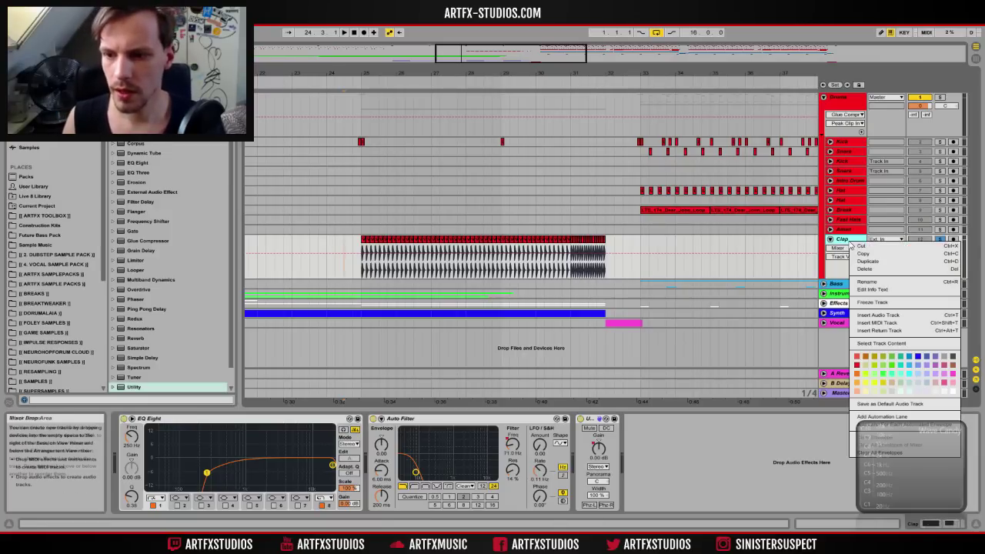
{"action": "left_click", "coordinate": [890, 316]}
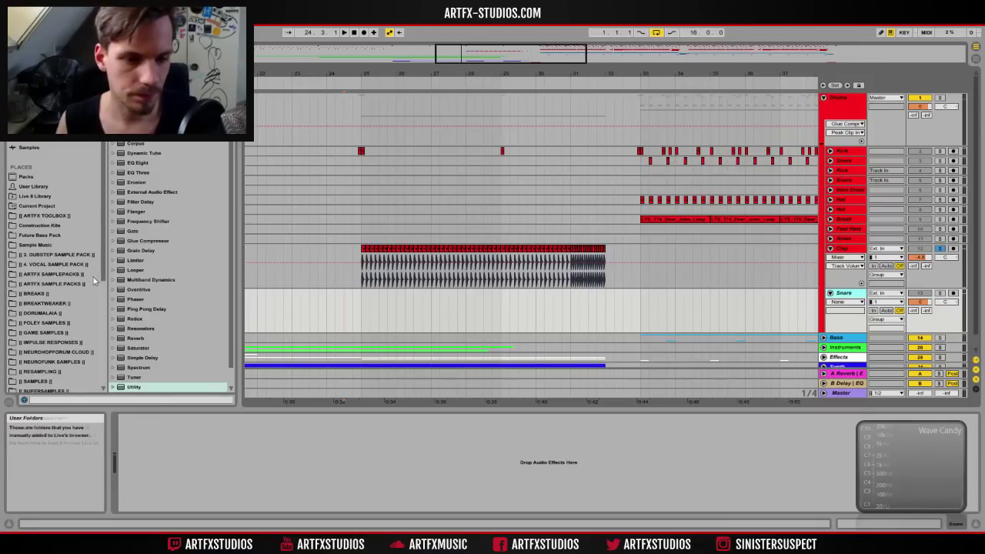
{"action": "left_click", "coordinate": [42, 382]}
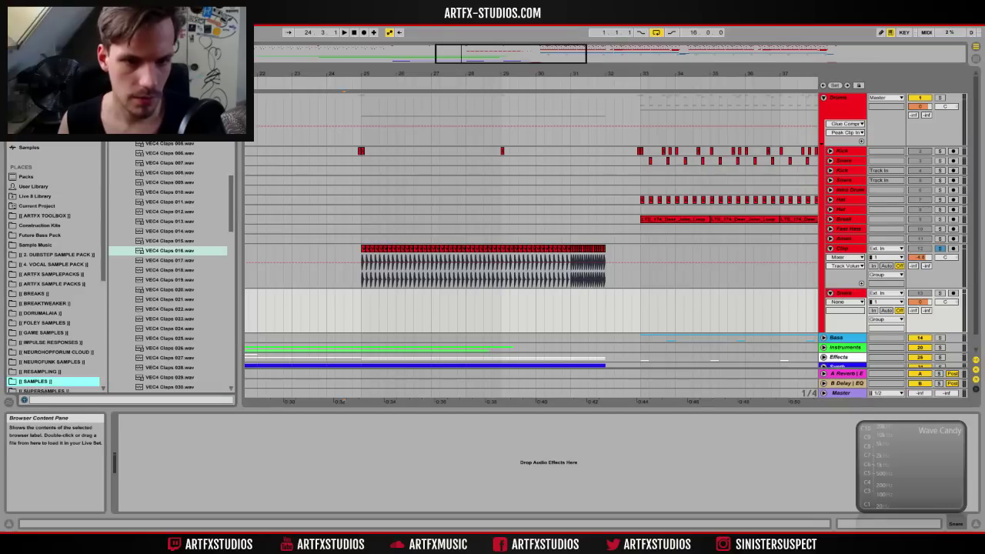
{"action": "left_click", "coordinate": [124, 222]}
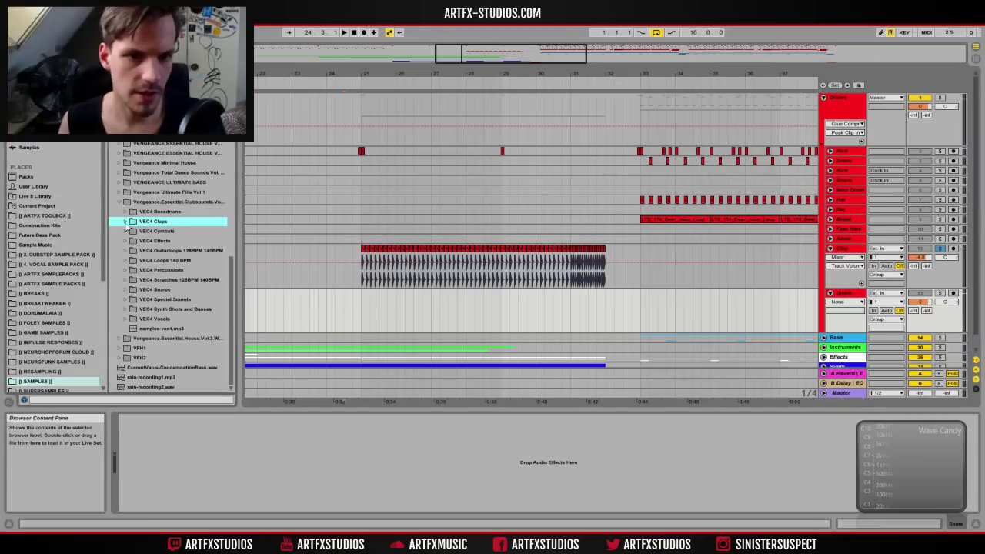
{"action": "left_click", "coordinate": [125, 290]}
Step: Audition the first VEC4 snare samples and place VEC4 Snares 001 at bar 25 on the Snare track
{"action": "left_click", "coordinate": [164, 300]}
{"action": "left_click", "coordinate": [175, 339]}
{"action": "left_click_drag", "start_coordinate": [180, 300], "coordinate": [186, 316]}
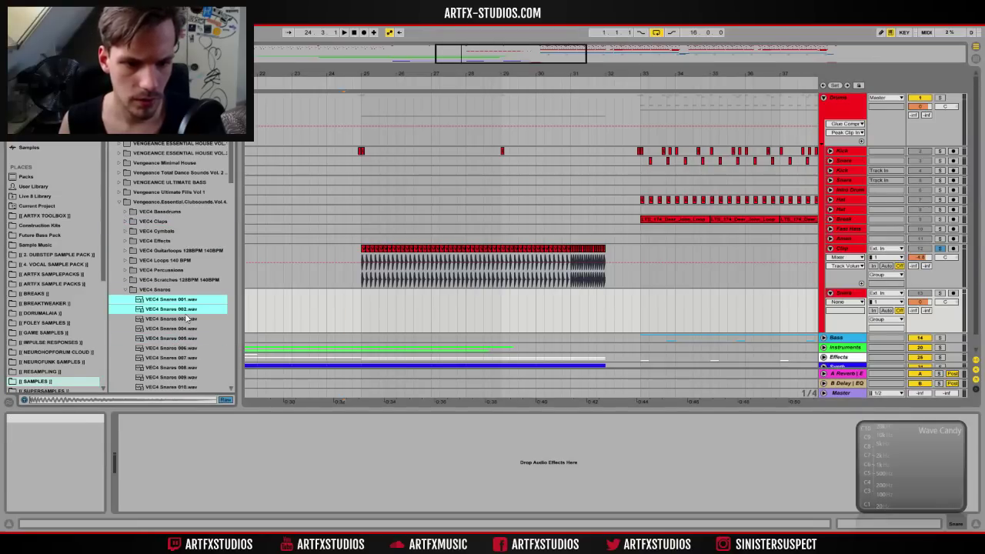
{"action": "left_click", "coordinate": [185, 310]}
{"action": "left_click", "coordinate": [185, 301]}
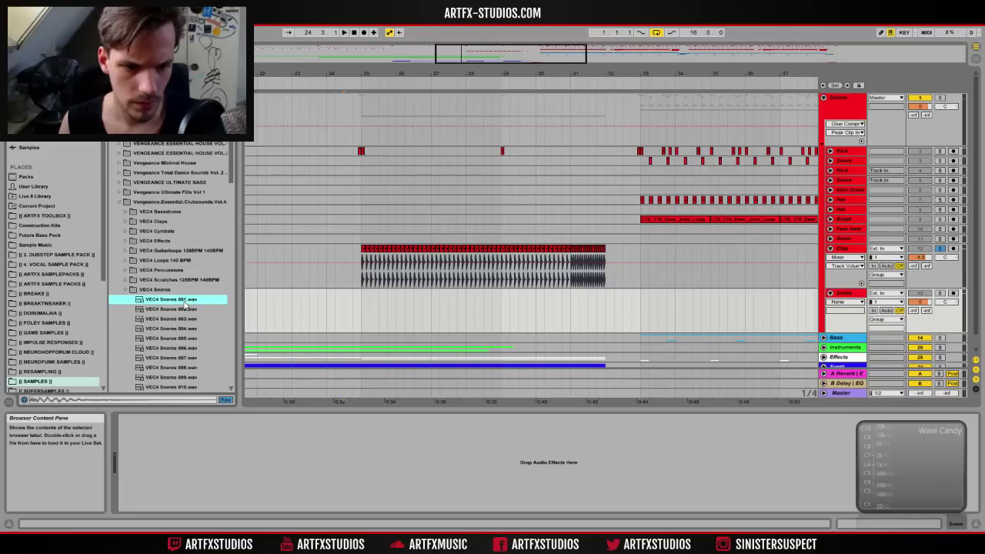
{"action": "left_click", "coordinate": [173, 339]}
{"action": "left_click_drag", "start_coordinate": [183, 299], "coordinate": [363, 308]}
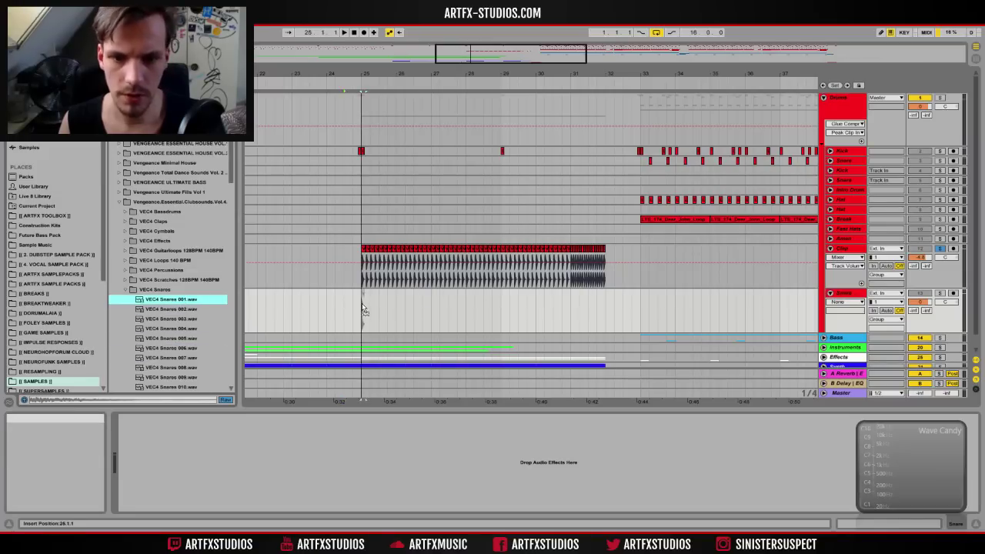
Step: Audition more of the VEC4 snare samples and place VEC4 Snares 009 at bar 25 on the Snare track
{"action": "left_click", "coordinate": [201, 340]}
{"action": "left_click", "coordinate": [200, 359]}
{"action": "scroll", "coordinate": [200, 357], "scroll_direction": "down", "scroll_amount": 1}
{"action": "left_click", "coordinate": [197, 347]}
{"action": "scroll", "coordinate": [198, 344], "scroll_direction": "down", "scroll_amount": 1}
{"action": "left_click", "coordinate": [196, 320]}
{"action": "left_click", "coordinate": [198, 339]}
{"action": "left_click", "coordinate": [201, 280]}
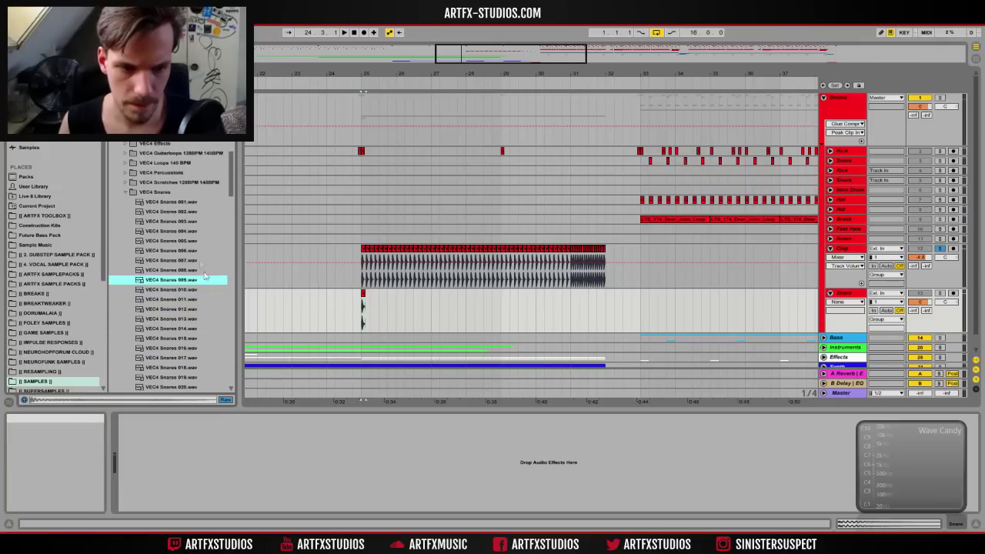
{"action": "left_click", "coordinate": [195, 241]}
{"action": "left_click", "coordinate": [198, 291]}
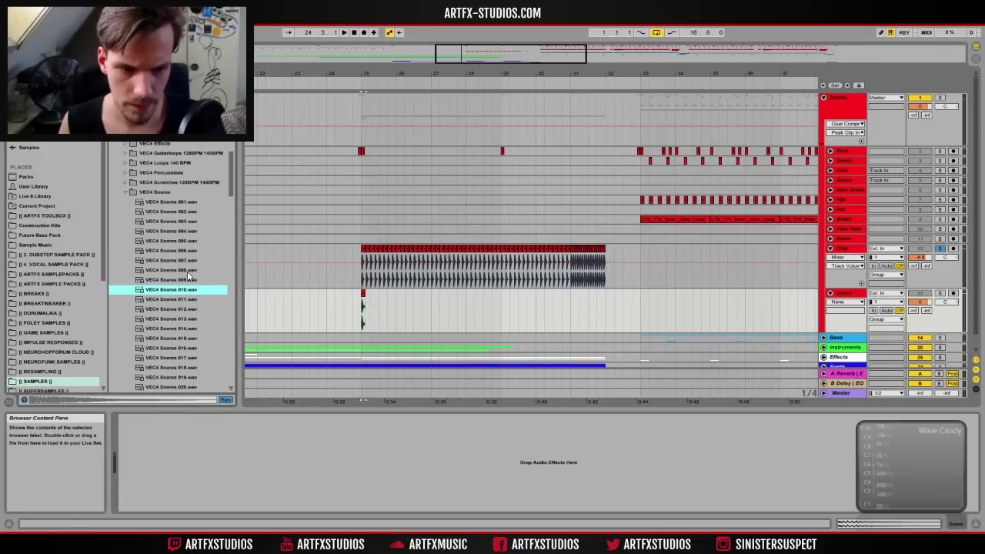
{"action": "left_click", "coordinate": [187, 270]}
{"action": "left_click", "coordinate": [187, 281]}
{"action": "left_click_drag", "start_coordinate": [177, 283], "coordinate": [363, 316]}
Step: Transpose the snare clip at bar 25 up 12 semitones and turn off its Warp
{"action": "key", "text": "space"}
{"action": "left_click_drag", "start_coordinate": [370, 74], "coordinate": [366, 153]}
{"action": "left_click", "coordinate": [379, 298]}
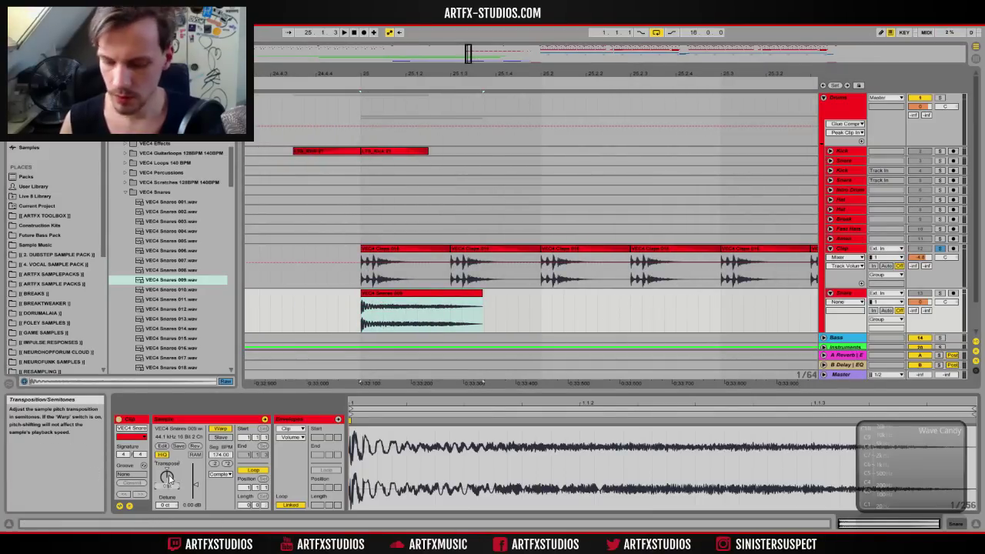
{"action": "left_click", "coordinate": [220, 428]}
Step: Trim the snare clip to one sixteenth note and shape a steep curved fade-out on it
{"action": "left_click", "coordinate": [429, 304]}
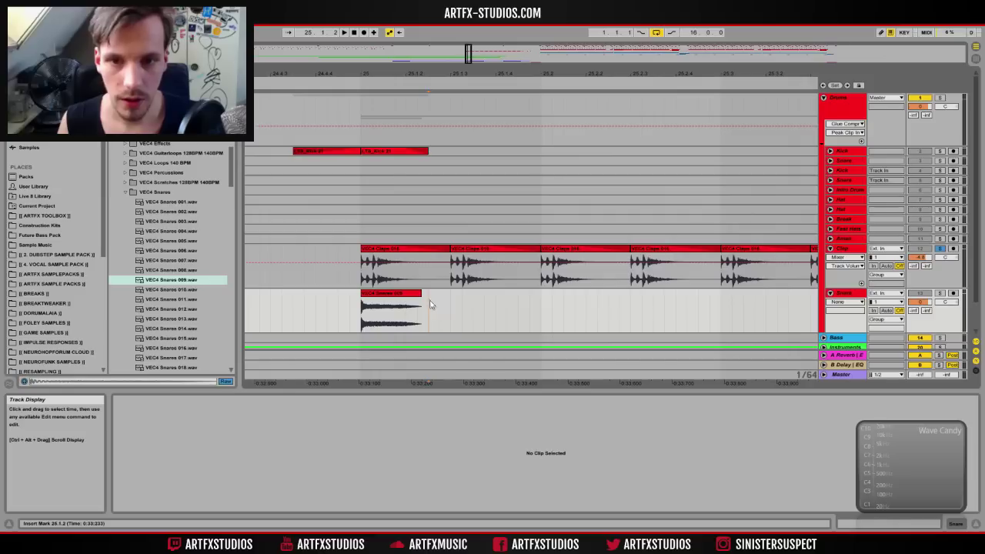
{"action": "left_click", "coordinate": [418, 293]}
{"action": "left_click_drag", "start_coordinate": [421, 295], "coordinate": [406, 295]}
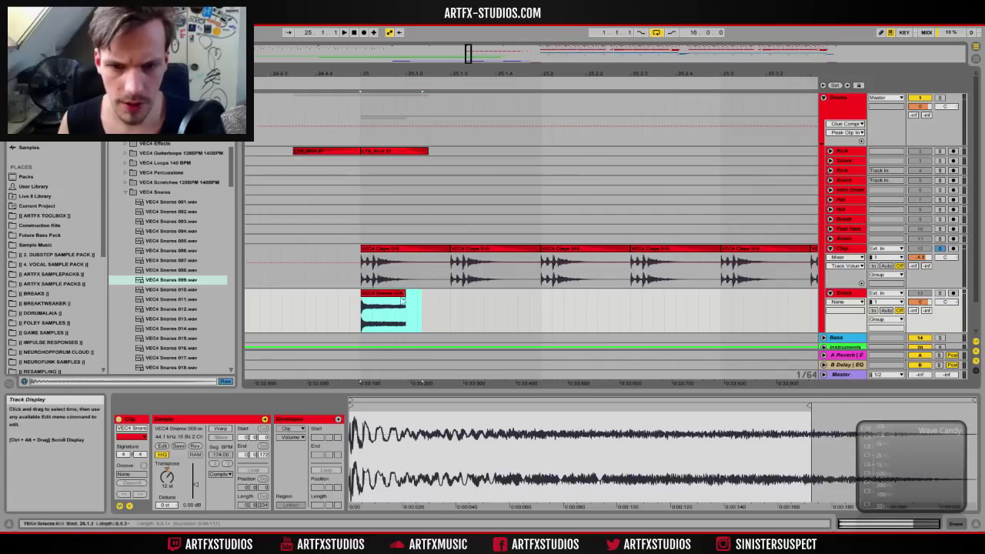
{"action": "left_click", "coordinate": [851, 303]}
{"action": "left_click", "coordinate": [846, 311]}
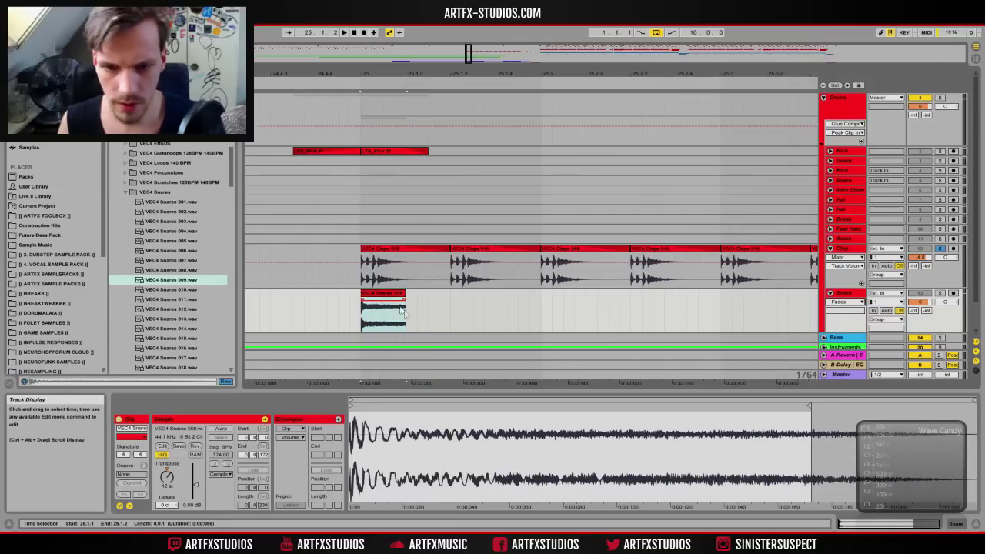
{"action": "left_click_drag", "start_coordinate": [389, 316], "coordinate": [379, 329]}
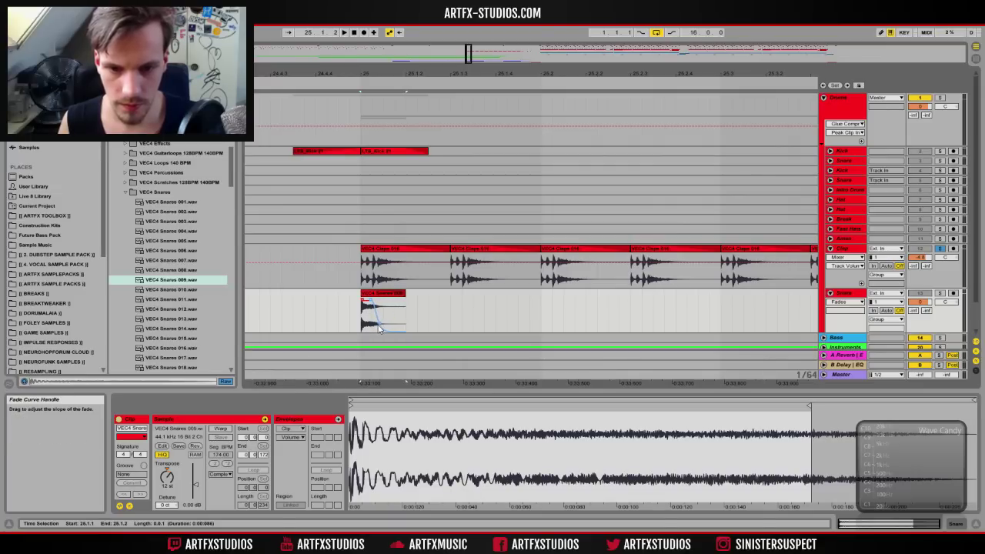
Step: Duplicate the snare hit three times to fill the first beat of bar 25 with sixteenth notes
{"action": "left_click", "coordinate": [403, 293]}
{"action": "key", "text": "ctrl+d"}
{"action": "key", "text": "ctrl+d"}
{"action": "key", "text": "ctrl+d"}
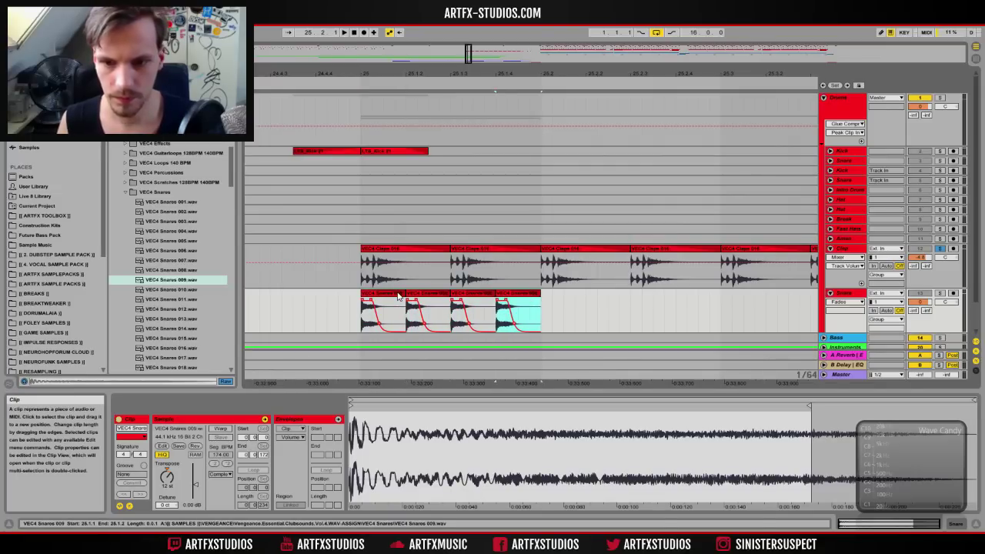
Step: Duplicate the four-hit snare group repeatedly until the roll fills bars 25 and 26
{"action": "left_click_drag", "start_coordinate": [477, 72], "coordinate": [474, 37]}
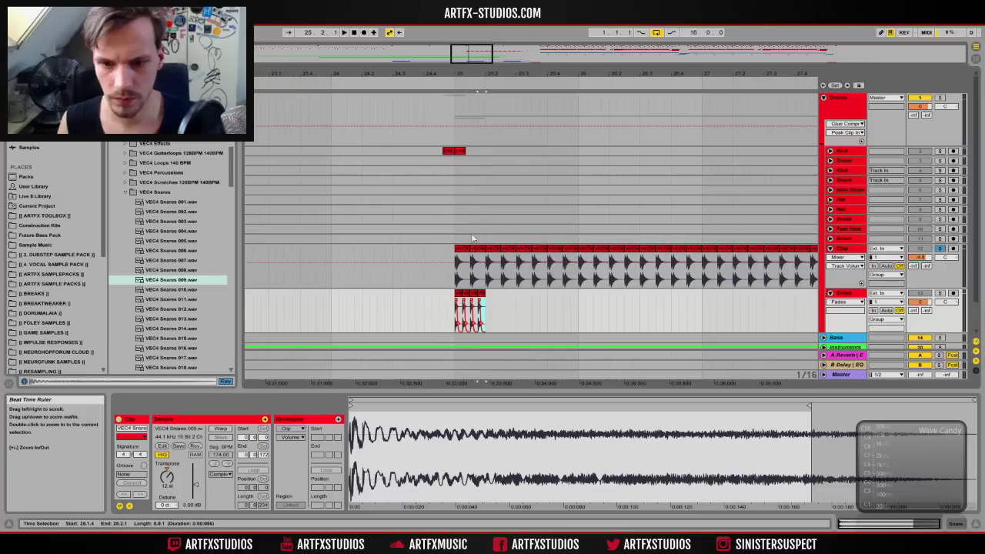
{"action": "left_click", "coordinate": [457, 296], "text": "shift"}
{"action": "key", "text": "ctrl+d"}
{"action": "key", "text": "ctrl+d"}
{"action": "key", "text": "ctrl+d"}
{"action": "key", "text": "ctrl+d"}
{"action": "key", "text": "ctrl+d"}
{"action": "key", "text": "ctrl+d"}
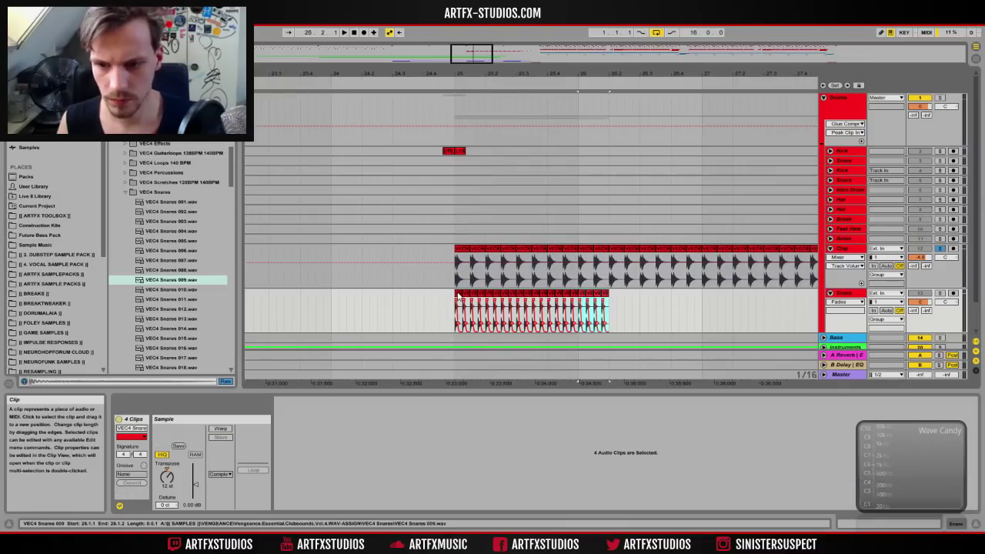
{"action": "key", "text": "ctrl+d"}
Step: Duplicate the two-bar snare roll up to bar 33 and delete the hits from bar 32 onward
{"action": "left_click", "coordinate": [457, 296], "text": "shift"}
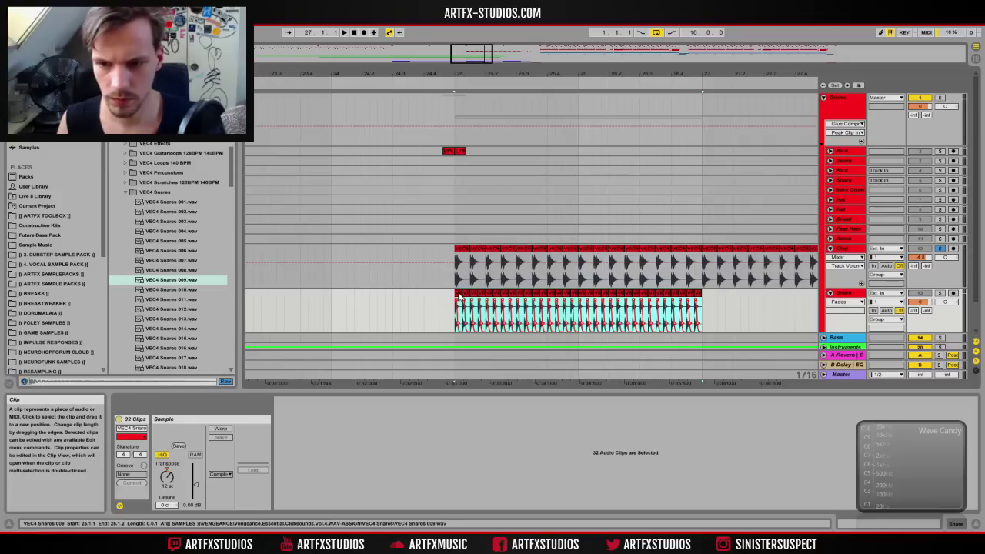
{"action": "key", "text": "ctrl+d"}
{"action": "key", "text": "ctrl+d"}
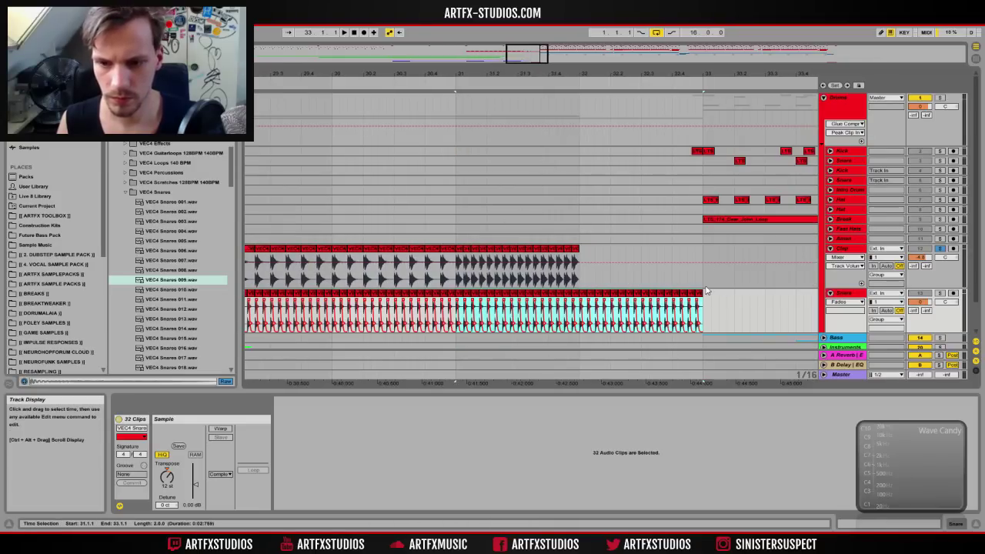
{"action": "left_click", "coordinate": [577, 305]}
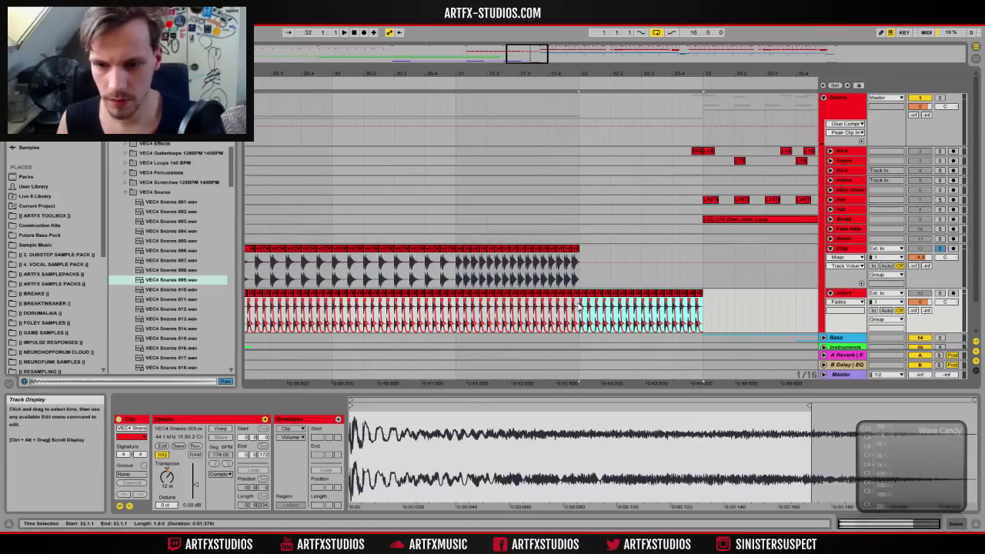
{"action": "key", "text": "Delete"}
Step: Add an EQ Eight to the Snare track and raise its low cut to about 230 Hz
{"action": "left_click_drag", "start_coordinate": [433, 68], "coordinate": [561, 39]}
{"action": "left_click", "coordinate": [851, 293]}
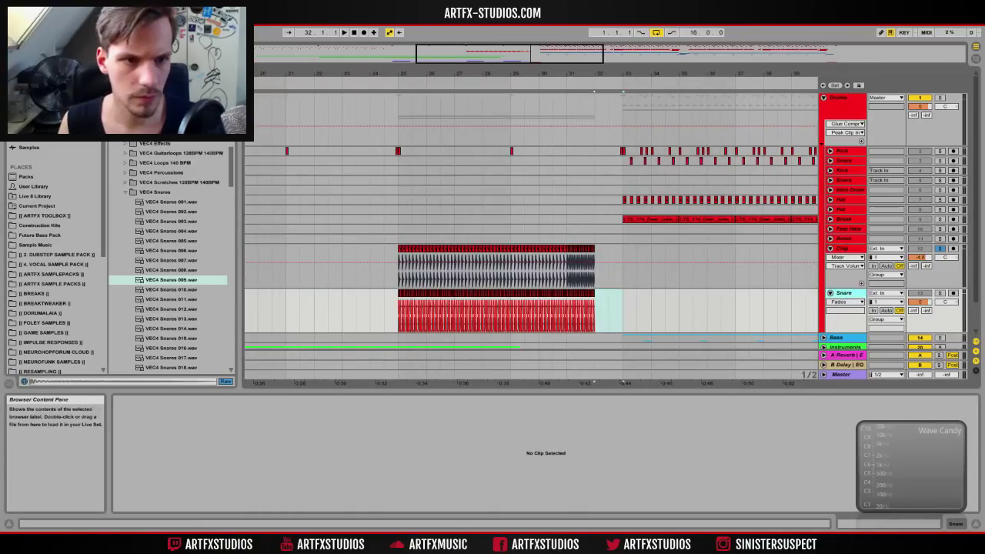
{"action": "left_click", "coordinate": [39, 98]}
{"action": "left_click_drag", "start_coordinate": [141, 163], "coordinate": [209, 288]}
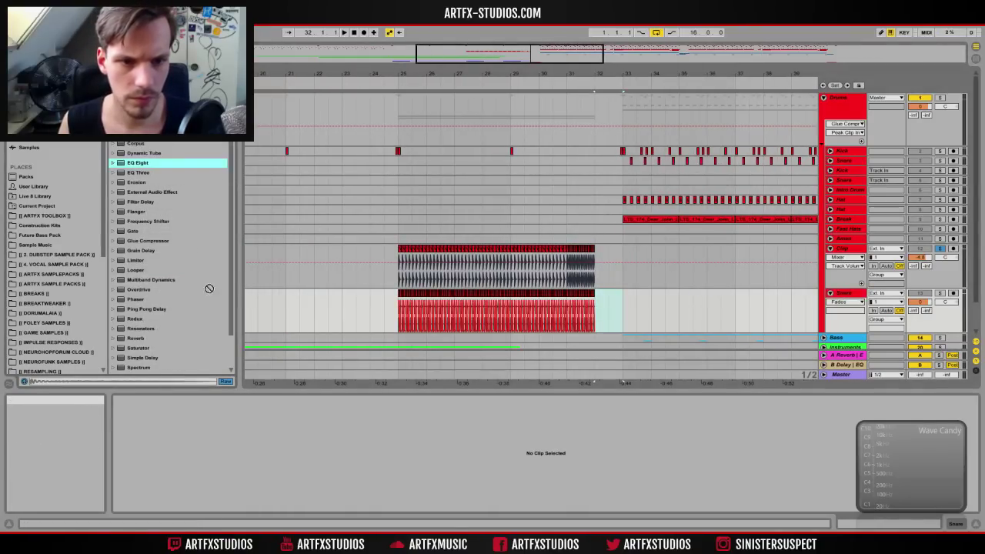
{"action": "left_click_drag", "start_coordinate": [981, 528], "coordinate": [550, 454]}
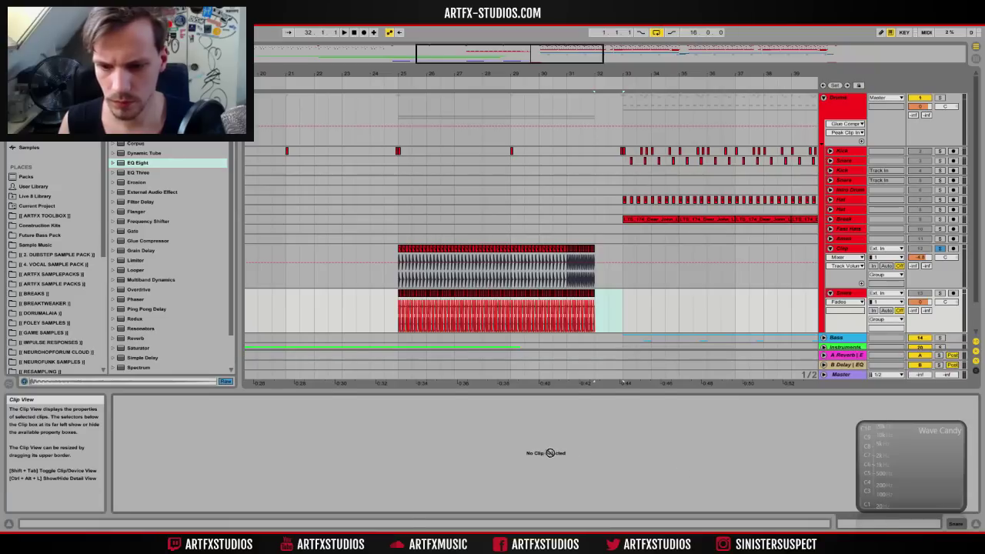
{"action": "left_click_drag", "start_coordinate": [957, 529], "coordinate": [979, 502]}
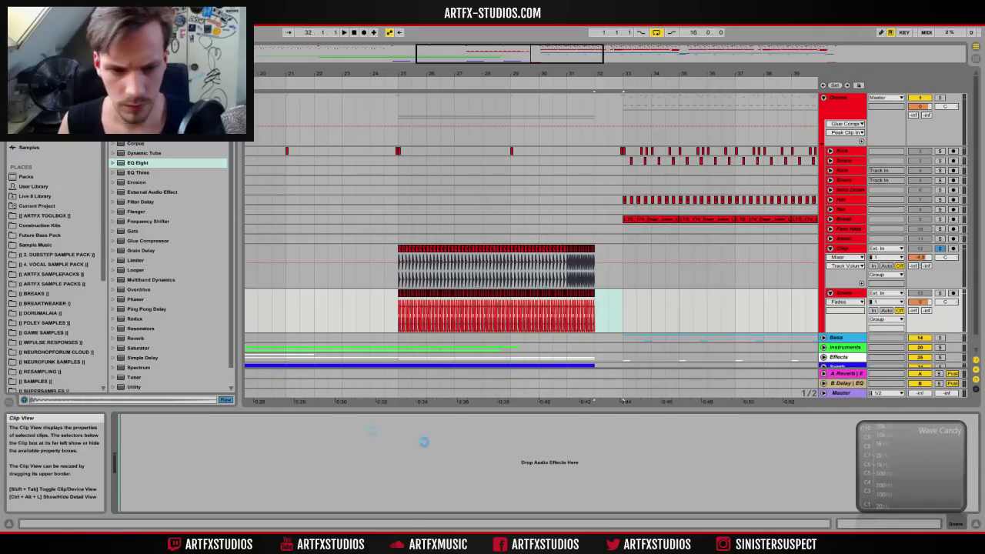
{"action": "left_click_drag", "start_coordinate": [148, 464], "coordinate": [192, 474]}
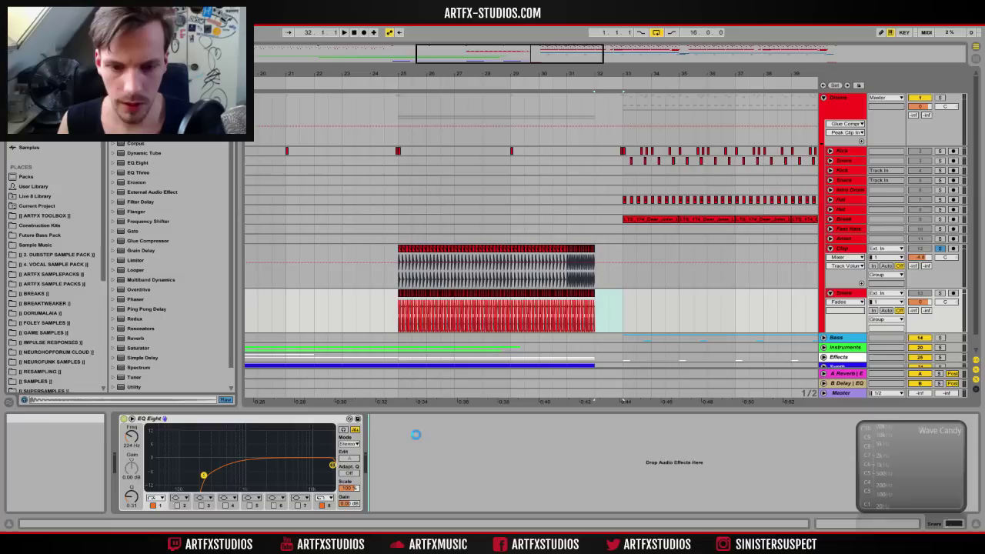
Step: Add an Auto Filter after the Snare's EQ Eight and automate its frequency rising from fully closed at bar 25 to open at bar 32
{"action": "left_click", "coordinate": [512, 444]}
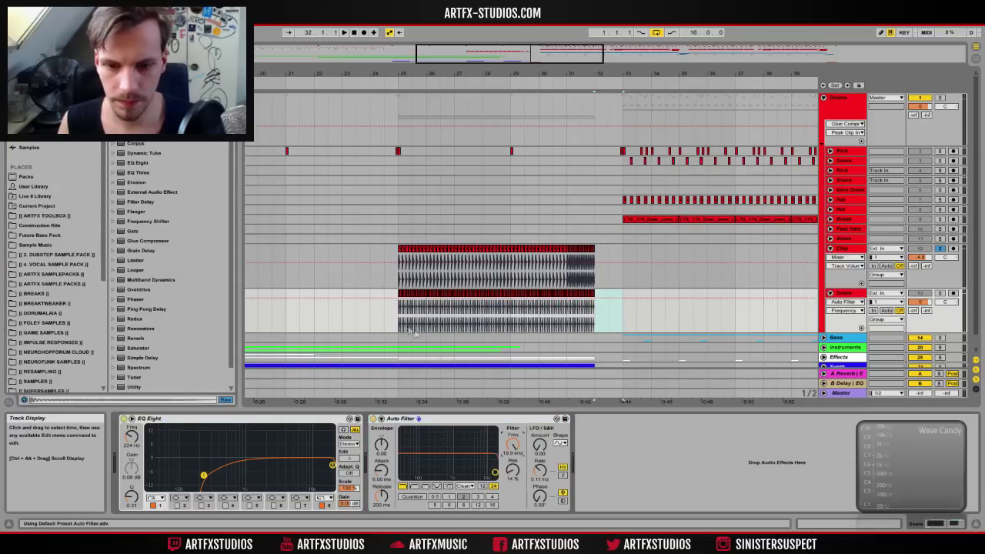
{"action": "left_click_drag", "start_coordinate": [431, 320], "coordinate": [570, 315]}
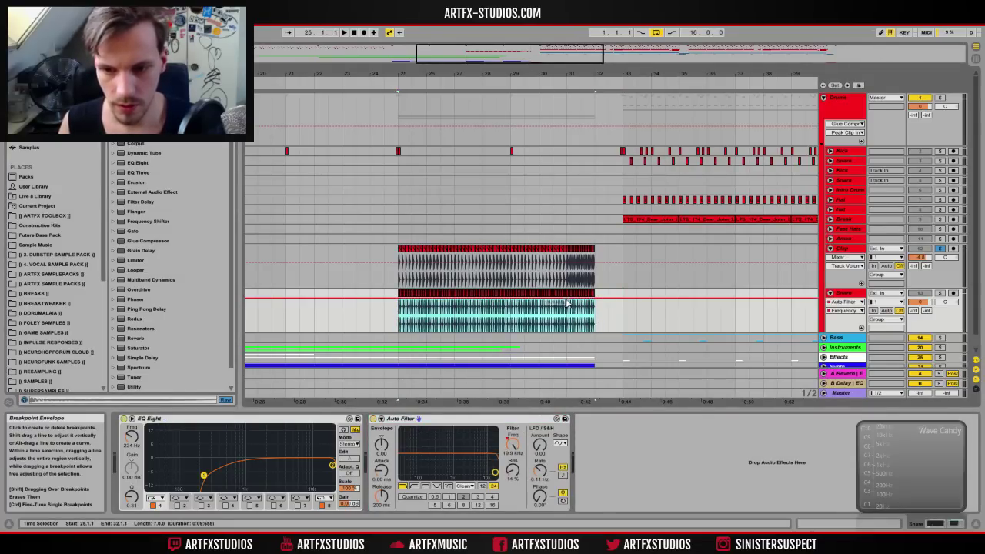
{"action": "left_click_drag", "start_coordinate": [563, 302], "coordinate": [568, 337]}
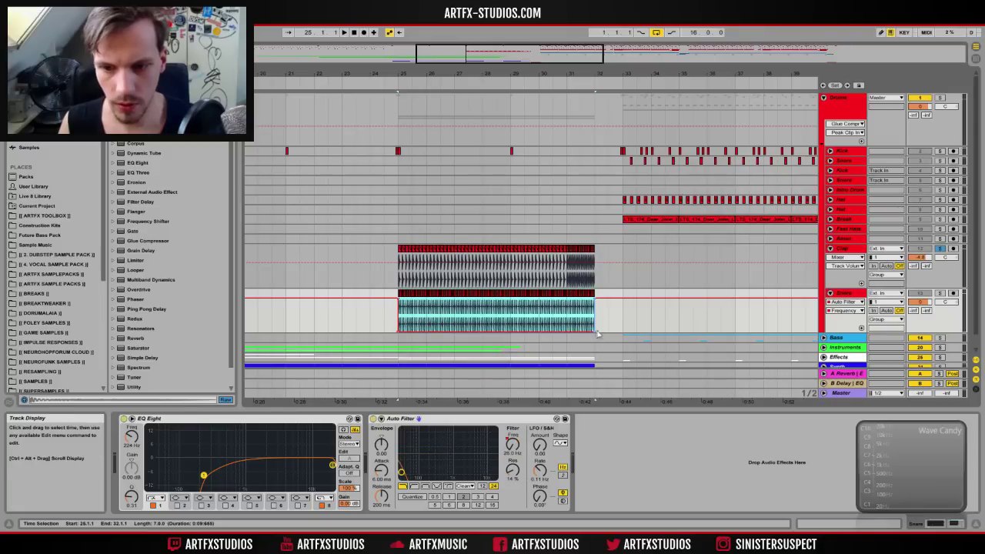
{"action": "left_click", "coordinate": [594, 332]}
{"action": "left_click", "coordinate": [397, 299]}
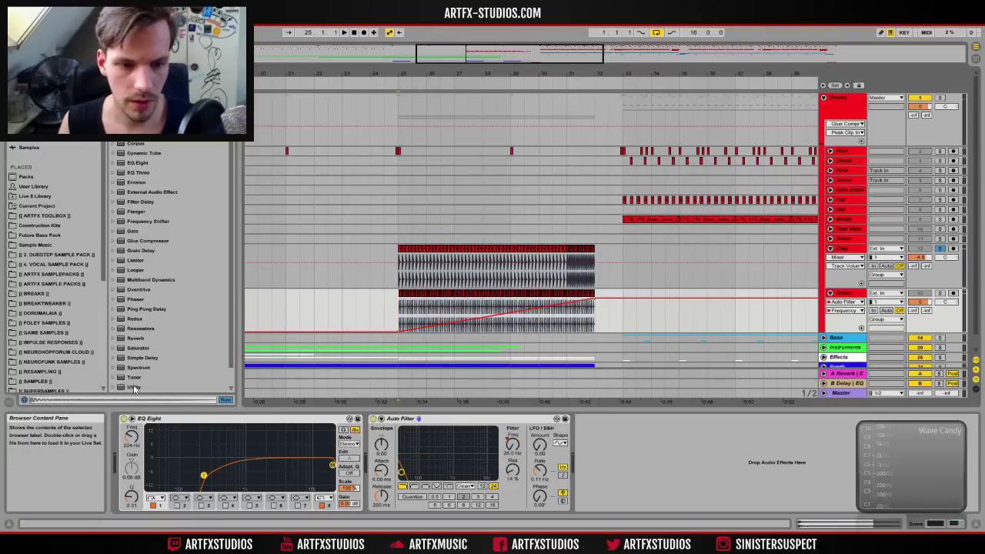
Step: Add a Utility to the Snare track and automate its gain rising from -17 dB at bar 25 to 0 dB at bar 32
{"action": "left_click_drag", "start_coordinate": [134, 387], "coordinate": [614, 468]}
{"action": "left_click_drag", "start_coordinate": [476, 351], "coordinate": [600, 462]}
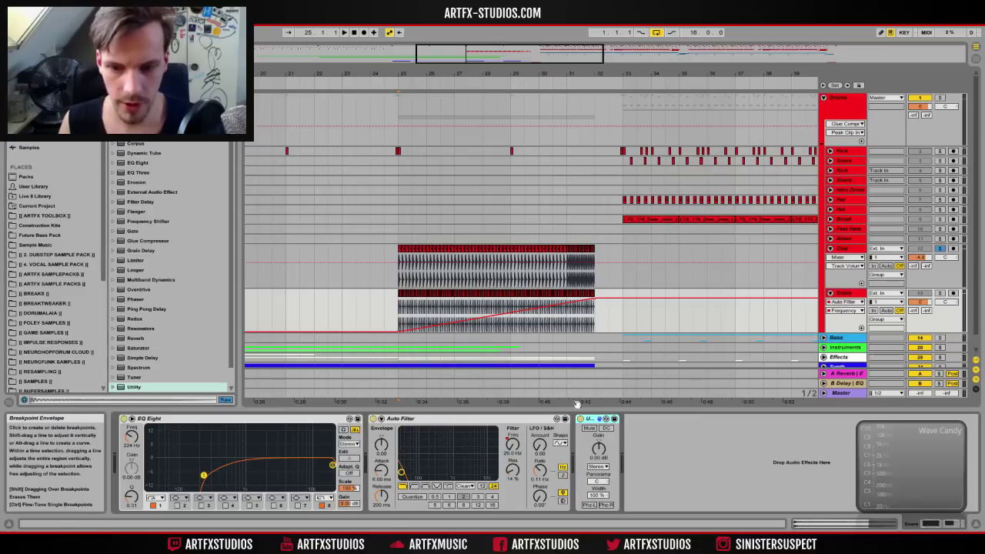
{"action": "left_click_drag", "start_coordinate": [398, 312], "coordinate": [603, 300]}
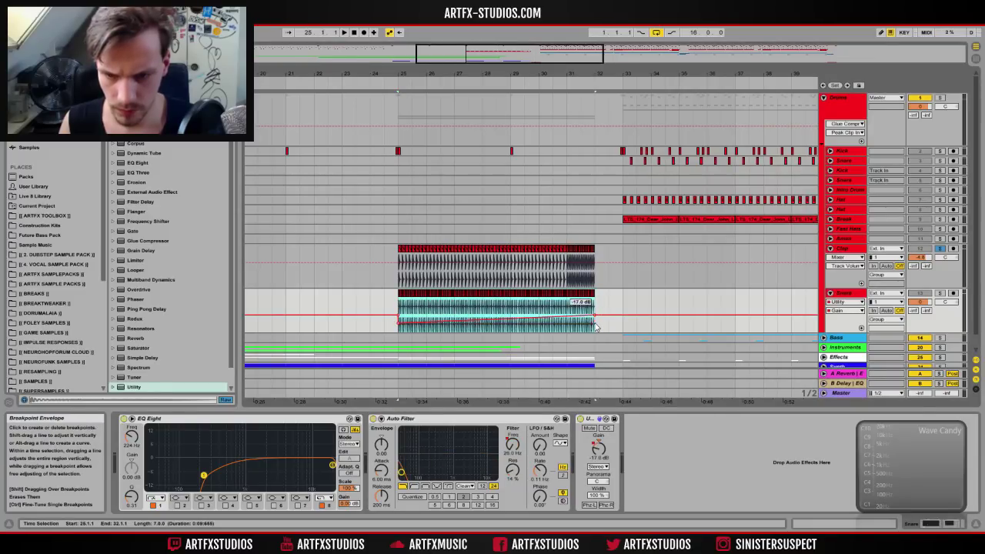
{"action": "left_click", "coordinate": [394, 306]}
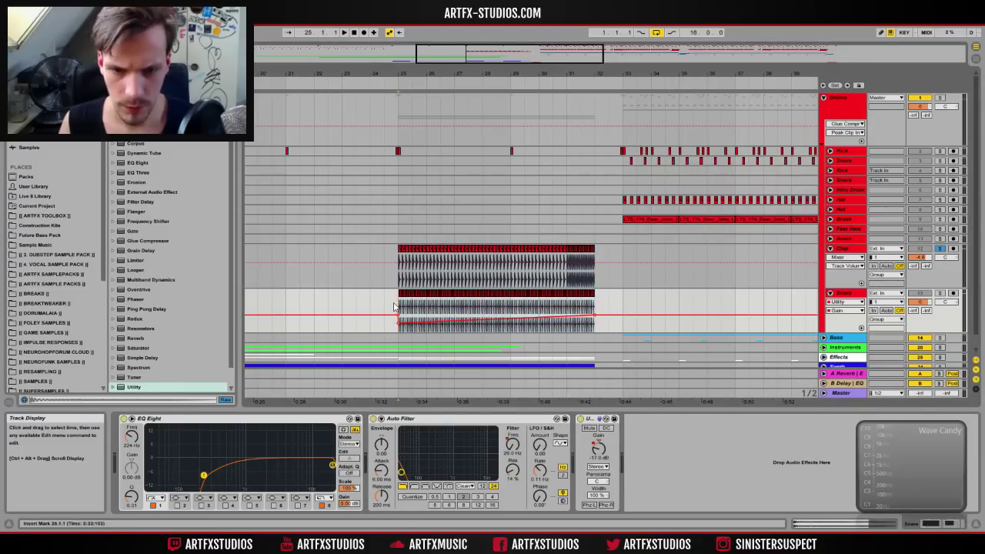
Step: Add a high-pass Auto Filter after the Snare's Utility and automate its frequency rising from bar 31 to 32, then falling back to minimum
{"action": "left_click", "coordinate": [651, 264]}
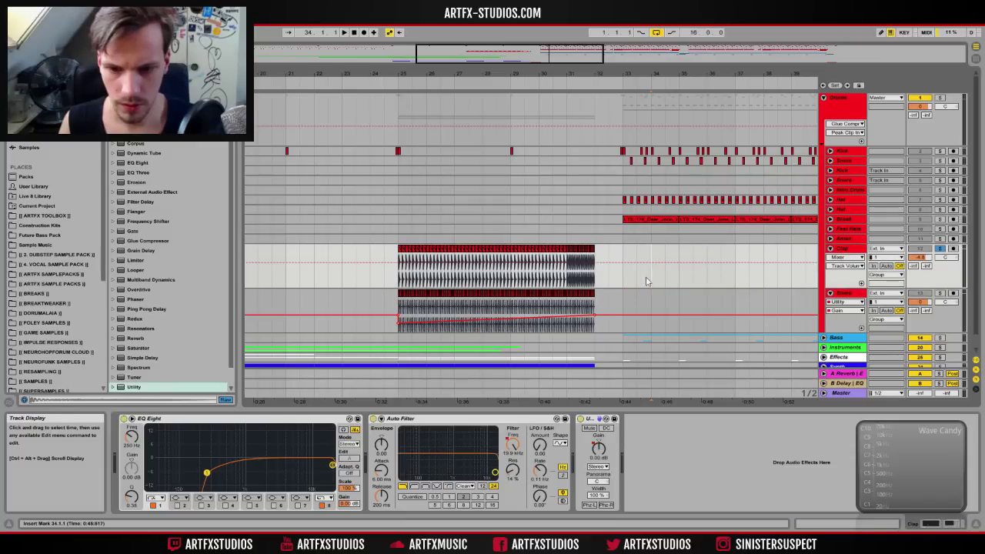
{"action": "left_click", "coordinate": [851, 293]}
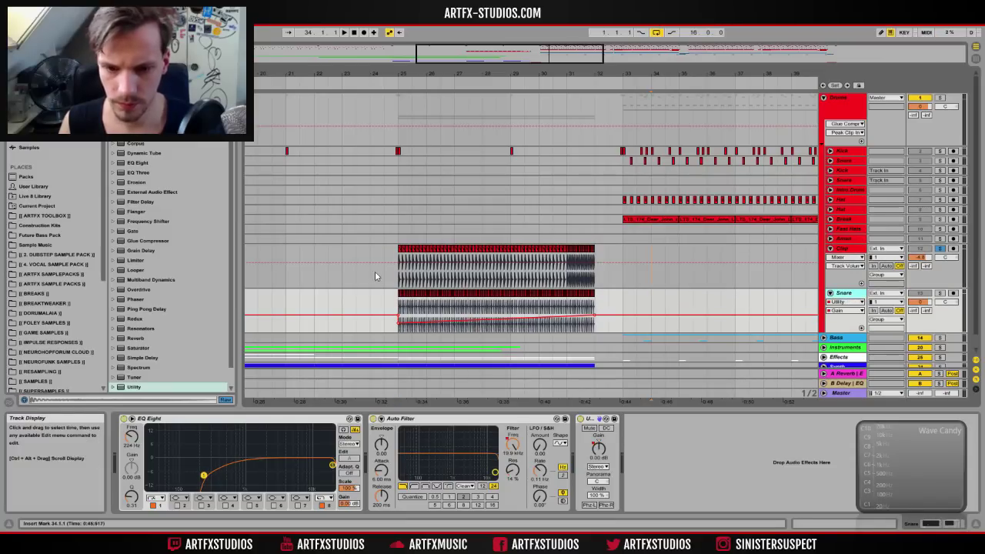
{"action": "mouse_move", "coordinate": [134, 387]}
{"action": "left_mouse_down"}
{"action": "mouse_move", "coordinate": [538, 430]}
{"action": "mouse_move", "coordinate": [546, 416]}
{"action": "left_mouse_up"}
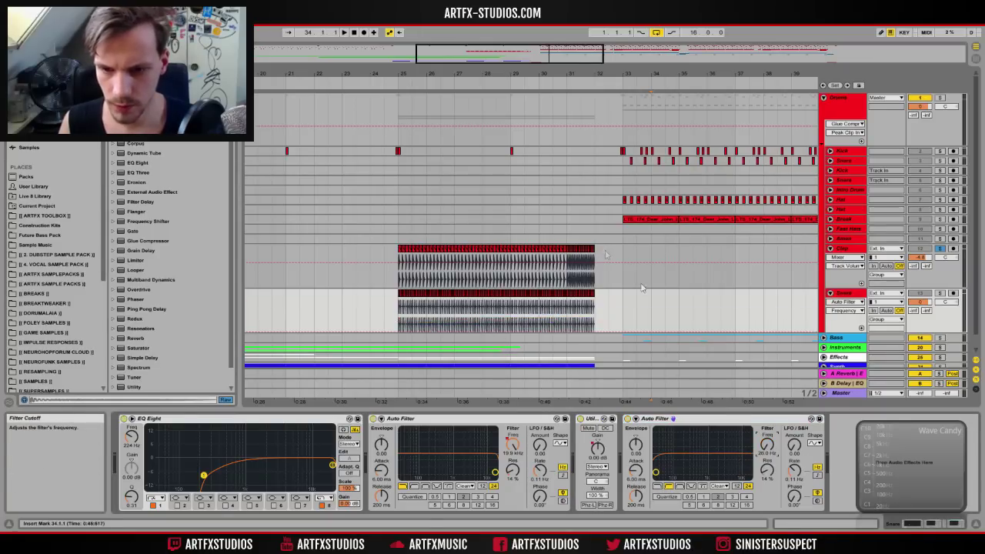
{"action": "left_click", "coordinate": [597, 310]}
{"action": "left_click_drag", "start_coordinate": [597, 310], "coordinate": [570, 315]}
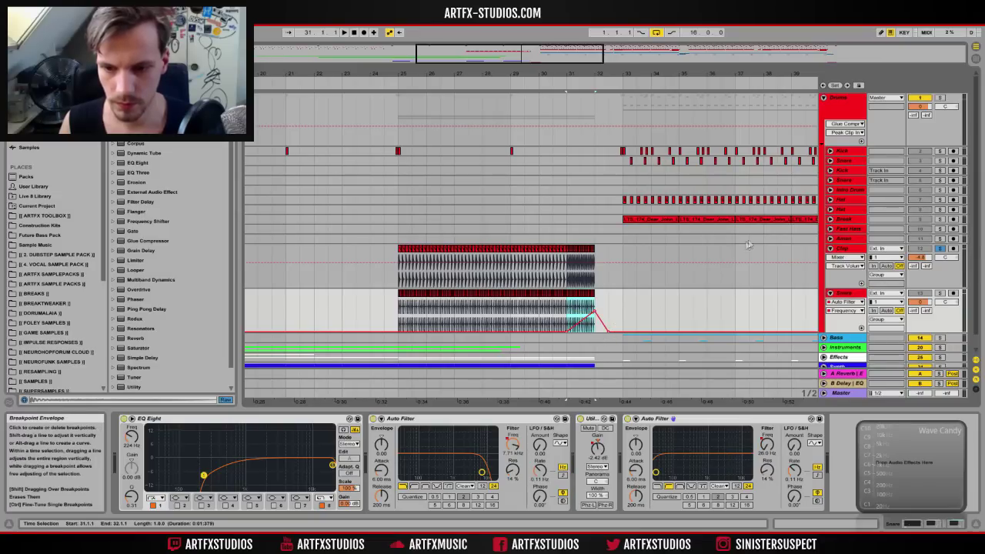
Step: Unsolo the Clap track and lower the volumes of the Snare and Clap tracks
{"action": "left_click", "coordinate": [939, 248]}
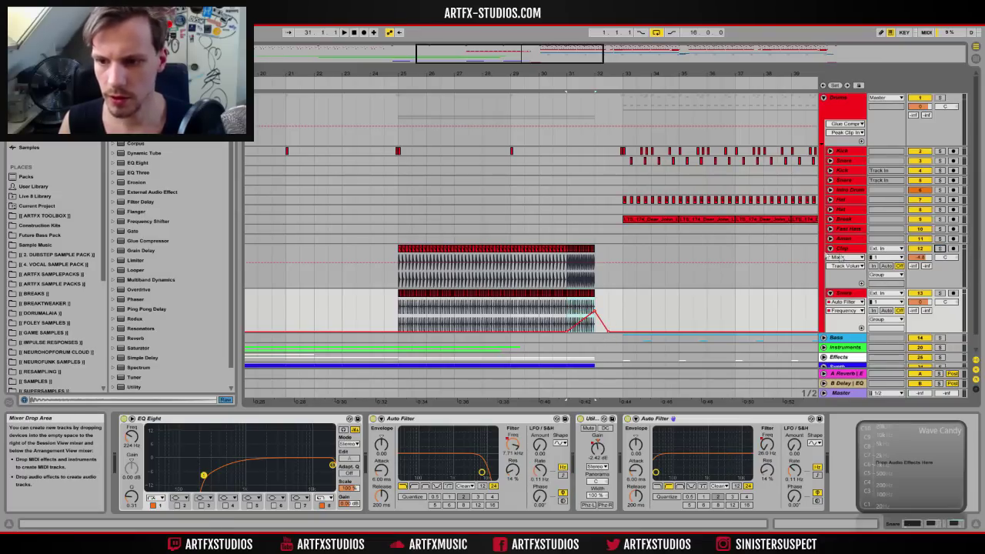
{"action": "left_click", "coordinate": [920, 302]}
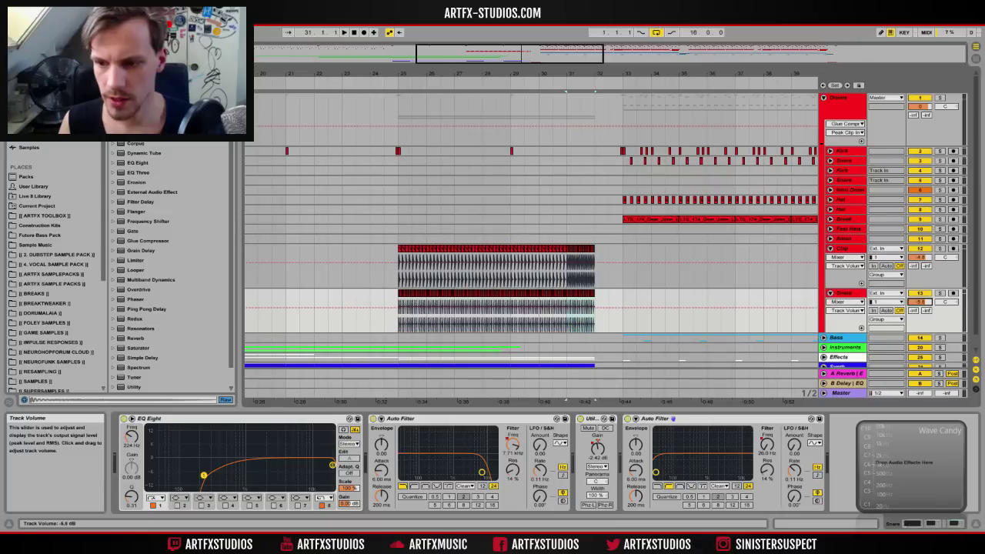
{"action": "left_click", "coordinate": [921, 258]}
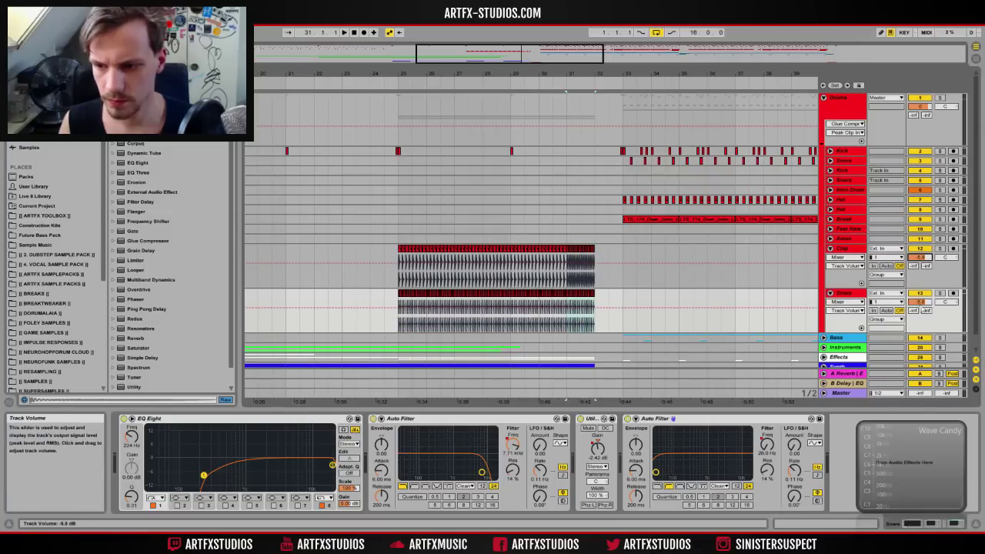
Step: Fold the Clap and Snare tracks and collapse the Drums group
{"action": "left_click", "coordinate": [830, 249]}
{"action": "left_click", "coordinate": [830, 258]}
{"action": "left_click", "coordinate": [830, 248]}
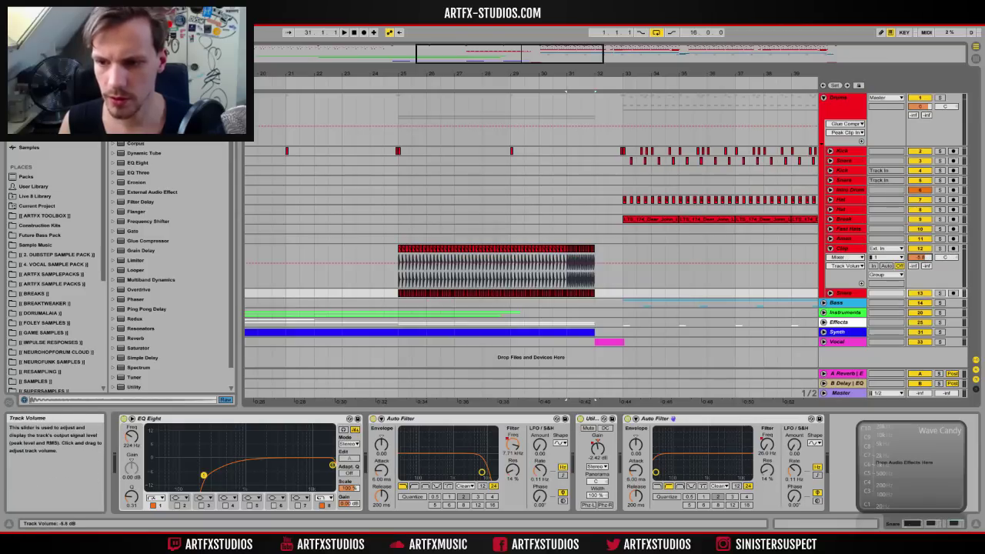
{"action": "left_click", "coordinate": [830, 293]}
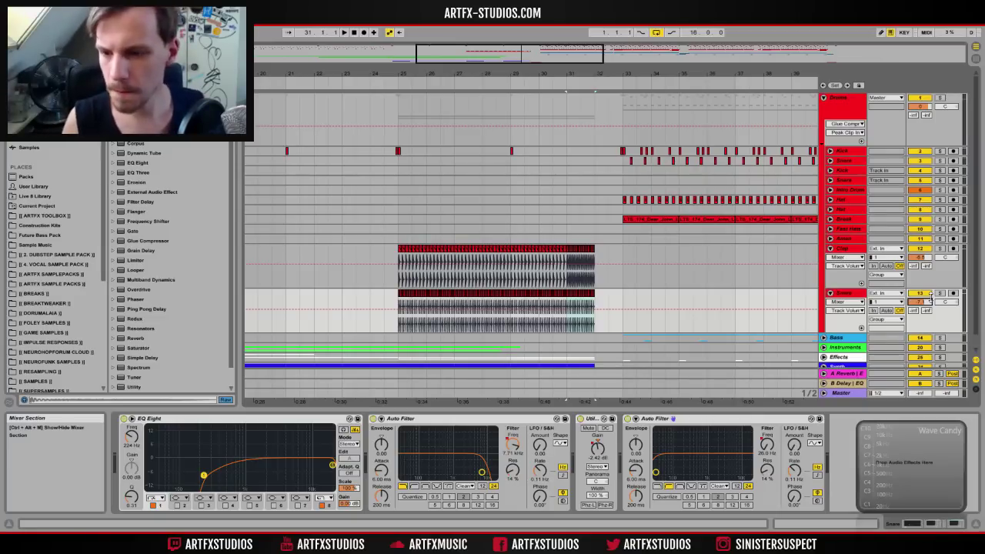
{"action": "left_click", "coordinate": [830, 249]}
{"action": "left_click", "coordinate": [830, 257]}
{"action": "left_click", "coordinate": [823, 98]}
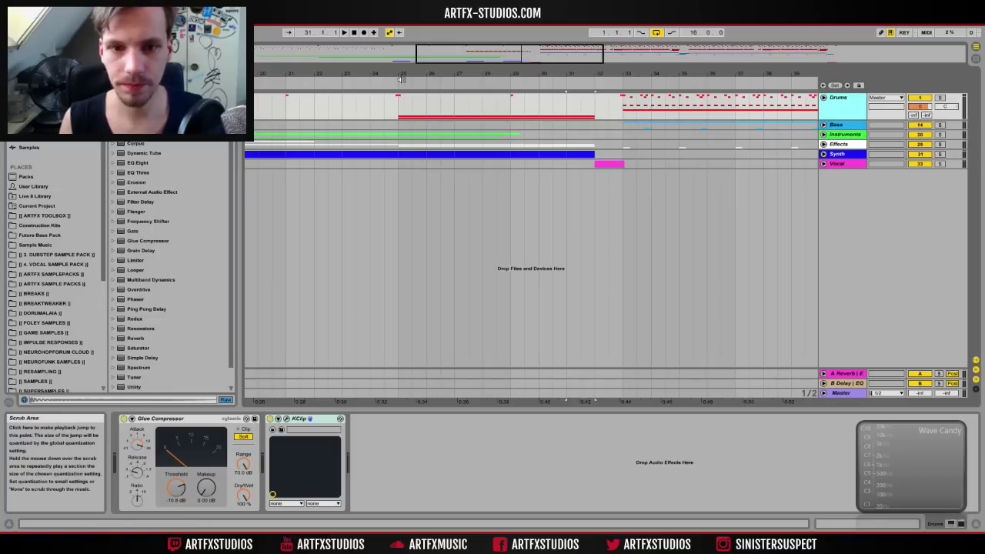
Step: Expand the Effects group and insert a MIDI track below the 30 Audio track
{"action": "left_click_drag", "start_coordinate": [406, 74], "coordinate": [408, 32]}
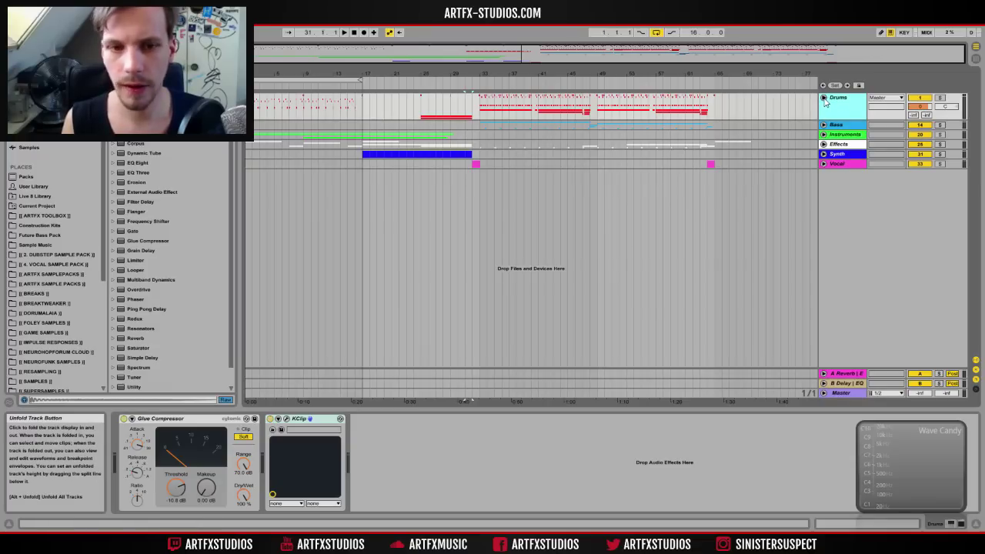
{"action": "left_click", "coordinate": [835, 135]}
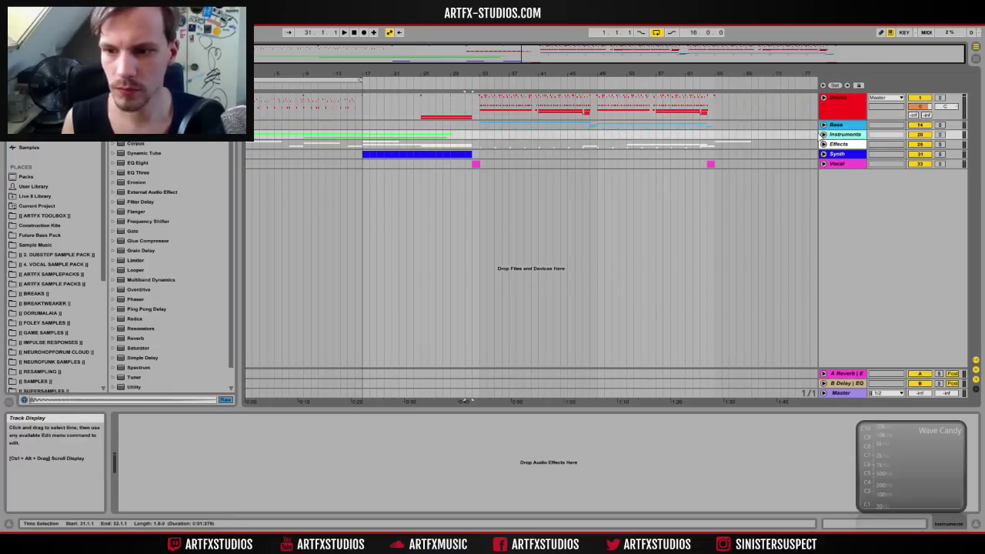
{"action": "left_click", "coordinate": [823, 144]}
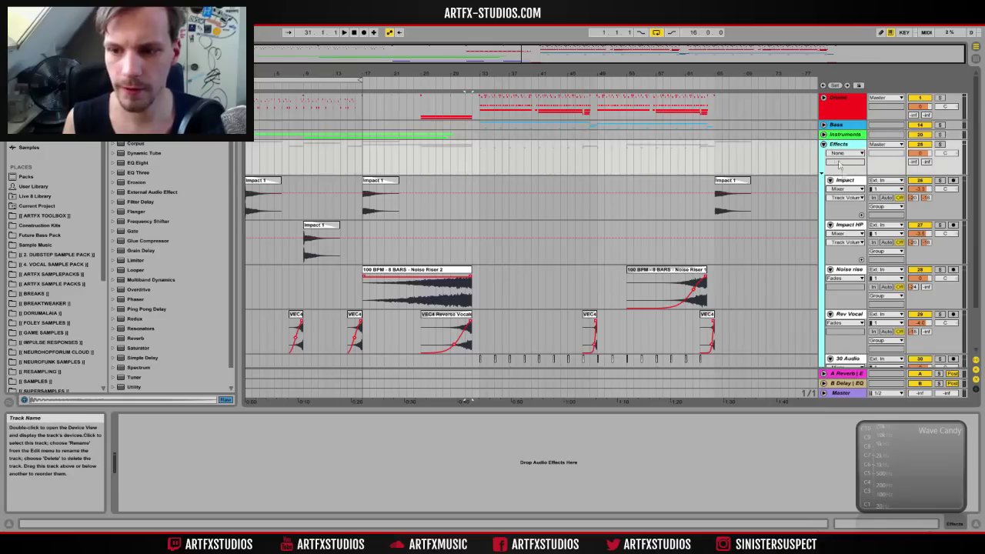
{"action": "scroll", "coordinate": [831, 316], "scroll_direction": "down", "scroll_amount": 2}
{"action": "right_click", "coordinate": [855, 307]}
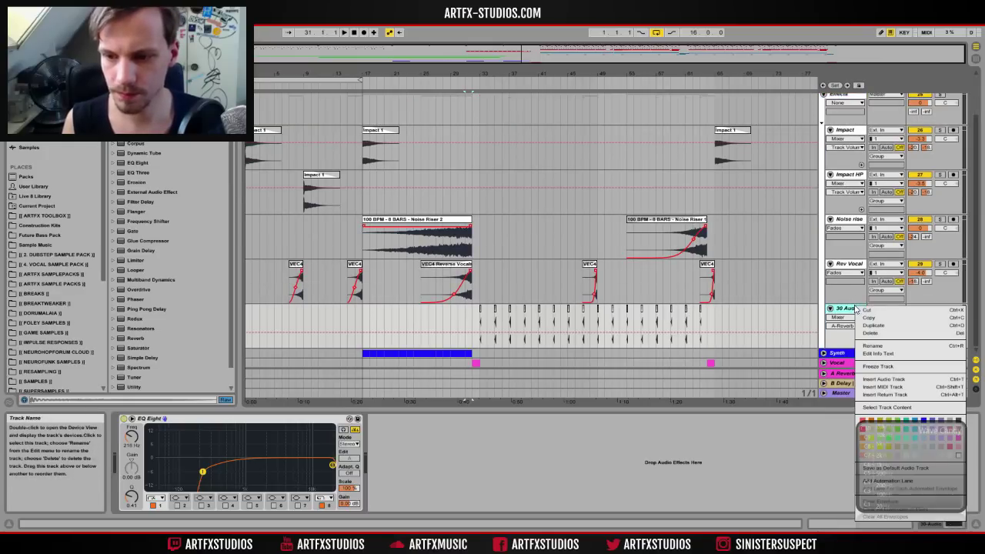
{"action": "left_click", "coordinate": [895, 389]}
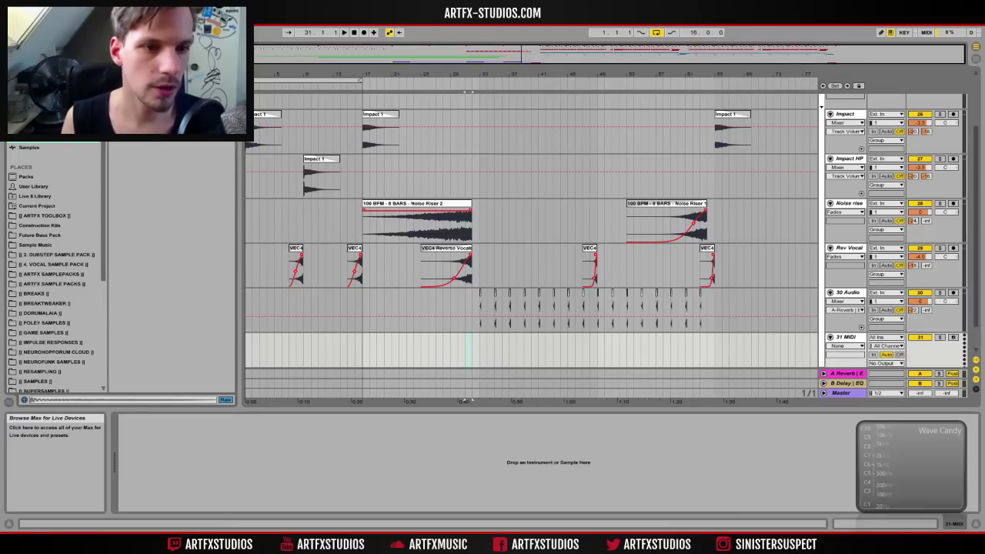
Step: Load the Kontakt 5 sampler from the Native Instruments plug-ins onto the new MIDI track
{"action": "left_click", "coordinate": [30, 127]}
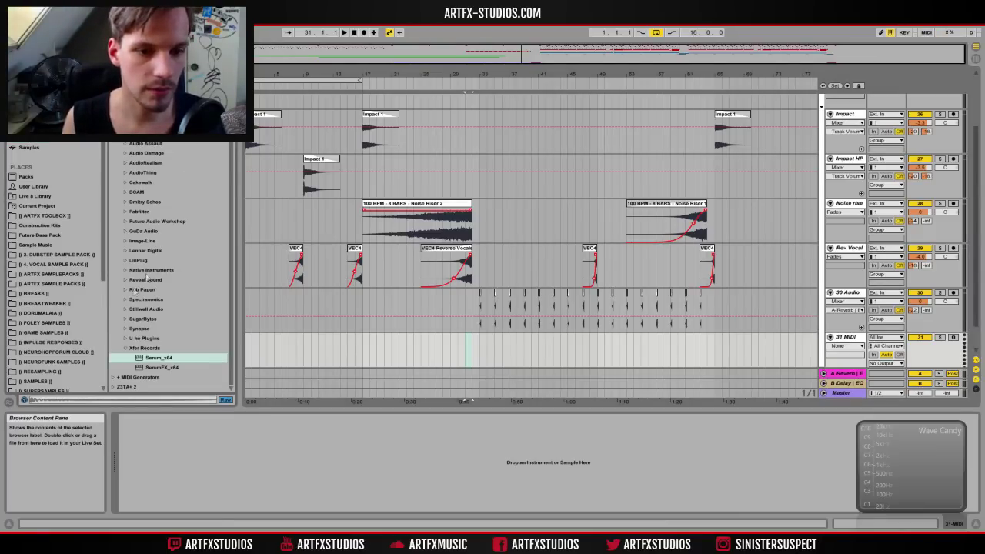
{"action": "left_click", "coordinate": [119, 134]}
{"action": "left_click", "coordinate": [119, 147]}
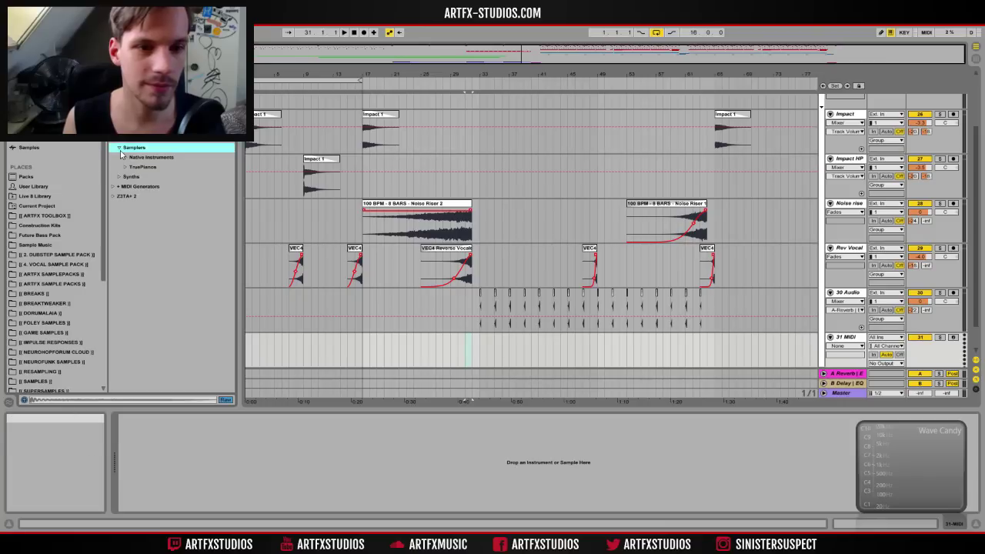
{"action": "left_click", "coordinate": [125, 158]}
{"action": "left_click_drag", "start_coordinate": [160, 167], "coordinate": [338, 351]}
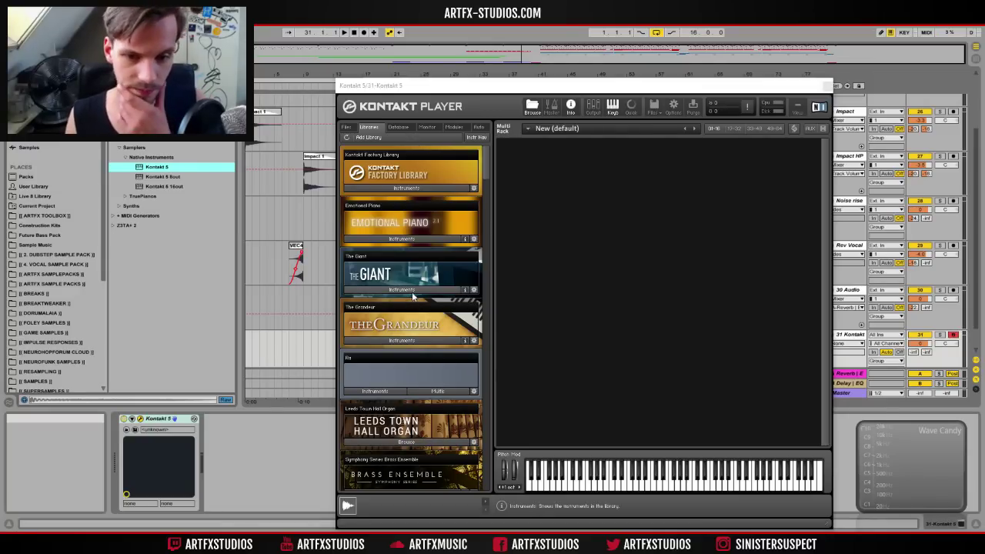
Step: Load the Action Strikes - Ensemble instrument into Kontakt and close the plug-in window
{"action": "left_click_drag", "start_coordinate": [490, 174], "coordinate": [487, 383]}
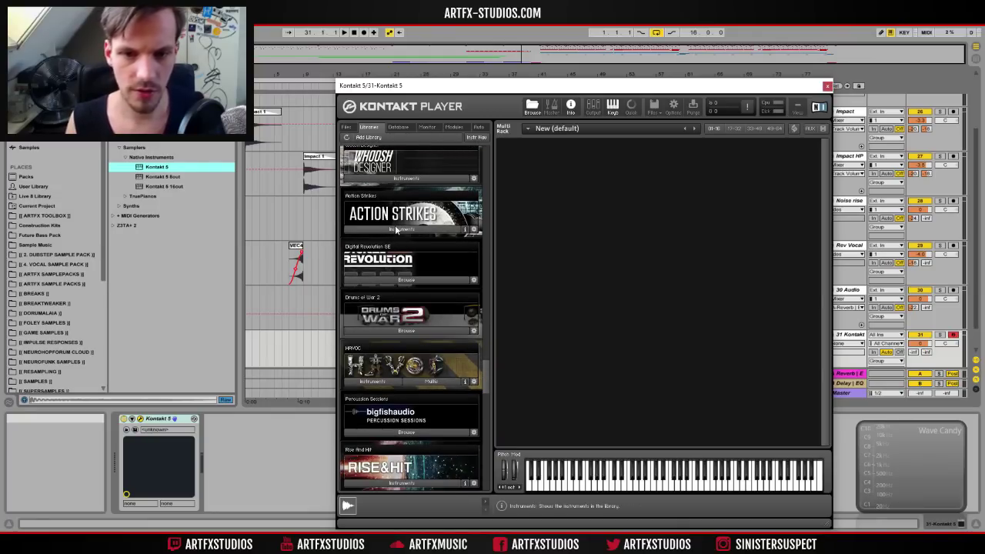
{"action": "left_click", "coordinate": [395, 229]}
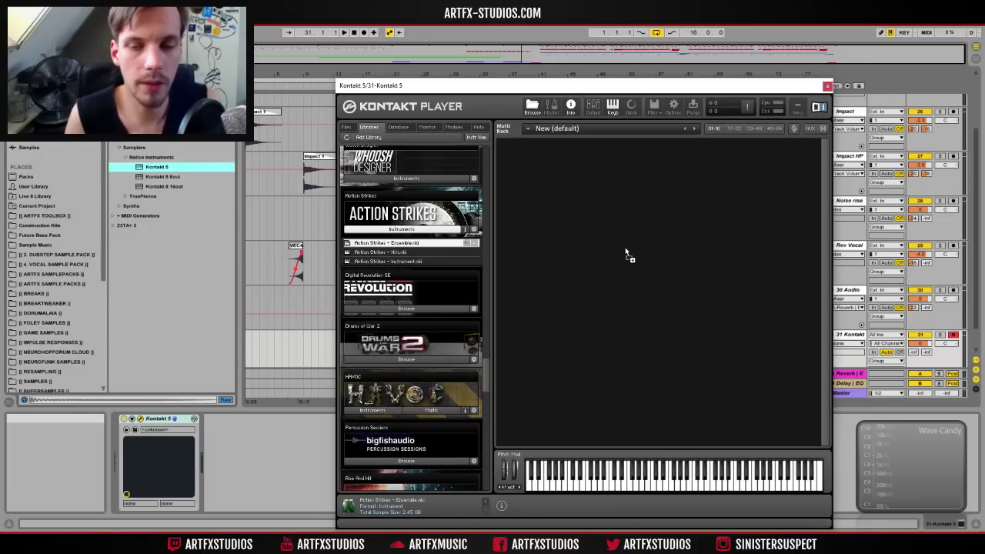
{"action": "left_click_drag", "start_coordinate": [626, 250], "coordinate": [620, 253]}
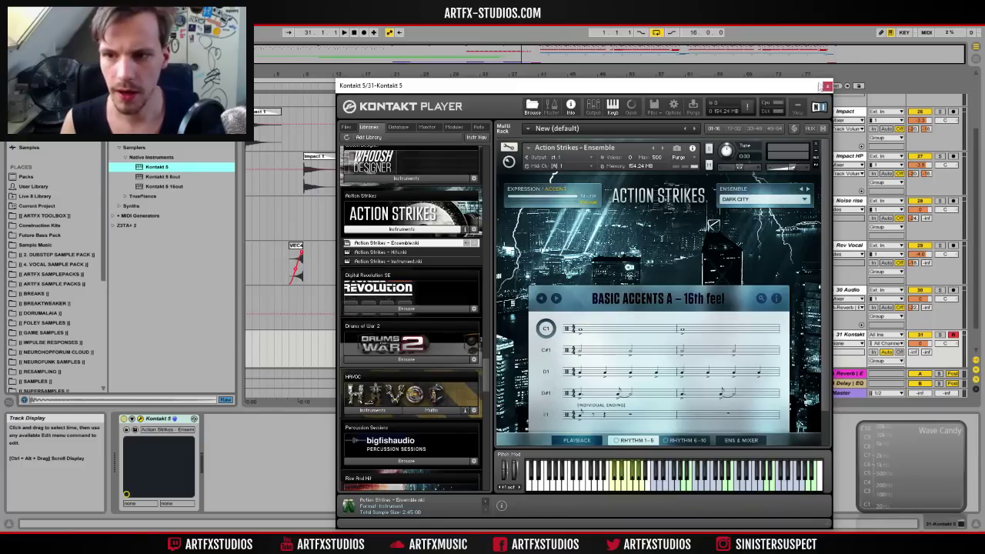
{"action": "left_click", "coordinate": [827, 86]}
Step: Create an empty eight-bar MIDI clip from bar 1 to bar 9 on the Kontakt track and open its notes around C1
{"action": "left_click_drag", "start_coordinate": [250, 344], "coordinate": [302, 350]}
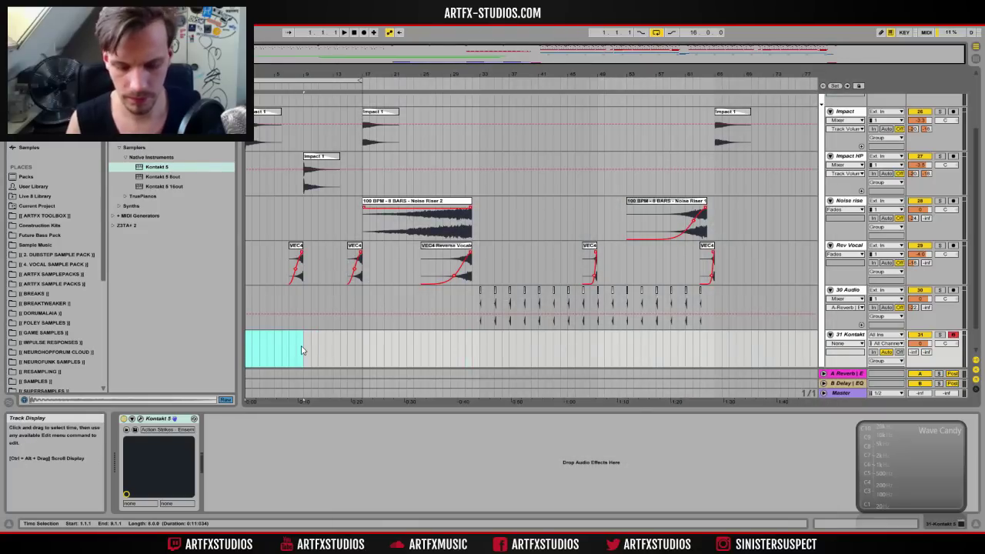
{"action": "key", "text": "ctrl+shift+m"}
{"action": "double_click", "coordinate": [301, 335]}
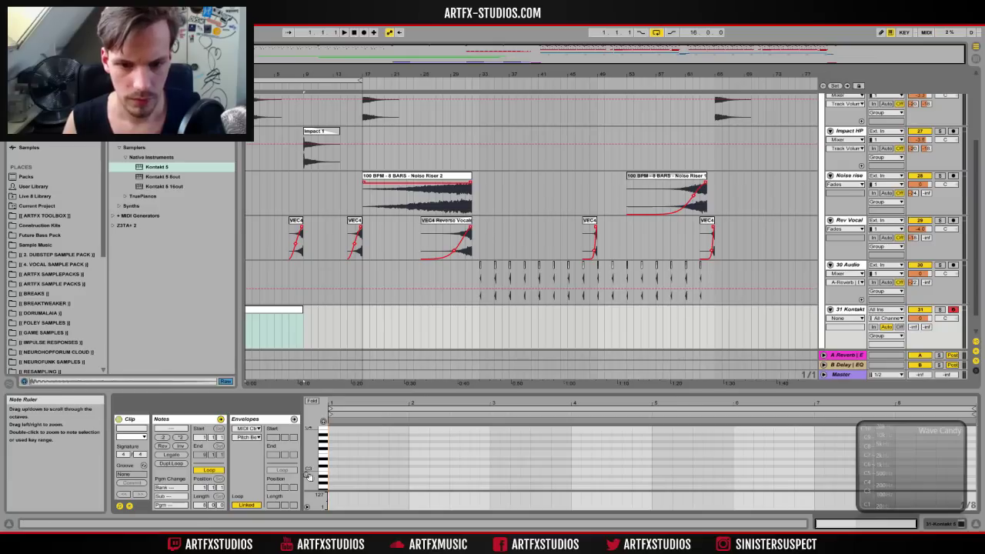
{"action": "left_click_drag", "start_coordinate": [310, 477], "coordinate": [317, 421]}
Step: Write a phrase of long C1 notes with short higher notes at the phrase ends and duplicate it through the Kontakt clip
{"action": "double_click", "coordinate": [334, 466]}
{"action": "left_click_drag", "start_coordinate": [337, 466], "coordinate": [490, 463]}
{"action": "key", "text": "space"}
{"action": "key", "text": "space"}
{"action": "double_click", "coordinate": [474, 463]}
{"action": "left_click_drag", "start_coordinate": [499, 451], "coordinate": [428, 483]}
{"action": "key", "text": "ctrl+d"}
{"action": "left_click_drag", "start_coordinate": [631, 466], "coordinate": [370, 435]}
{"action": "key", "text": "ctrl+d"}
{"action": "key", "text": "Up"}
{"action": "key", "text": "ctrl+d"}
Step: Fill the eight-bar clip with back-to-back C2 notes above the low pattern
{"action": "mouse_move", "coordinate": [468, 433]}
{"action": "left_mouse_down"}
{"action": "mouse_move", "coordinate": [489, 433]}
{"action": "mouse_move", "coordinate": [470, 433]}
{"action": "left_mouse_up"}
{"action": "key", "text": "ctrl+d"}
{"action": "key", "text": "ctrl+d"}
{"action": "key", "text": "ctrl+d"}
{"action": "double_click", "coordinate": [482, 433]}
{"action": "left_click_drag", "start_coordinate": [652, 433], "coordinate": [631, 433]}
{"action": "double_click", "coordinate": [642, 433]}
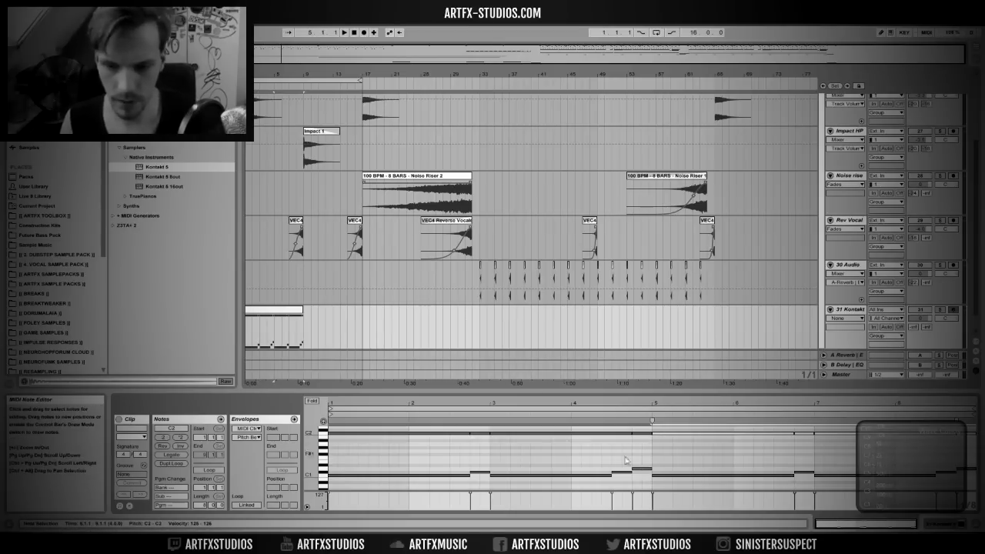
Step: Duplicate the Kontakt clip, consolidate both into one 16-bar clip and raise the second half's low notes by one semitone
{"action": "left_click", "coordinate": [284, 311]}
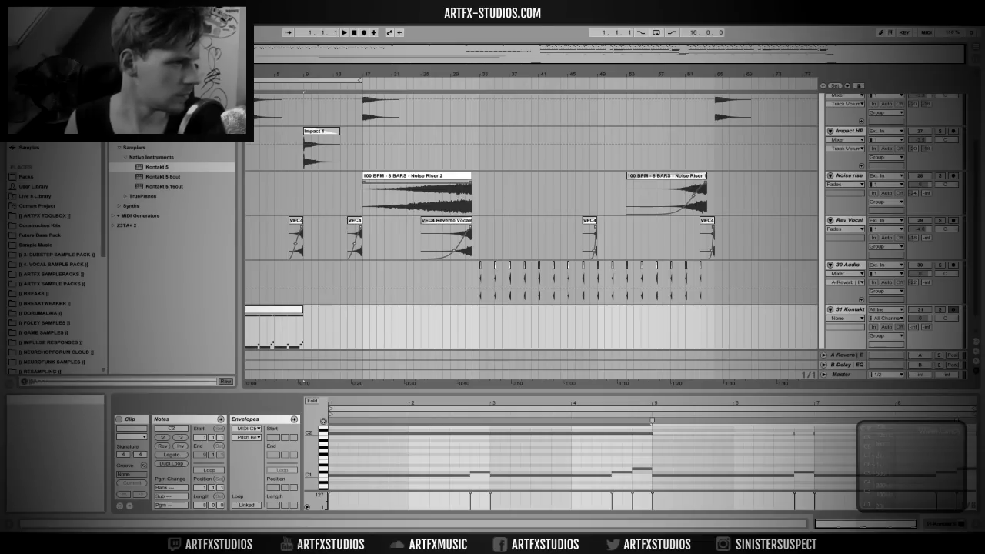
{"action": "key", "text": "ctrl+d"}
{"action": "left_click", "coordinate": [294, 307], "text": "shift"}
{"action": "key", "text": "ctrl+j"}
{"action": "left_click_drag", "start_coordinate": [653, 462], "coordinate": [970, 494]}
{"action": "key", "text": "Up"}
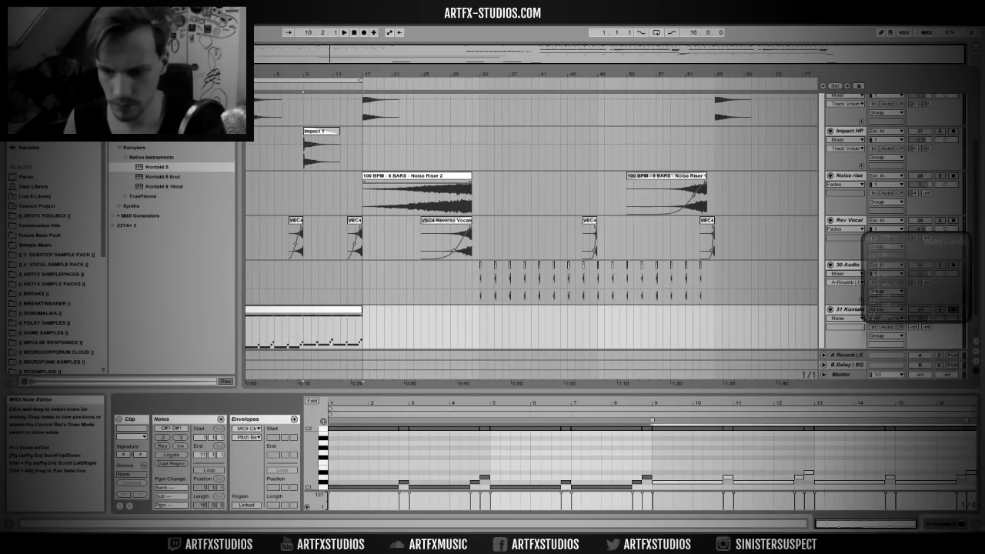
Step: Check the rhythms mapped to the keys in the Action Strikes instrument and reopen the Kontakt clip
{"action": "left_click", "coordinate": [940, 524]}
{"action": "left_click", "coordinate": [141, 420]}
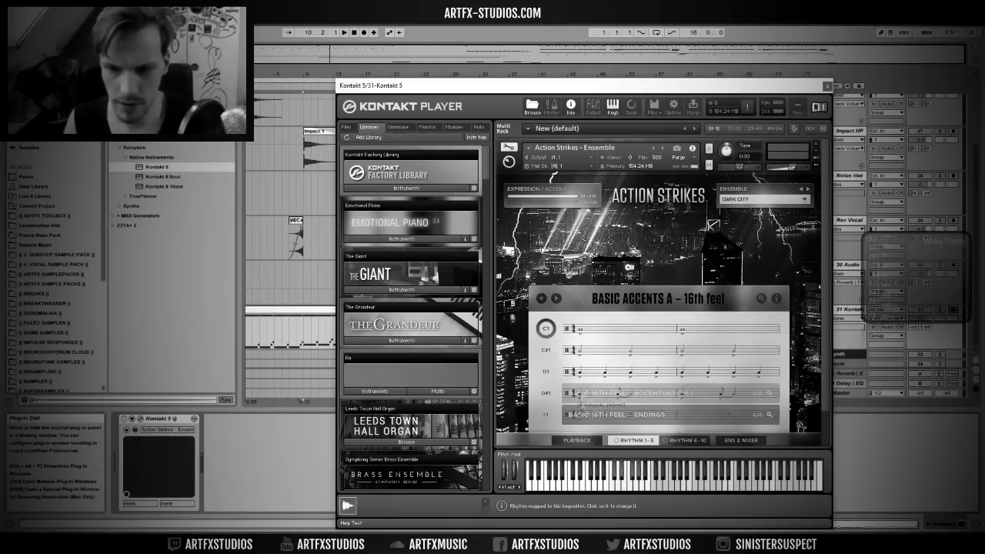
{"action": "left_click", "coordinate": [827, 86]}
{"action": "double_click", "coordinate": [326, 309]}
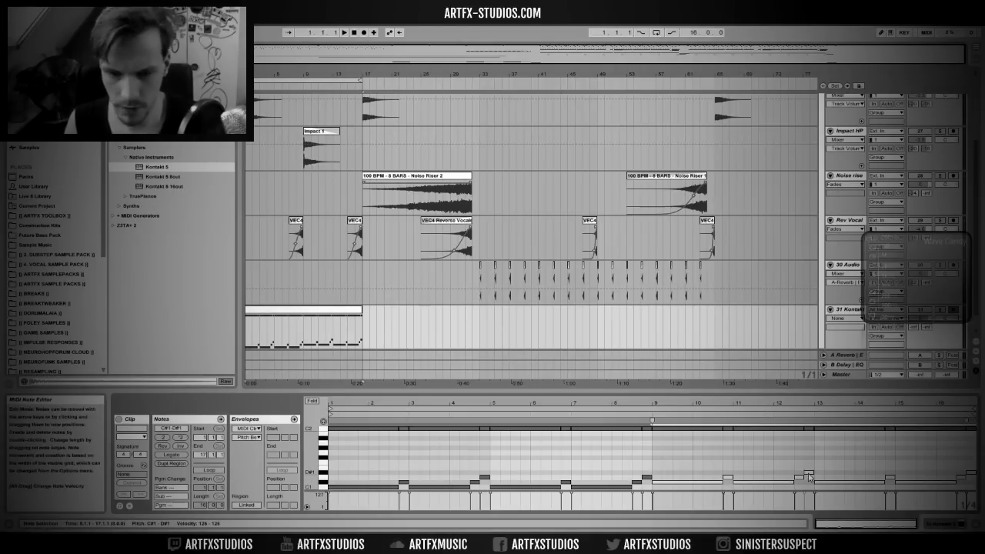
{"action": "left_click", "coordinate": [769, 458]}
{"action": "left_click_drag", "start_coordinate": [849, 482], "coordinate": [850, 468]}
{"action": "left_click_drag", "start_coordinate": [888, 464], "coordinate": [974, 487]}
{"action": "key", "text": "Delete"}
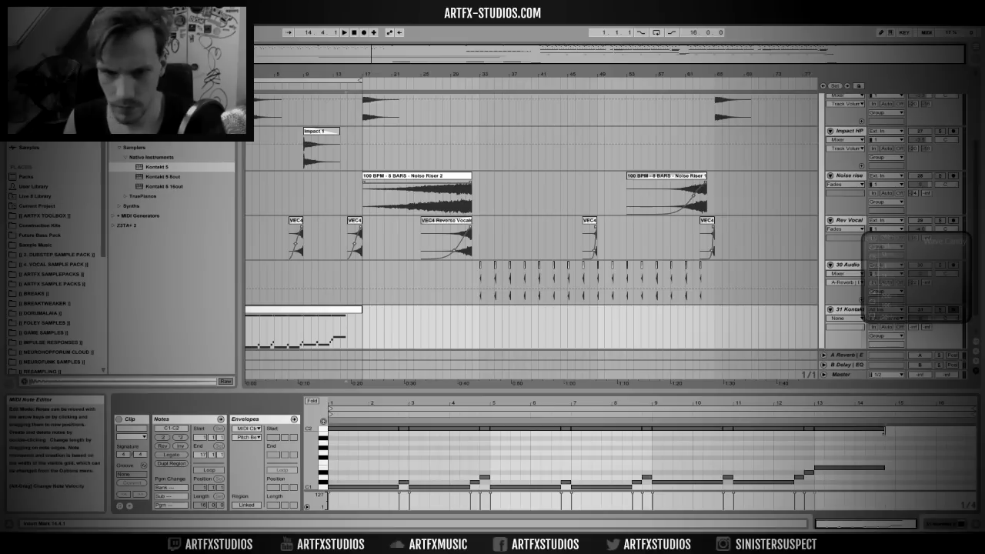
{"action": "key", "text": "ctrl+z"}
{"action": "key", "text": "ctrl+z"}
{"action": "key", "text": "ctrl+z"}
{"action": "key", "text": "ctrl+z"}
{"action": "key", "text": "ctrl+z"}
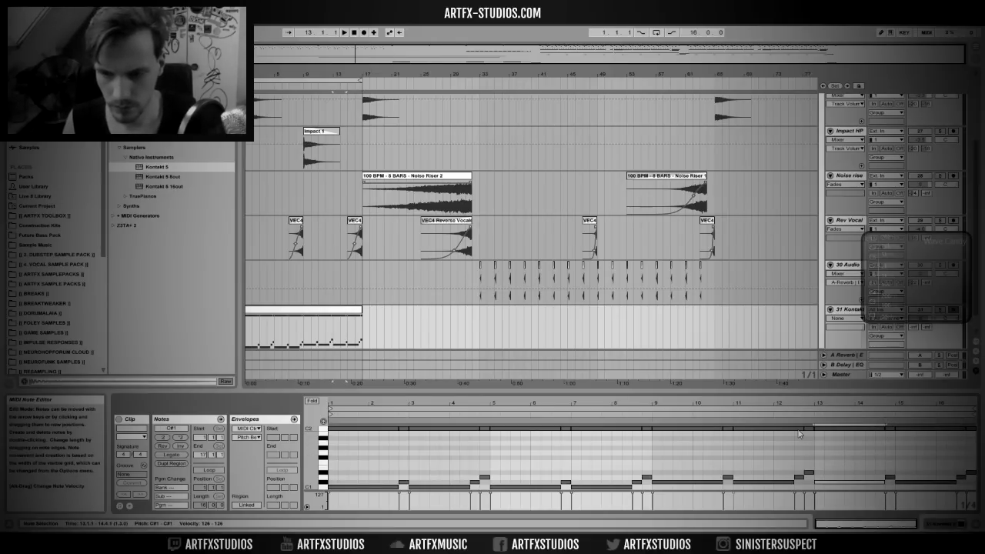
Step: Place the Kontakt clip from bar 9 to bar 33, add closing E1 and C2 notes after the pattern and play it
{"action": "left_click_drag", "start_coordinate": [324, 315], "coordinate": [477, 313]}
{"action": "left_click_drag", "start_coordinate": [727, 482], "coordinate": [782, 468]}
{"action": "double_click", "coordinate": [766, 428]}
{"action": "left_click", "coordinate": [303, 325]}
{"action": "key", "text": "space"}
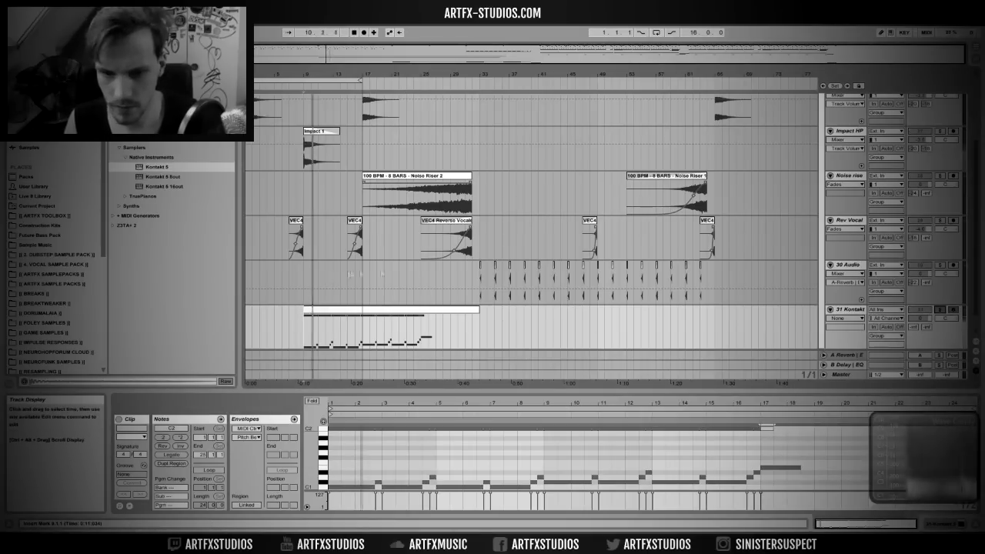
{"action": "key", "text": "space"}
Step: Load the Chasing Accents A – 16th feel rhythm set in the Action Strikes instrument
{"action": "double_click", "coordinate": [849, 310]}
{"action": "left_click", "coordinate": [140, 418]}
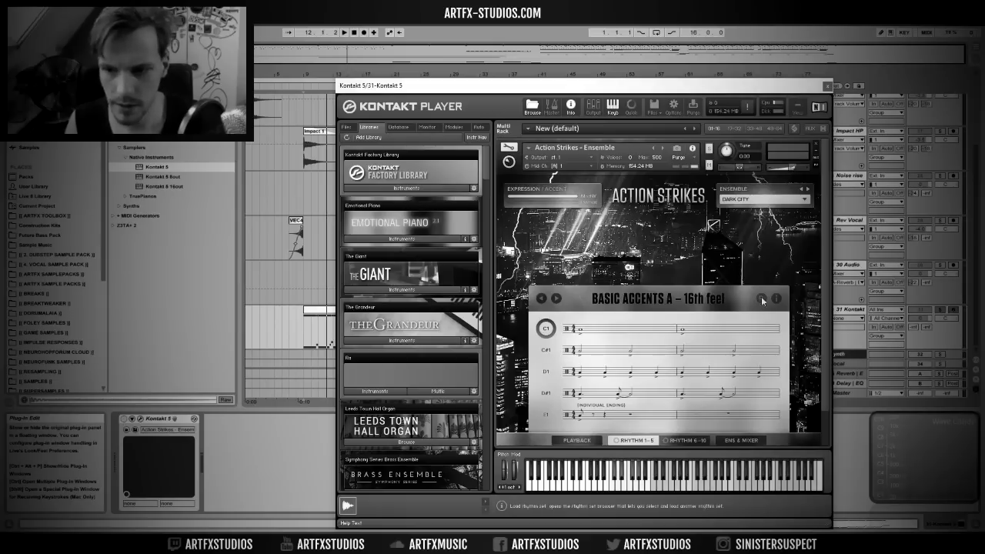
{"action": "left_click", "coordinate": [762, 300]}
{"action": "left_click", "coordinate": [584, 299]}
Step: Audition the Heroic Drums and Dark City ensembles, choose Taiko Invasion and close the Kontakt window
{"action": "left_click", "coordinate": [807, 189]}
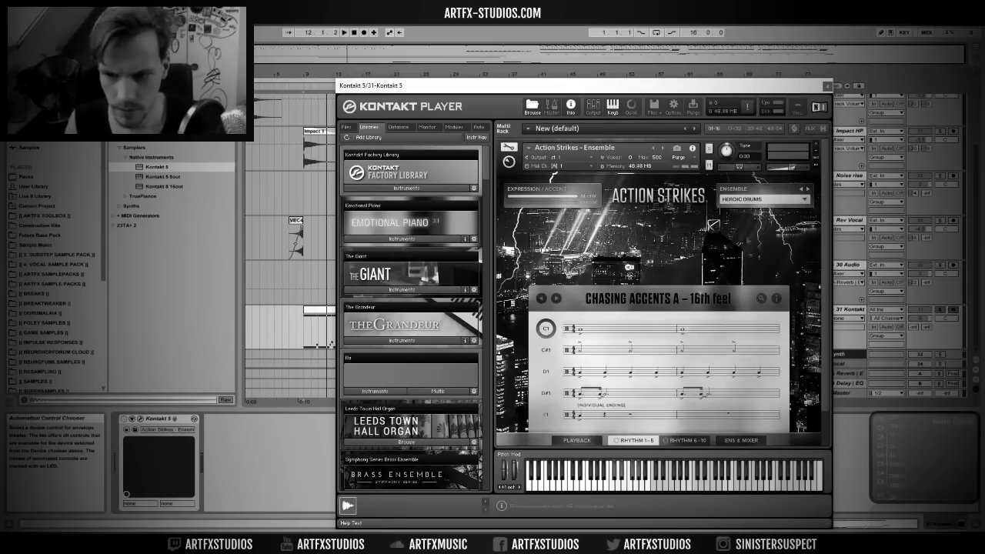
{"action": "left_click", "coordinate": [790, 201]}
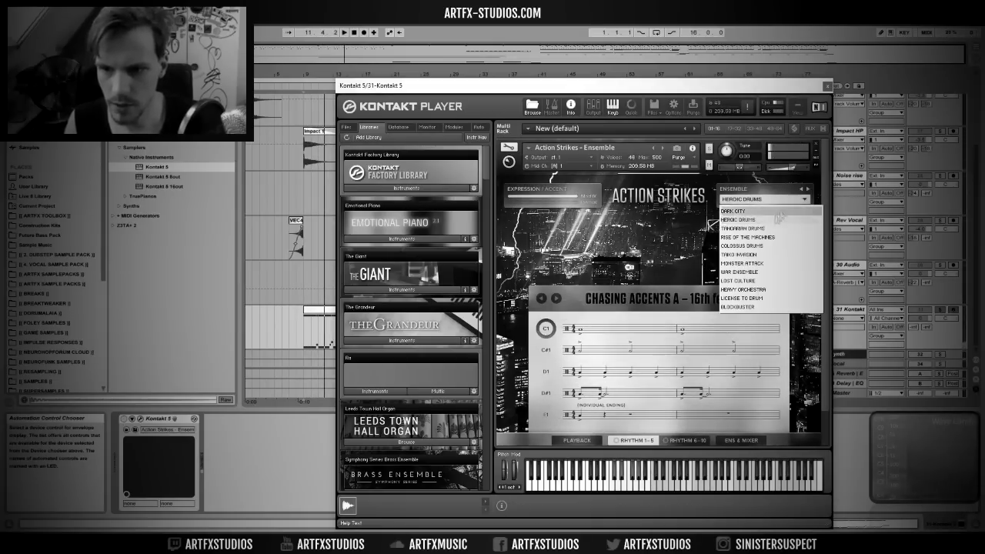
{"action": "left_click", "coordinate": [732, 210]}
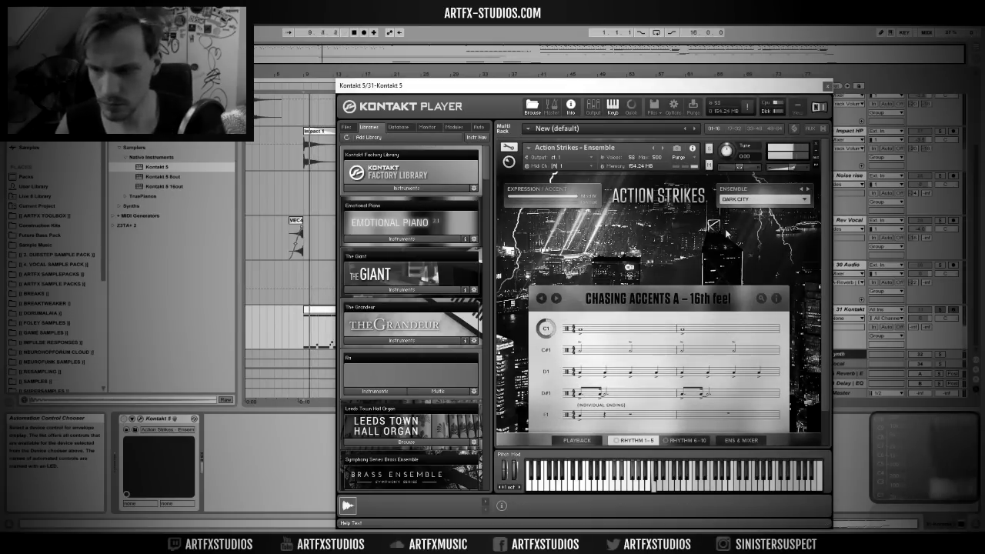
{"action": "left_click", "coordinate": [762, 200]}
{"action": "left_click", "coordinate": [760, 249]}
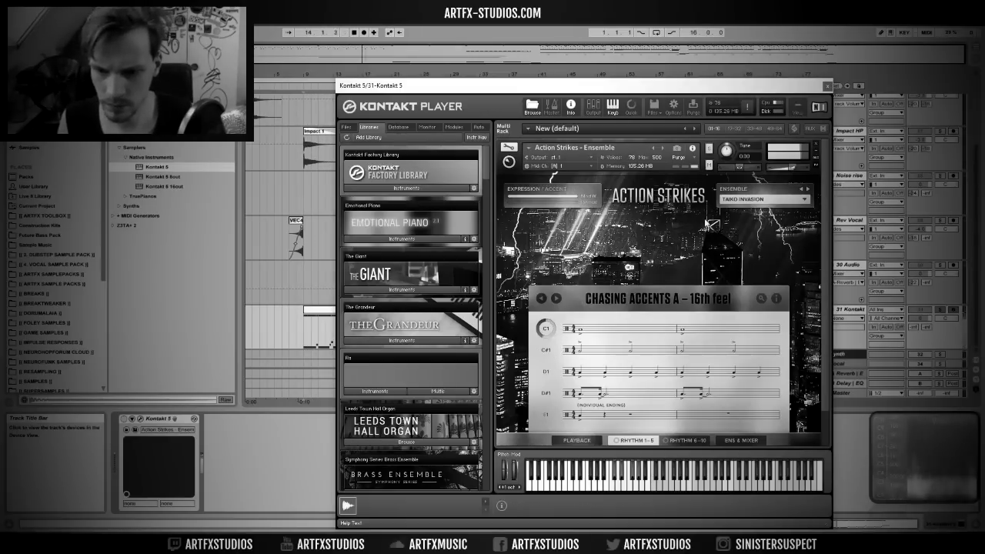
{"action": "left_click", "coordinate": [827, 86]}
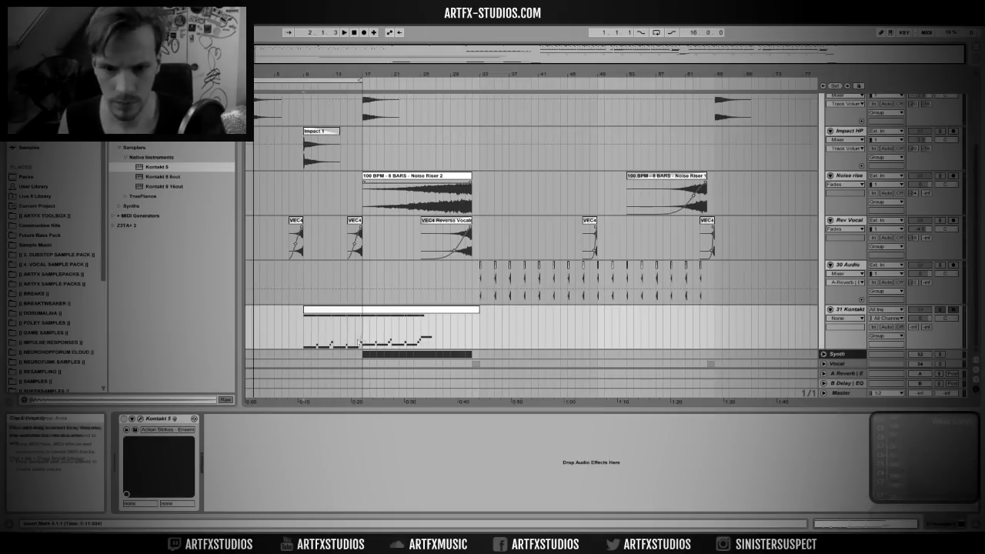
Step: Freeze the Kontakt track, insert an audio track below it and copy the frozen clip there as audio at bar 9
{"action": "right_click", "coordinate": [857, 312]}
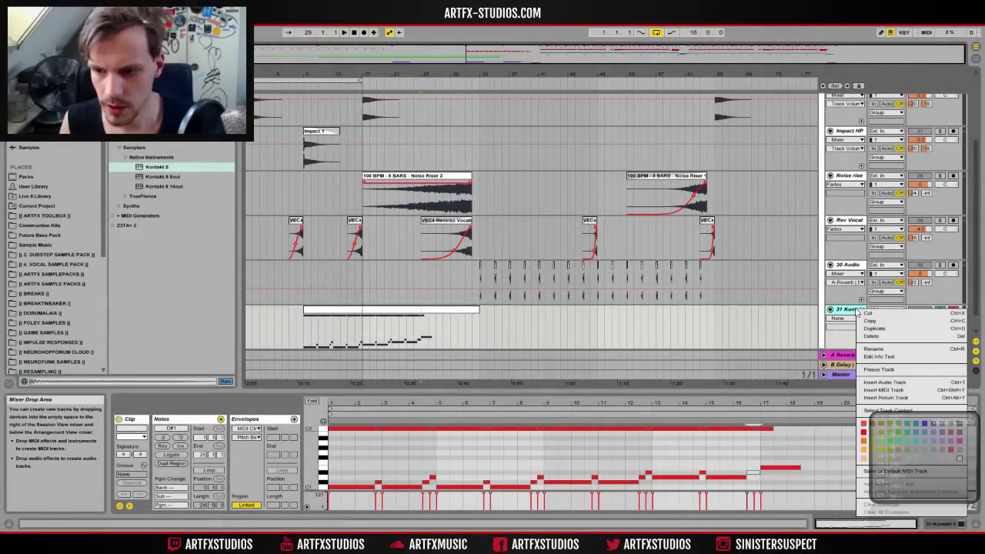
{"action": "left_click", "coordinate": [889, 372]}
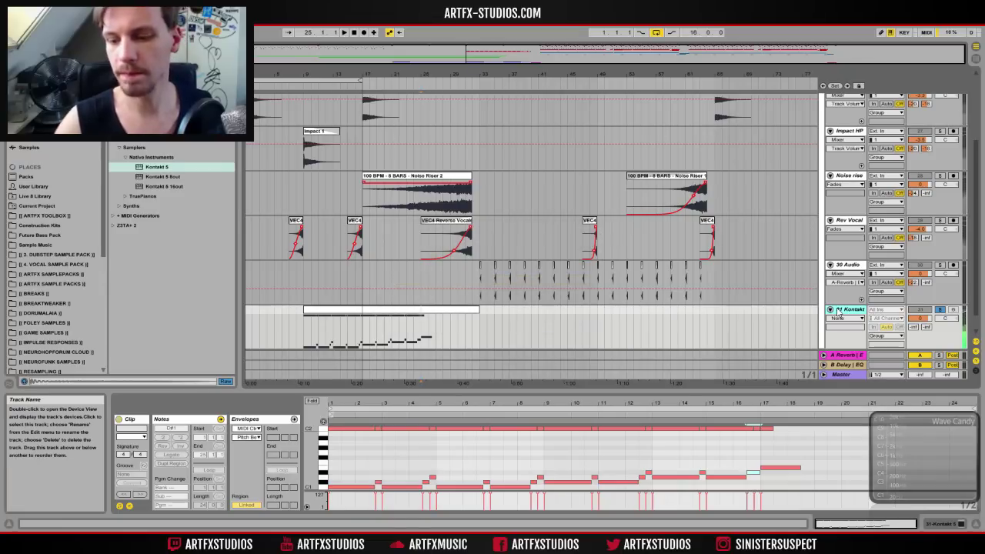
{"action": "right_click", "coordinate": [848, 309]}
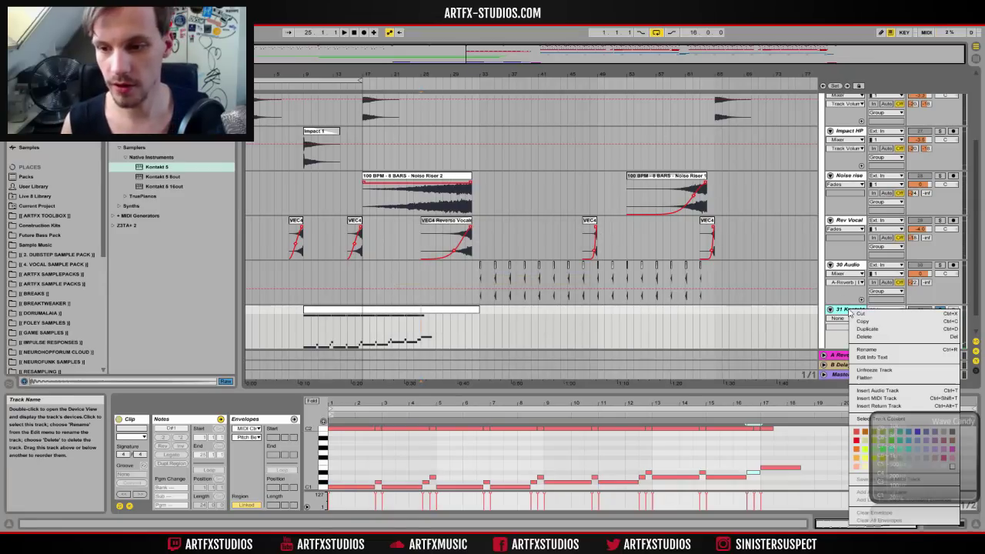
{"action": "left_click", "coordinate": [887, 379]}
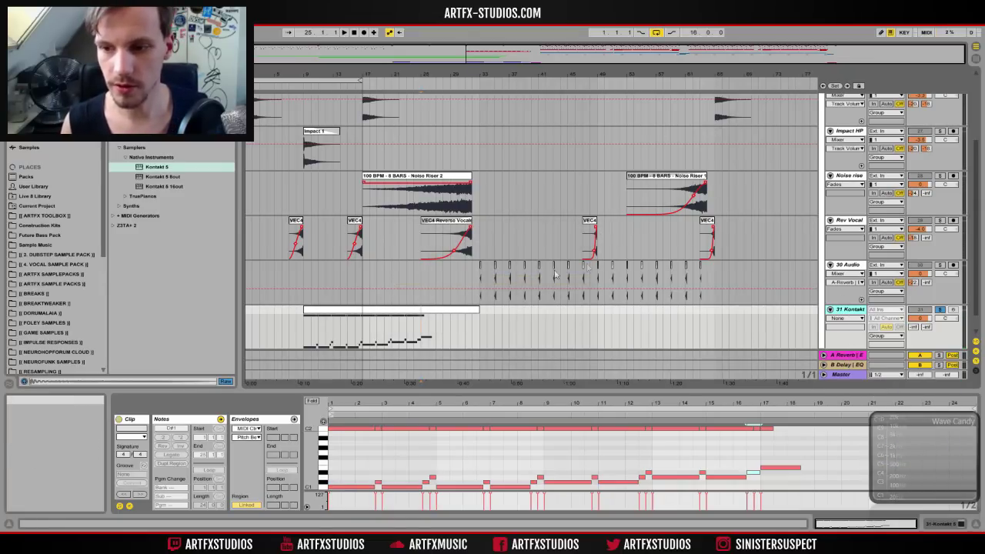
{"action": "key", "text": "ctrl+t"}
{"action": "left_click_drag", "start_coordinate": [388, 266], "coordinate": [388, 324]}
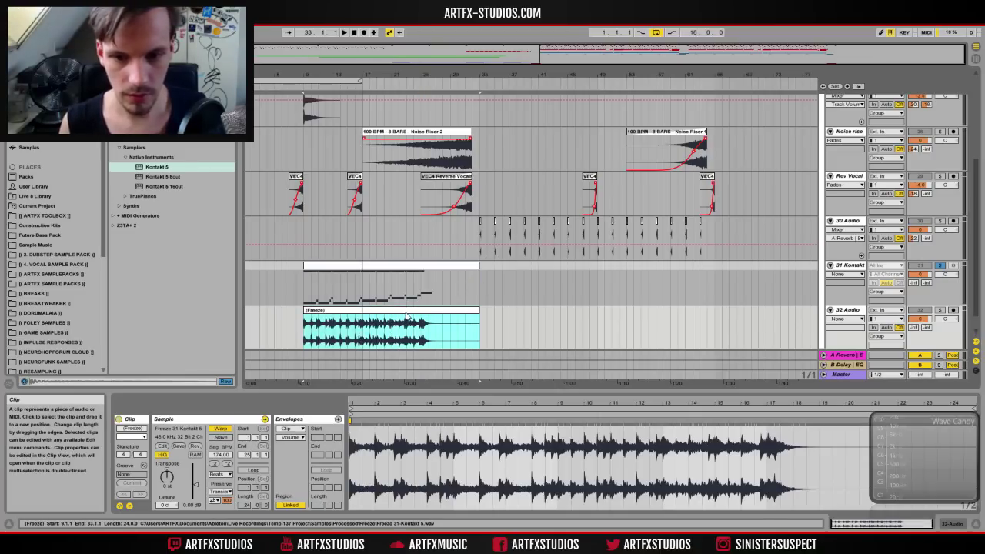
Step: Delete the frozen audio copy, unfreeze the Kontakt track and remove the emptied audio track below it
{"action": "key", "text": "Delete"}
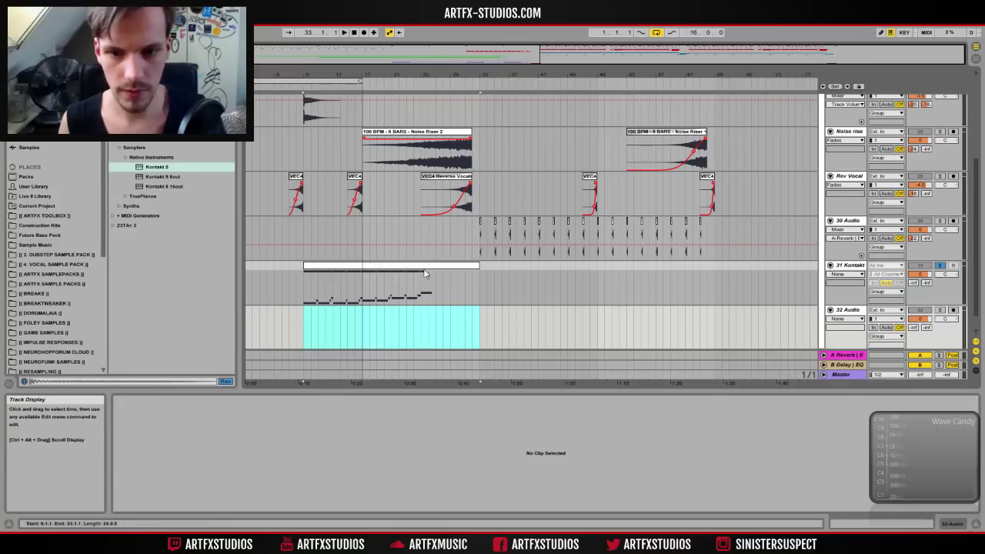
{"action": "left_click", "coordinate": [427, 281]}
{"action": "right_click", "coordinate": [847, 273]}
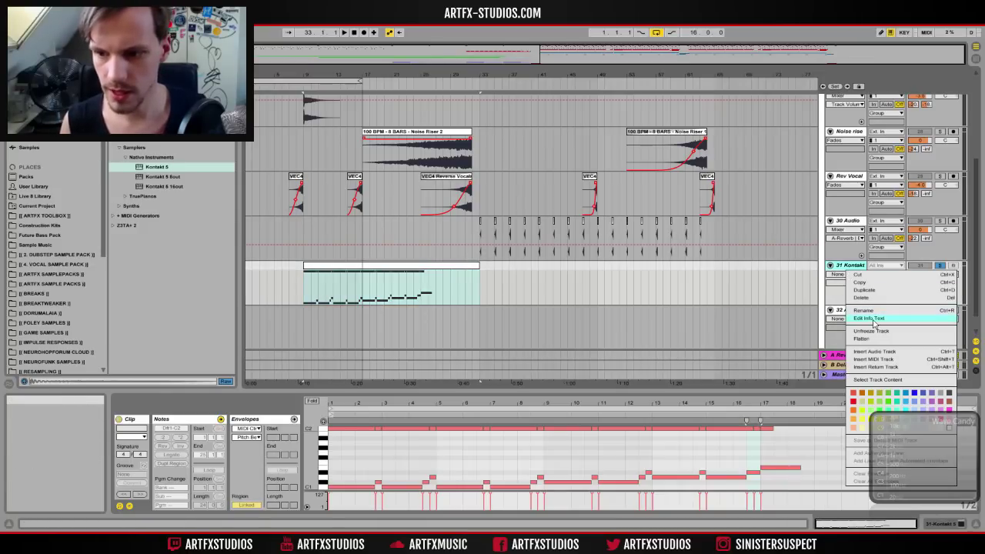
{"action": "left_click", "coordinate": [862, 313]}
{"action": "left_click", "coordinate": [861, 314]}
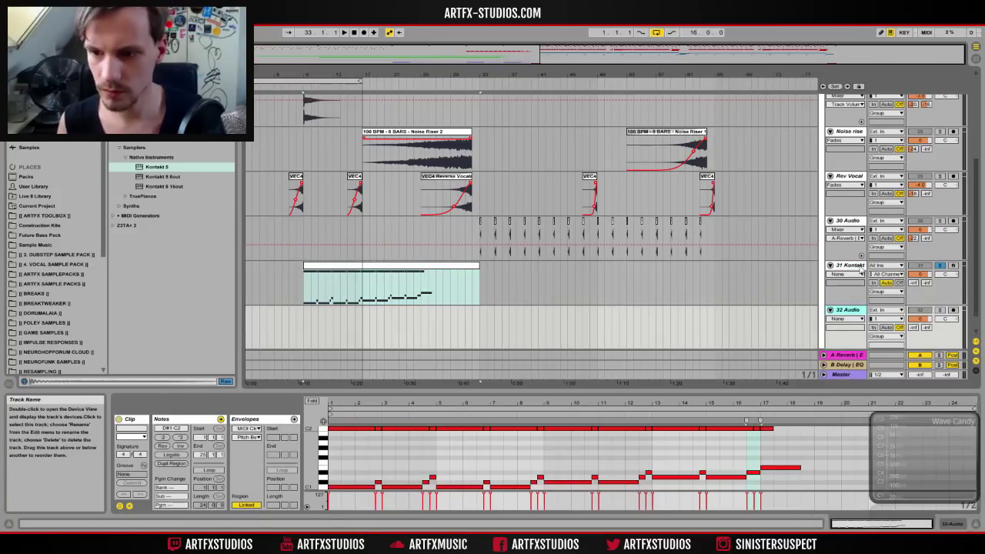
{"action": "key", "text": "Delete"}
{"action": "left_click", "coordinate": [381, 318]}
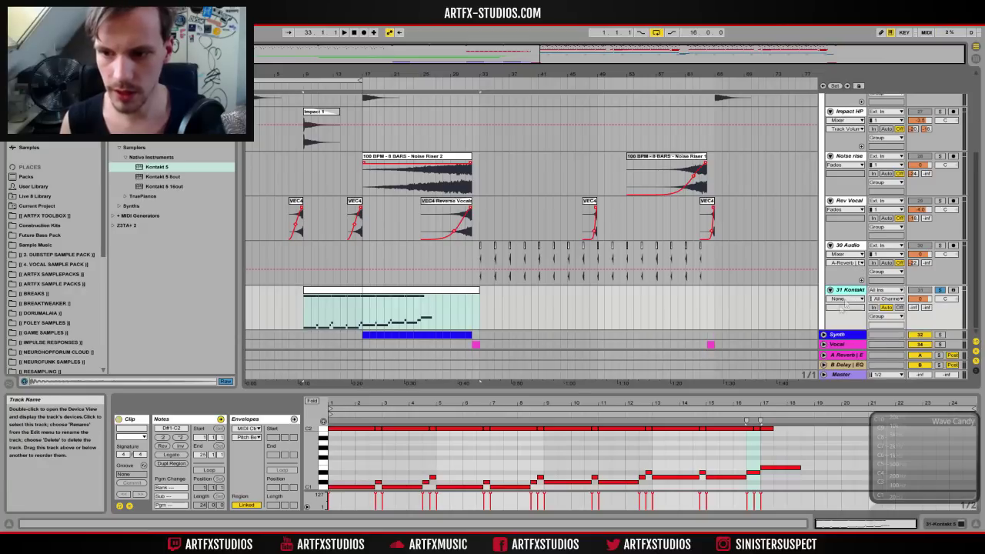
Step: Play the Kontakt percussion from bar 17 and add an Auto Filter after Kontakt on its track
{"action": "left_click", "coordinate": [366, 308]}
{"action": "key", "text": "space"}
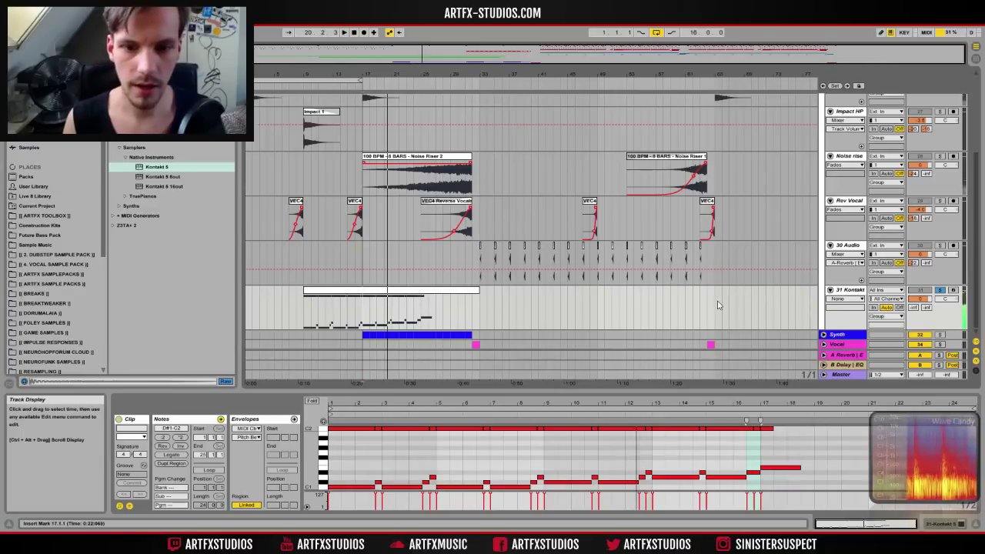
{"action": "left_click", "coordinate": [849, 290]}
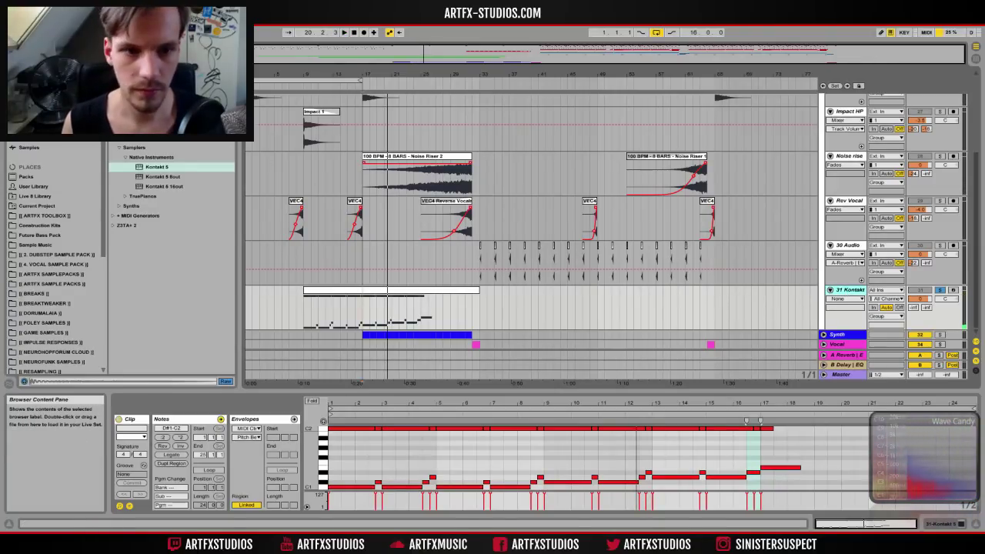
{"action": "left_click", "coordinate": [35, 98]}
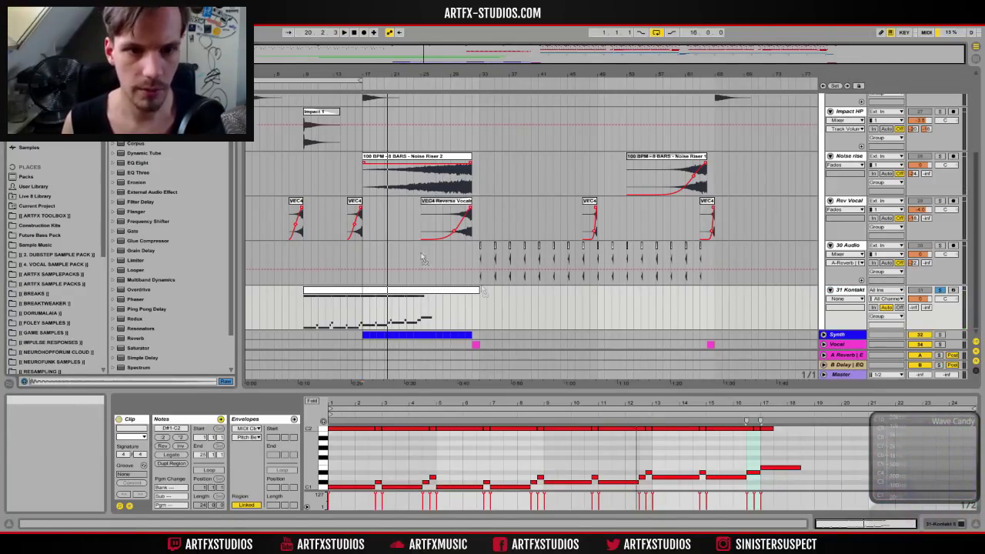
{"action": "left_click", "coordinate": [378, 315]}
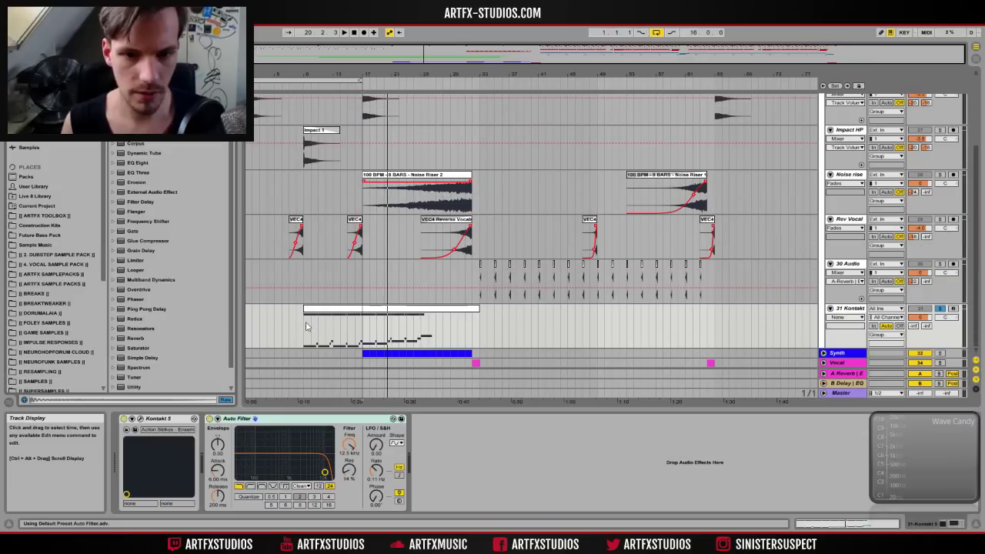
Step: Automate the Kontakt track's Auto Filter frequency to ramp up from 1.43 kHz at bar 9 to fully open at bar 17
{"action": "left_click_drag", "start_coordinate": [307, 320], "coordinate": [362, 332]}
{"action": "left_click_drag", "start_coordinate": [348, 445], "coordinate": [348, 487]}
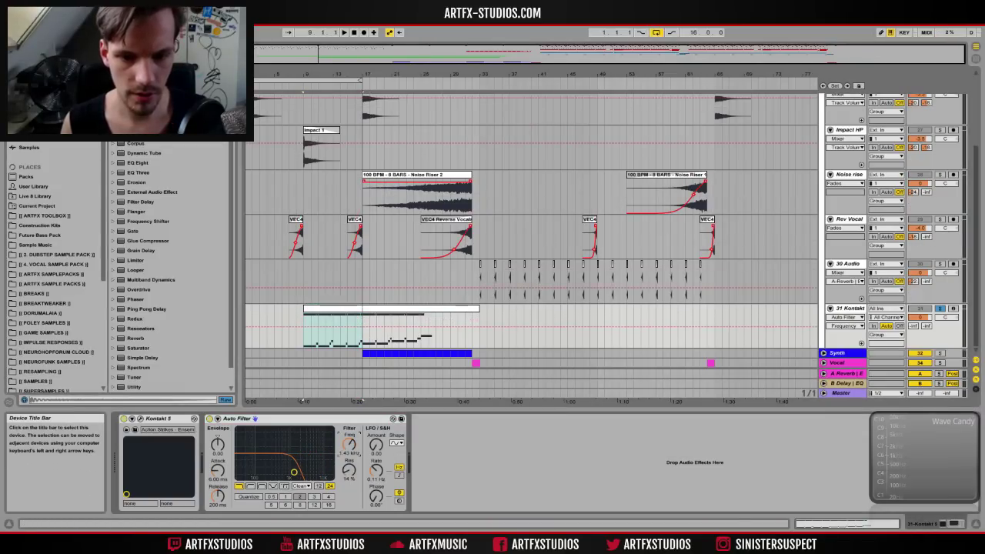
{"action": "left_click_drag", "start_coordinate": [326, 327], "coordinate": [363, 318]}
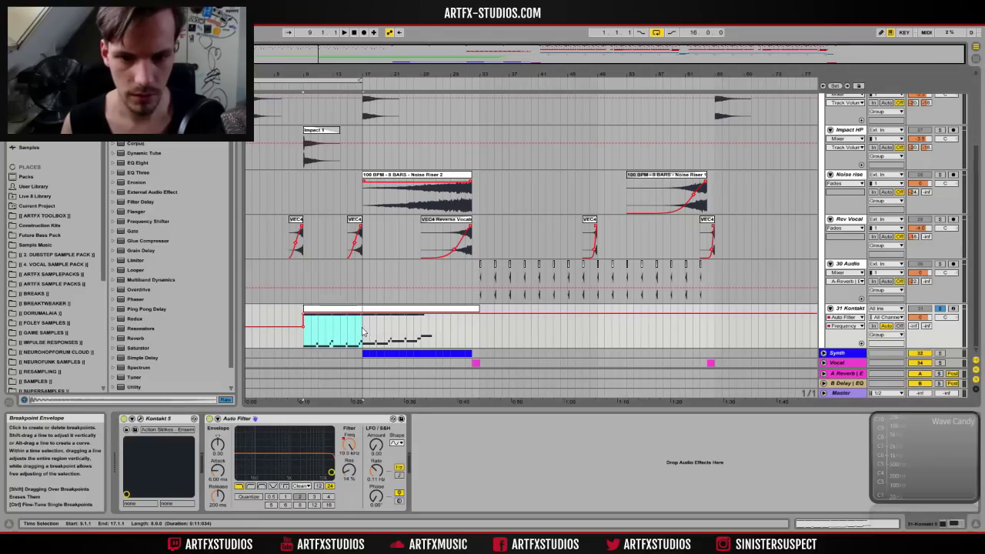
{"action": "left_click", "coordinate": [304, 316]}
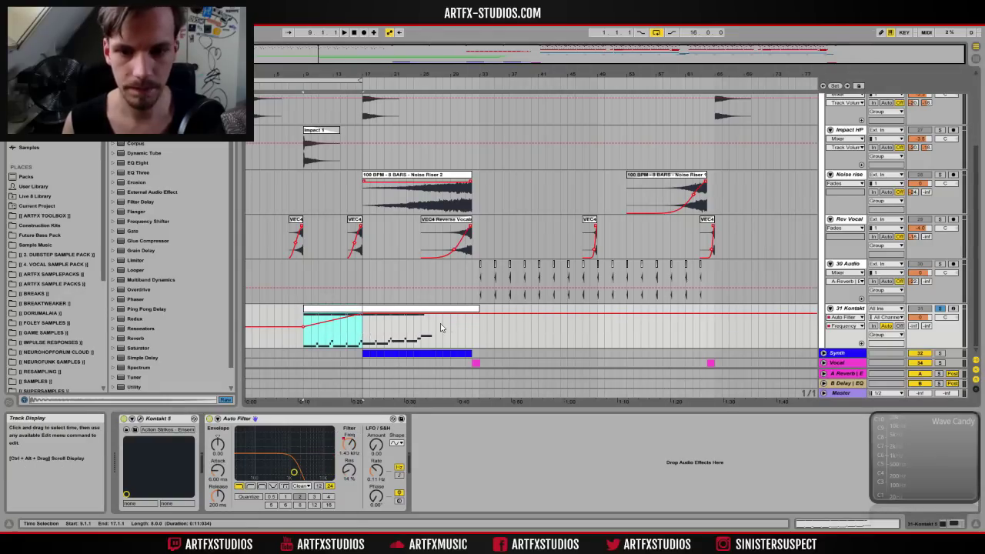
Step: Fold the track groups, show the Drums group's devices and check the group levels in Session View
{"action": "left_click", "coordinate": [442, 329]}
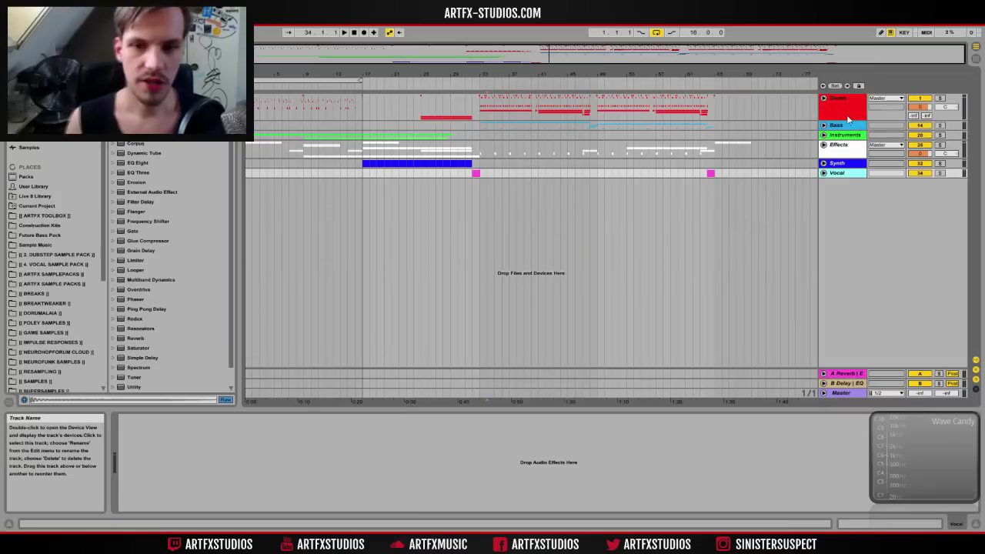
{"action": "left_click", "coordinate": [847, 117]}
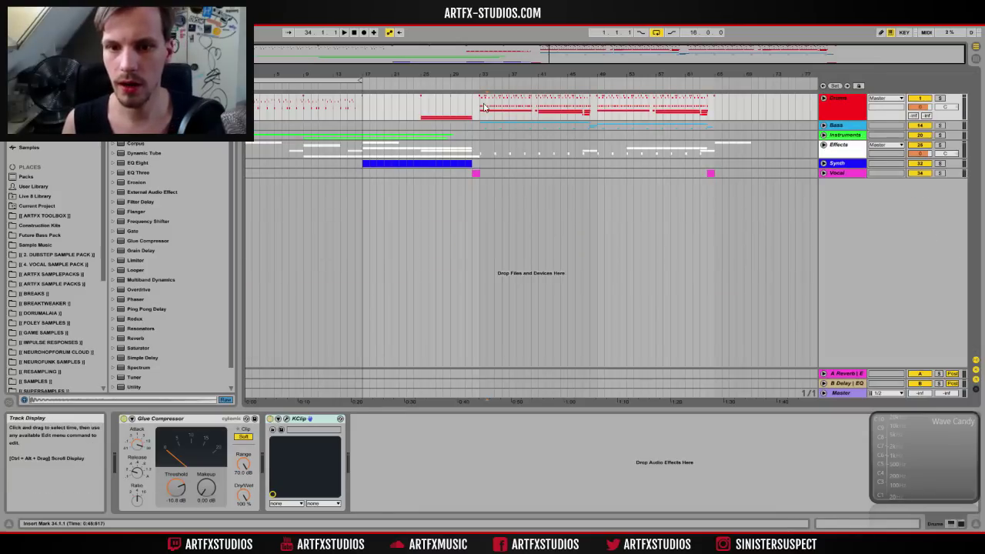
{"action": "left_click", "coordinate": [976, 60]}
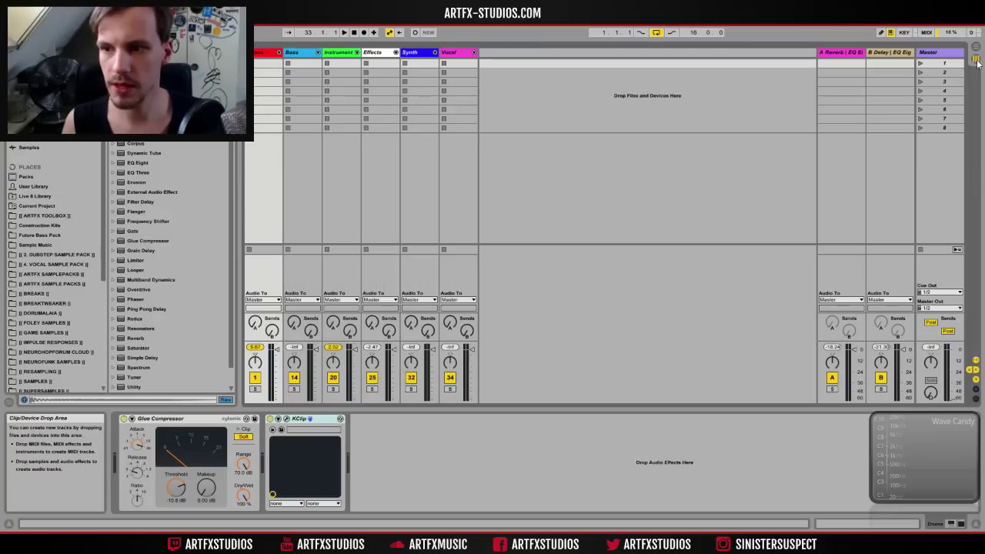
{"action": "left_click", "coordinate": [975, 48]}
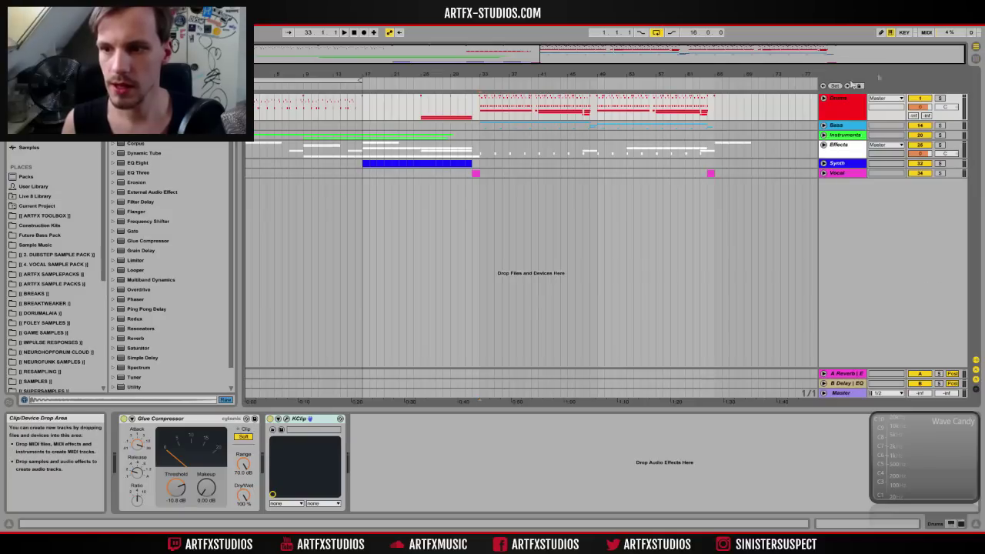
Step: Set the volume of all track groups from Drums to Vocal to -12 dB and check the Instruments group
{"action": "left_click", "coordinate": [855, 176]}
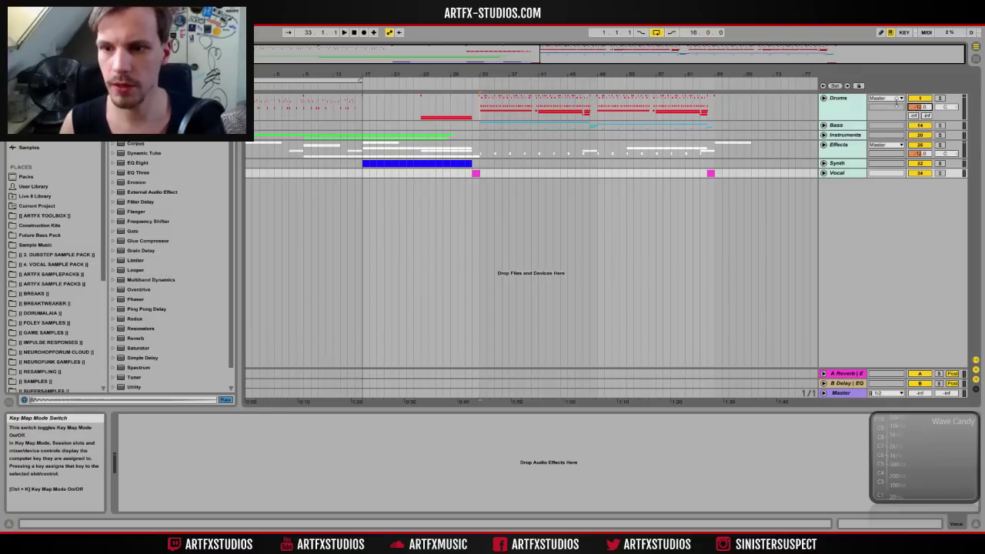
{"action": "left_click", "coordinate": [838, 99], "text": "shift"}
{"action": "left_click", "coordinate": [831, 136]}
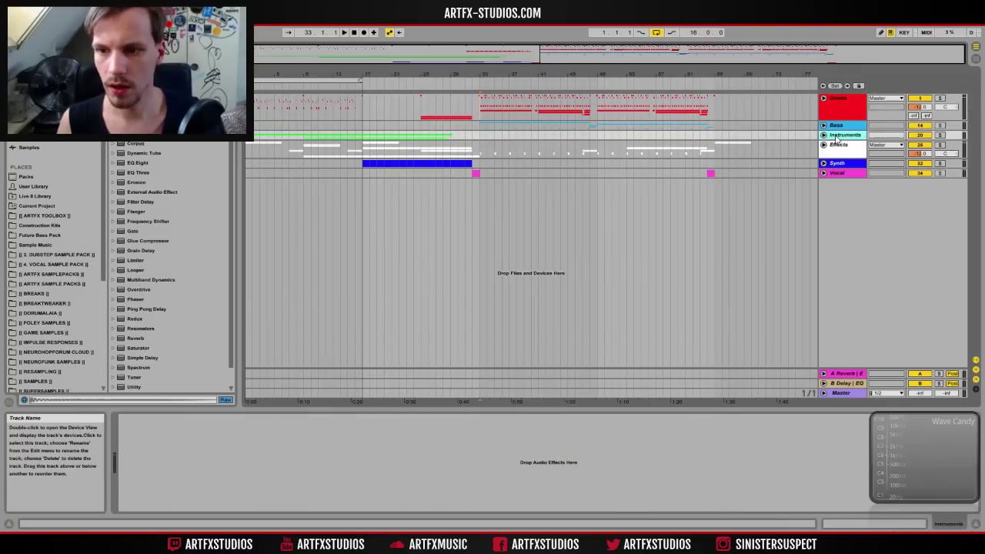
{"action": "left_click", "coordinate": [823, 134]}
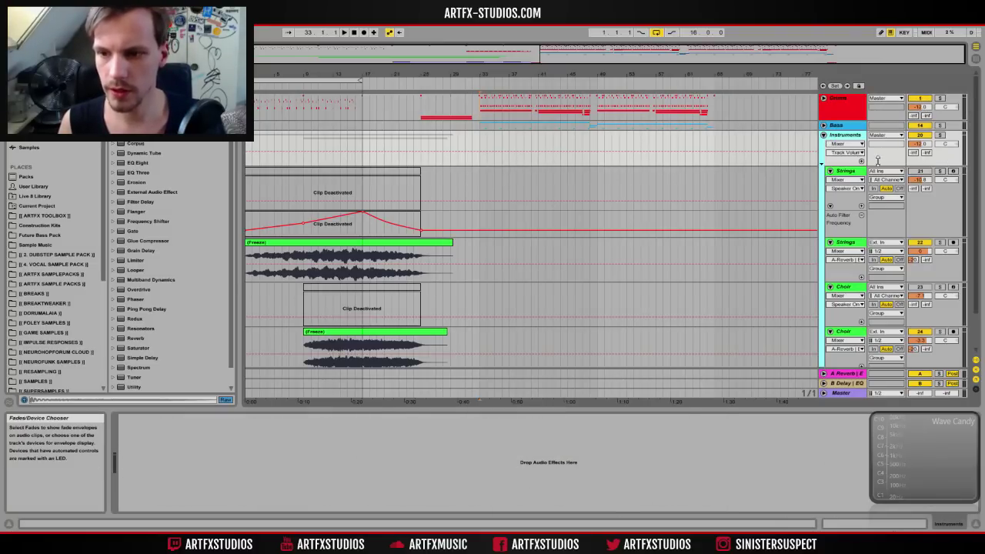
Step: Set the Effects group's volume to -14 dB and check the volume of the Synth group
{"action": "left_click", "coordinate": [823, 135]}
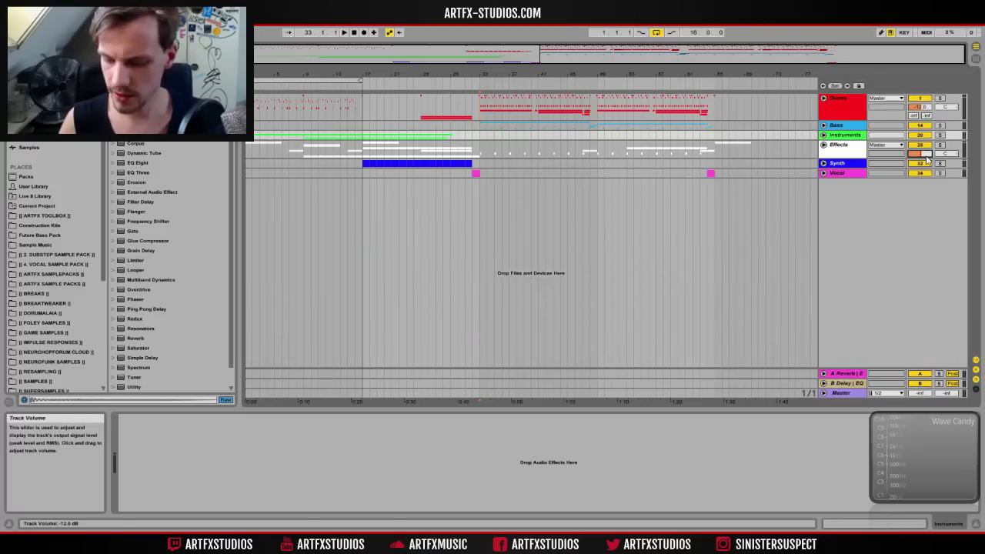
{"action": "left_click", "coordinate": [823, 163]}
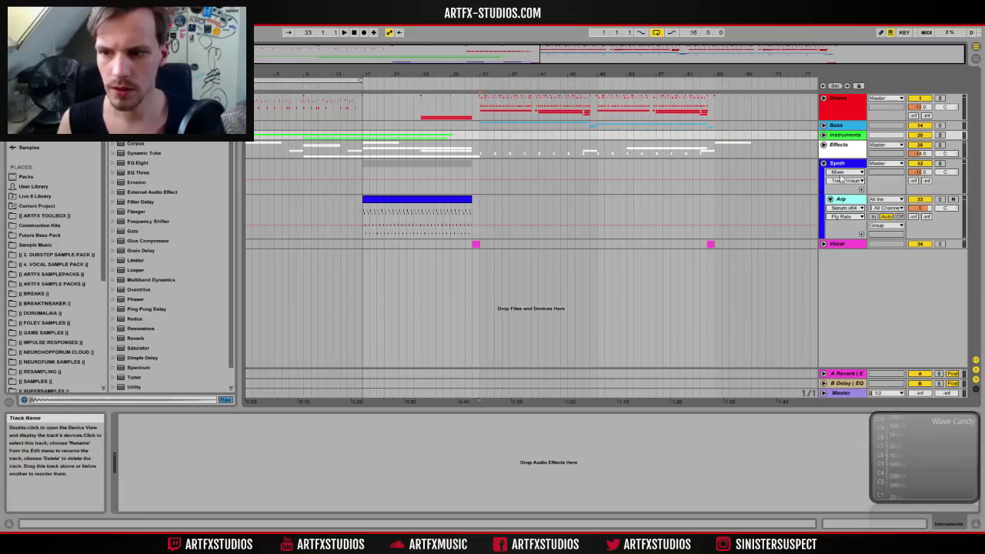
{"action": "left_click", "coordinate": [833, 186]}
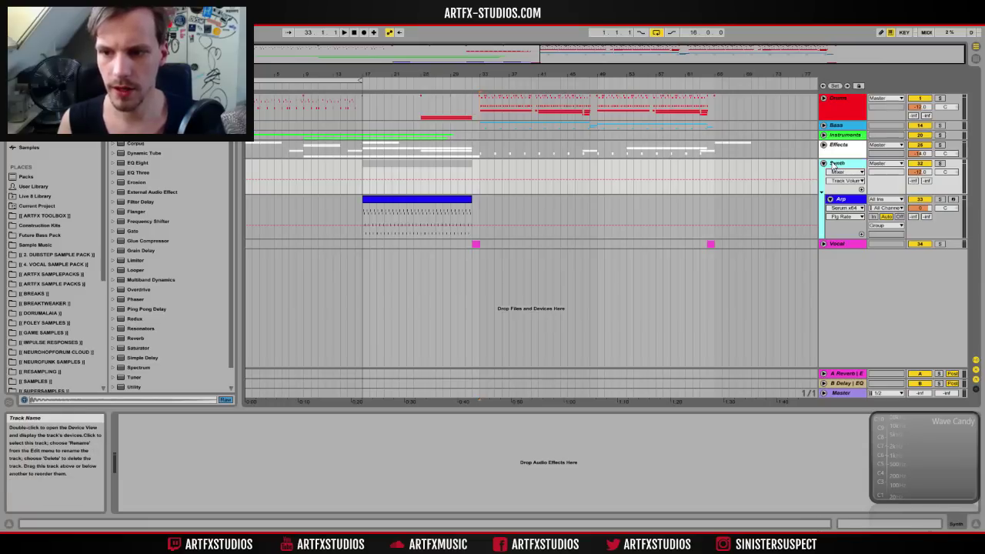
{"action": "left_click", "coordinate": [823, 244]}
{"action": "left_click", "coordinate": [822, 244]}
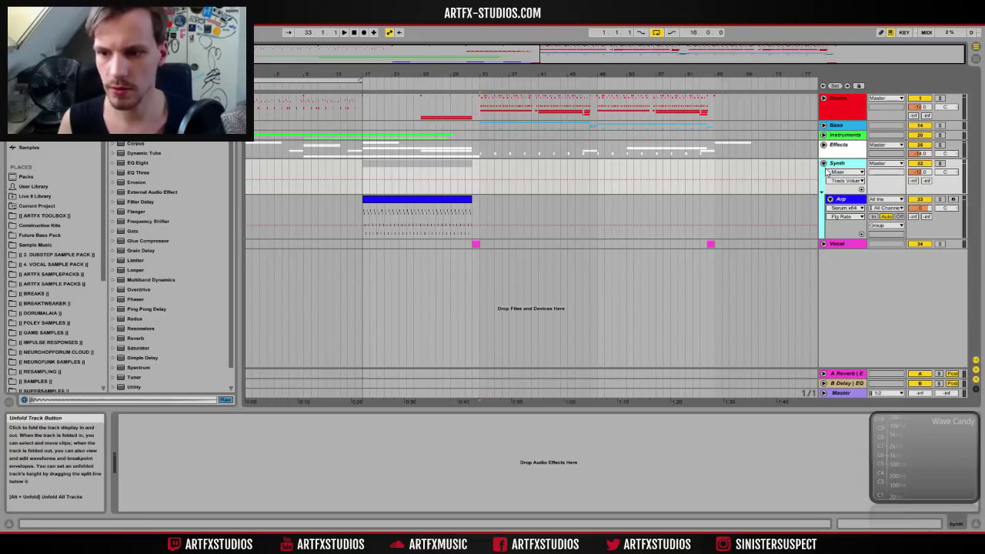
{"action": "left_click", "coordinate": [822, 163]}
Step: Loop bars 33 to 41, play the drop and check the group levels in the Session View mixer
{"action": "left_click", "coordinate": [840, 100]}
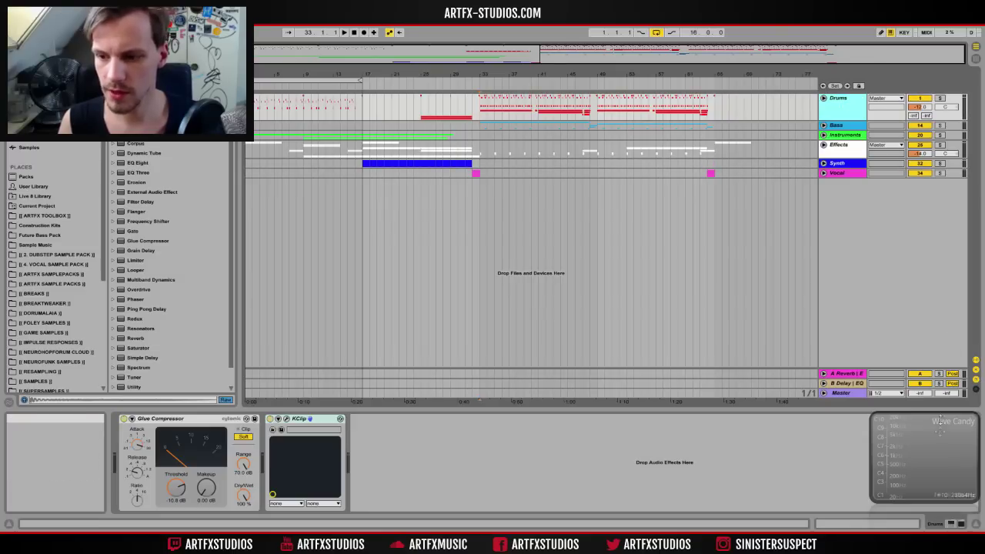
{"action": "left_click", "coordinate": [951, 527]}
{"action": "left_click", "coordinate": [976, 58]}
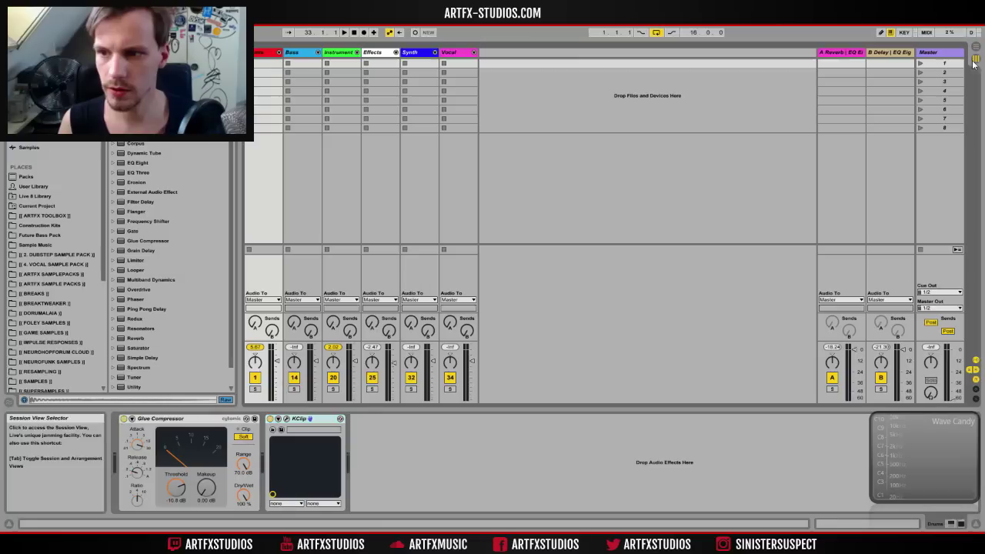
{"action": "left_click", "coordinate": [976, 49]}
{"action": "left_click_drag", "start_coordinate": [479, 111], "coordinate": [530, 113]}
{"action": "key", "text": "space"}
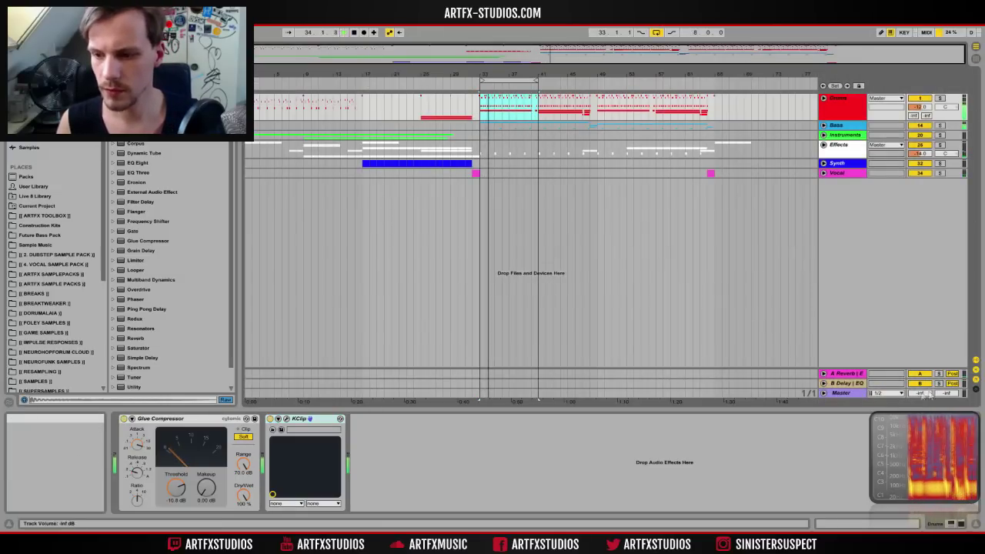
{"action": "key", "text": "Tab"}
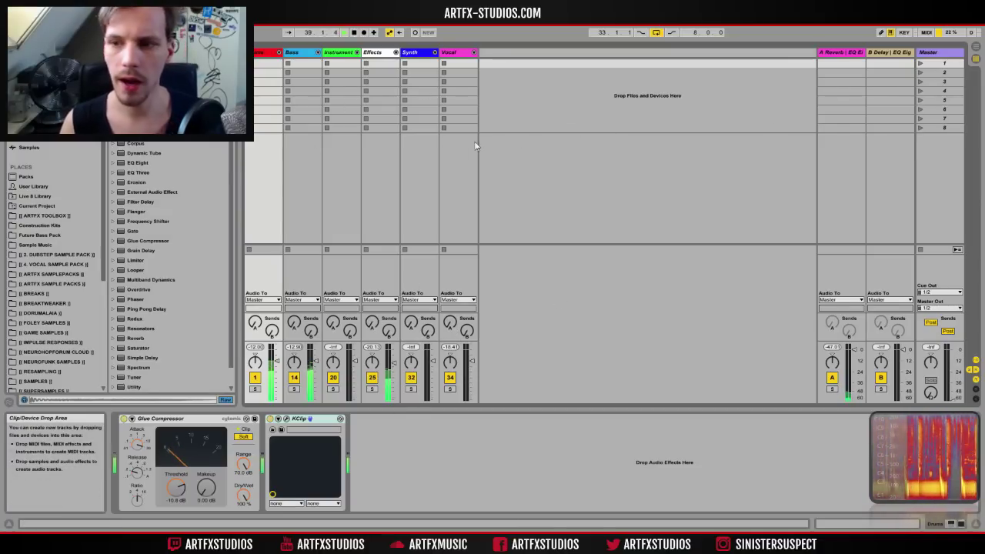
{"action": "key", "text": "Tab"}
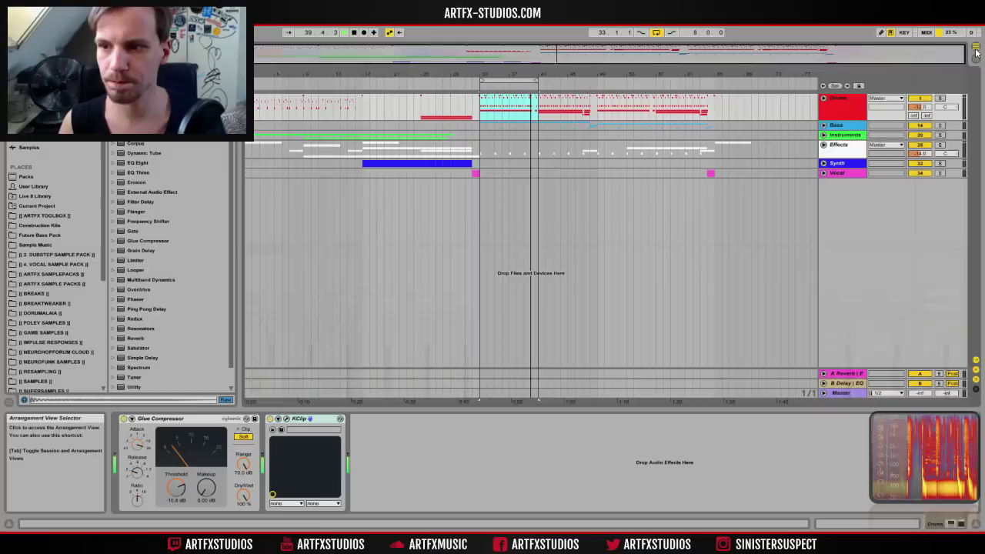
Step: Pick the Kazrog LLC KClip plugin for the Master track's chain and play the full arrangement from bar 1
{"action": "left_click", "coordinate": [829, 395]}
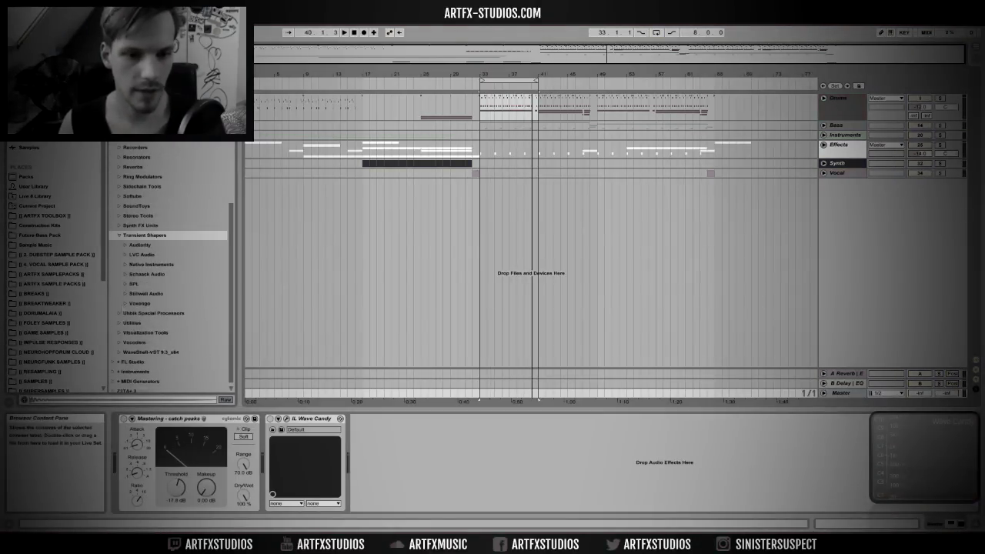
{"action": "double_click", "coordinate": [169, 283]}
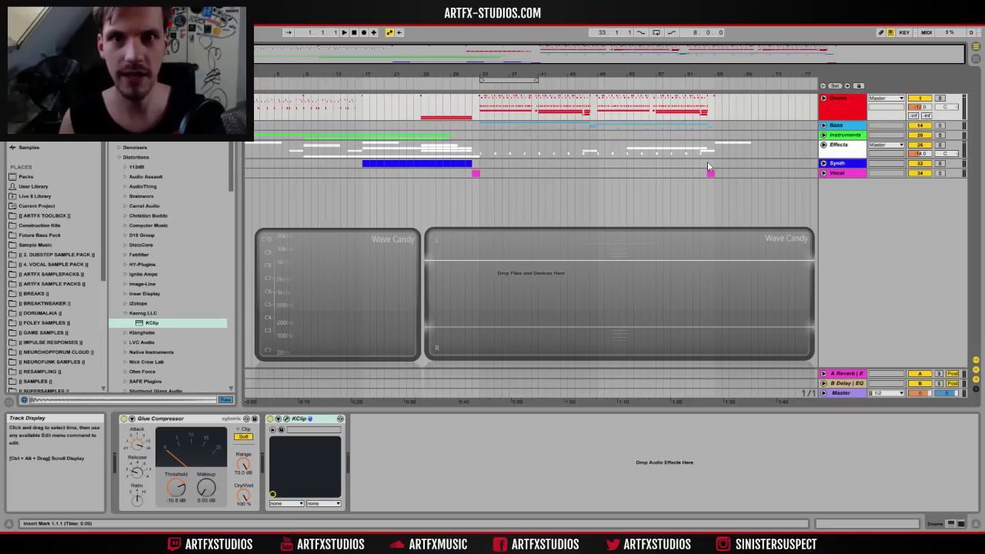
{"action": "key", "text": "space"}
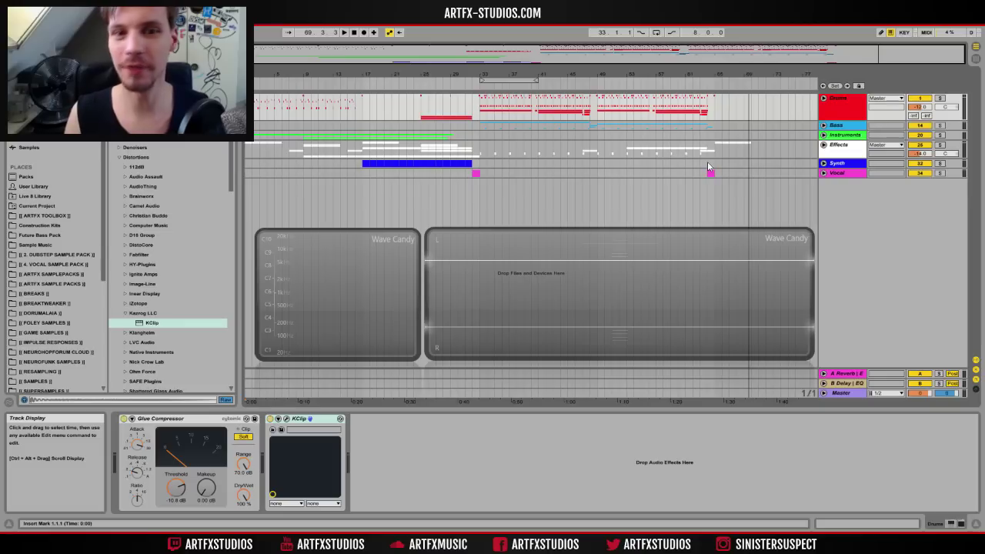
{"action": "left_click", "coordinate": [757, 106]}
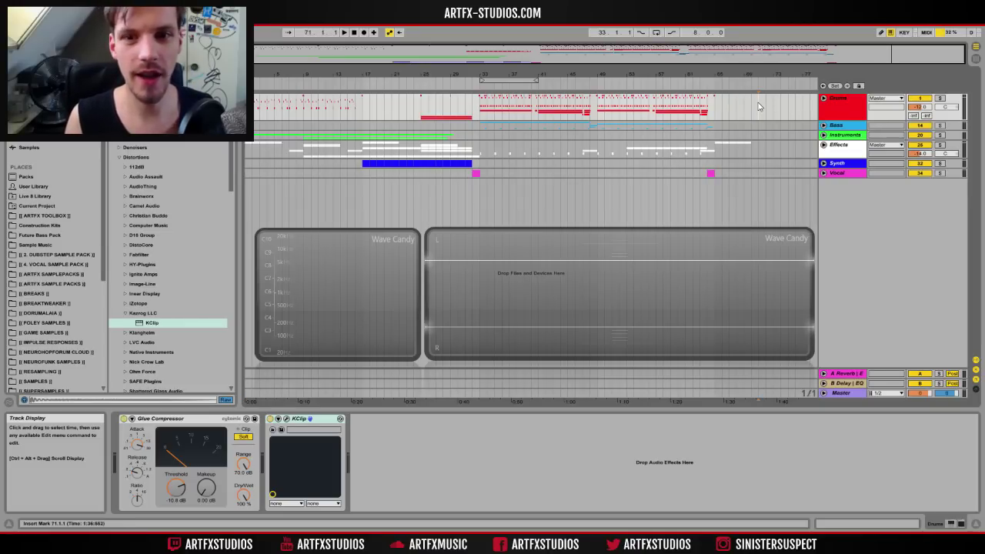